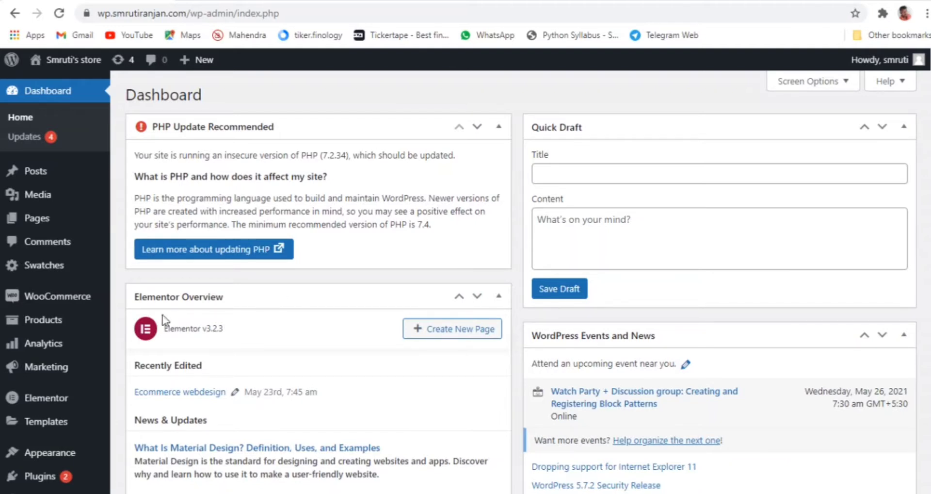
- Open the All Pages list, browse the existing pages, and start a new blank page
left_click(36, 223)
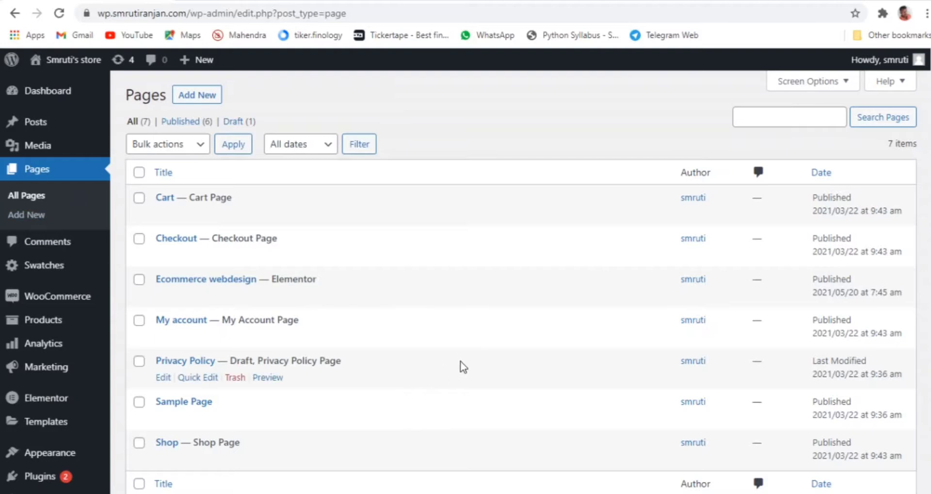
scroll(465, 362, "down", 1)
scroll(456, 361, "down", 1)
scroll(430, 361, "up", 2)
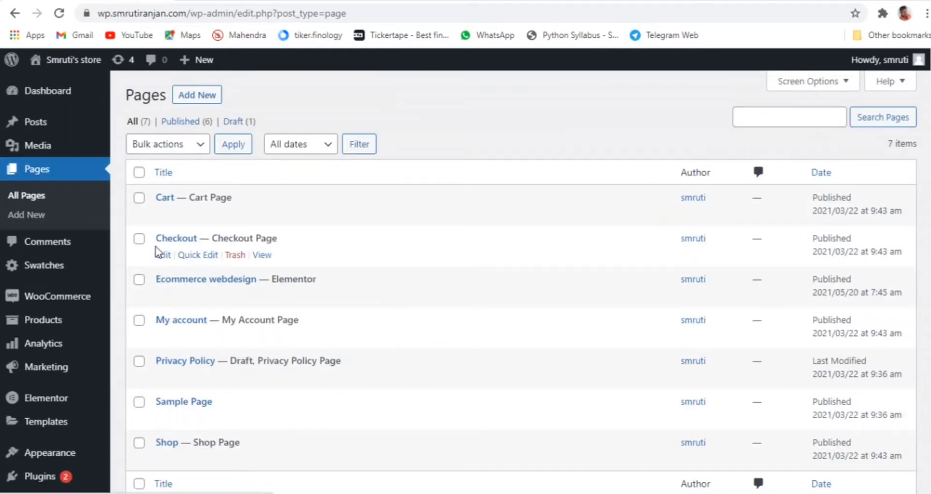
mouse_move(167, 219)
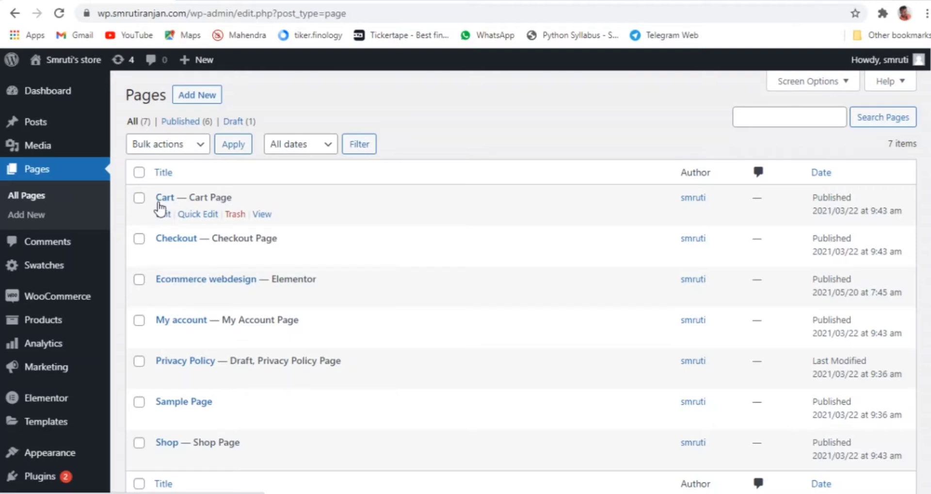
mouse_move(190, 253)
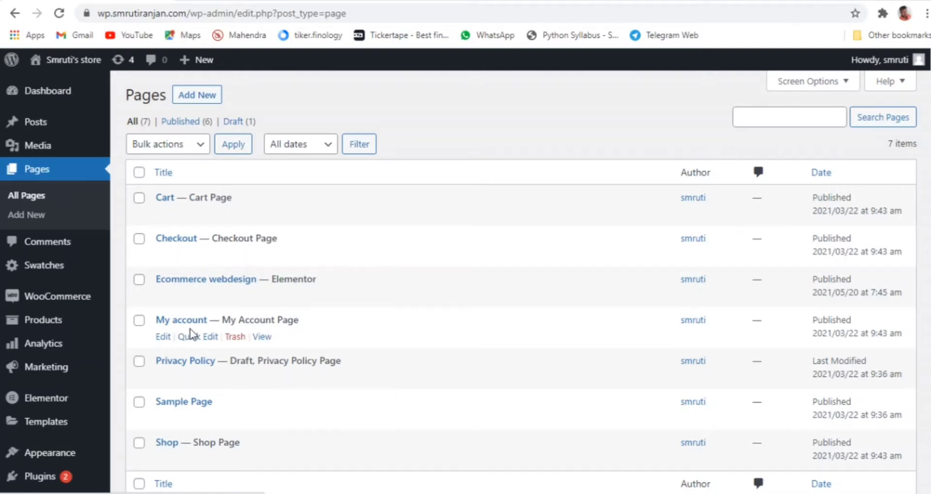
scroll(257, 340, "down", 2)
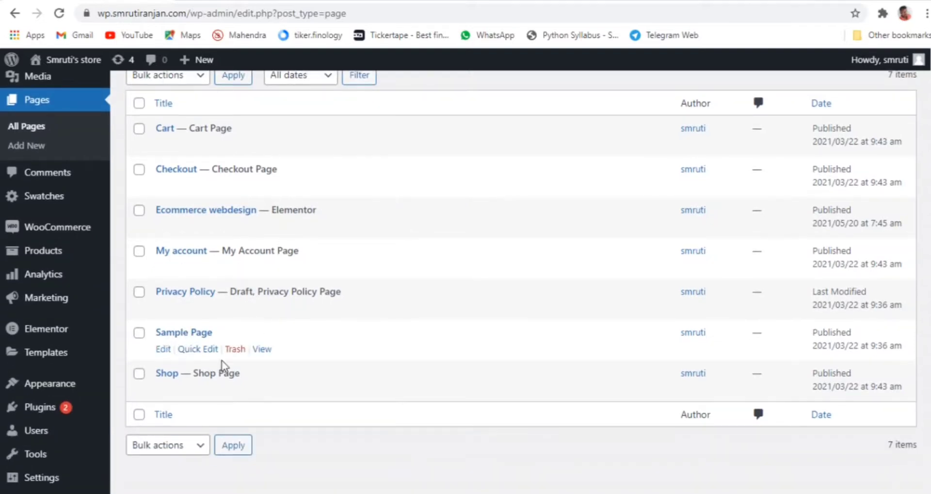
mouse_move(272, 401)
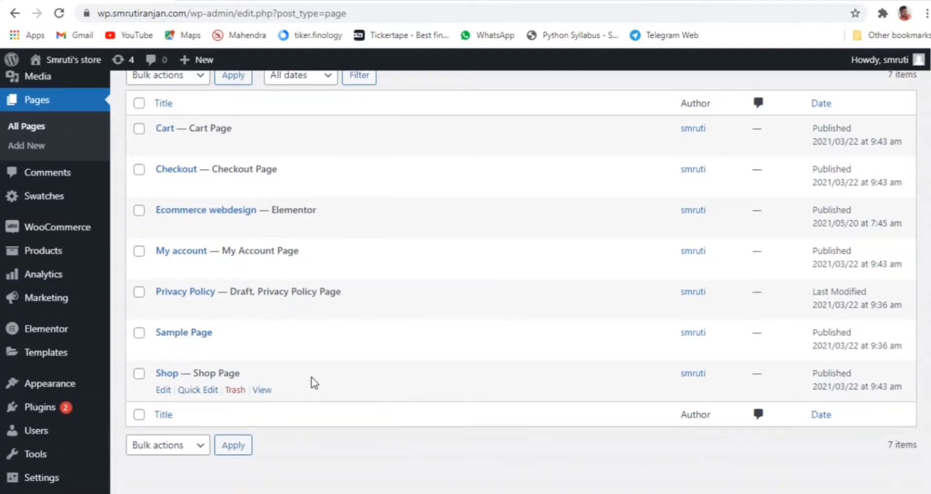
scroll(313, 381, "up", 2)
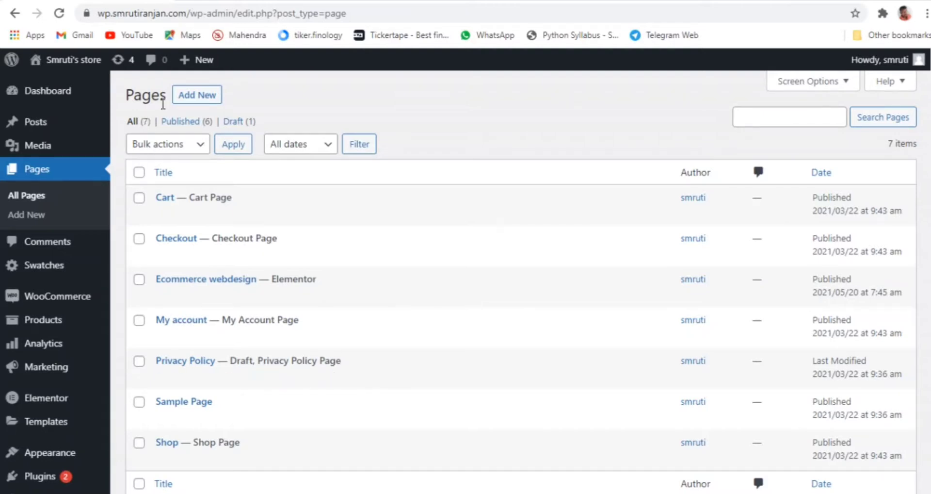
left_click(199, 100)
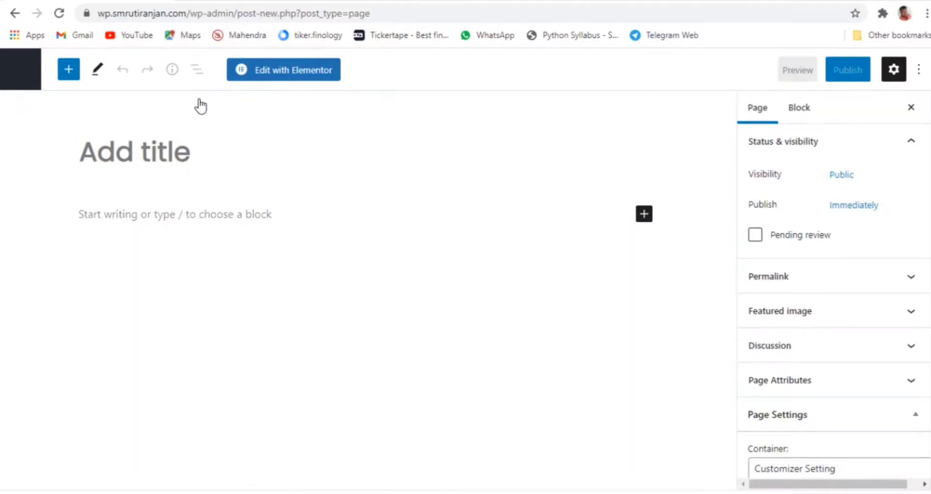
- Title the new page 'Home' and set its container to Full Width / Stretched
type("Home")
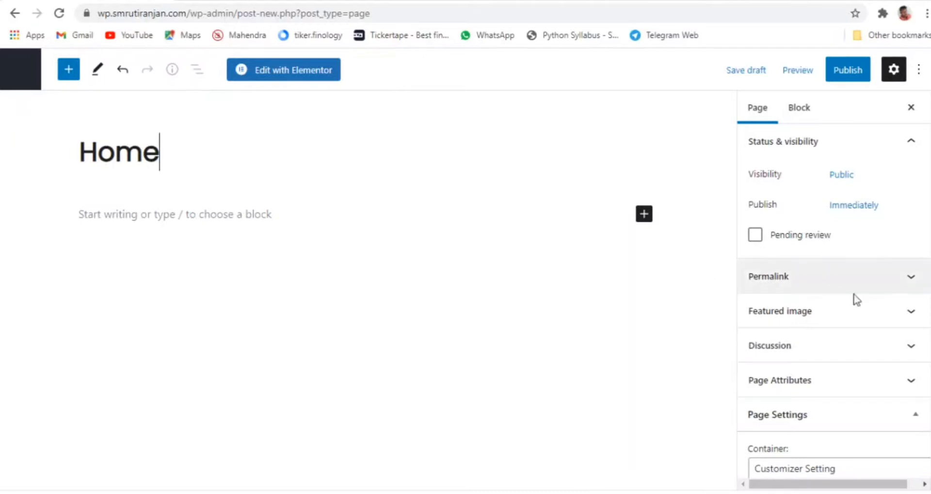
scroll(854, 325, "down", 5)
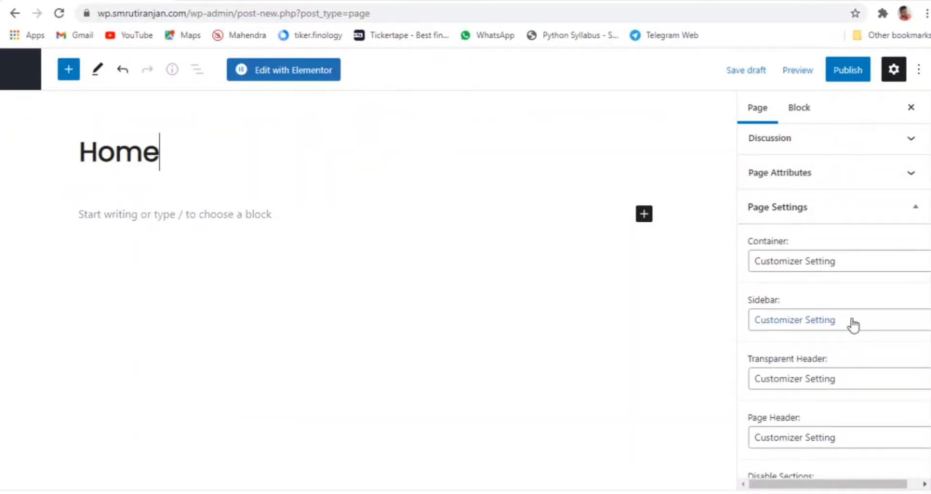
left_click(844, 271)
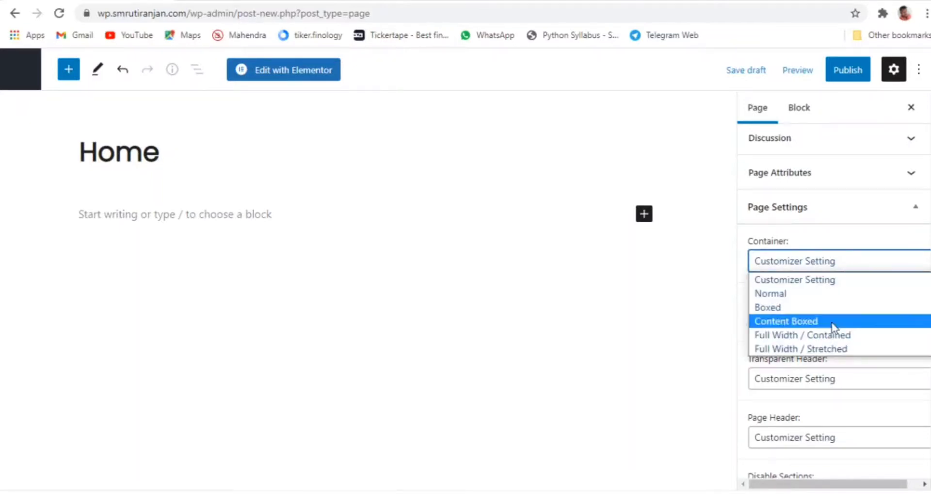
left_click(814, 348)
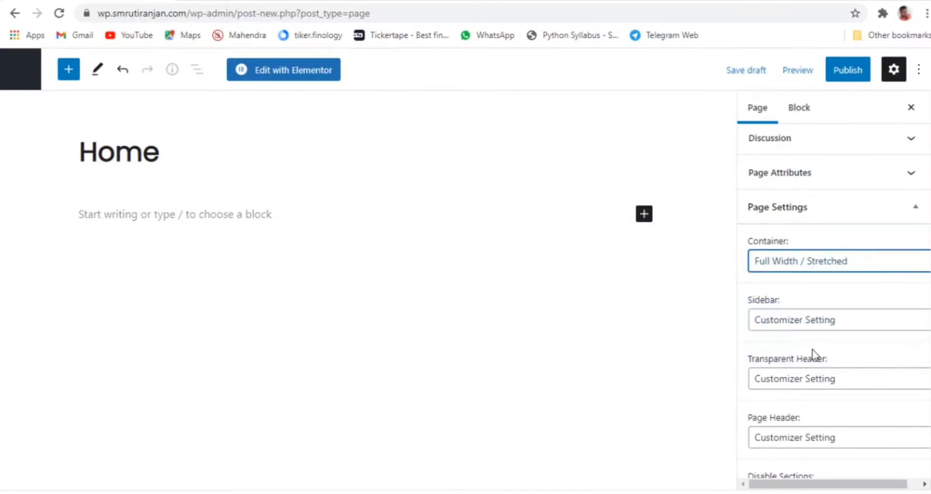
- Set the page sidebar to No Sidebar and enable the transparent header
left_click(828, 321)
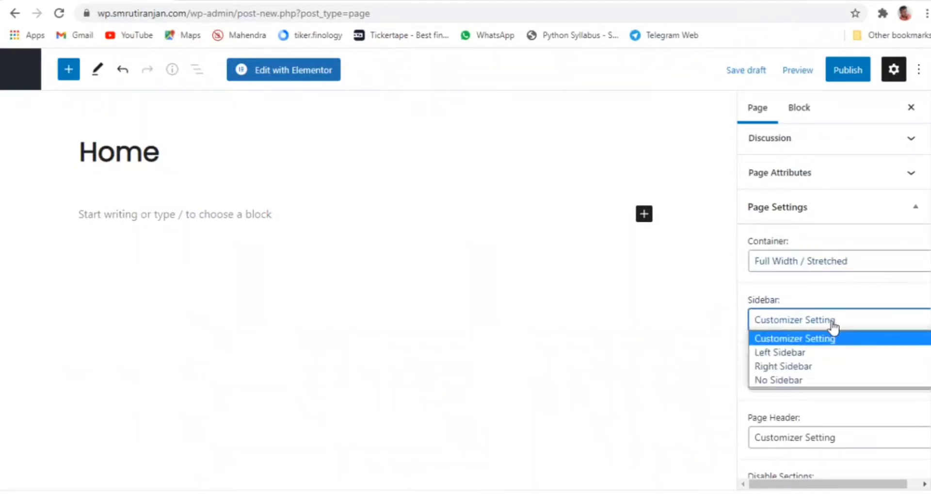
left_click(781, 382)
scroll(828, 405, "down", 1)
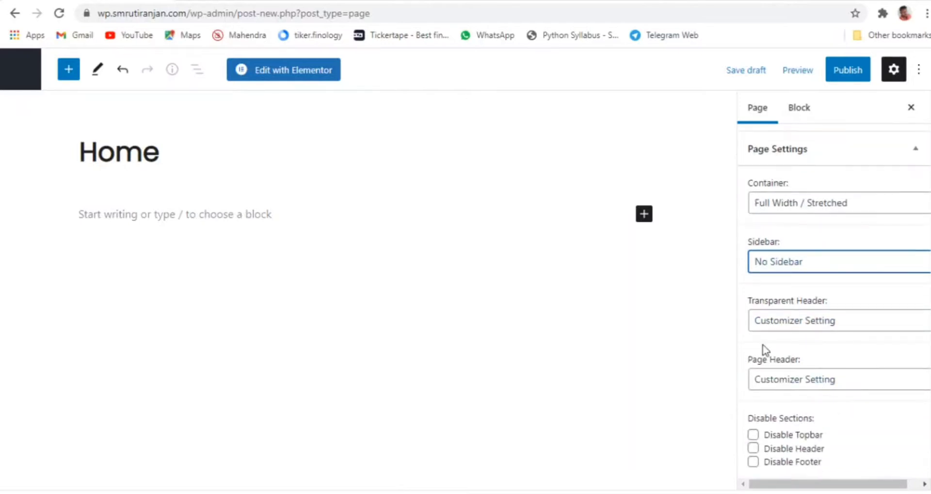
left_click(842, 321)
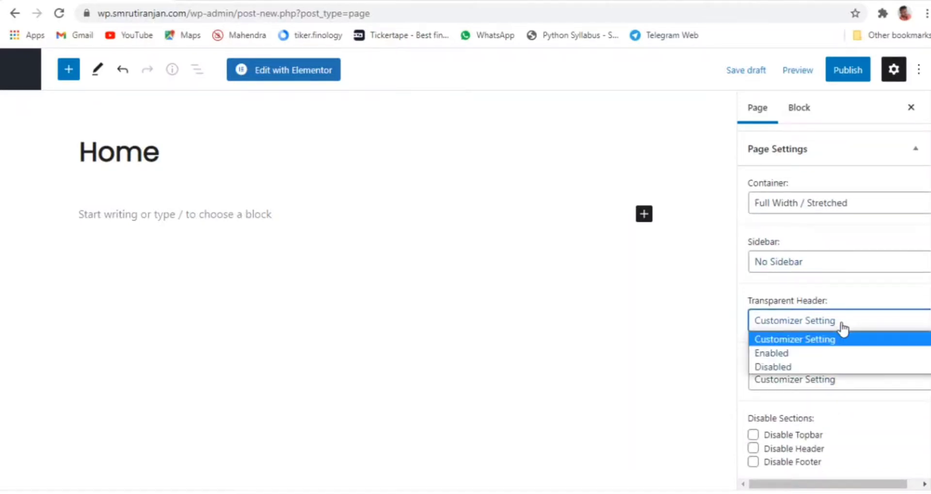
left_click(785, 353)
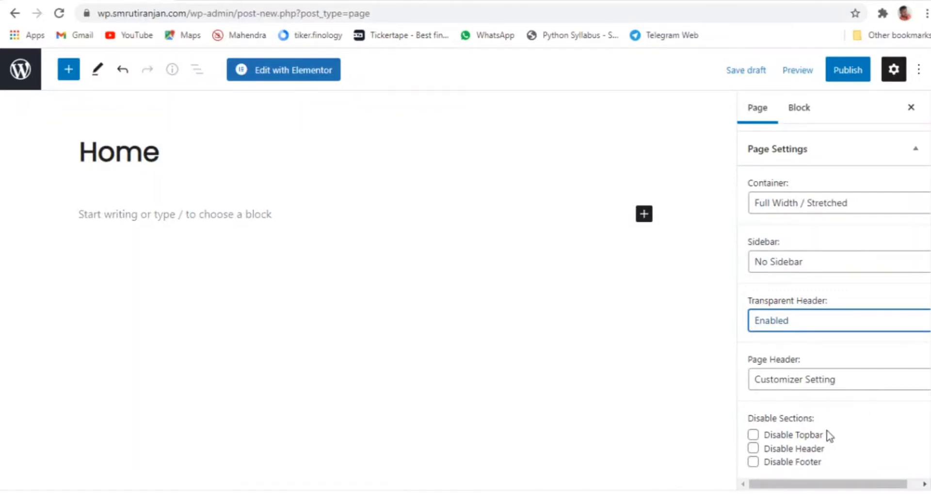
scroll(868, 413, "up", 5)
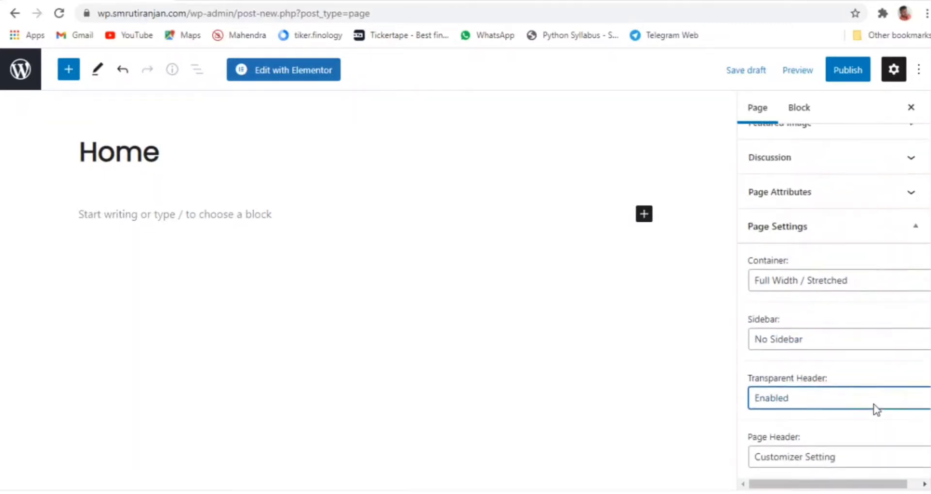
- Publish the Home page, confirming in the pre-publish panel
left_click(854, 71)
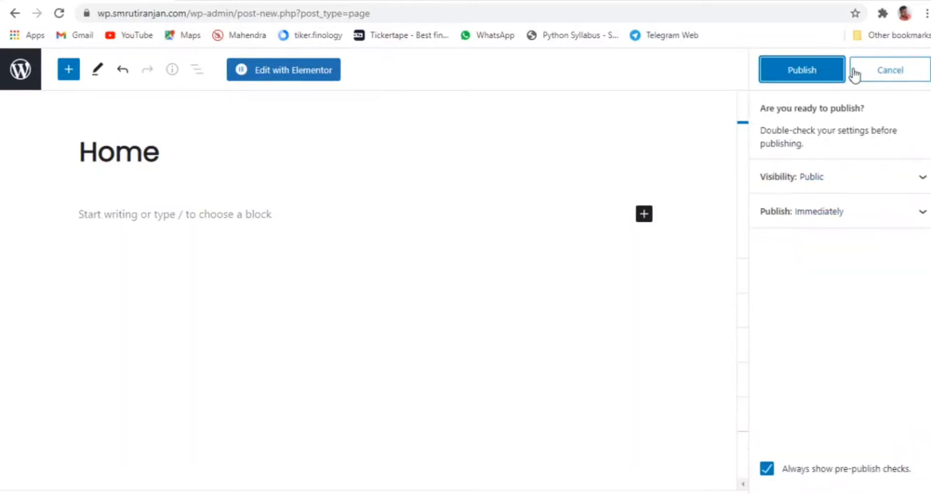
left_click(816, 78)
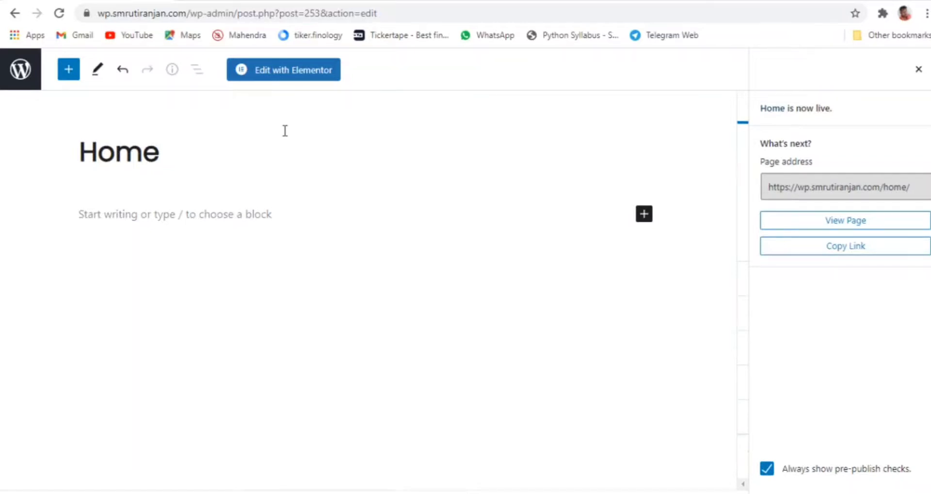
- Open the Home page in Elementor and add a single-column section
left_click(270, 74)
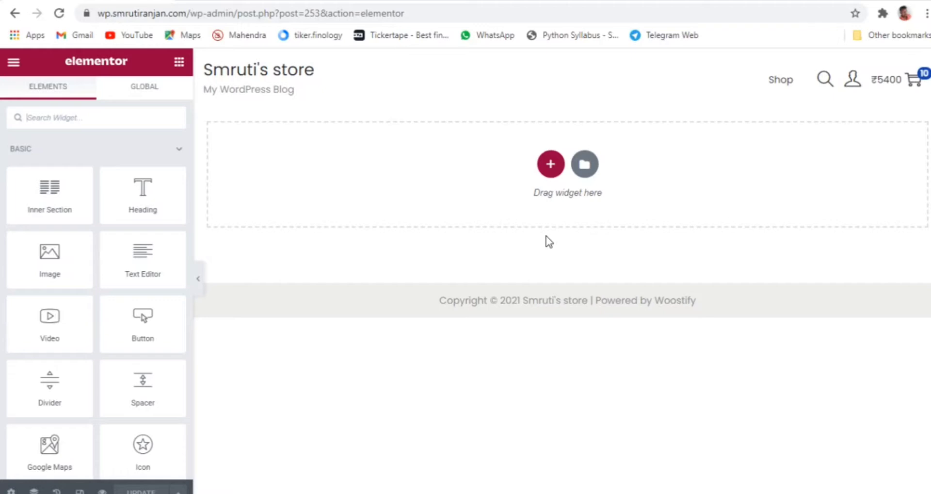
left_click(550, 165)
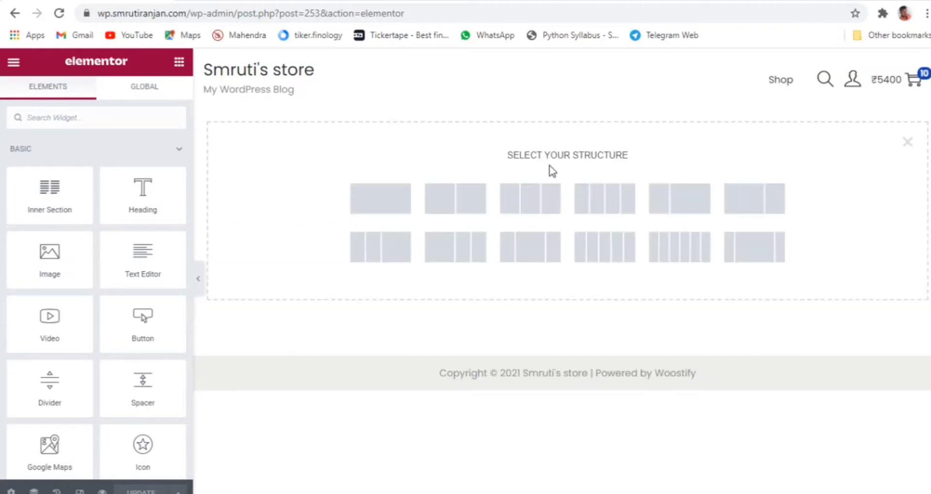
left_click(402, 196)
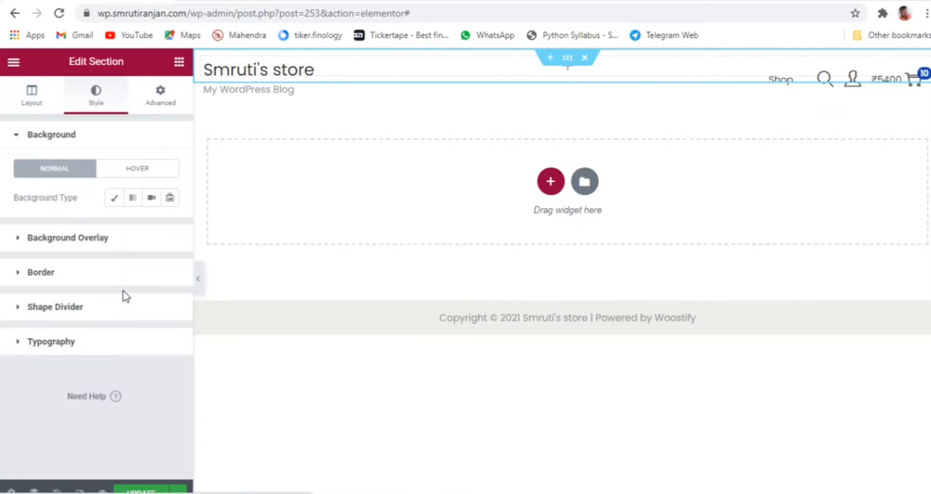
- Set the section's classic background image to the yellow denim-jacket photo Untitled-design-5.jpg
left_click(117, 200)
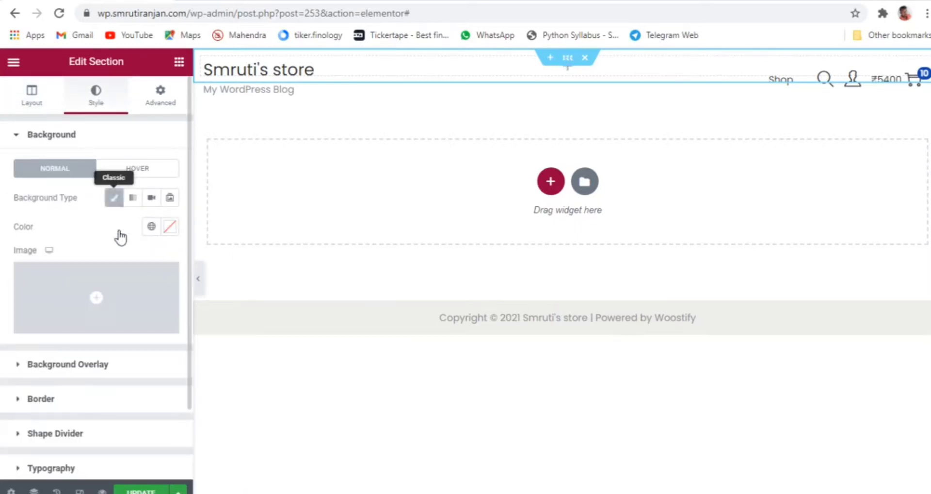
left_click(123, 304)
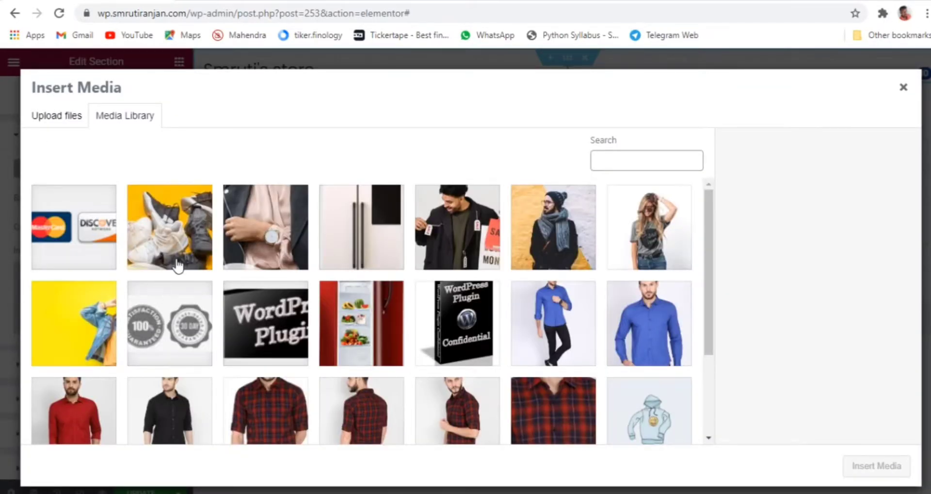
scroll(192, 297, "down", 1)
left_click(79, 271)
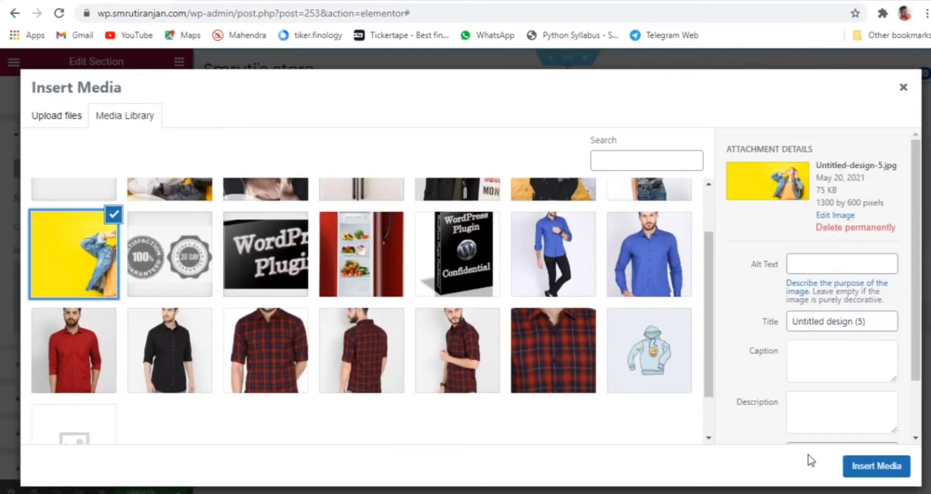
left_click(896, 466)
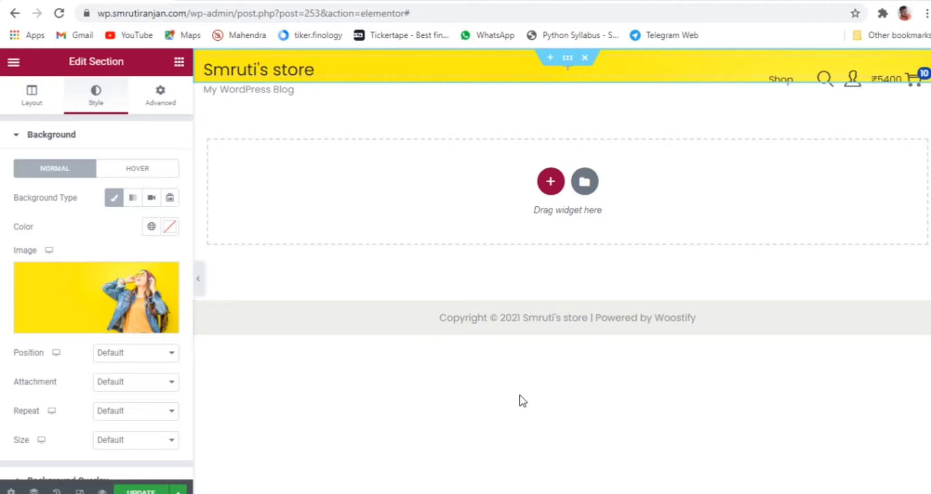
left_click(33, 105)
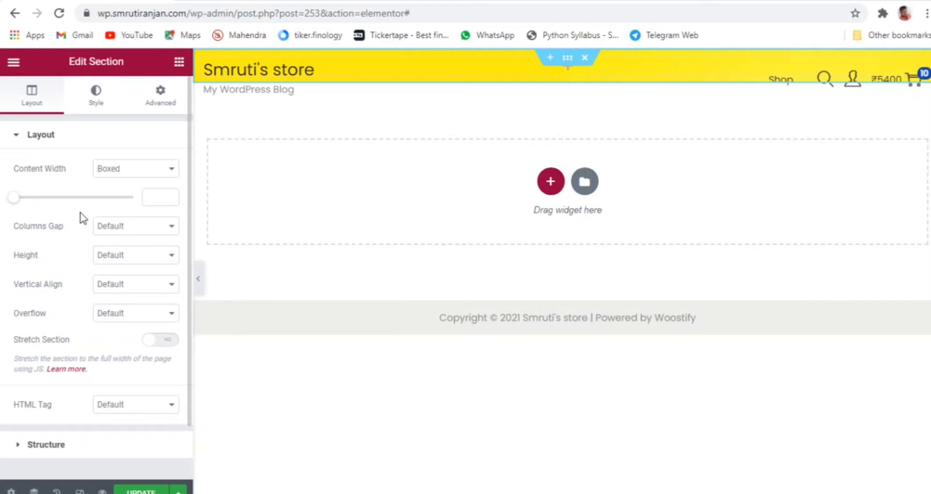
- Make the section's content width Full Width
left_click_drag(24, 199, 28, 199)
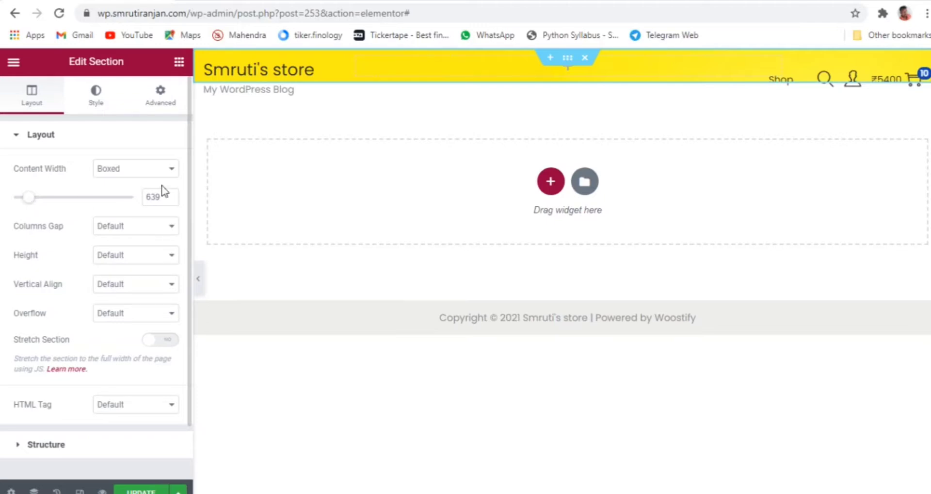
left_click(129, 170)
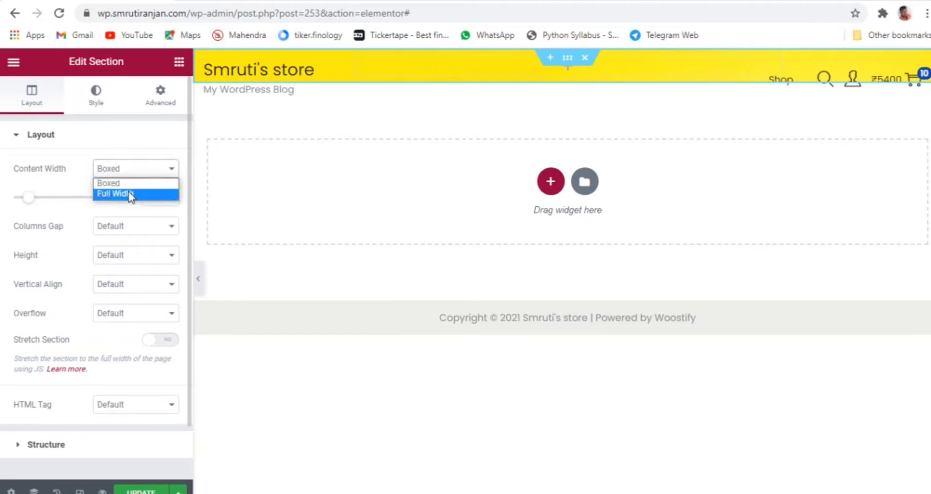
left_click(129, 193)
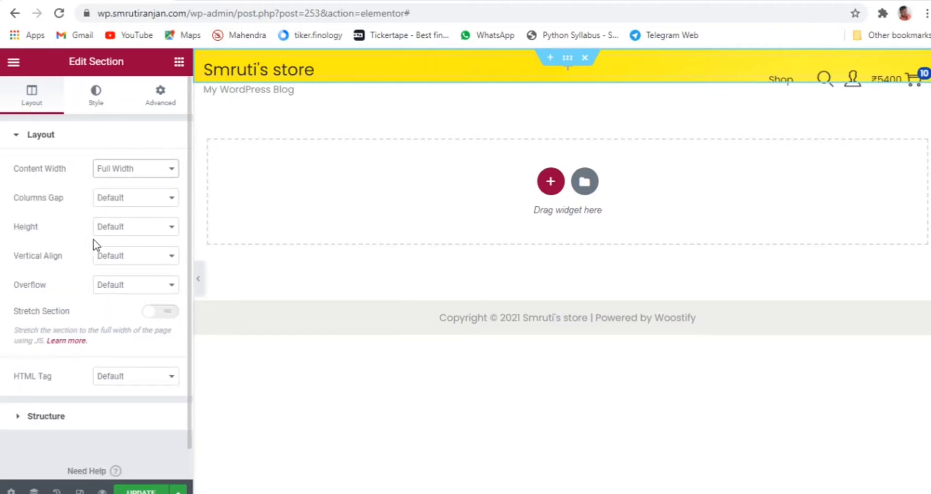
- Set the section height to Min Height 610 px and preview the full hero
left_click(121, 229)
left_click(128, 264)
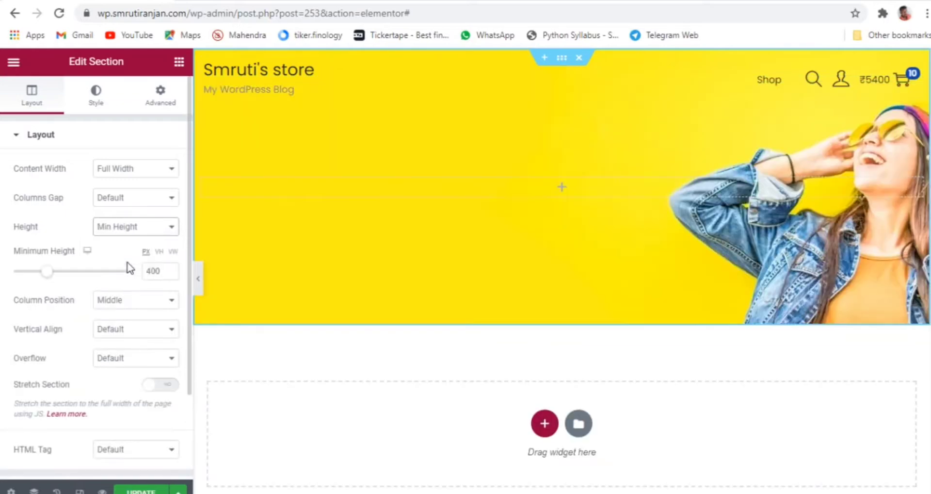
left_click_drag(50, 276, 68, 280)
left_click(171, 269)
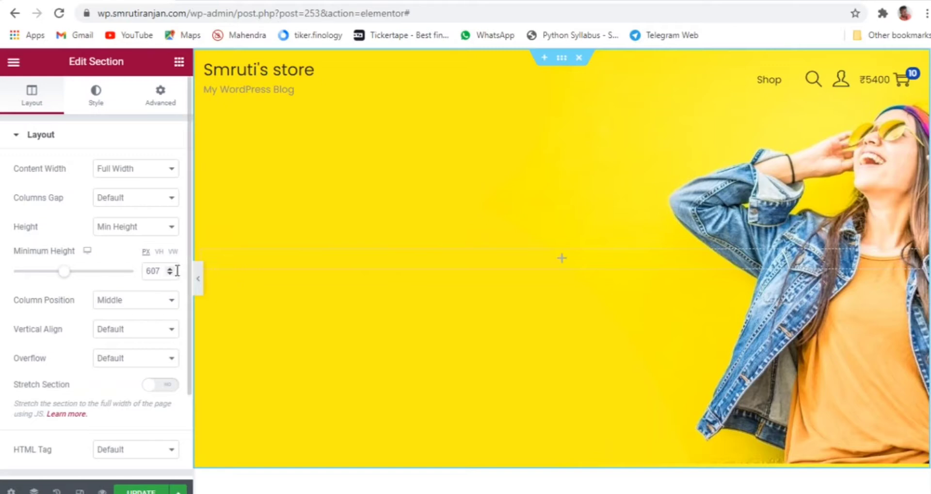
left_click(170, 269)
left_click(171, 269)
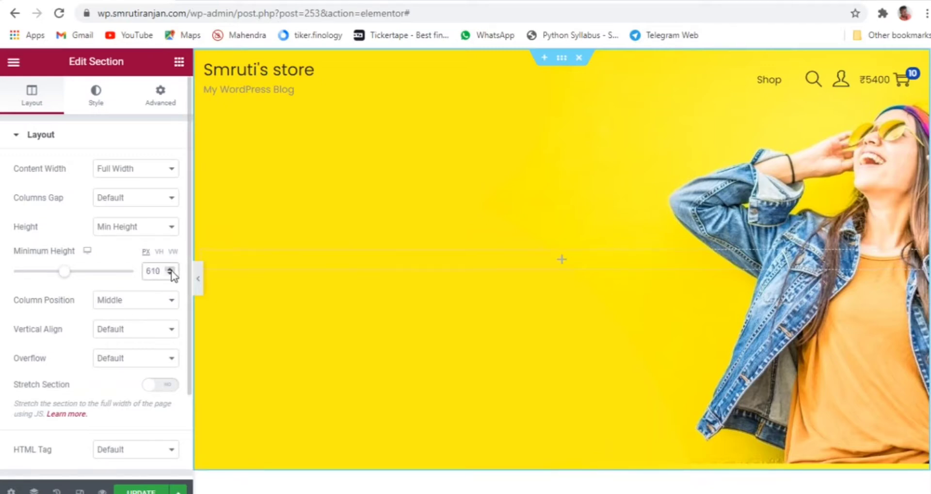
scroll(835, 310, "down", 5)
scroll(728, 328, "up", 5)
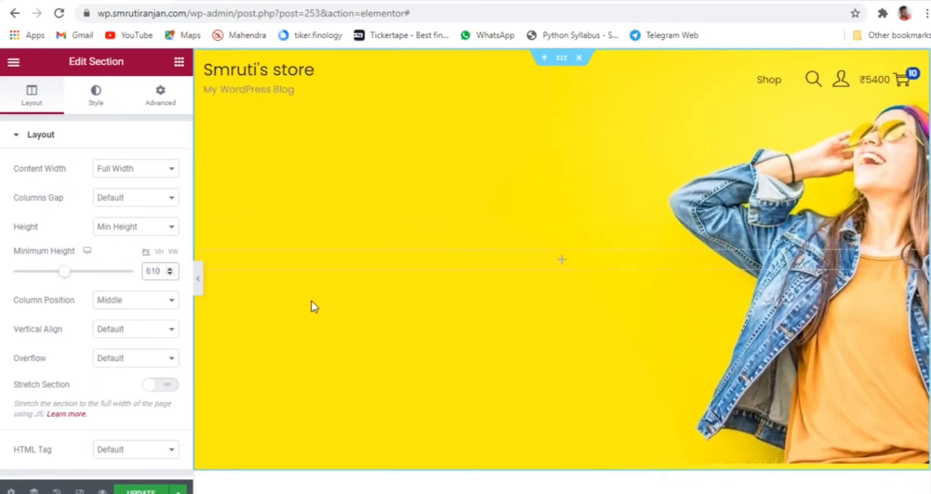
left_click(198, 281)
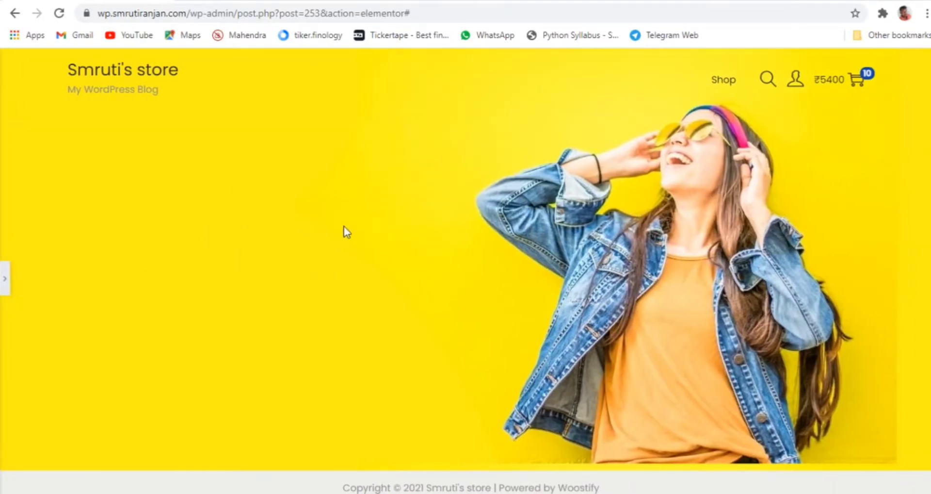
left_click(4, 278)
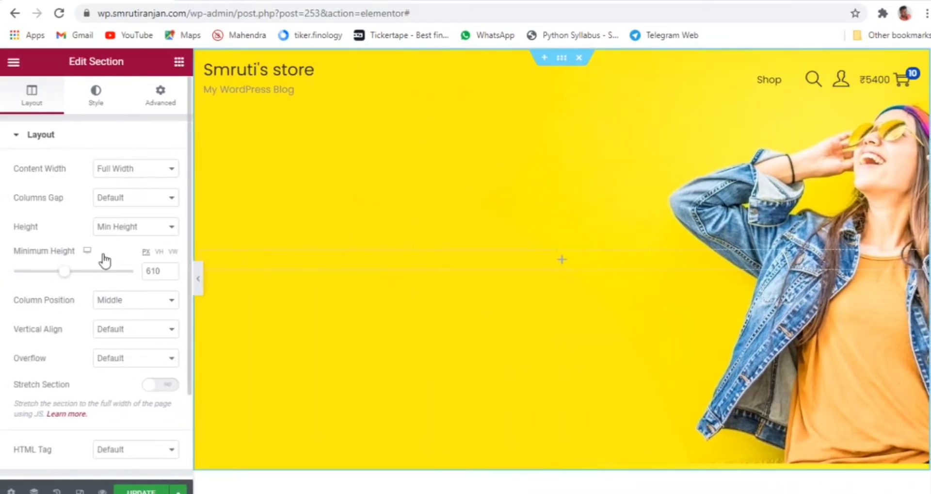
- Drop a Heading widget into the hero's centre and retitle it 'Upto 60% OFF!'
left_click(179, 62)
left_click_drag(155, 176, 101, 204)
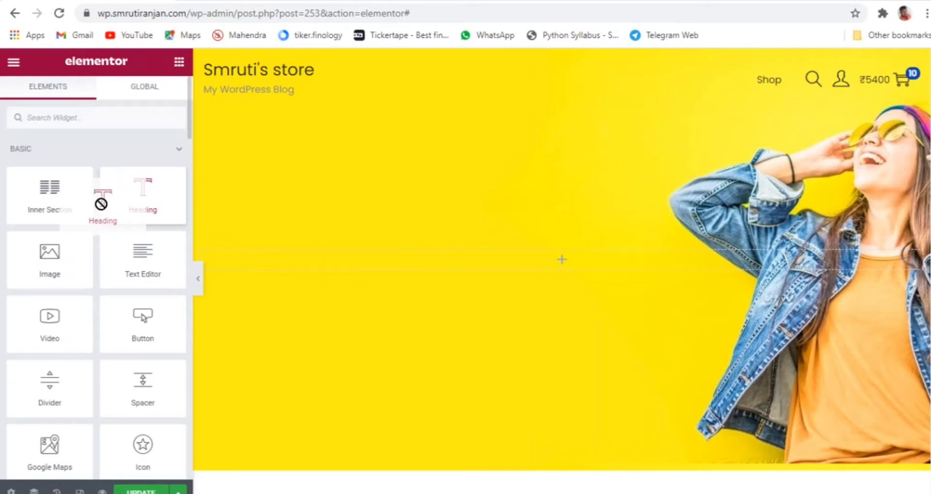
left_click_drag(101, 204, 374, 260)
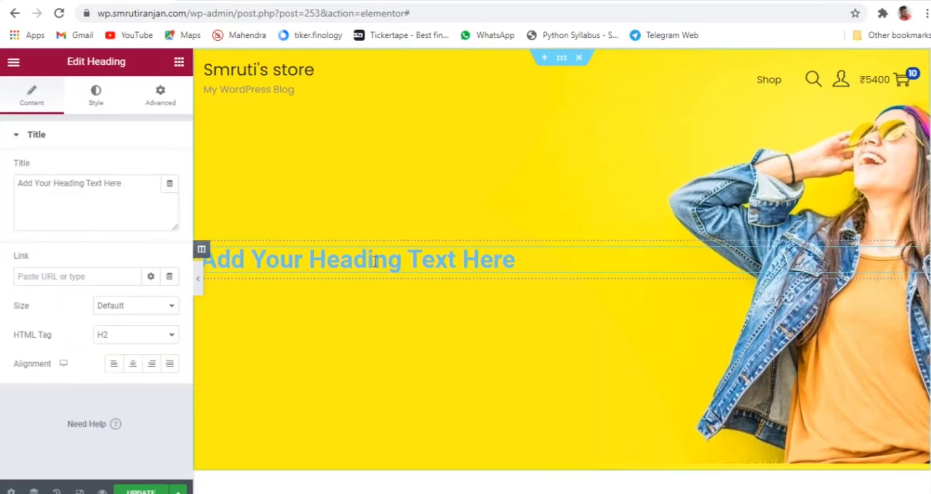
left_click_drag(130, 184, 16, 189)
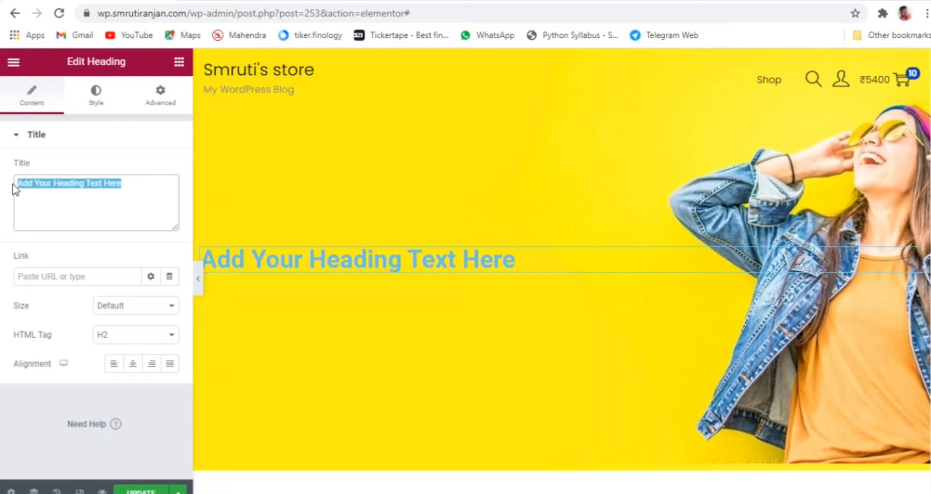
type("U")
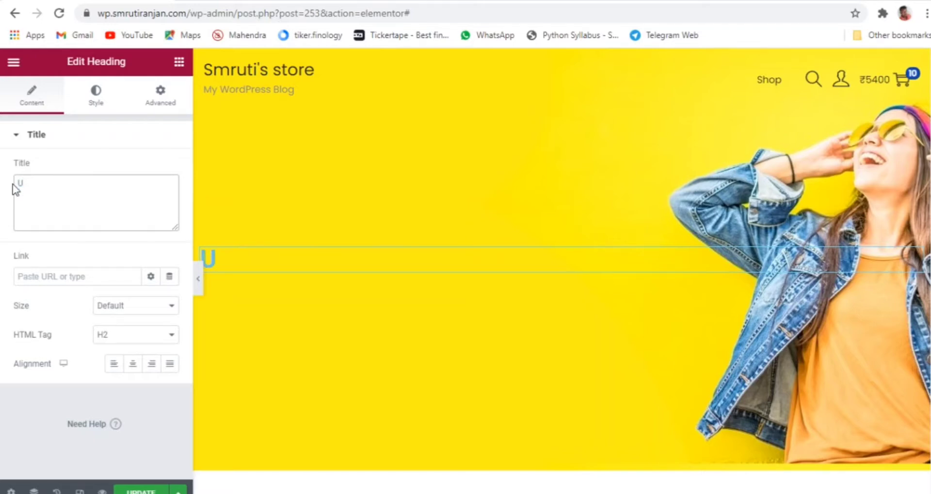
type("pto 60")
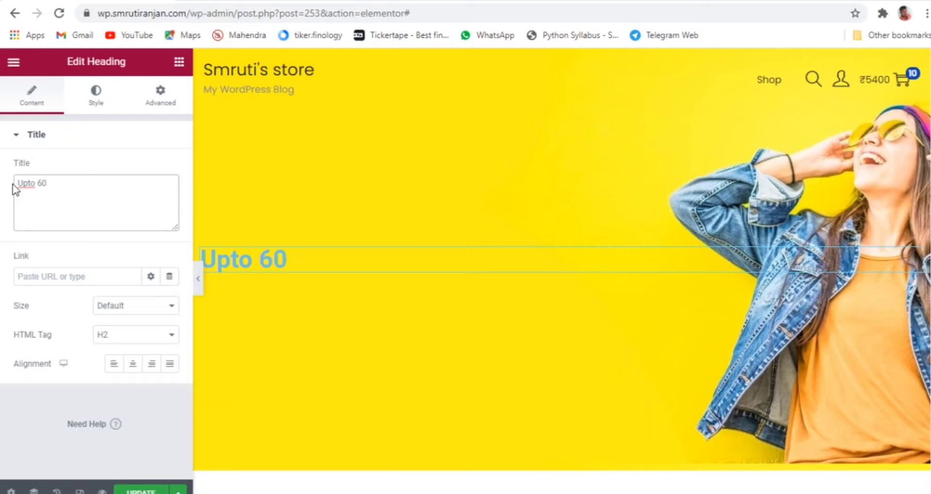
type("% OFF")
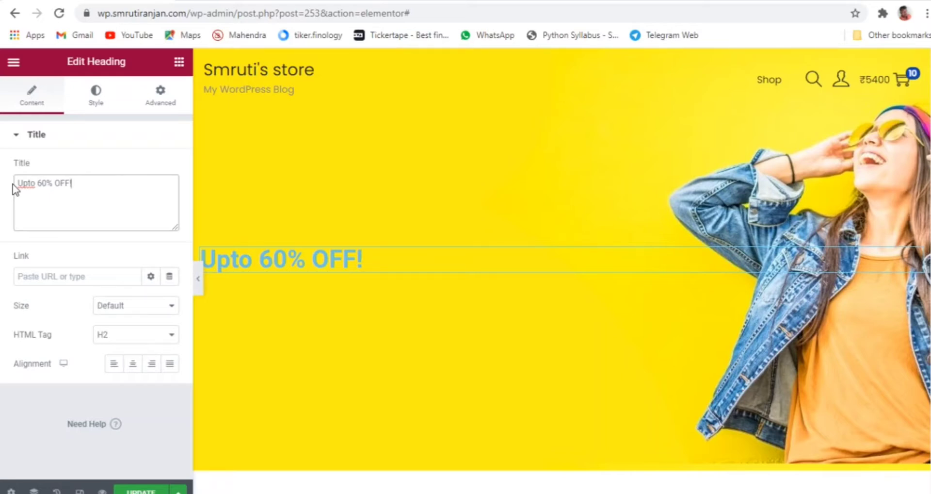
type("!")
- Set the heading's text colour to dark green #2B3D28
left_click(105, 97)
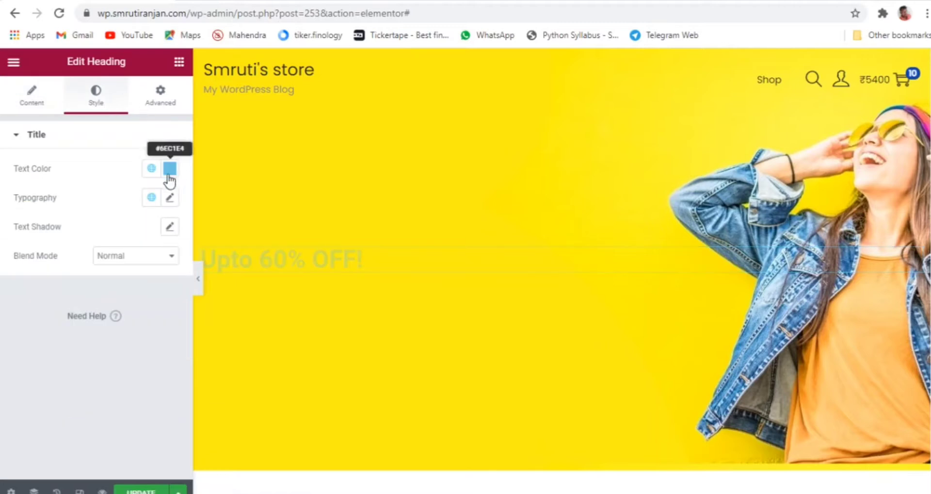
left_click(168, 173)
type("#2B3D28")
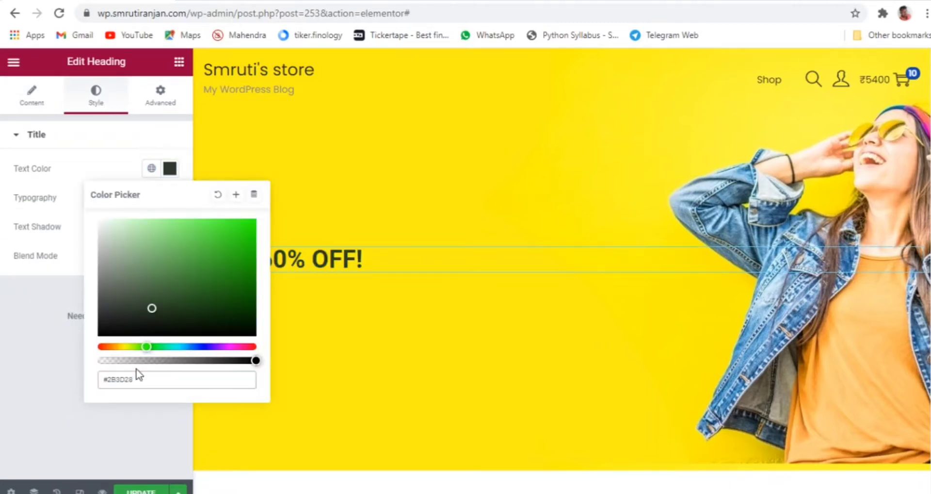
left_click(22, 348)
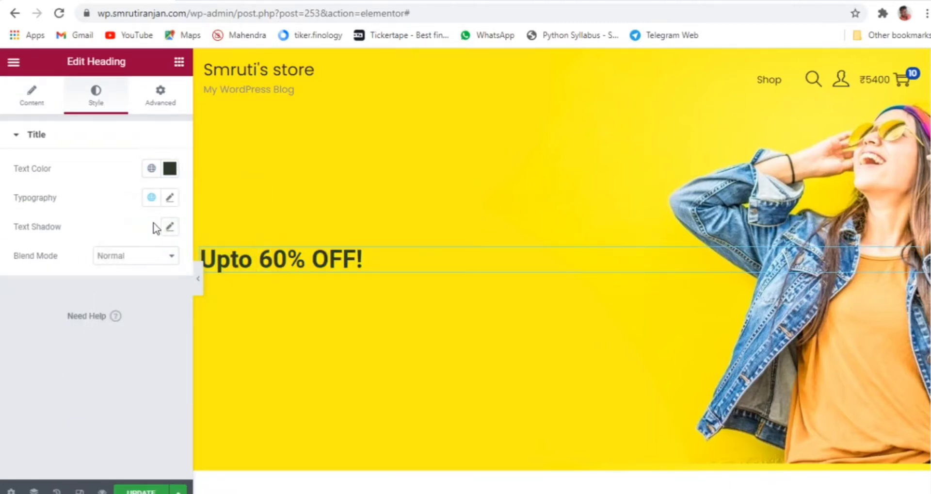
- Set the heading's typography to 80 px size and weight 300
left_click(171, 198)
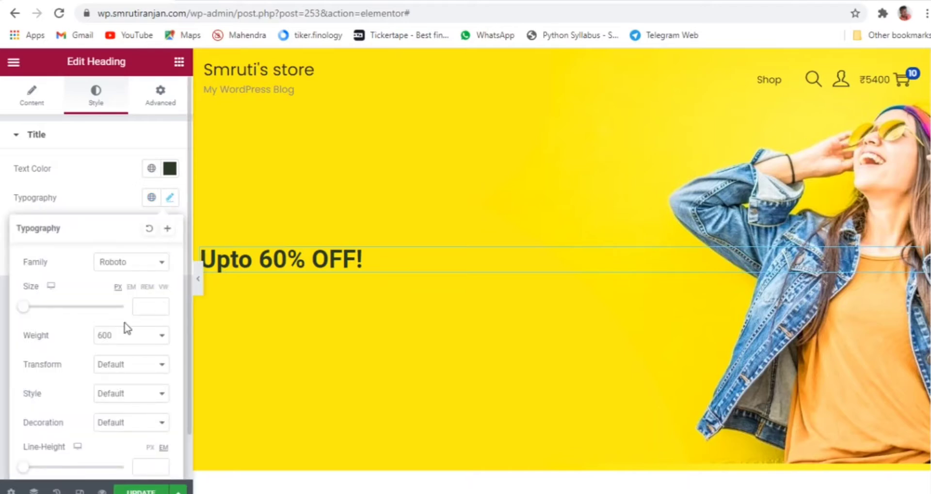
left_click_drag(23, 306, 63, 311)
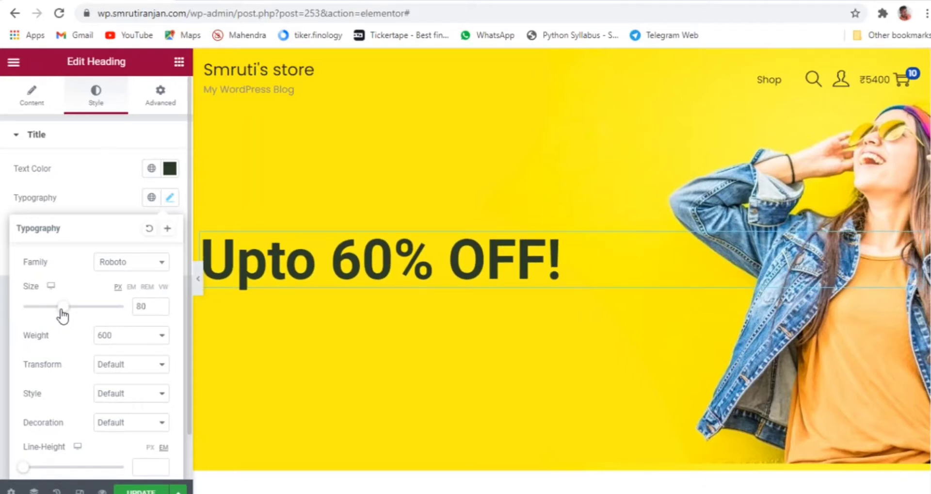
scroll(83, 379, "down", 1)
left_click(120, 288)
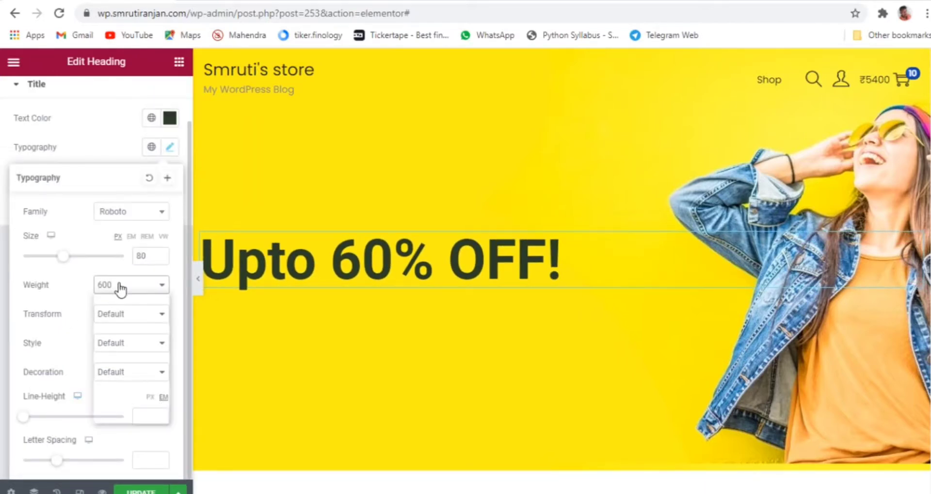
left_click(120, 310)
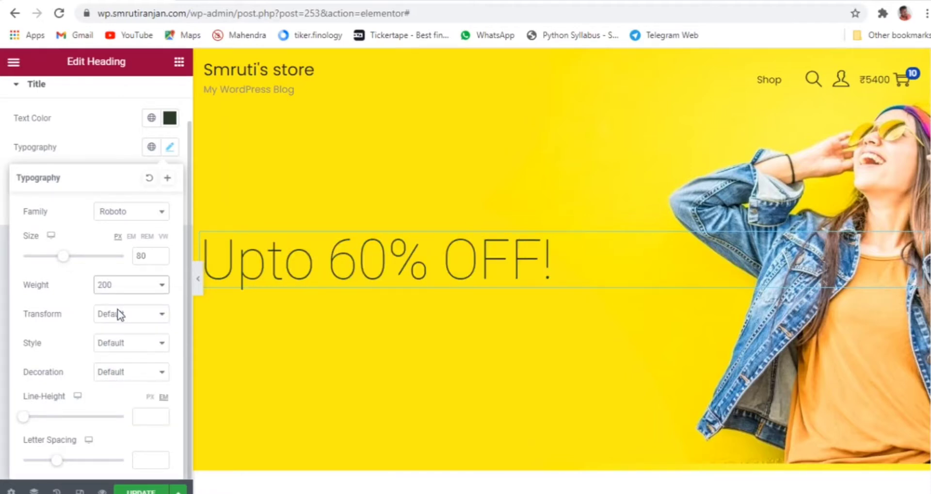
left_click(160, 287)
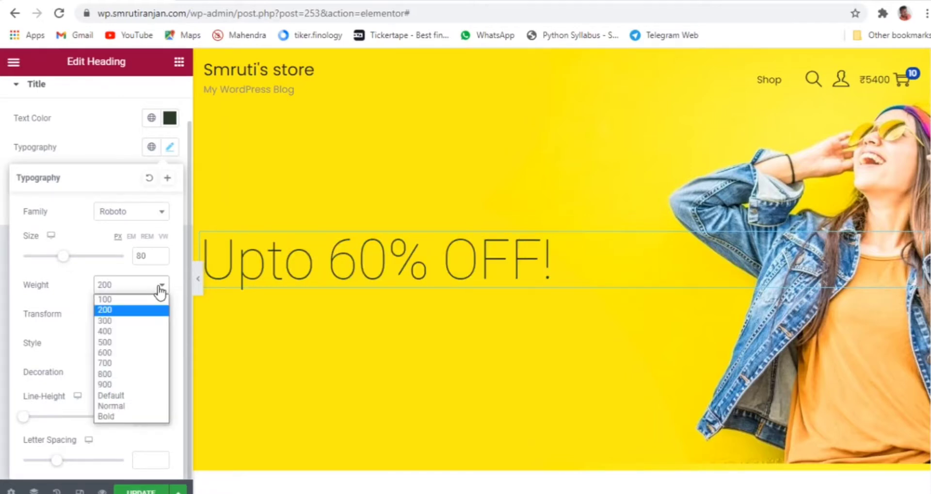
left_click(132, 321)
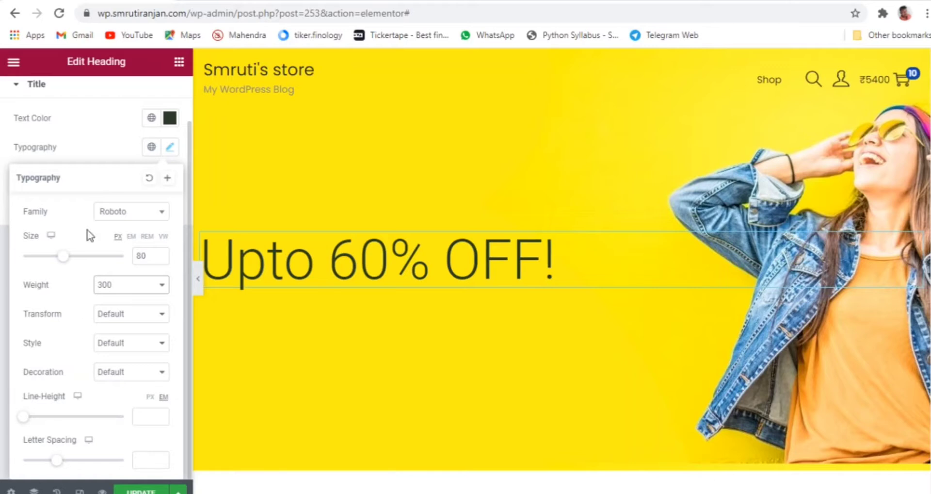
left_click(97, 127)
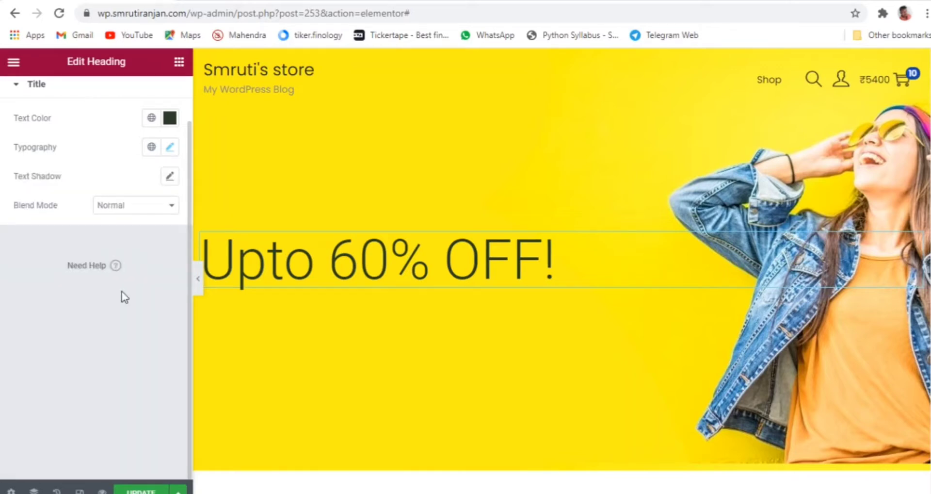
left_click(180, 62)
- Add a second heading below reading 'JEANS, DRESS, TOPS & MANY MORE'
left_click_drag(141, 197, 309, 286)
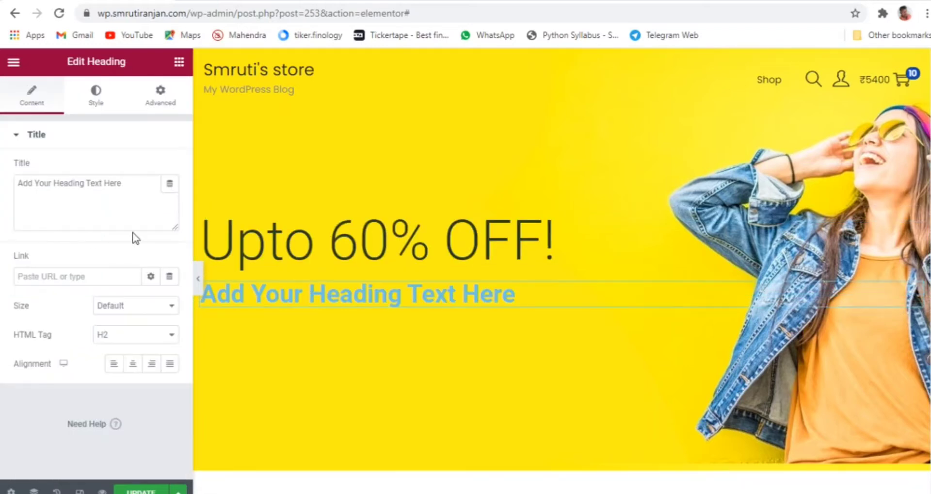
left_click_drag(128, 184, 25, 186)
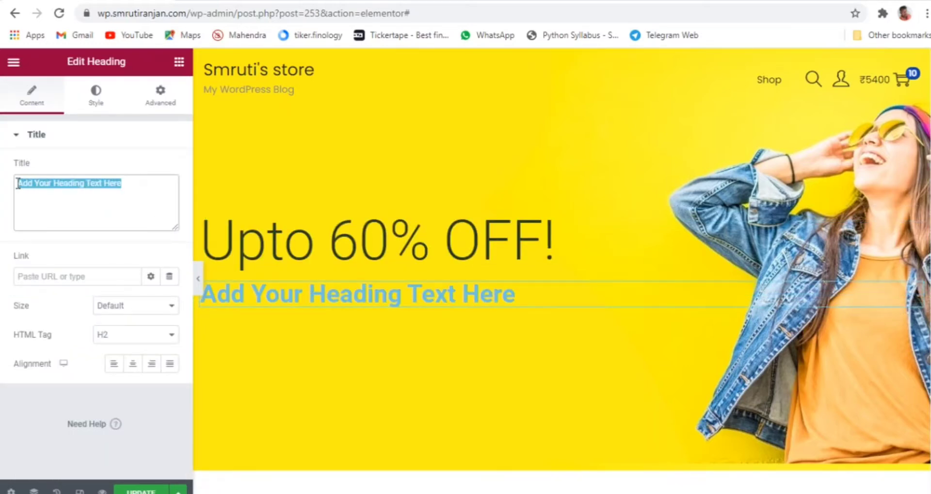
type("JEANS, DRESS, TOPS & MANY MORE")
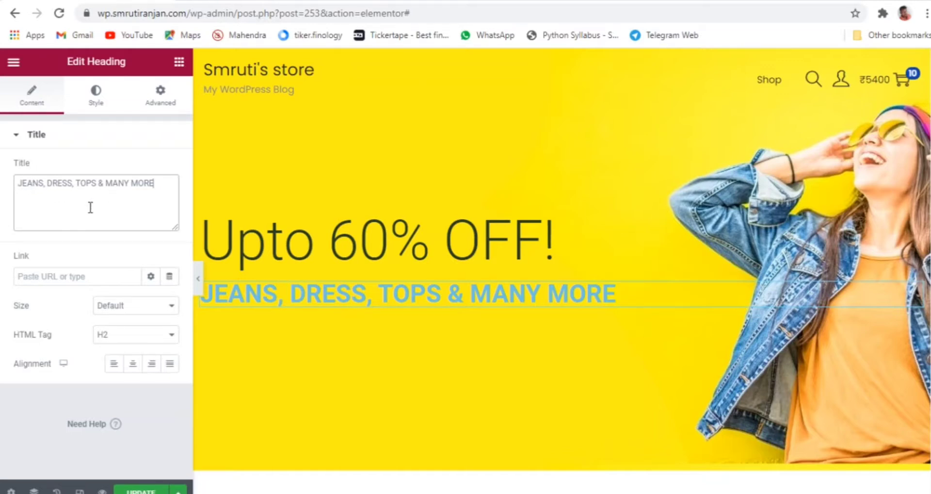
- Make the second heading's text colour dark green
left_click(96, 108)
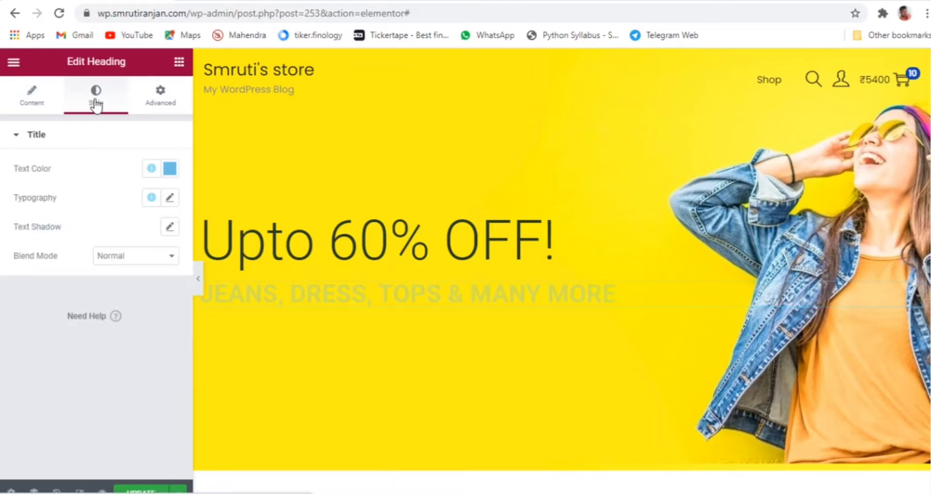
left_click(171, 170)
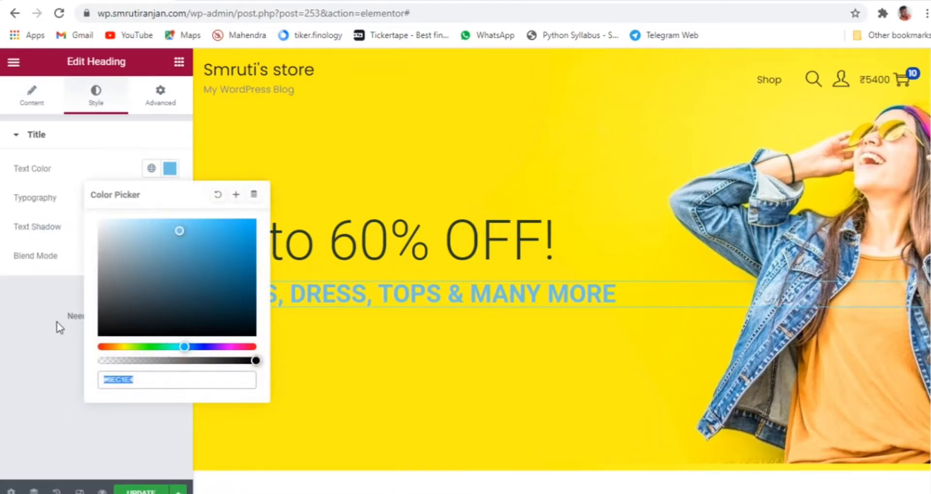
key("ctrl+v")
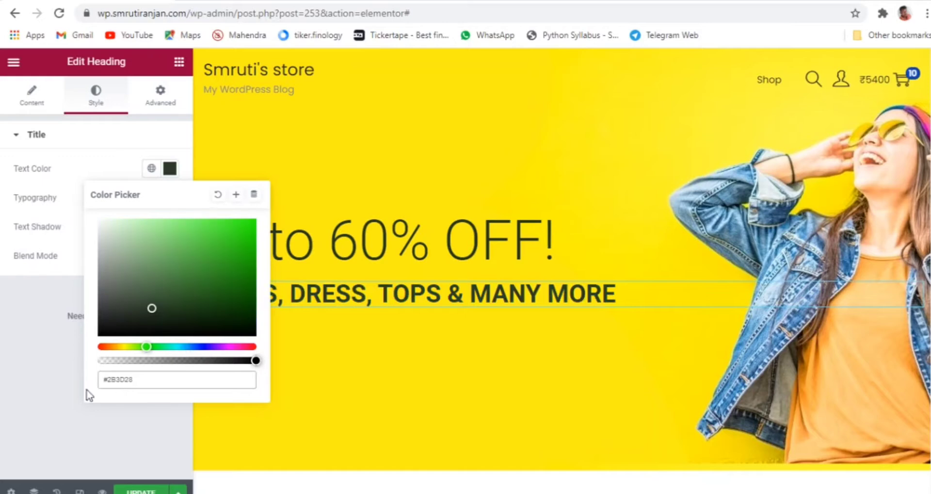
left_click(23, 365)
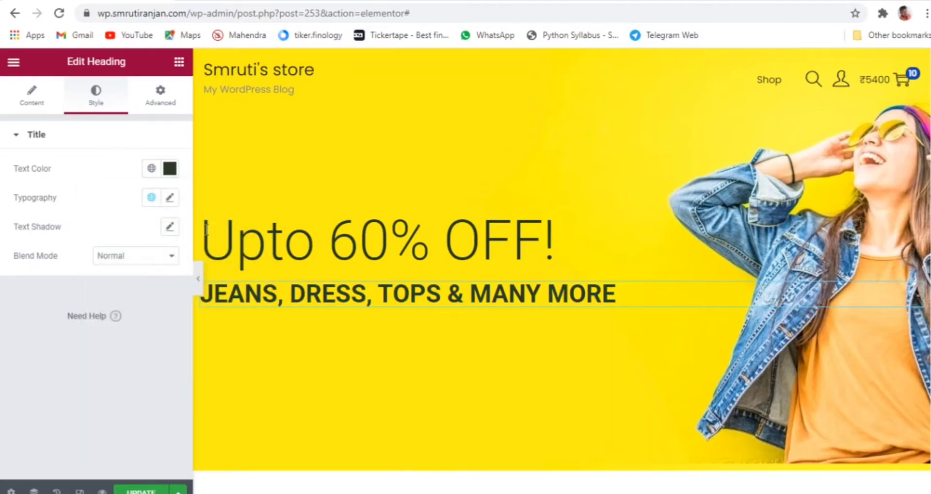
- Set the subheading's typography to Roboto, size 25, weight 600
left_click(170, 199)
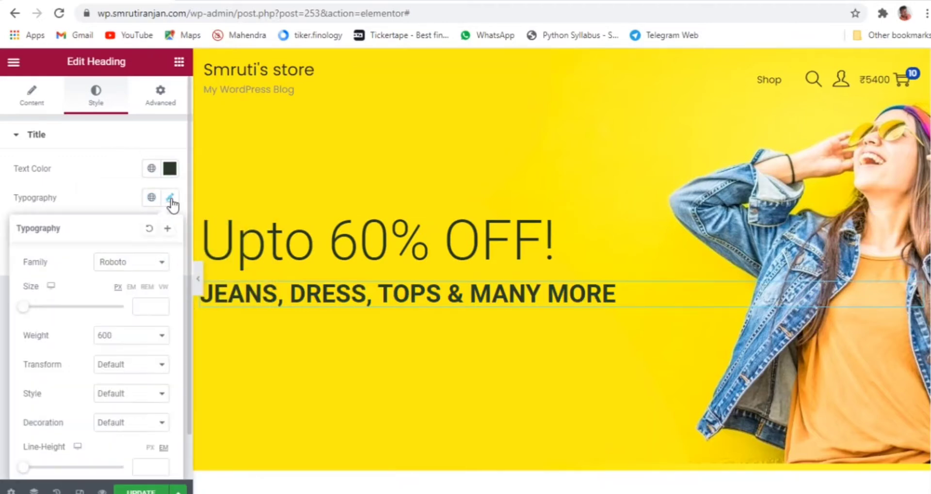
left_click(143, 300)
type("25")
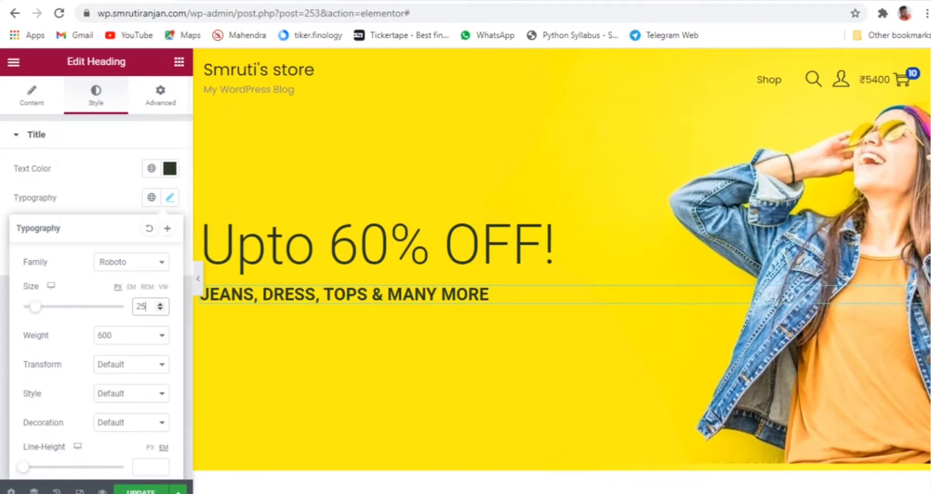
left_click(297, 290)
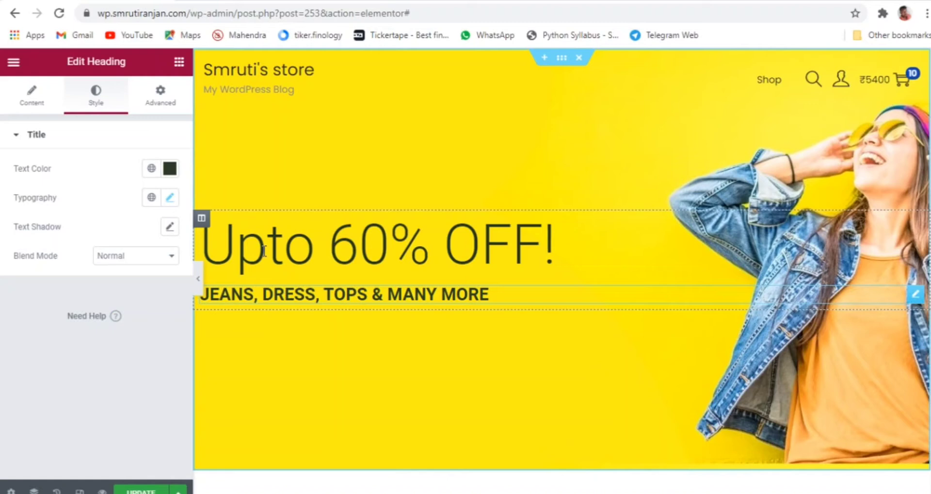
left_click(179, 62)
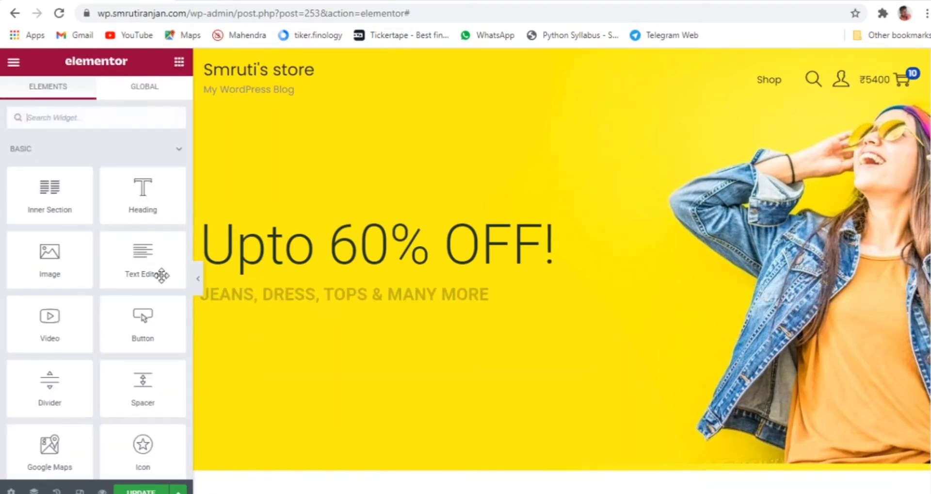
left_click_drag(144, 200, 644, 366)
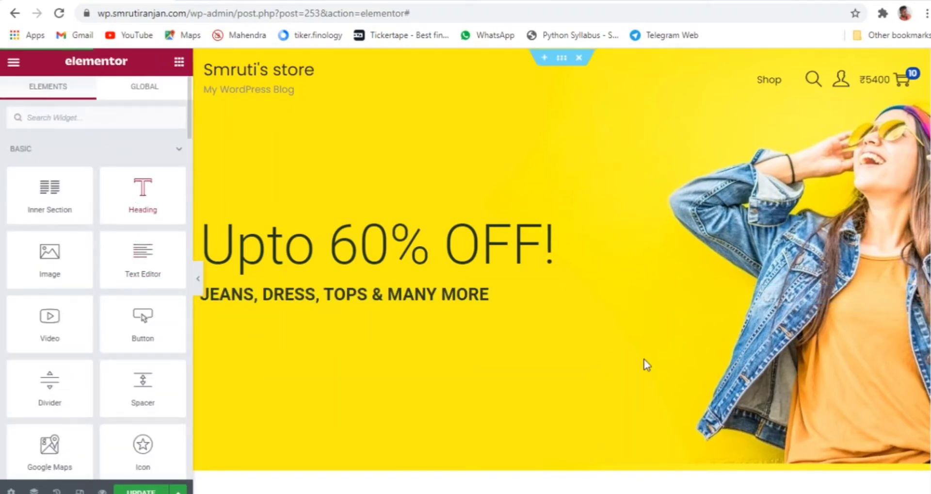
- Duplicate the subheading and change the copy to 'The Best Global Brand At Your Doorstep'
right_click(919, 296)
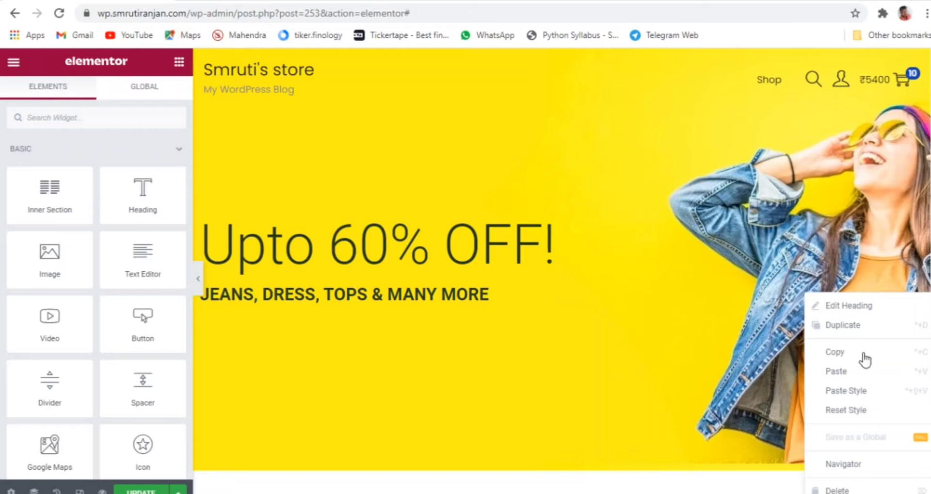
left_click(848, 324)
left_click(94, 185)
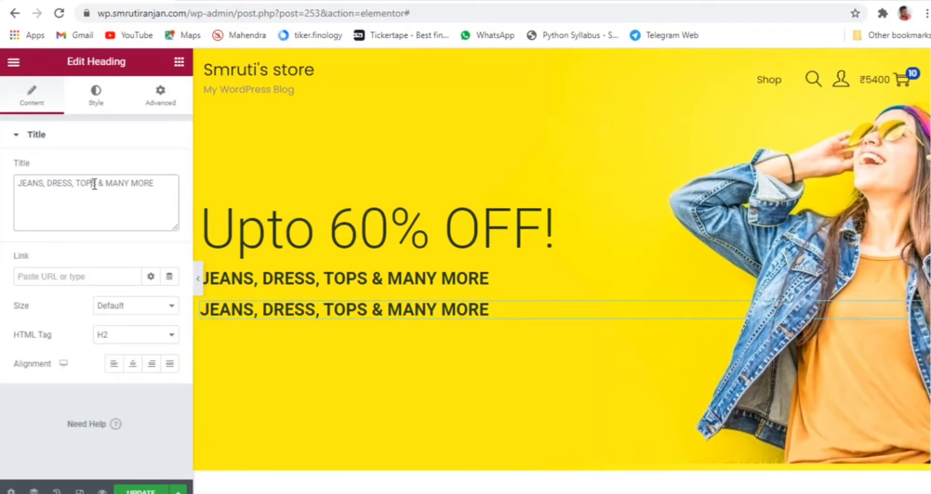
key("ctrl+a")
type("The Best Global Brand At Your Doorstep")
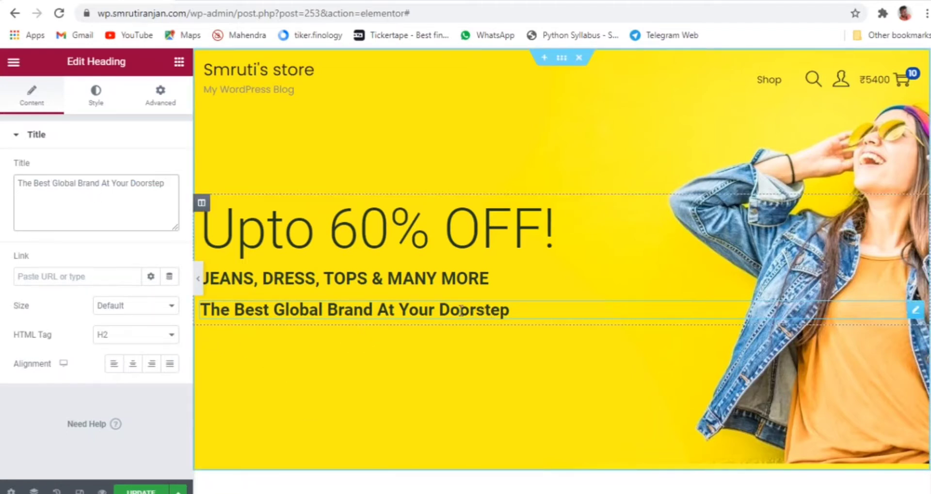
- Reduce the tagline's typography size to 18
left_click(96, 99)
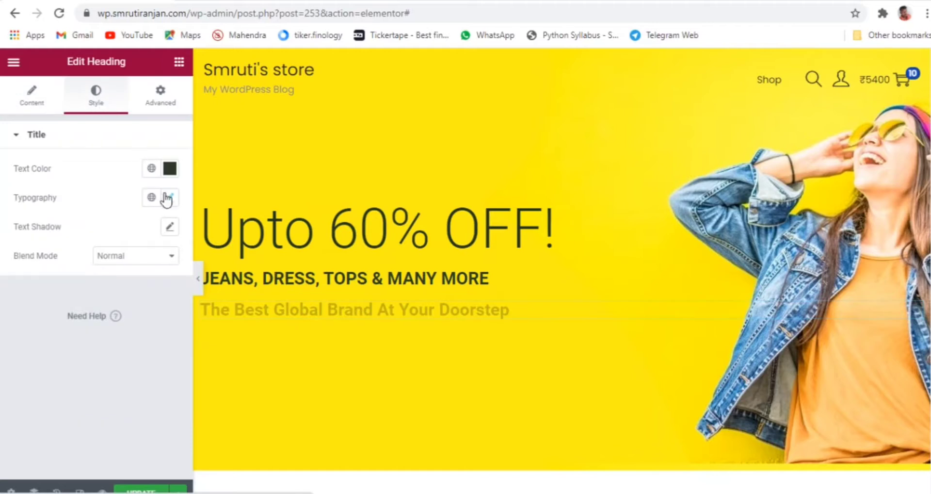
left_click(169, 197)
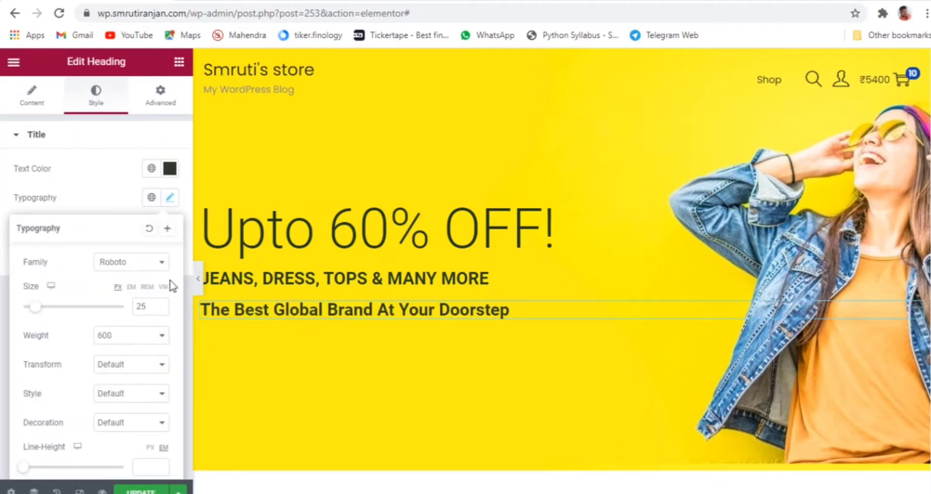
left_click(160, 309)
left_click(160, 308)
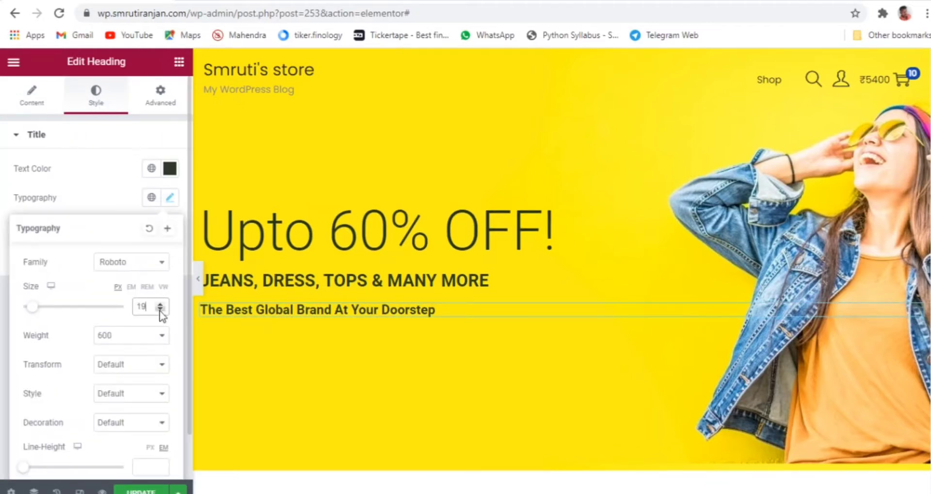
left_click(180, 66)
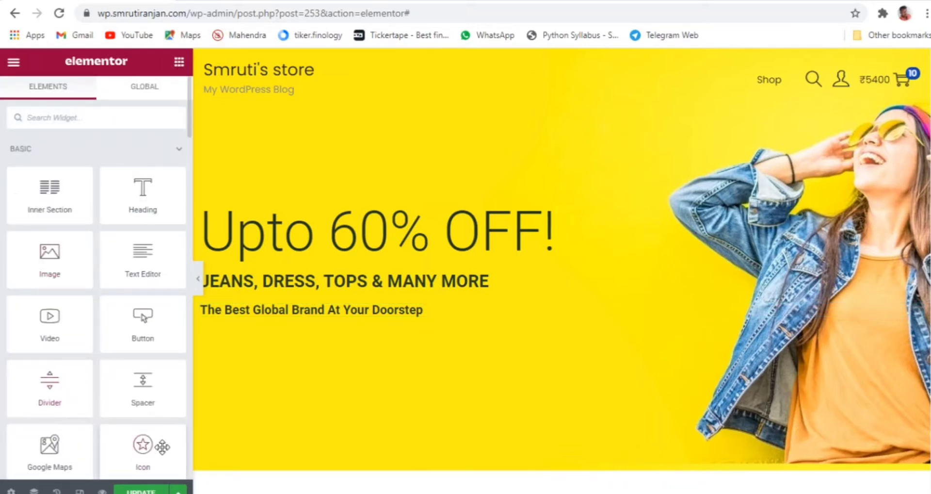
- Add a Button widget below the tagline labelled 'Shop More!'
left_click_drag(128, 327, 275, 316)
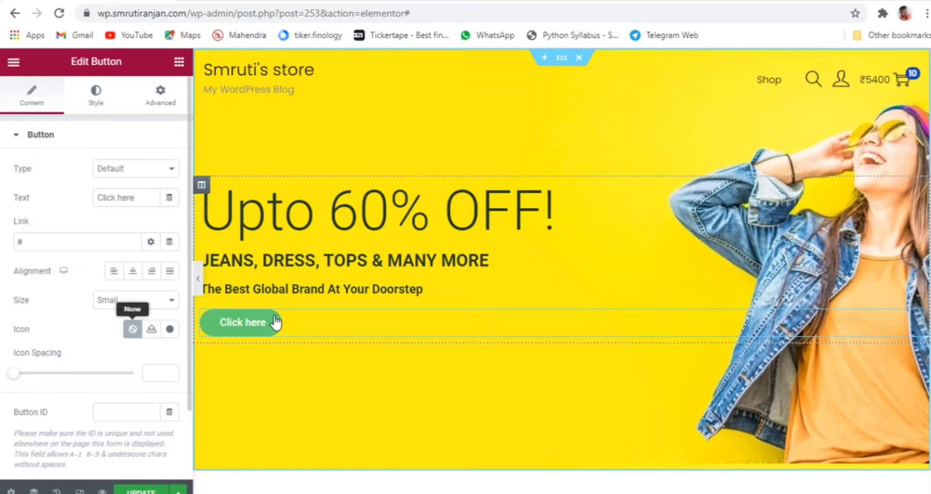
left_click_drag(152, 198, 94, 200)
type("Shop")
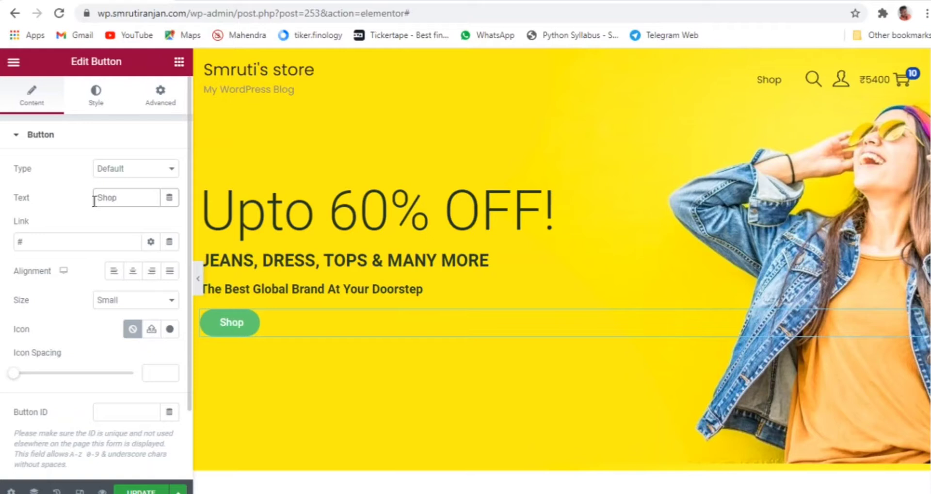
type(" More!")
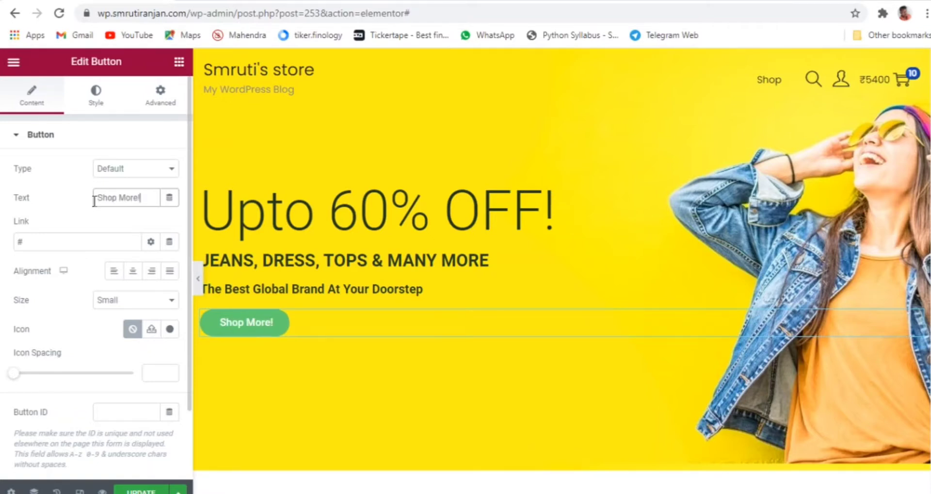
- Set the button's typography size to 34 px
left_click(97, 100)
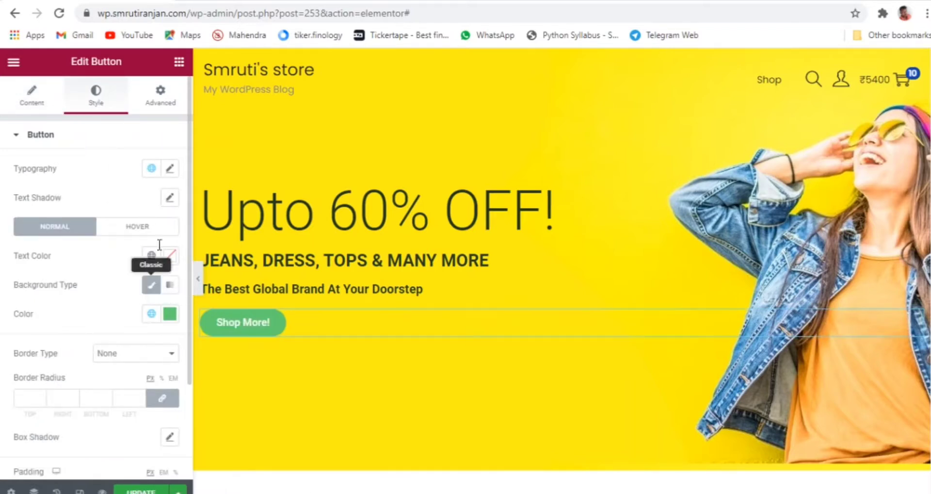
left_click(171, 168)
left_click(26, 278)
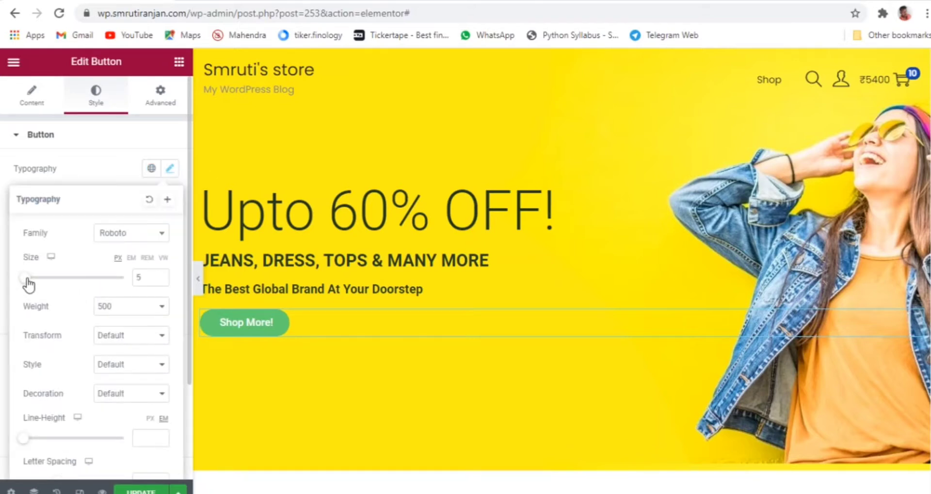
left_click_drag(28, 281, 42, 281)
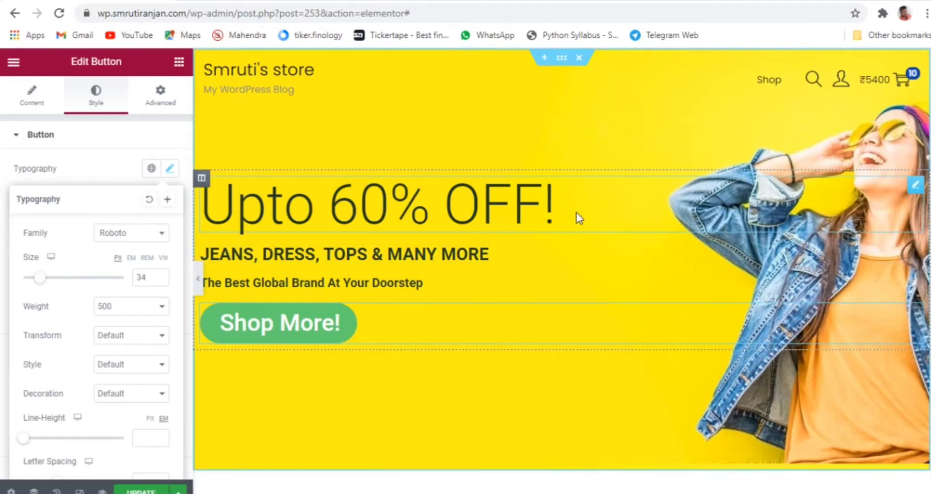
- Give the Shop More! button a pasted near-black background colour and preview the page
left_click(508, 211)
left_click(170, 169)
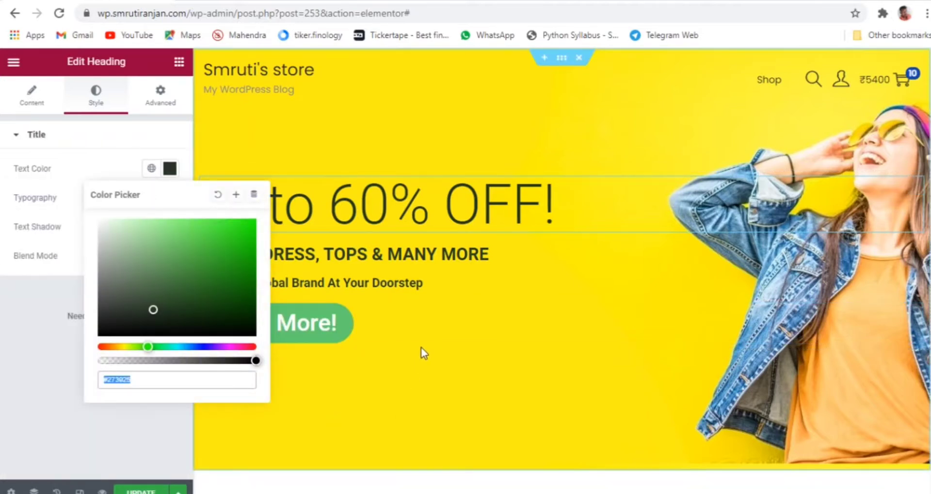
left_click(427, 331)
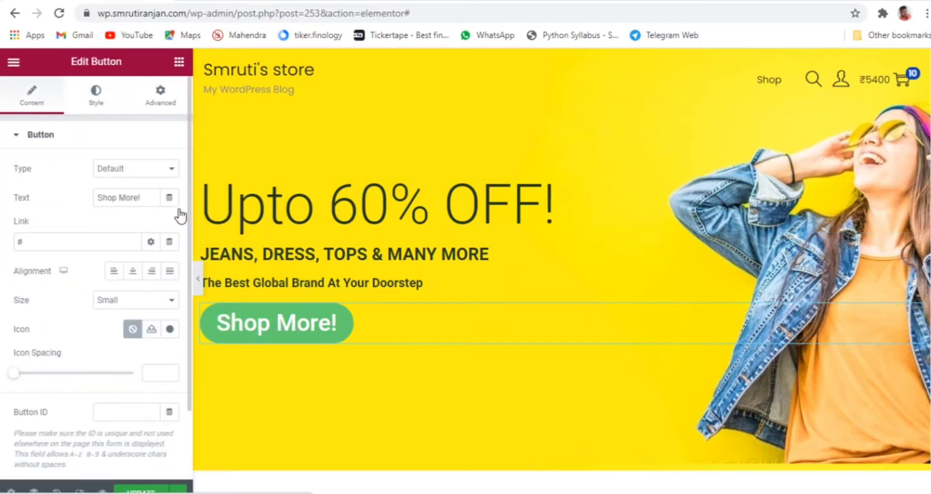
left_click(96, 95)
left_click(171, 316)
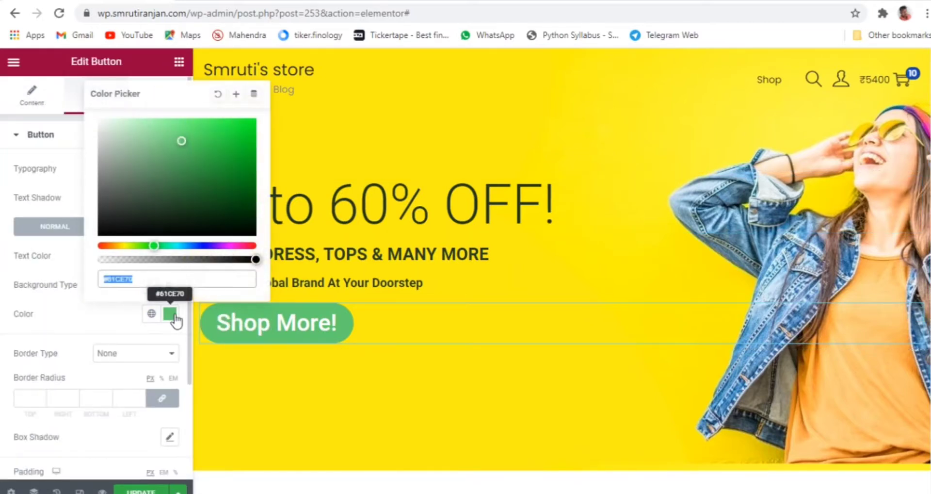
key("ctrl+v")
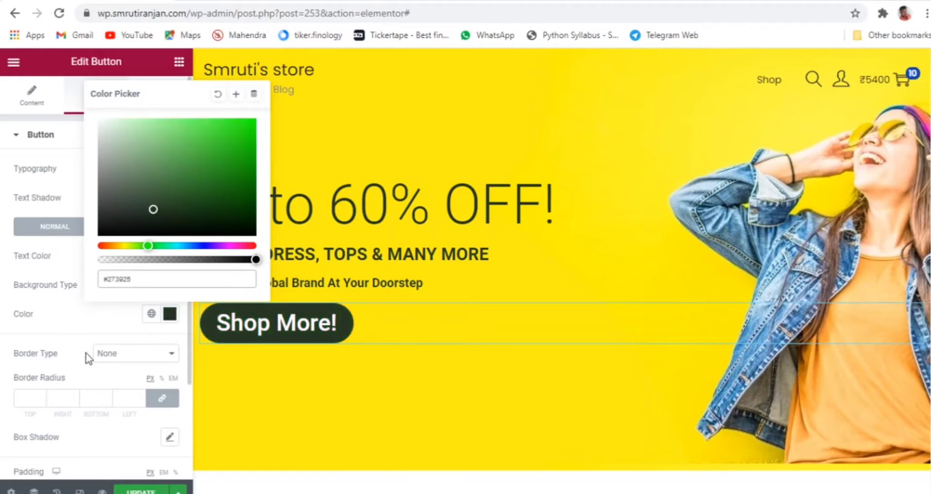
left_click(159, 313)
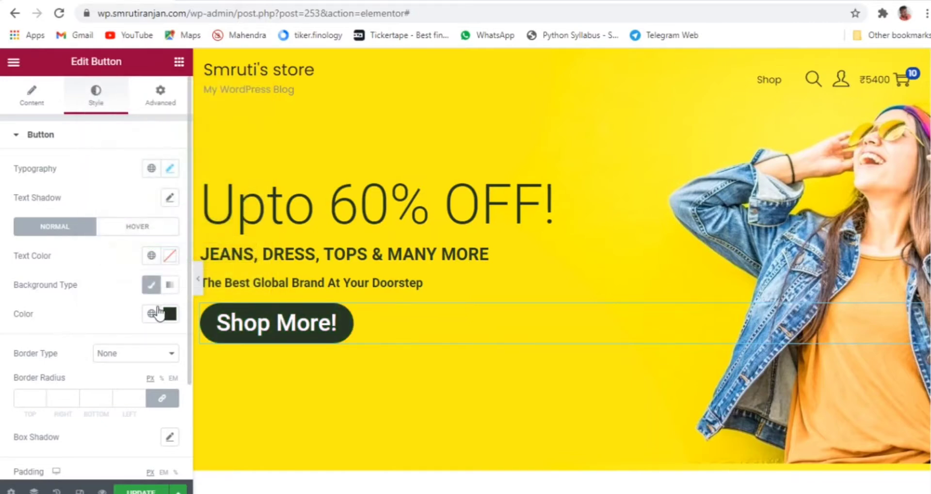
left_click(198, 279)
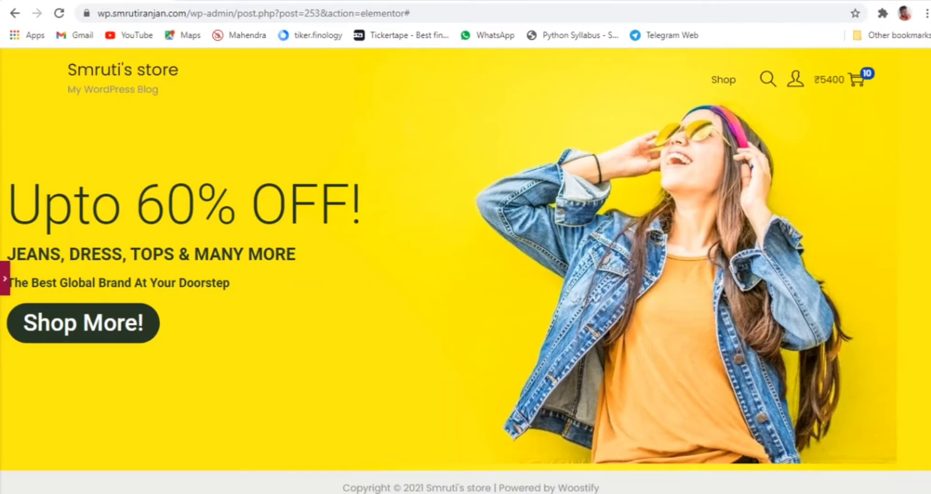
- Unlink the hero text column's margins, raising the right margin and setting the left to 10
left_click(5, 278)
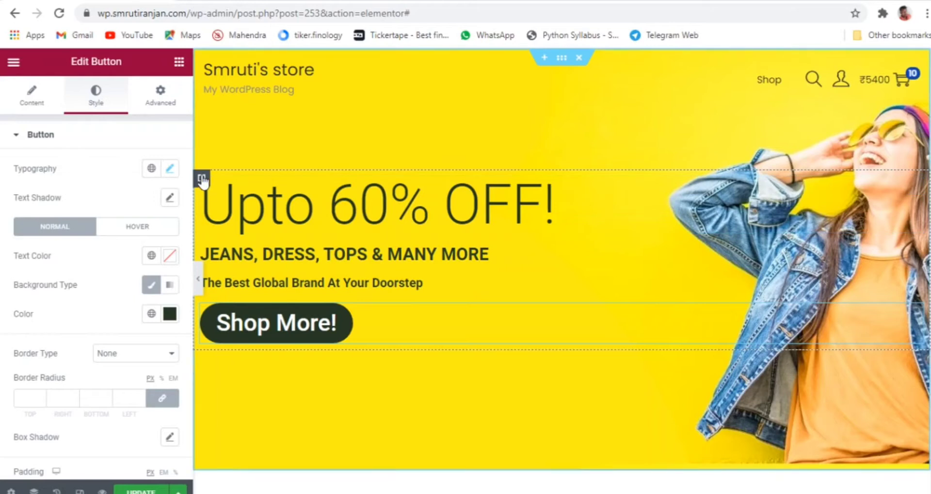
left_click(202, 179)
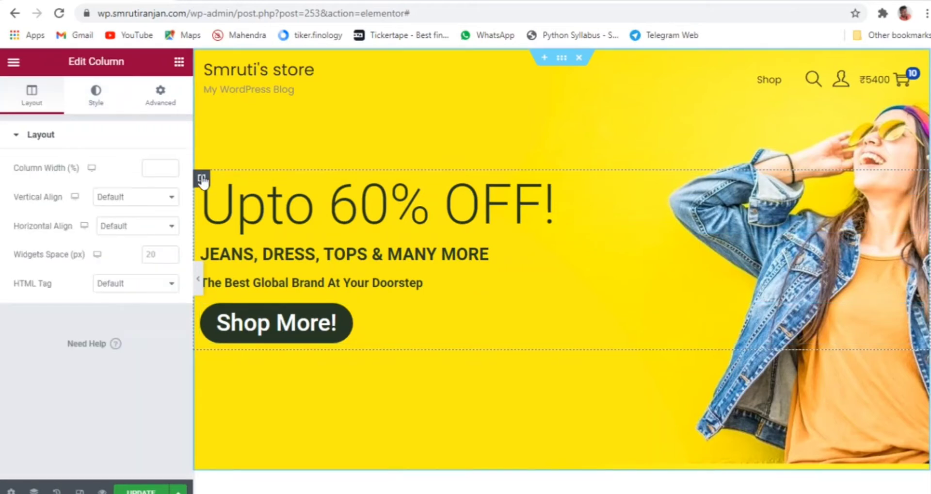
left_click(161, 101)
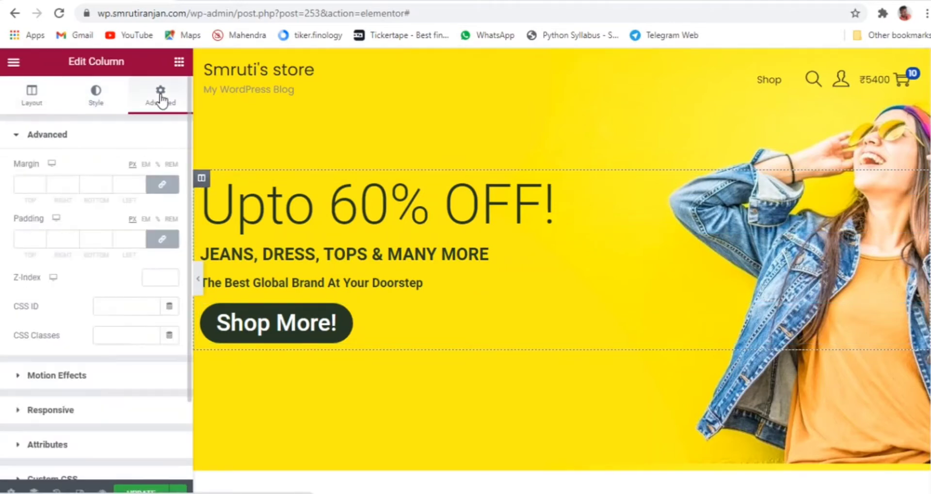
left_click(163, 185)
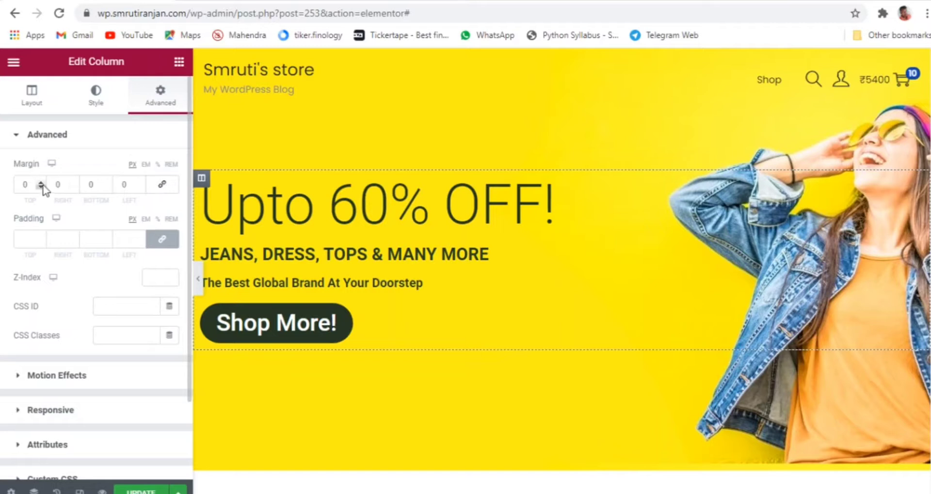
left_click(74, 183)
left_click(74, 183)
left_click(74, 183)
left_click(73, 183)
left_click(140, 184)
type("10")
left_click_drag(141, 184, 141, 185)
- Change the hero column's left margin to 60 and preview the layout
left_click(199, 279)
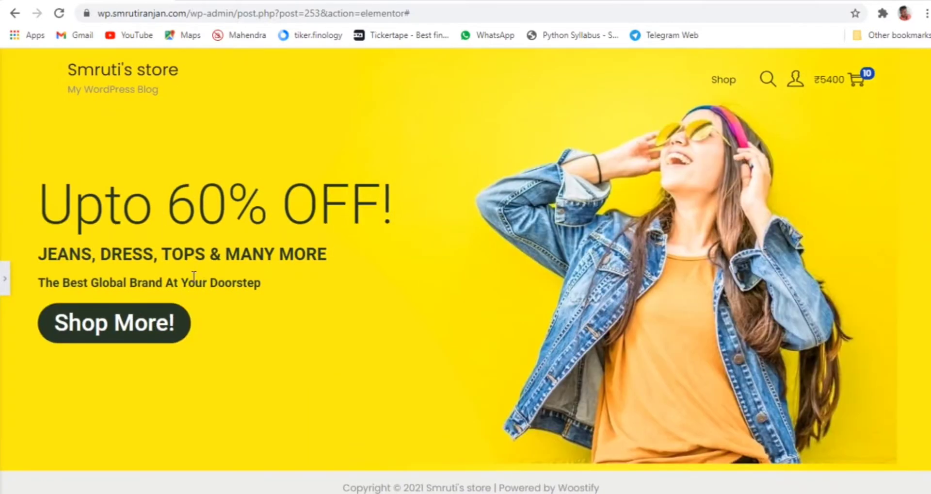
left_click(5, 278)
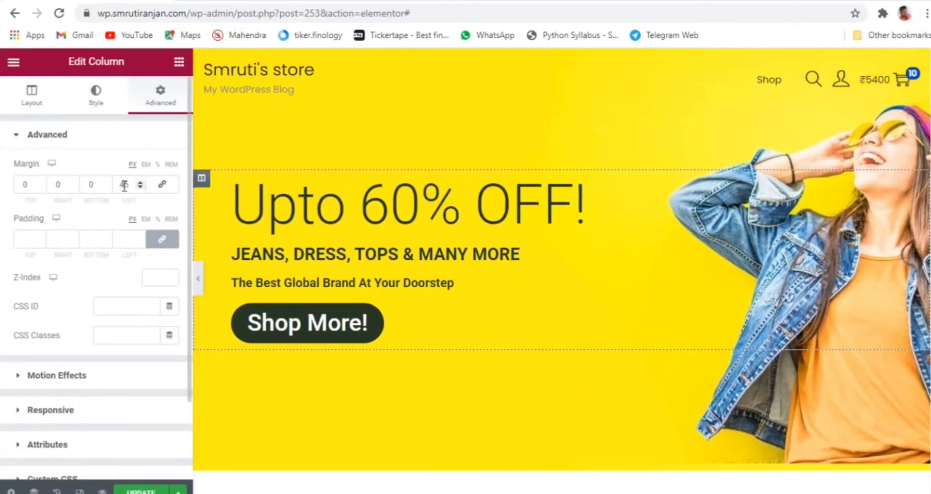
left_click_drag(129, 185, 118, 186)
type("60")
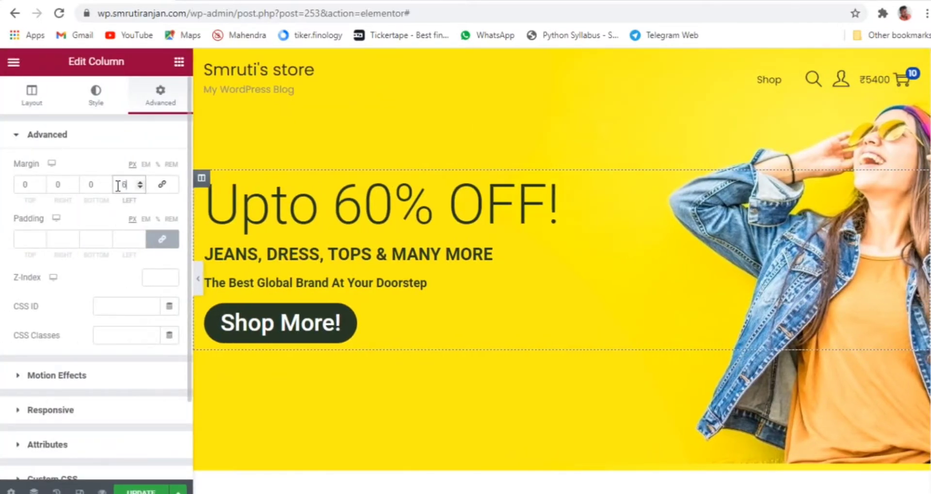
left_click(201, 284)
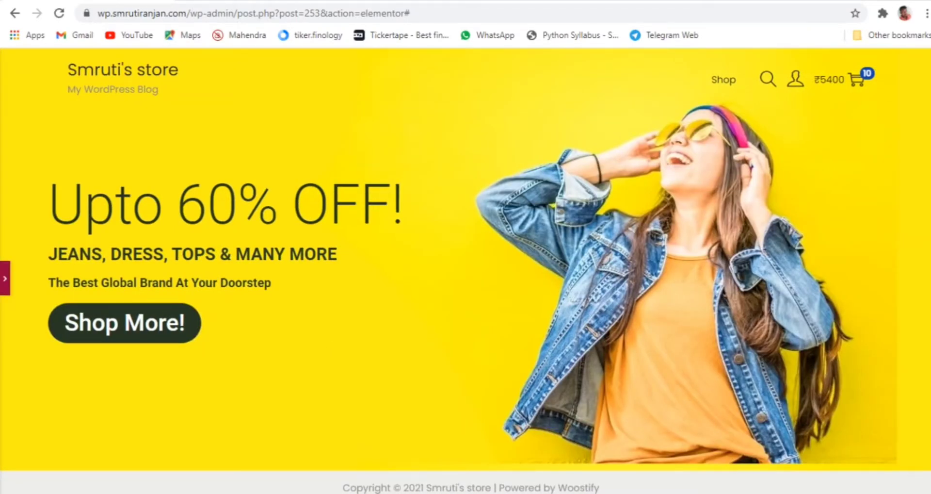
left_click(5, 278)
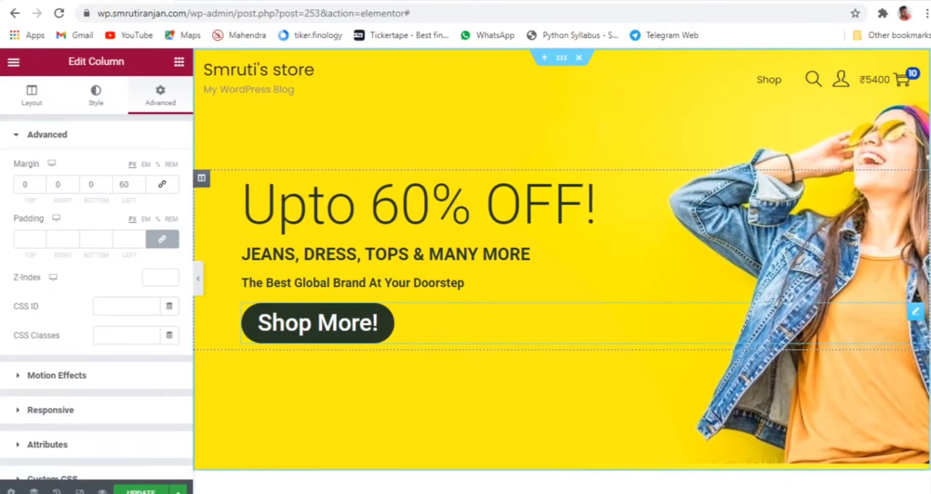
- Unlink the Shop More! button's margins and give it a 30 px top margin
left_click(318, 323)
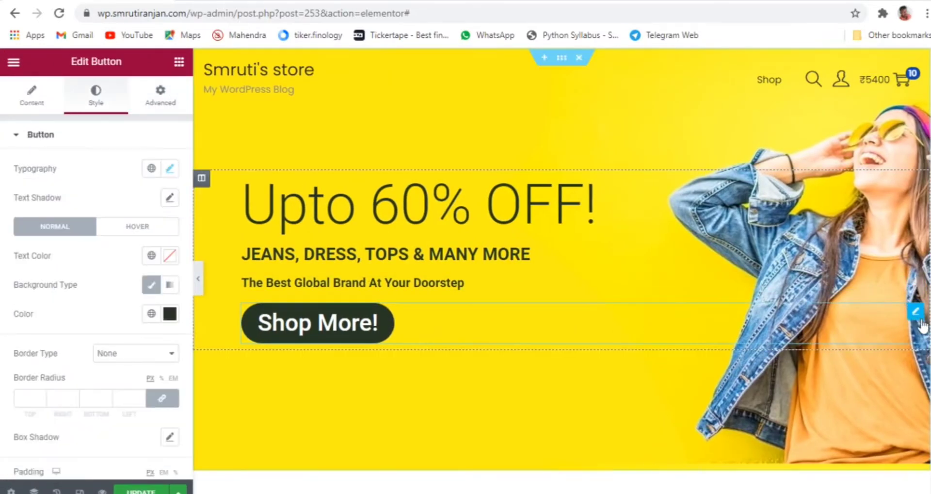
left_click(159, 97)
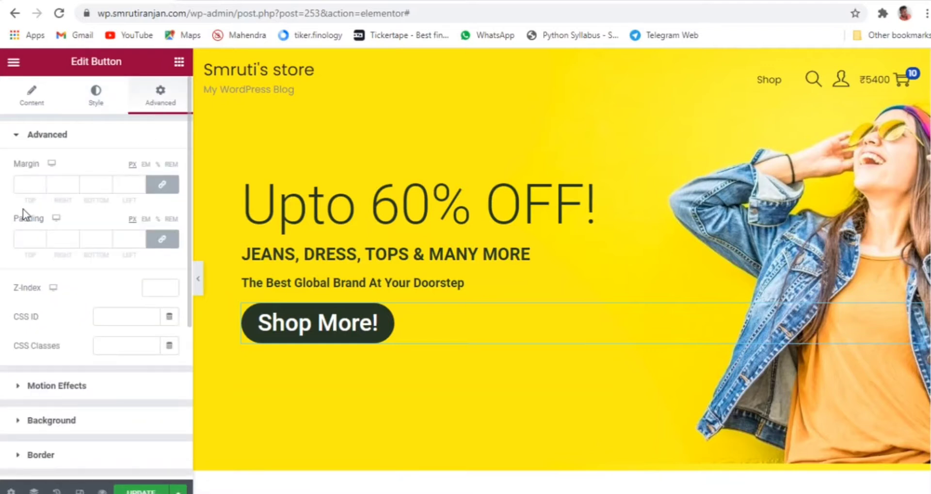
left_click(161, 185)
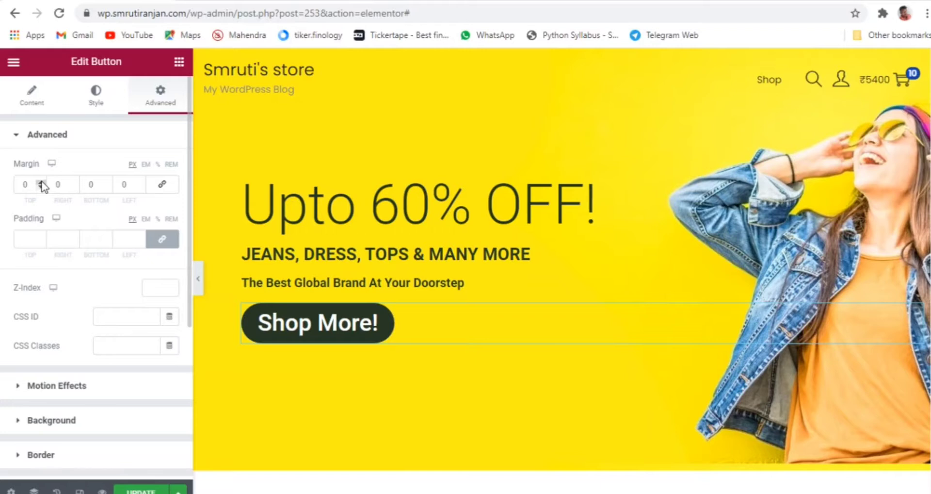
left_click_drag(41, 183, 41, 182)
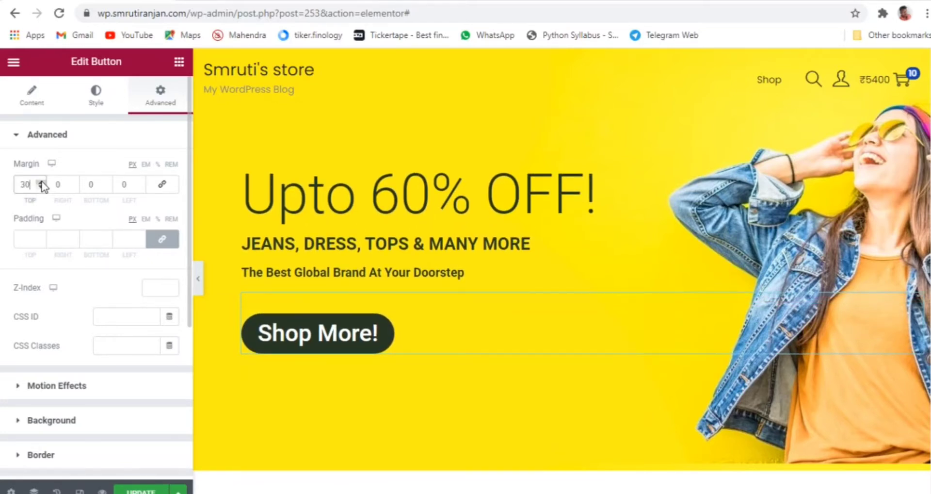
left_click(199, 288)
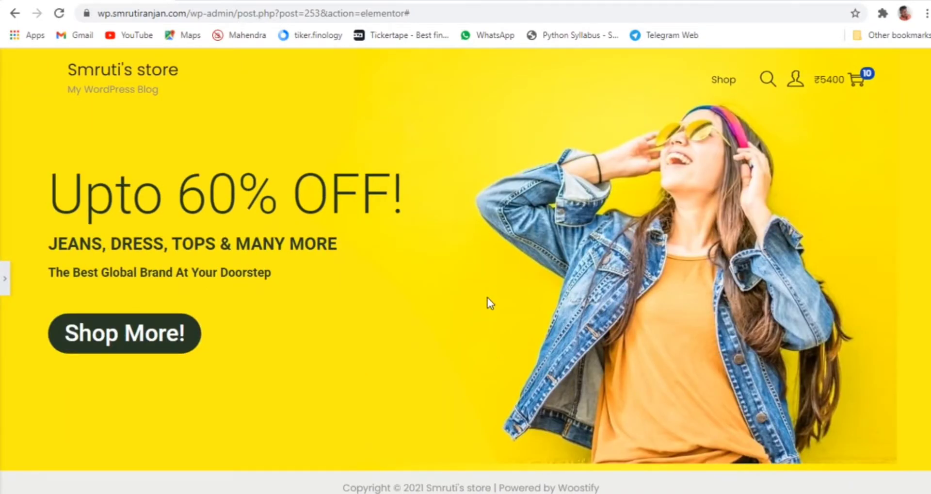
left_click(5, 278)
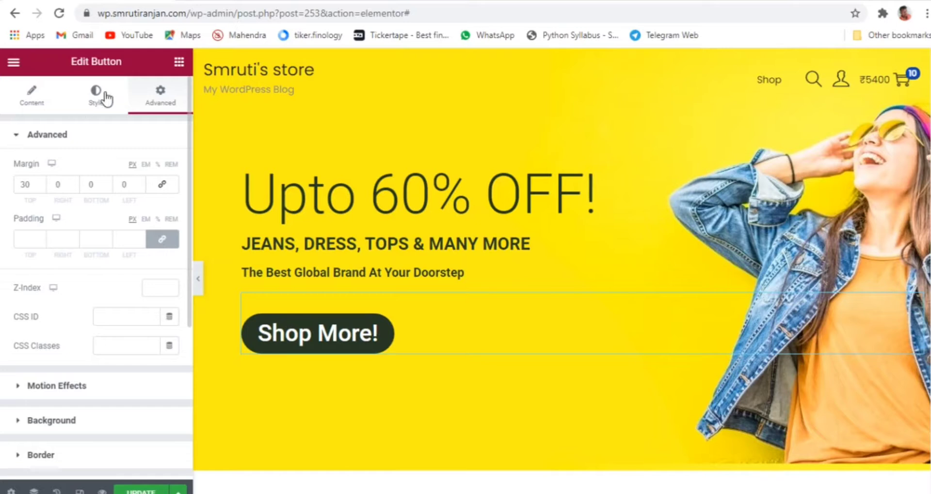
- Set the Shop More! button's padding to 12 on all sides
left_click(105, 100)
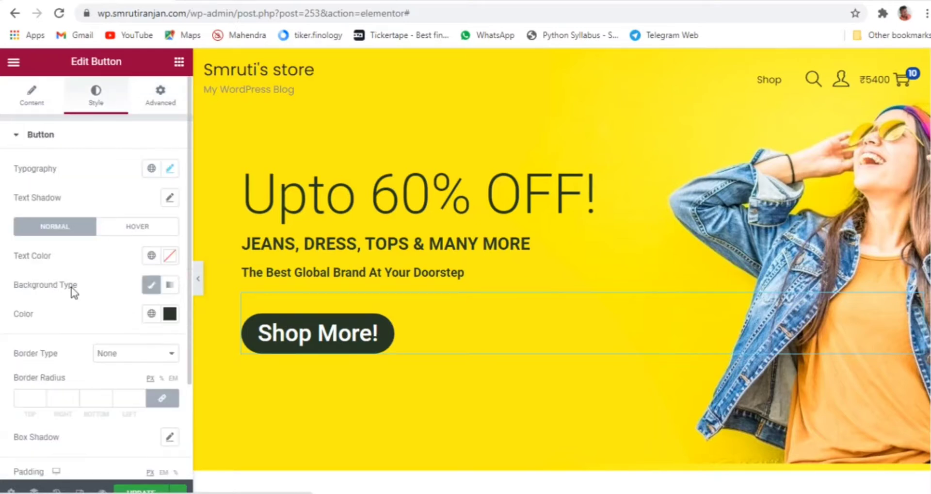
scroll(73, 296, "down", 3)
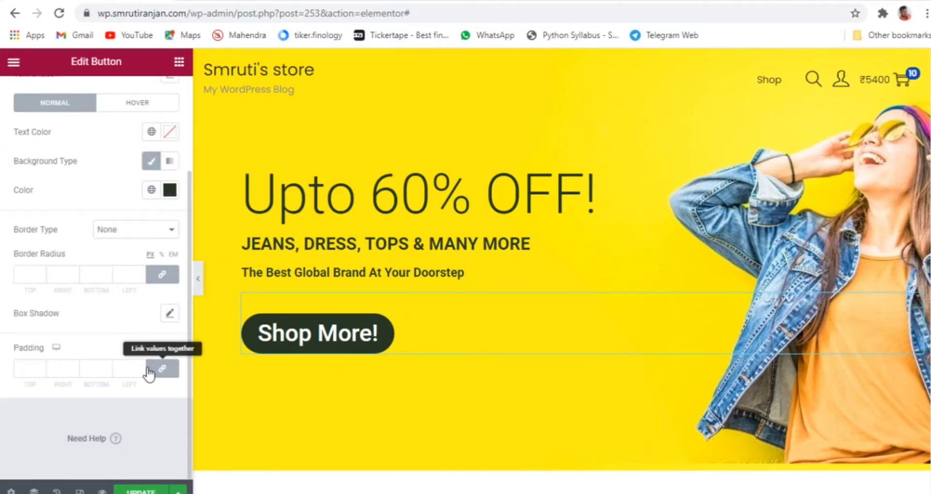
left_click(166, 371)
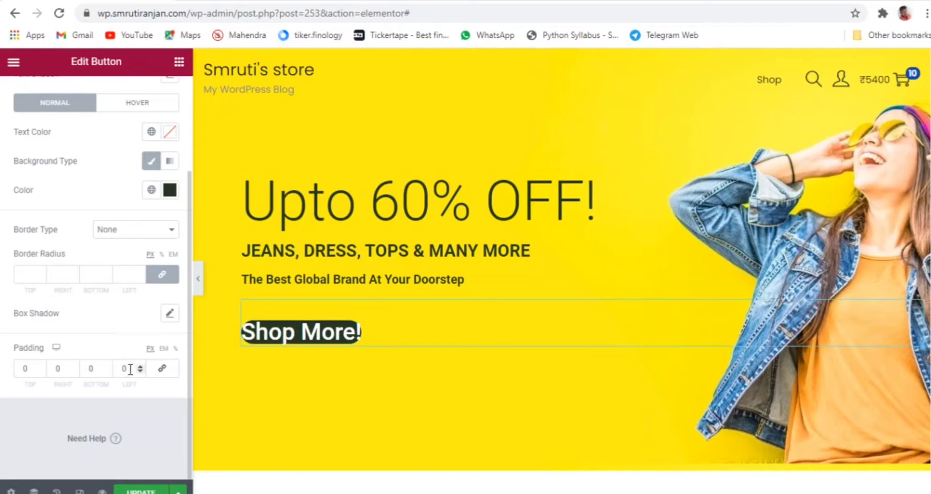
left_click(162, 369)
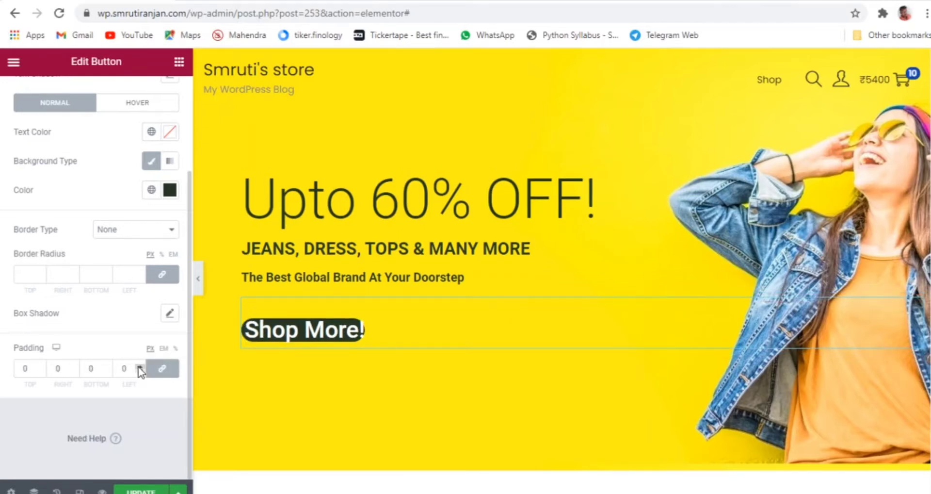
left_click(139, 367)
left_click(138, 367)
left_click(139, 367)
left_click(138, 367)
left_click(139, 367)
left_click(138, 368)
left_click(139, 367)
left_click(139, 367)
left_click(139, 367)
left_click(139, 367)
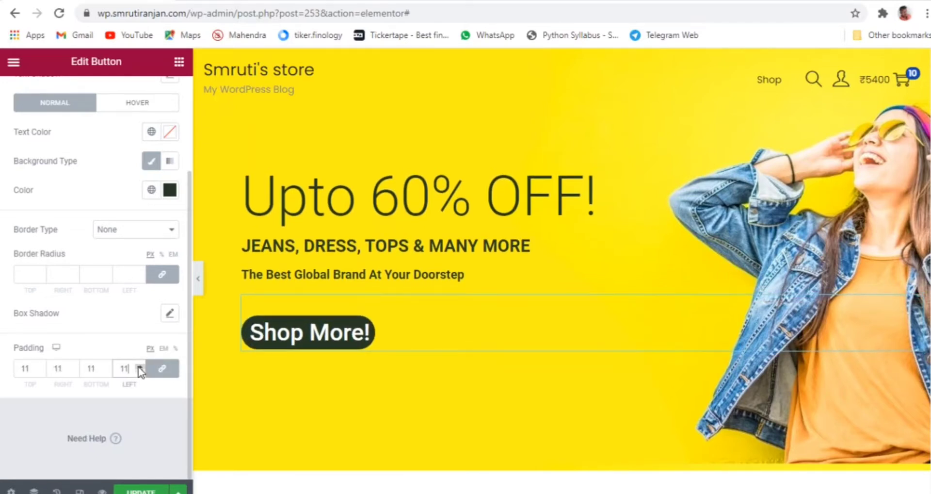
left_click(139, 367)
left_click(139, 368)
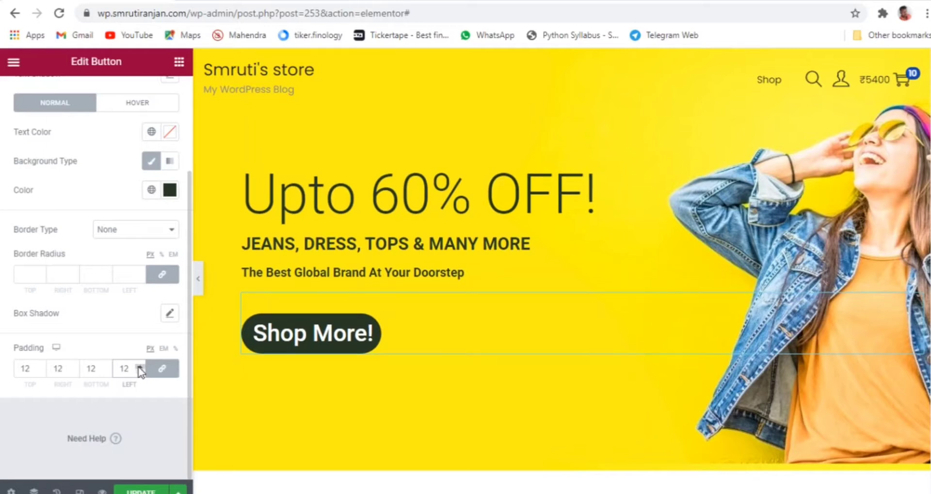
- Unlink the padding and set the left and right padding to 20
left_click(163, 370)
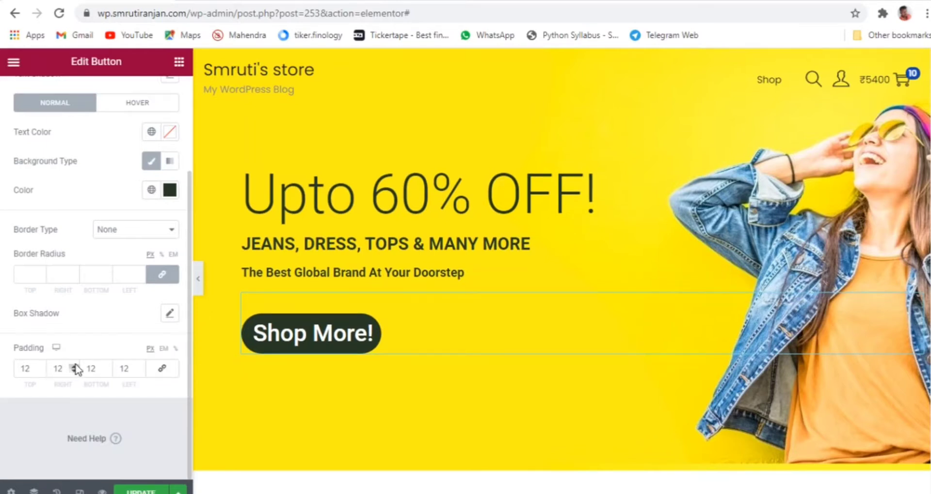
left_click(75, 366)
left_click(74, 367)
left_click(74, 367)
left_click(74, 367)
left_click(75, 367)
left_click(75, 367)
left_click(74, 367)
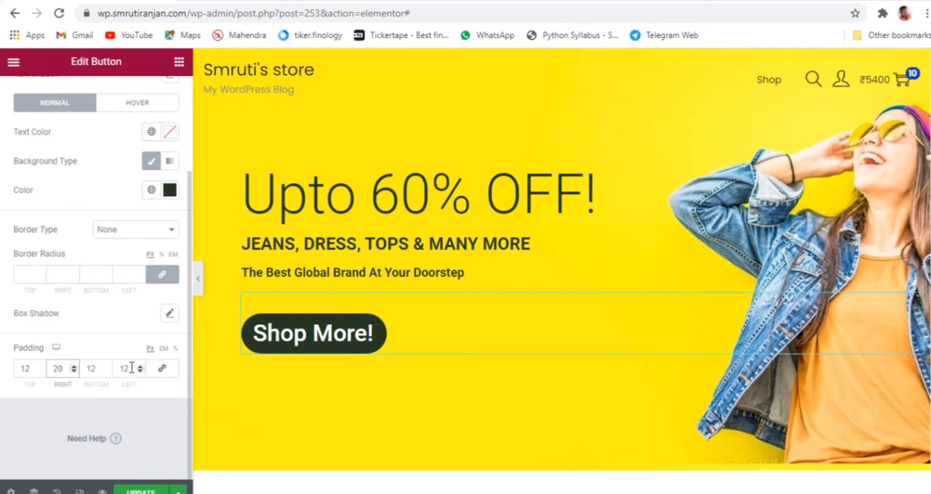
double_click(118, 368)
type("20")
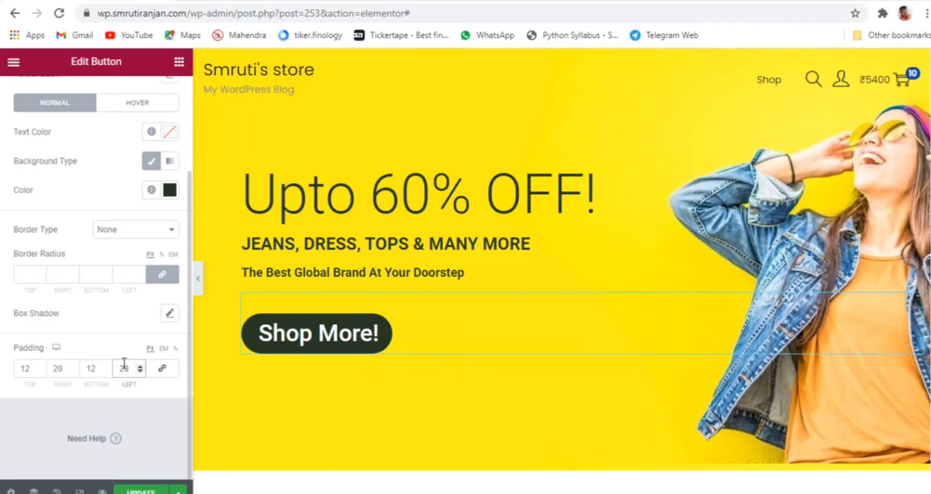
left_click(199, 287)
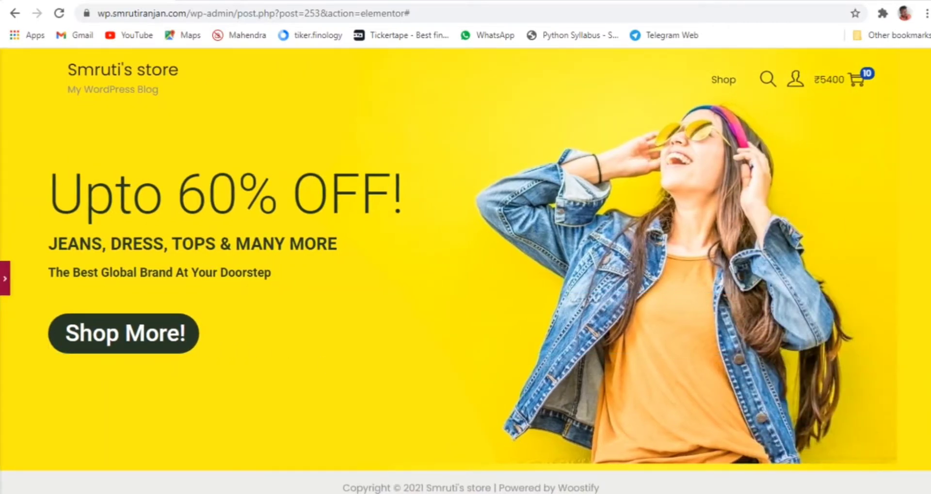
left_click(5, 278)
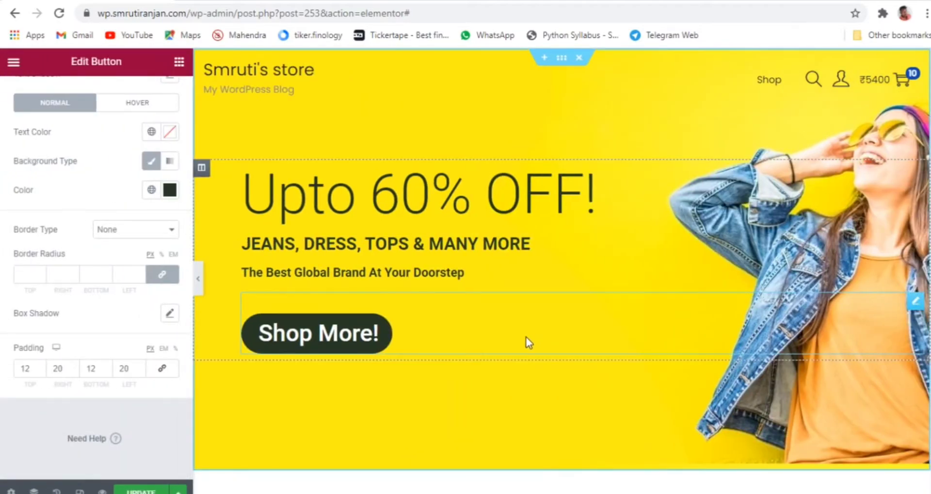
- Set the button's border radius to 33 px, then unlink and make the bottom-left corner 0
left_click(139, 274)
type("7")
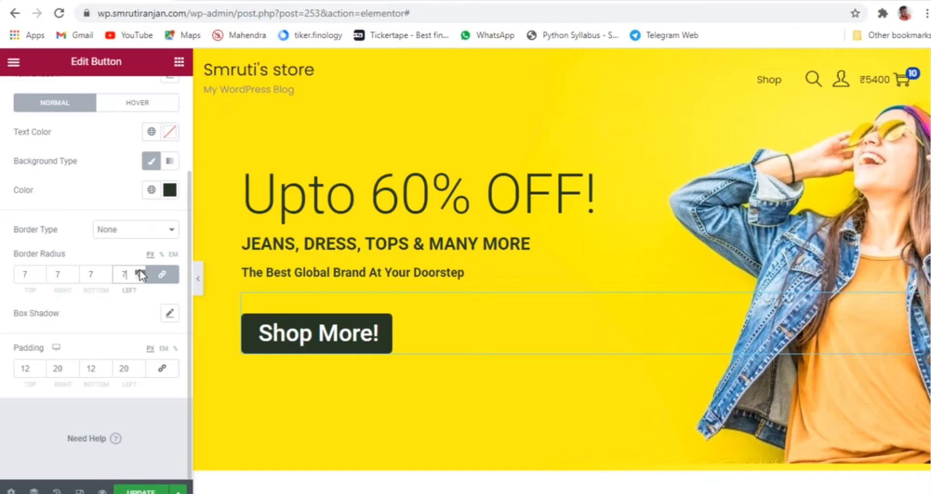
scroll(140, 270, "up", 13)
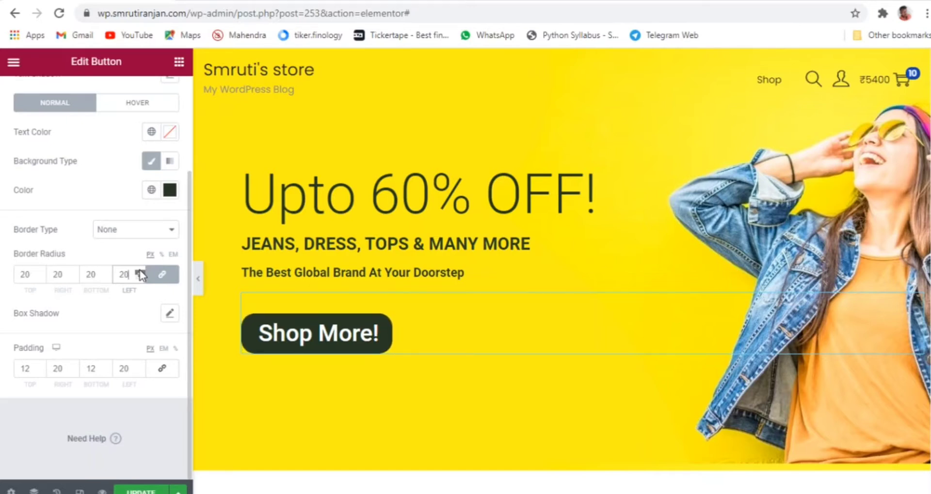
scroll(140, 272, "up", 9)
scroll(140, 274, "up", 4)
left_click(163, 276)
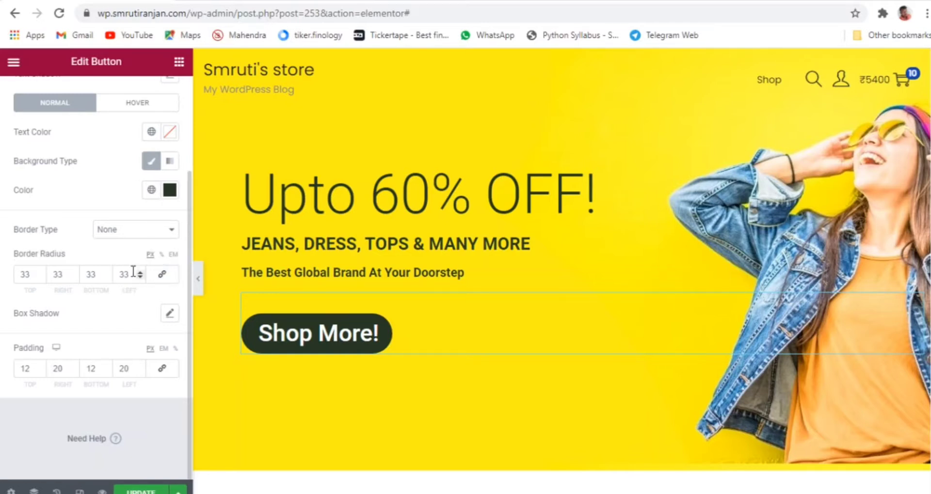
left_click_drag(130, 272, 116, 274)
type("0")
left_click(198, 279)
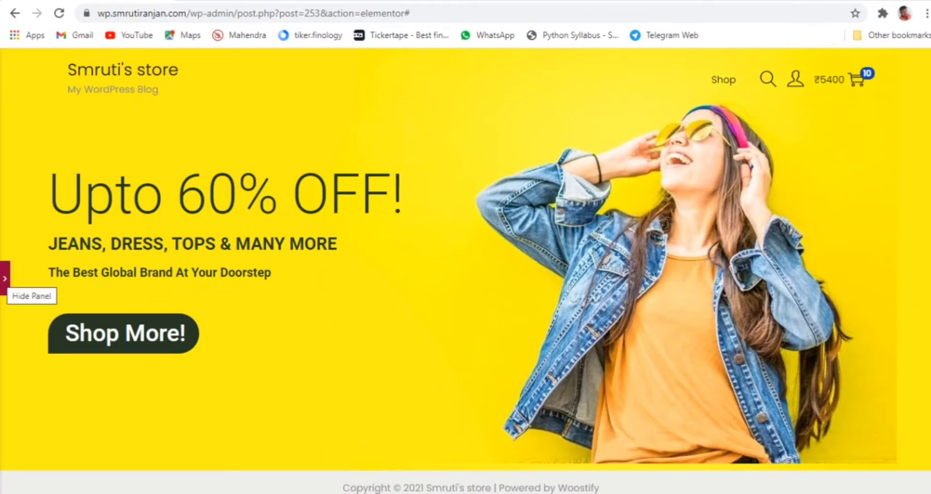
left_click(5, 279)
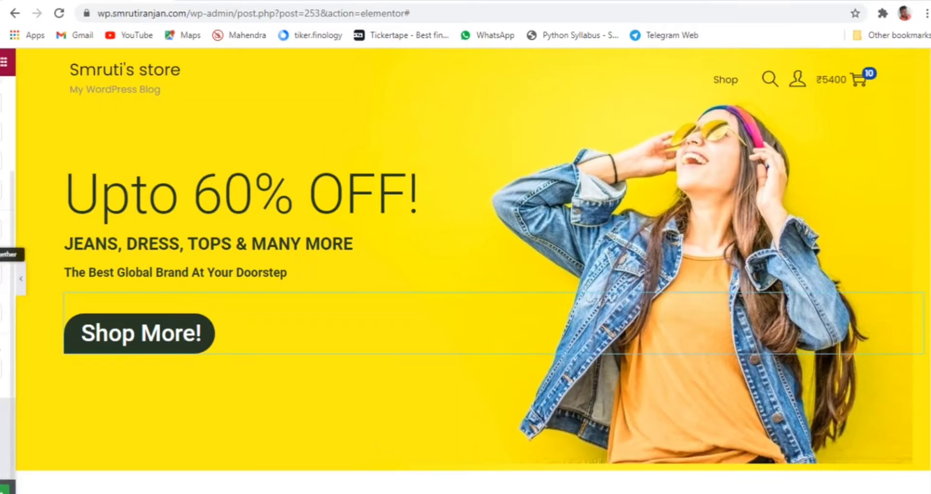
- Insert a one-column section below the yellow hero and drop a Divider widget into it
scroll(651, 281, "down", 4)
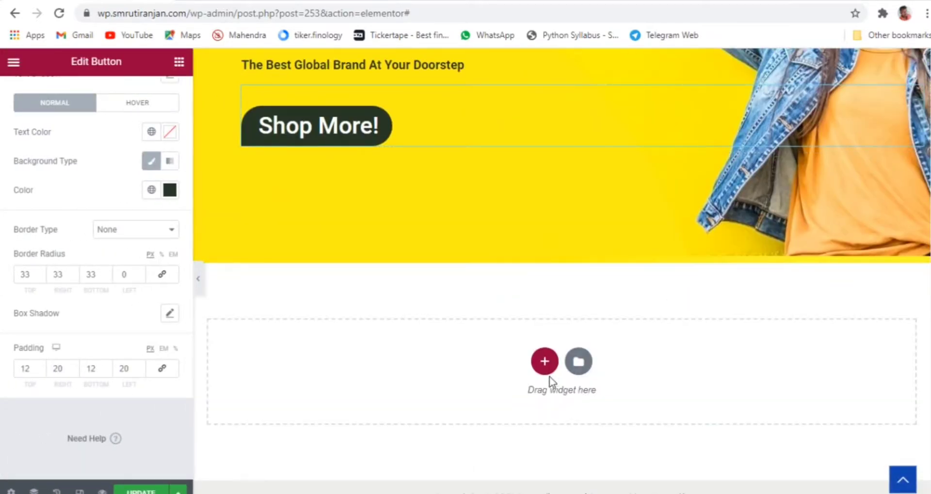
left_click(544, 361)
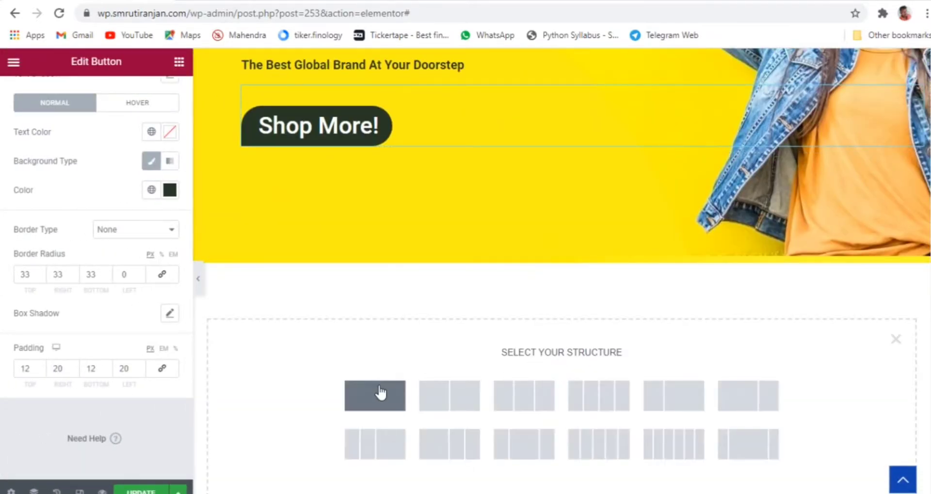
left_click(380, 391)
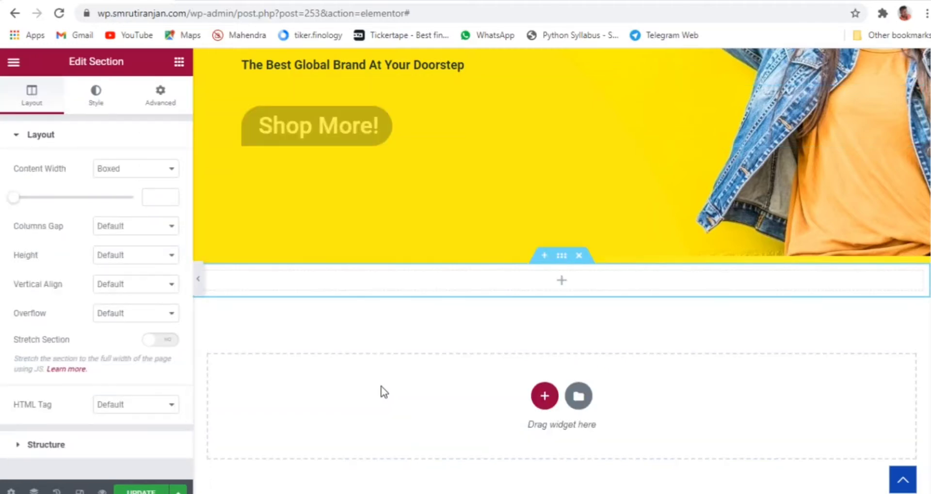
left_click(180, 63)
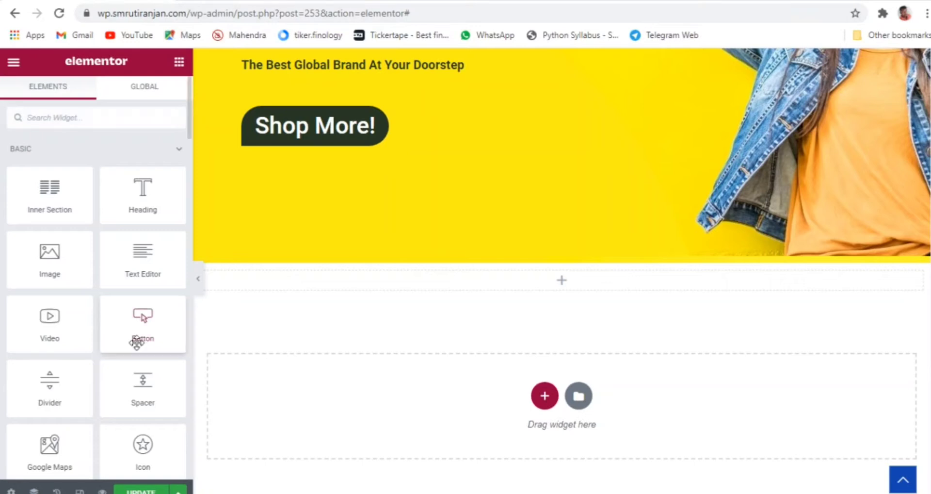
left_click_drag(44, 402, 461, 283)
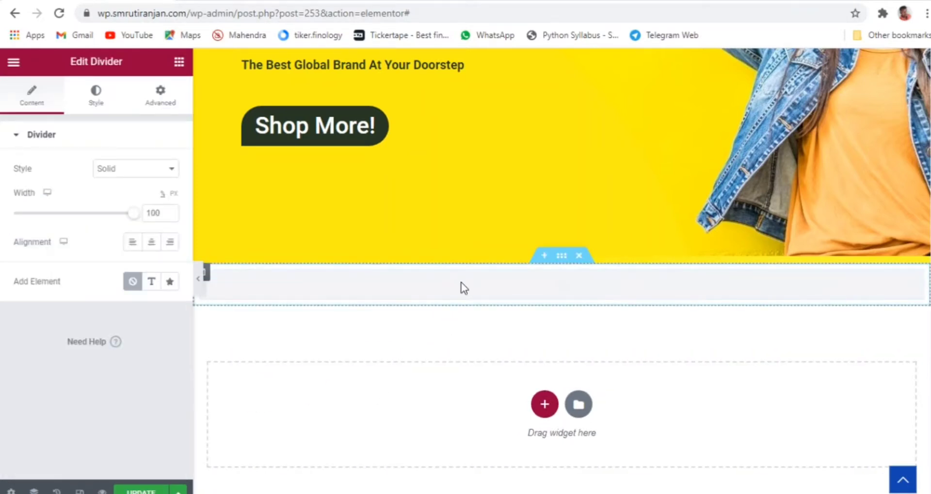
- Left-align the divider, enable its text label and clear the 'Divider' placeholder
left_click(131, 246)
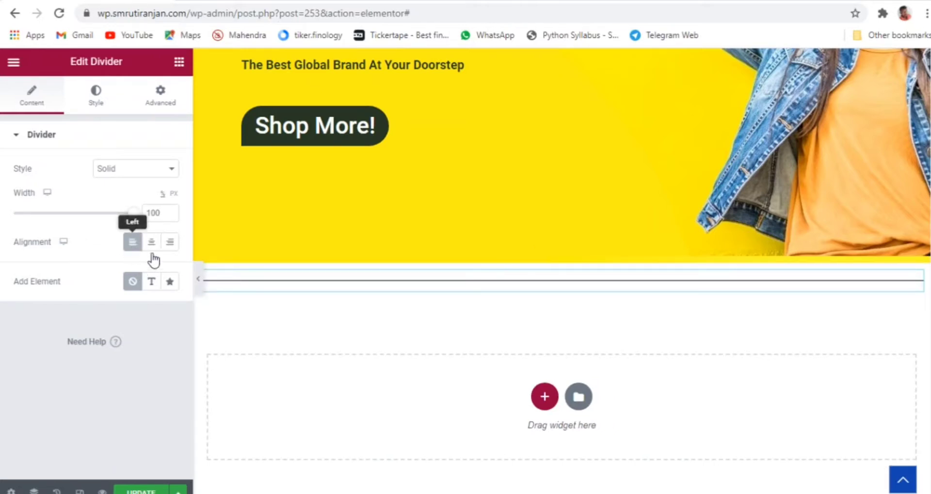
left_click(153, 285)
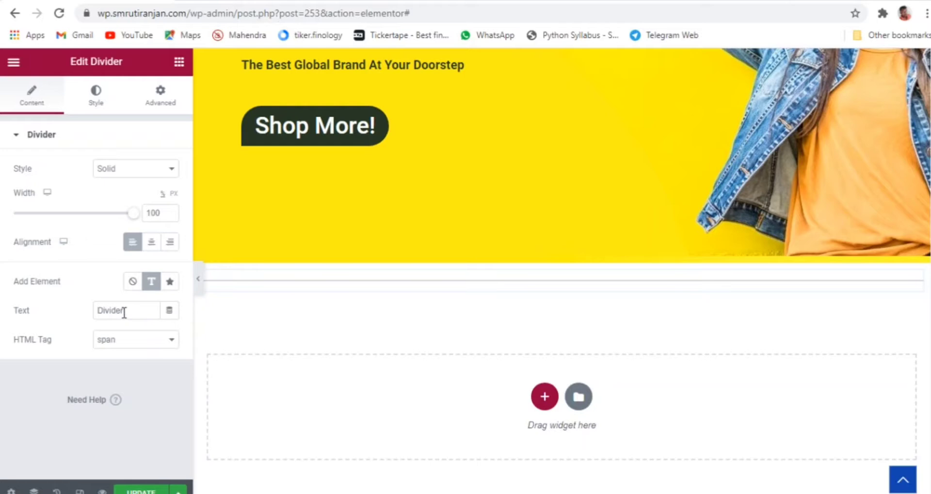
left_click_drag(124, 312, 100, 312)
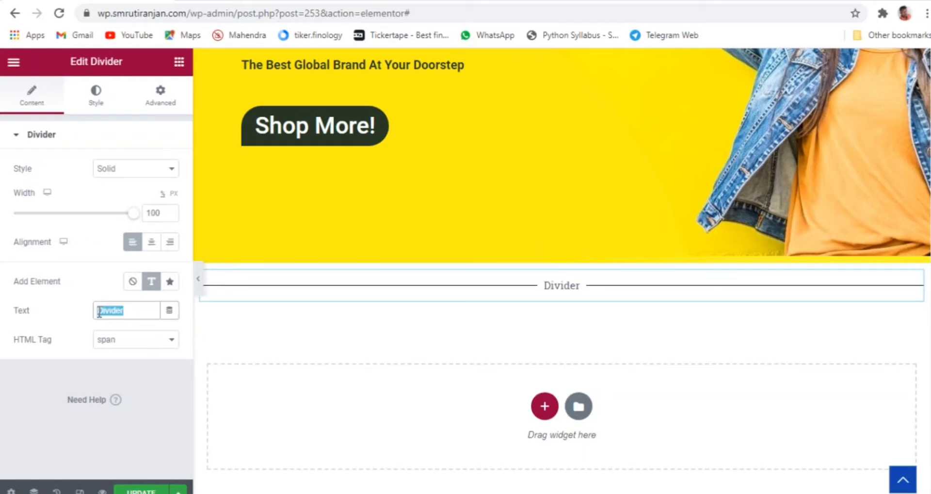
key("BackSpace")
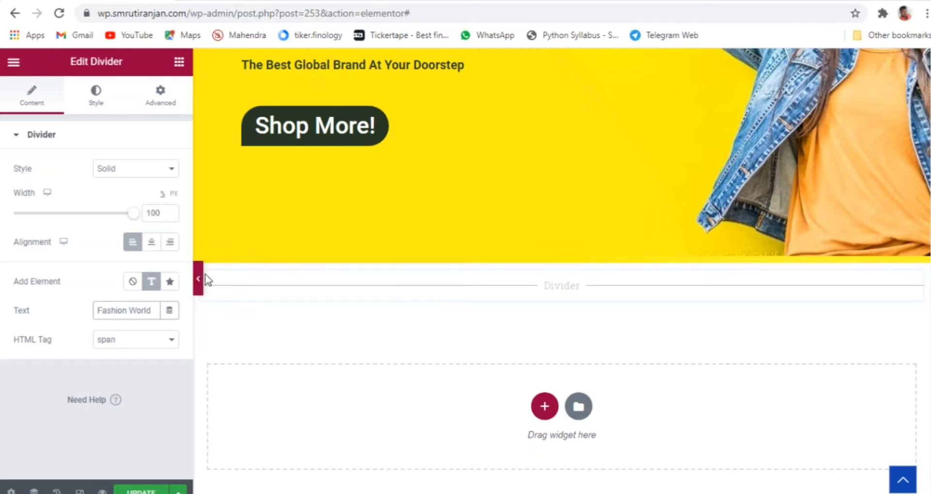
- Set the divider line weight to 4.9 and position the Fashion World label at the left
left_click(96, 97)
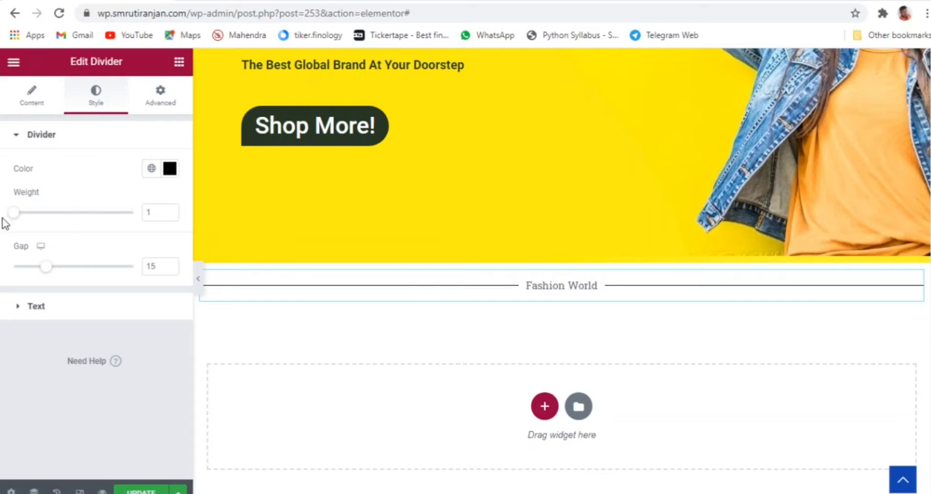
left_click_drag(12, 214, 36, 218)
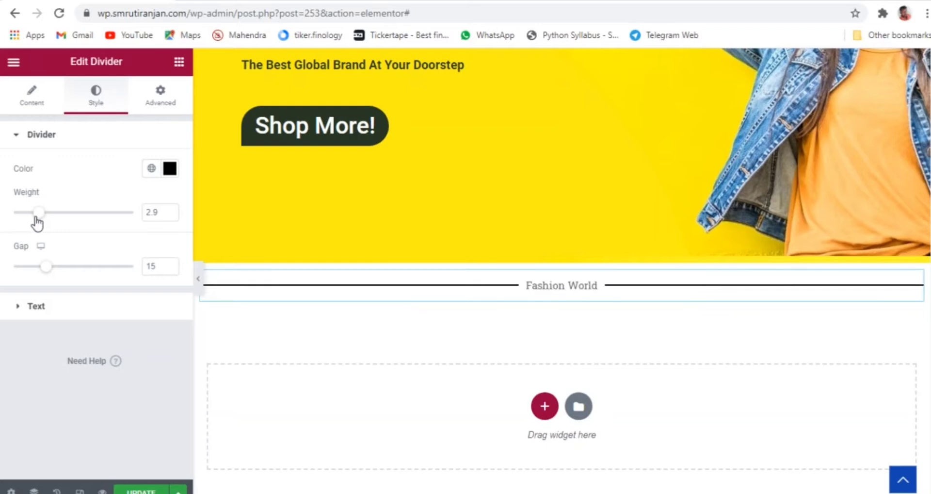
left_click_drag(38, 217, 68, 218)
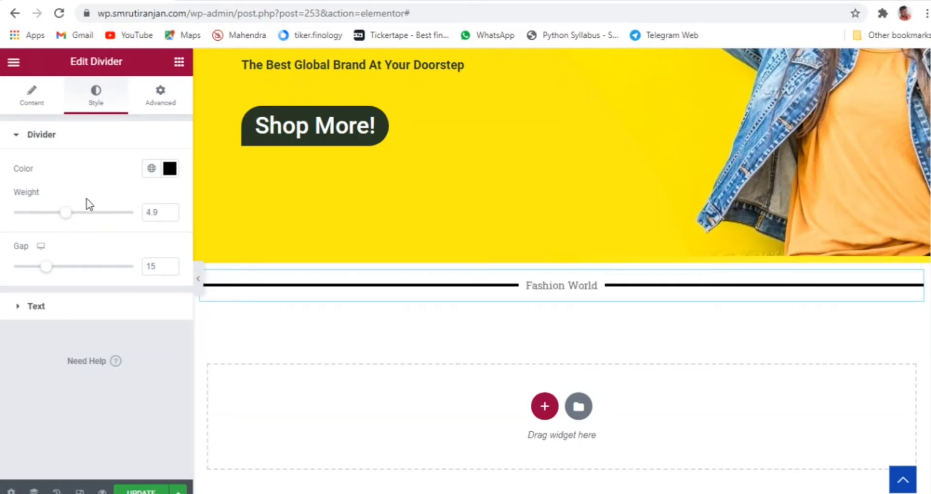
left_click(68, 313)
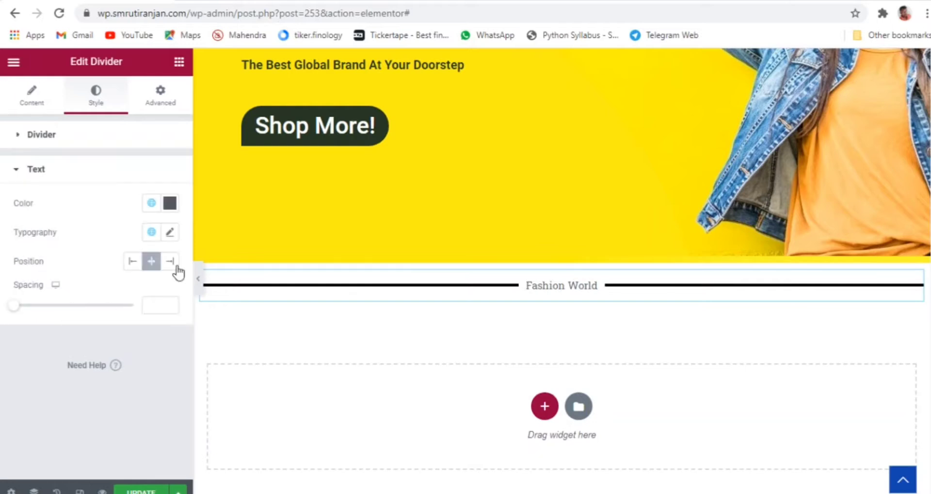
left_click(132, 265)
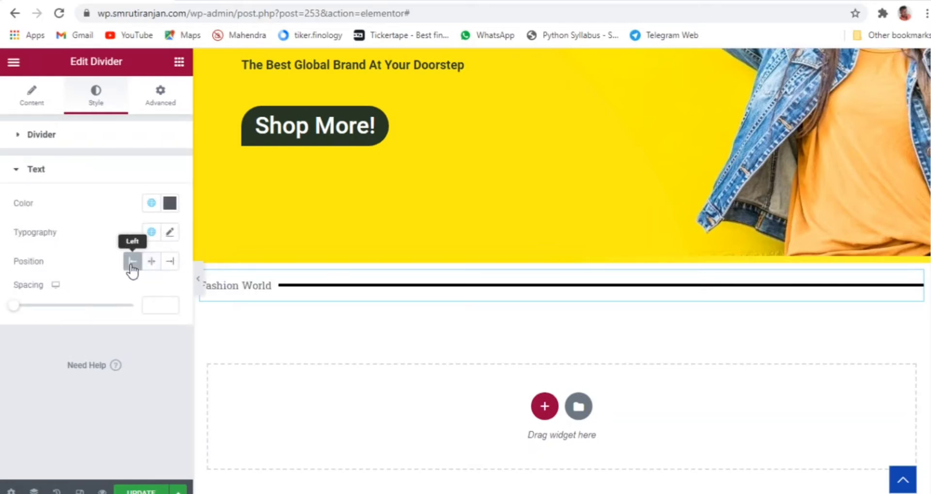
left_click(169, 203)
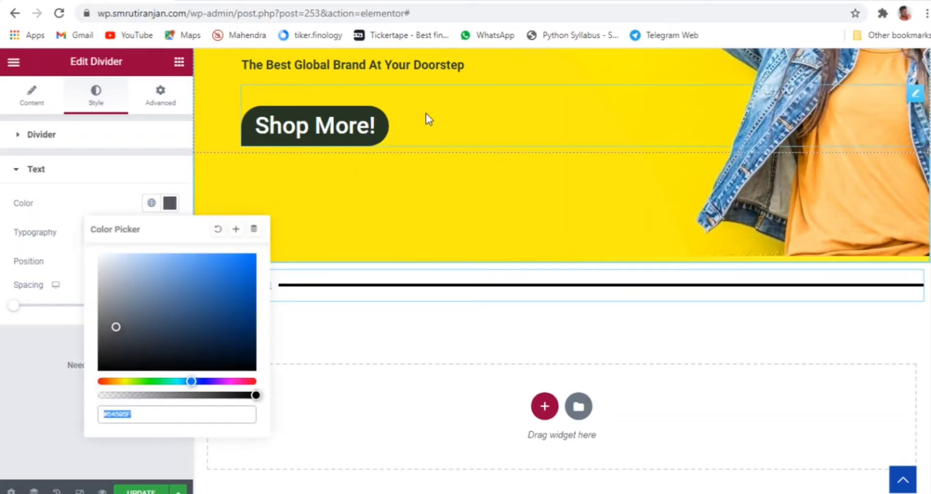
- Save the Shop More! button's dark green #273925 background as a new global colour
left_click(515, 127)
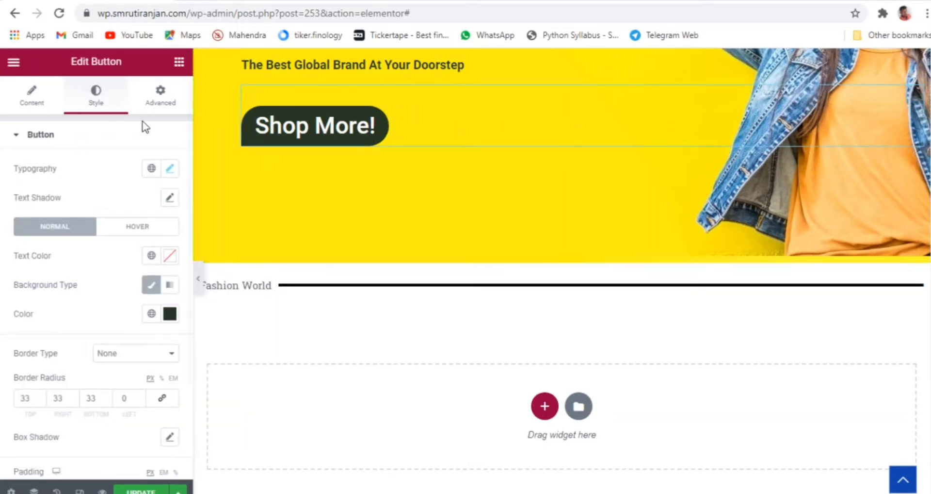
left_click(170, 314)
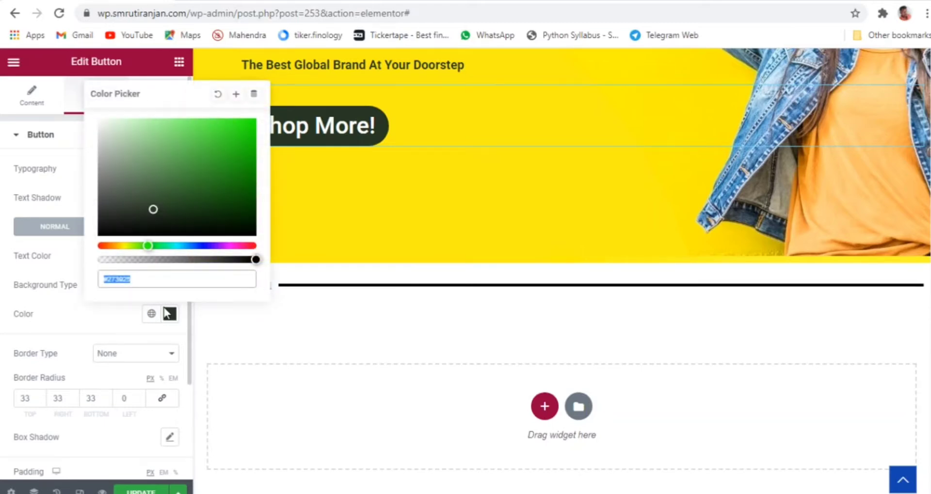
left_click(239, 97)
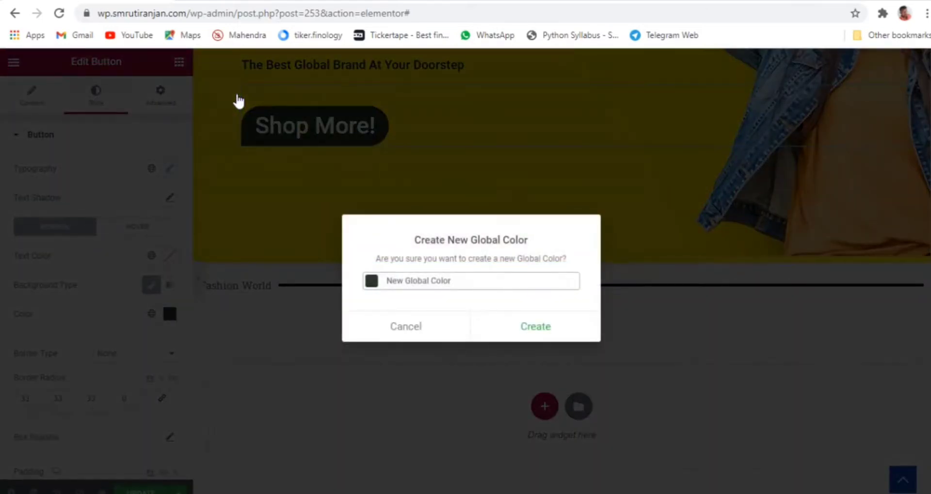
left_click(540, 330)
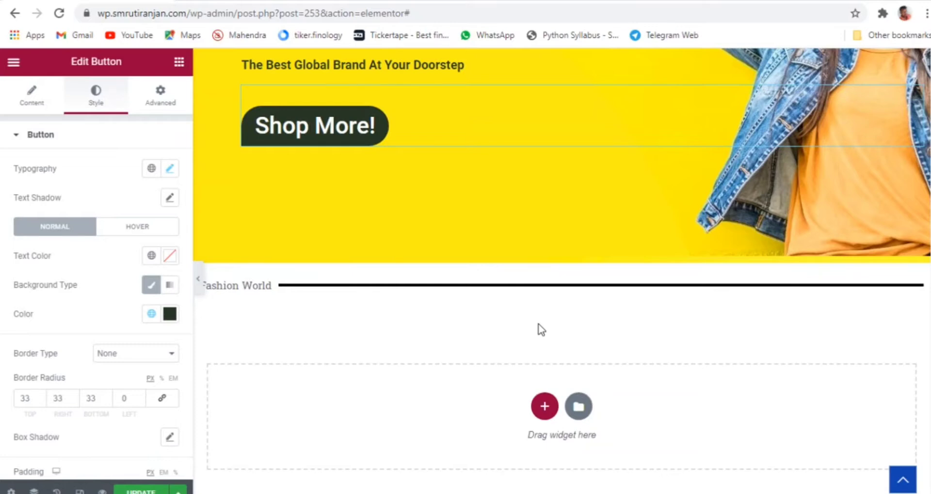
scroll(457, 375, "down", 1)
scroll(455, 374, "up", 3)
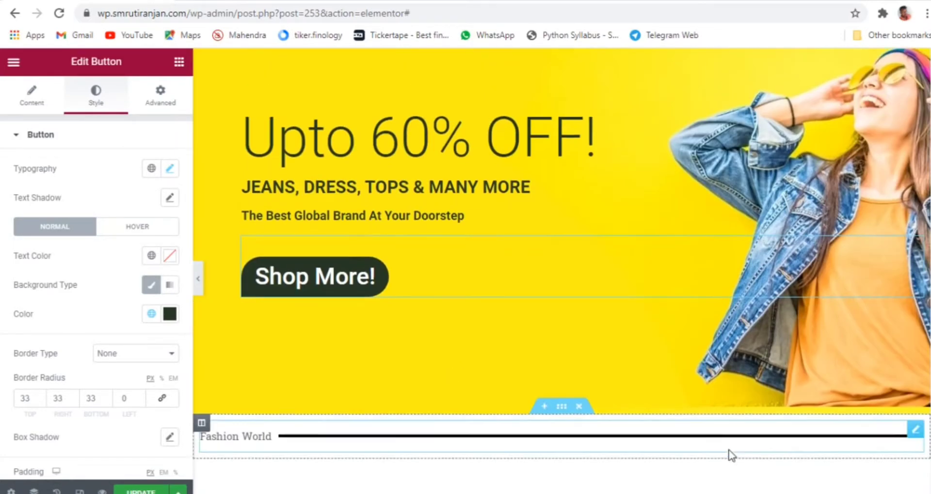
scroll(730, 451, "down", 2)
- Apply the dark green global colour to the divider line and the Fashion World label
left_click(919, 305)
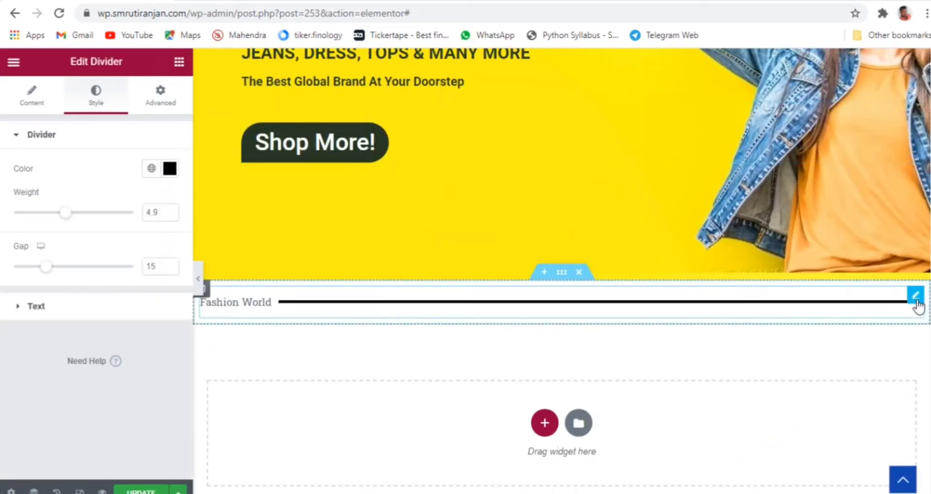
left_click(169, 169)
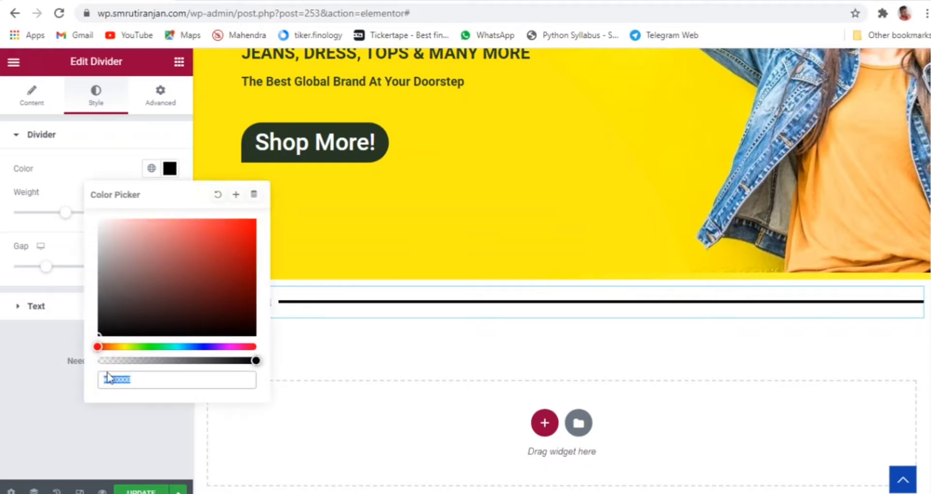
left_click(151, 168)
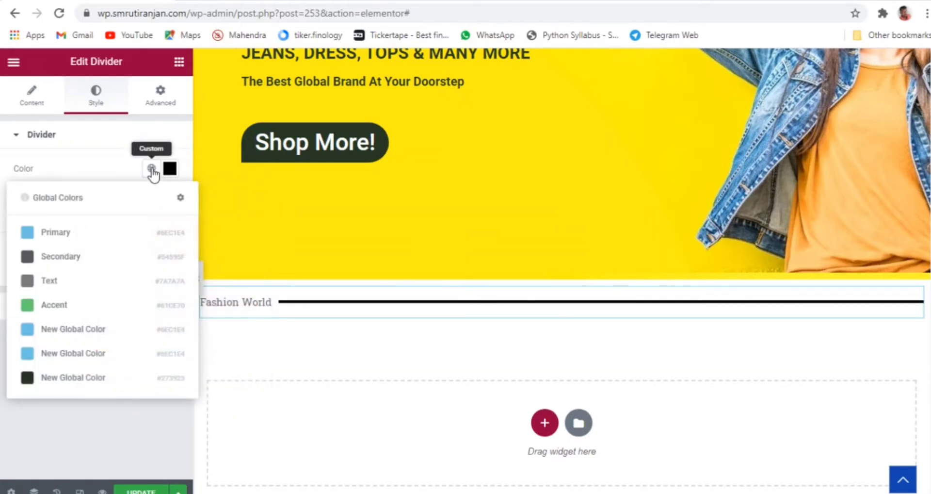
left_click(73, 383)
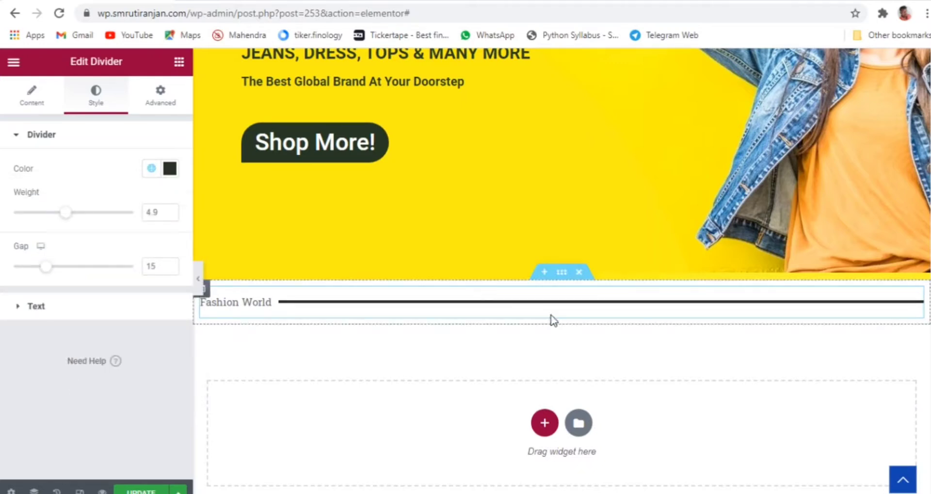
left_click(59, 312)
left_click(170, 203)
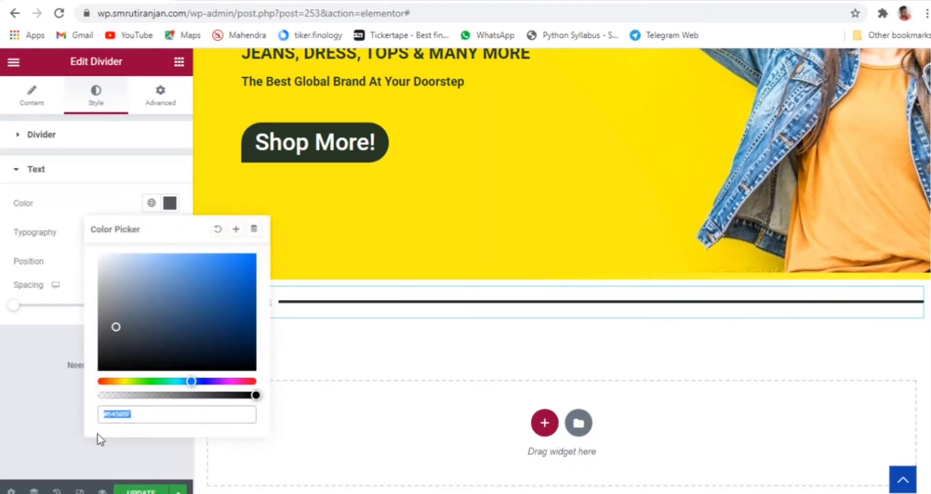
left_click(151, 203)
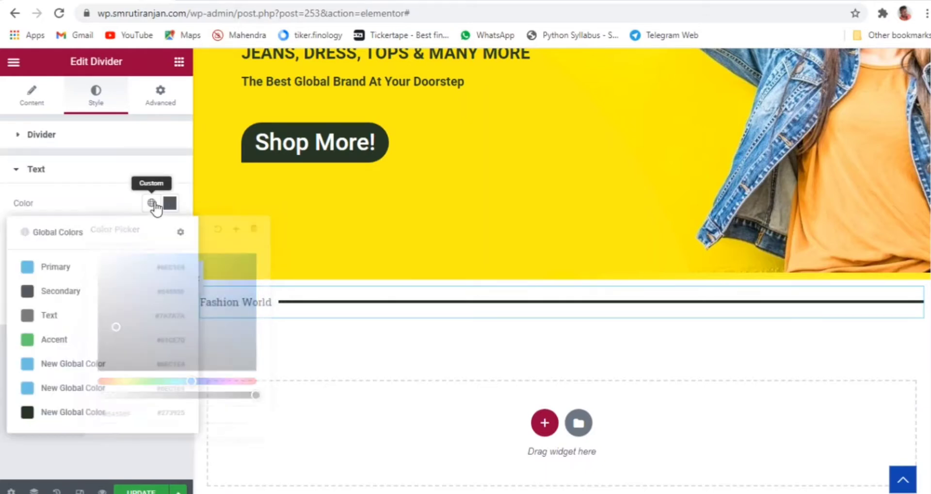
left_click(65, 418)
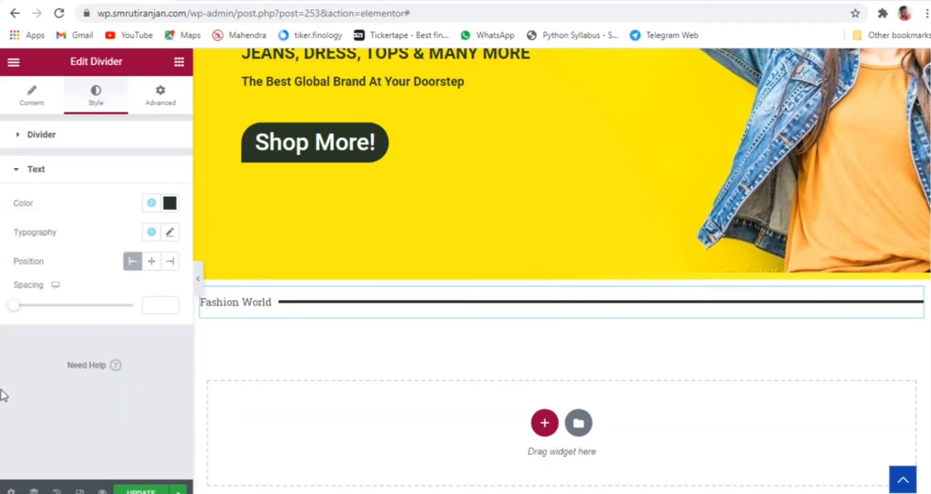
left_click_drag(13, 306, 31, 308)
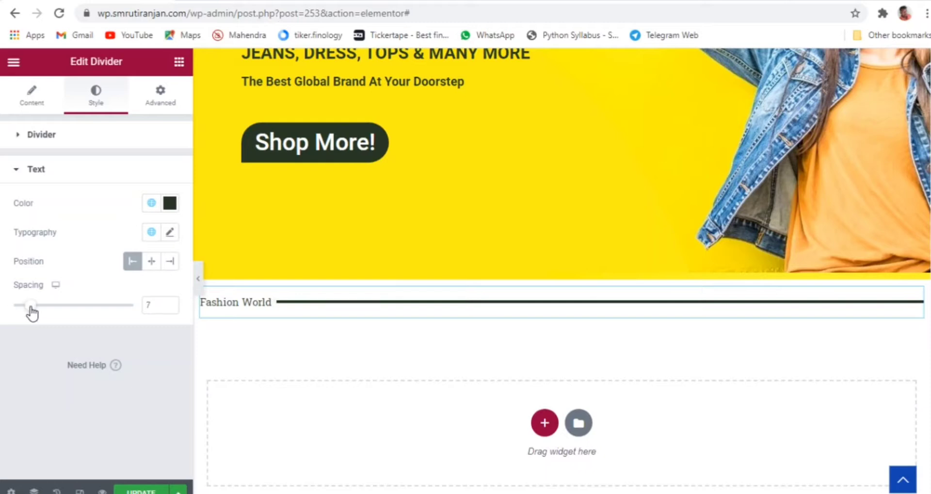
- Set the Fashion World label typography to Poppins, 35 px, weight 600
left_click(170, 234)
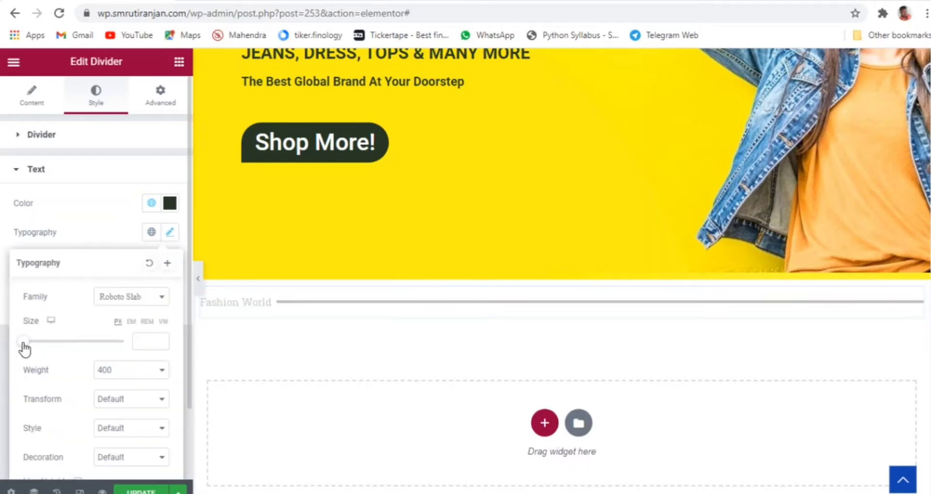
left_click_drag(21, 347, 43, 348)
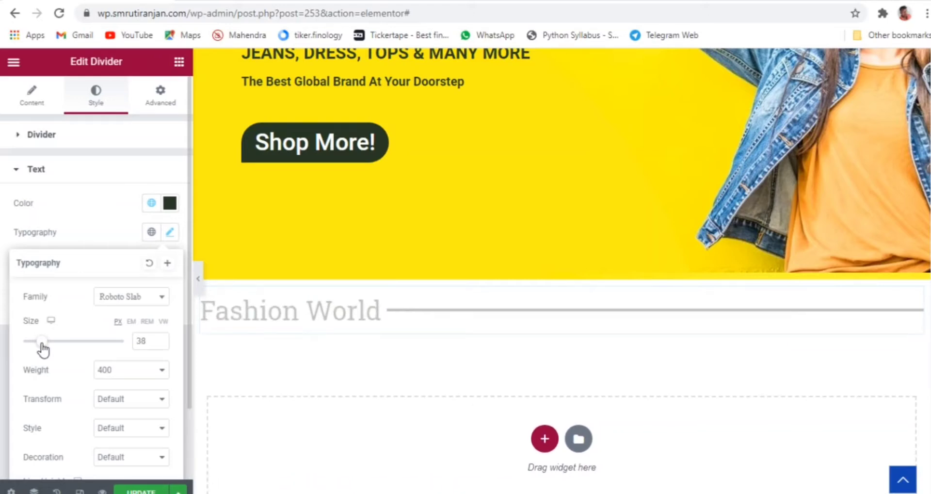
left_click(161, 344)
left_click(160, 343)
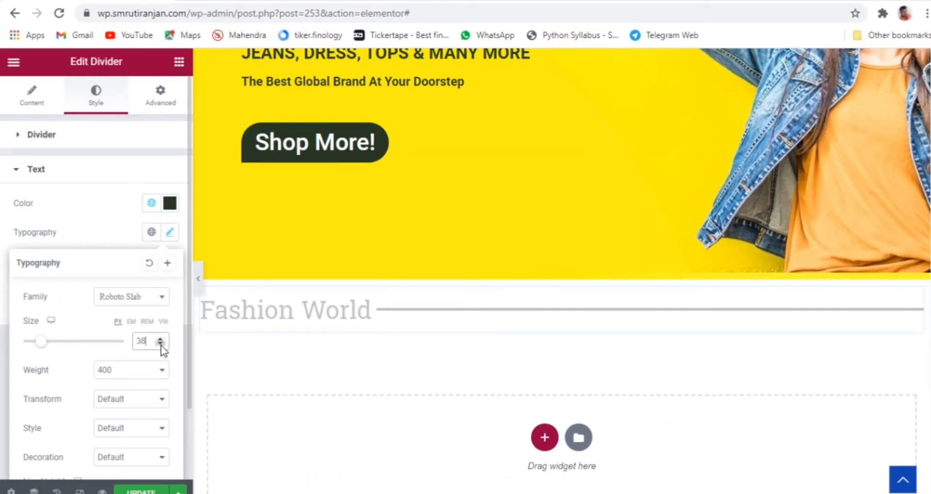
left_click(160, 344)
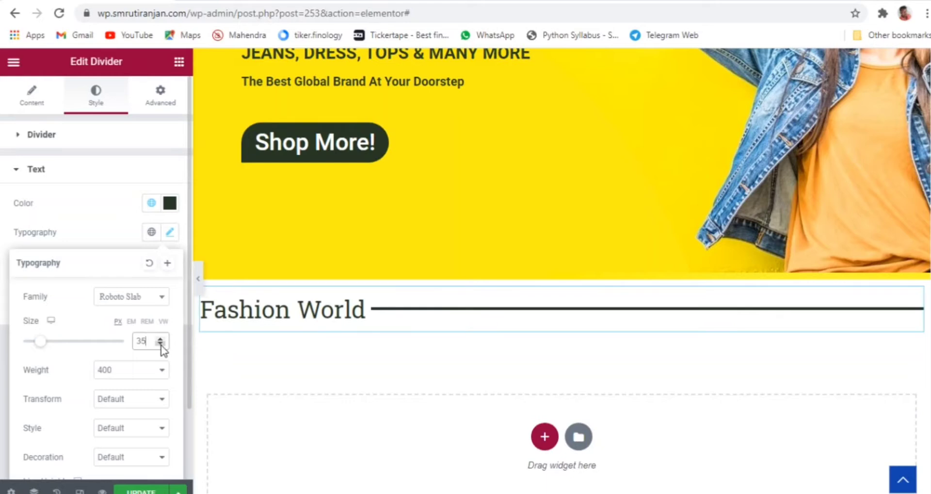
left_click(129, 298)
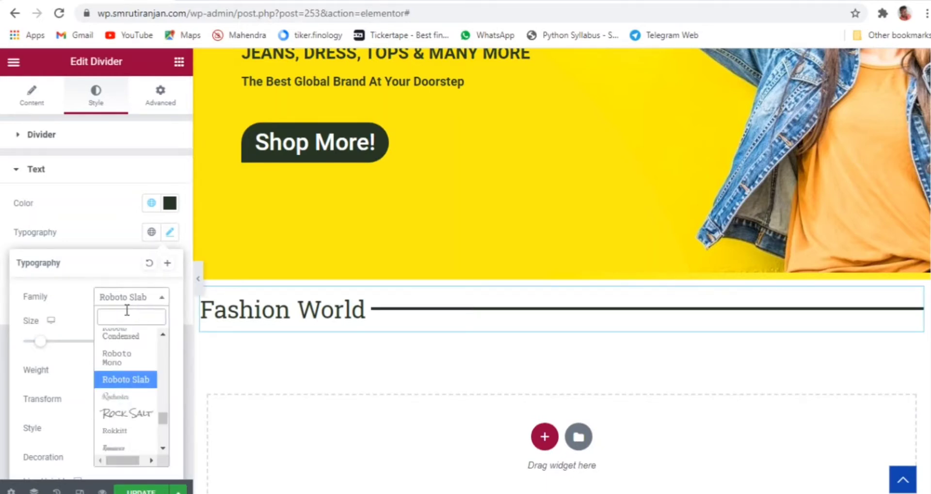
type("pop")
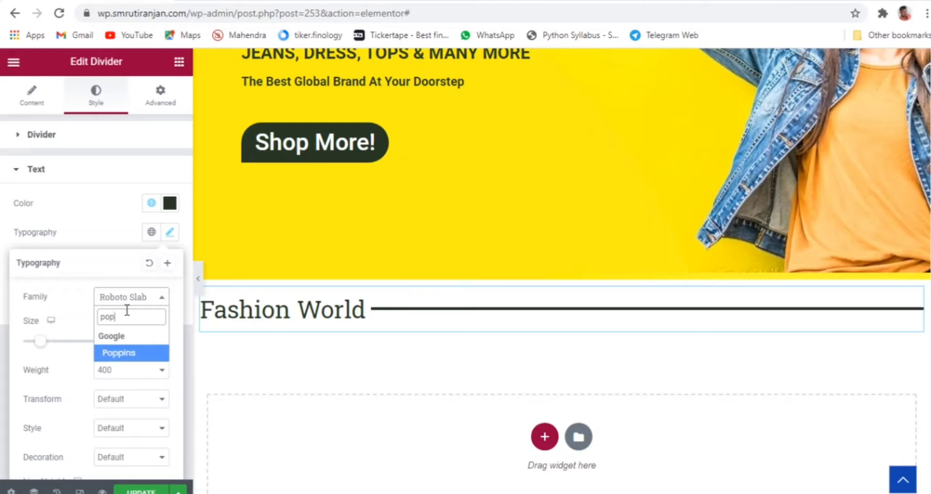
left_click(133, 354)
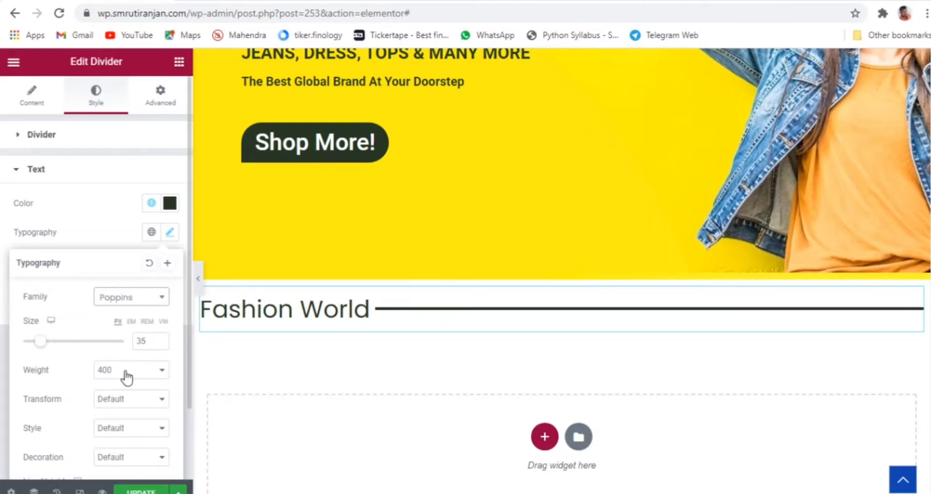
left_click(125, 374)
left_click(105, 438)
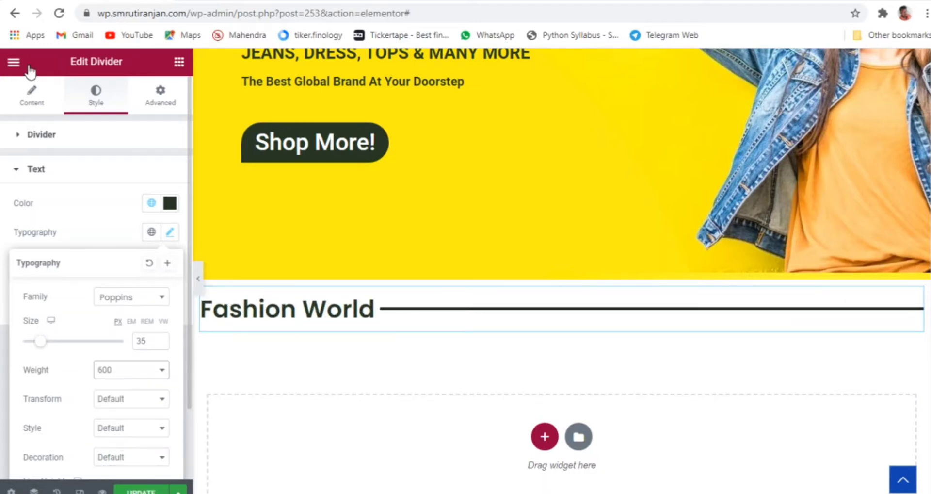
left_click(33, 97)
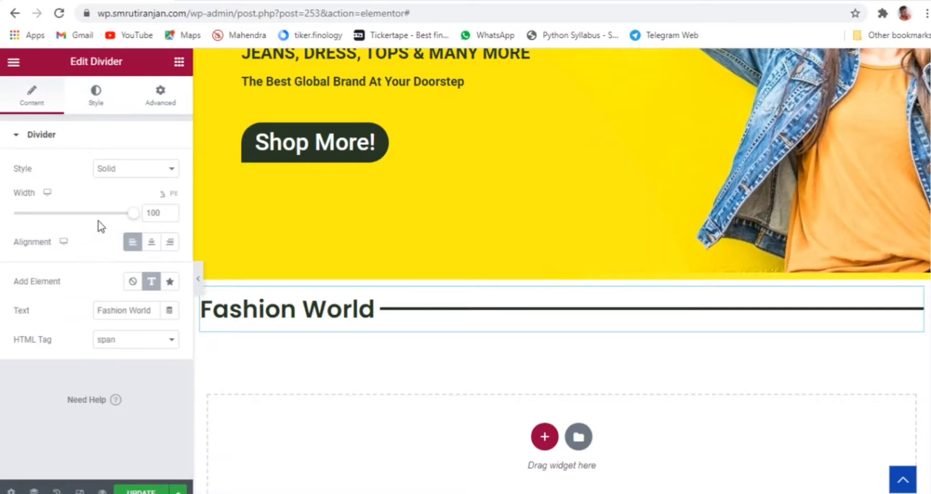
- Shorten the Fashion World divider to width 38 and return to the widget list
left_click_drag(133, 214, 60, 222)
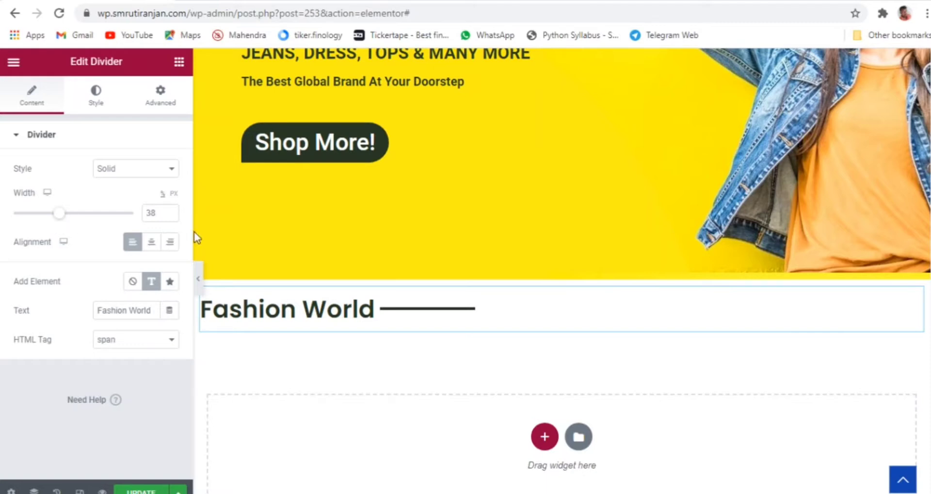
mouse_move(440, 332)
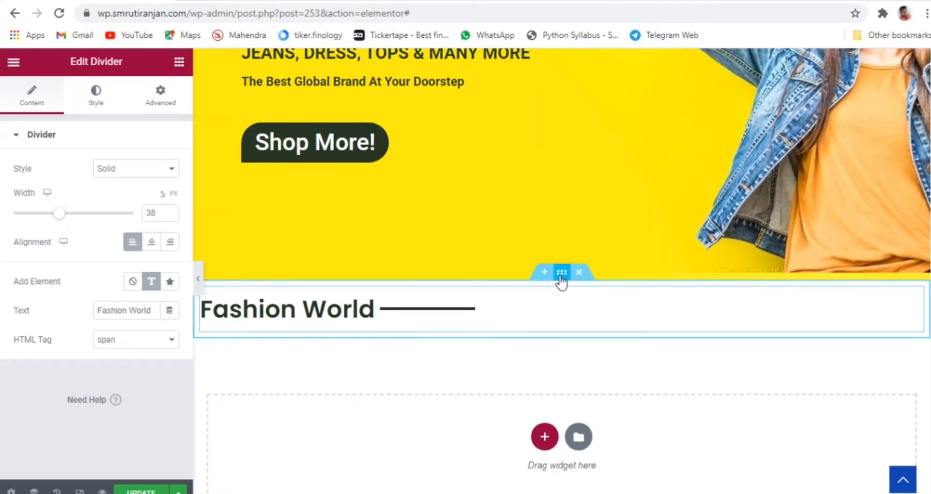
left_click(179, 62)
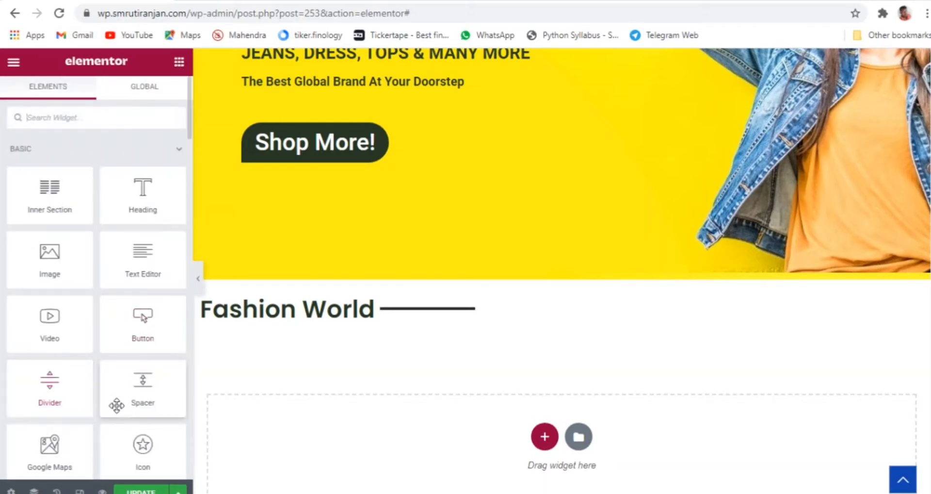
- Add a Spacer above the Fashion World heading and check it in preview
left_click_drag(156, 411, 549, 291)
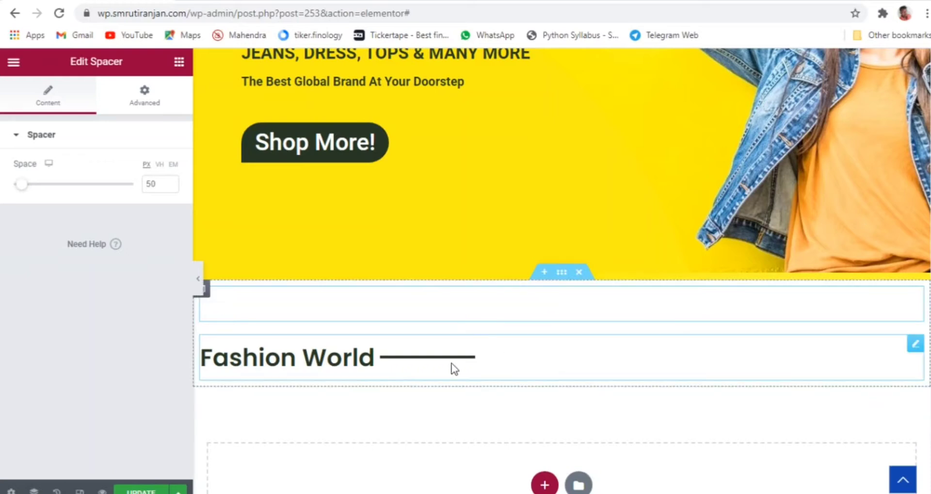
left_click(196, 283)
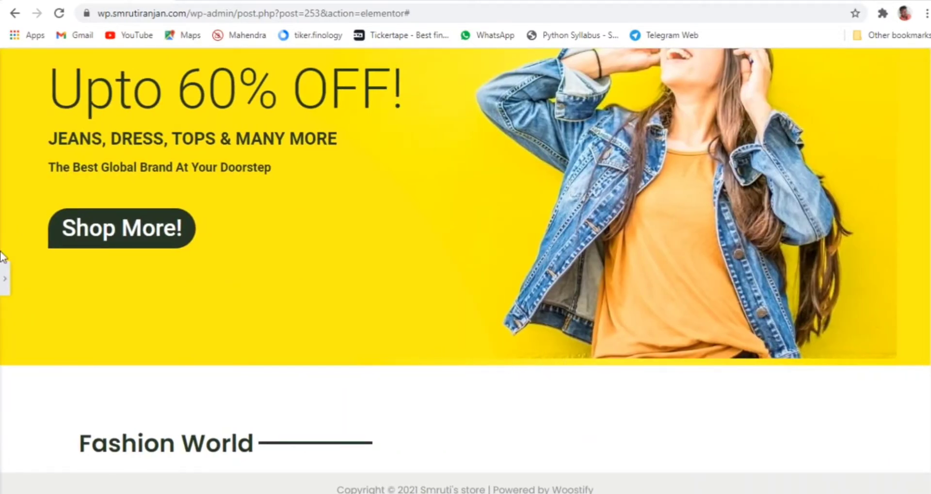
left_click(5, 279)
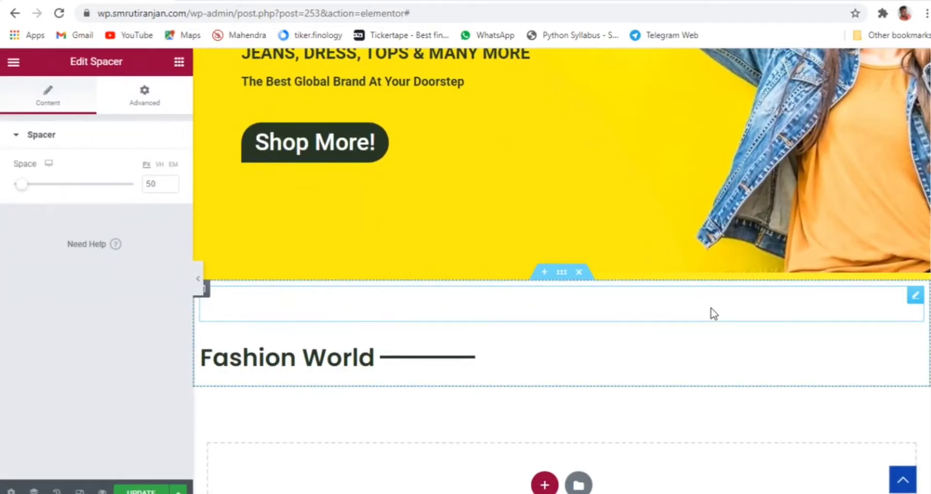
- Add a two-column Inner Section below the Fashion World heading
scroll(311, 334, "down", 3)
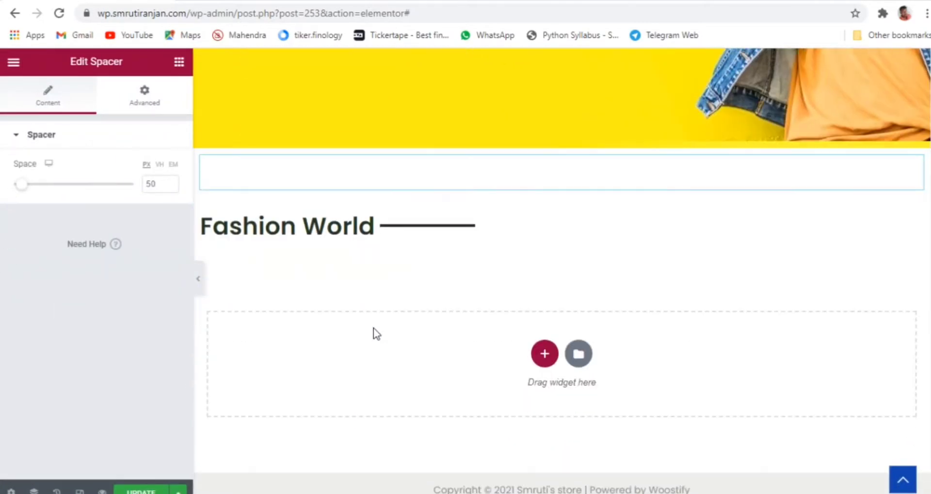
left_click(179, 61)
left_click_drag(43, 203, 405, 229)
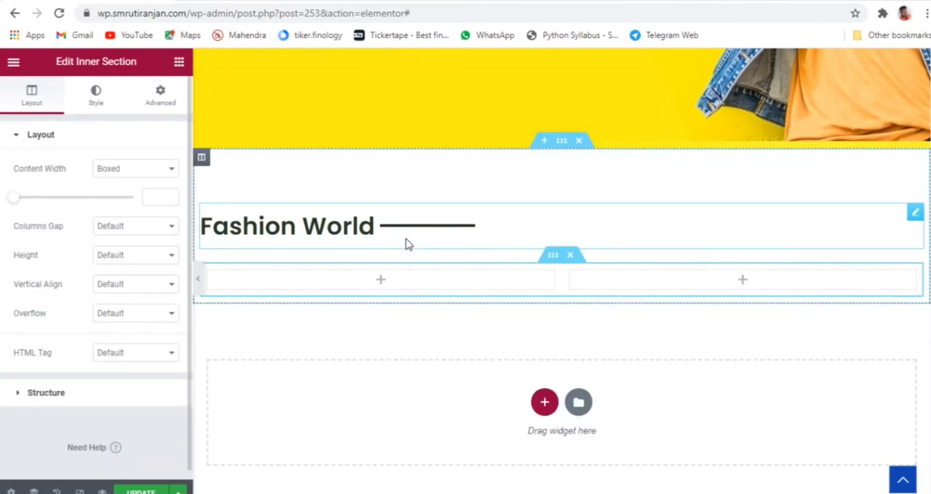
- Find 'image', drop an Image Box into the left column, and delete its placeholder description
left_click(179, 64)
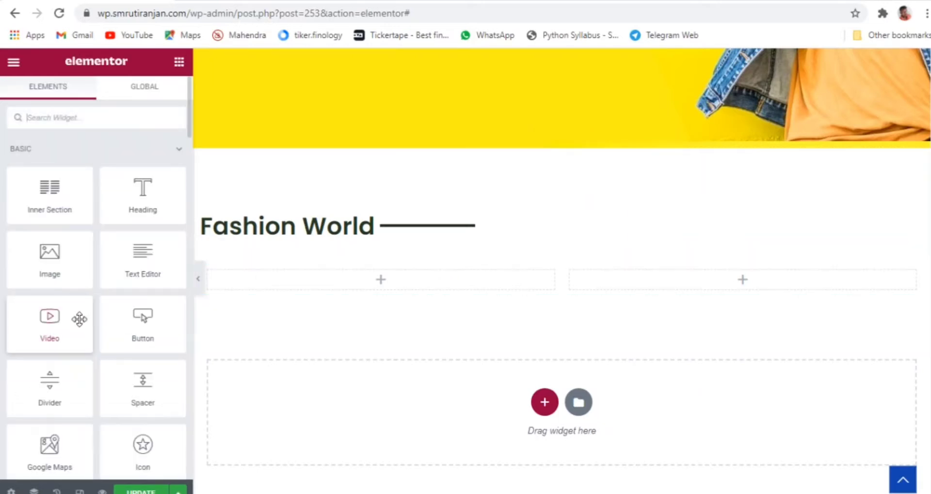
left_click(61, 118)
type("imag")
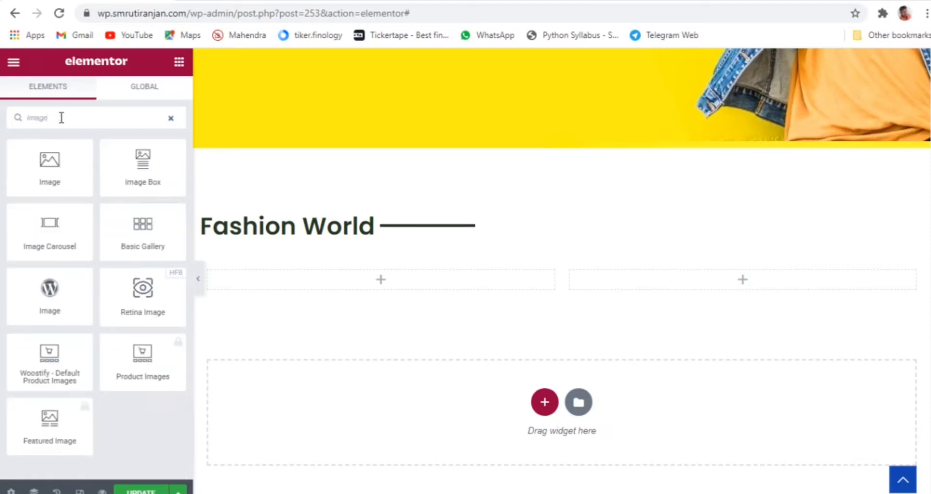
type("e")
left_click_drag(143, 167, 319, 281)
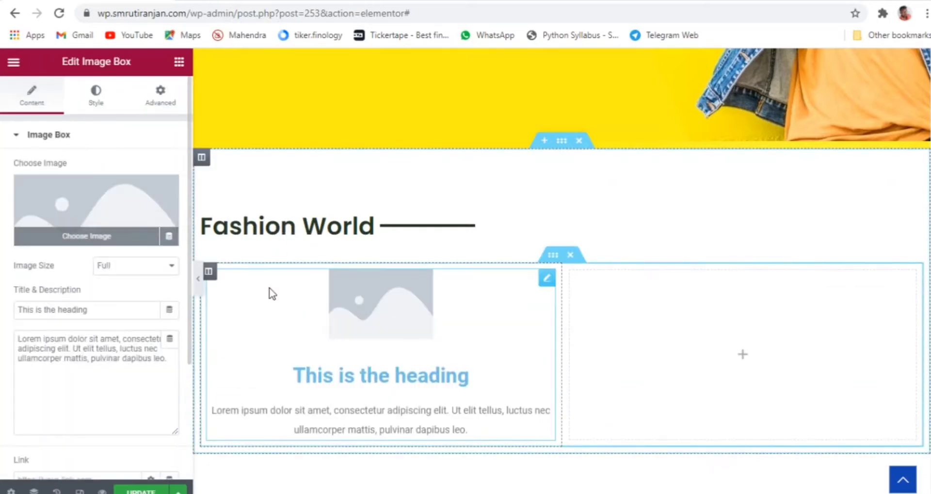
left_click_drag(168, 363, 10, 339)
key("BackSpace")
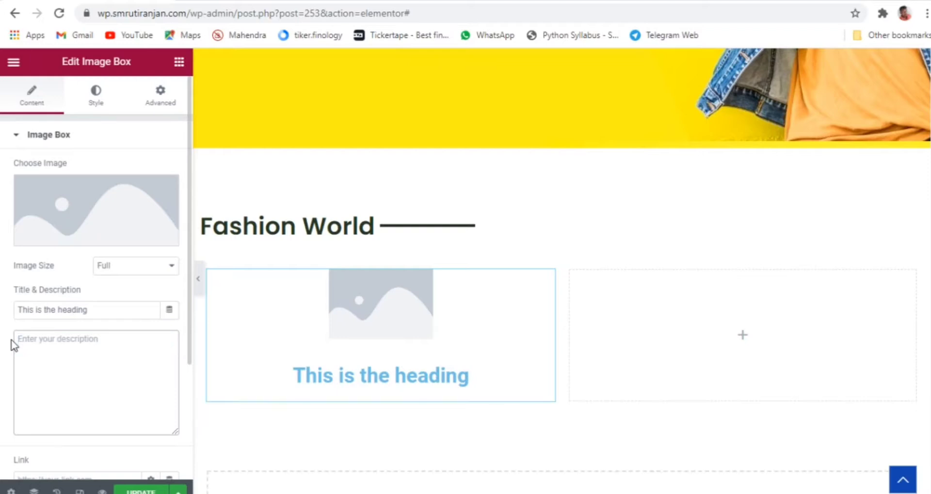
- Insert pexels-clem-onojeghuo-375880.jpg, the man in a scarf, into the image box
left_click(84, 209)
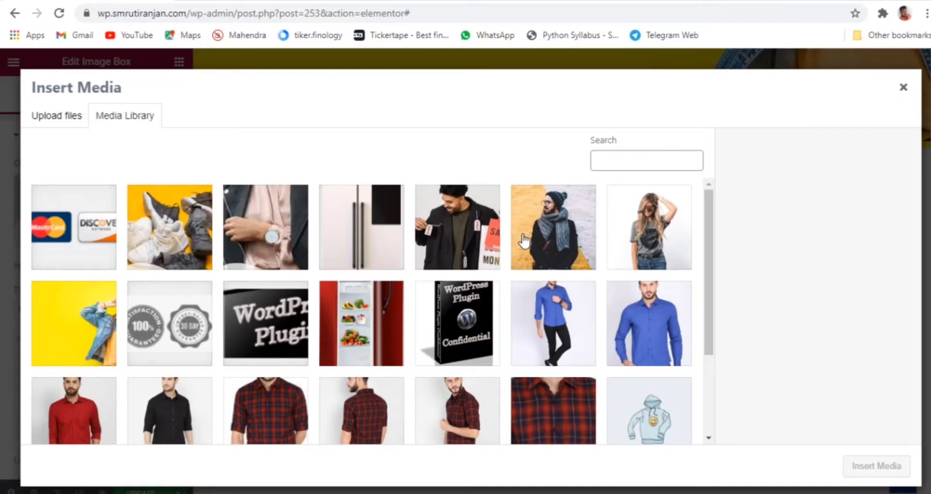
left_click(543, 240)
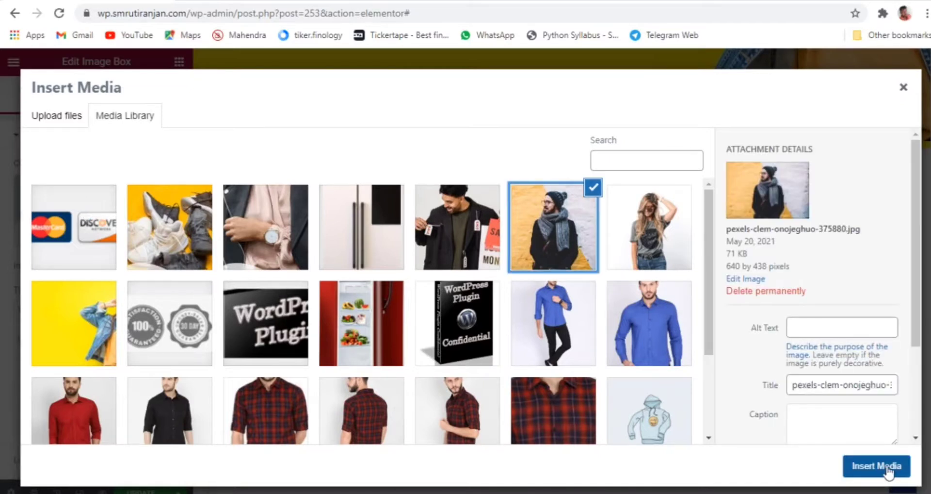
left_click(883, 467)
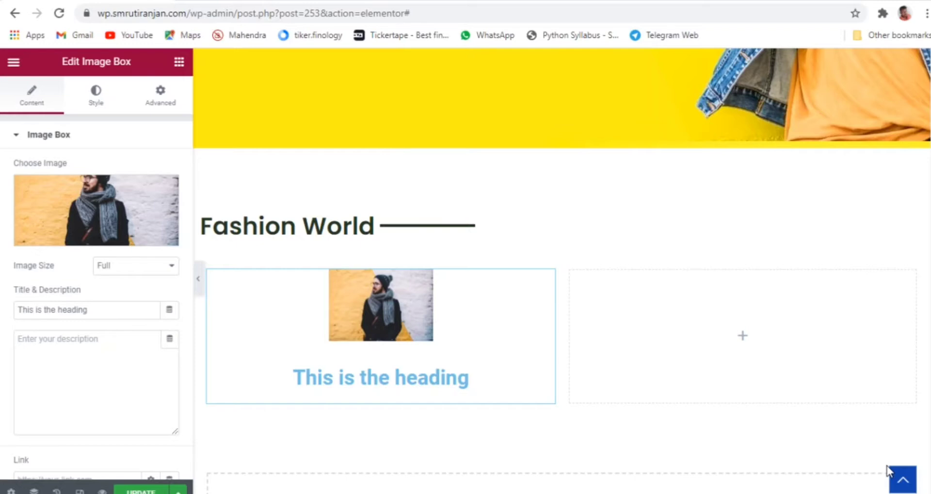
- Stretch the scarf photo to 100% image width
left_click(96, 106)
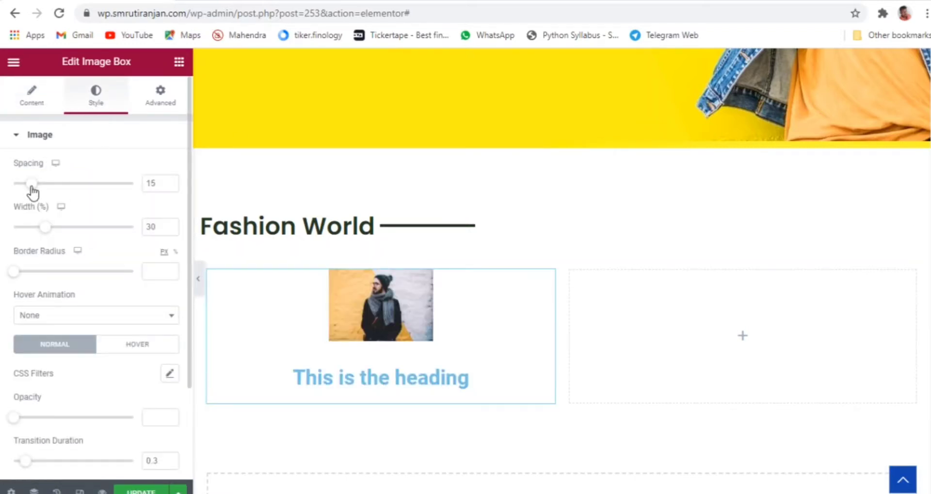
left_click_drag(41, 234, 142, 239)
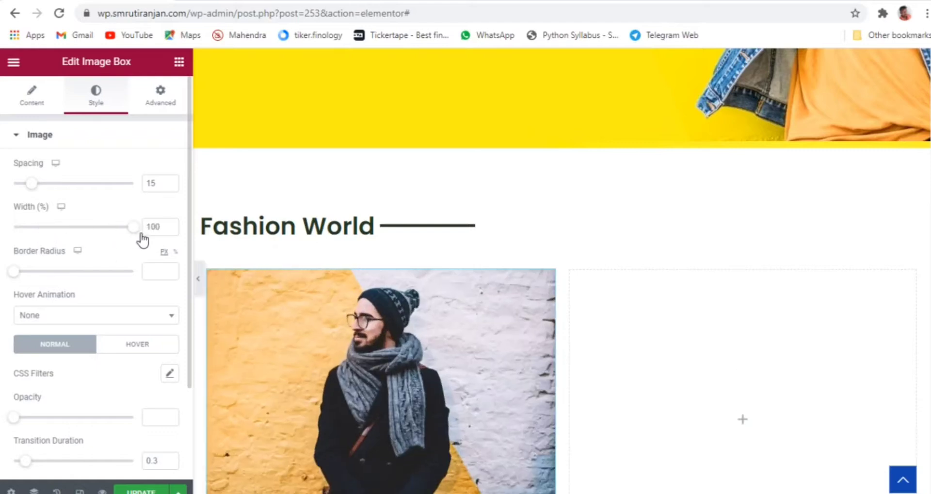
left_click(31, 99)
- Replace the image box title with 'Men's Fashion'
scroll(97, 365, "down", 2)
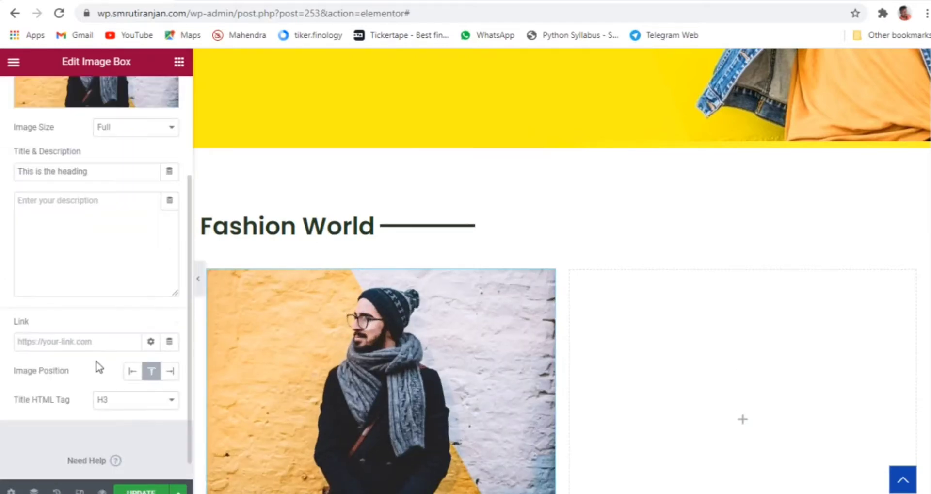
scroll(95, 365, "up", 1)
left_click_drag(106, 241, 23, 243)
key("BackSpace")
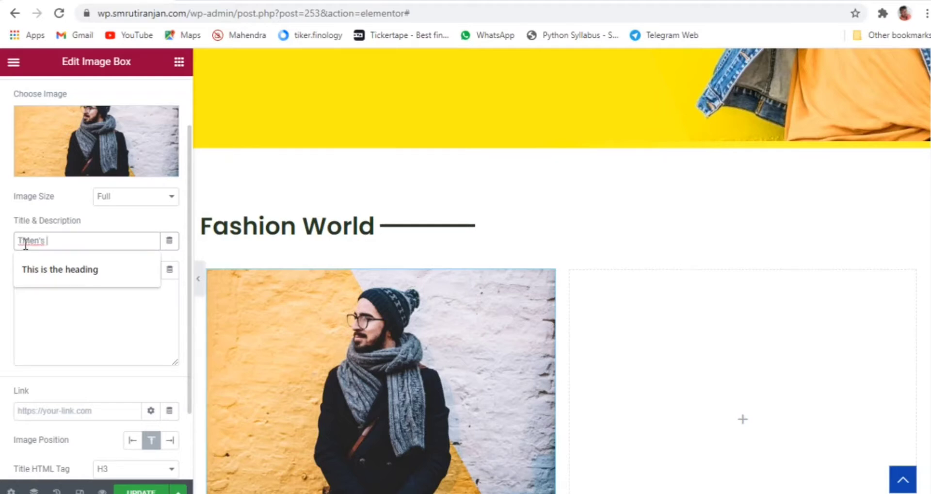
left_click(19, 241)
key("BackSpace")
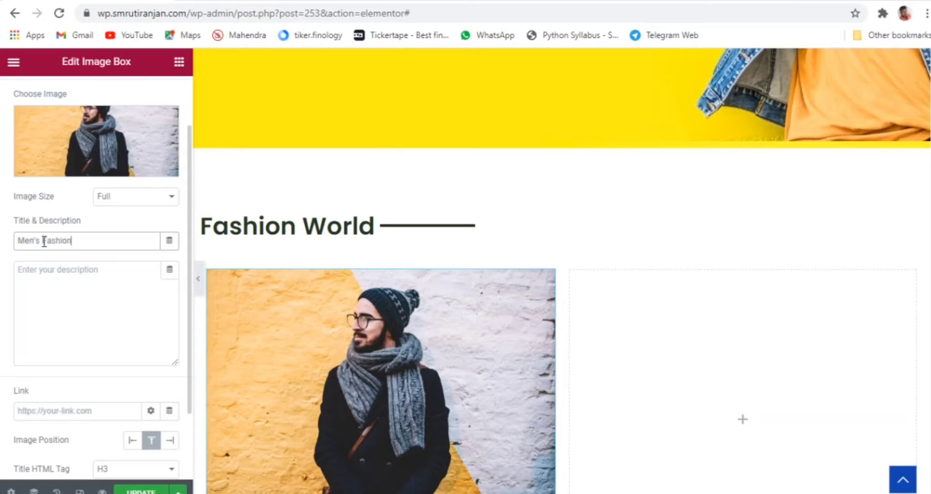
left_click(100, 248)
scroll(368, 339, "down", 4)
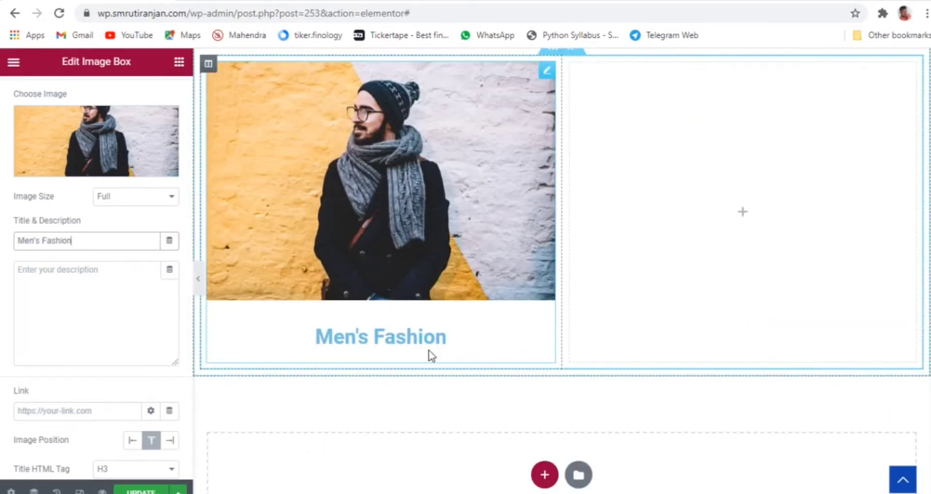
scroll(119, 324, "up", 2)
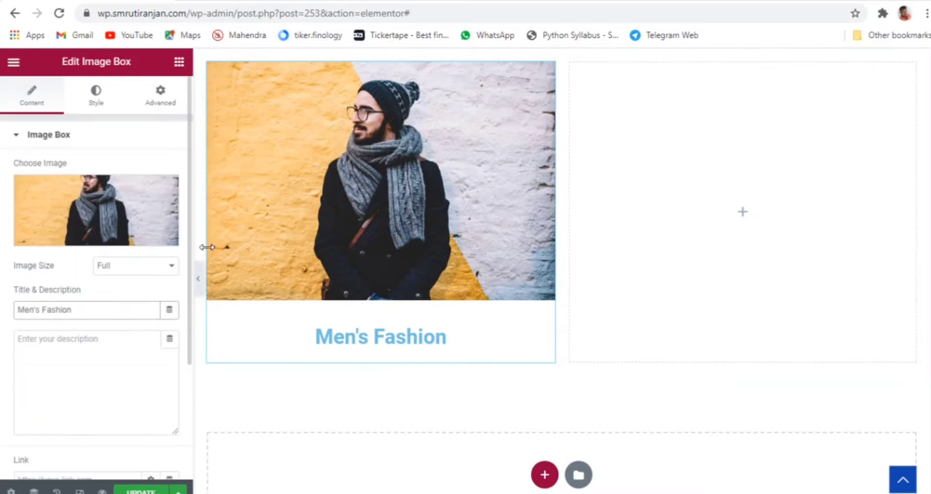
- Colour the Men's Fashion title with the dark green global colour #273925
left_click(97, 98)
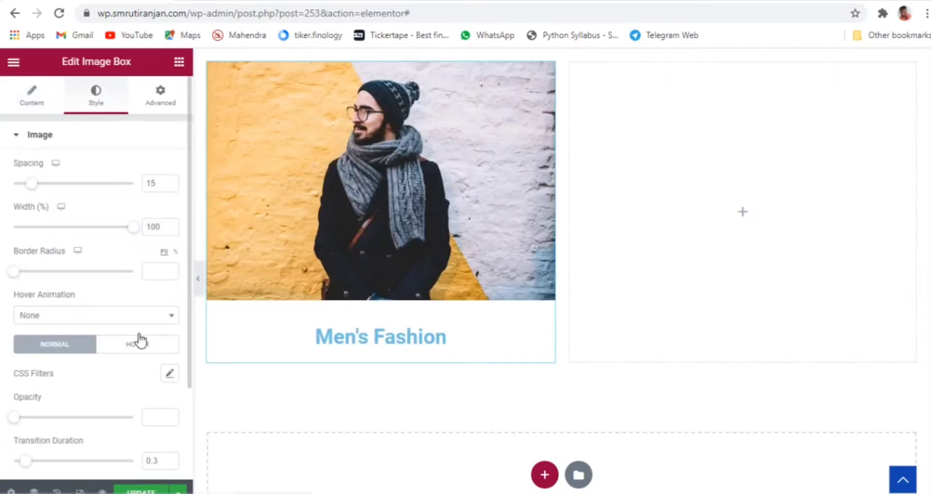
scroll(109, 326, "down", 3)
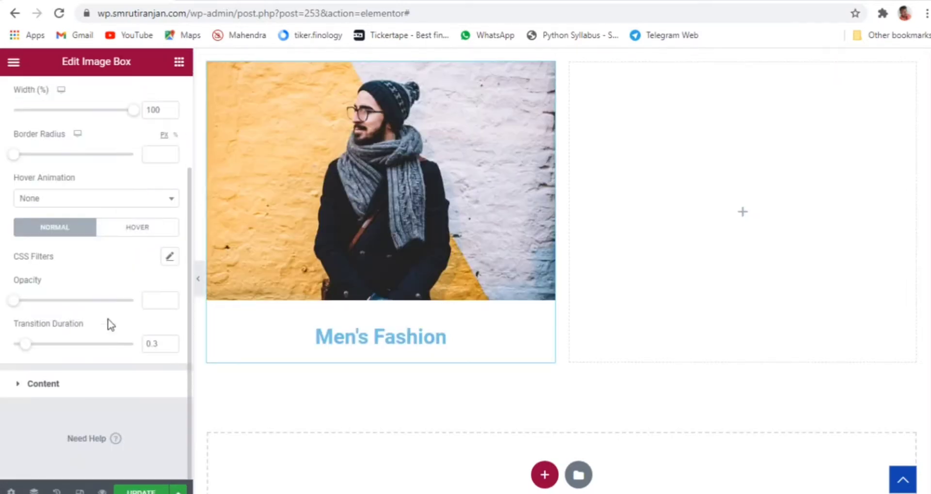
left_click(50, 388)
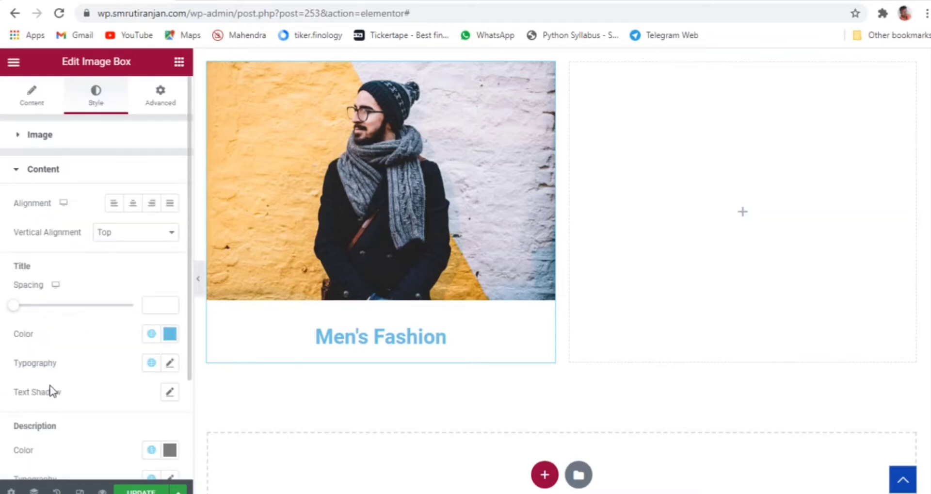
scroll(52, 391, "down", 3)
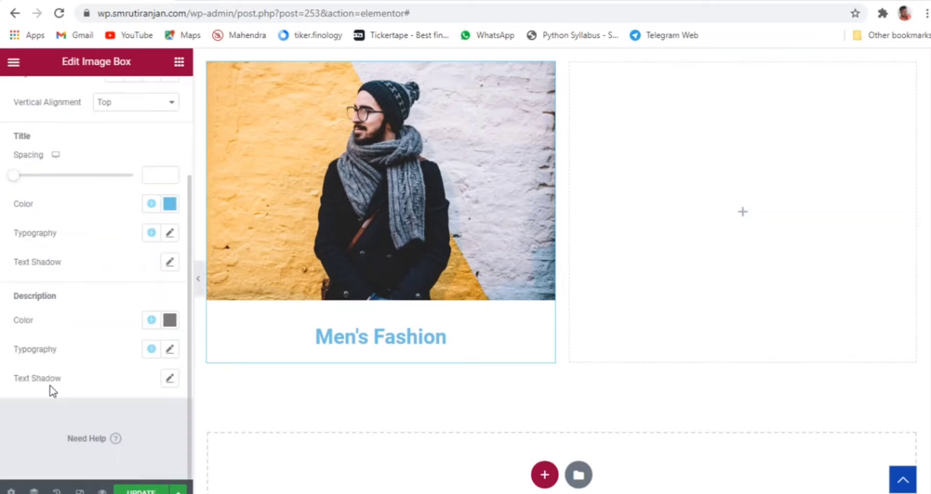
left_click(170, 203)
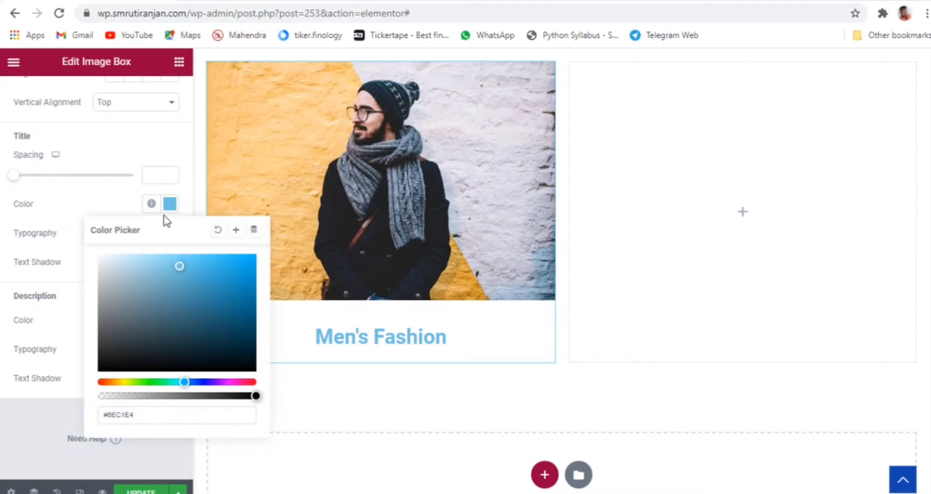
left_click(152, 203)
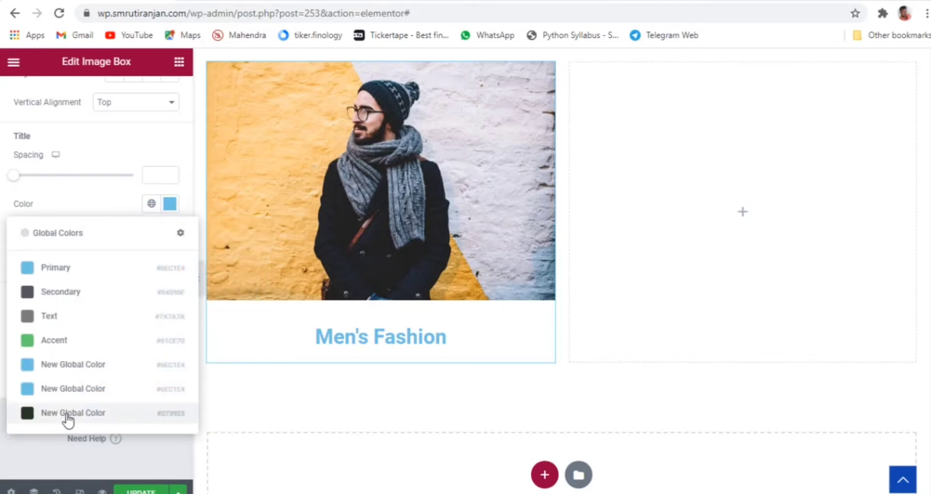
left_click(68, 413)
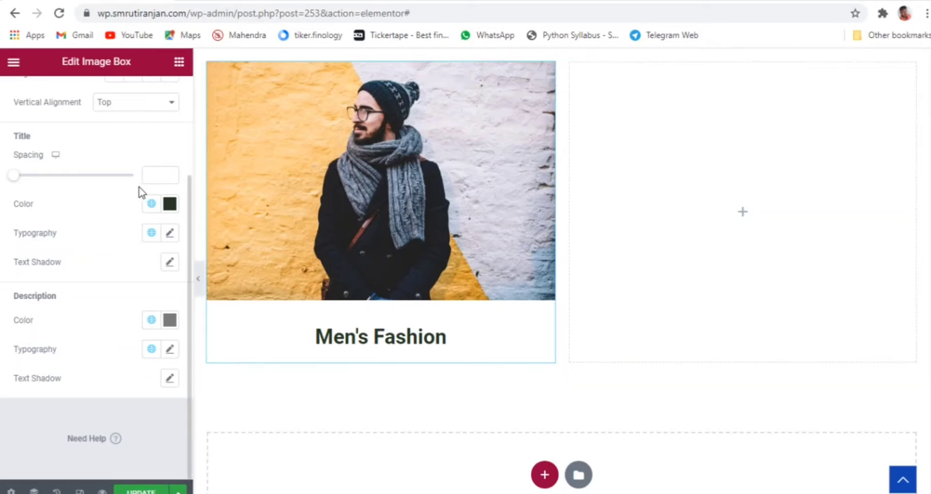
scroll(139, 192, "up", 3)
- Give the image box a solid border 10 px wide on all sides
left_click(162, 102)
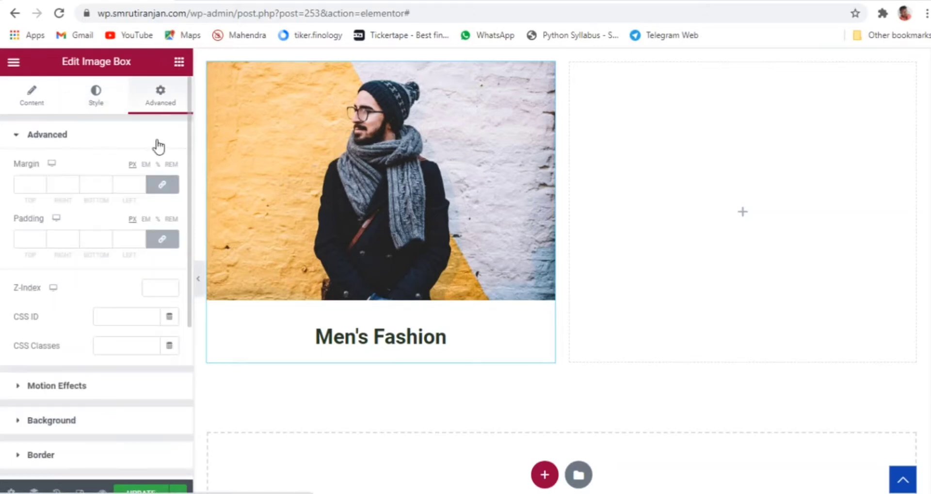
scroll(44, 316, "down", 4)
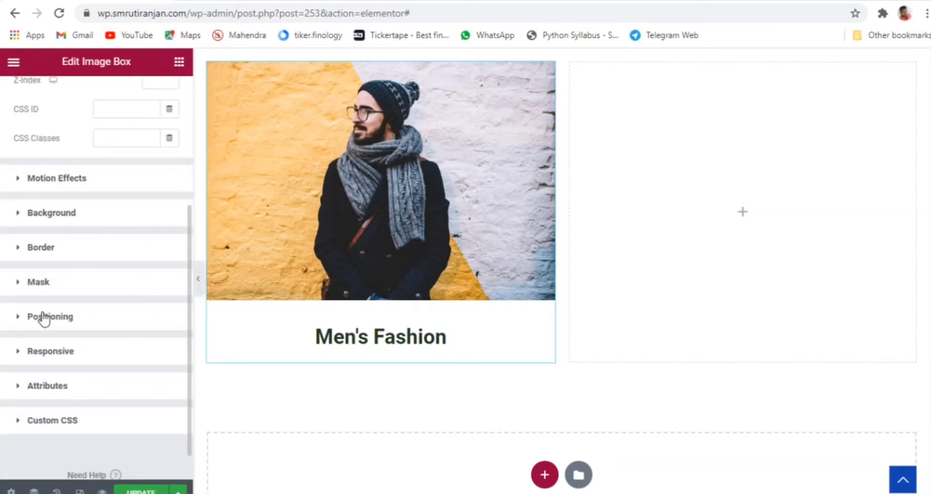
left_click(32, 248)
left_click(133, 304)
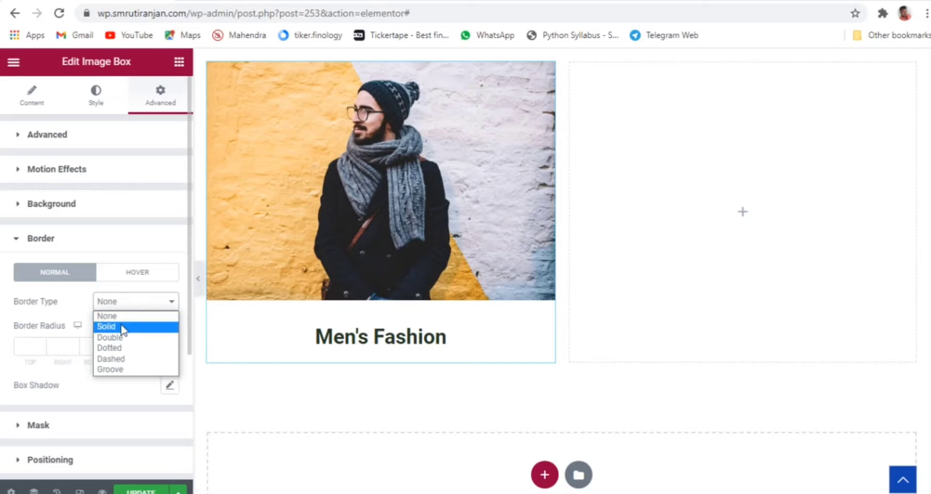
left_click(121, 326)
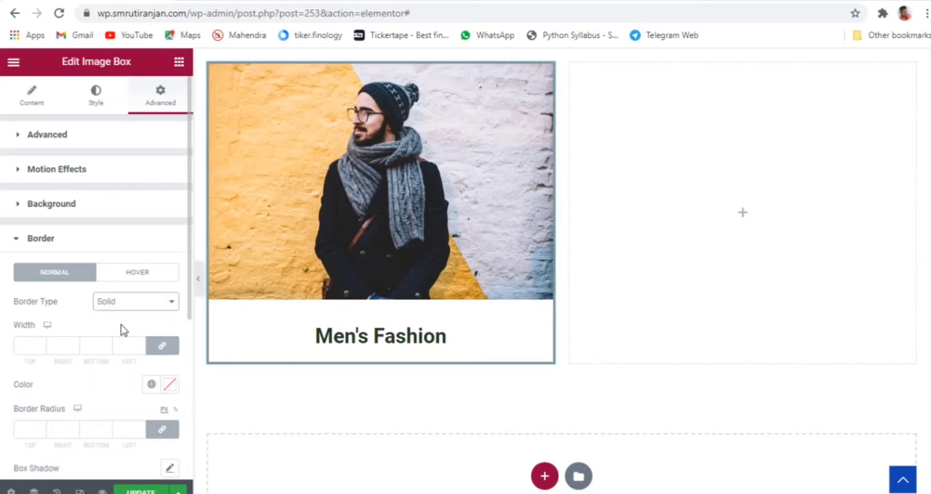
left_click(41, 346)
left_click(40, 346)
left_click(40, 345)
left_click(41, 346)
left_click(41, 346)
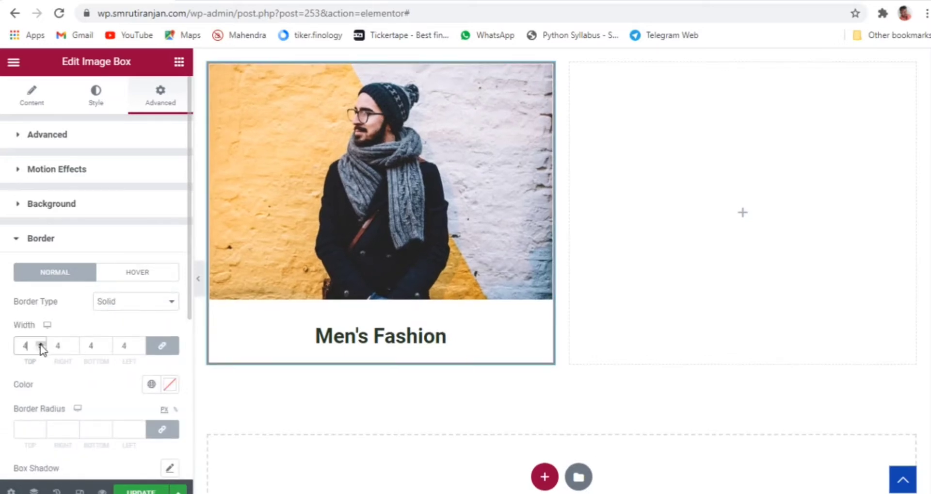
left_click(41, 345)
left_click(41, 345)
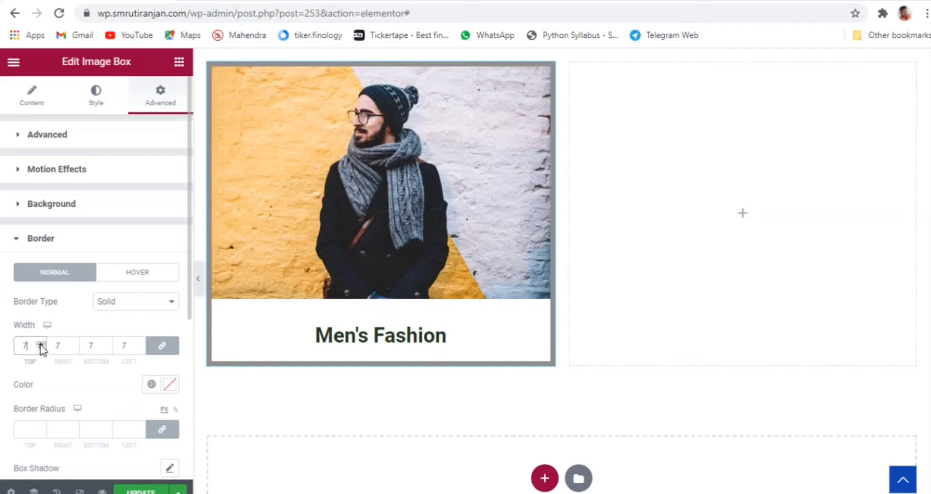
left_click(41, 345)
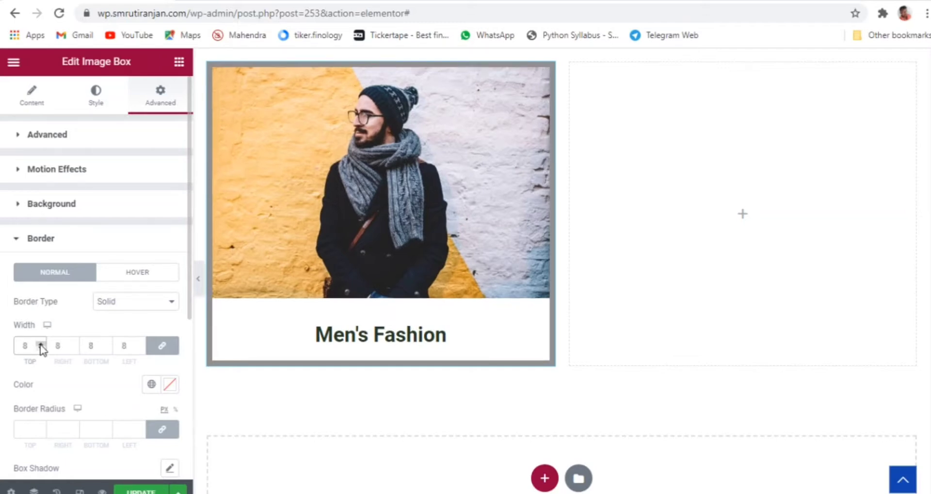
left_click(41, 346)
left_click(40, 346)
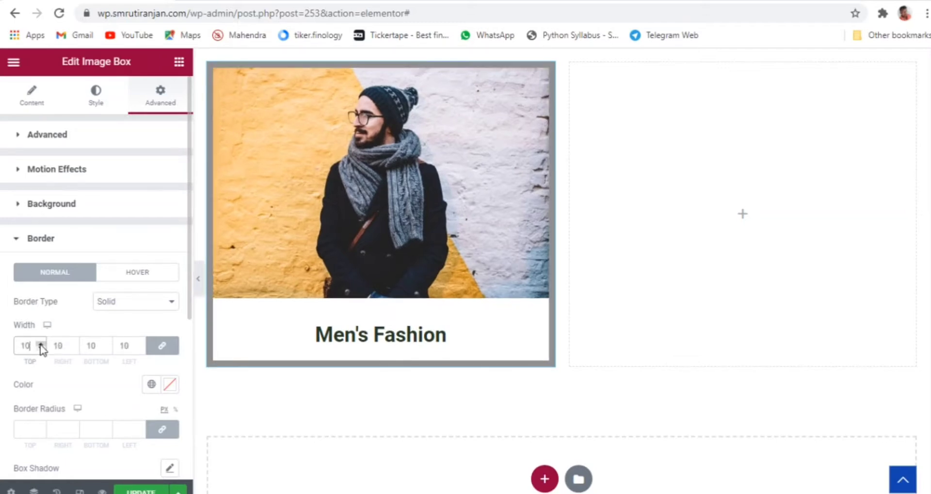
- Make the border bright yellow #FFDF00 and check it in preview
scroll(79, 410, "down", 3)
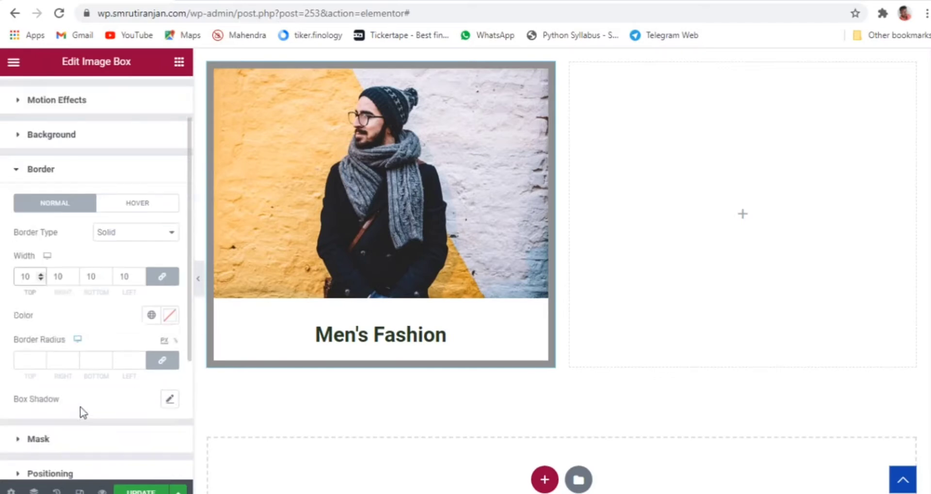
scroll(545, 262, "up", 10)
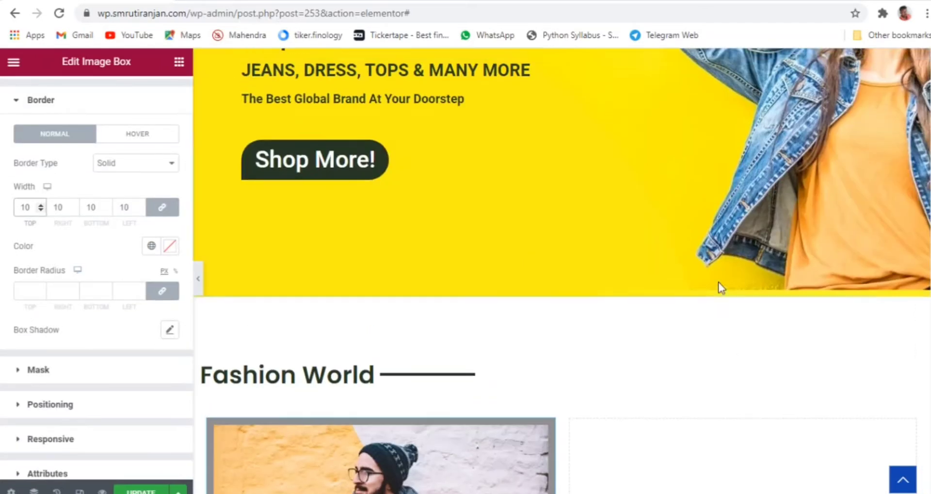
scroll(531, 290, "down", 10)
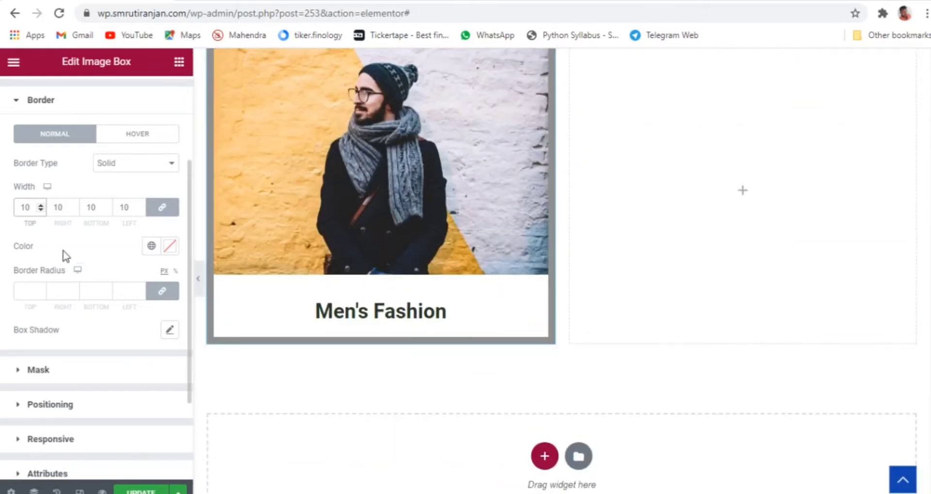
left_click(170, 246)
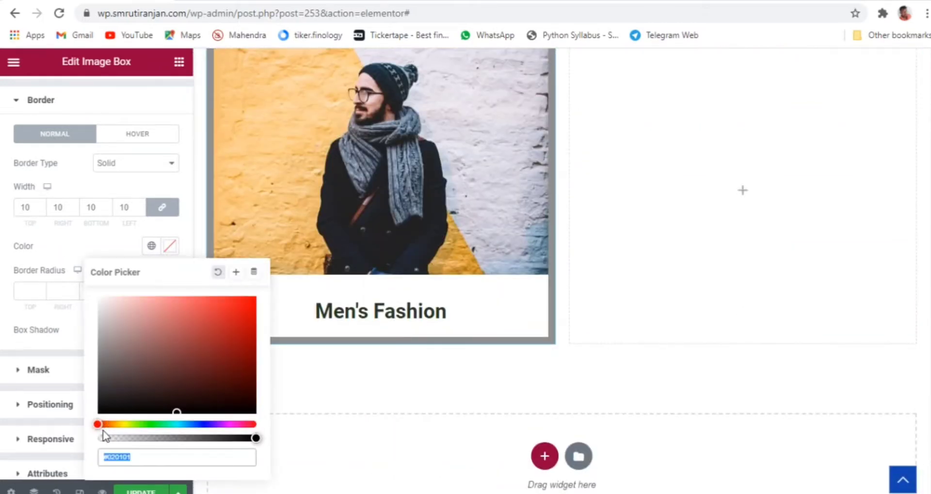
left_click_drag(98, 424, 120, 425)
left_click_drag(214, 360, 259, 297)
left_click(103, 250)
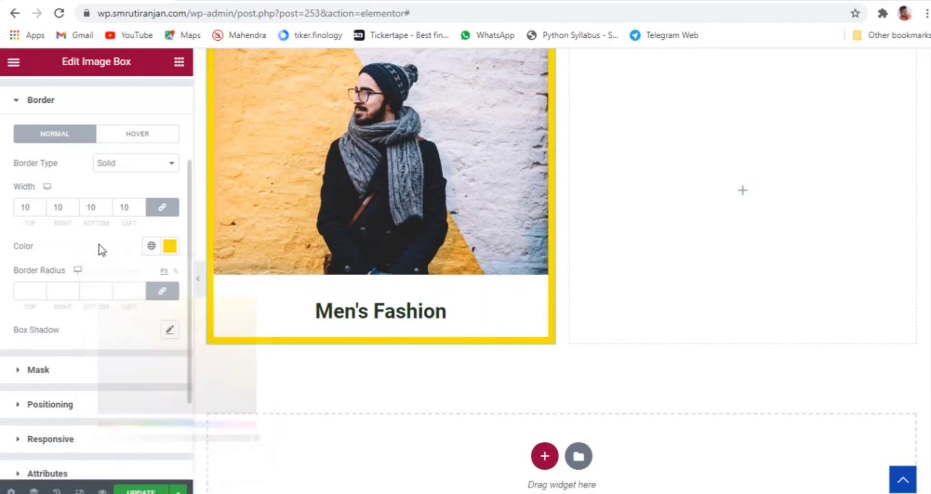
left_click(198, 281)
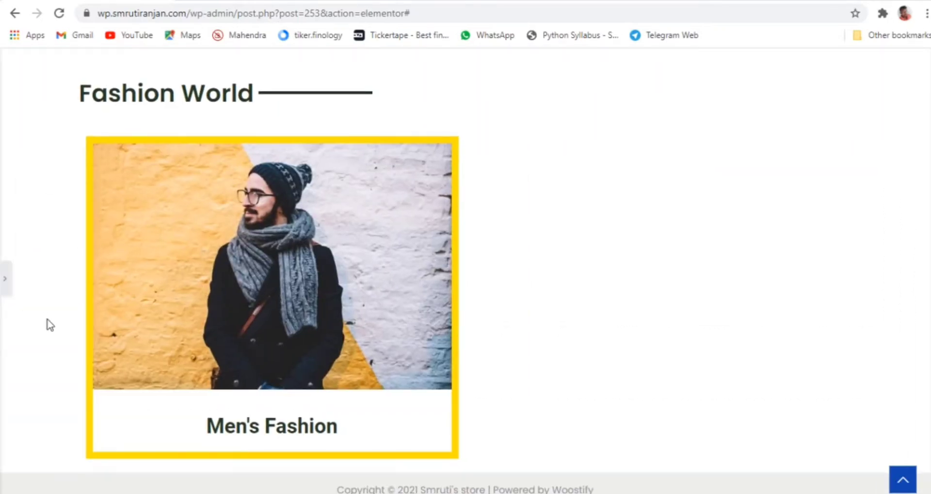
left_click(5, 279)
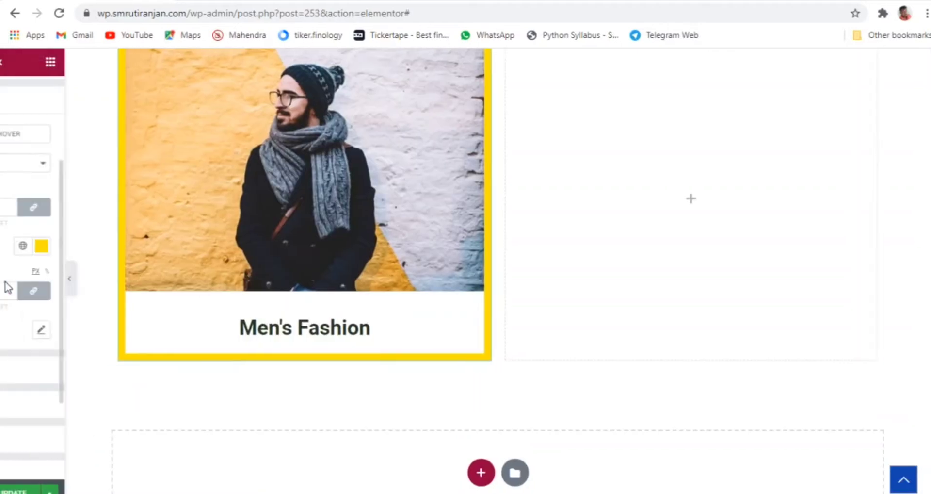
scroll(297, 299, "up", 4)
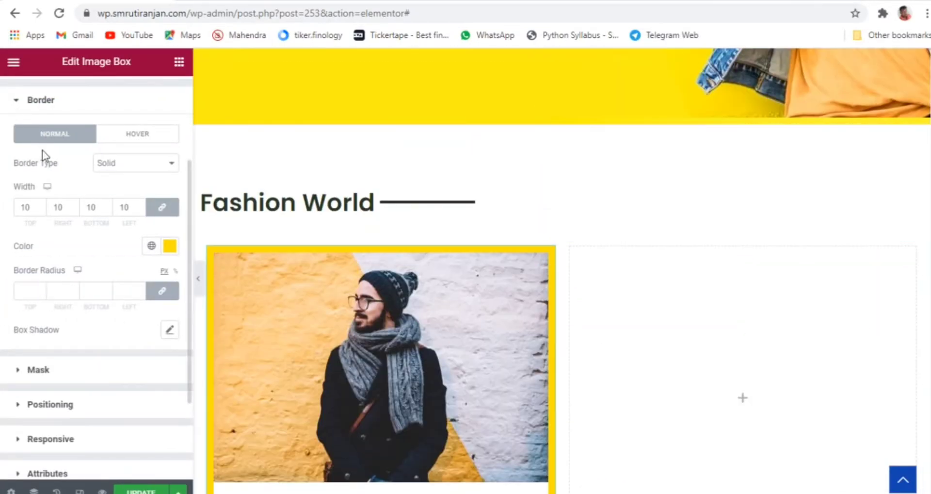
- Open the image box's Link field, then exit Elementor to the WordPress Dashboard
scroll(38, 146, "up", 3)
left_click(30, 103)
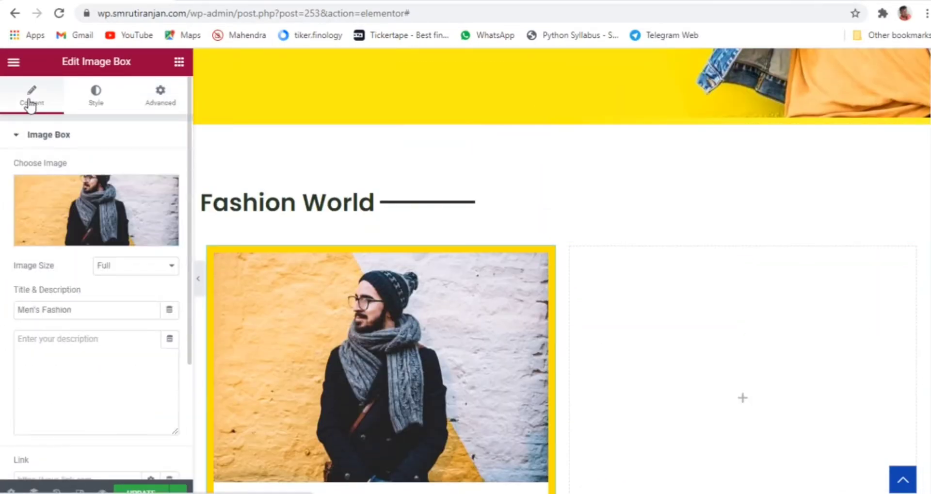
scroll(123, 359, "down", 3)
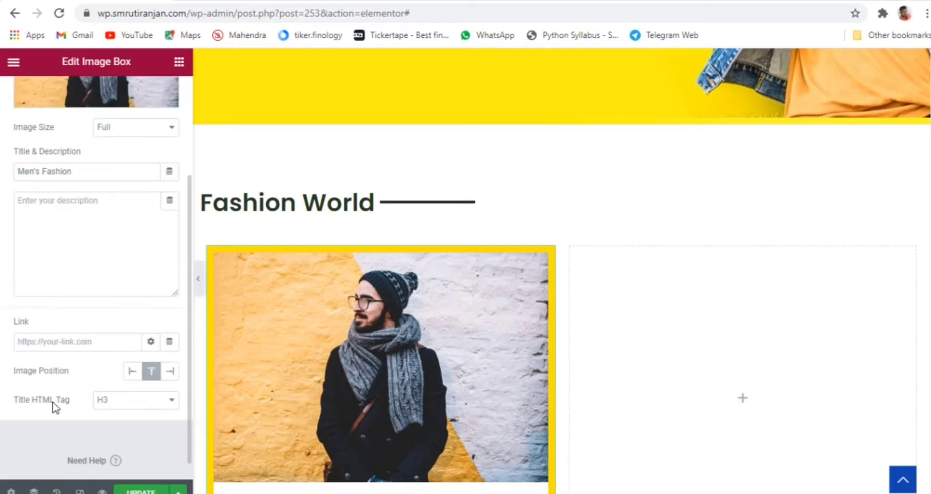
scroll(56, 406, "down", 1)
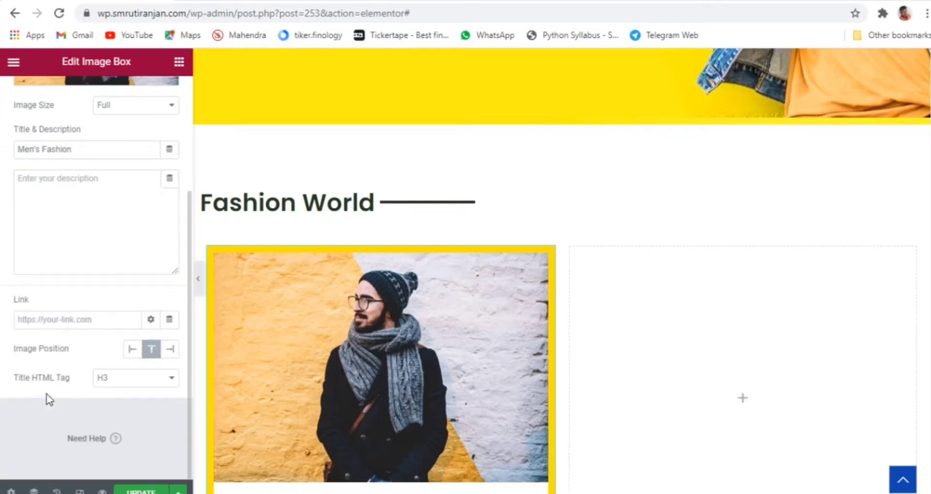
left_click(73, 322)
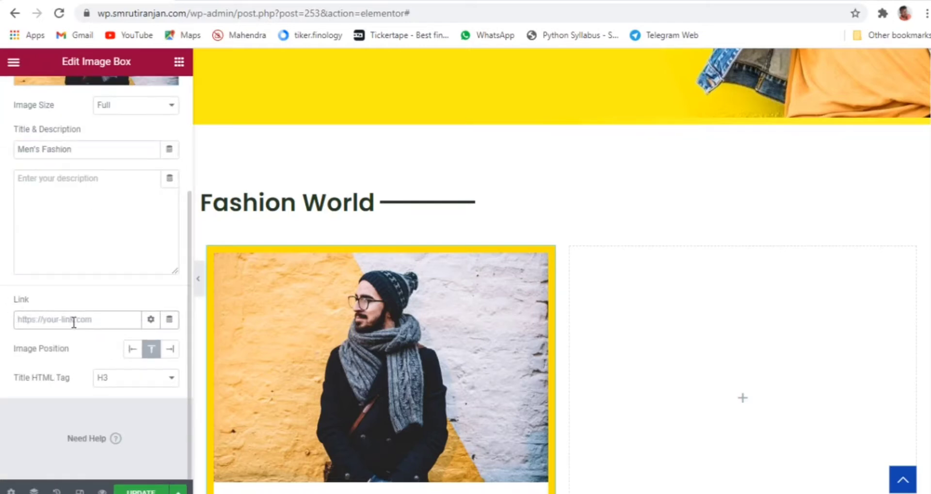
scroll(656, 355, "down", 4)
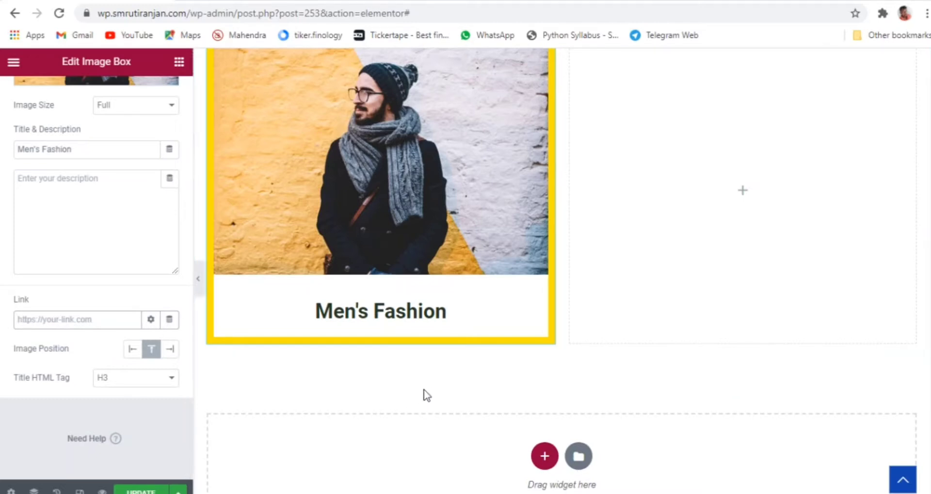
scroll(419, 388, "up", 3)
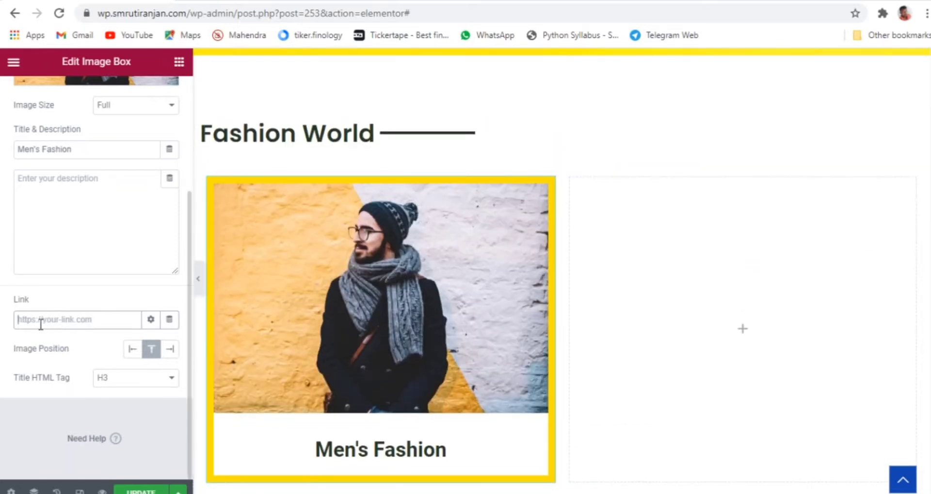
scroll(512, 349, "down", 3)
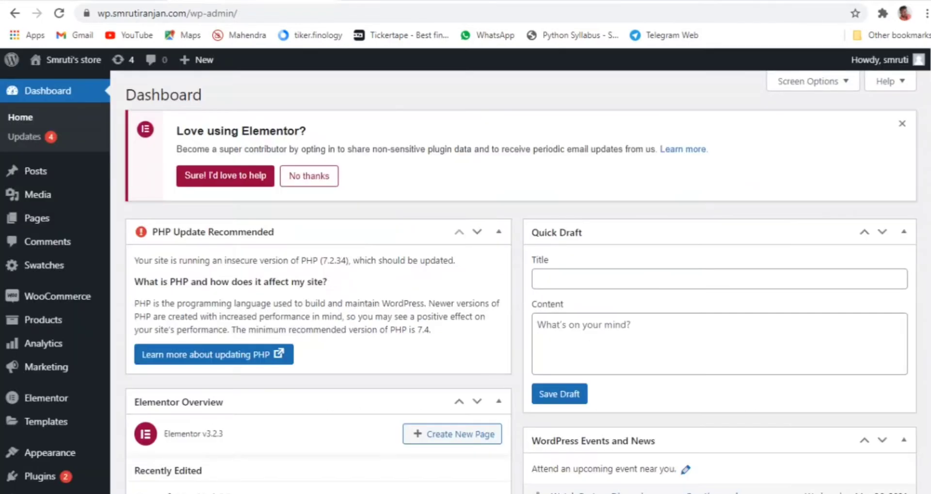
- On the Products > Categories page, enter the new category name 'Mens Fashion'
scroll(188, 293, "down", 3)
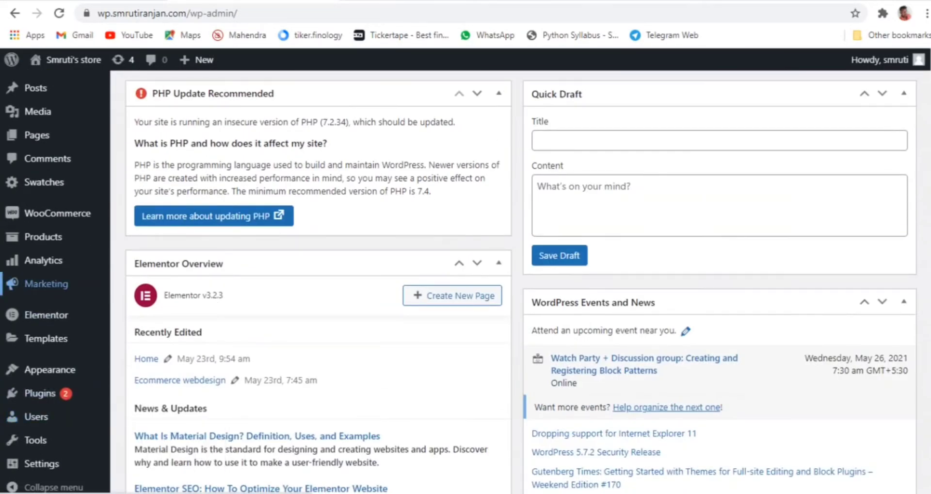
mouse_move(37, 248)
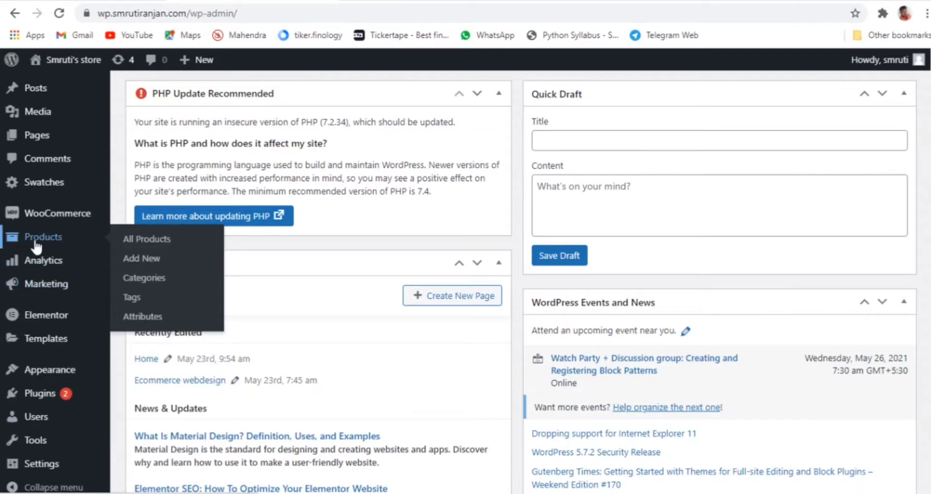
left_click(143, 286)
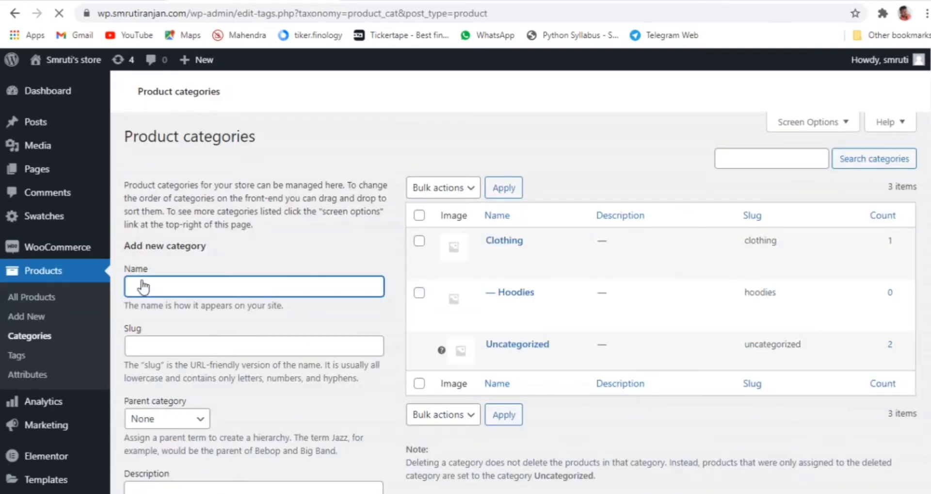
scroll(273, 324, "down", 1)
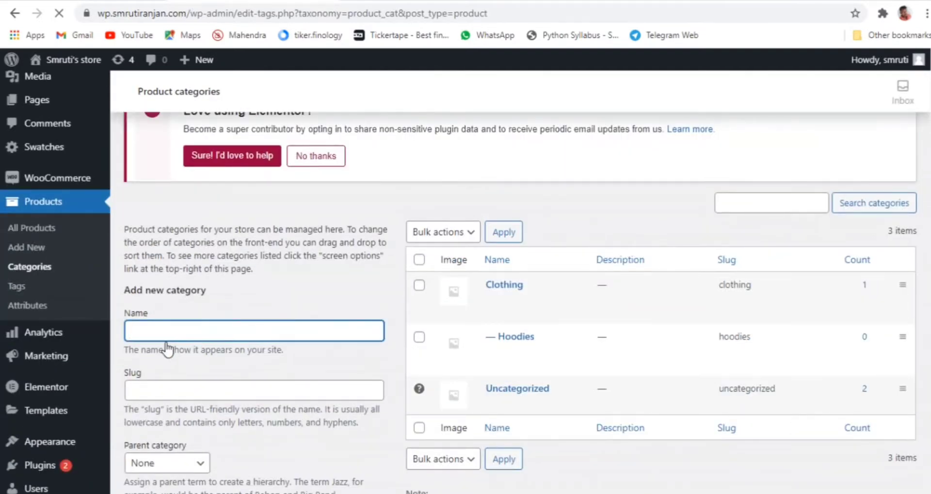
left_click(157, 328)
type("Mens")
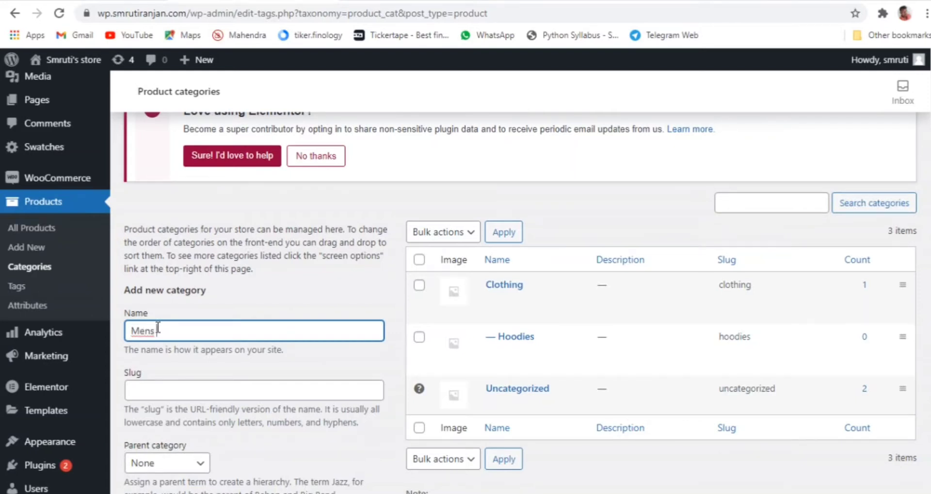
type(" Fashion")
- Set the slug to mens-fashion and add the new category
scroll(244, 369, "down", 4)
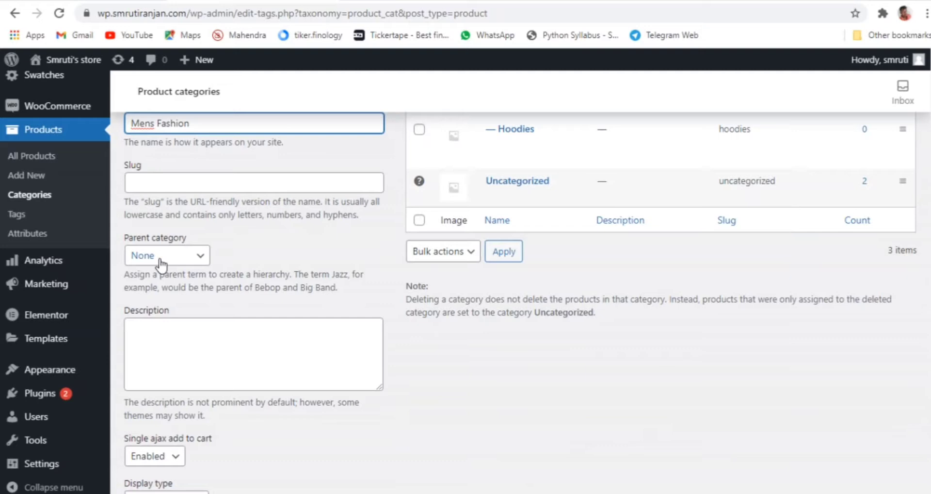
left_click(198, 182)
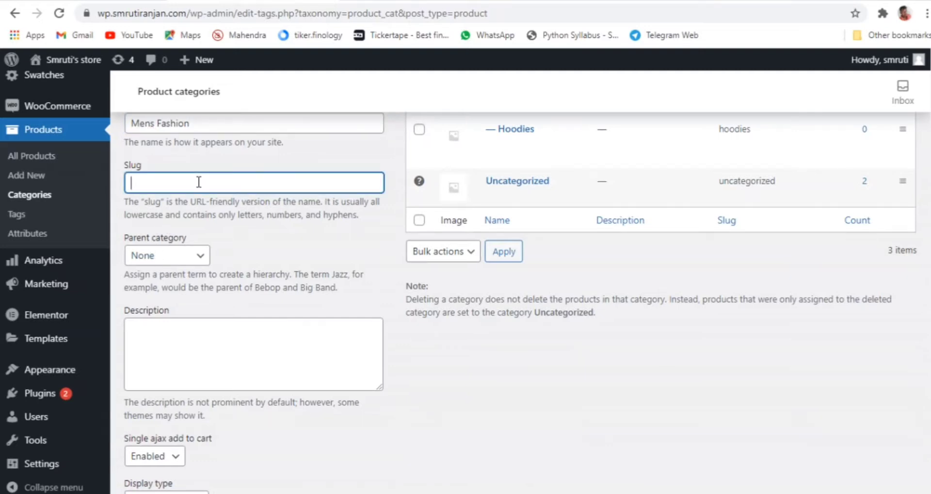
type("Mens fashion")
left_click(158, 183)
key("BackSpace")
type("_")
key("BackSpace")
type("-")
scroll(296, 263, "down", 3)
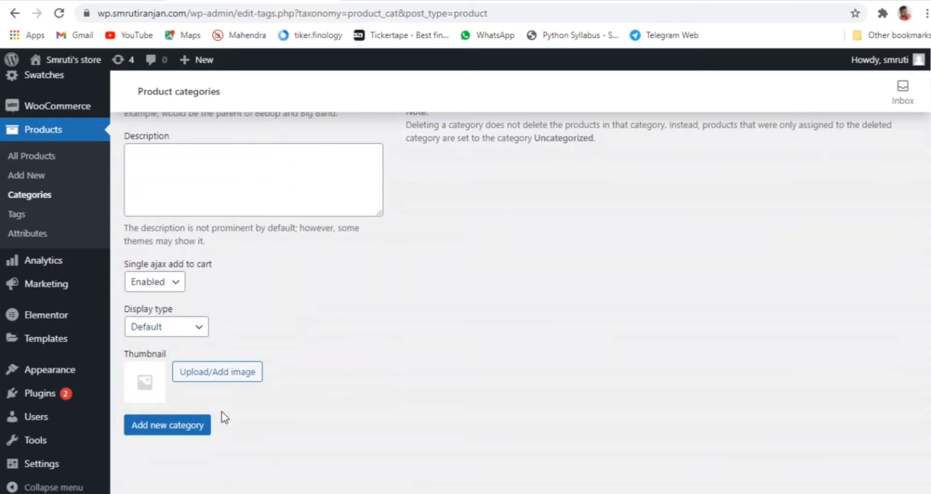
left_click(178, 431)
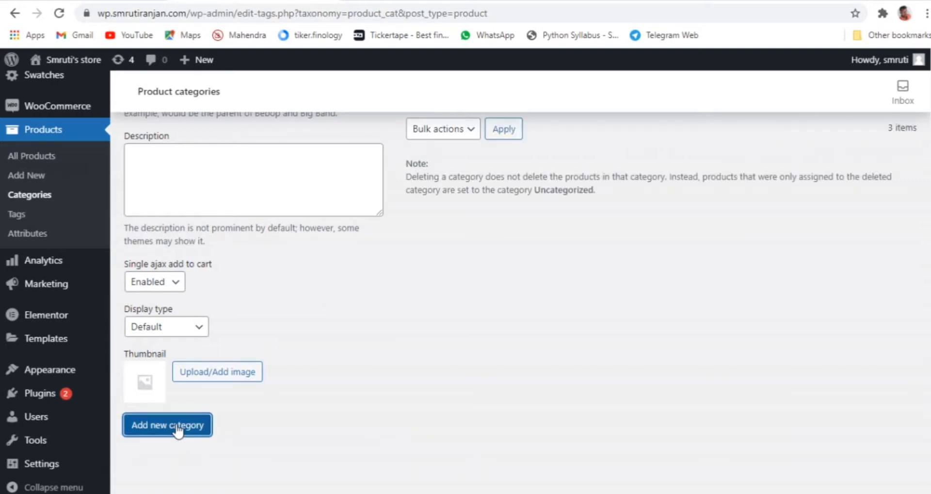
scroll(551, 395, "up", 10)
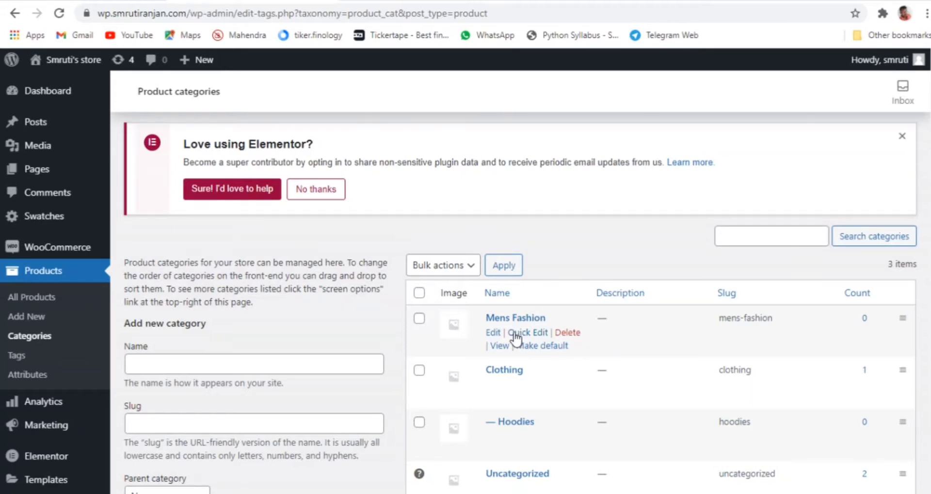
- Tick Mens Fashion for the Men's Casual Shirt product and update it
left_click(54, 277)
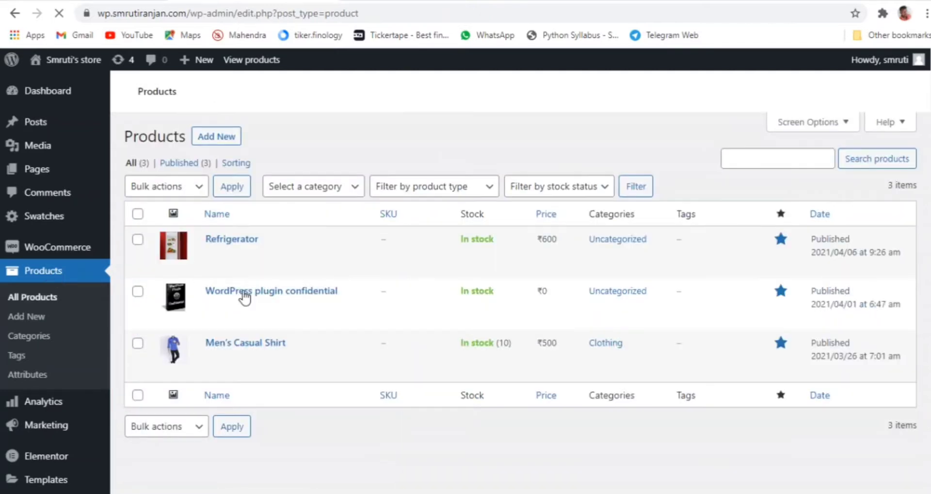
scroll(272, 339, "down", 3)
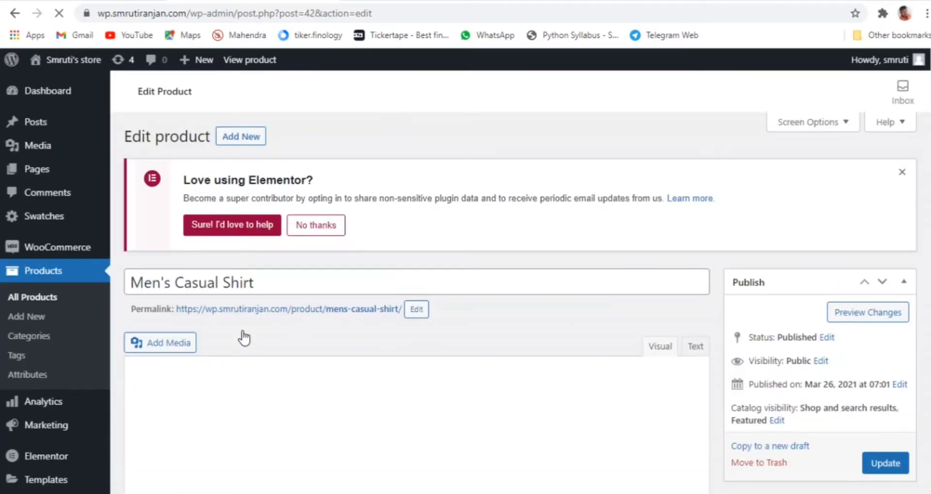
scroll(805, 354, "down", 12)
scroll(806, 354, "down", 9)
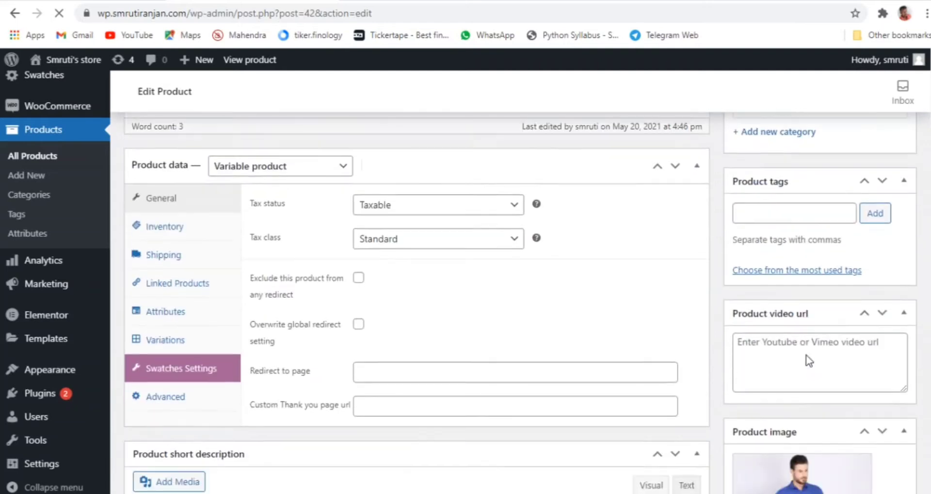
scroll(807, 354, "up", 8)
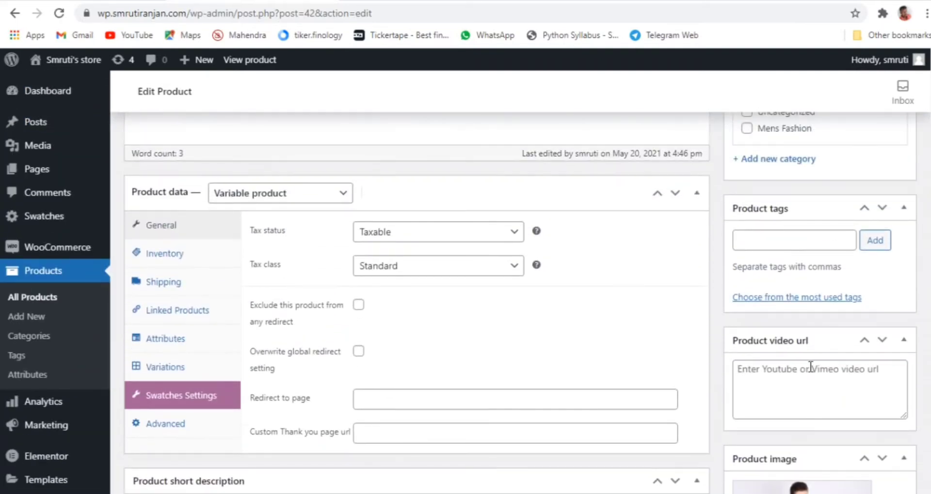
scroll(811, 368, "up", 4)
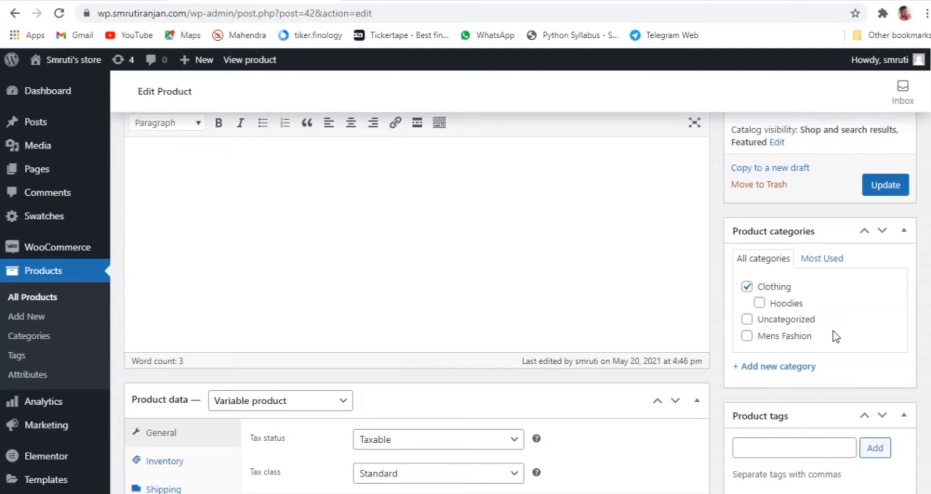
left_click(747, 336)
left_click(886, 188)
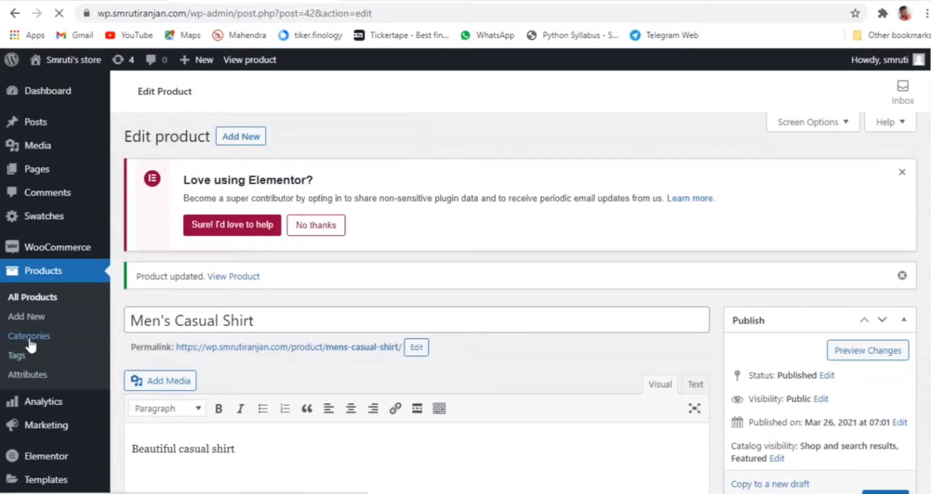
- View the Mens Fashion category on the storefront and copy its address
left_click(29, 337)
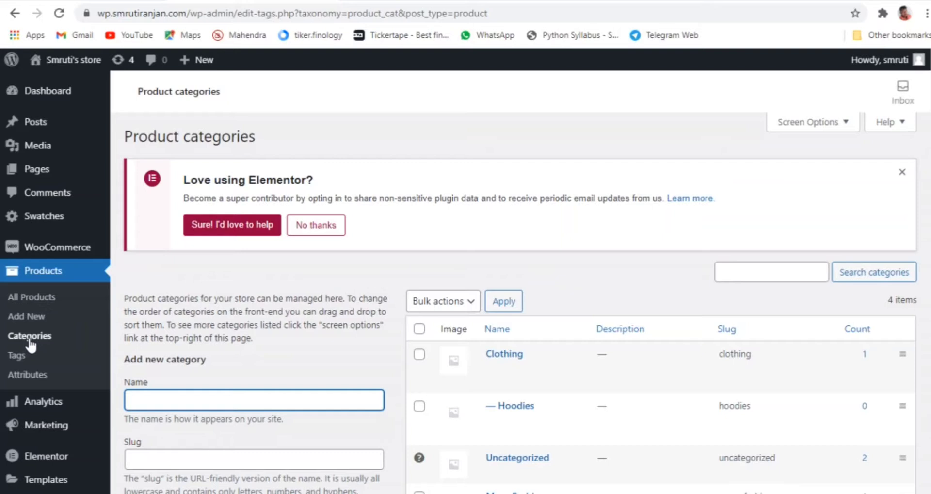
scroll(804, 340, "down", 4)
mouse_move(476, 324)
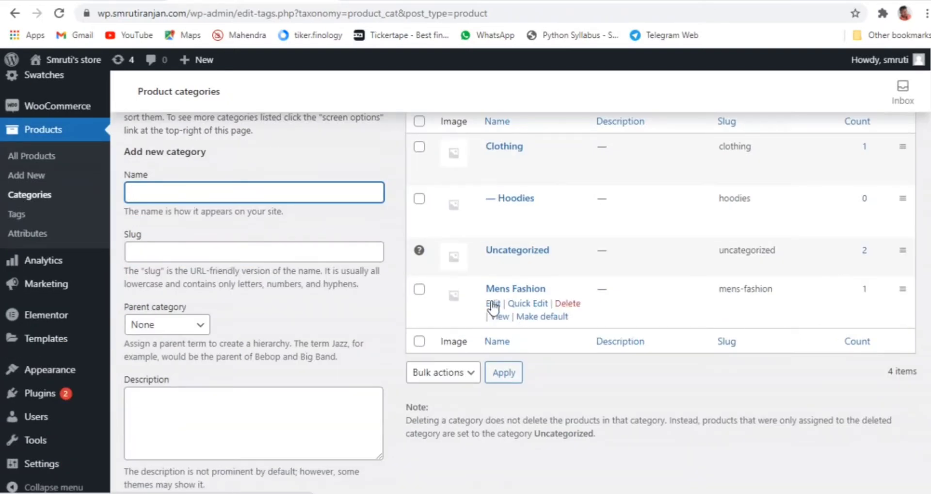
left_click(500, 318)
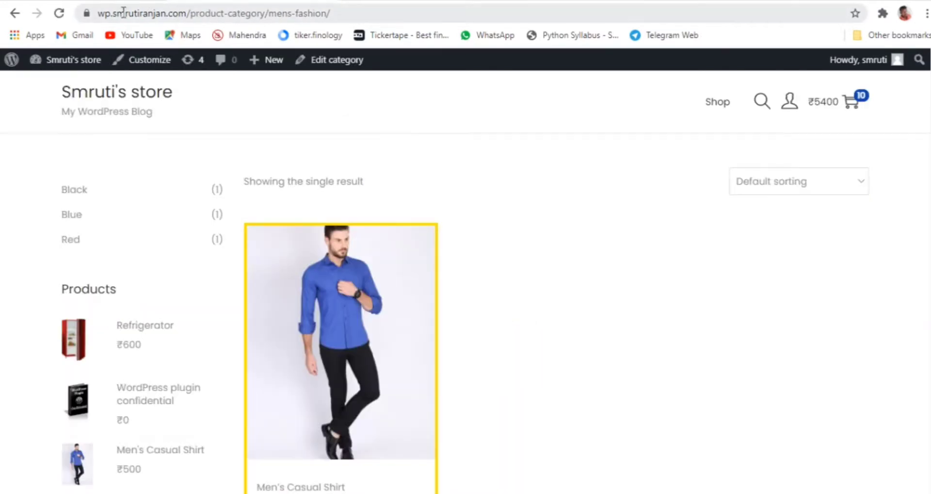
left_click(307, 14)
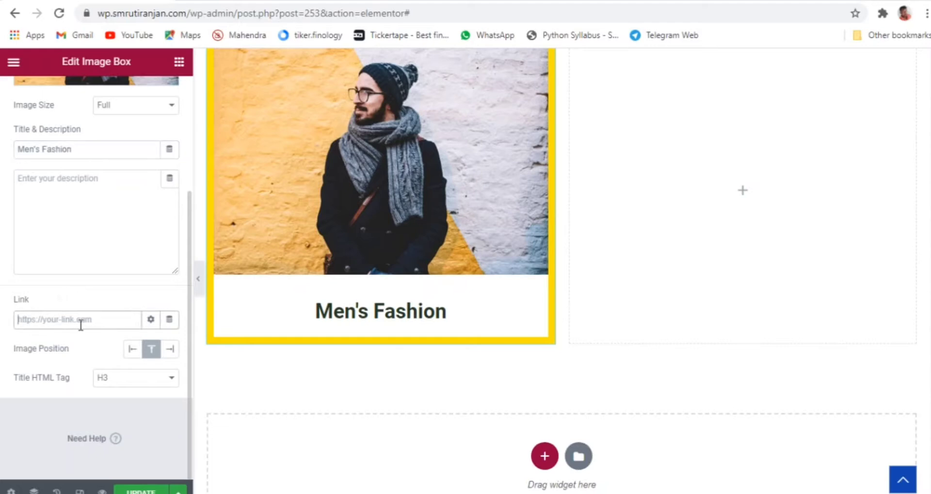
- Paste the storefront's product-category/mens-fashion/ address as the Men's Fashion image box link
key("ctrl+v")
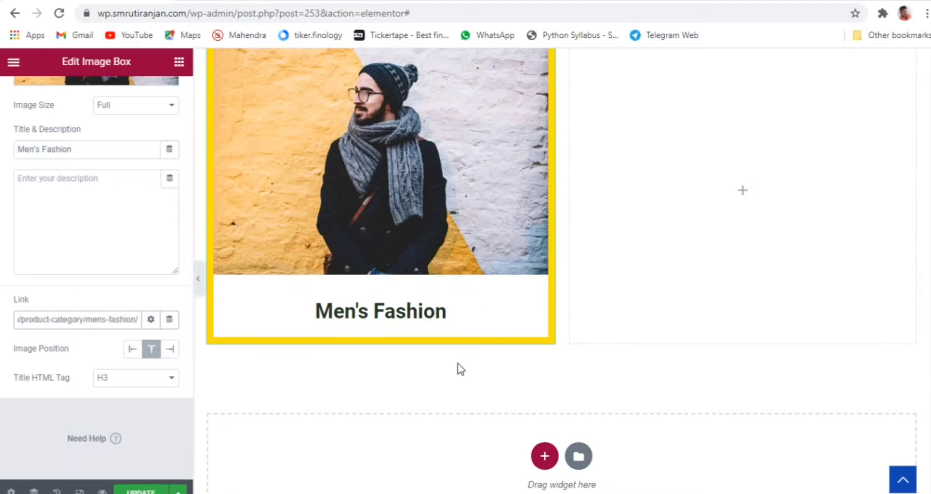
scroll(460, 369, "up", 1)
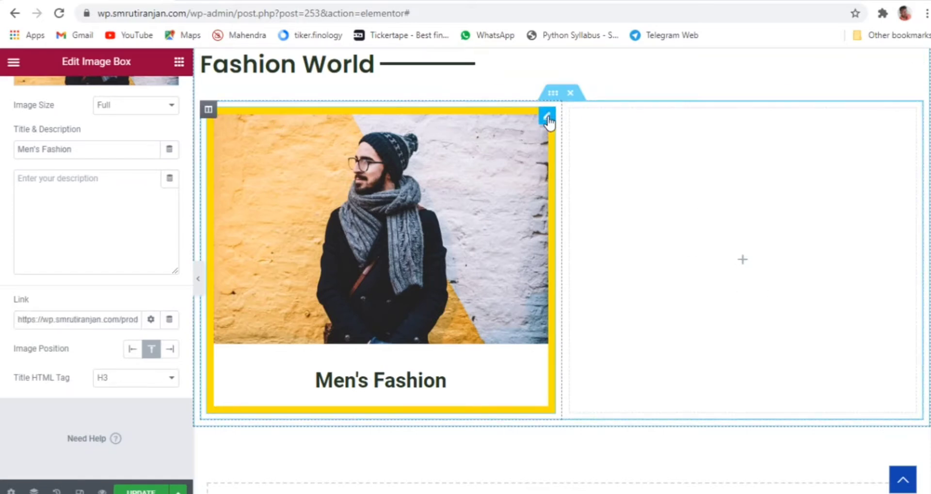
- Copy the Men's Fashion image box into the empty right column and begin replacing its image
right_click(549, 120)
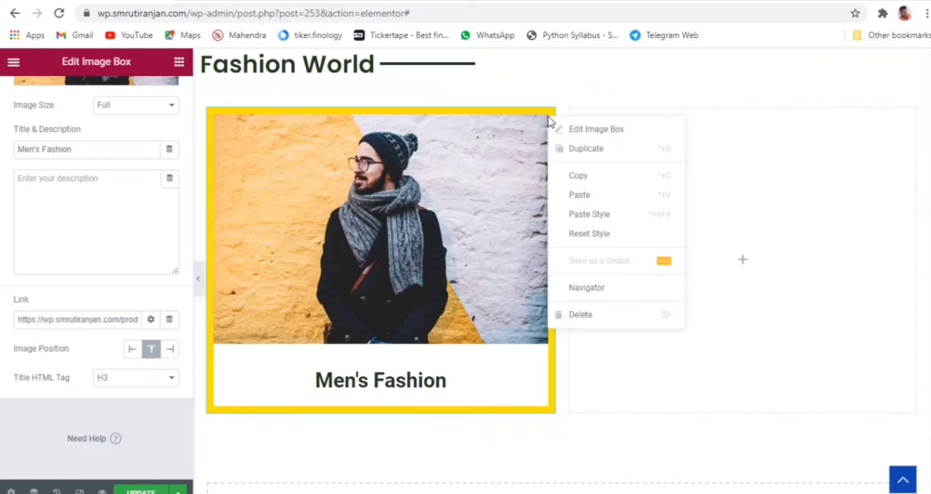
left_click(585, 176)
right_click(773, 182)
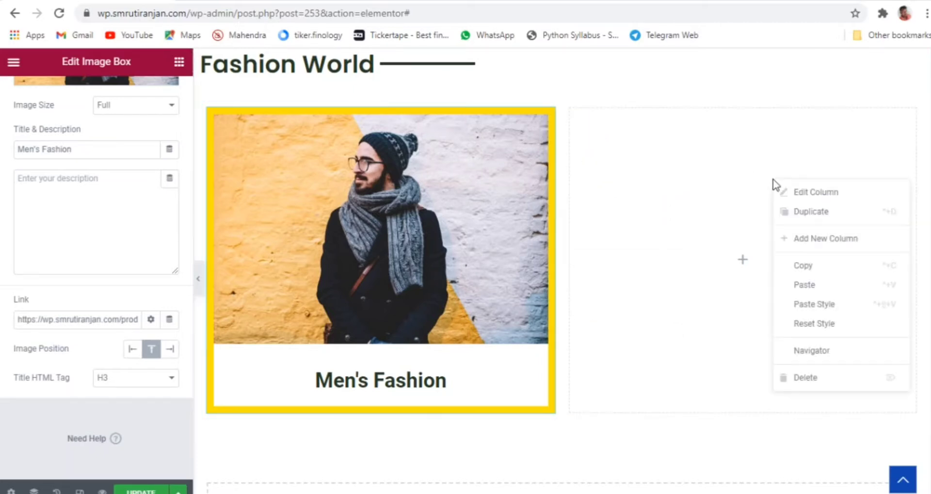
left_click(809, 285)
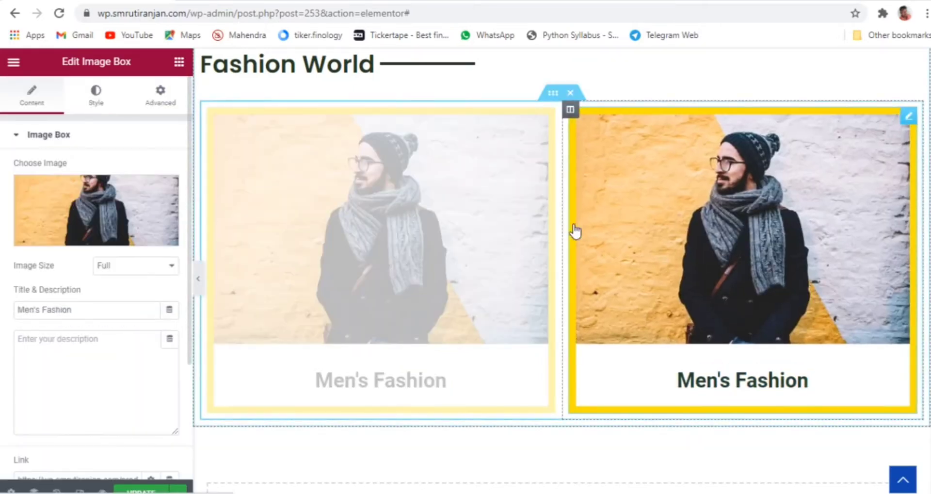
left_click(76, 201)
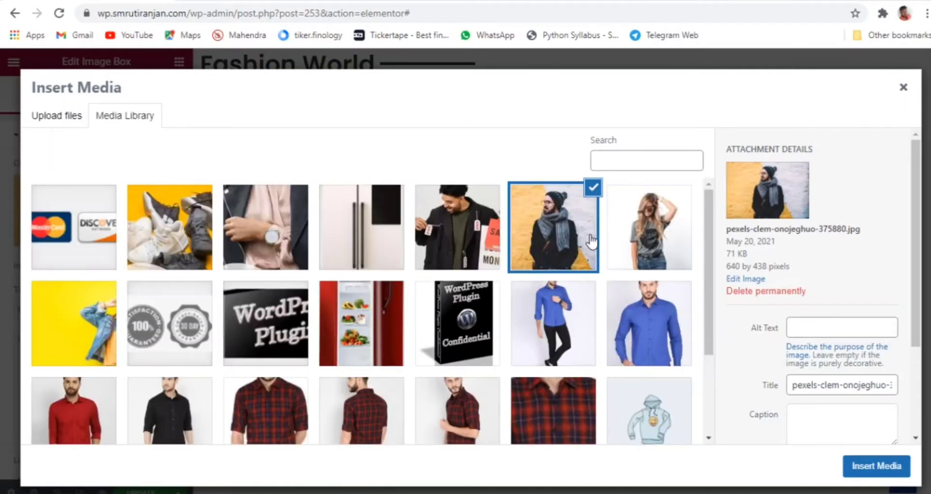
- Insert the woman in a grey T-shirt photo, retitle the box Women's Fashion, and preview the page
left_click(671, 214)
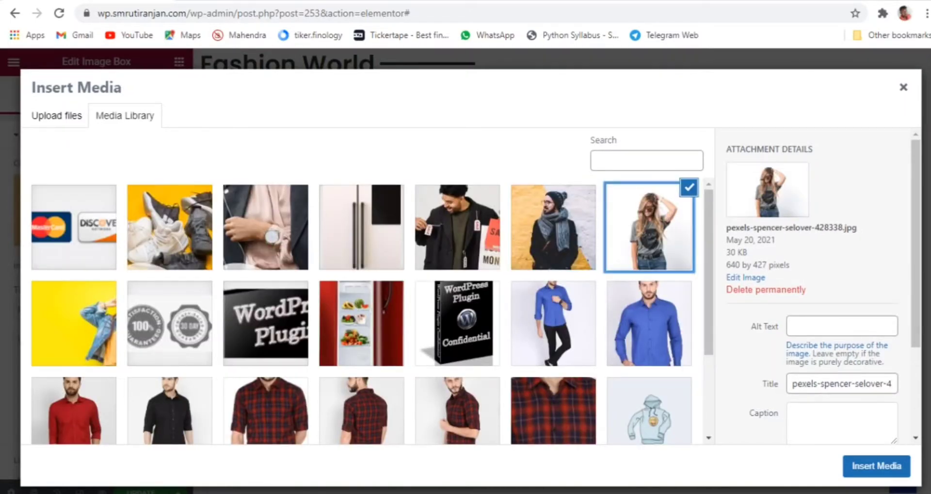
left_click(894, 466)
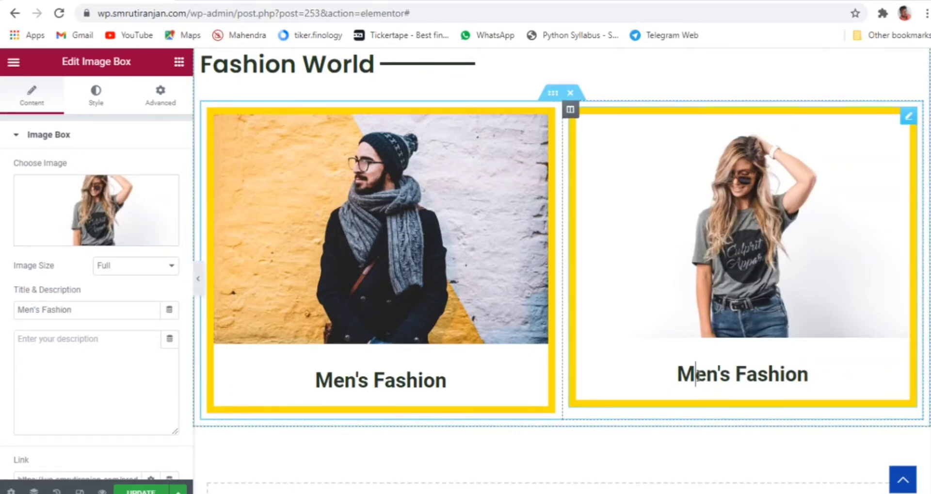
key("BackSpace")
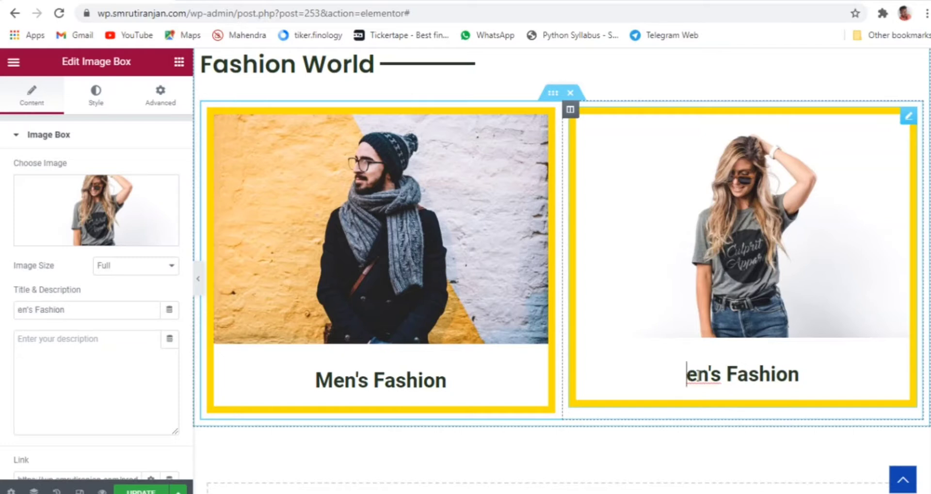
type("Wo")
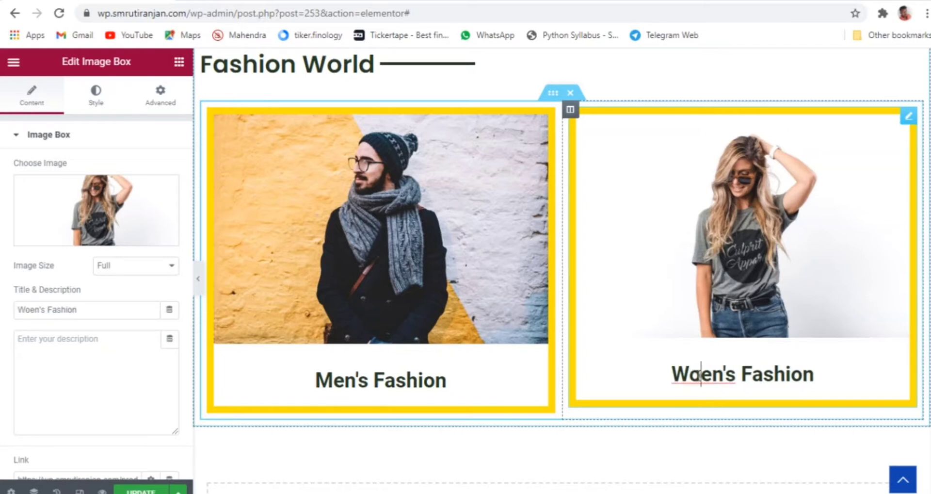
type("m")
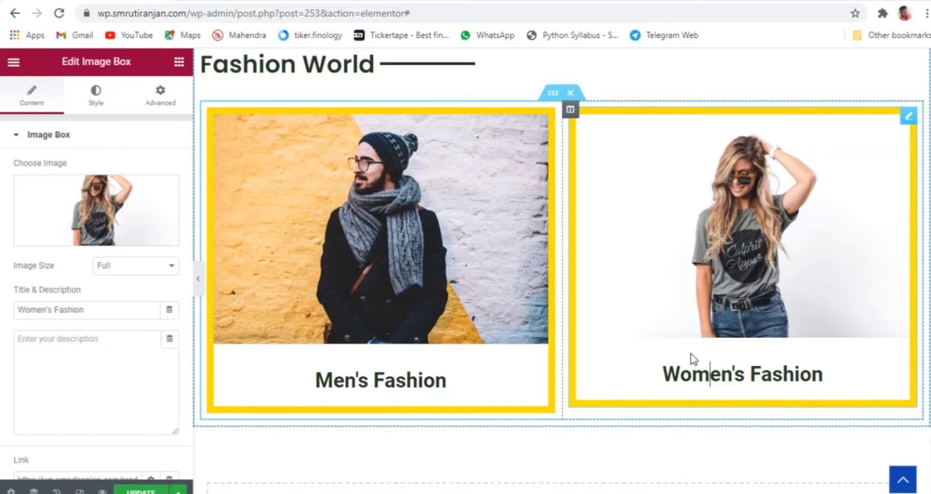
left_click(201, 281)
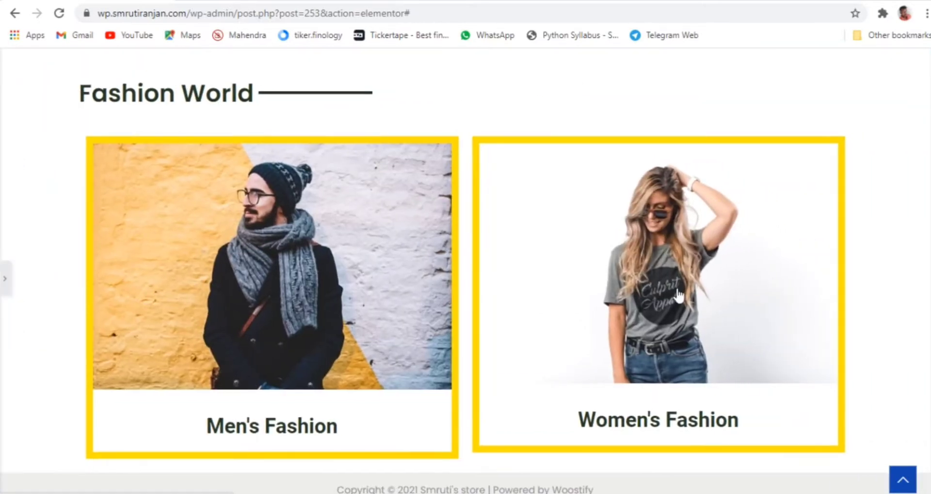
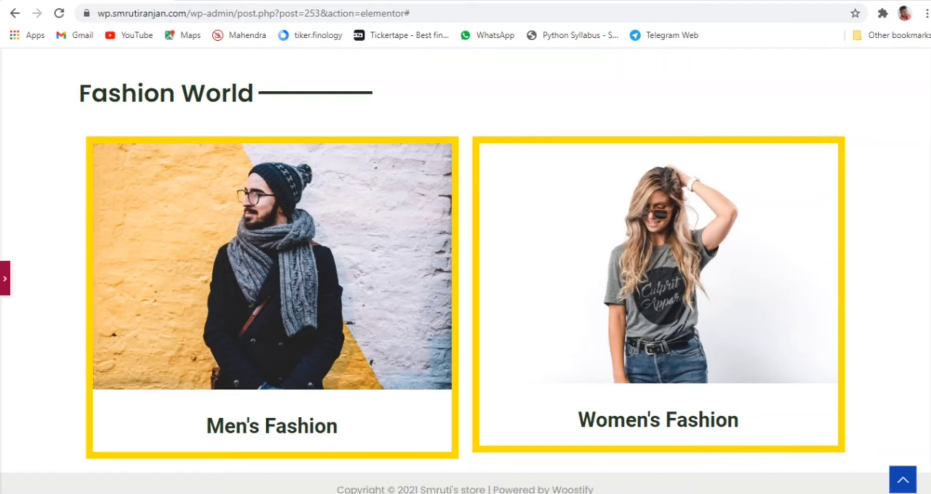
- Increase the Women's Fashion image box's image spacing from 15 to 24 and preview
left_click(5, 278)
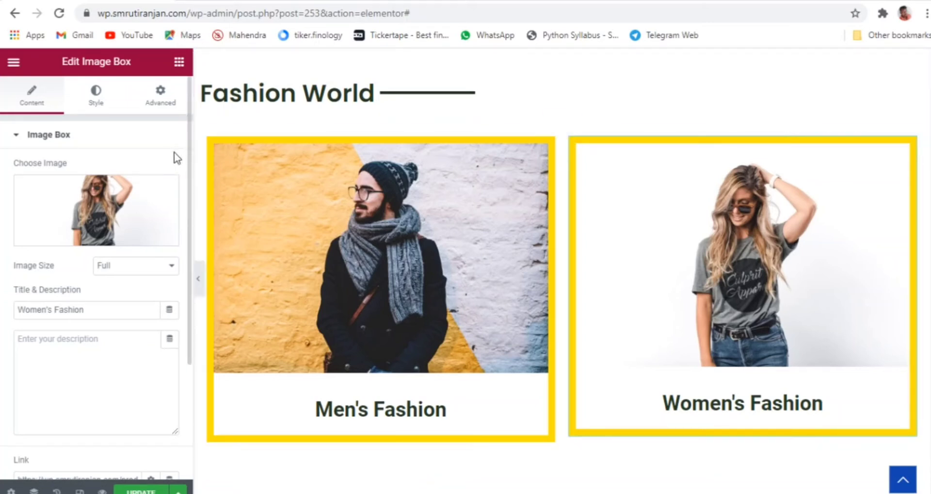
left_click(95, 102)
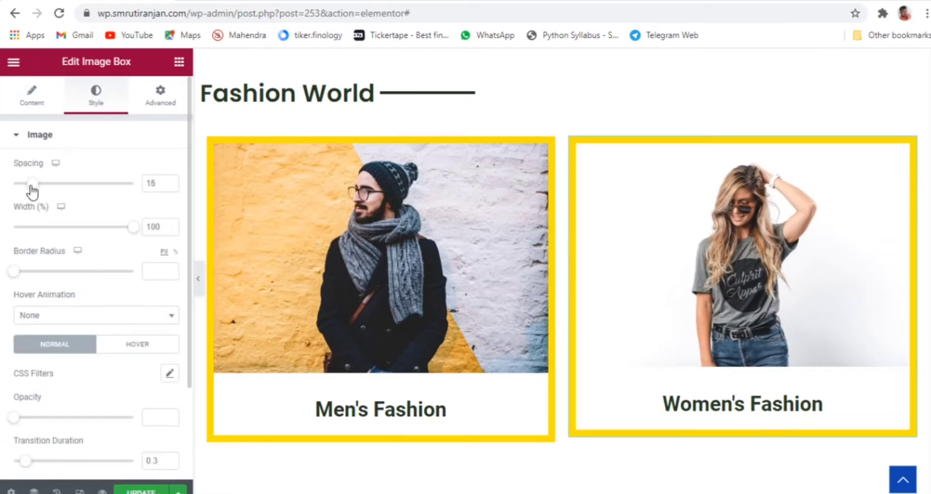
left_click_drag(32, 192, 41, 194)
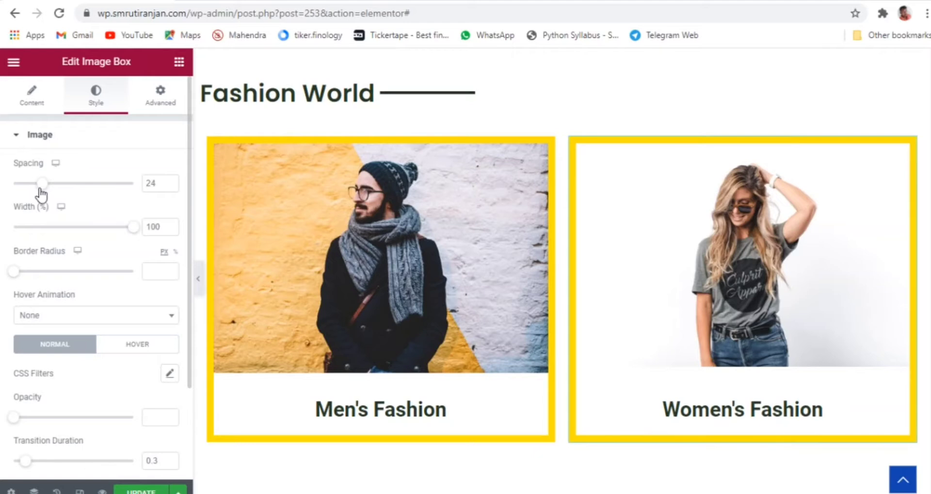
left_click(198, 279)
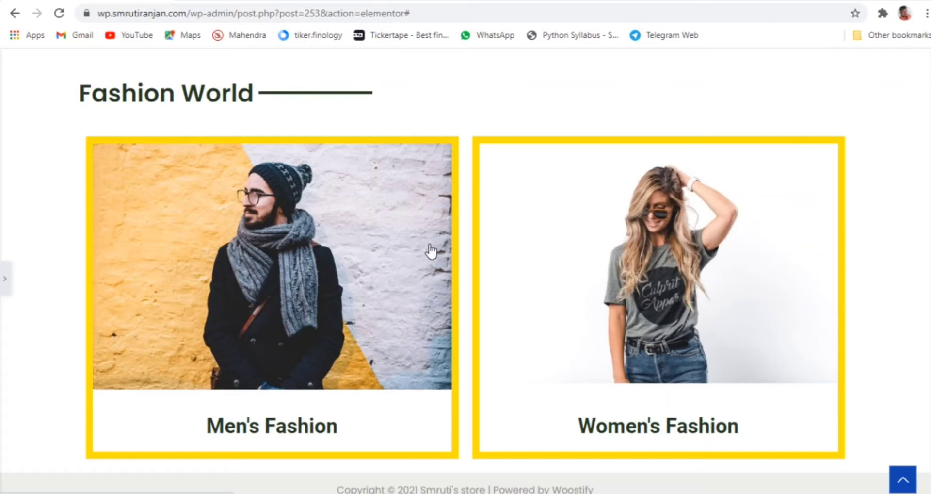
- Duplicate the Fashion World section
left_click(5, 278)
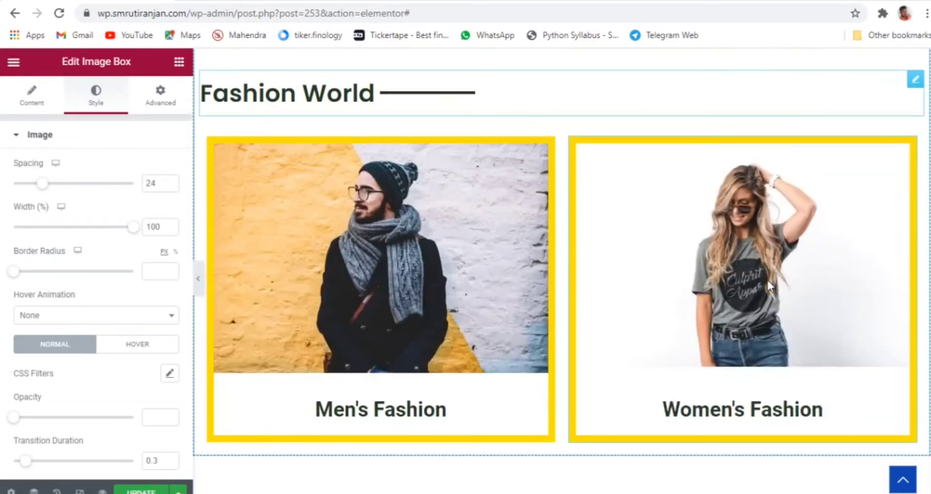
scroll(767, 278, "down", 4)
scroll(679, 301, "up", 1)
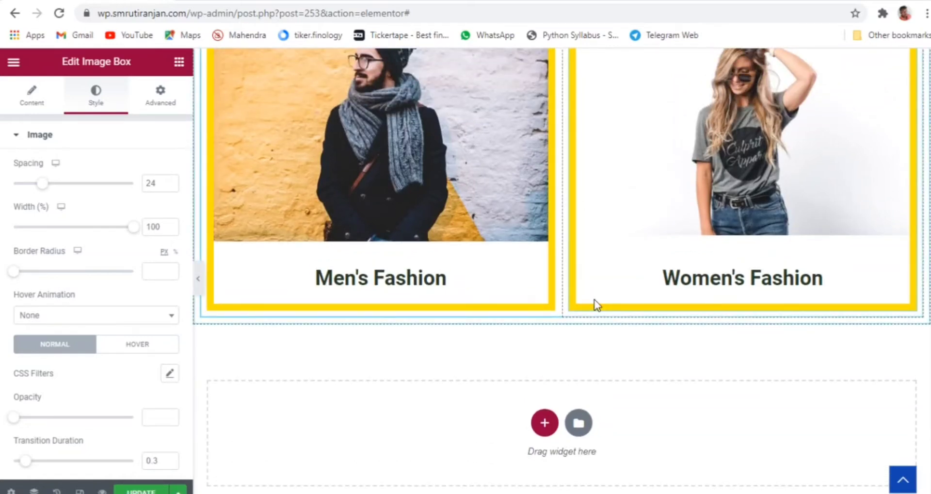
scroll(597, 304, "up", 5)
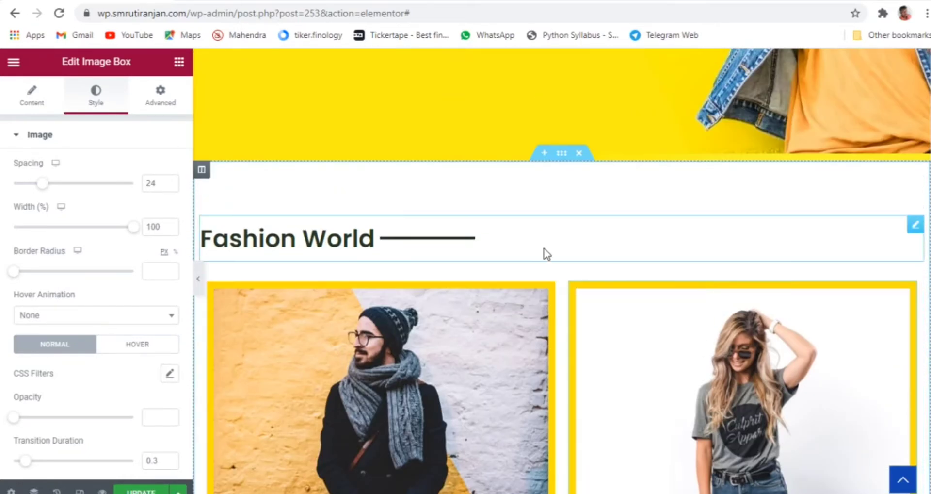
right_click(562, 153)
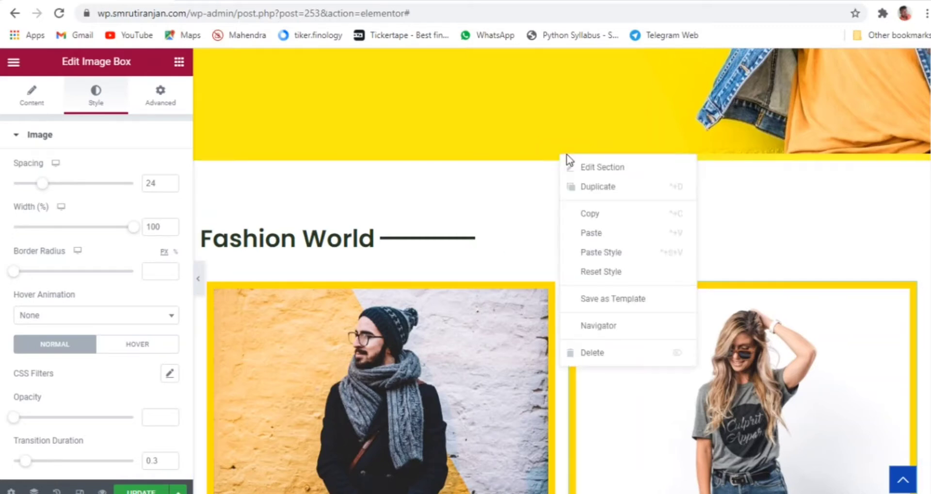
left_click(598, 188)
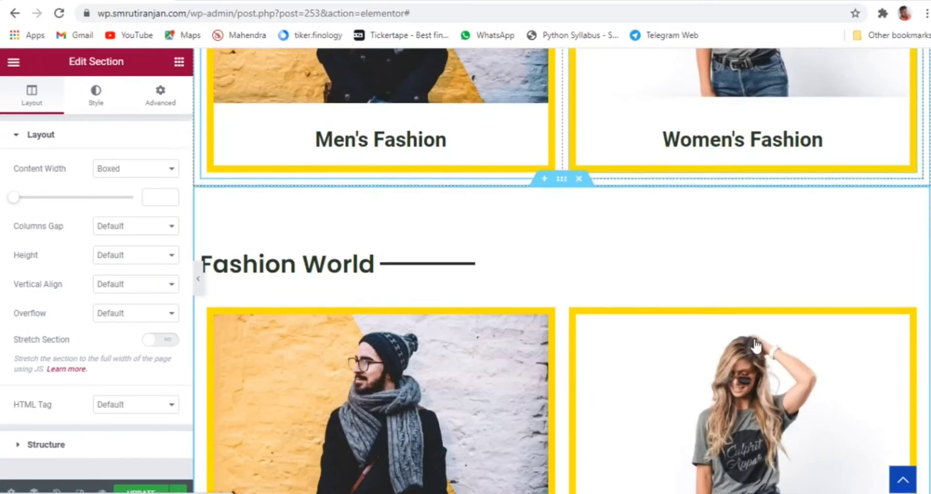
- Change the copied divider heading's text to 'Categories' and preview the page
left_click(598, 271)
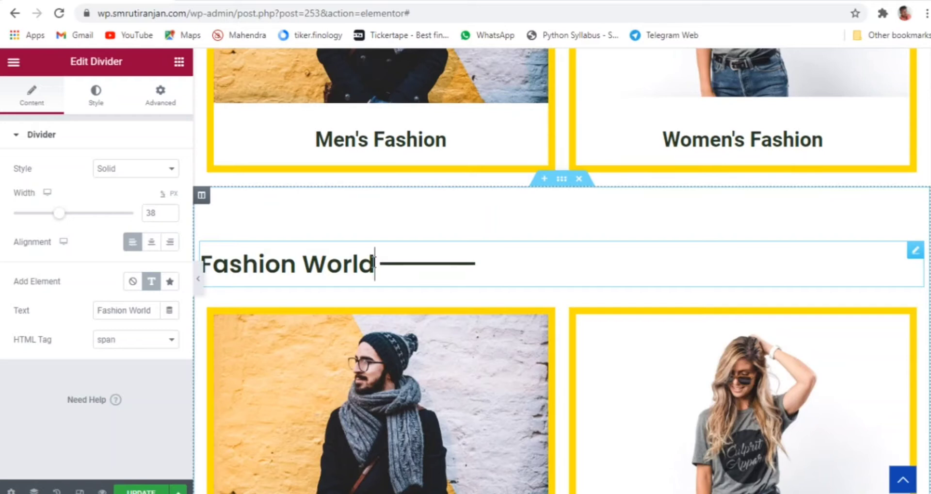
key("BackSpace")
key("BackSpace")
key("BackSpace")
key("BackSpace")
key("BackSpace")
key("BackSpace")
key("BackSpace")
key("BackSpace")
key("BackSpace")
key("BackSpace")
key("BackSpace")
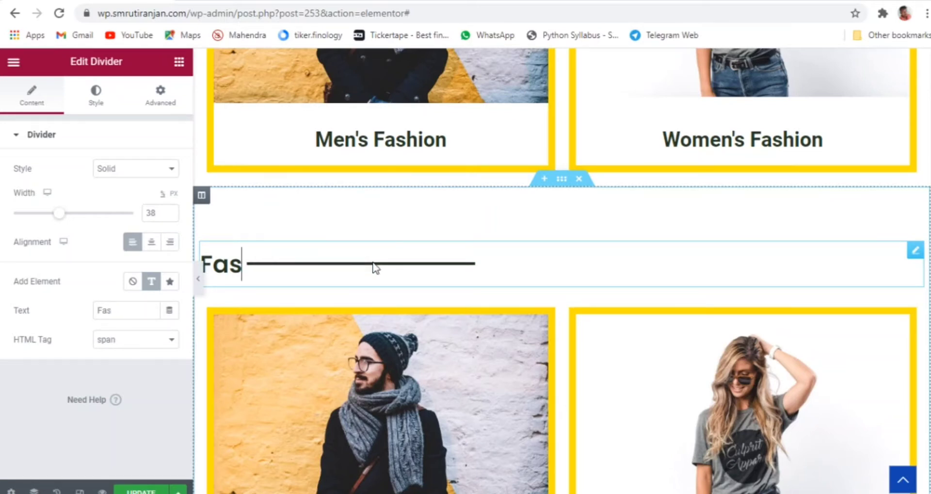
key("BackSpace")
key("BackSpace")
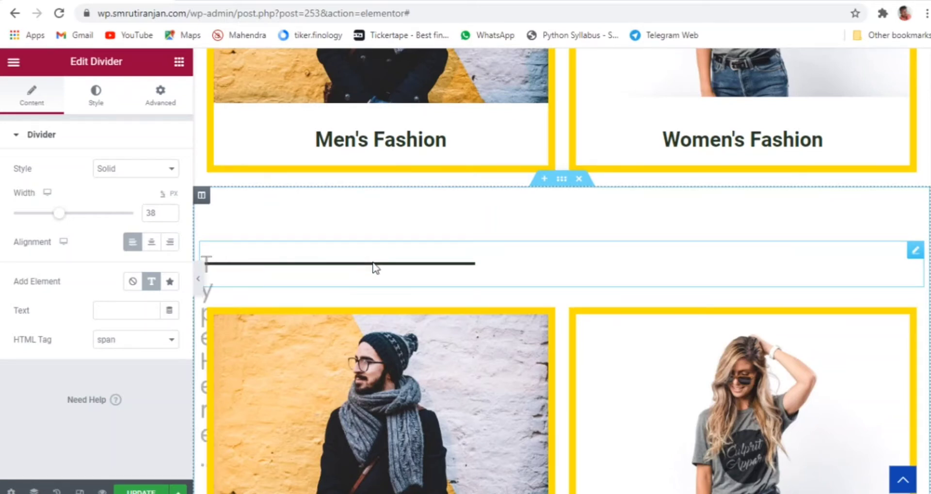
type("Cata")
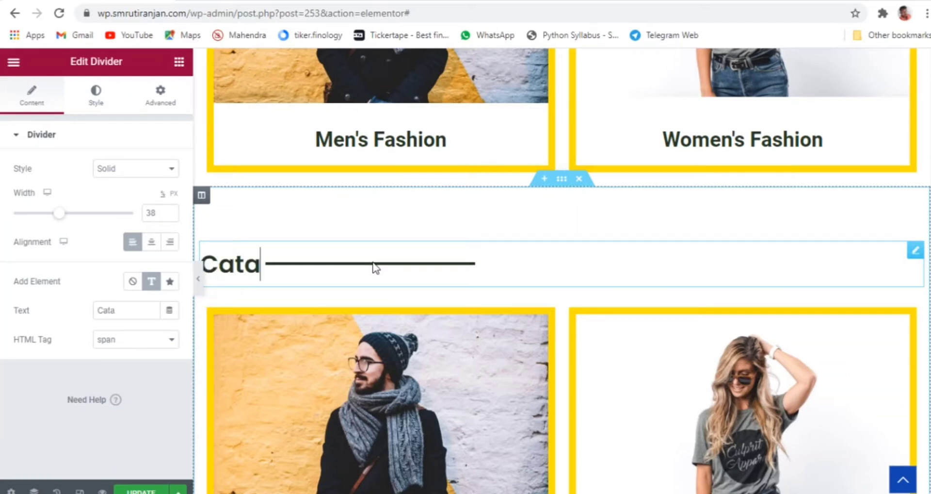
key("BackSpace")
type("egor")
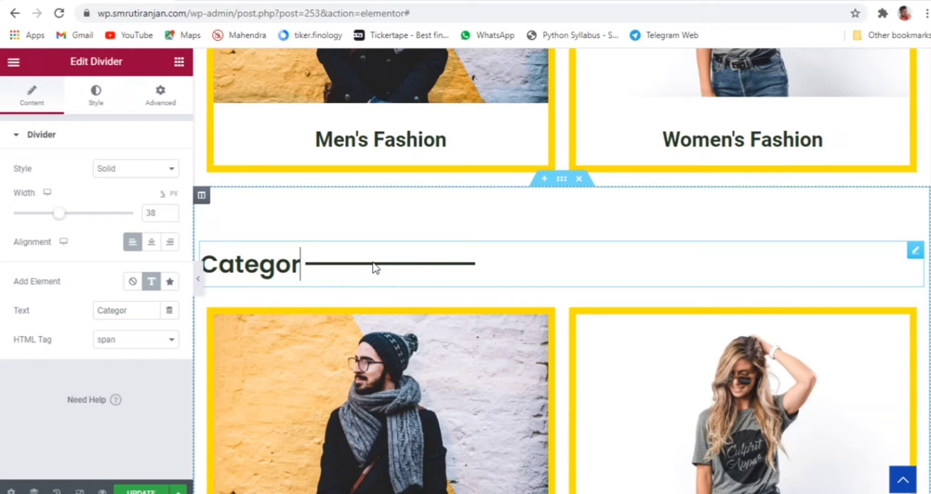
type("ies")
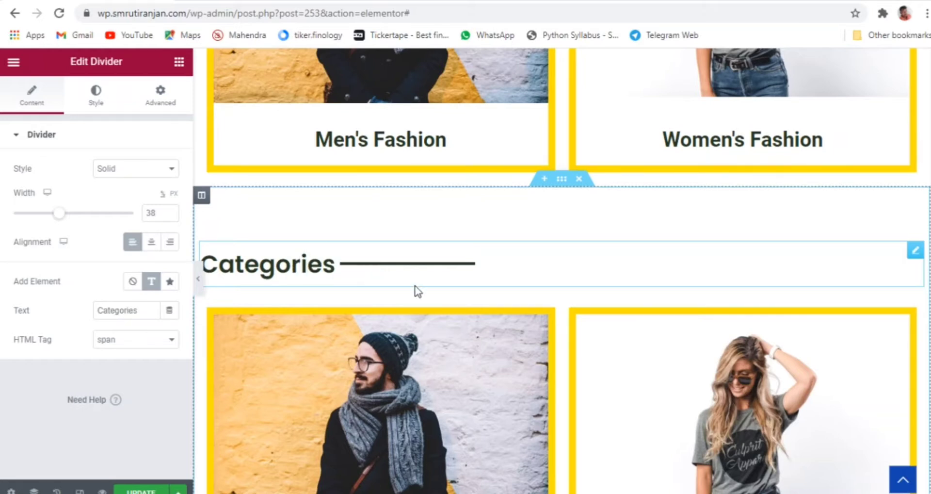
left_click(199, 279)
- Delete the duplicated Men's/Women's Fashion card row under the Categories heading
scroll(571, 328, "down", 4)
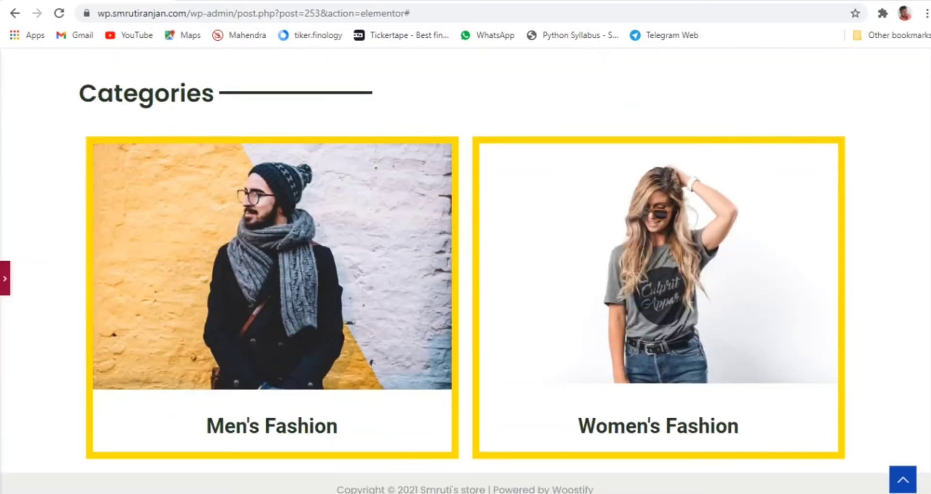
key("ctrl+p")
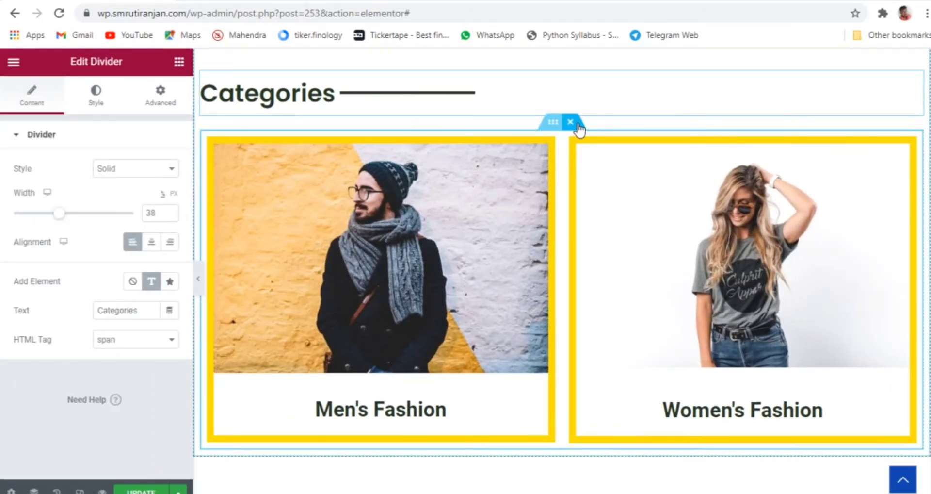
left_click(577, 123)
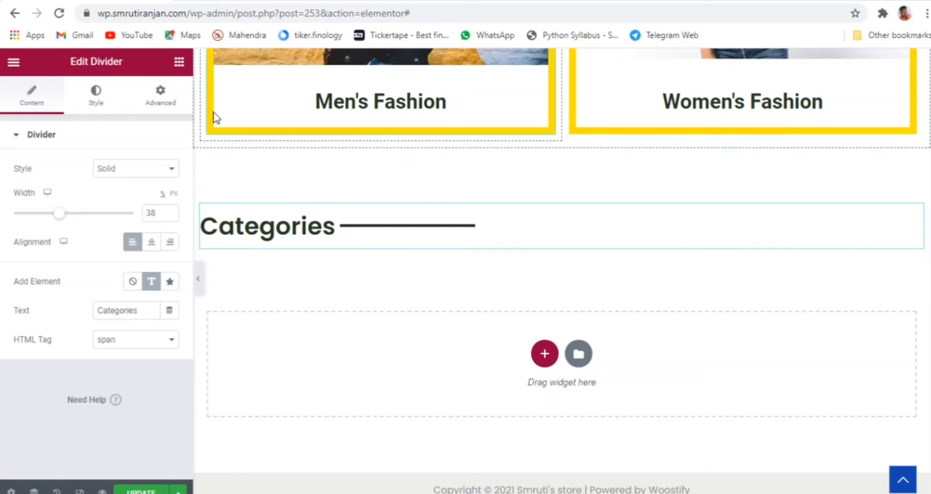
- Place an inner section under Categories and add a third column to it
left_click(179, 62)
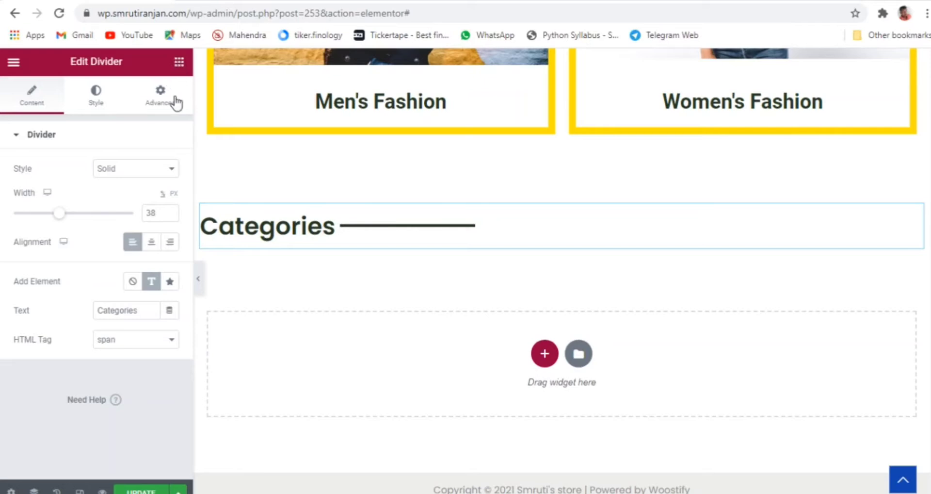
left_click_drag(46, 210, 443, 245)
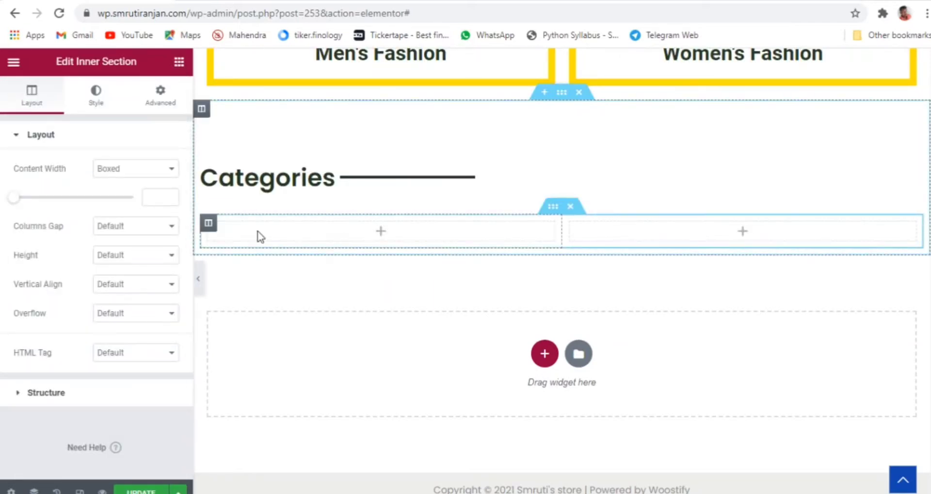
right_click(212, 223)
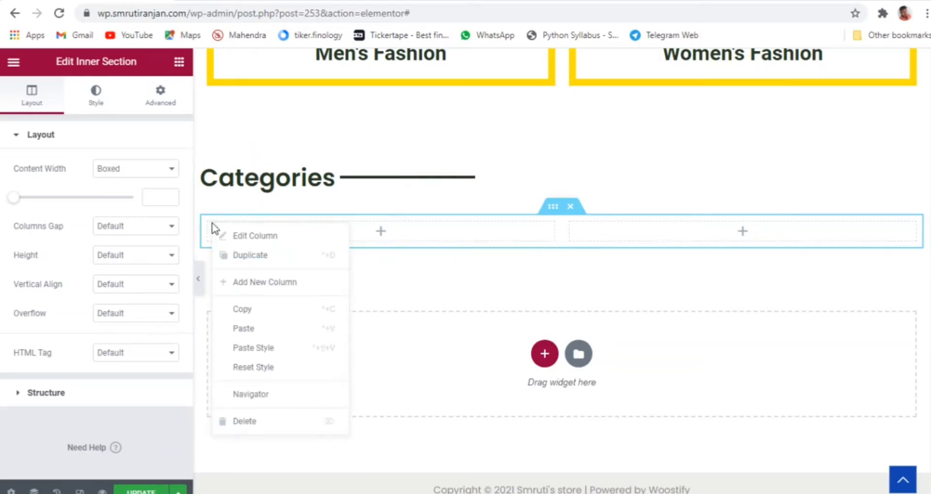
left_click(253, 286)
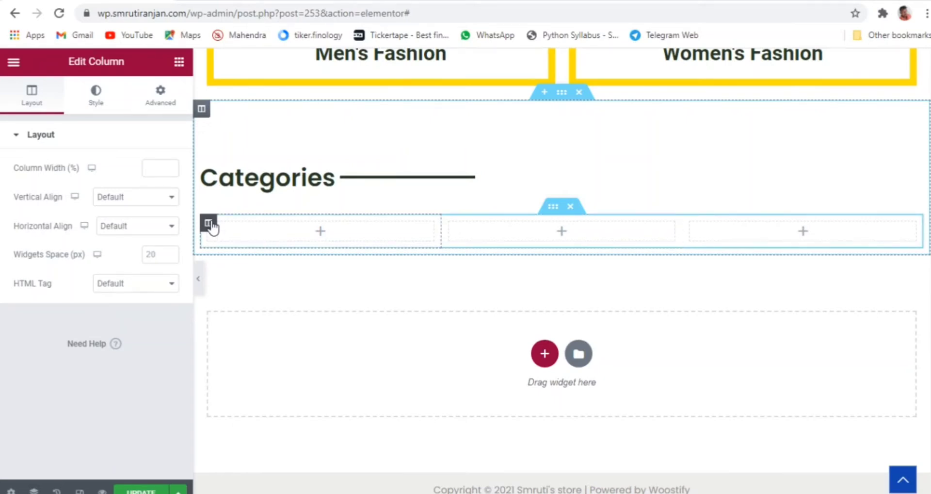
- Set the middle column's width to 25% and preview the layout
left_click(160, 168)
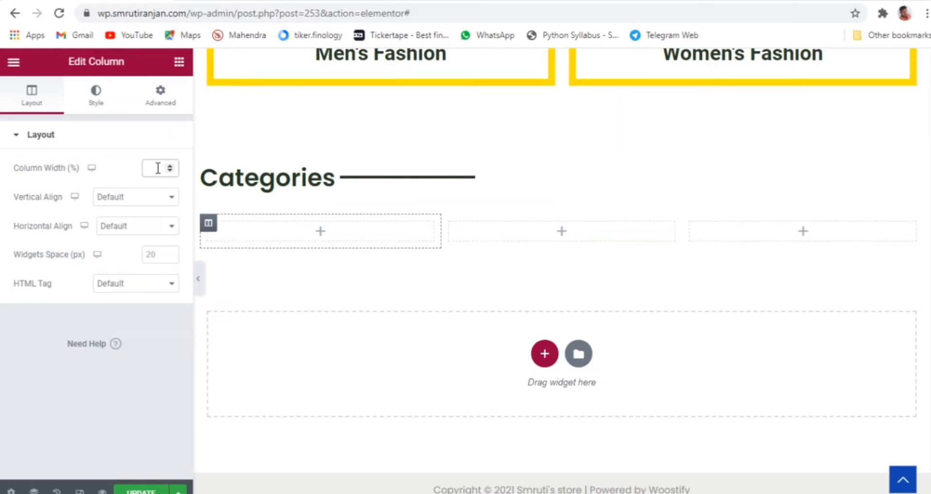
type("4")
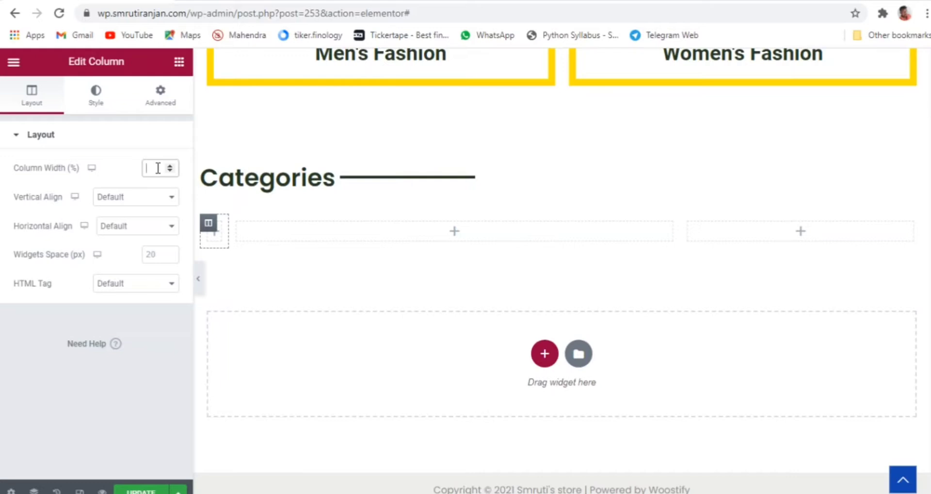
type("50")
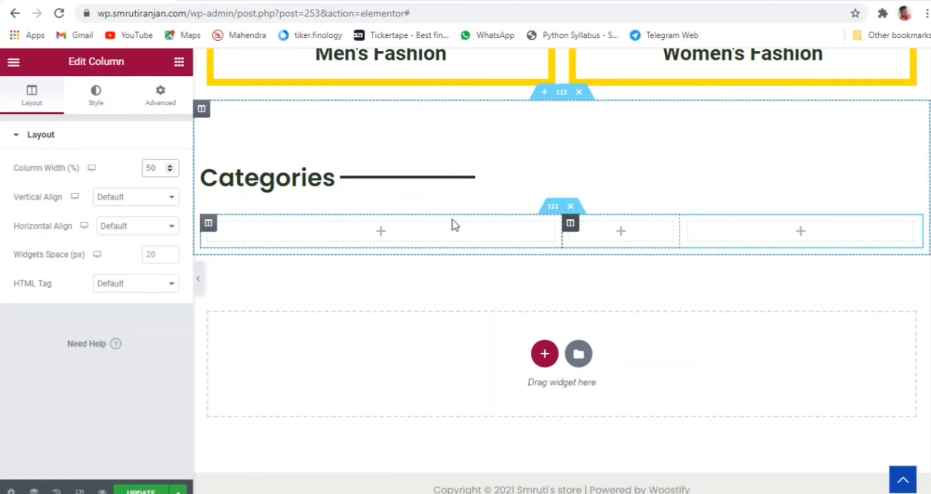
double_click(162, 168)
type("25")
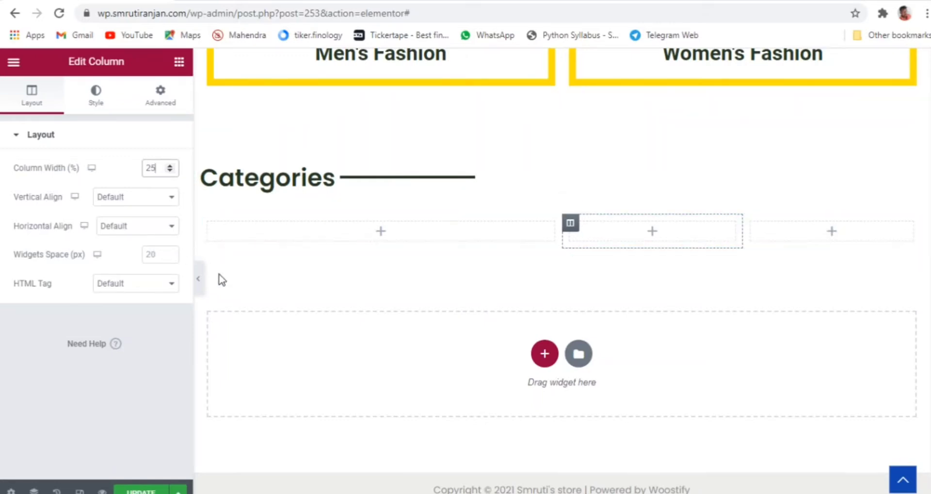
left_click(201, 288)
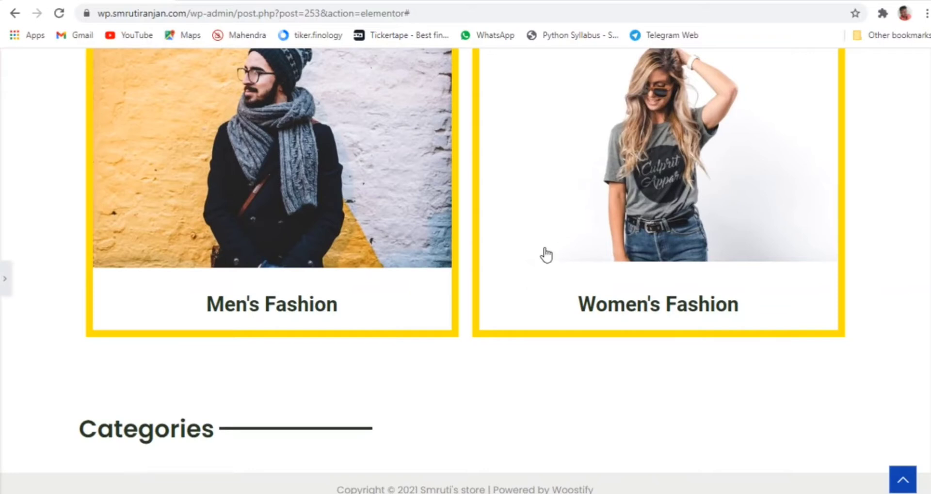
left_click(5, 278)
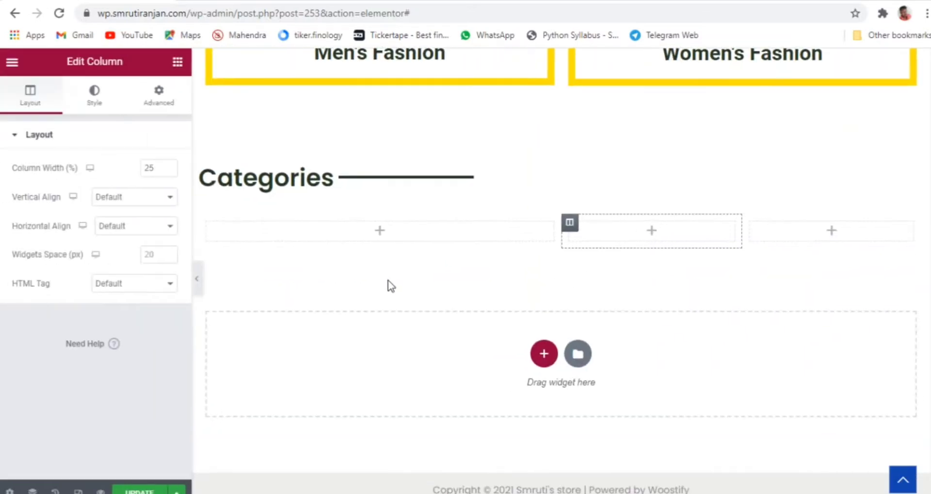
- Drop an Image widget into the first Categories column with the Clothes photo
left_click(180, 62)
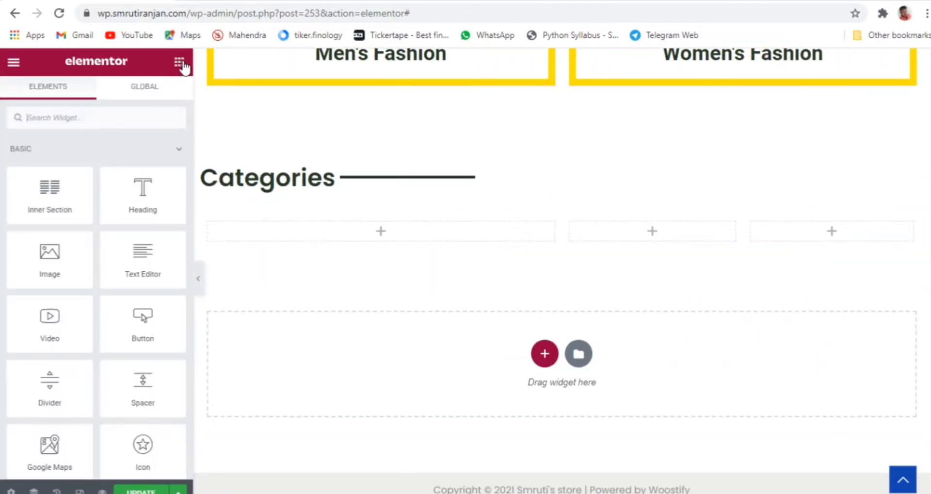
left_click_drag(44, 270, 358, 235)
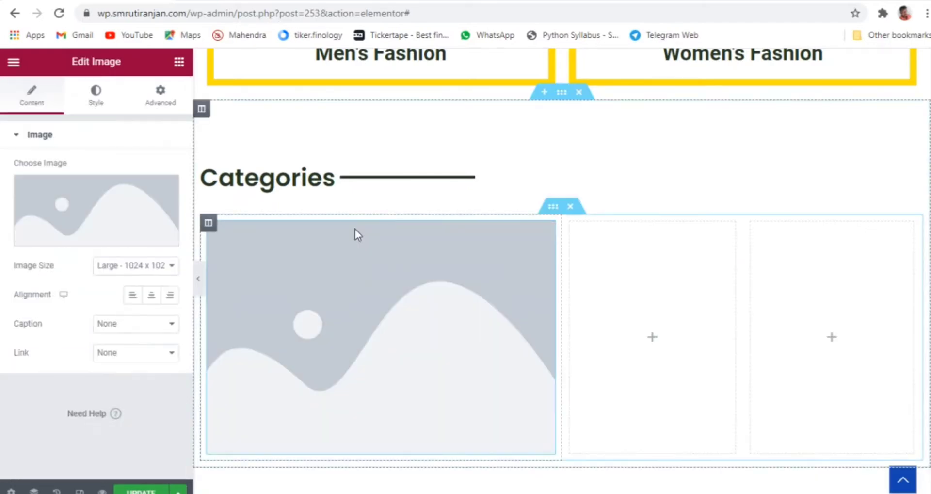
left_click(86, 214)
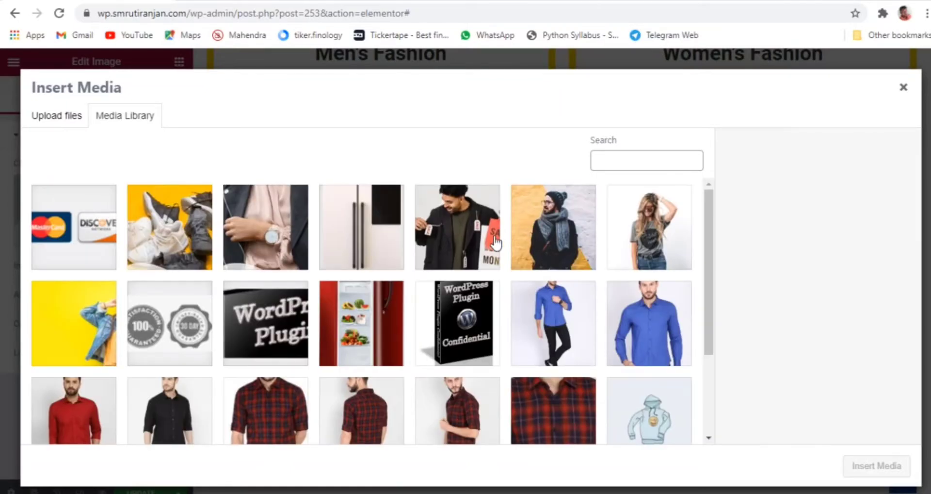
left_click(467, 243)
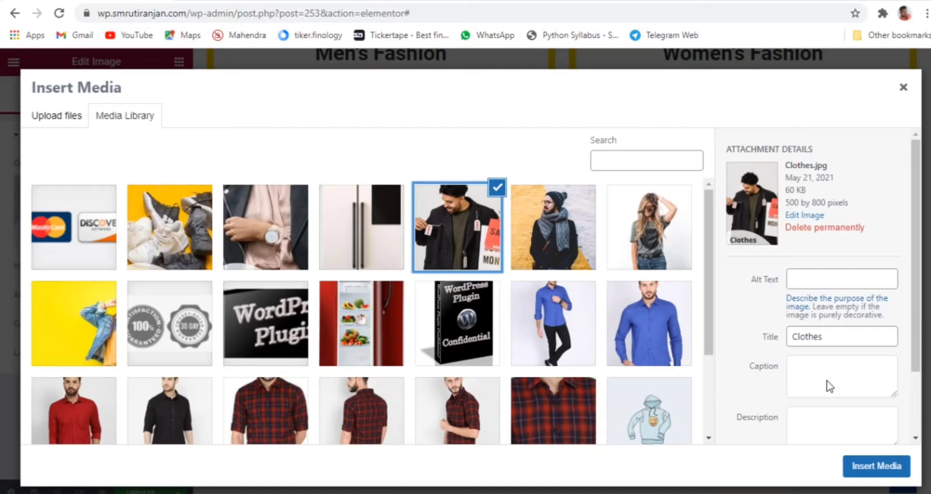
left_click(877, 465)
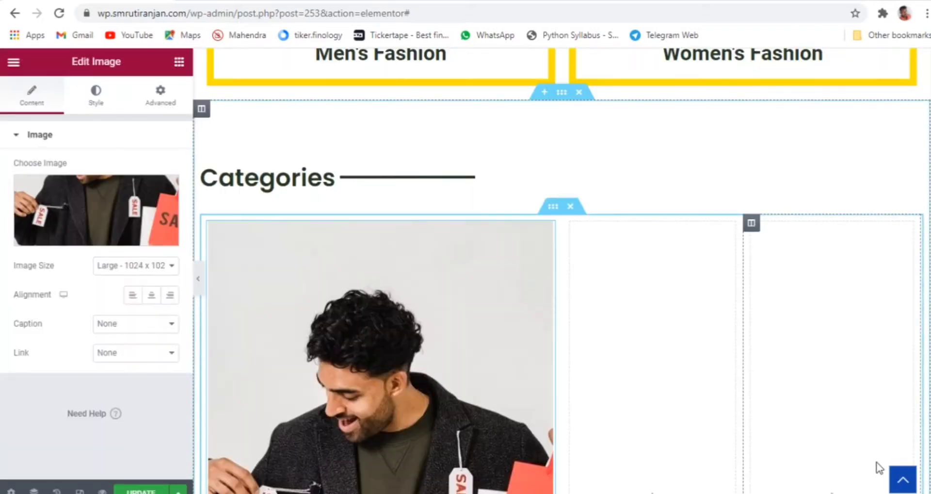
- Set the Clothes image's link to Custom URL
scroll(649, 390, "down", 8)
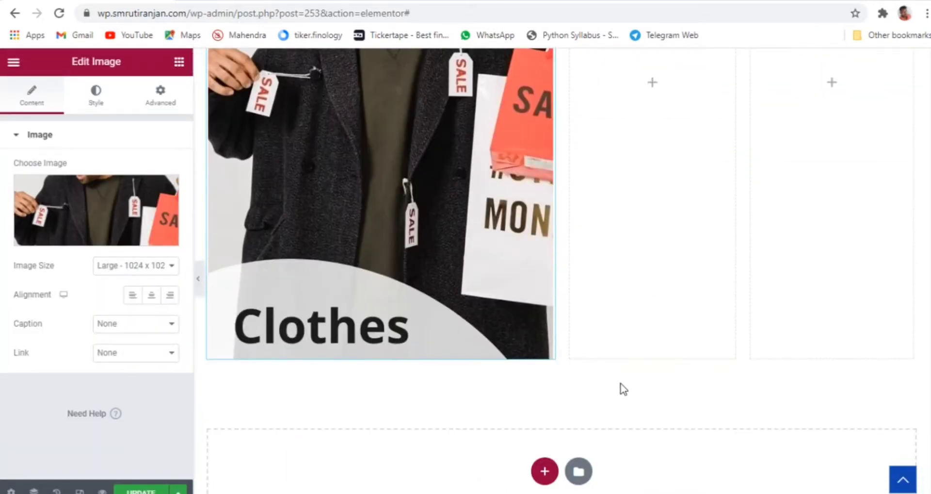
scroll(623, 388, "up", 8)
scroll(624, 387, "down", 4)
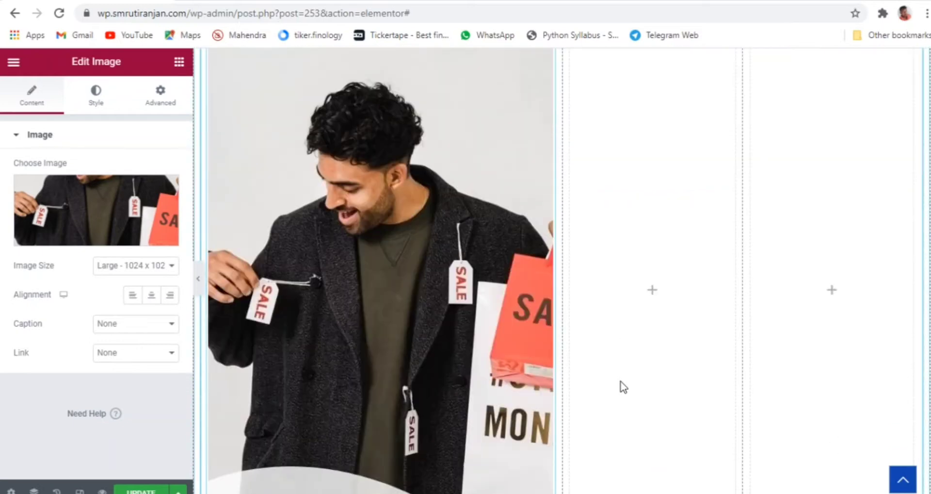
scroll(624, 387, "up", 3)
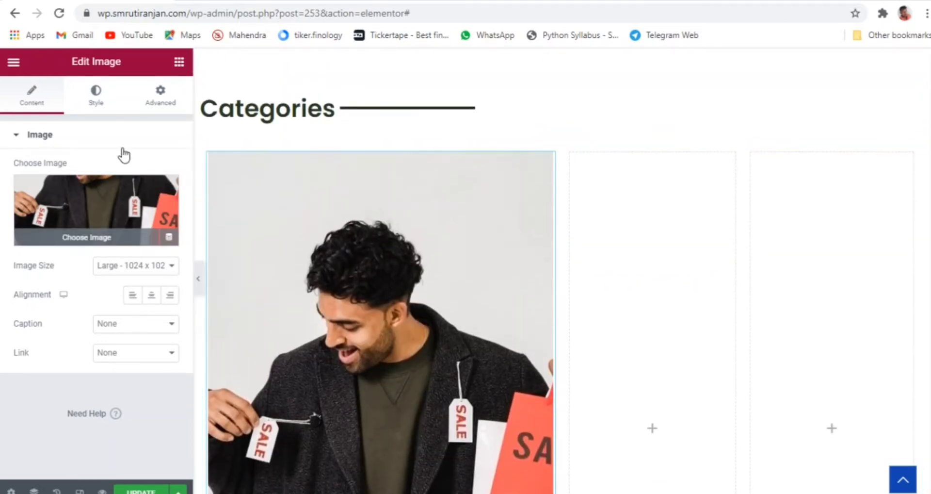
scroll(519, 301, "down", 3)
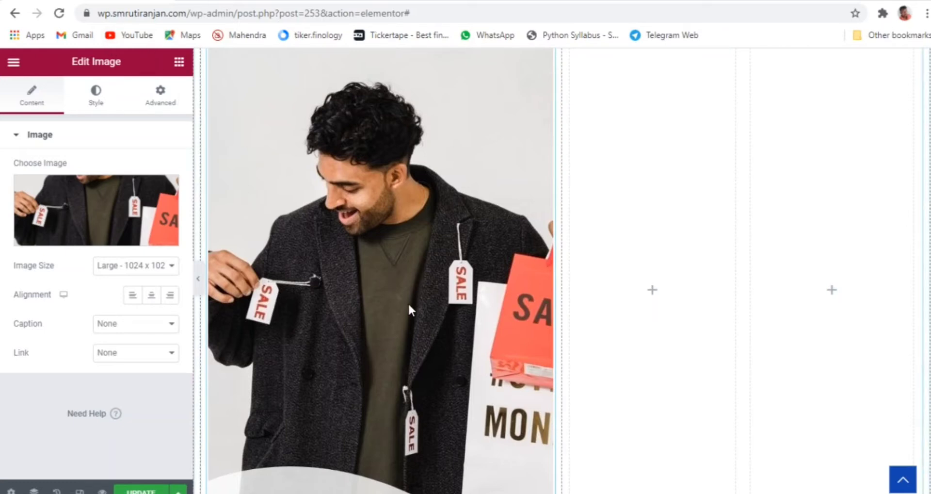
scroll(408, 302, "down", 6)
scroll(497, 358, "up", 6)
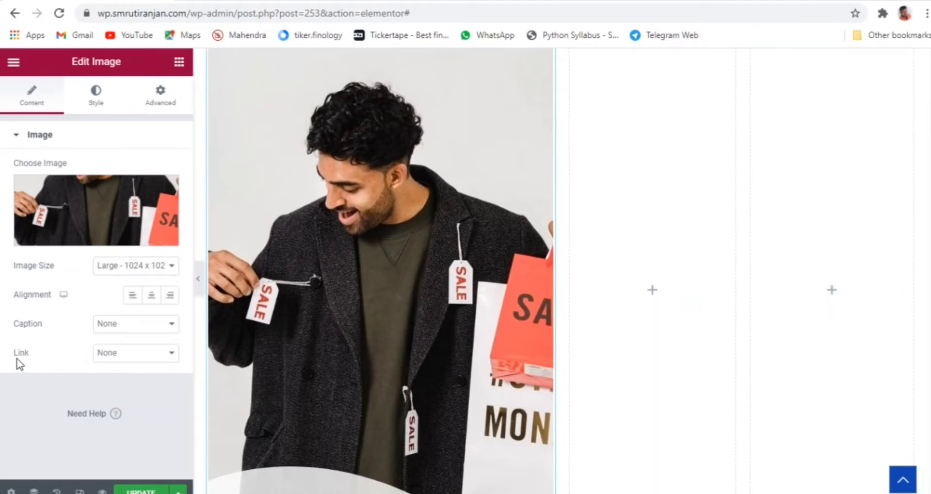
left_click(113, 361)
left_click(123, 390)
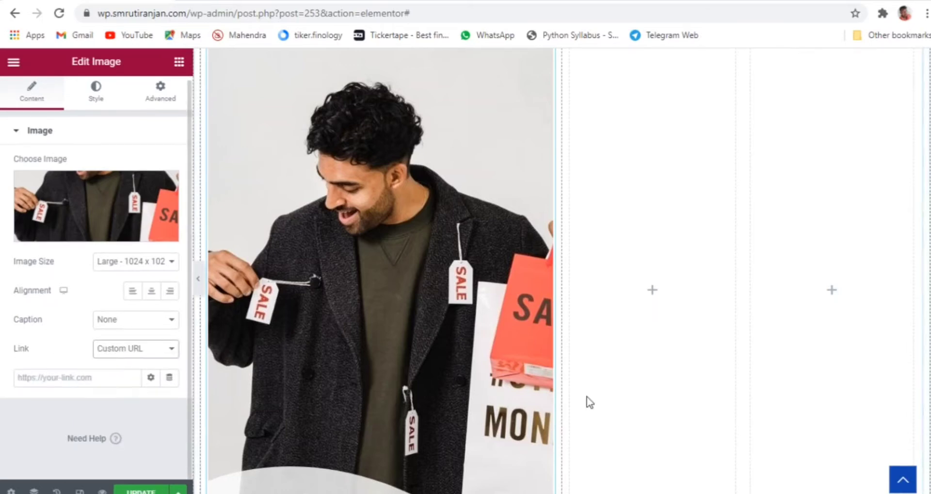
scroll(546, 392, "down", 4)
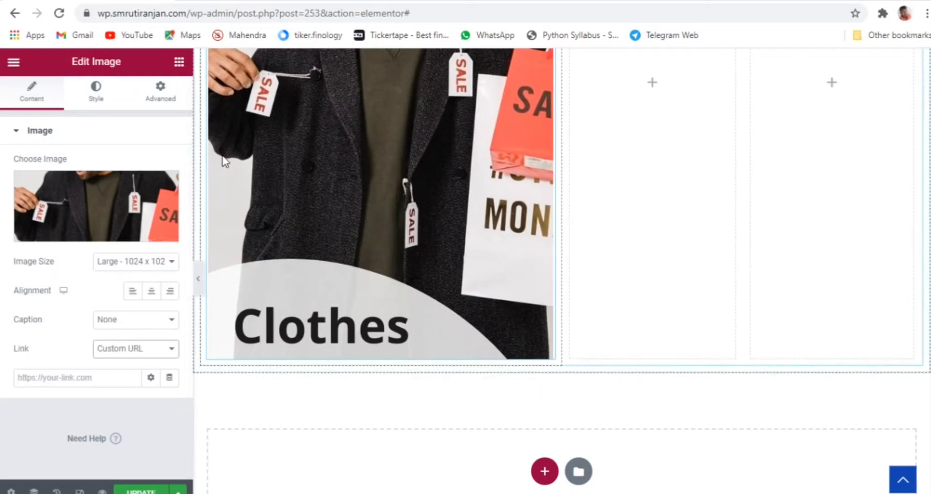
- Add an Image widget to the middle column and duplicate it below itself
left_click(180, 63)
scroll(307, 336, "up", 1)
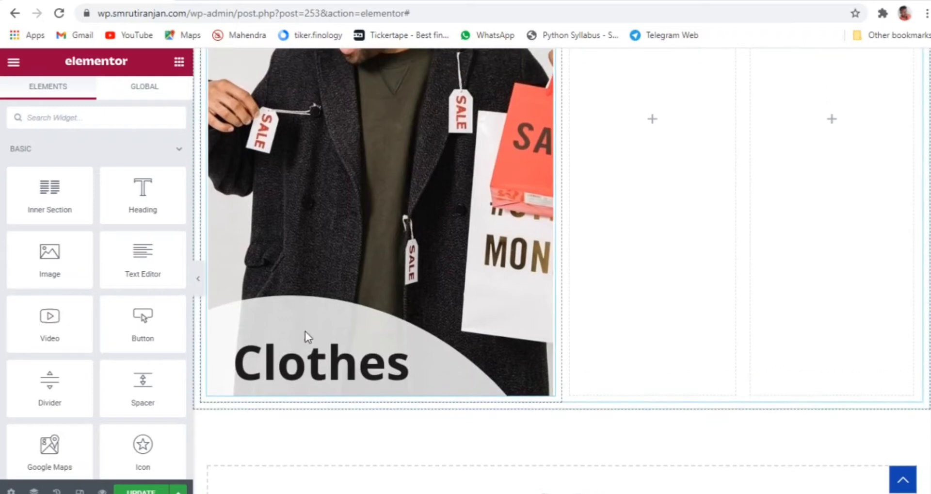
scroll(307, 336, "up", 2)
left_click_drag(64, 287, 656, 214)
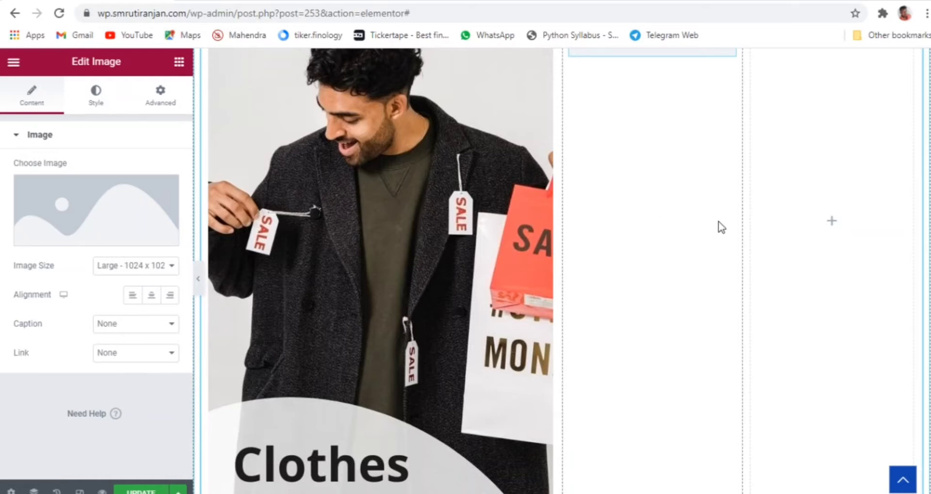
scroll(717, 224, "up", 4)
right_click(732, 173)
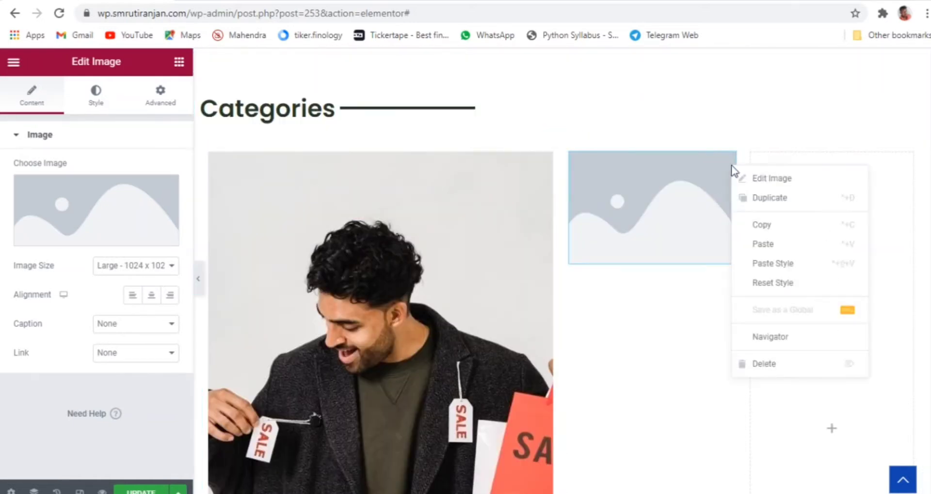
left_click(771, 198)
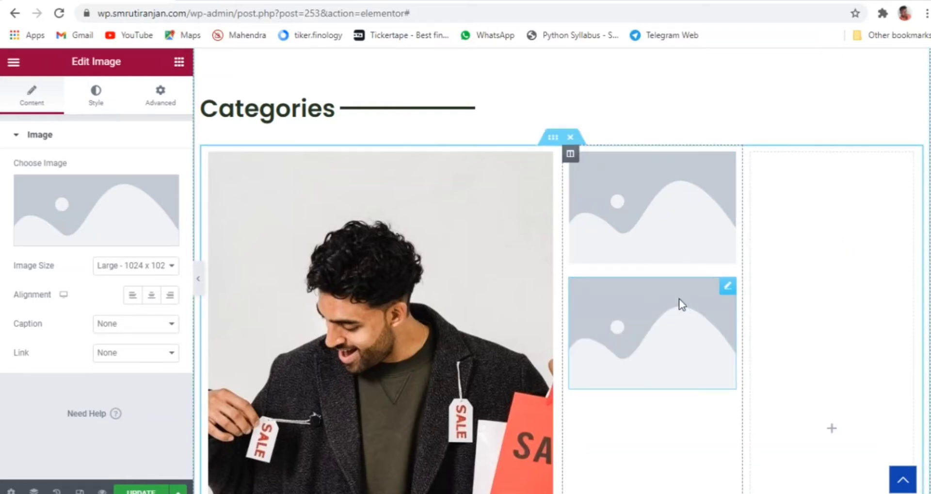
- Fill the upper middle image tile with the Shoes photo
mouse_move(663, 185)
left_click(727, 161)
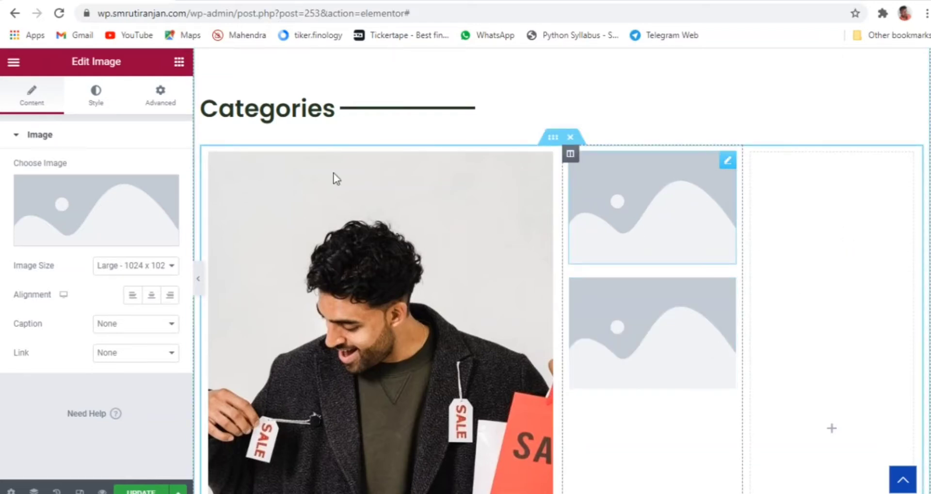
left_click(63, 208)
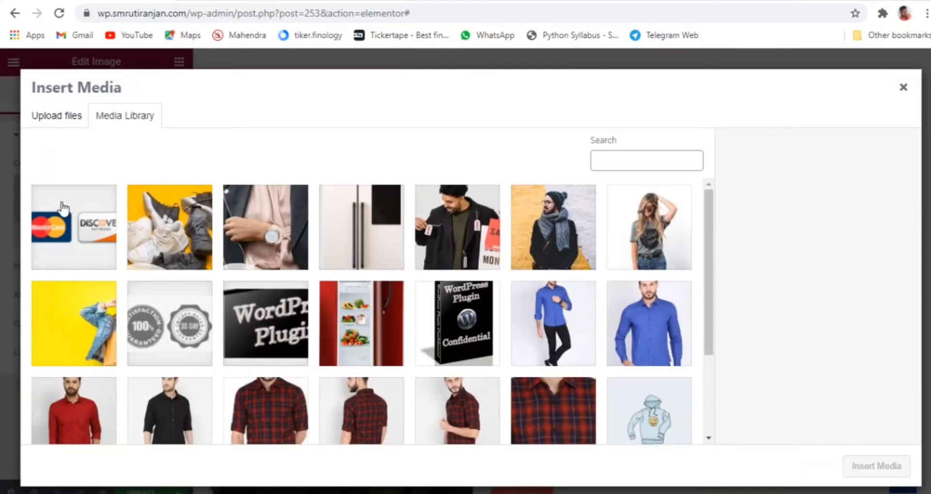
left_click(163, 228)
left_click(866, 464)
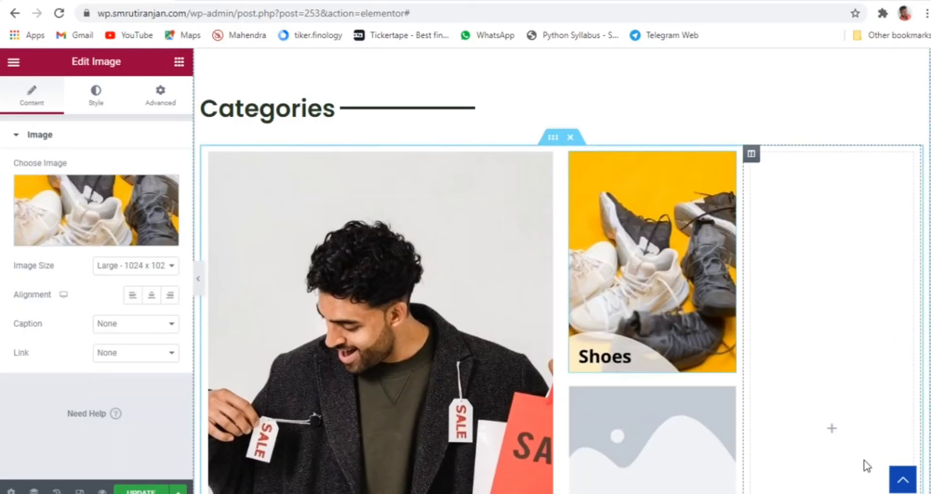
scroll(649, 308, "down", 3)
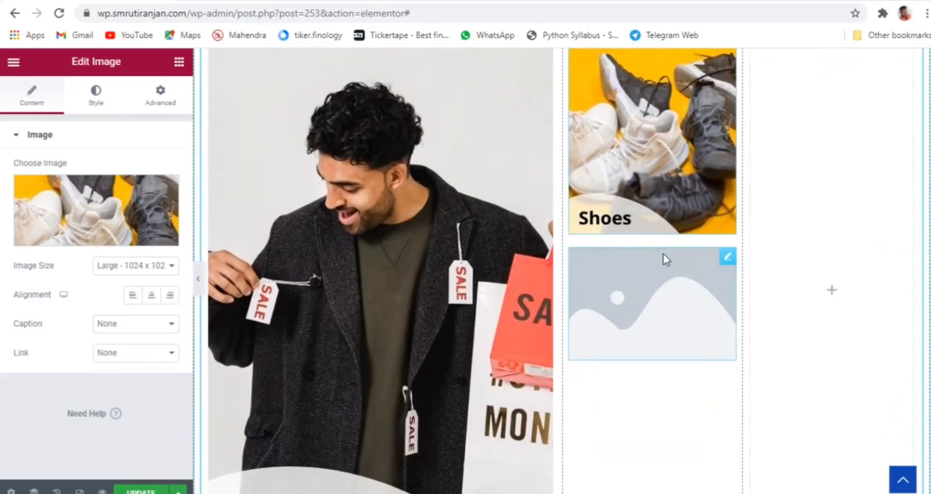
- Link the Shoes image to a Custom URL and insert the Watches photo below it
left_click(138, 356)
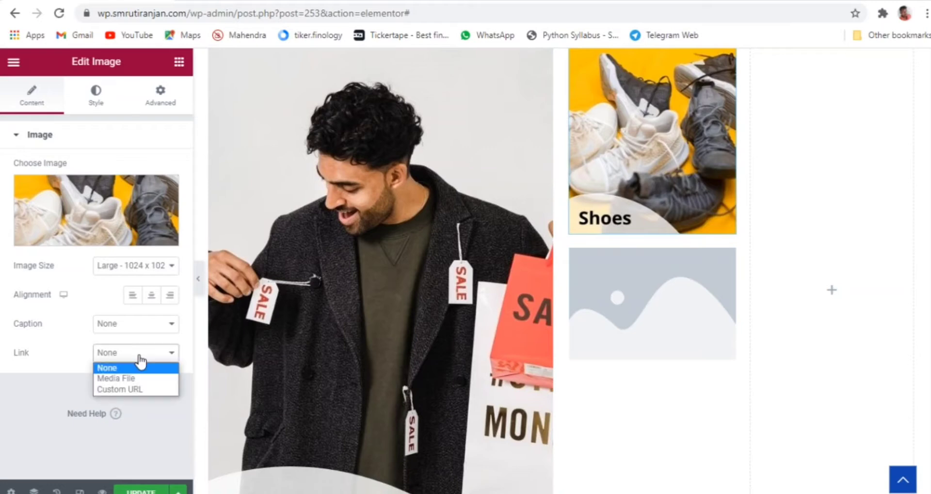
left_click(132, 394)
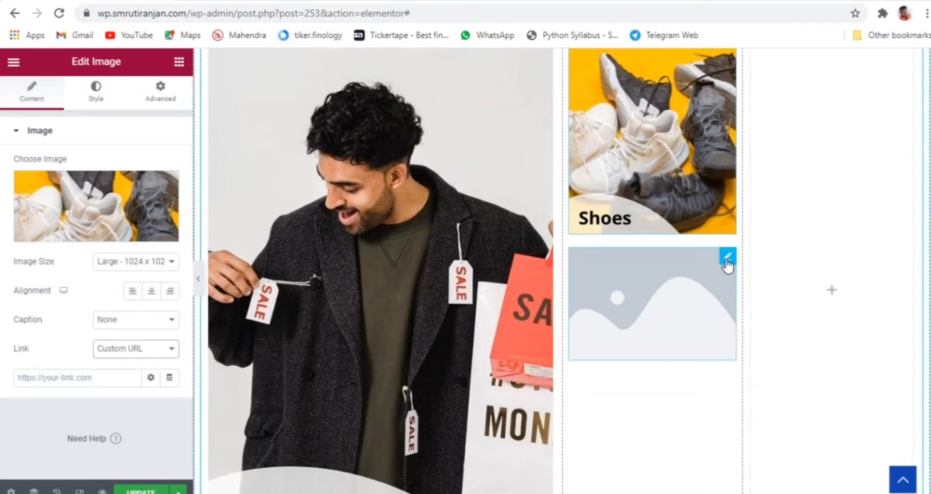
left_click(727, 265)
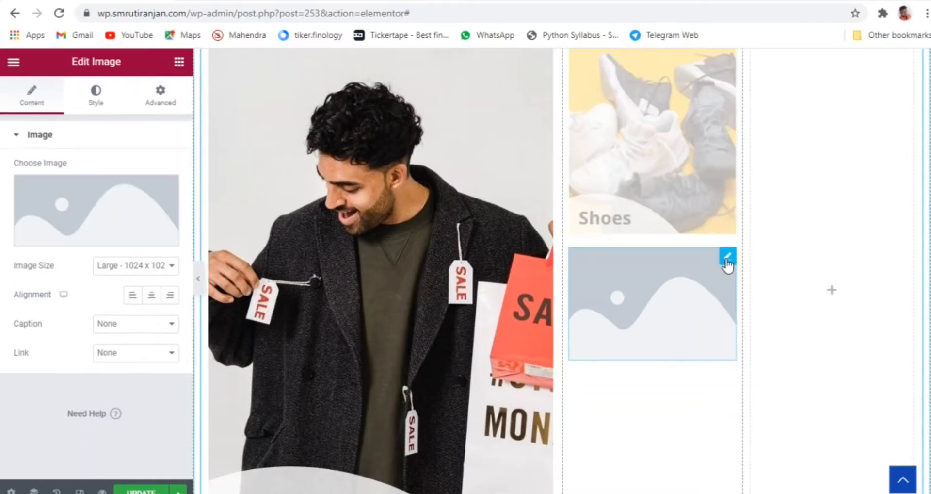
left_click(70, 203)
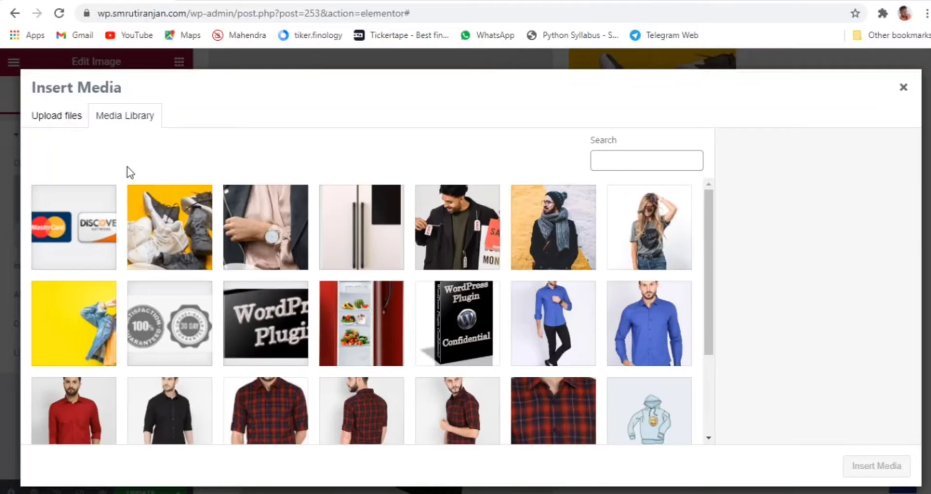
left_click(258, 242)
left_click(890, 461)
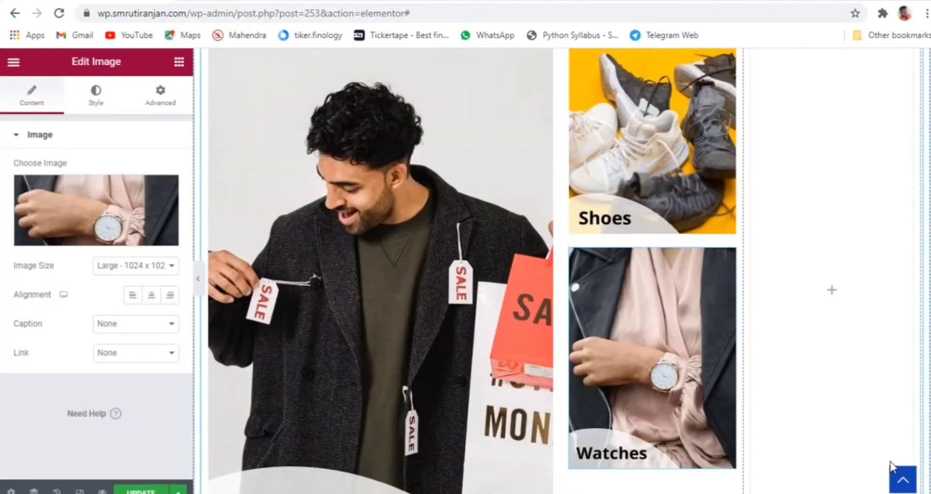
- Set the Watches image's link to Custom URL and preview the Categories tiles
left_click(145, 353)
left_click(140, 391)
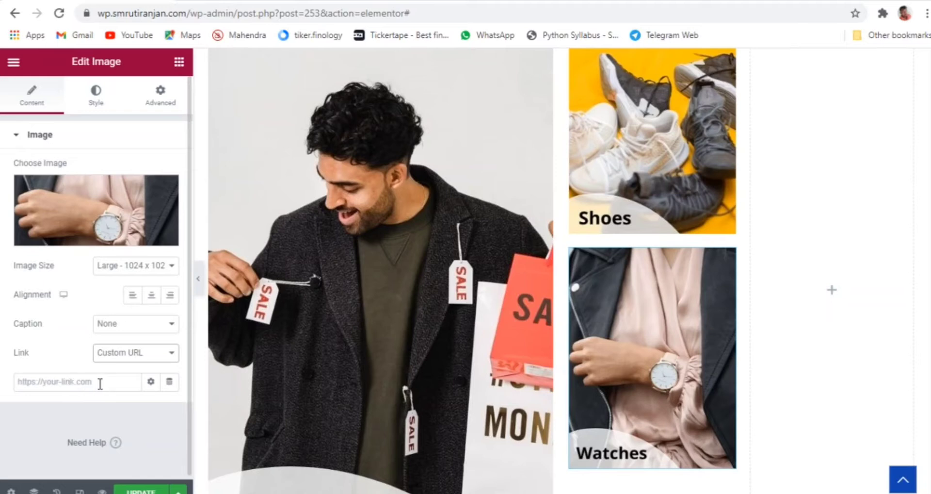
left_click(199, 279)
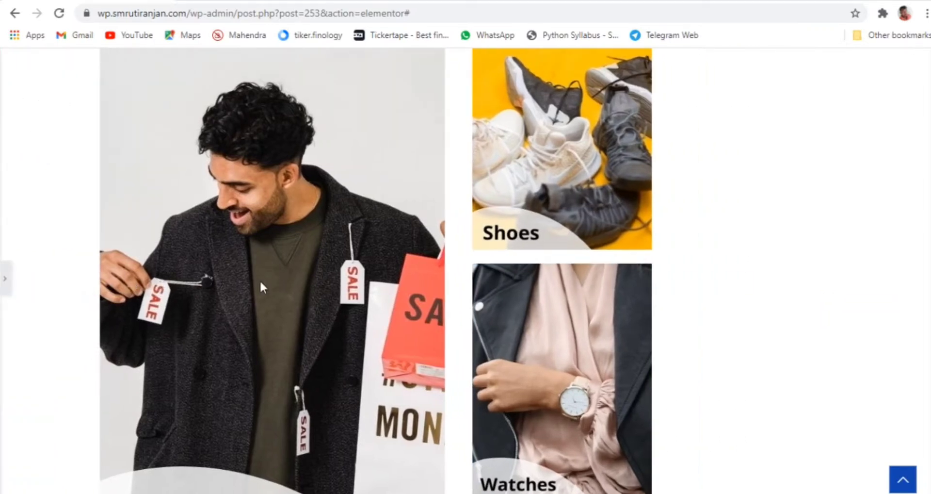
scroll(524, 293, "down", 2)
scroll(636, 340, "up", 4)
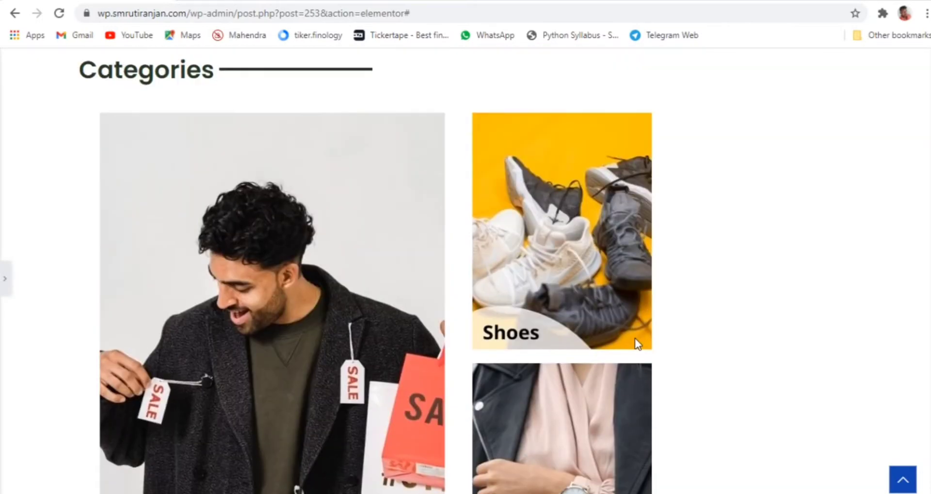
scroll(635, 340, "up", 3)
scroll(635, 340, "down", 4)
scroll(636, 339, "down", 3)
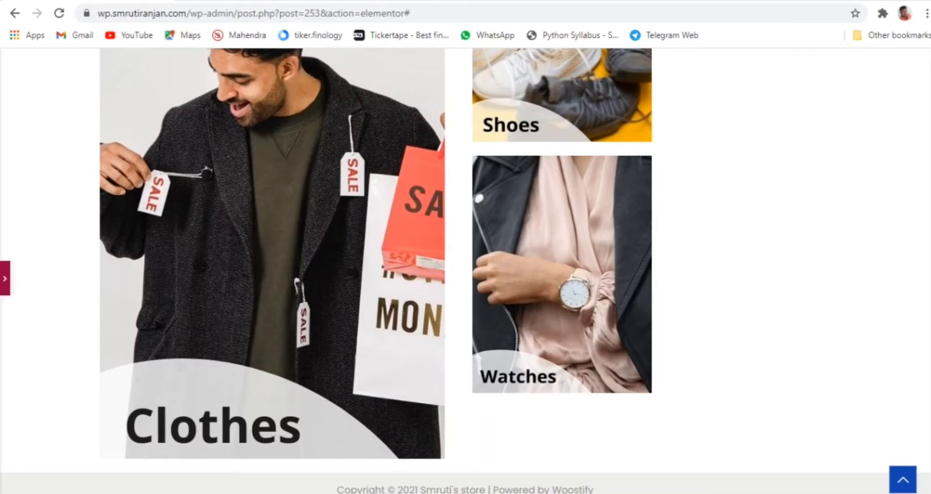
scroll(718, 275, "up", 3)
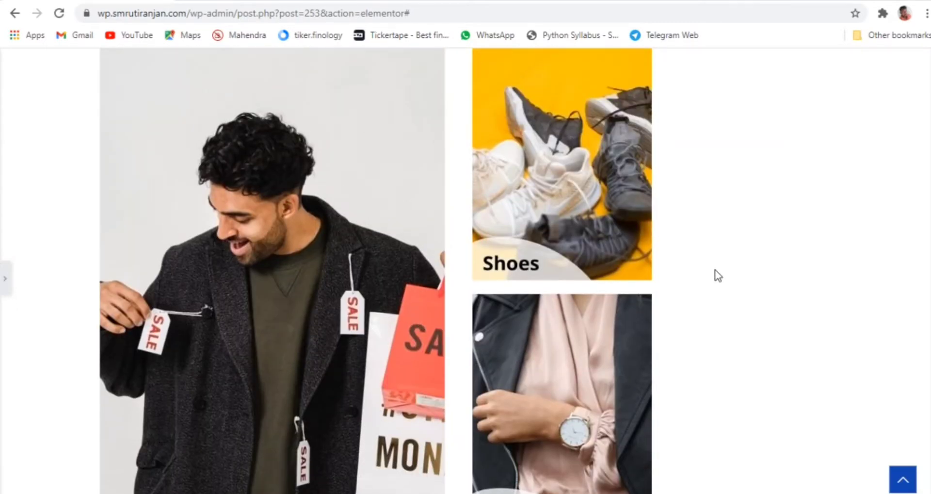
scroll(716, 273, "up", 3)
scroll(716, 273, "down", 3)
left_click(5, 278)
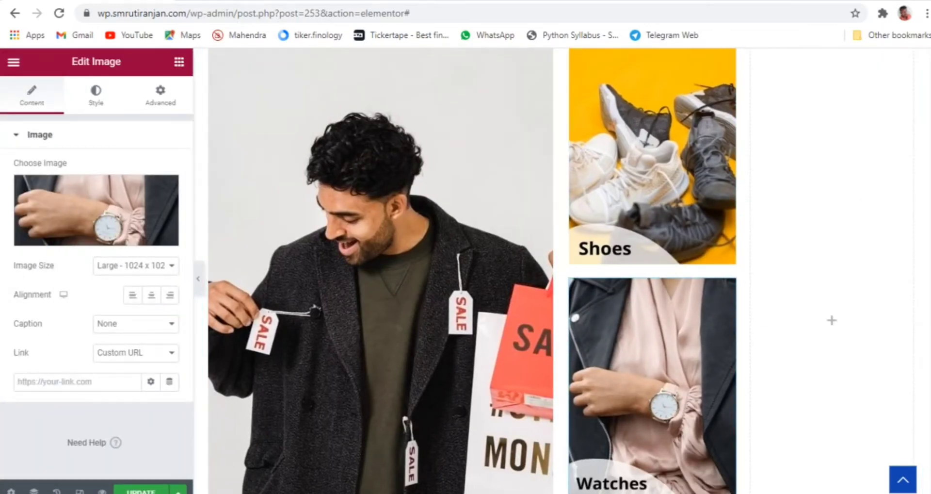
- Add an Image widget with the fridge photo to the right Categories column
left_click(179, 64)
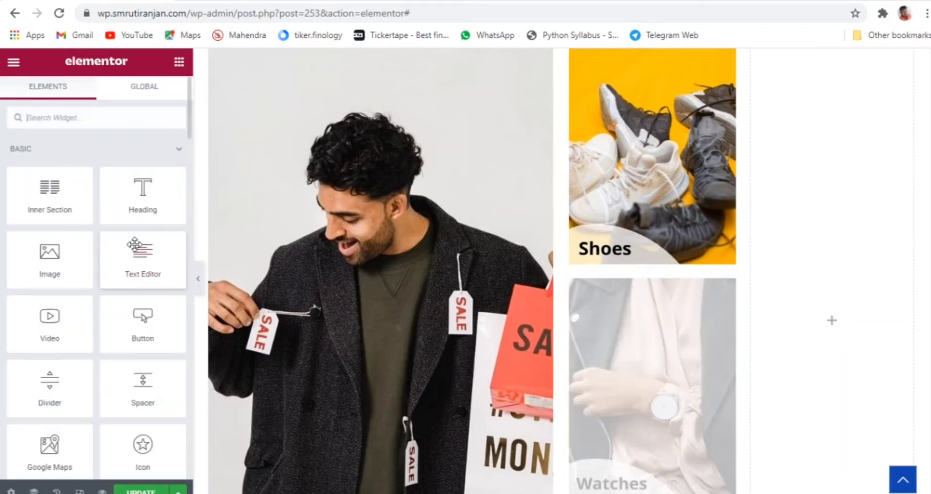
left_click_drag(48, 264, 828, 280)
left_click(84, 212)
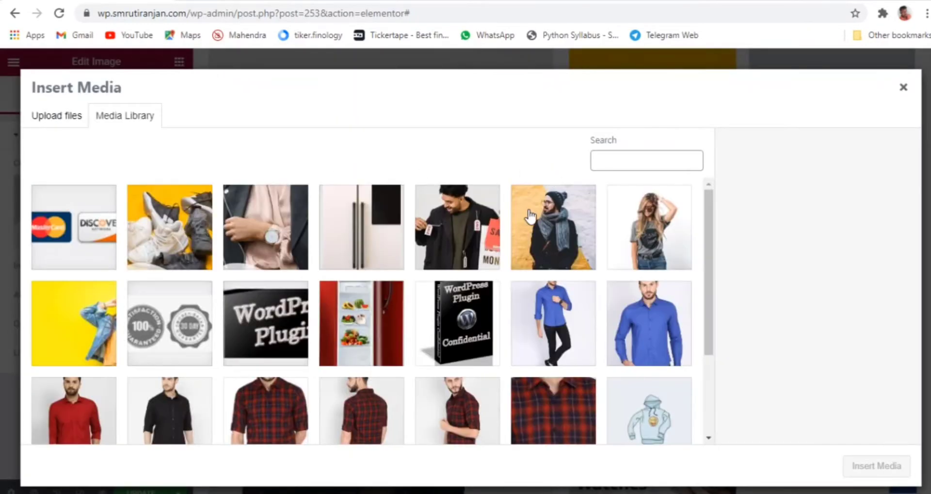
left_click(369, 226)
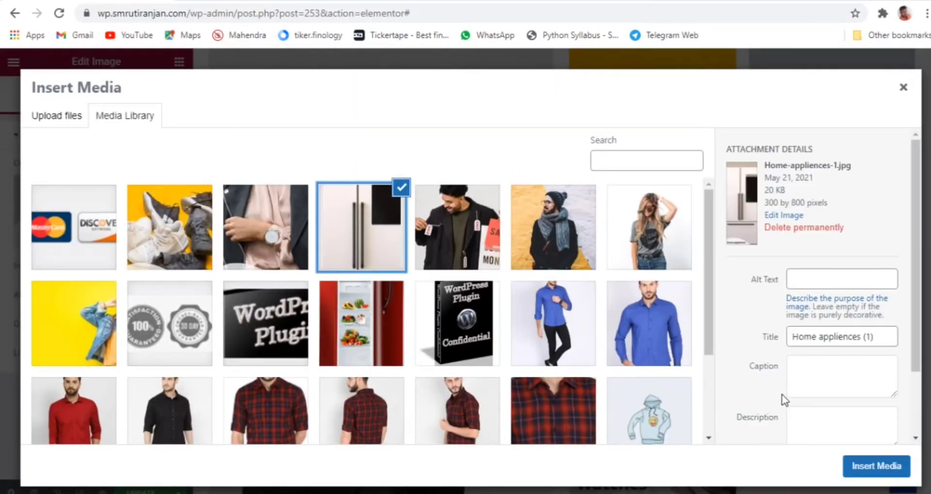
left_click(856, 465)
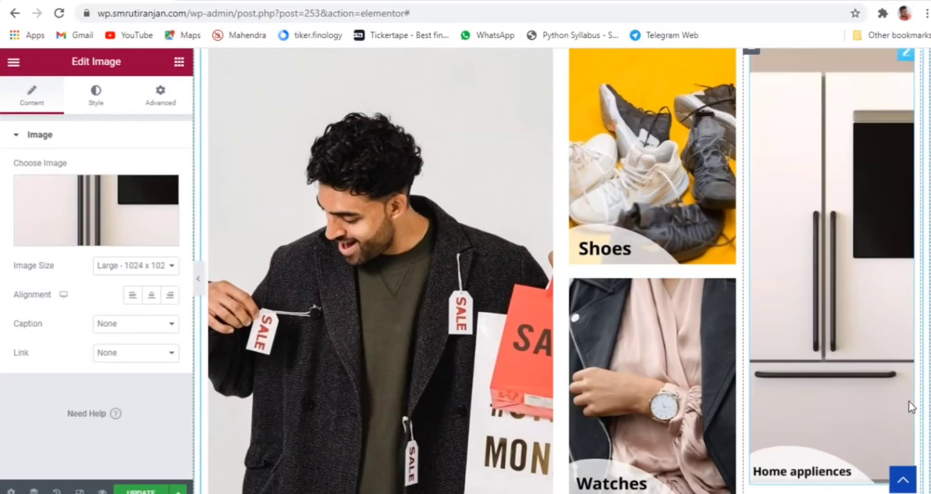
scroll(909, 400, "down", 4)
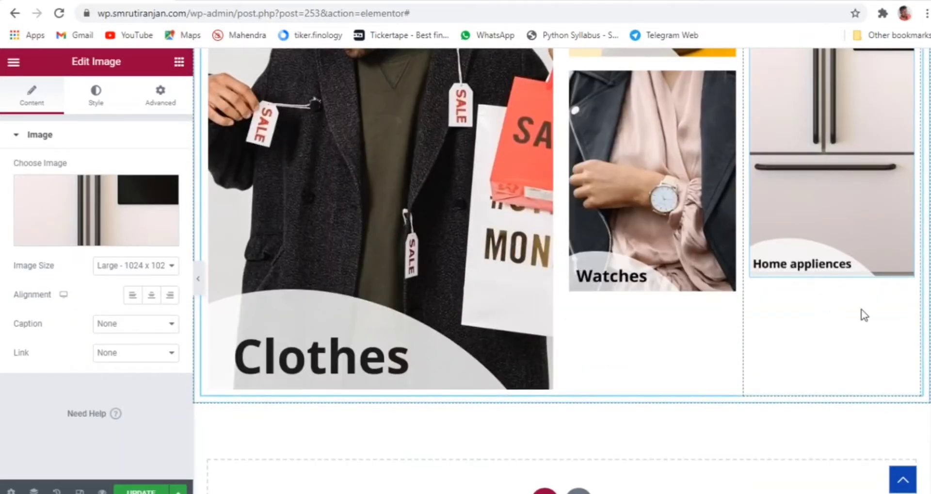
- Set the fridge image's link to Custom URL and preview the filled grid
left_click(156, 354)
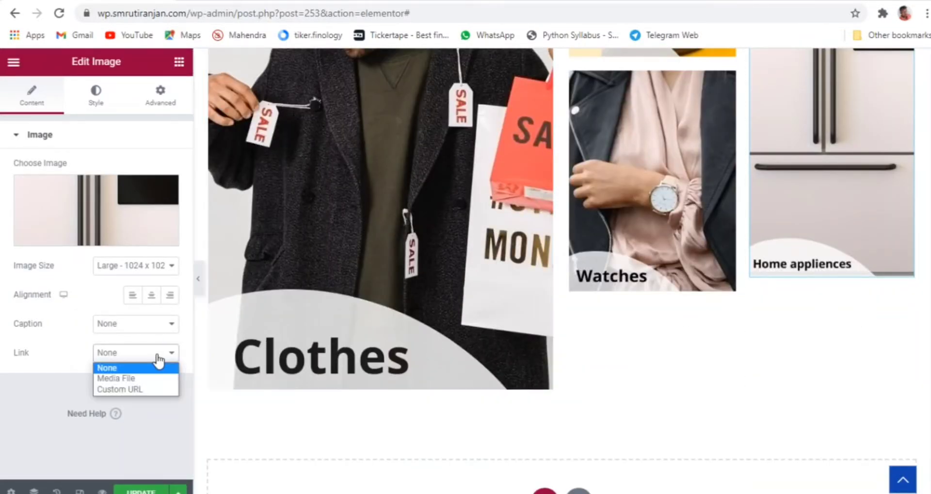
left_click(129, 390)
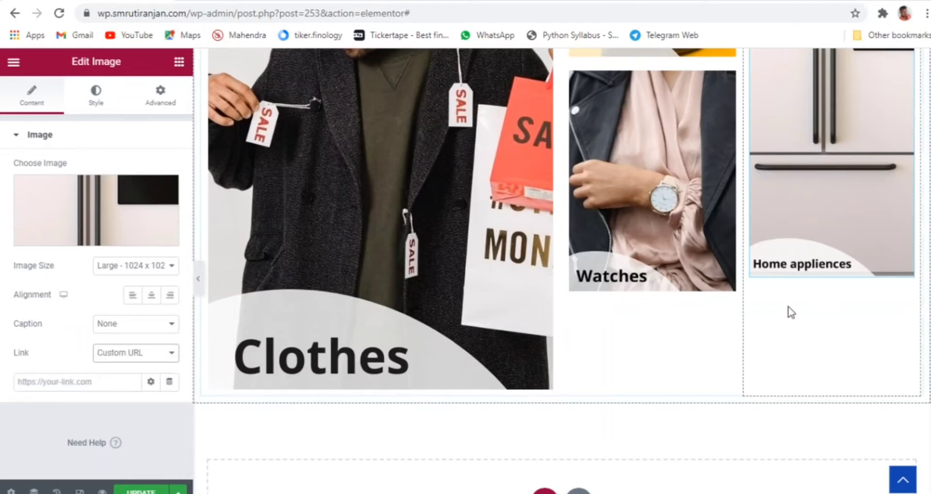
left_click(197, 280)
scroll(704, 359, "up", 4)
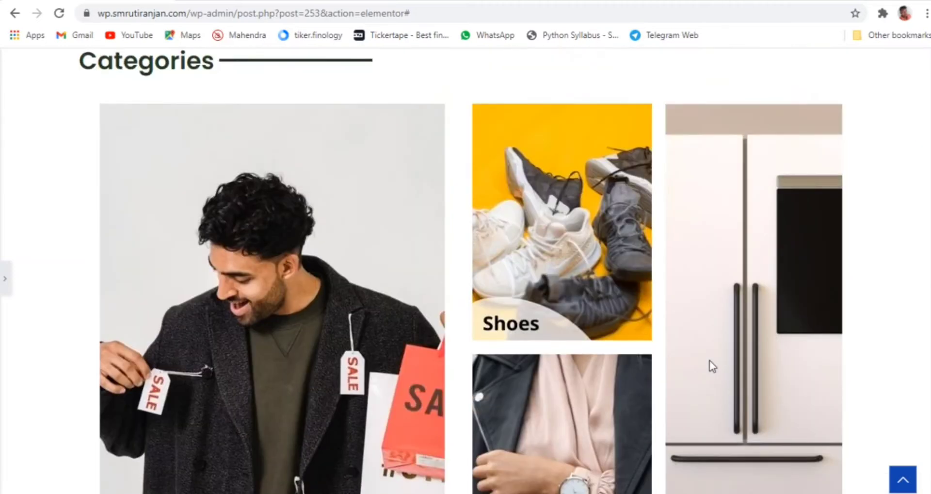
scroll(709, 359, "down", 4)
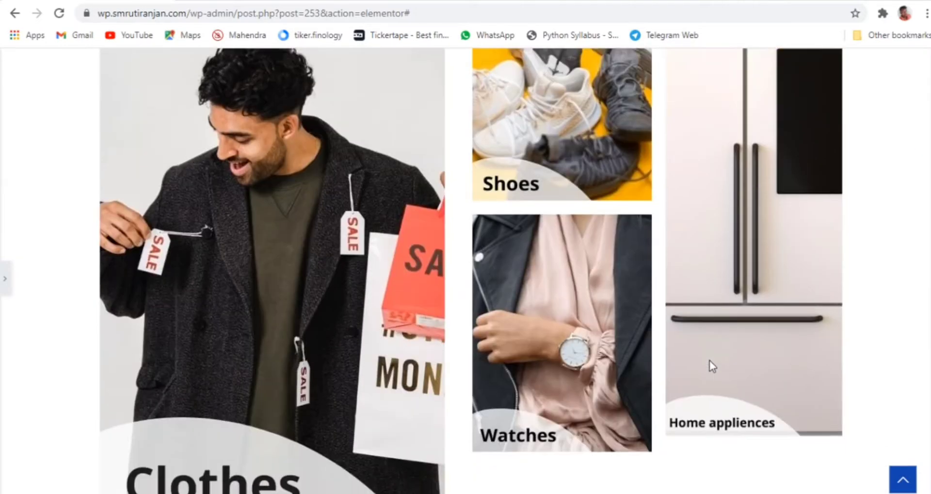
scroll(566, 330, "up", 4)
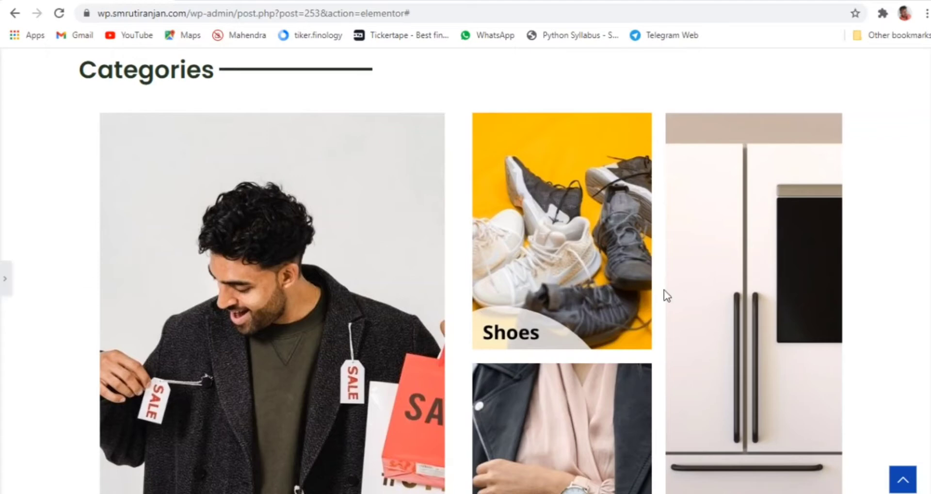
scroll(741, 305, "down", 4)
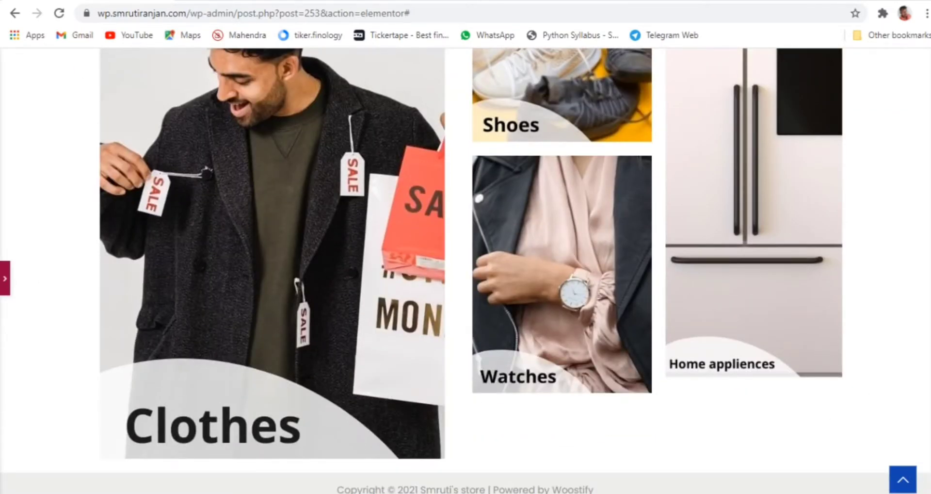
left_click(6, 279)
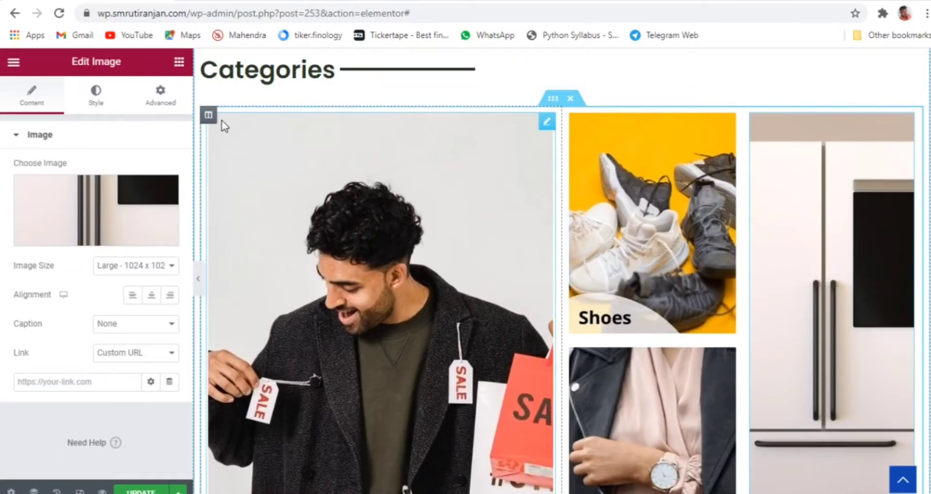
- Drag the first divider to narrow the Clothes column to about 46.7%, then preview
scroll(653, 301, "down", 3)
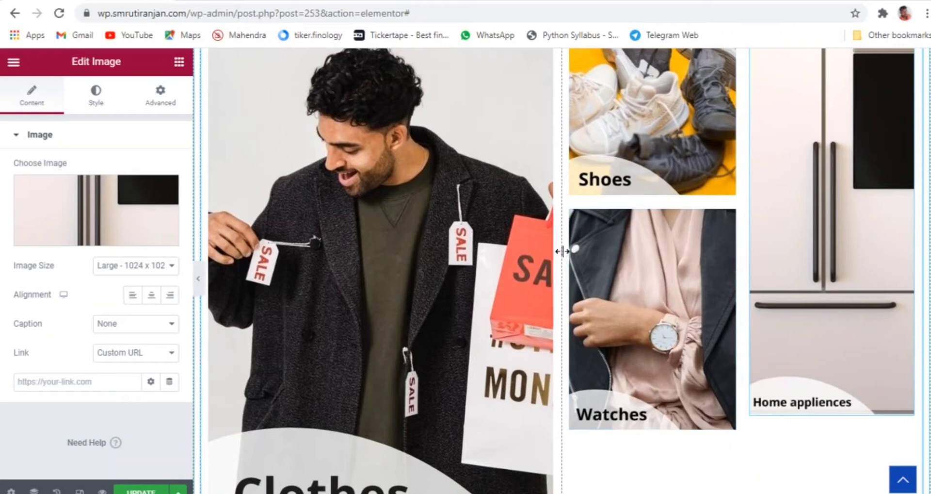
left_click_drag(562, 251, 552, 252)
scroll(552, 252, "down", 2)
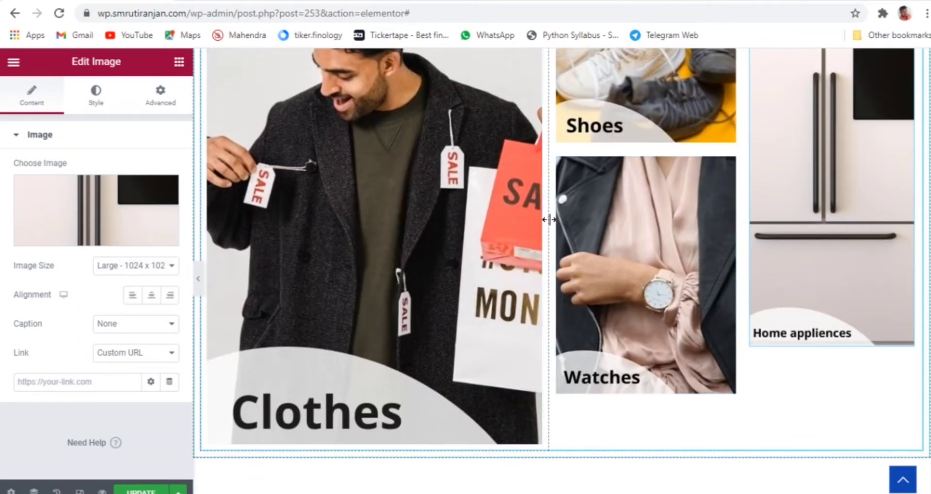
left_click_drag(547, 217, 540, 226)
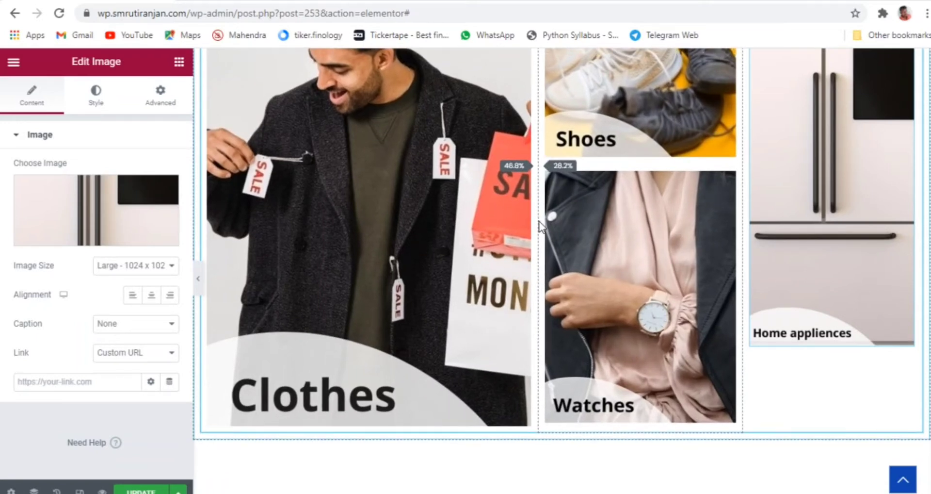
left_click_drag(541, 227, 540, 225)
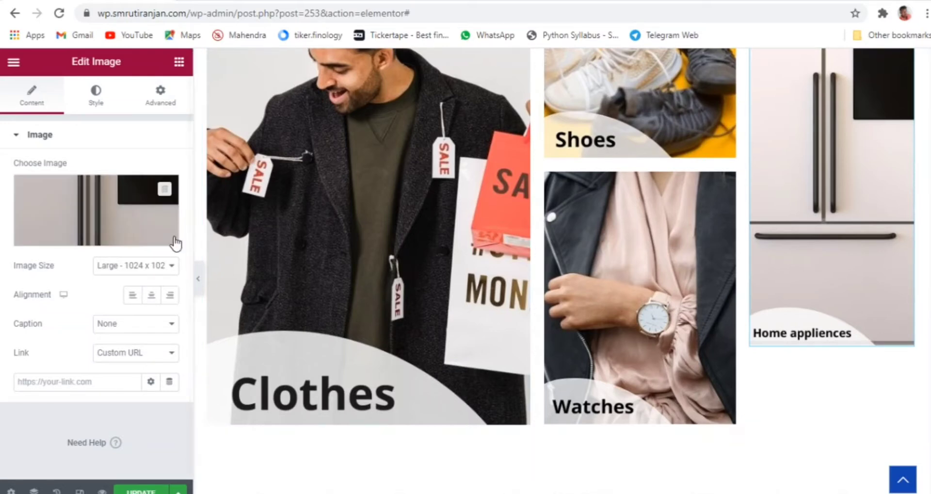
left_click(198, 278)
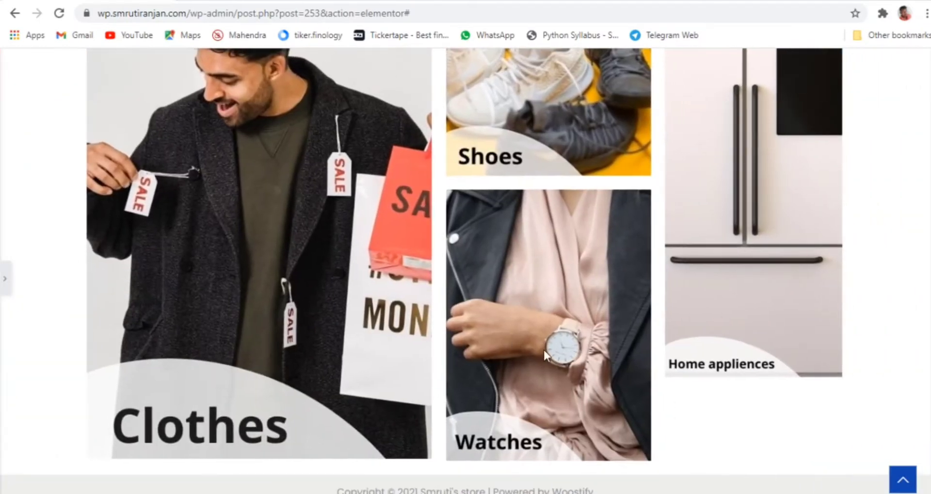
scroll(587, 357, "up", 10)
scroll(801, 388, "down", 5)
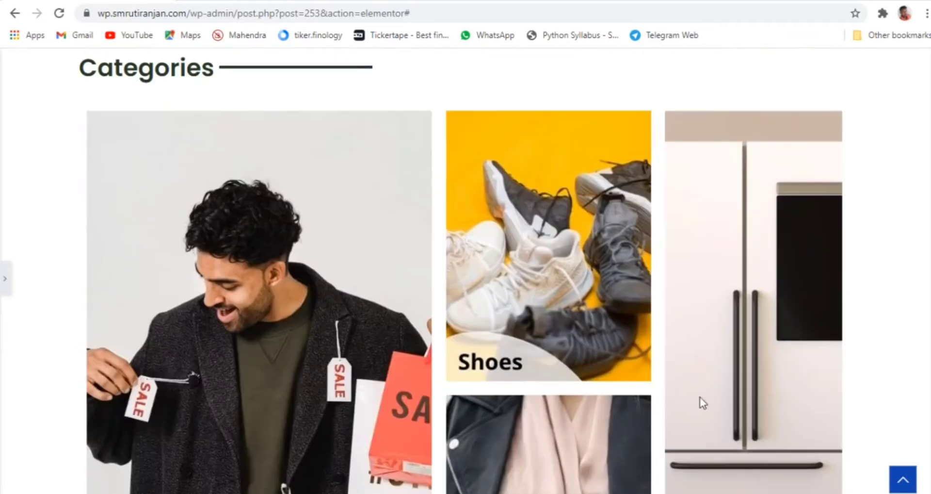
scroll(834, 380, "down", 3)
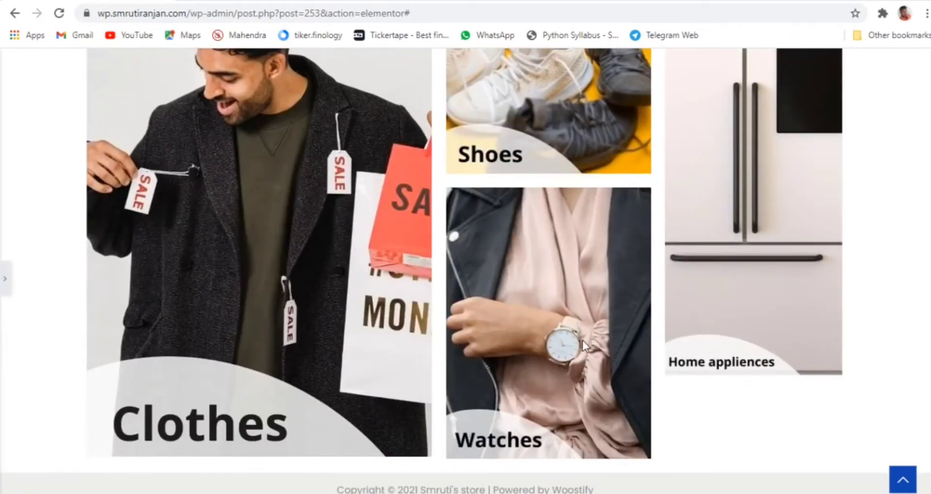
left_click(5, 279)
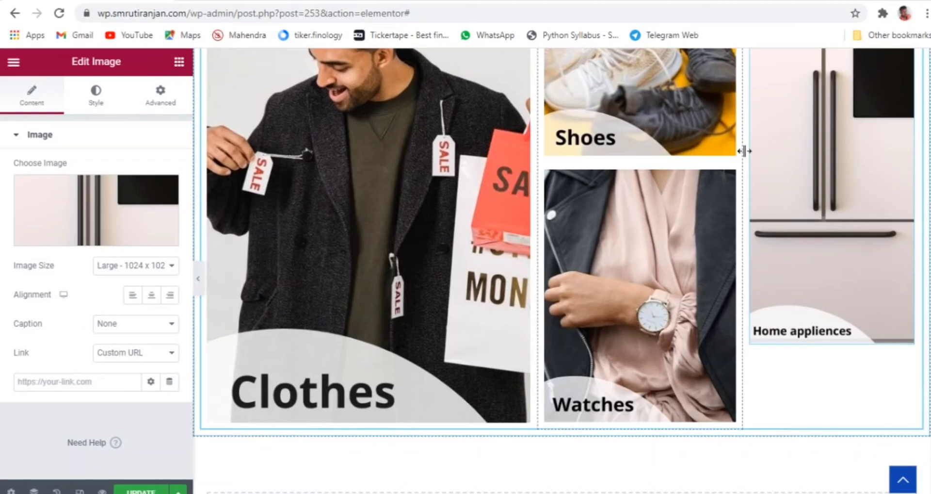
- Adjust the column dividers until widths read about 44.9%, 27.2% and 27.6%
left_click_drag(745, 151, 740, 156)
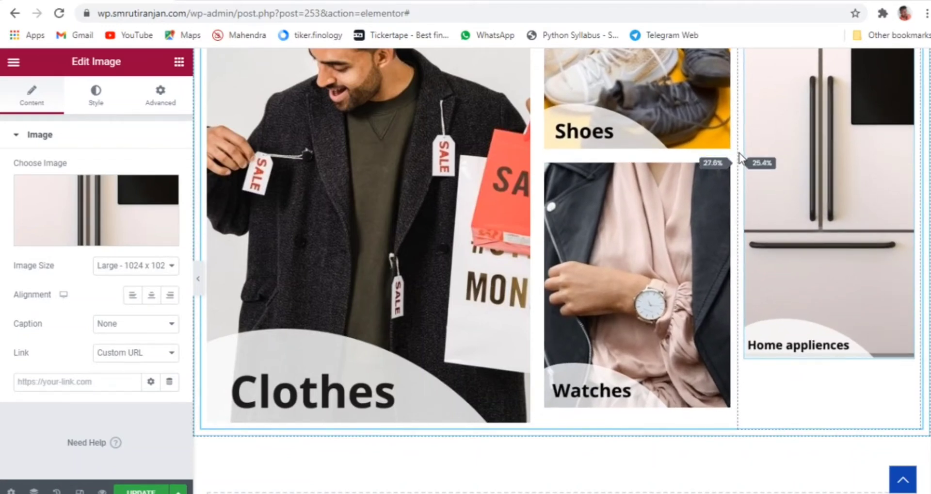
left_click_drag(535, 158, 524, 159)
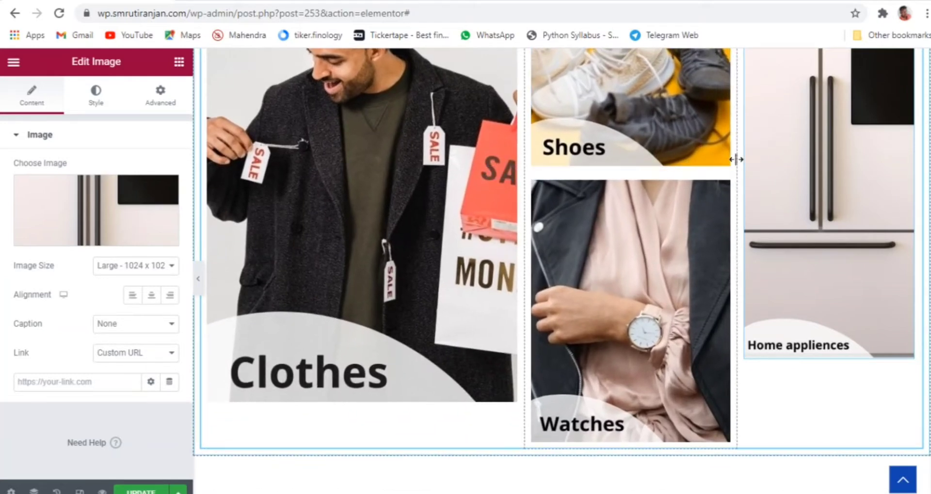
left_click_drag(736, 158, 723, 169)
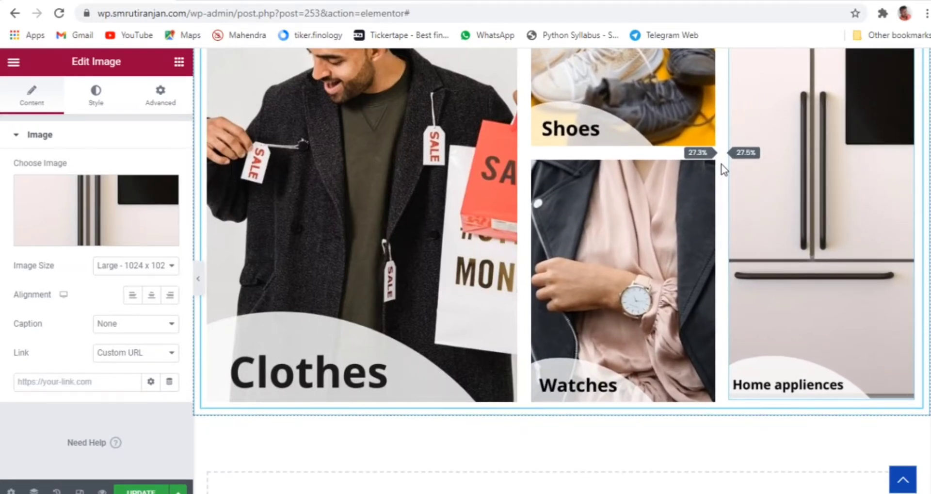
left_click_drag(721, 164, 720, 165)
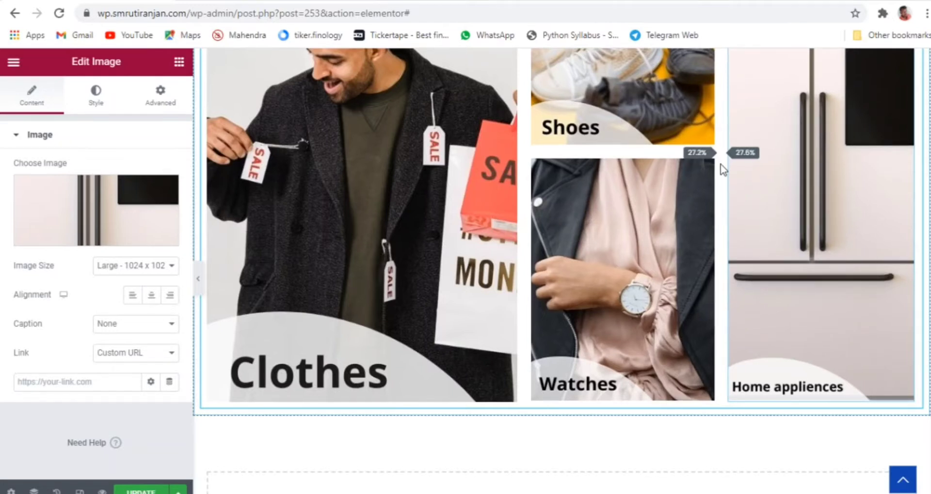
left_click_drag(722, 169, 721, 169)
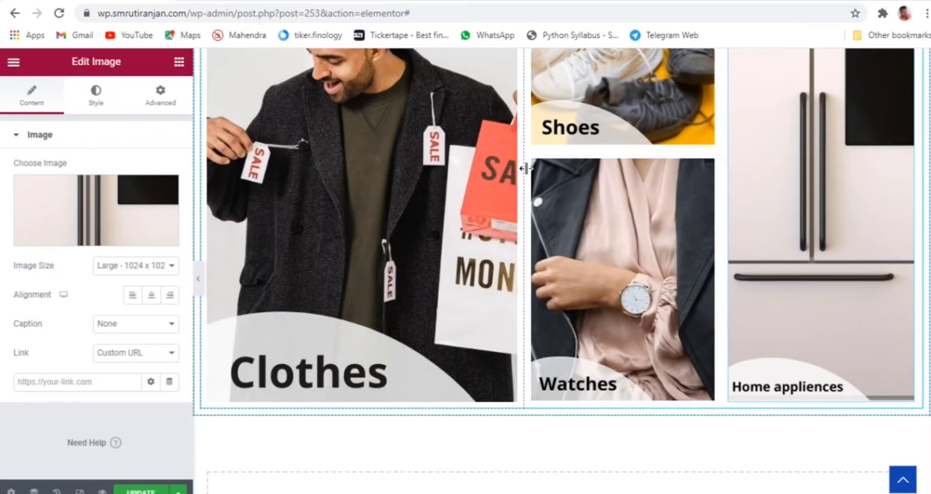
left_click_drag(526, 169, 528, 173)
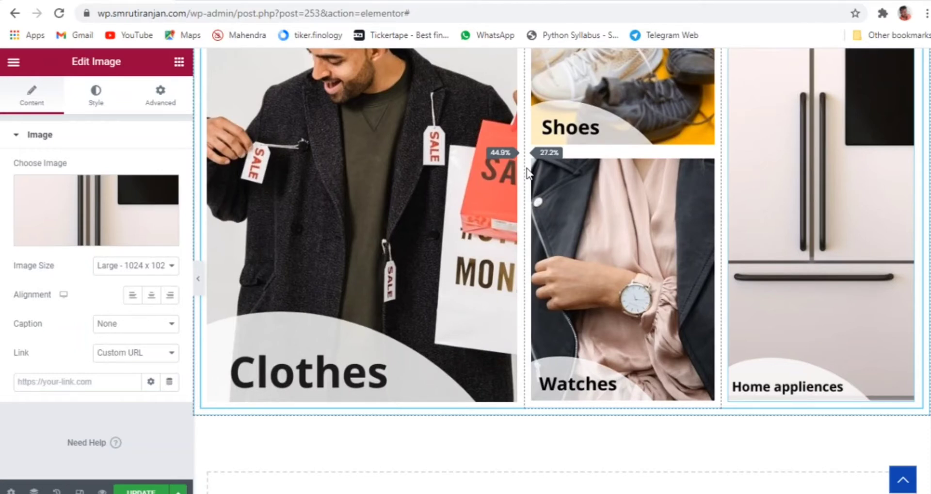
left_click_drag(529, 172, 527, 167)
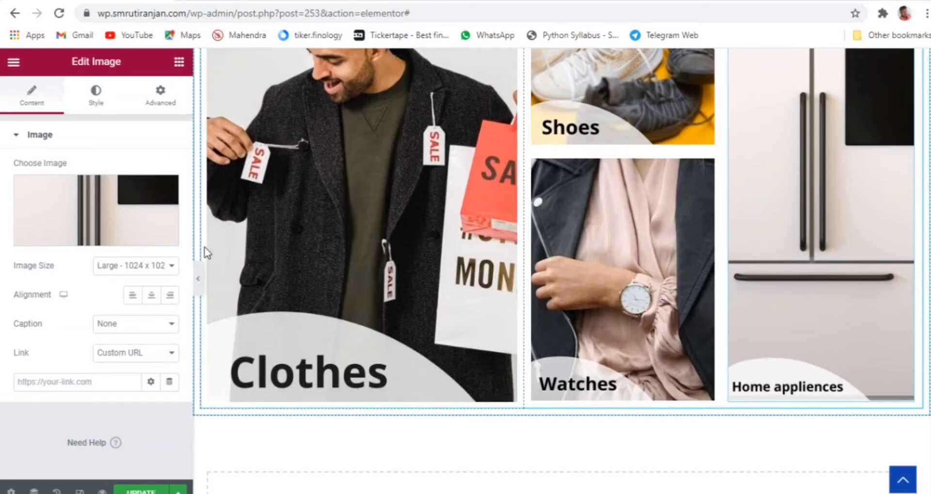
left_click(199, 279)
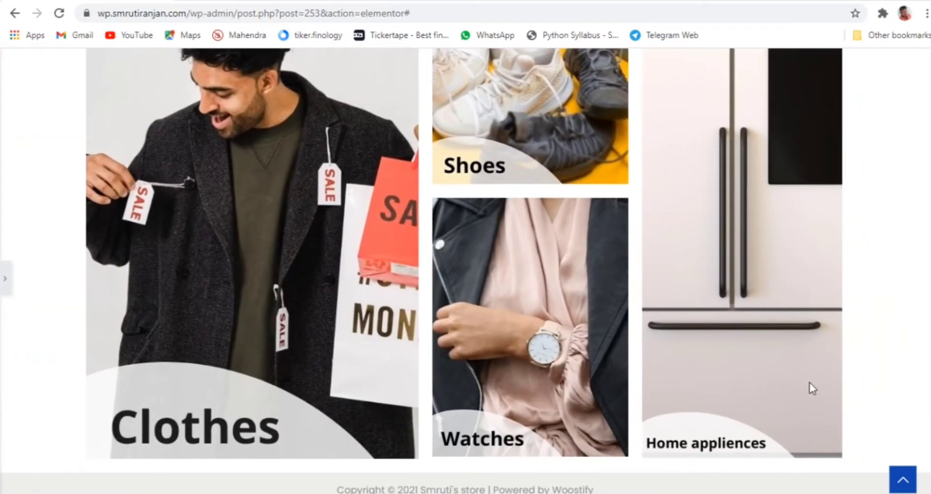
- Scroll through the resized Clothes, Shoes, Watches and Home appliences grid, then reopen the panel
scroll(787, 391, "up", 5)
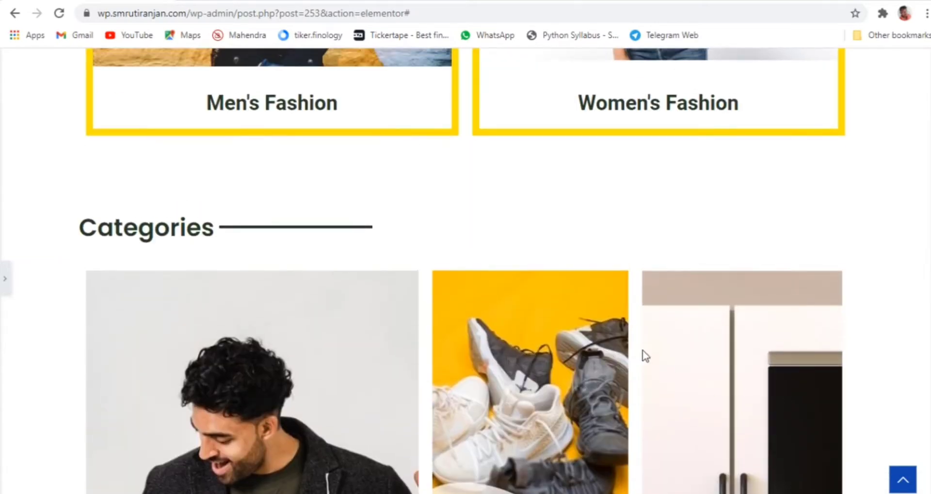
scroll(638, 348, "down", 2)
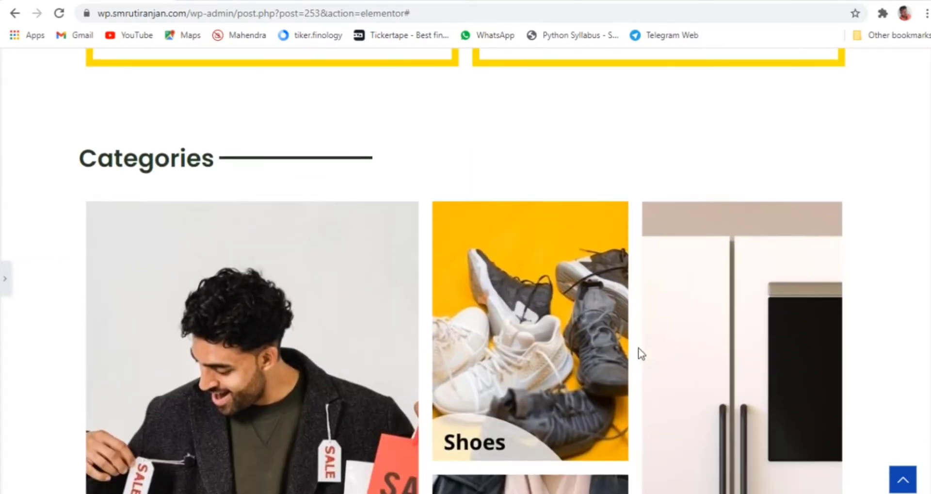
scroll(639, 348, "down", 5)
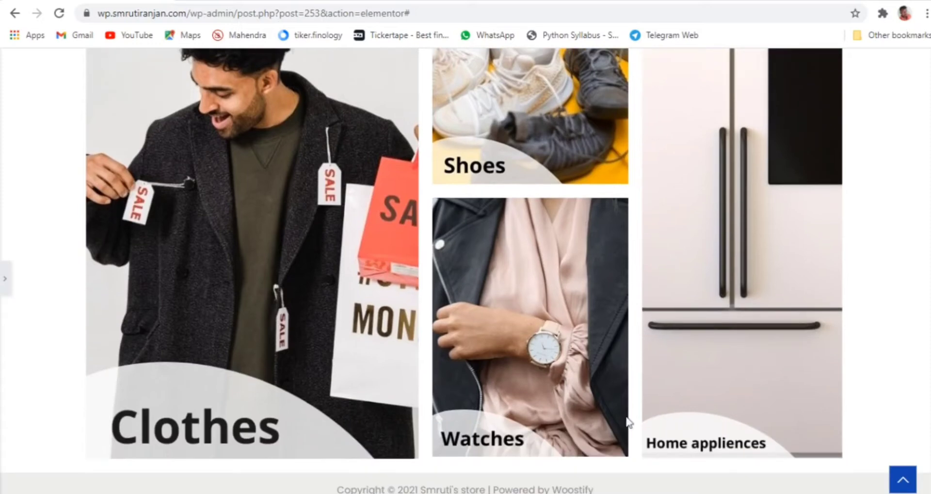
scroll(573, 374, "up", 4)
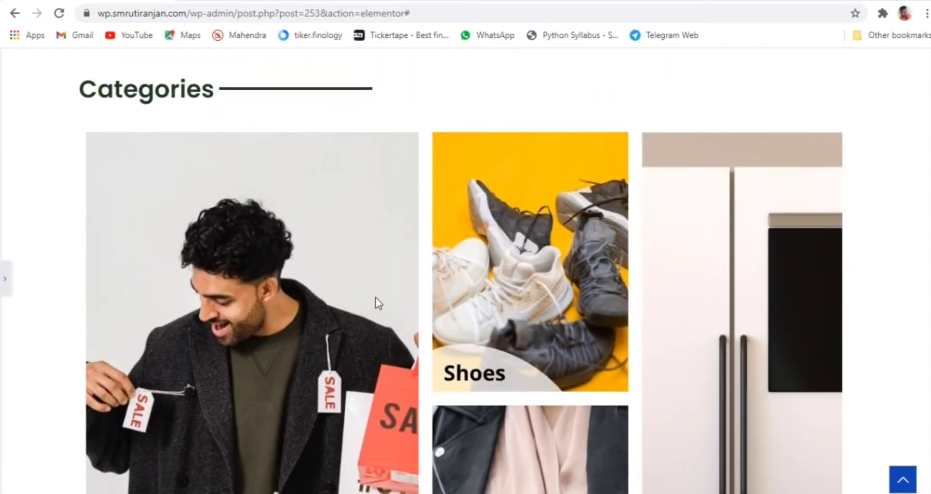
scroll(378, 303, "down", 3)
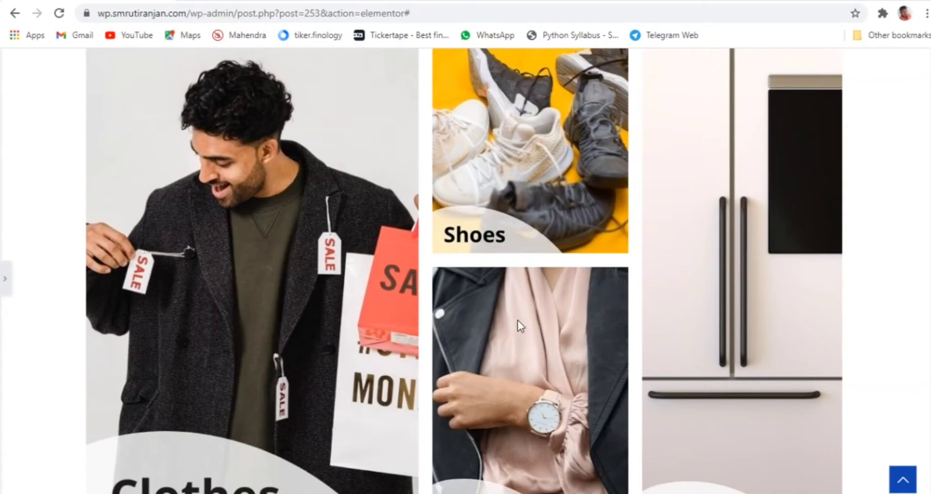
scroll(517, 320, "up", 4)
scroll(259, 275, "down", 3)
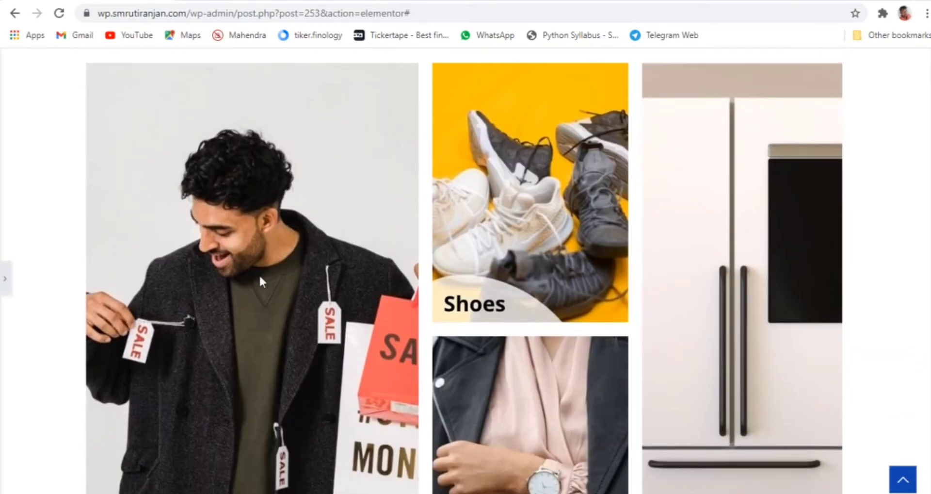
scroll(320, 326, "down", 3)
scroll(318, 325, "up", 4)
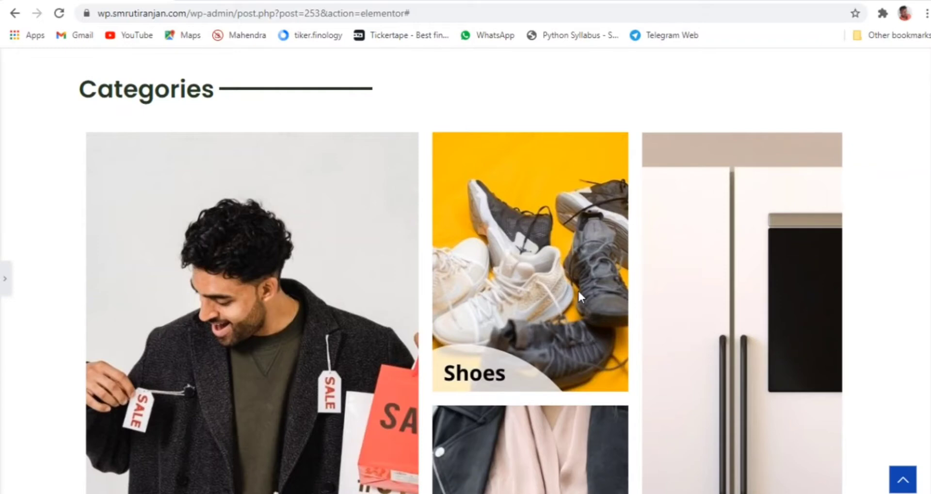
scroll(577, 289, "down", 4)
scroll(580, 335, "up", 3)
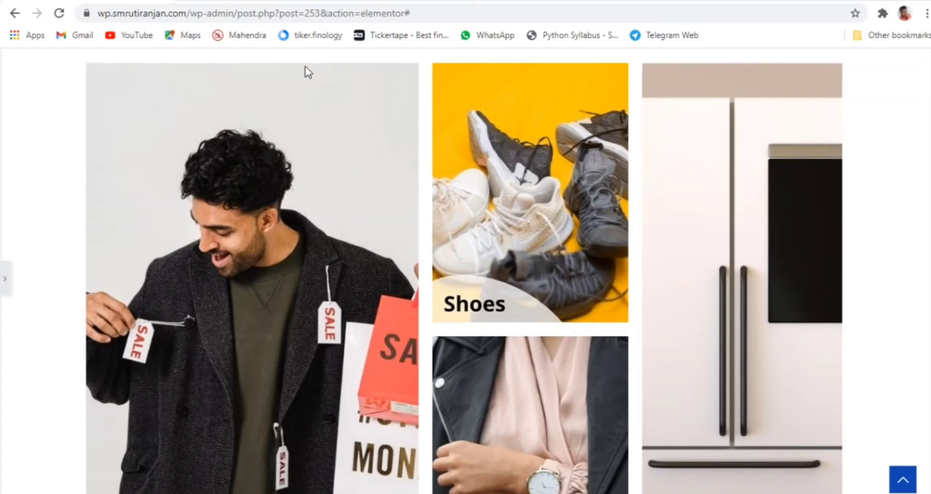
scroll(304, 290, "down", 3)
scroll(551, 371, "down", 3)
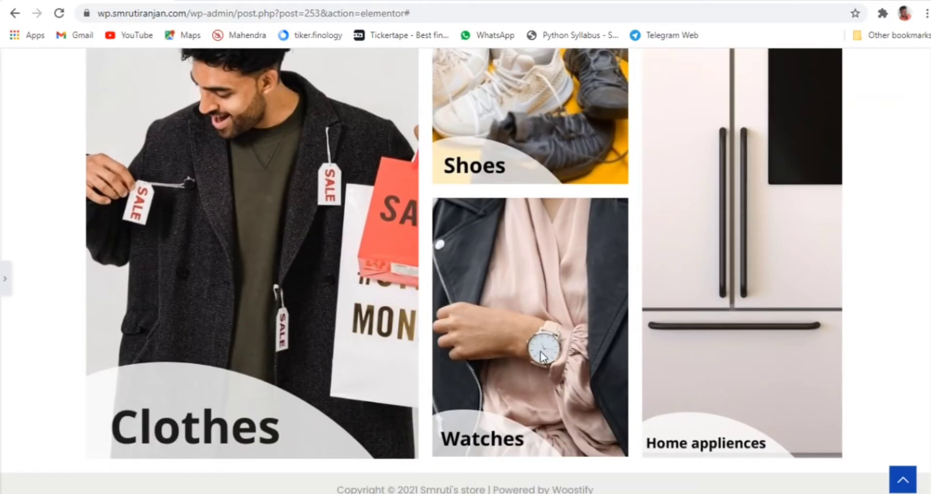
scroll(289, 310, "up", 3)
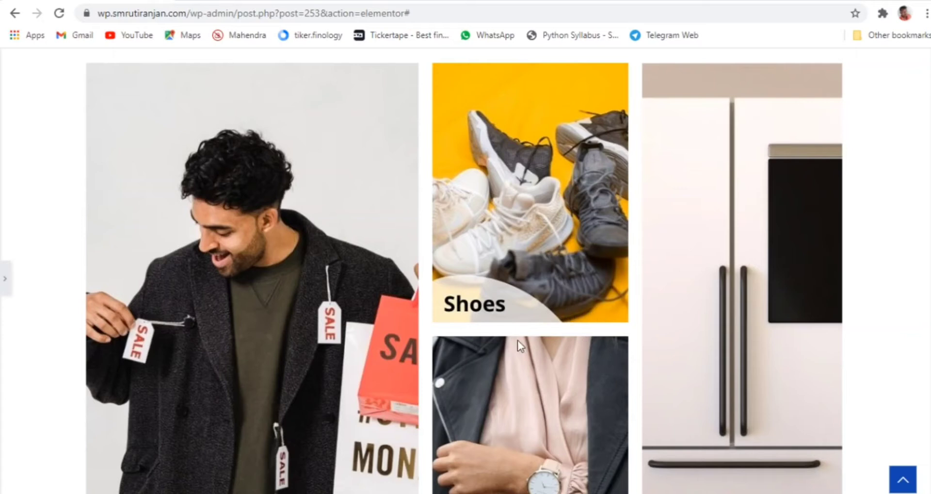
scroll(541, 392, "down", 3)
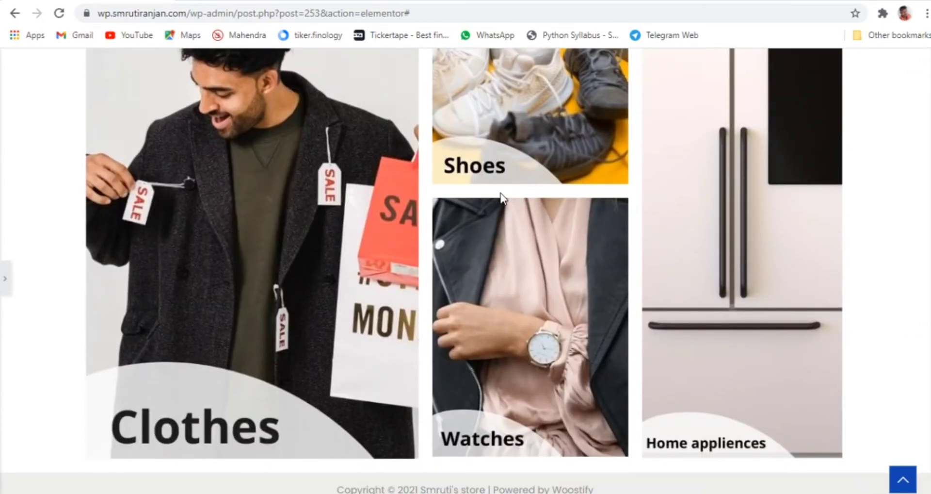
scroll(701, 296, "up", 1)
scroll(702, 296, "down", 1)
scroll(487, 341, "up", 6)
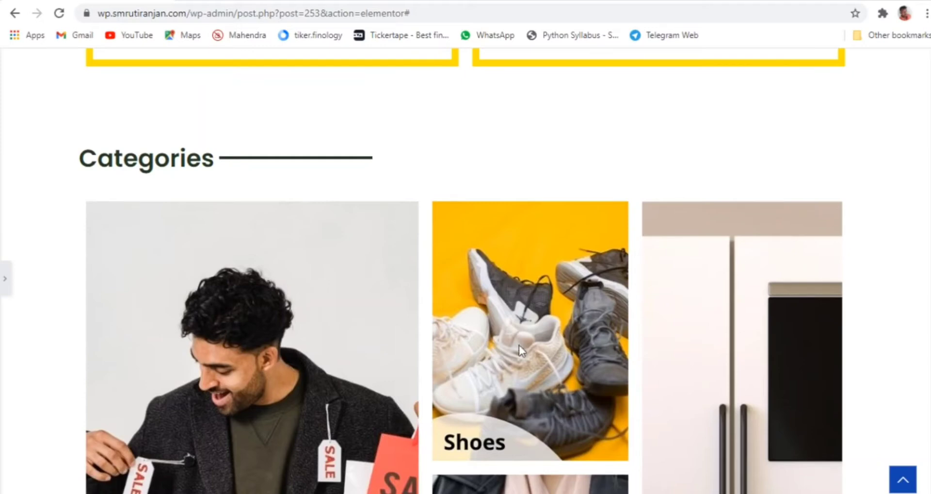
scroll(534, 347, "down", 5)
scroll(550, 351, "down", 1)
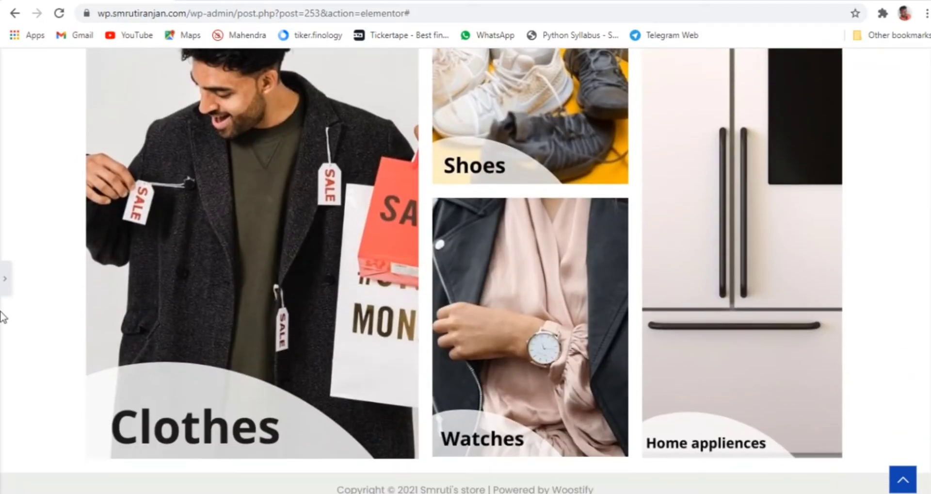
left_click(5, 278)
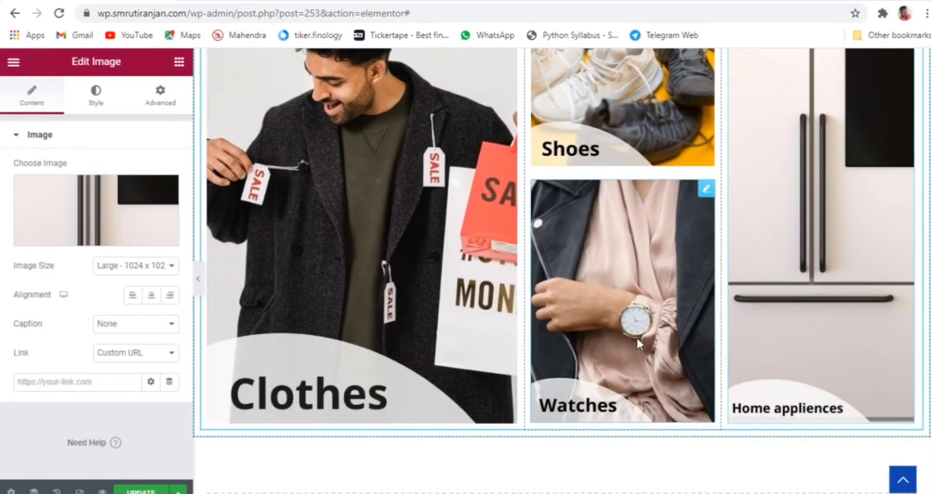
scroll(636, 350, "up", 5)
scroll(636, 351, "up", 4)
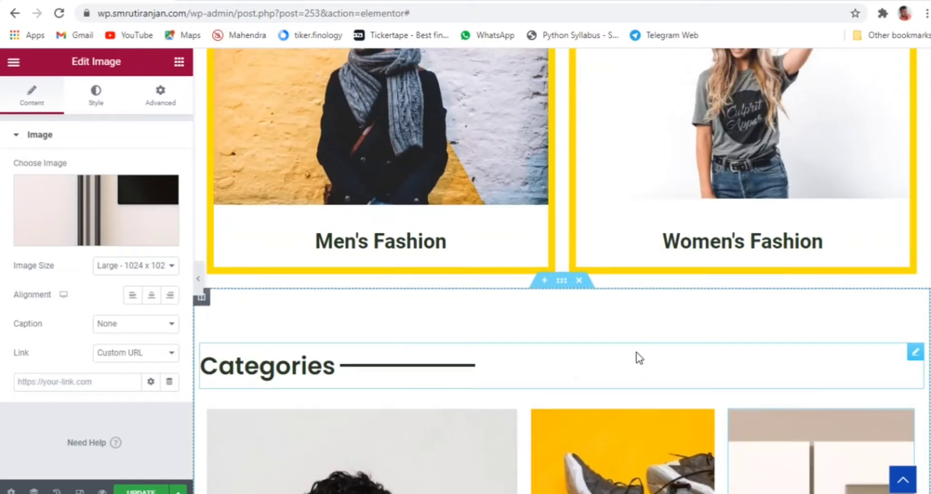
left_click(291, 1)
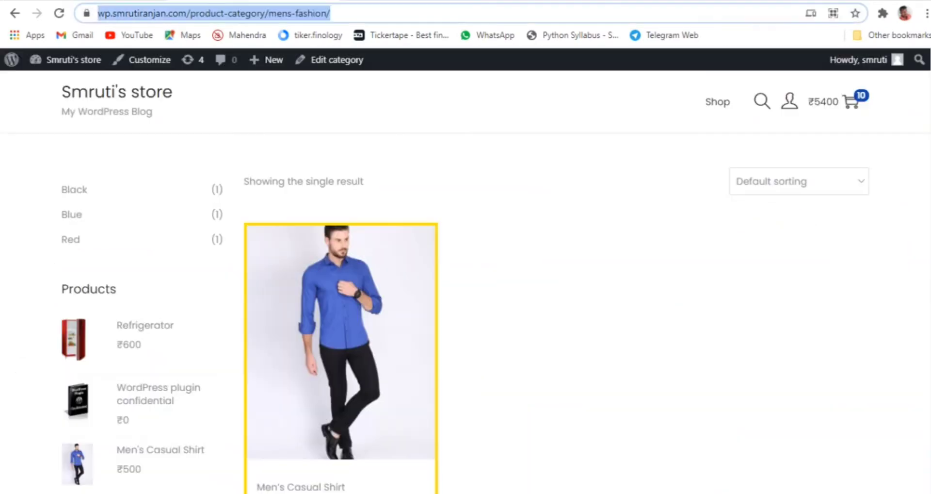
left_click(170, 1)
scroll(679, 228, "up", 7)
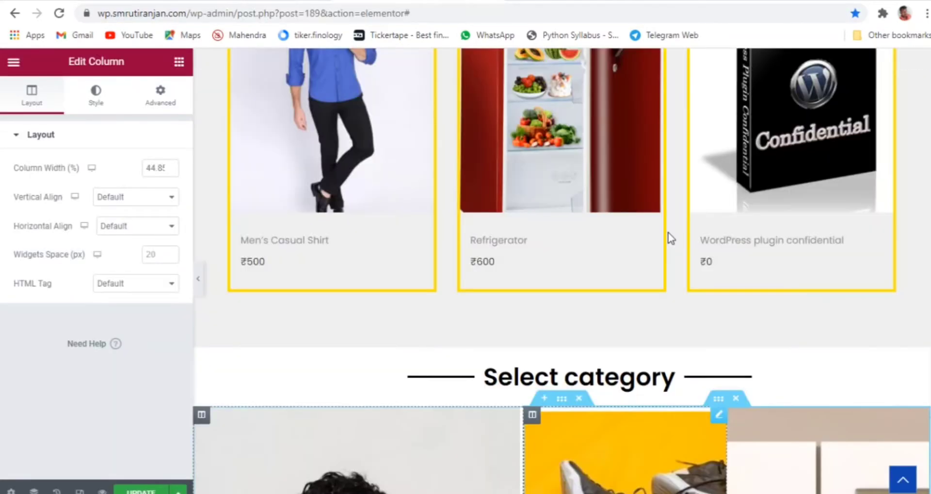
scroll(670, 237, "up", 2)
scroll(671, 238, "up", 4)
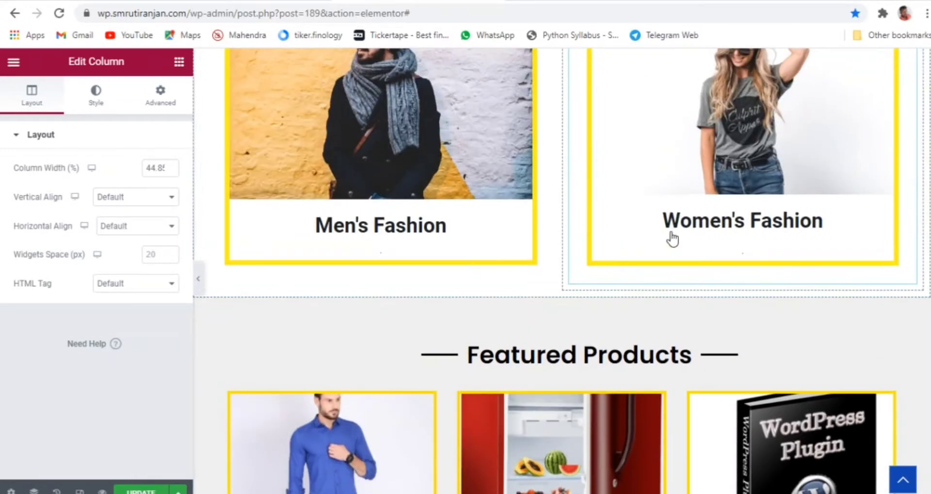
left_click(253, 0)
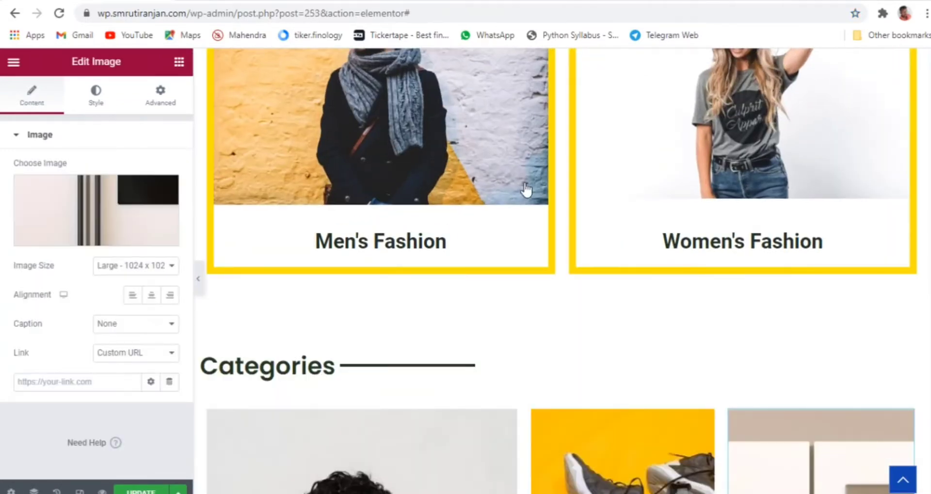
scroll(722, 383, "down", 8)
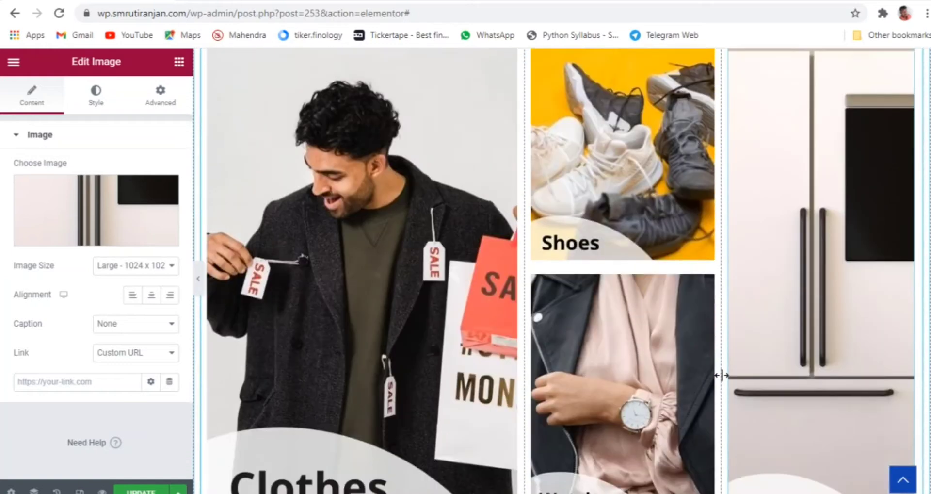
scroll(721, 379, "down", 5)
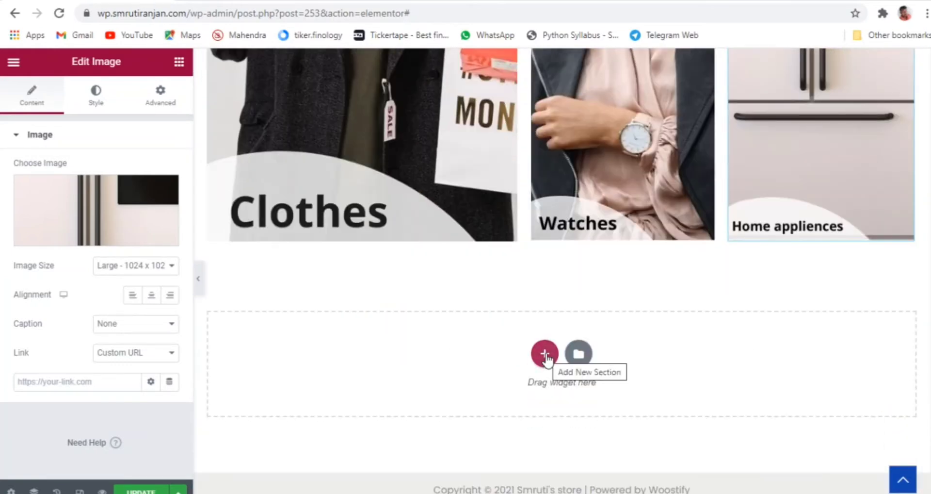
- Add a new one-column section below the Categories image grid
left_click(546, 356)
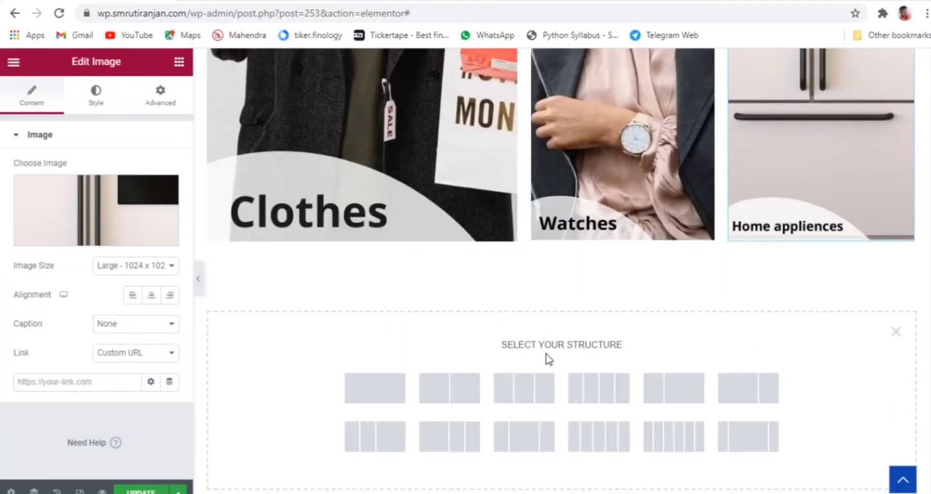
left_click(365, 395)
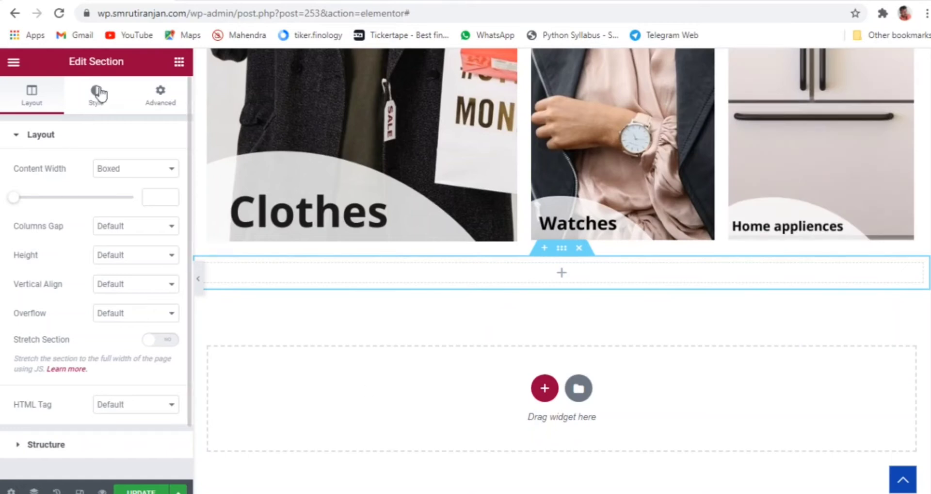
left_click(179, 63)
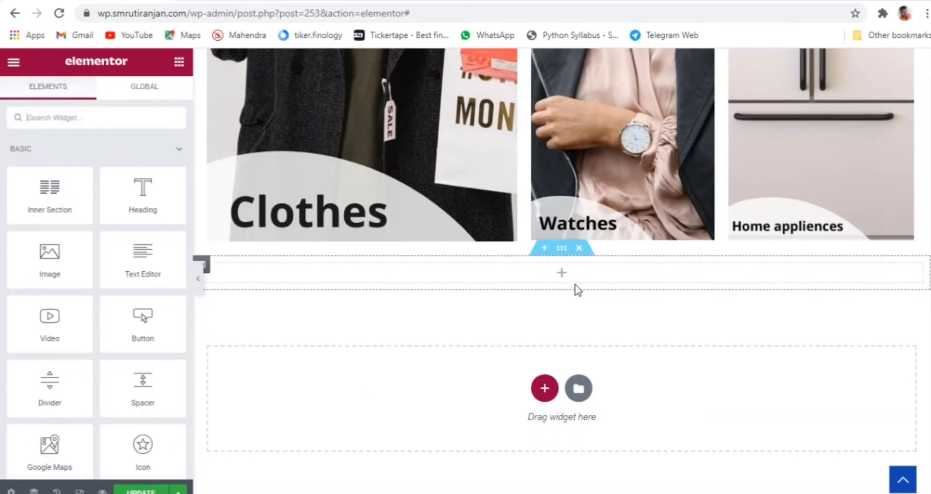
- Copy the Categories heading divider and paste it into the new section
scroll(576, 289, "up", 10)
scroll(460, 307, "down", 4)
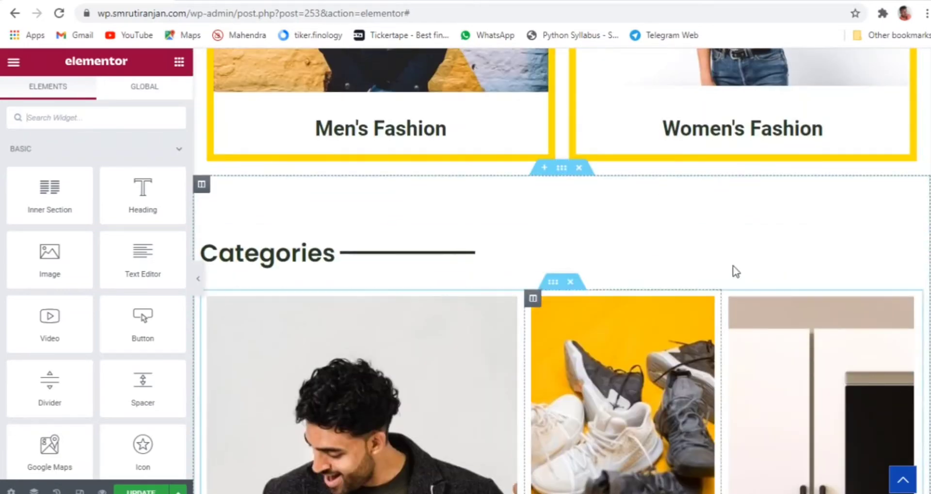
right_click(917, 250)
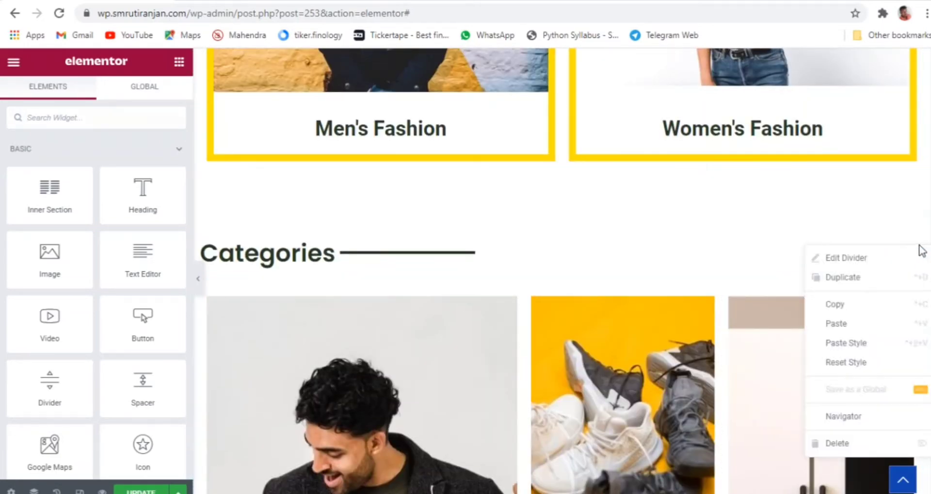
left_click(846, 311)
scroll(607, 294, "down", 10)
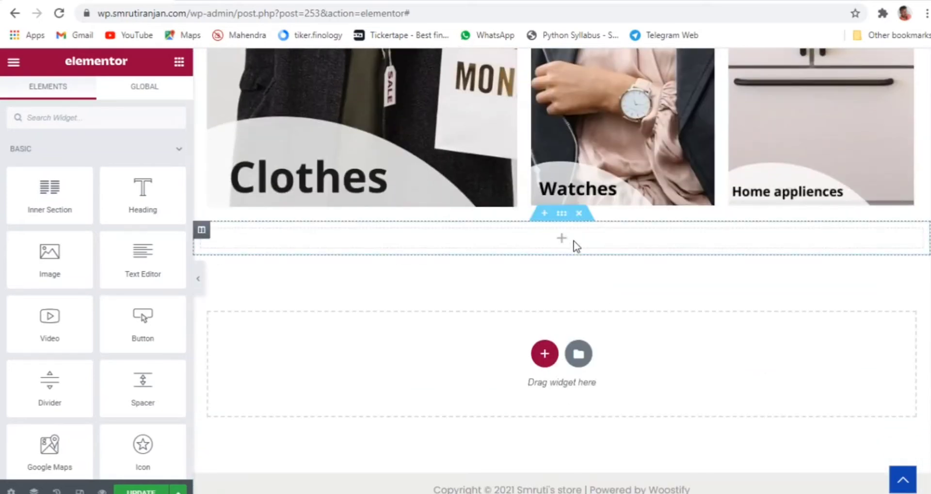
right_click(574, 241)
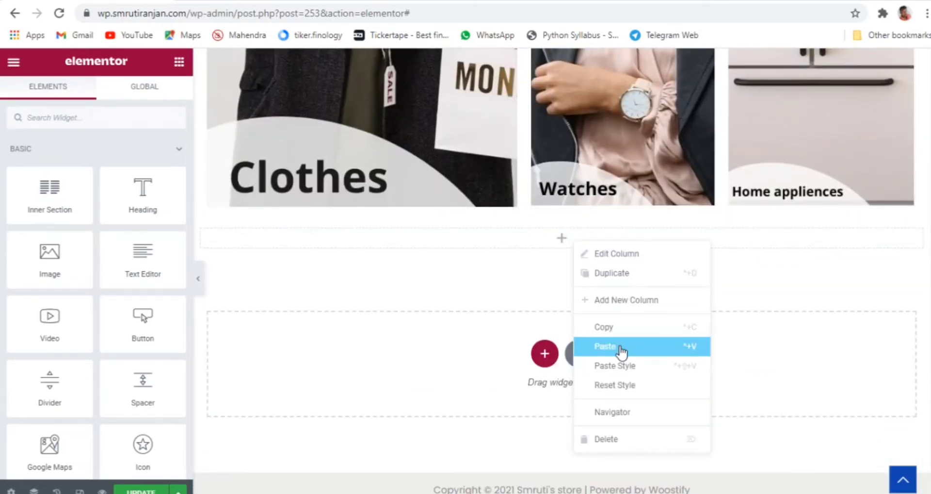
left_click(606, 347)
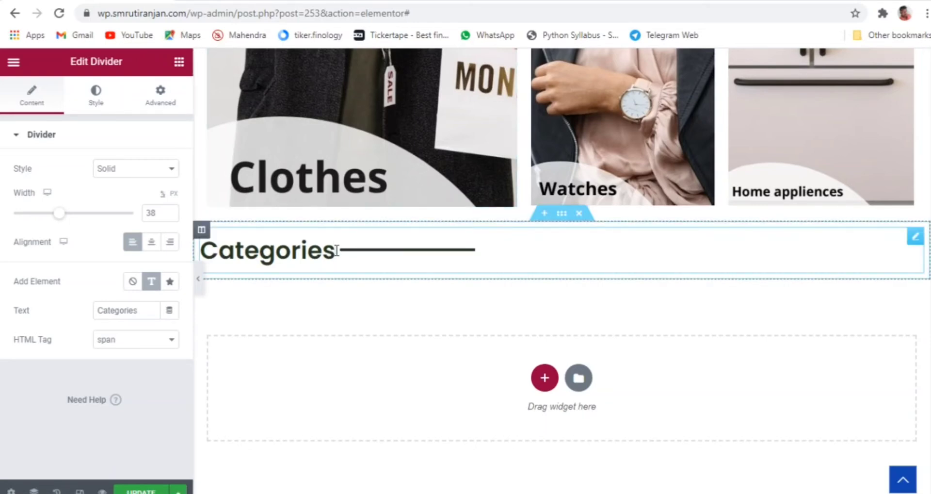
- Change the copied divider's text from 'Categories' to 'Featured Product'
key("BackSpace")
key("BackSpace")
key("BackSpace")
key("BackSpace")
key("BackSpace")
key("BackSpace")
key("BackSpace")
key("BackSpace")
key("BackSpace")
key("BackSpace")
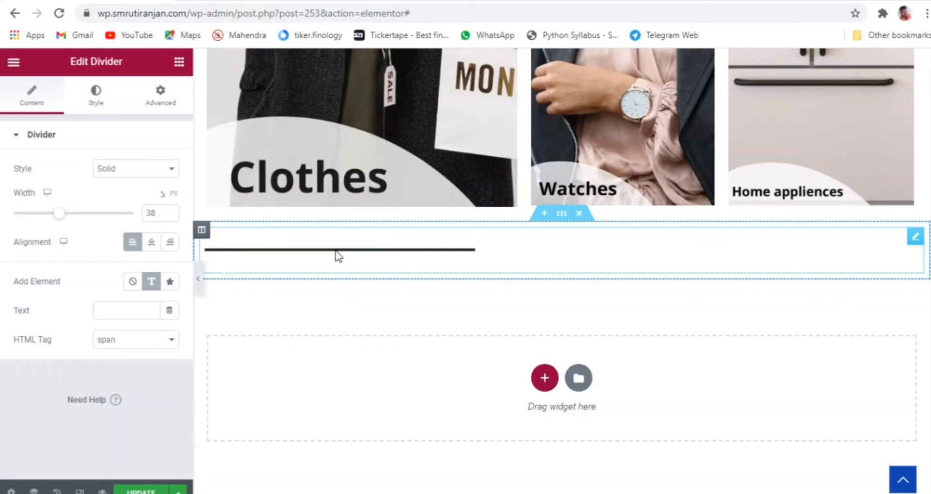
type("Featu")
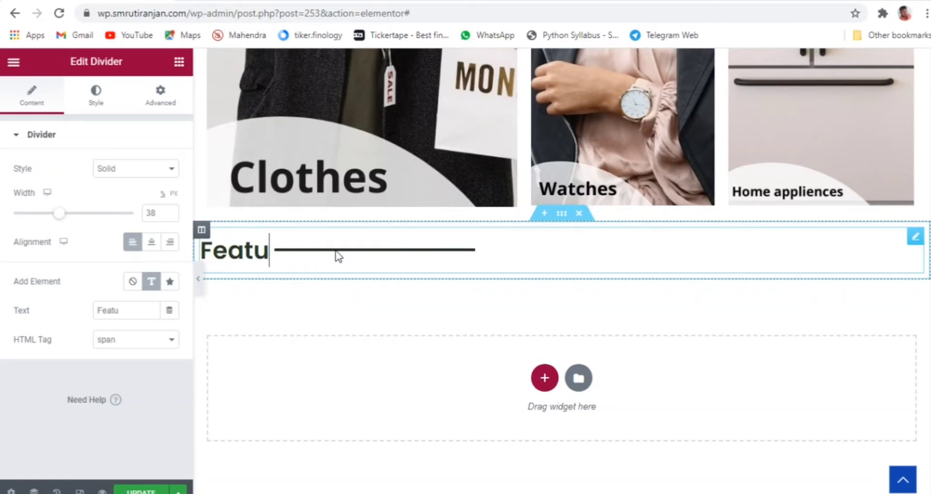
type("red p")
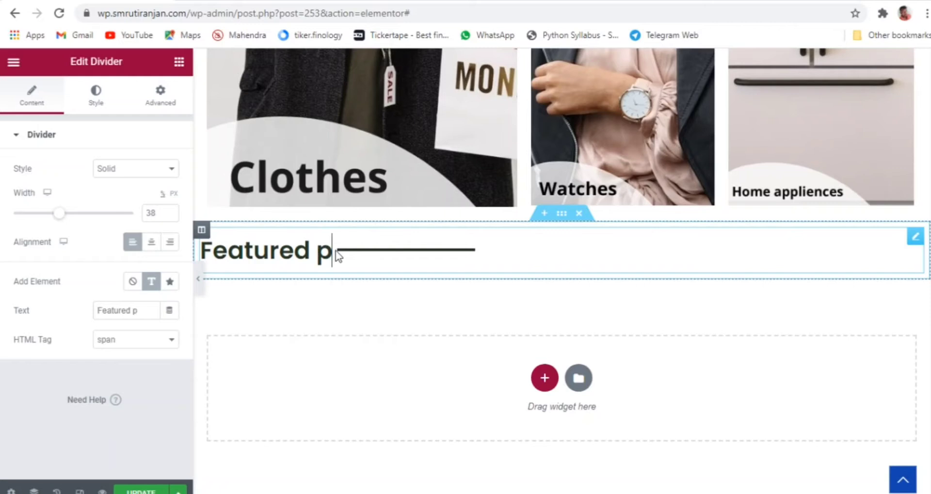
type("roduct")
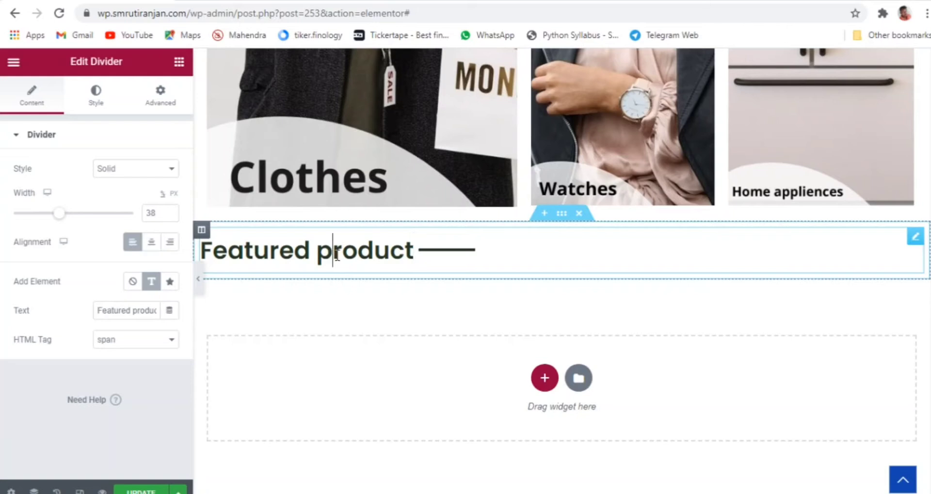
left_click(337, 256)
key("BackSpace")
type("P")
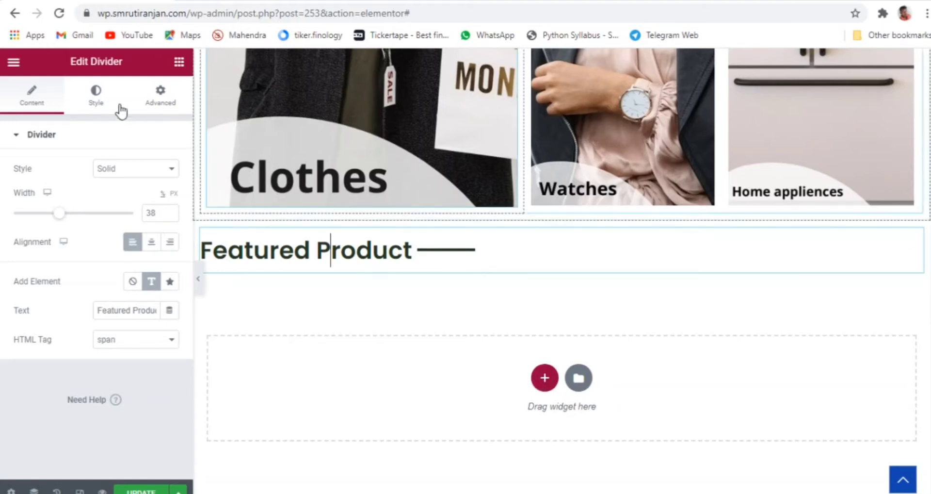
left_click(180, 63)
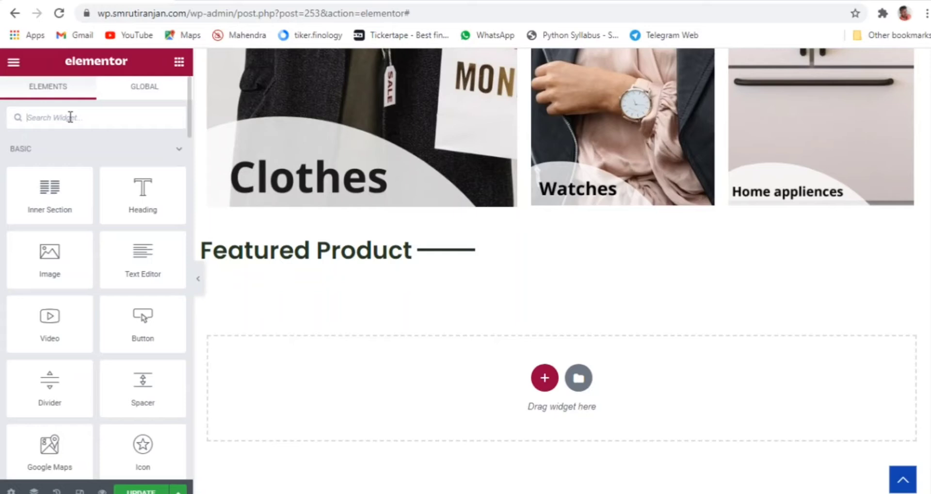
- Search 'sho', drag a Shortcode widget beneath the Featured Product heading, then open a new tab
type("sho")
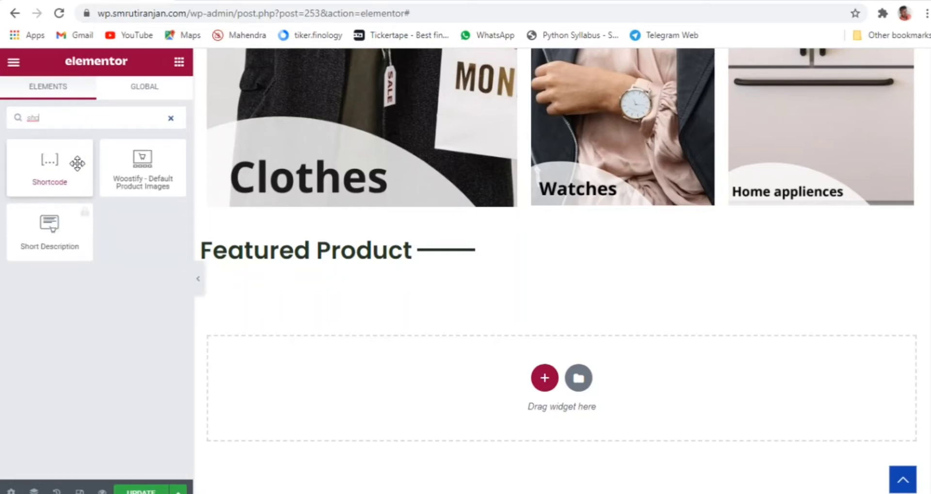
left_click_drag(74, 160, 388, 258)
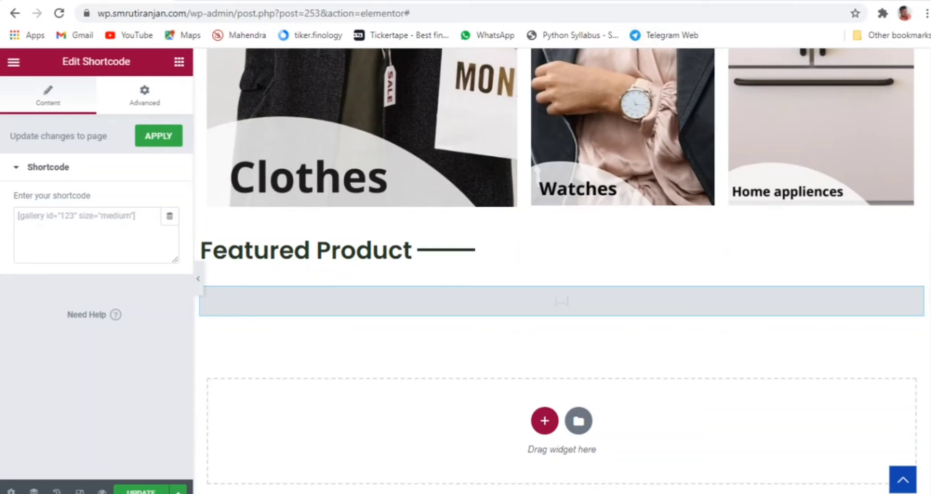
key("ctrl+t")
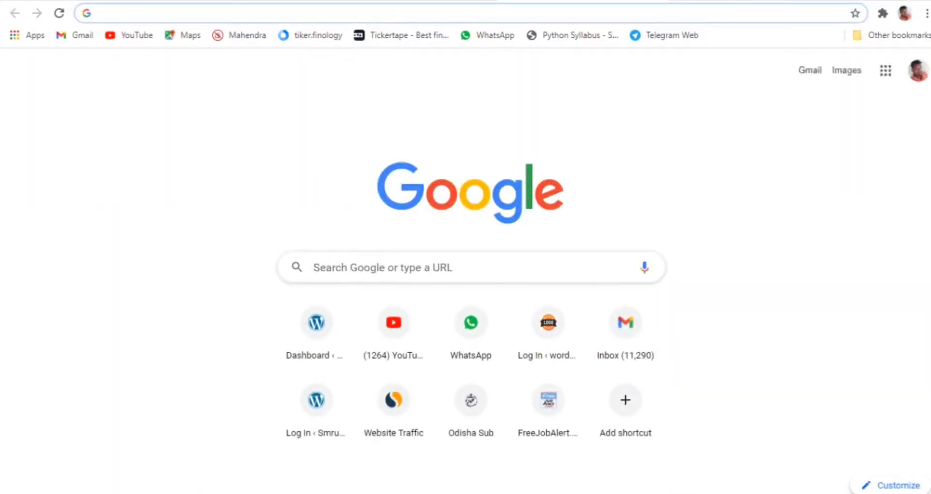
- Search the web for WooCommerce shortcodes and open the WooCommerce Docs page
type("woocommerce shortcodes")
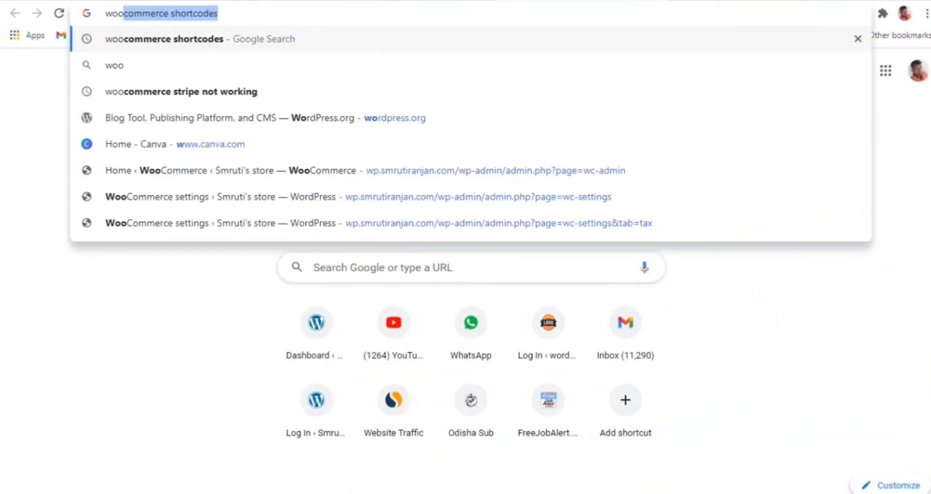
key("Return")
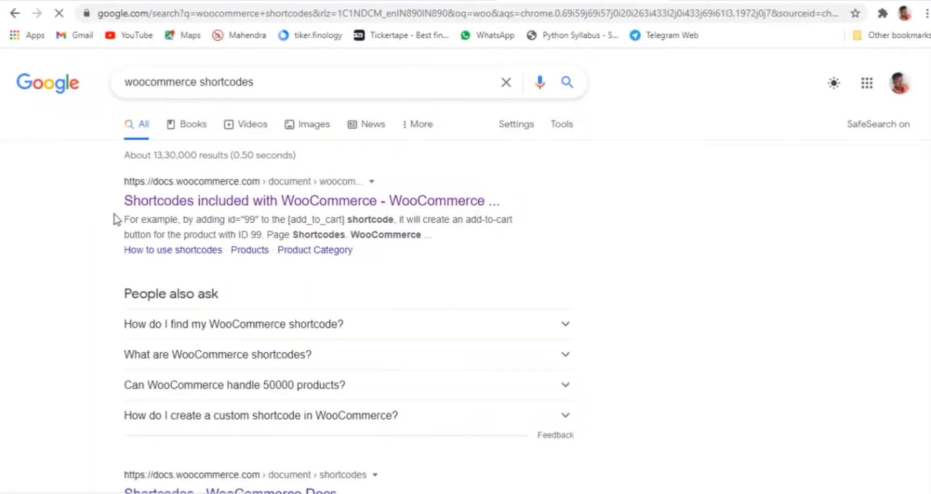
left_click(270, 206)
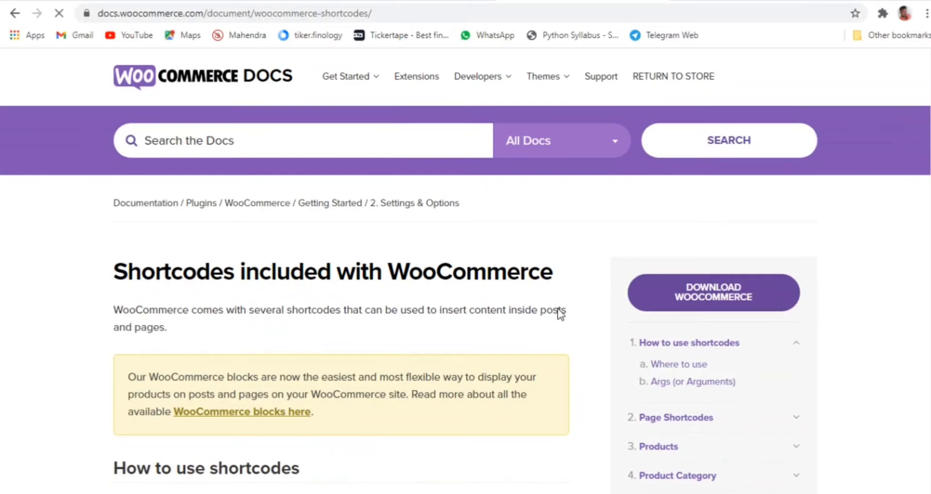
- Find Scenario 2 – Featured Products and select its example shortcode
scroll(494, 302, "down", 7)
scroll(498, 307, "down", 8)
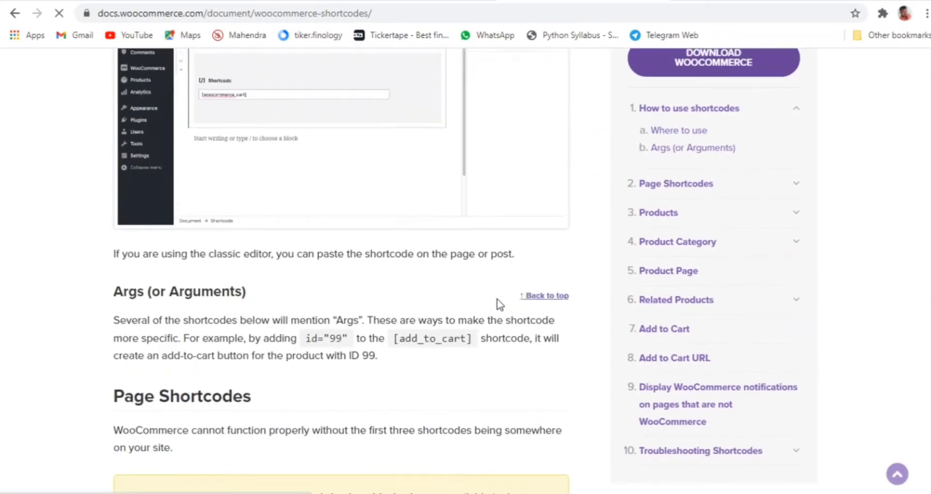
scroll(491, 292, "down", 13)
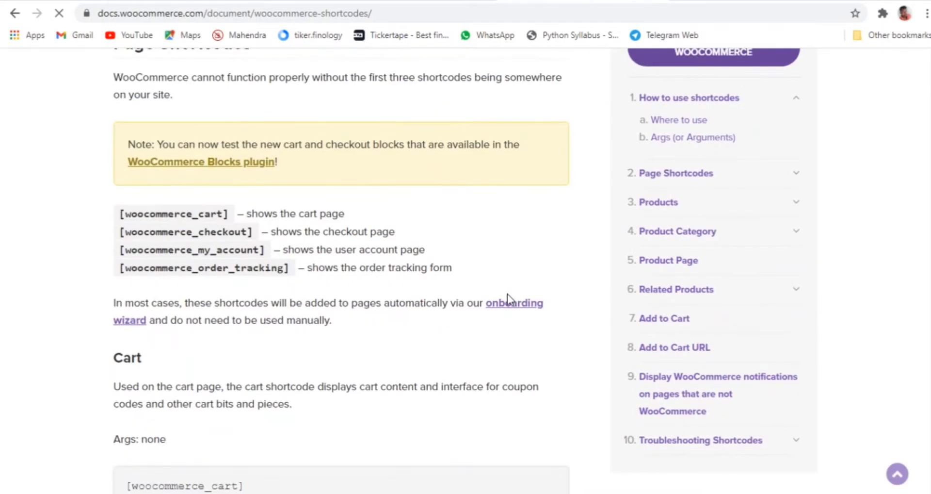
scroll(507, 295, "down", 13)
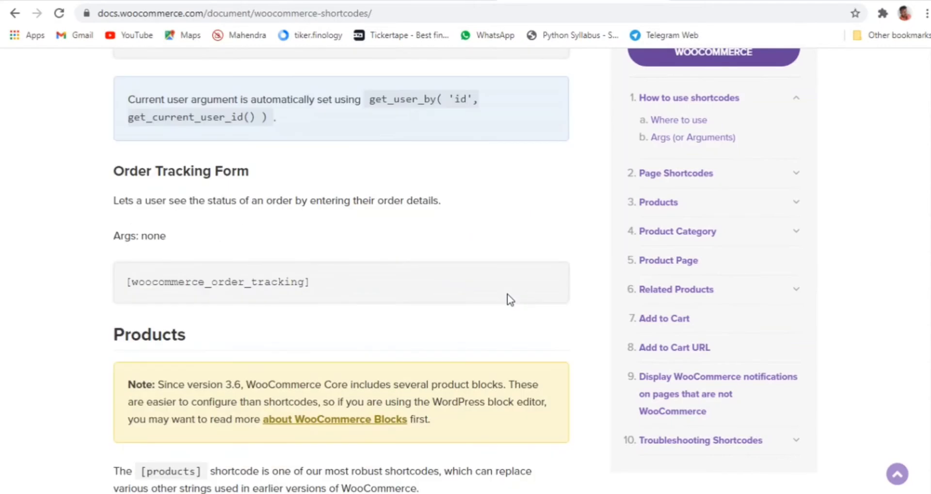
scroll(440, 304, "down", 12)
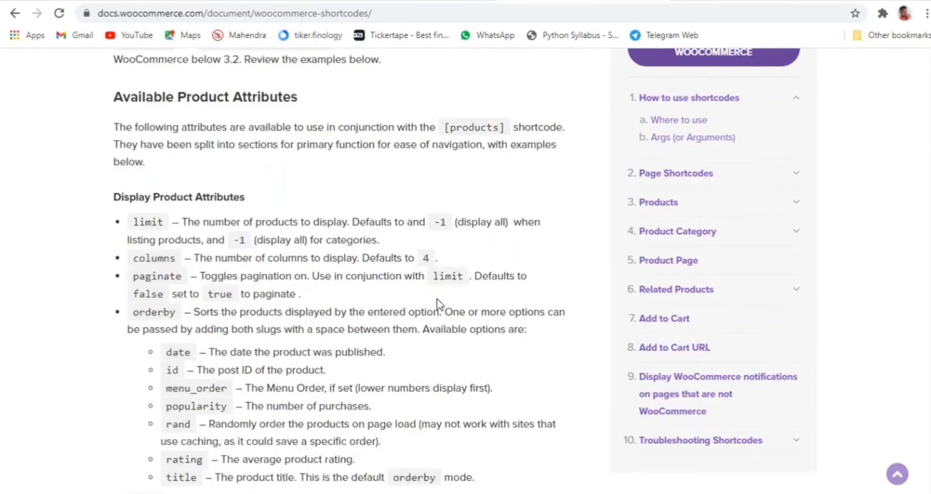
scroll(440, 304, "down", 20)
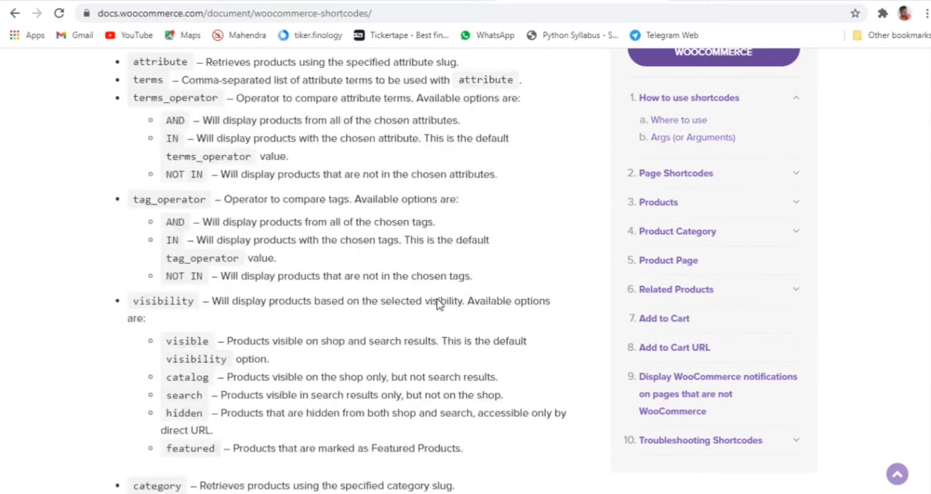
scroll(440, 304, "down", 11)
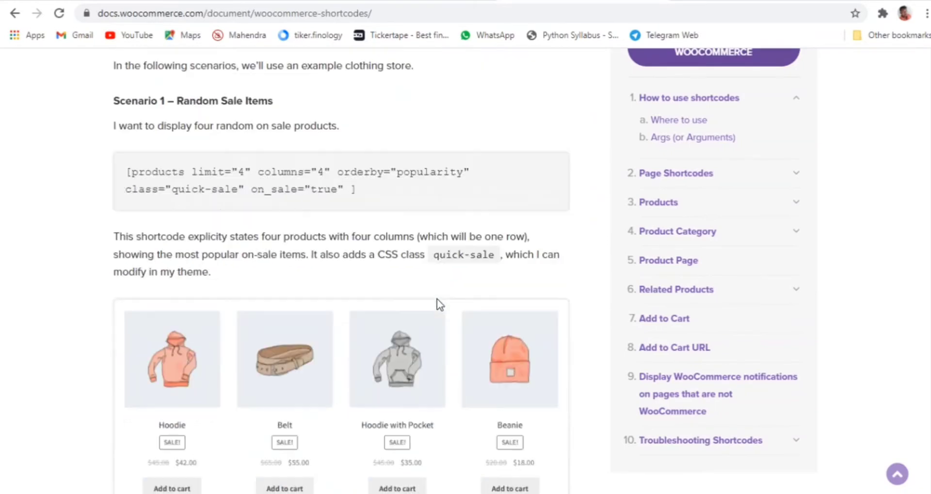
scroll(439, 303, "up", 3)
scroll(358, 279, "down", 8)
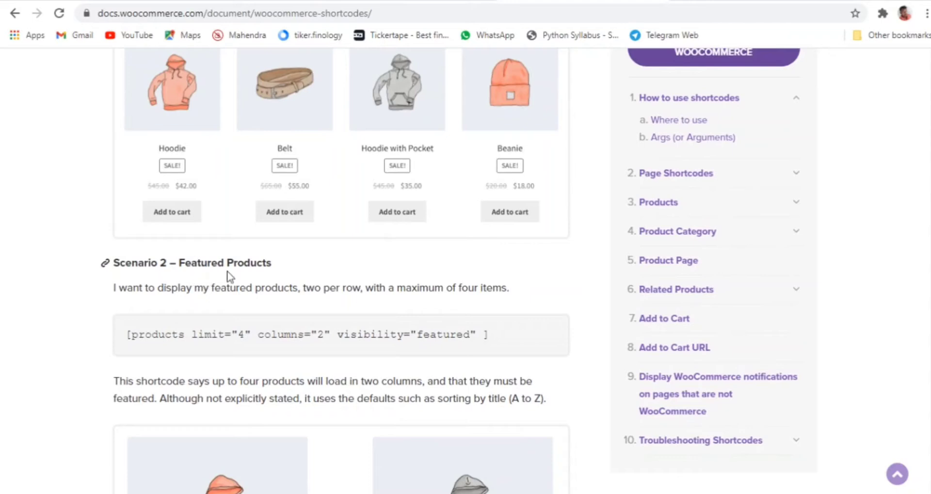
left_click_drag(493, 337, 125, 336)
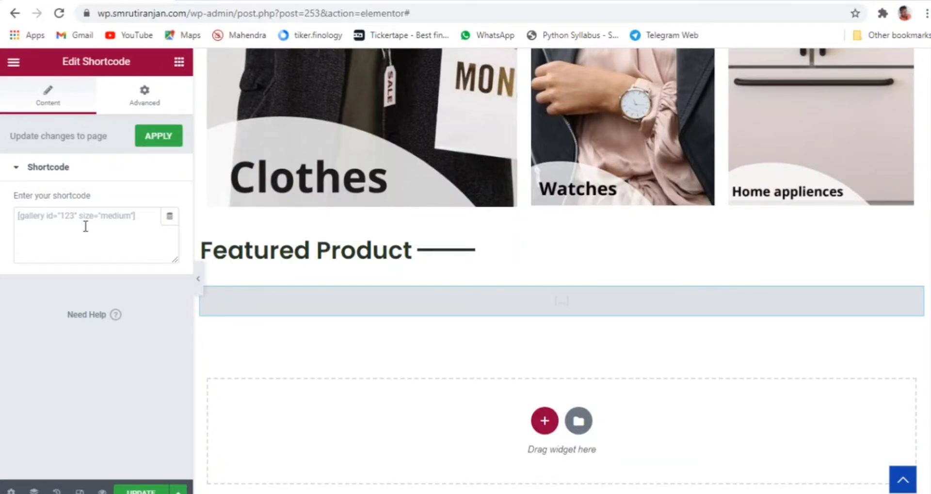
- Paste the featured products shortcode into the Shortcode widget and preview it at full width
left_click(85, 226)
type("[products limit=\"4\" columns=\"2\" visibility=\"featured\"]")
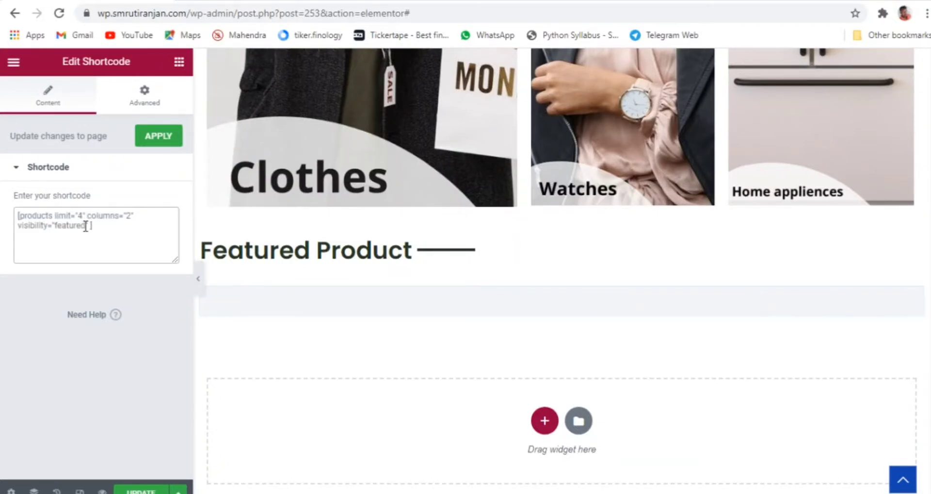
scroll(532, 243, "down", 4)
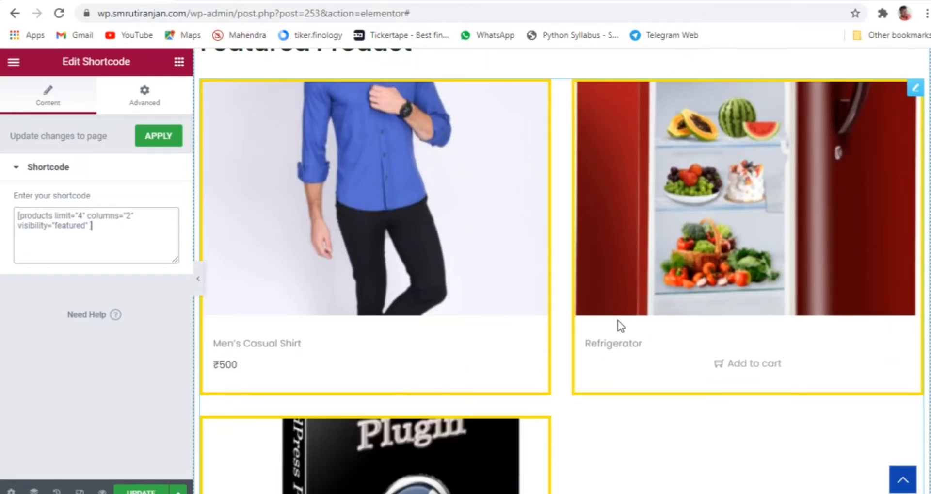
scroll(621, 326, "down", 5)
left_click(198, 279)
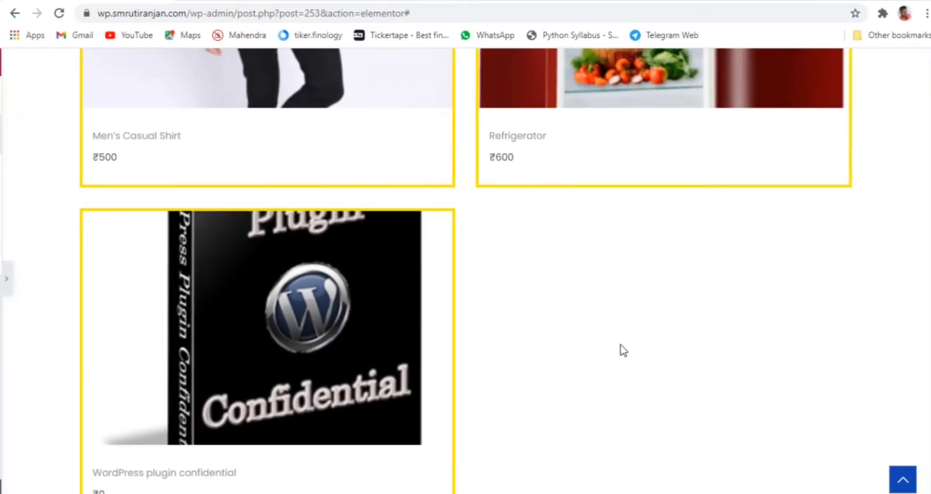
scroll(449, 354, "up", 5)
scroll(628, 341, "down", 4)
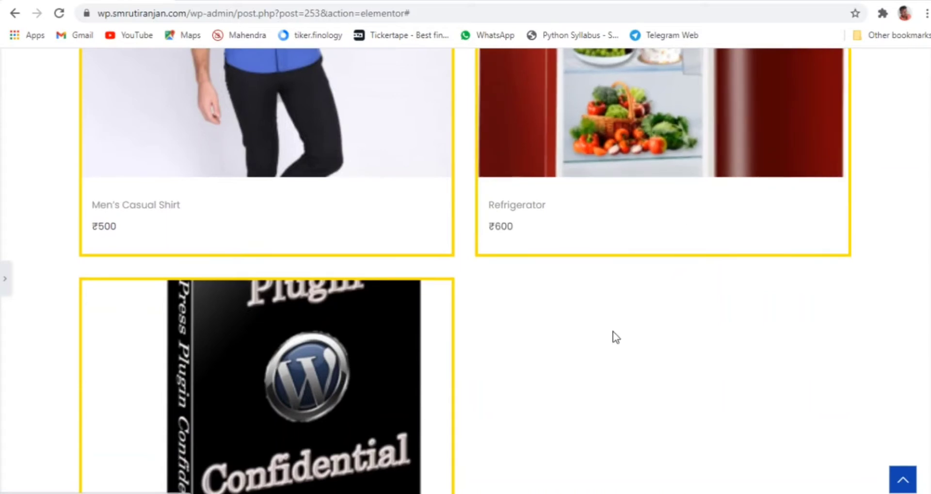
scroll(435, 358, "up", 4)
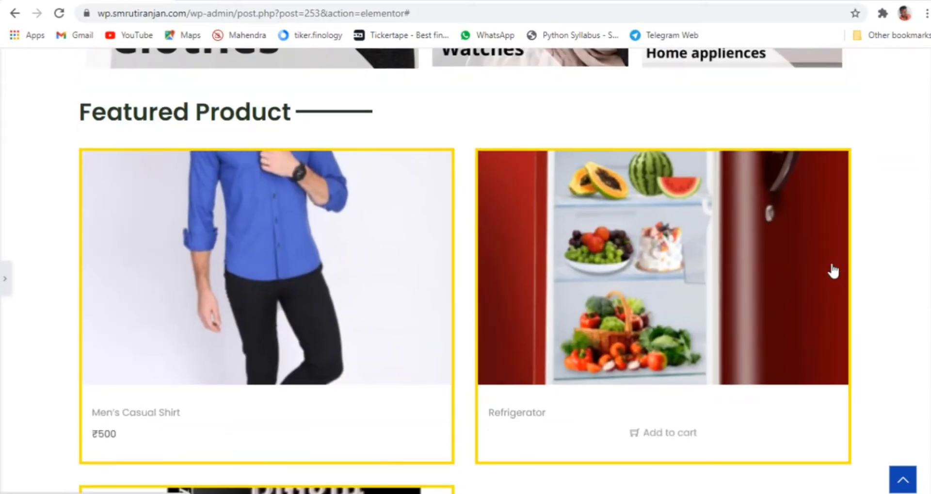
left_click(4, 278)
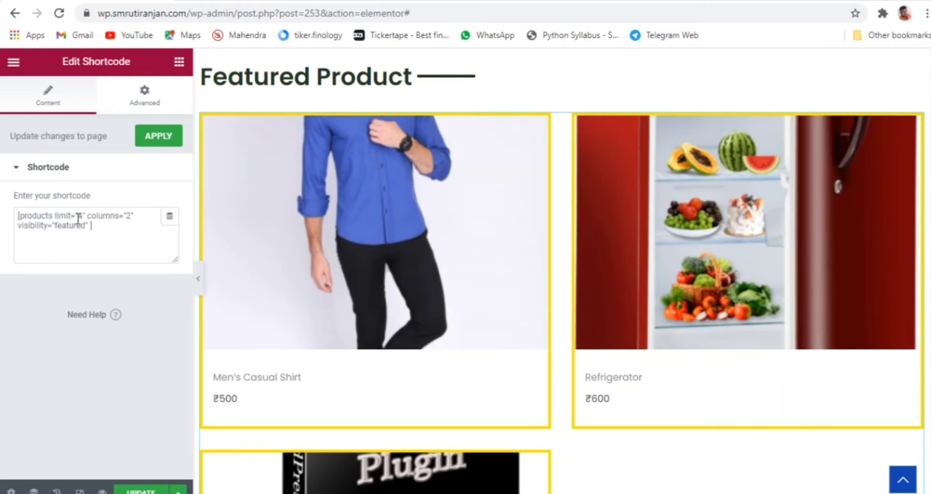
- Change the shortcode's columns value to 3
left_click(132, 218)
key("BackSpace")
type("4")
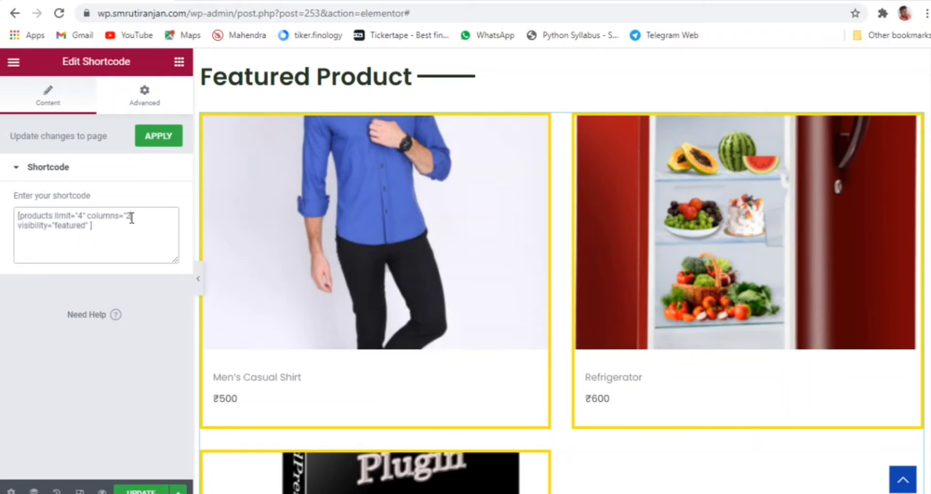
key("BackSpace")
type("3")
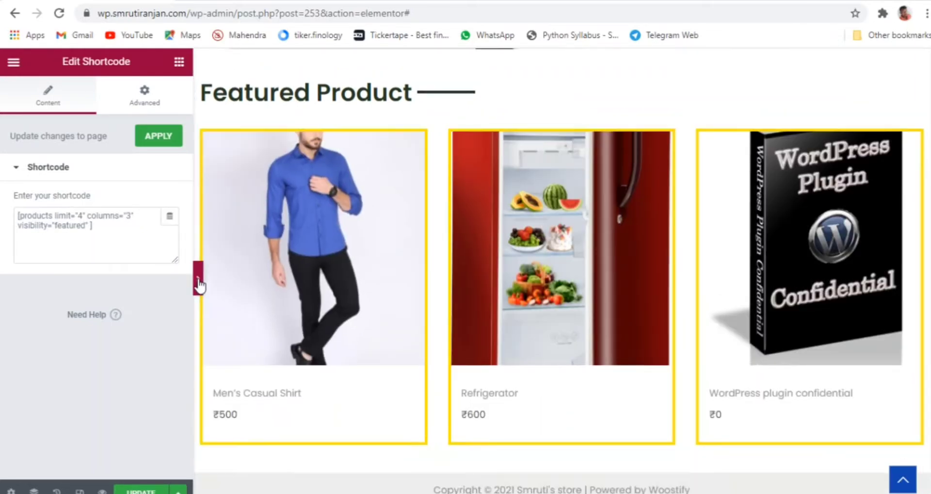
- Preview the page at full width to check the featured products grid
left_click(198, 278)
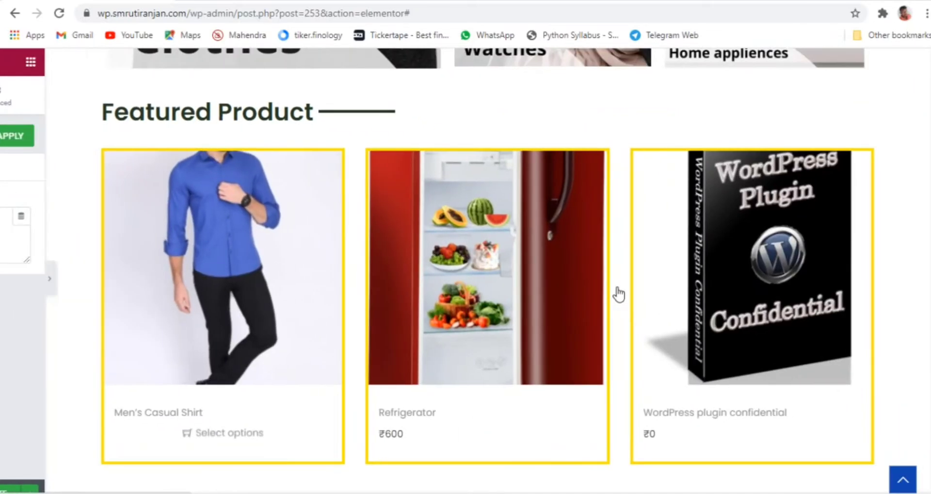
scroll(689, 301, "down", 1)
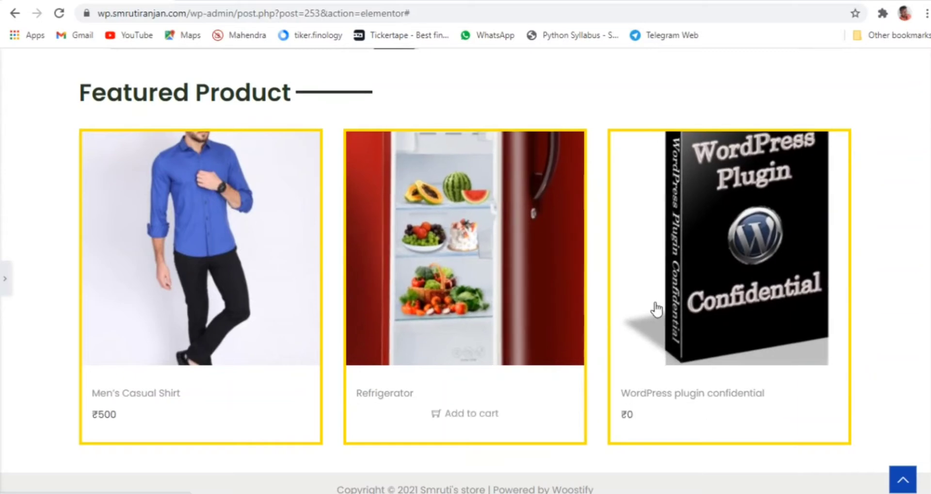
scroll(443, 342, "up", 12)
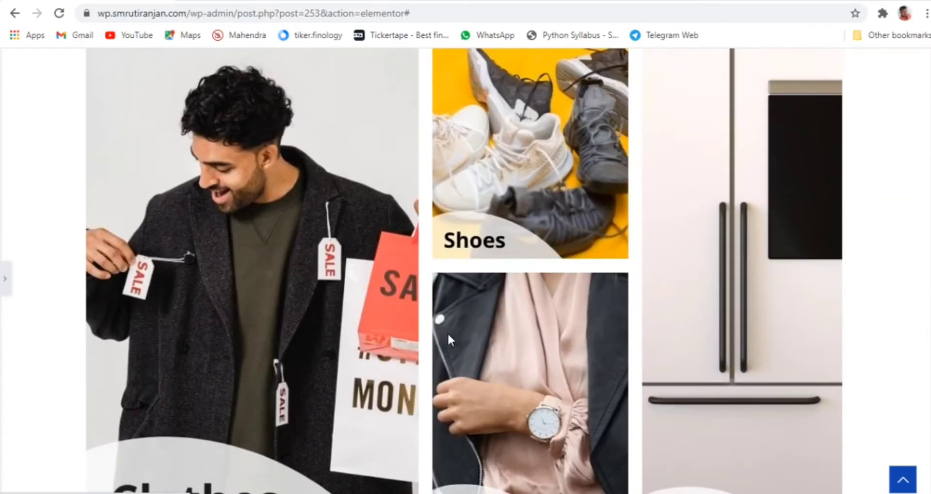
scroll(449, 334, "up", 5)
scroll(456, 330, "down", 12)
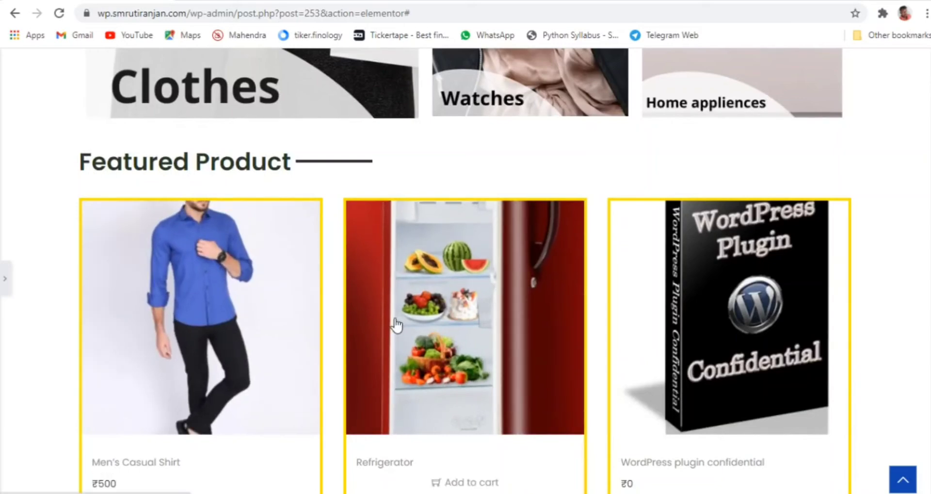
scroll(395, 322, "up", 5)
scroll(395, 325, "up", 9)
scroll(432, 281, "down", 10)
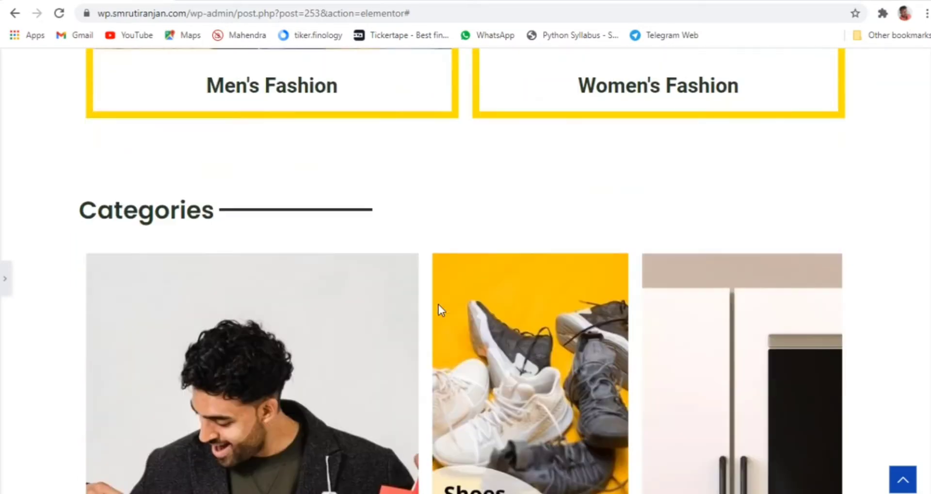
scroll(443, 316, "down", 4)
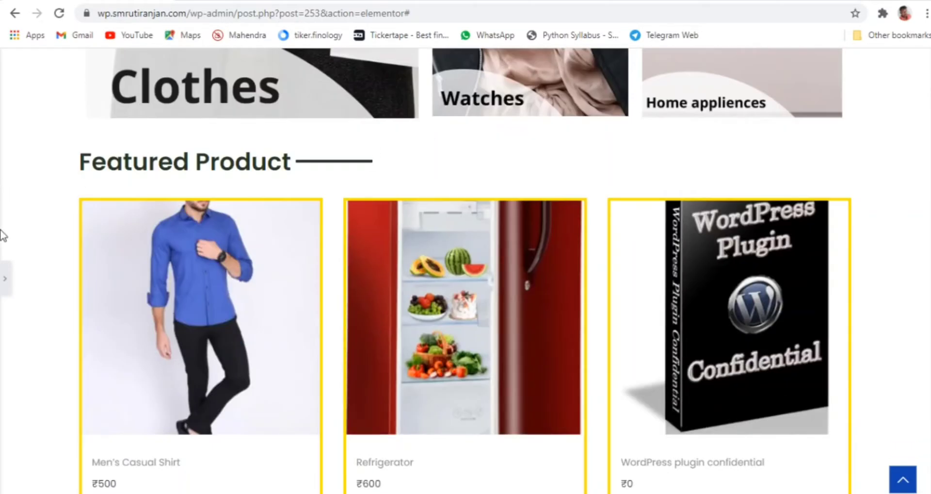
left_click(5, 278)
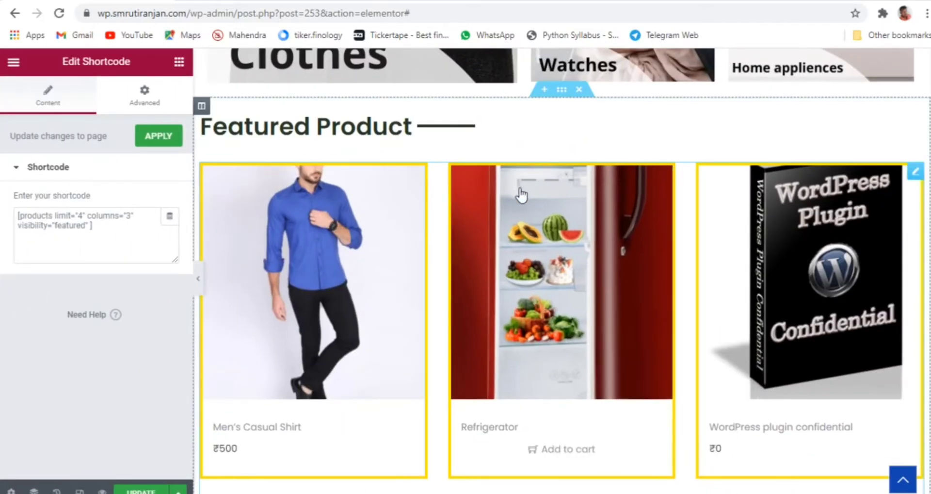
left_click_drag(562, 90, 461, 145)
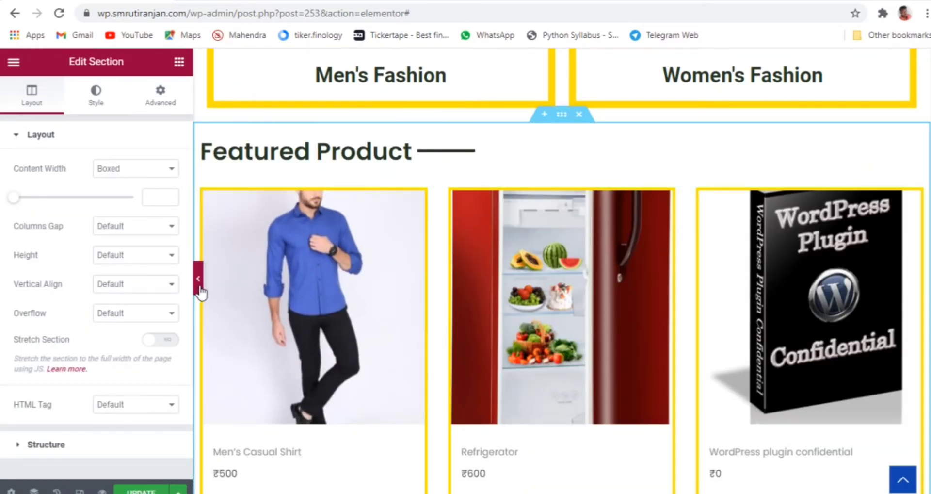
- Review the page again, then bring up the Featured Product section's settings
left_click(198, 286)
scroll(617, 305, "up", 4)
scroll(617, 305, "up", 8)
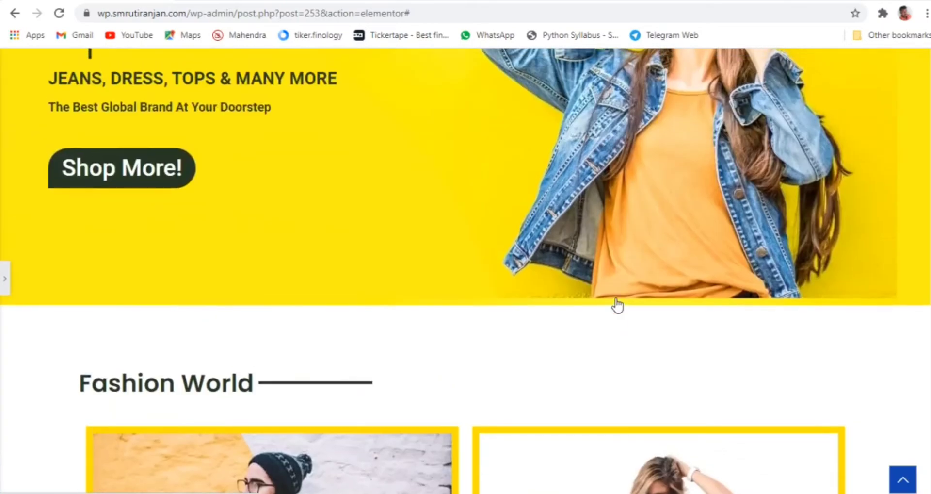
scroll(519, 175, "down", 8)
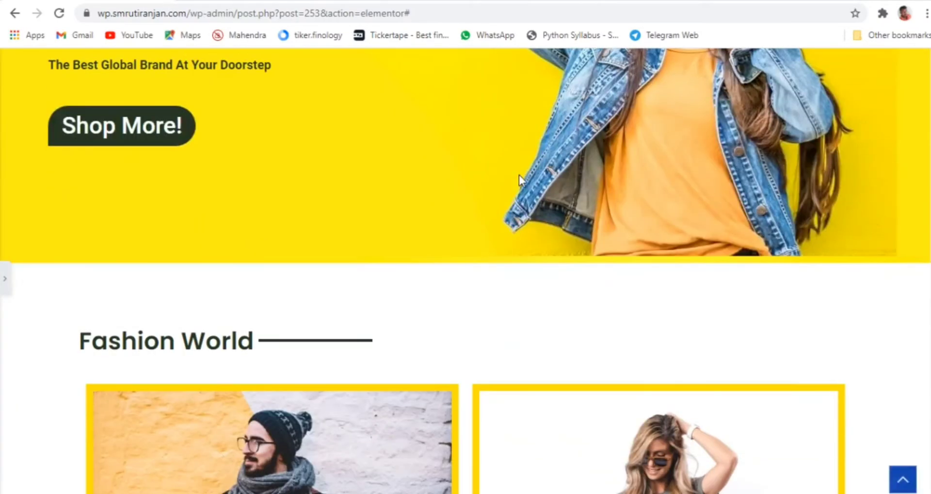
scroll(519, 174, "down", 15)
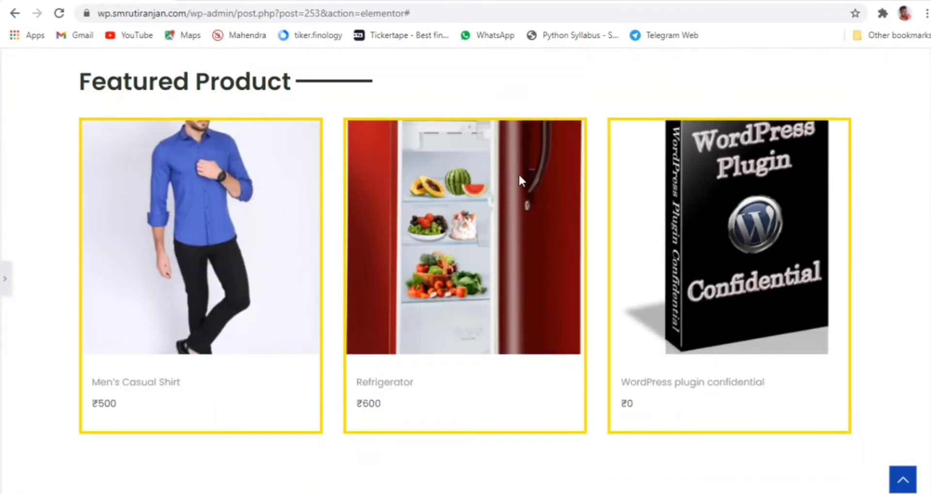
scroll(519, 175, "down", 6)
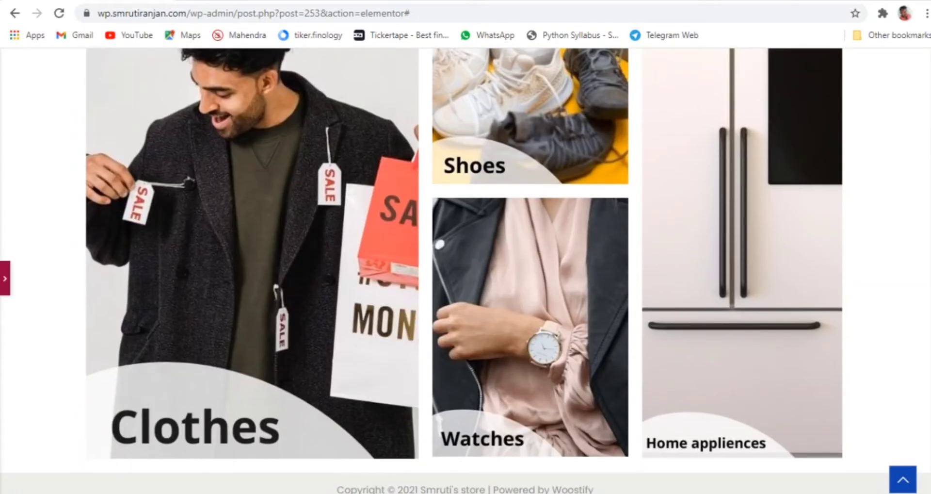
left_click(5, 278)
scroll(674, 286, "up", 10)
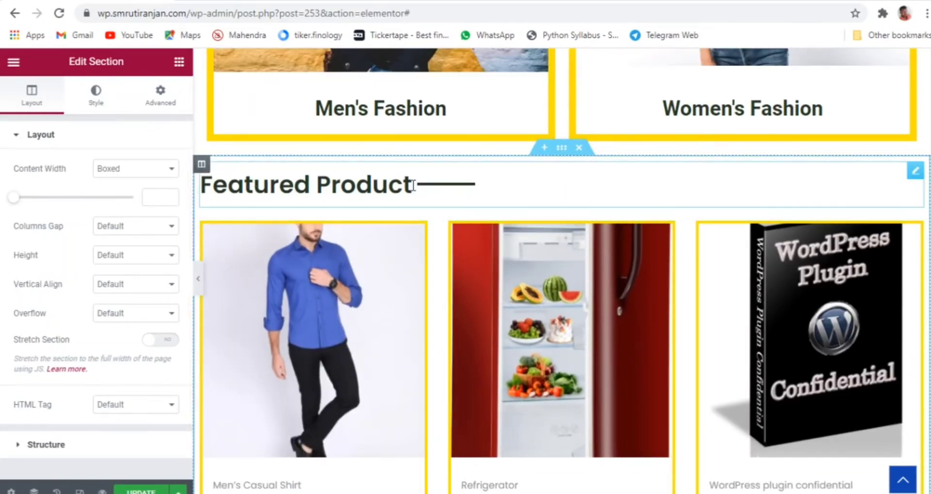
- Copy the Featured Product section and paste it into the empty section below, then check the preview
right_click(562, 147)
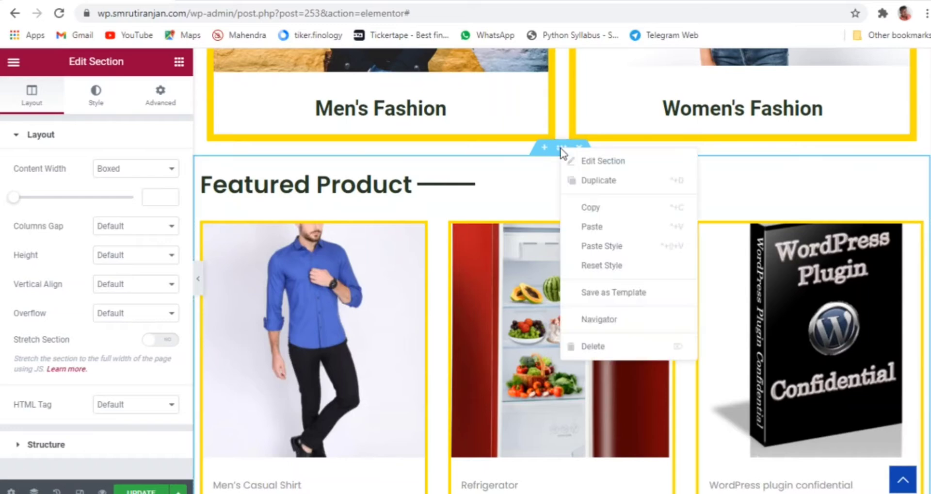
left_click(580, 208)
scroll(655, 279, "down", 10)
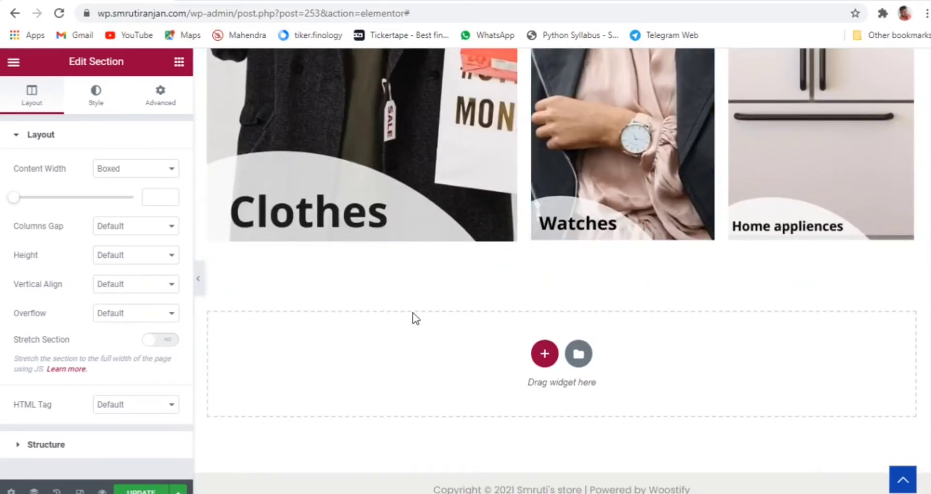
right_click(449, 362)
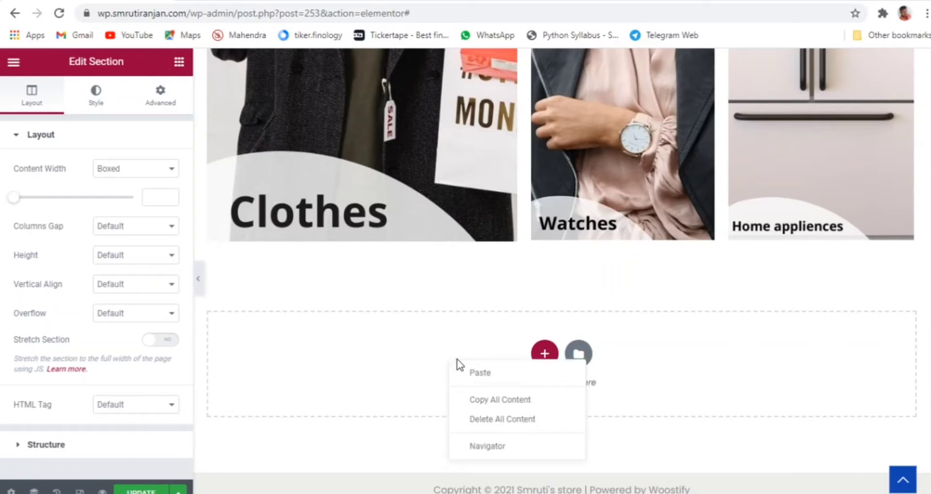
left_click(478, 376)
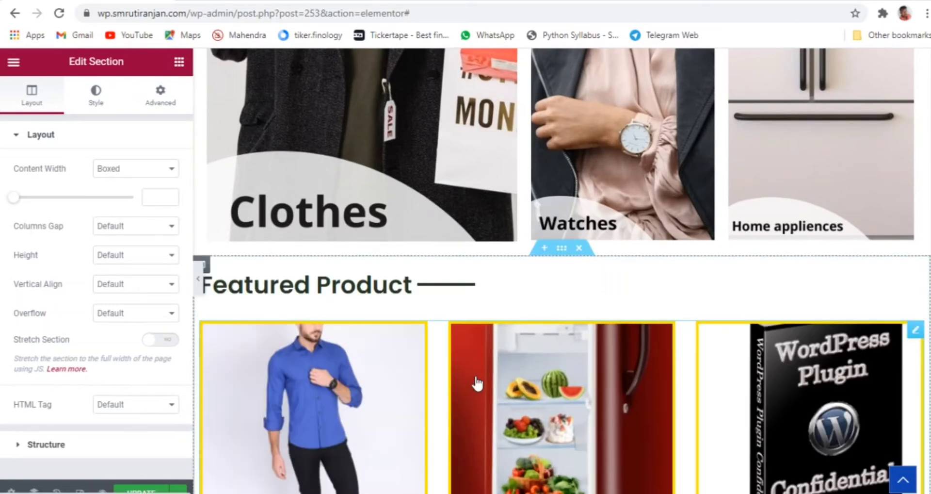
left_click(198, 278)
scroll(627, 286, "down", 4)
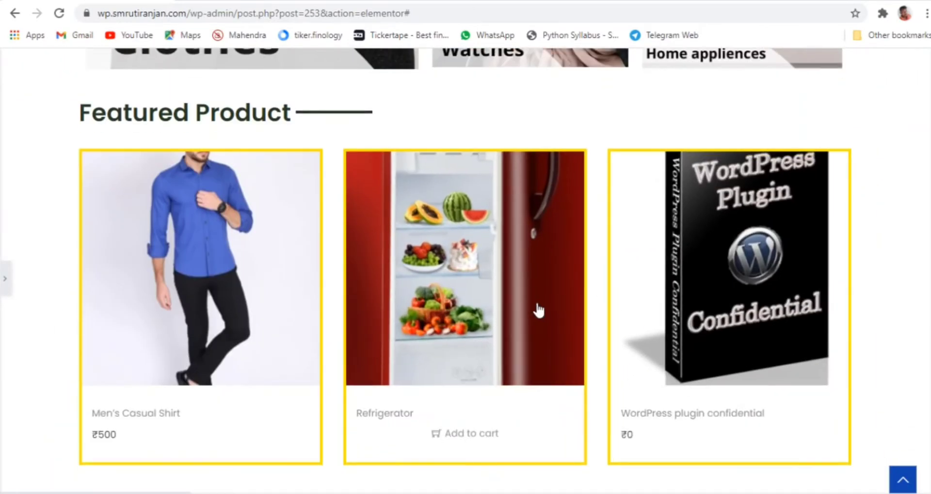
left_click(5, 278)
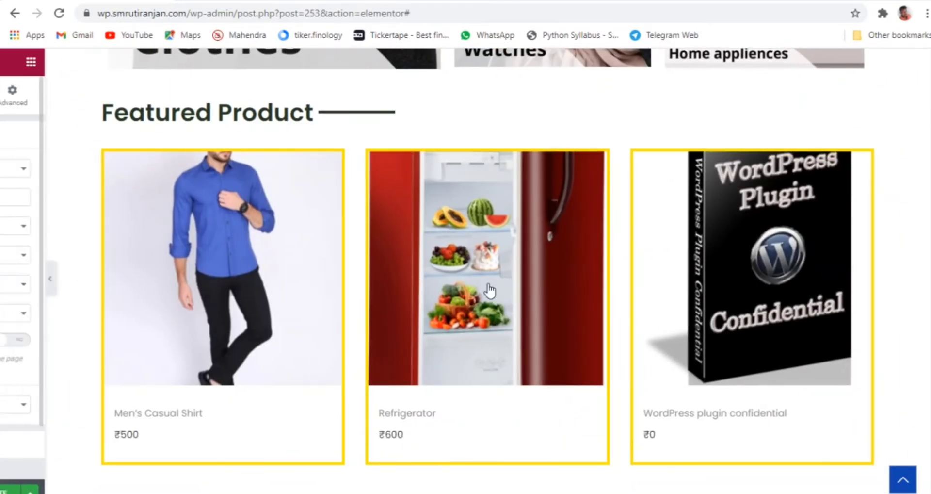
scroll(528, 301, "up", 4)
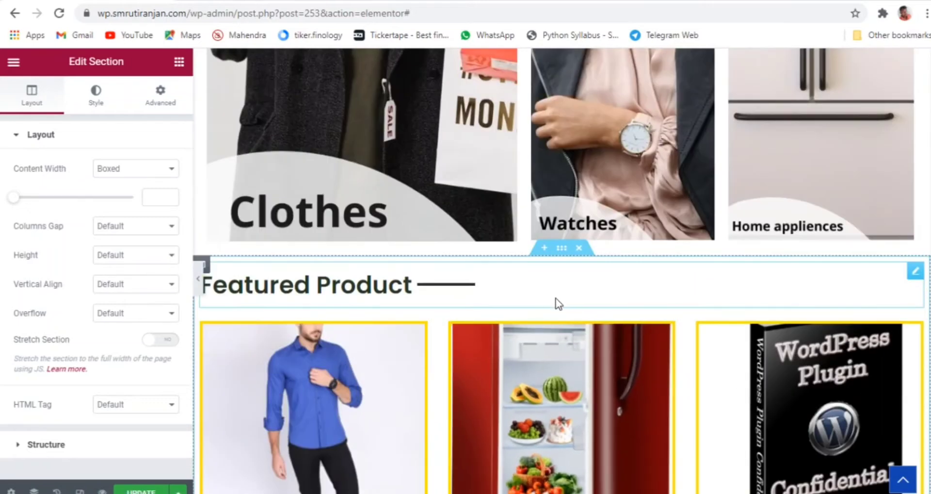
scroll(557, 299, "up", 5)
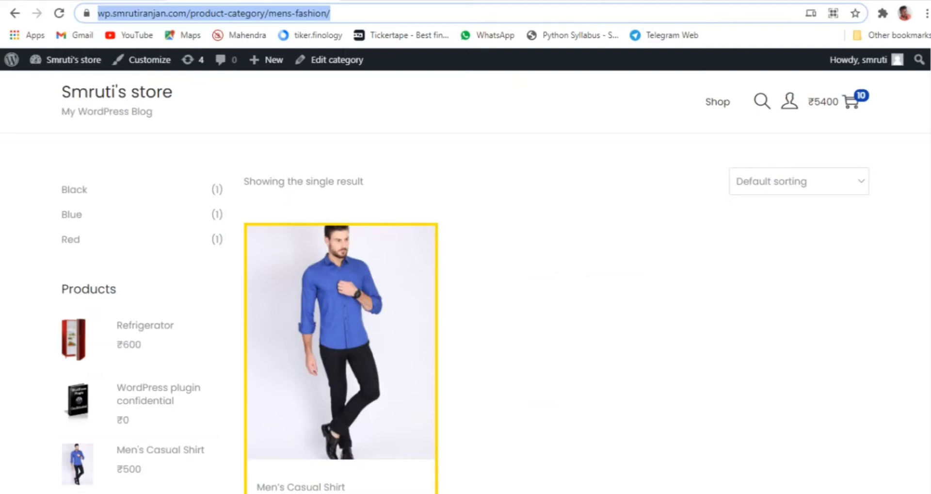
- In WooCommerce's All Products list, toggle Refrigerator's featured star off and back on
left_click(8, 59)
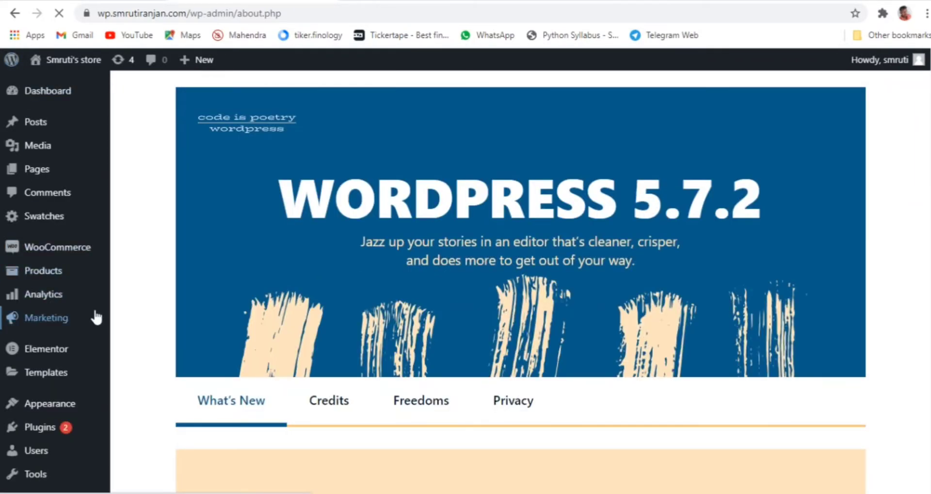
left_click(41, 273)
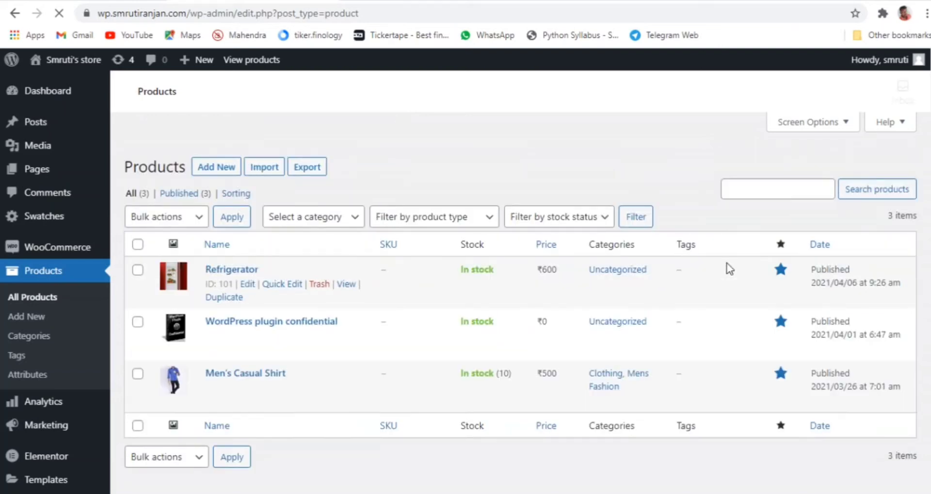
scroll(718, 266, "down", 4)
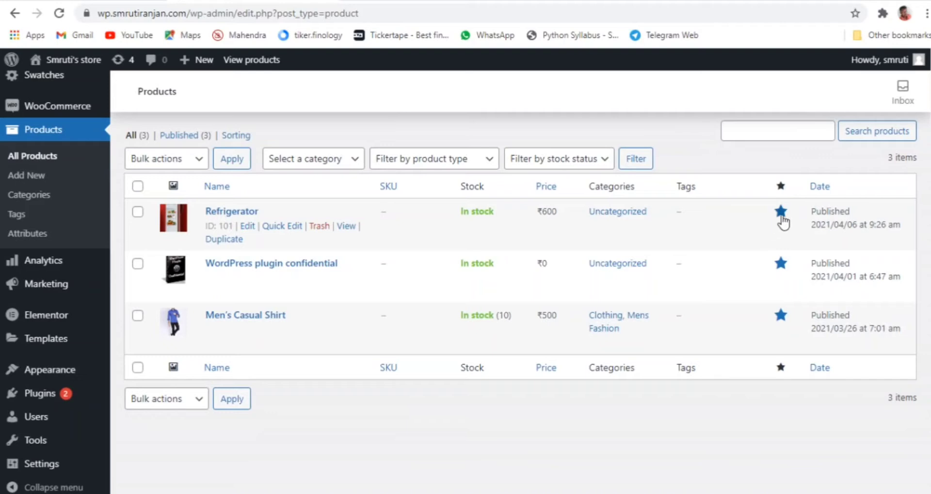
left_click(783, 216)
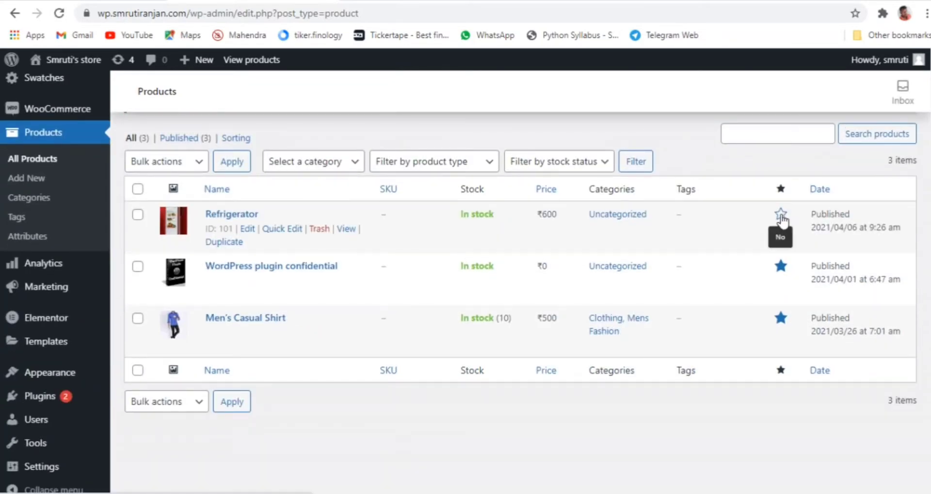
left_click(781, 216)
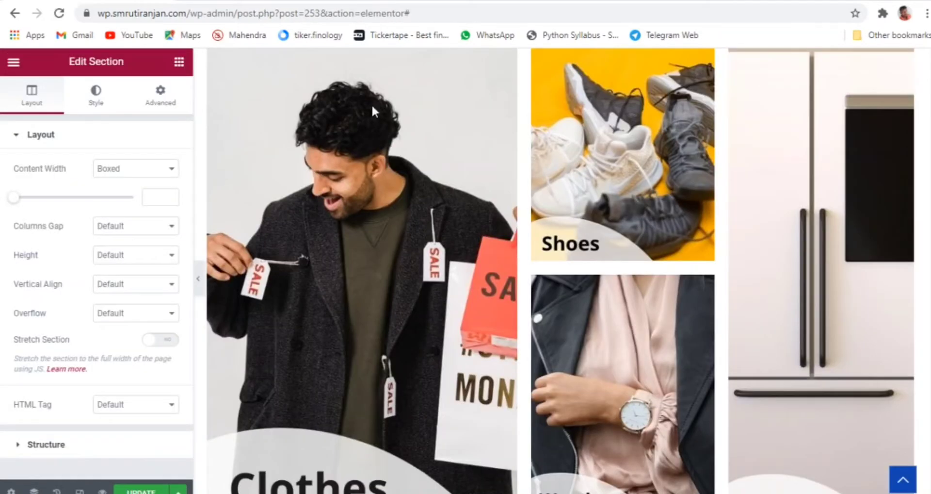
- Rename the copied section's heading to 'Recently Added', fixing the typo
scroll(621, 251, "down", 15)
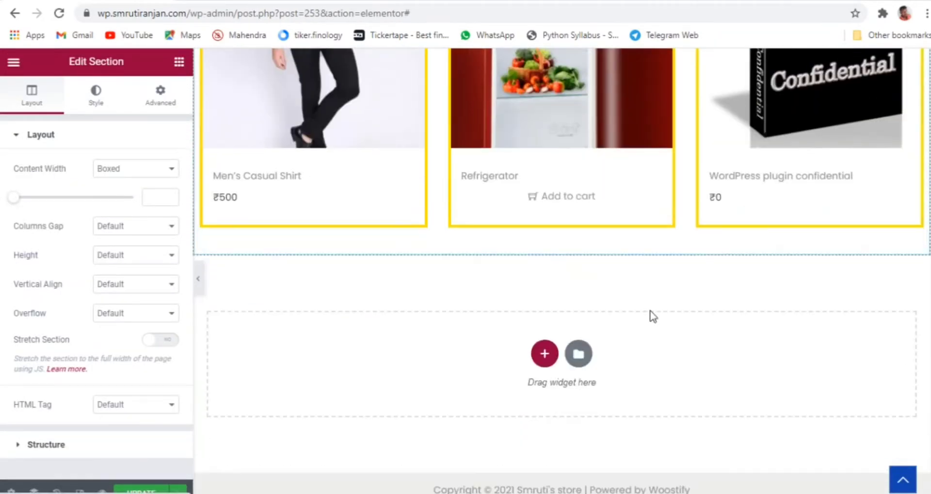
scroll(653, 317, "up", 4)
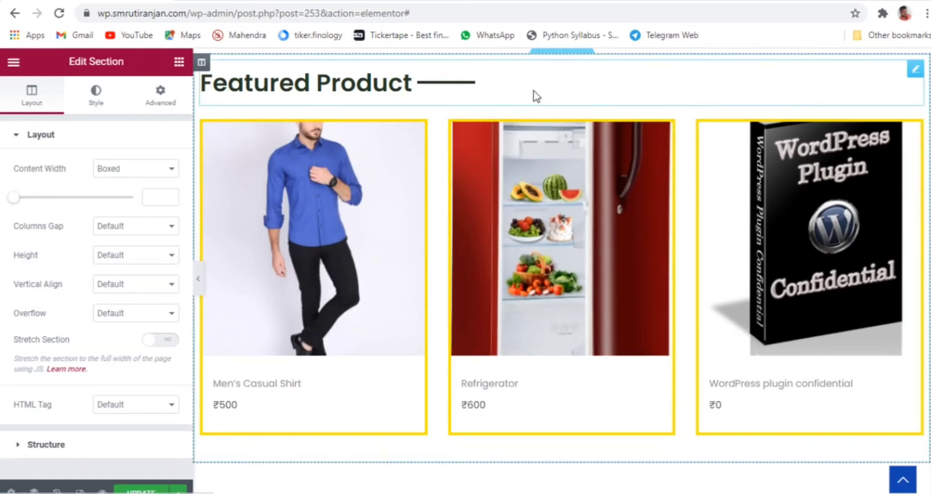
left_click(624, 96)
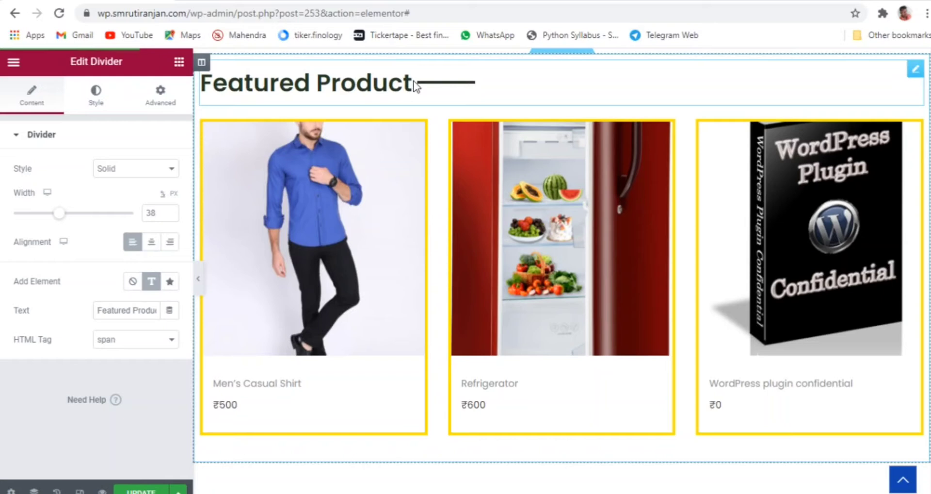
key("BackSpace")
key("BackSpace")
key("BackSpace")
key("BackSpace")
key("BackSpace")
key("BackSpace")
key("BackSpace")
key("BackSpace")
key("BackSpace")
key("BackSpace")
key("BackSpace")
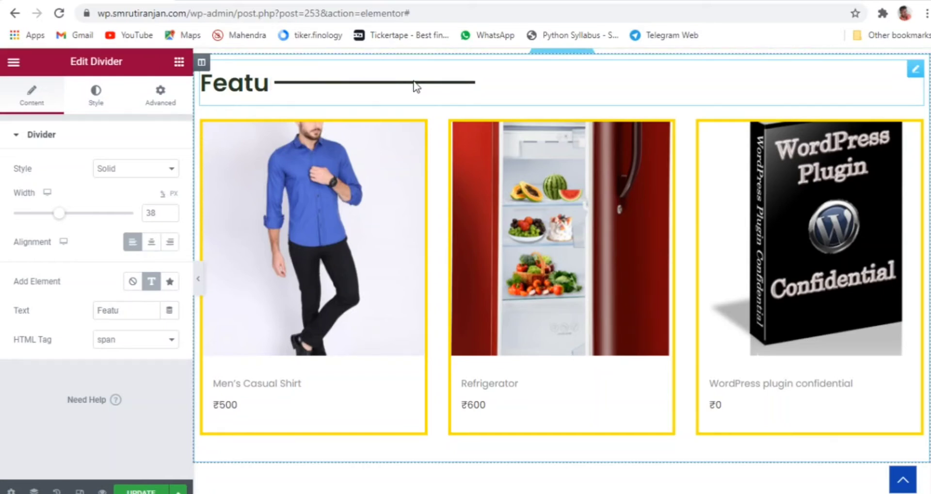
key("BackSpace")
key("BackSpace")
key("BackSpace")
key("BackSpace")
key("BackSpace")
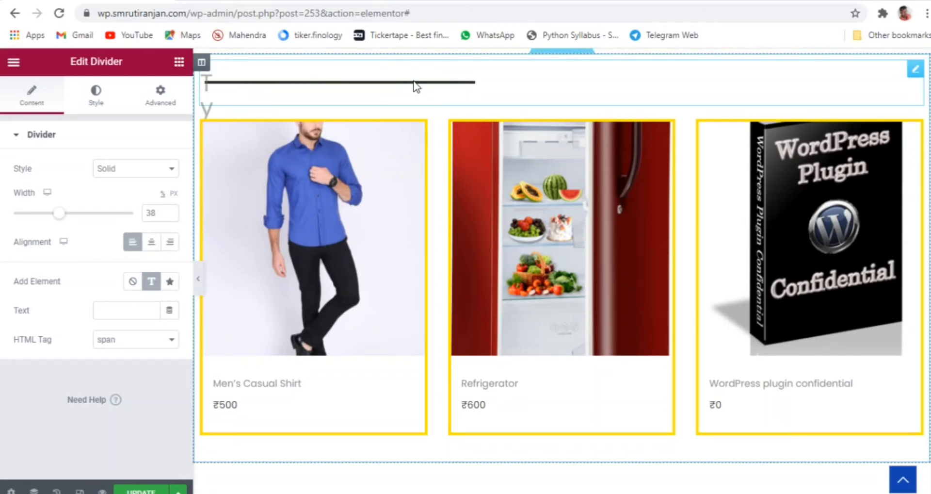
type("Recent")
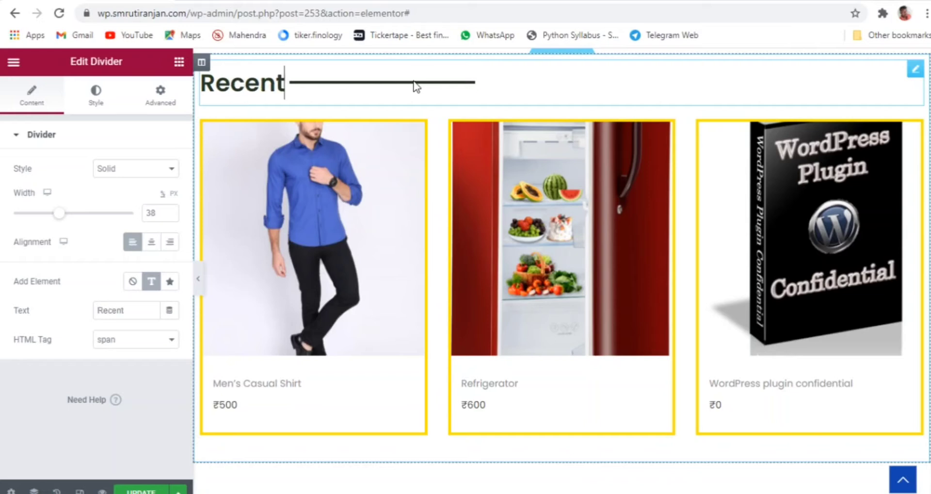
type("ly Aded")
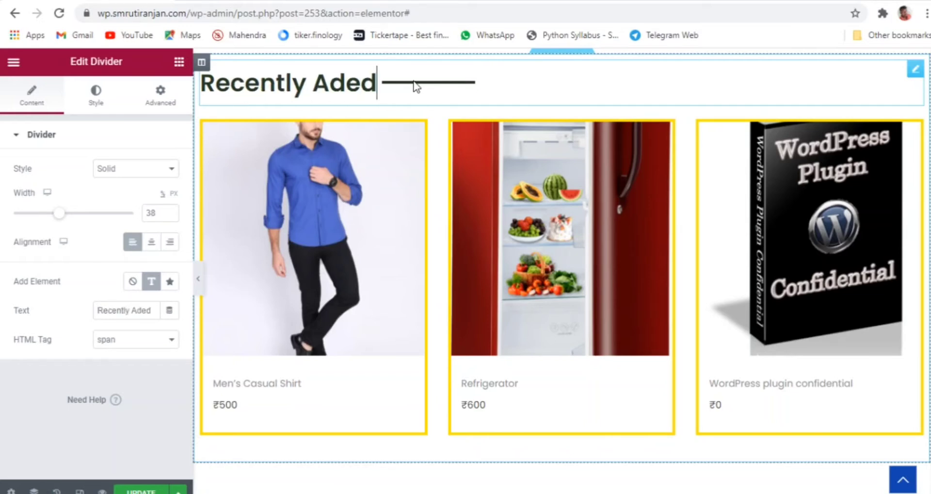
left_click(347, 82)
type("D")
key("BackSpace")
type("d")
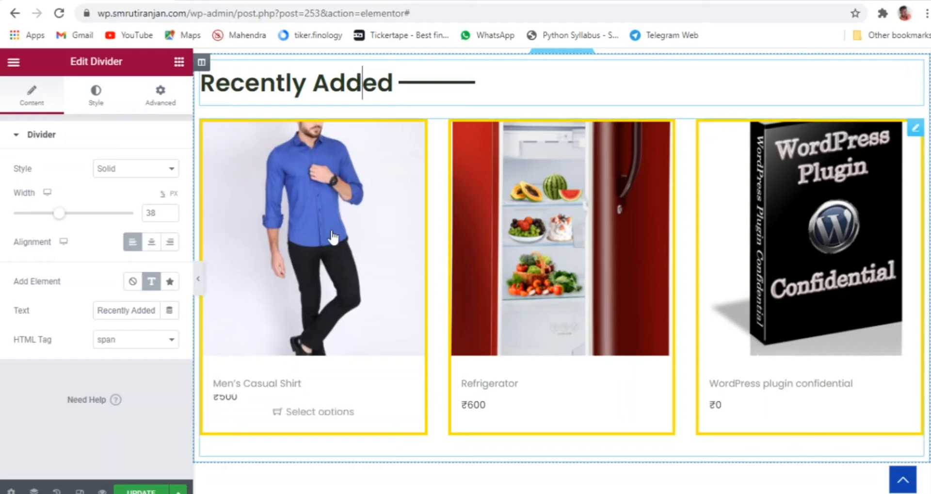
- Preview the page, then bring up the Recently Added grid's shortcode settings
left_click(199, 286)
scroll(583, 294, "up", 5)
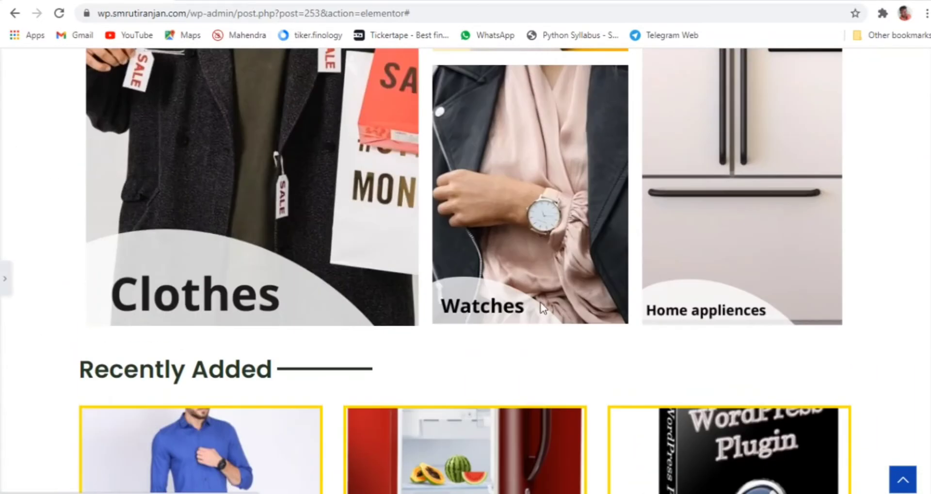
scroll(541, 302, "down", 4)
left_click(5, 279)
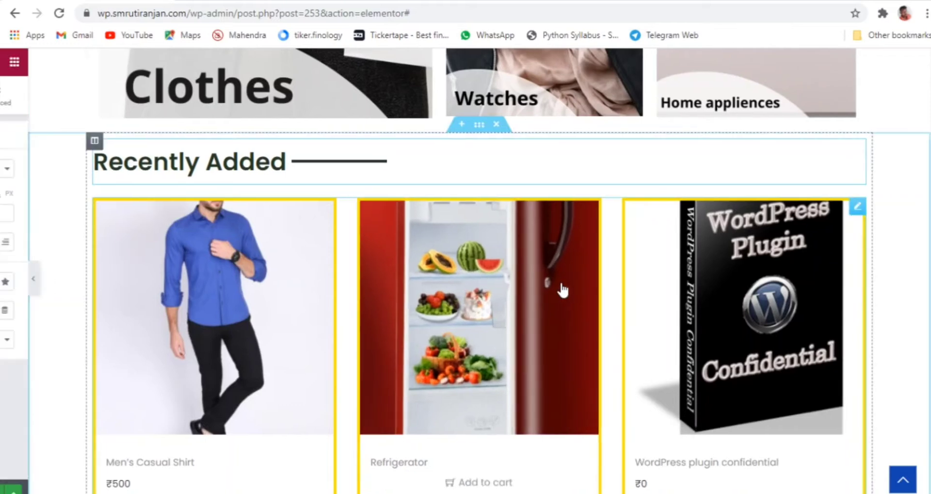
scroll(561, 291, "down", 3)
scroll(701, 238, "up", 4)
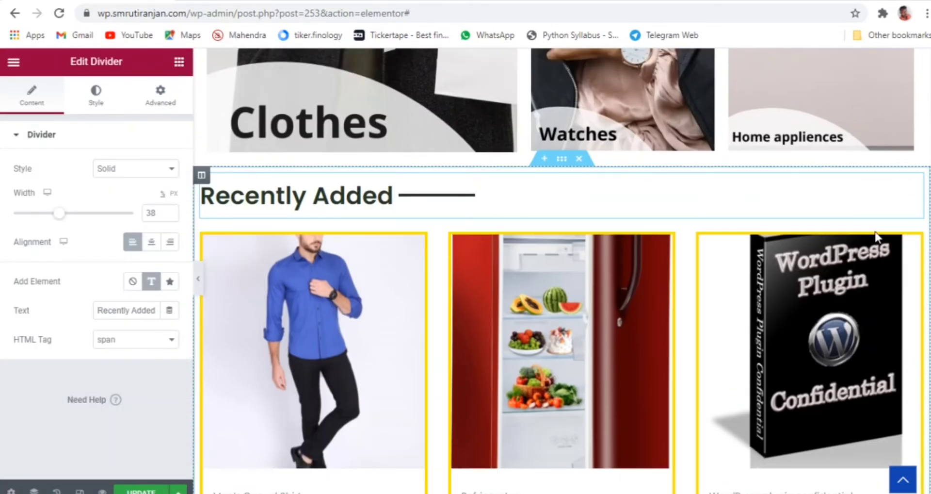
left_click(915, 240)
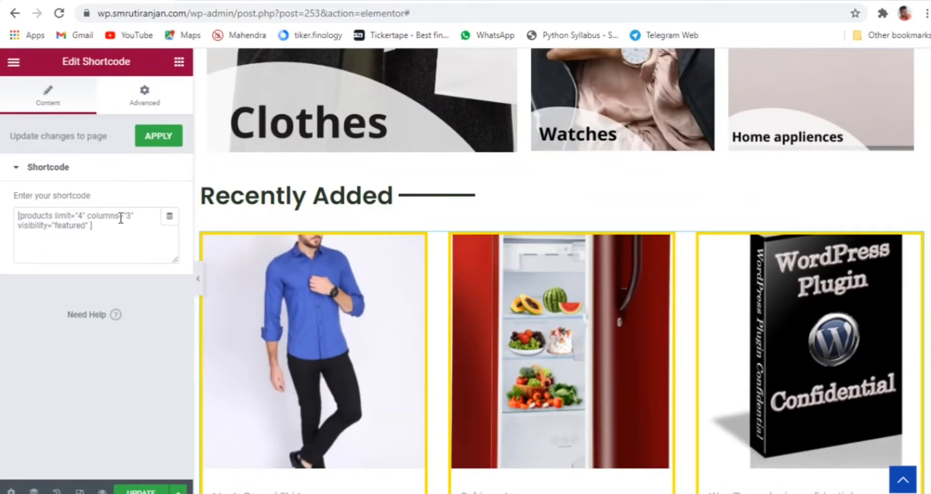
- Select the Scenario 4 Newest Products shortcode in the docs, then select the Recently Added widget's existing shortcode
left_click(582, 1)
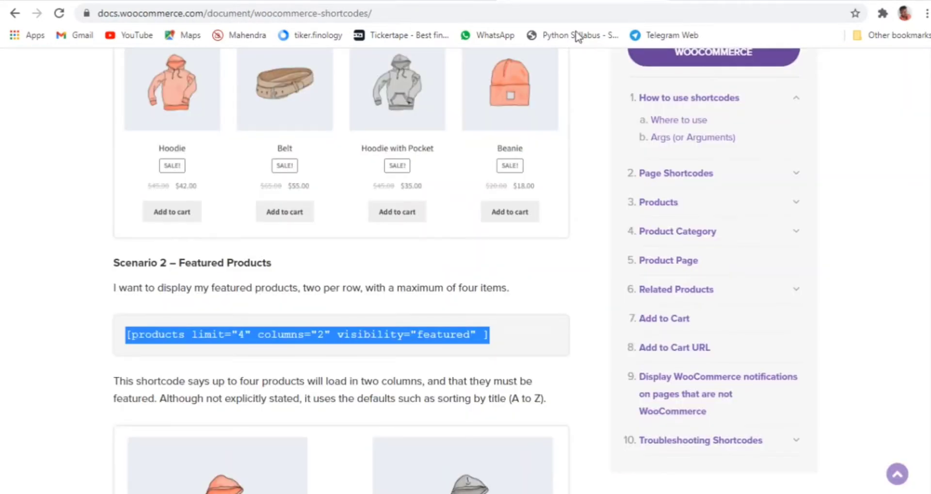
scroll(533, 199, "down", 10)
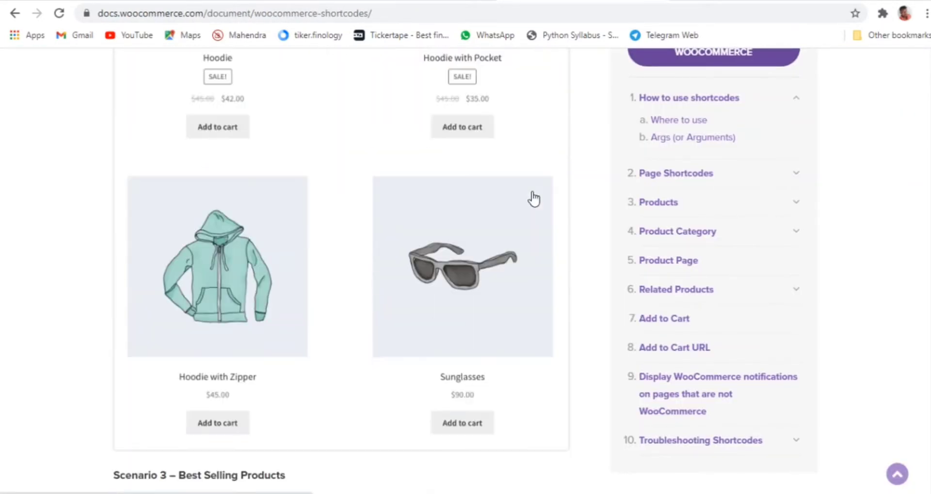
scroll(533, 199, "down", 8)
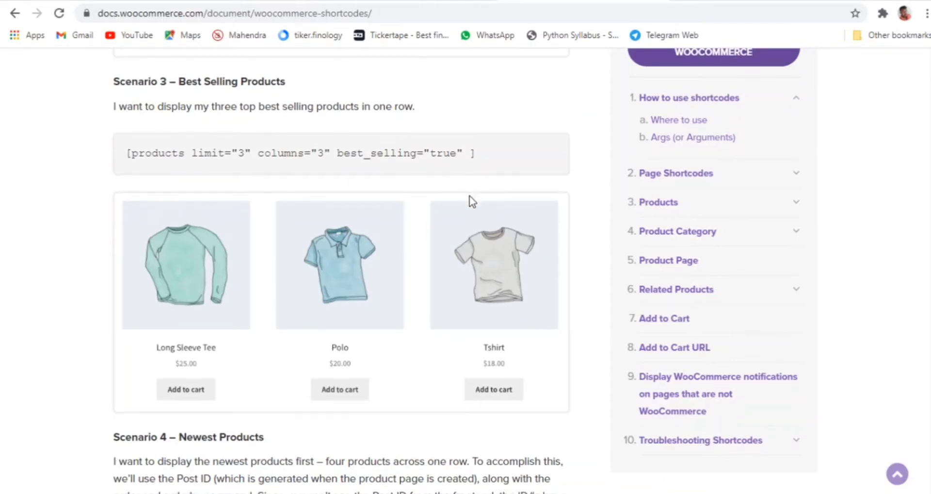
scroll(469, 196, "down", 4)
scroll(470, 203, "down", 1)
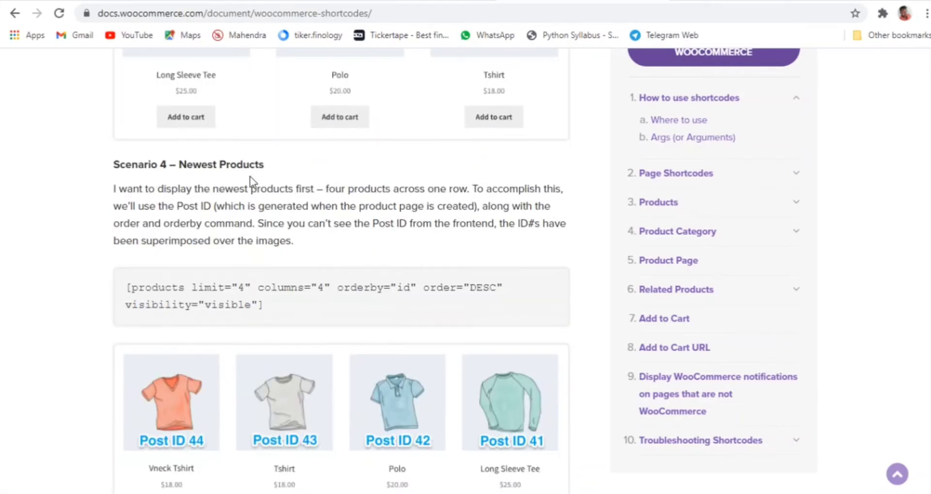
left_click_drag(269, 311, 132, 281)
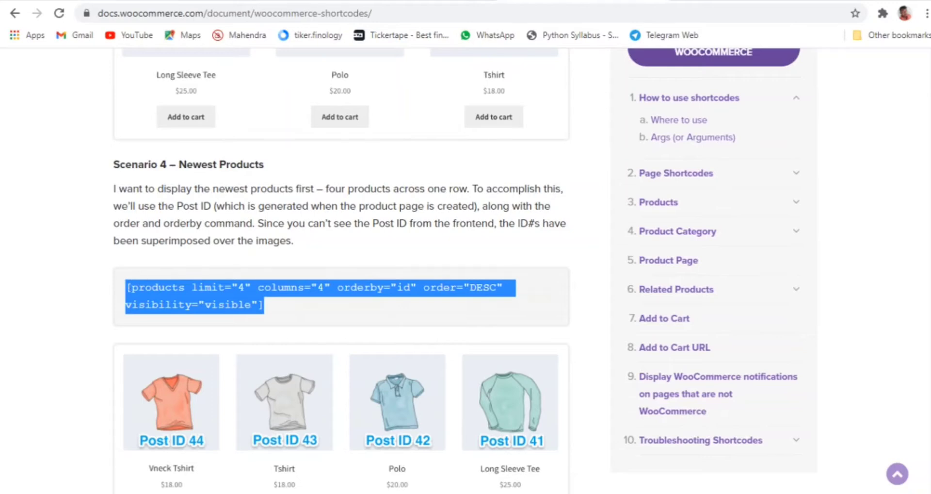
key("ctrl+Tab")
left_click_drag(105, 228, 12, 208)
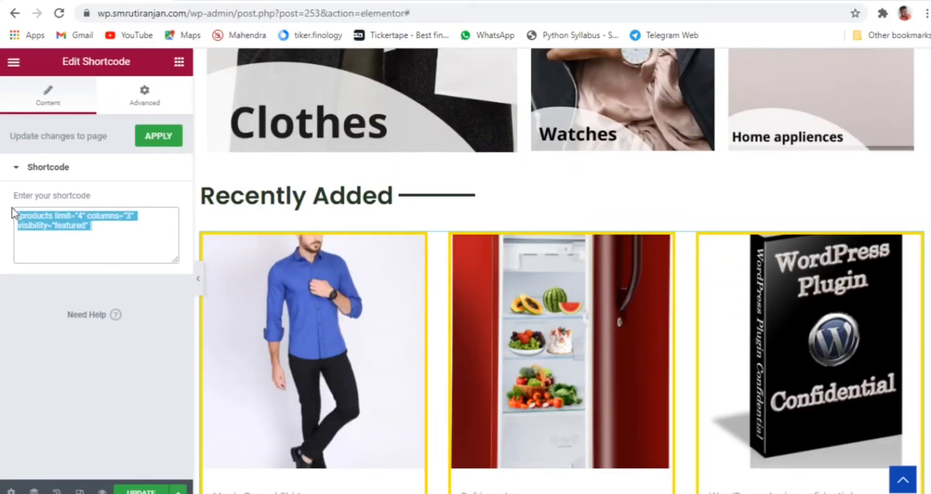
- Paste the newest-products shortcode, set columns to 3, and preview the Recently Added grid
type("[products limit=\"4\" columns=\"4\" orderby=\"id\" order=\"DESC\" visibility=\"visible\"]")
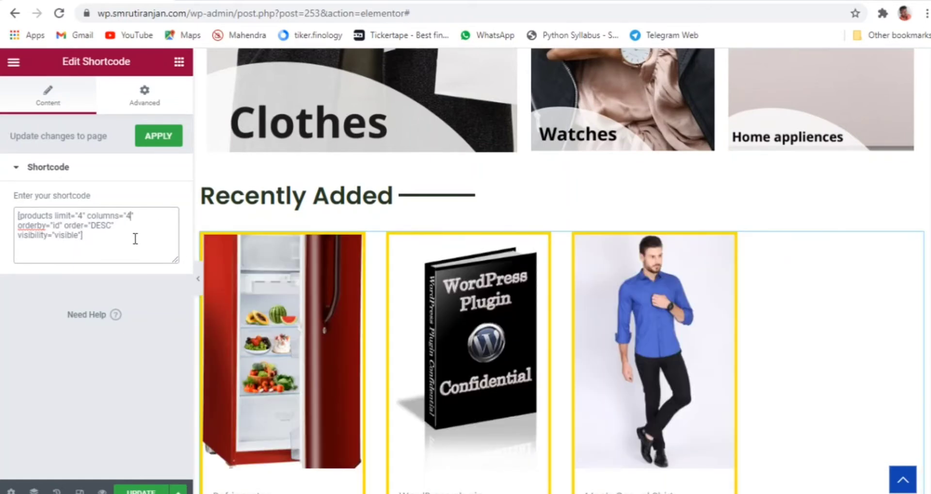
key("BackSpace")
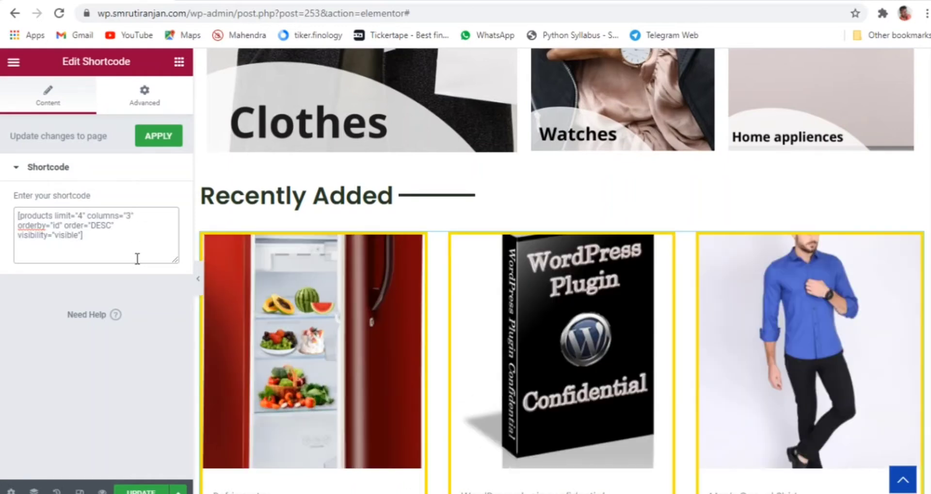
left_click(198, 279)
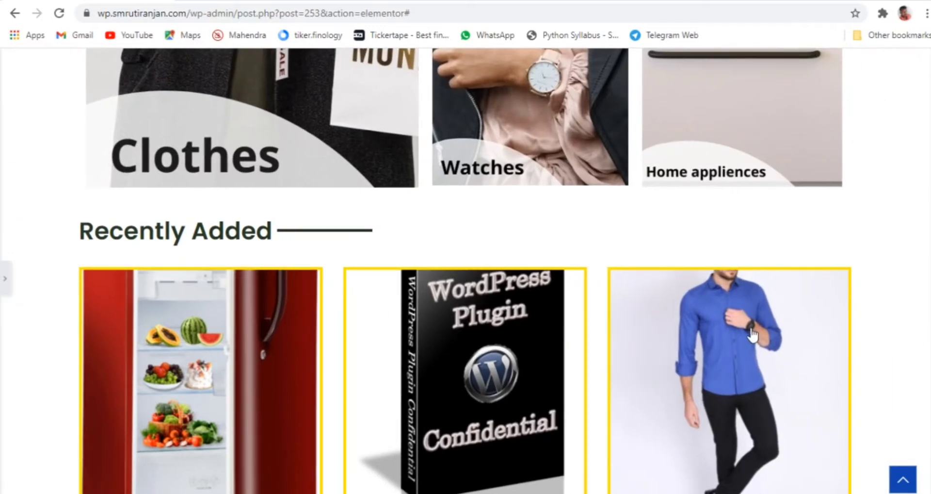
scroll(753, 335, "up", 6)
scroll(743, 289, "down", 8)
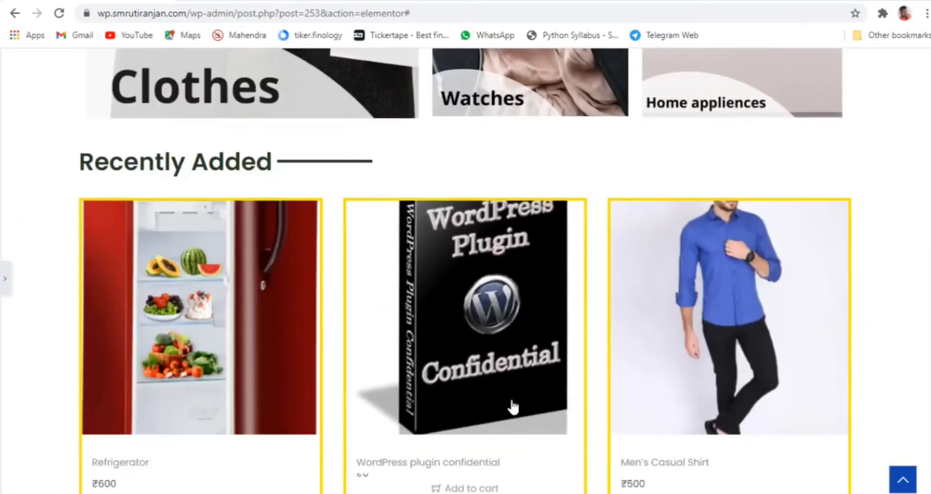
scroll(587, 386, "up", 10)
scroll(470, 362, "down", 8)
scroll(557, 198, "up", 5)
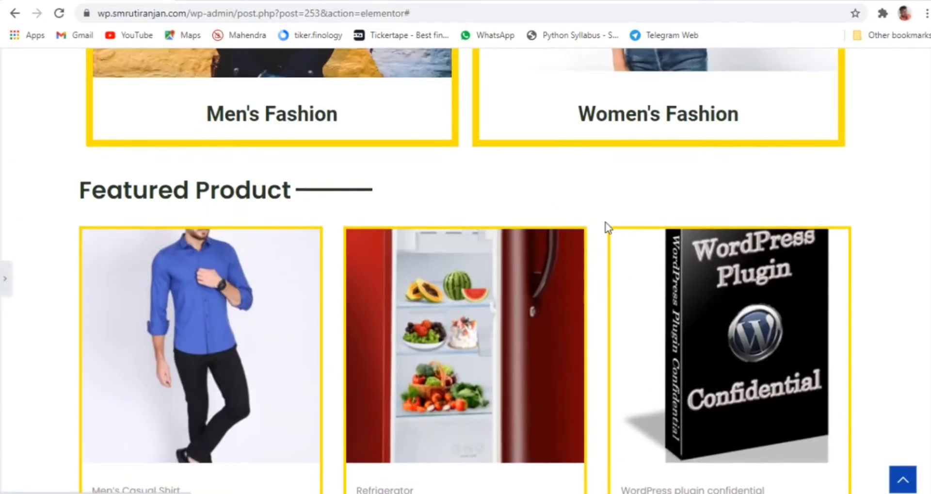
scroll(679, 257, "down", 15)
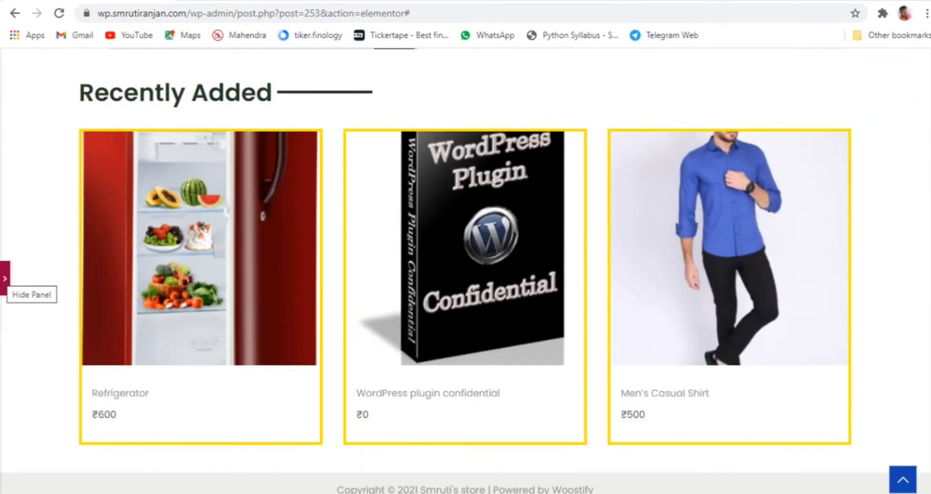
- Restore the Elementor editing panel and show the Elements list
left_click(5, 278)
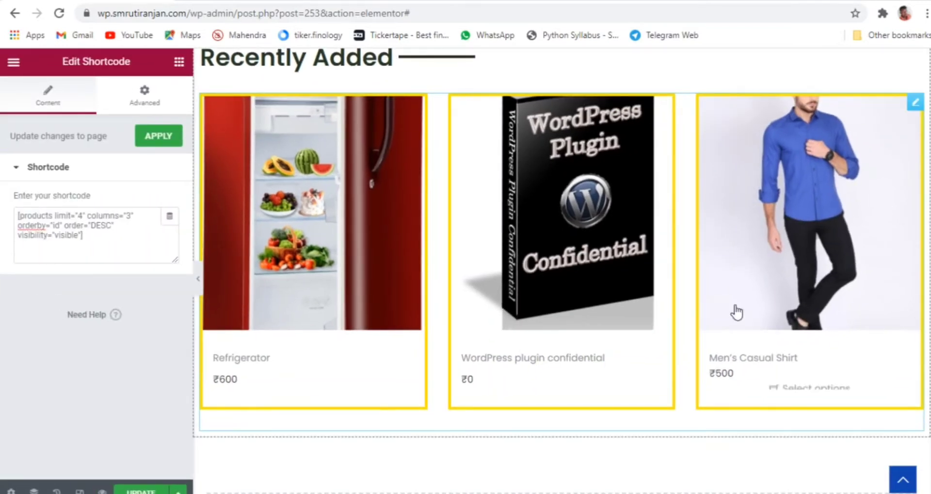
scroll(309, 111, "down", 3)
left_click(179, 62)
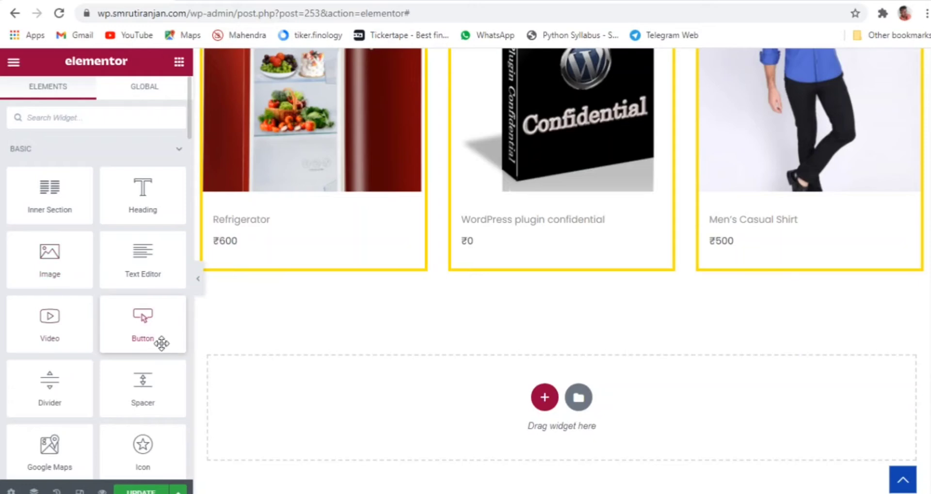
- Add a centred Button below Recently Added with the text 'View More'
left_click_drag(162, 345, 572, 282)
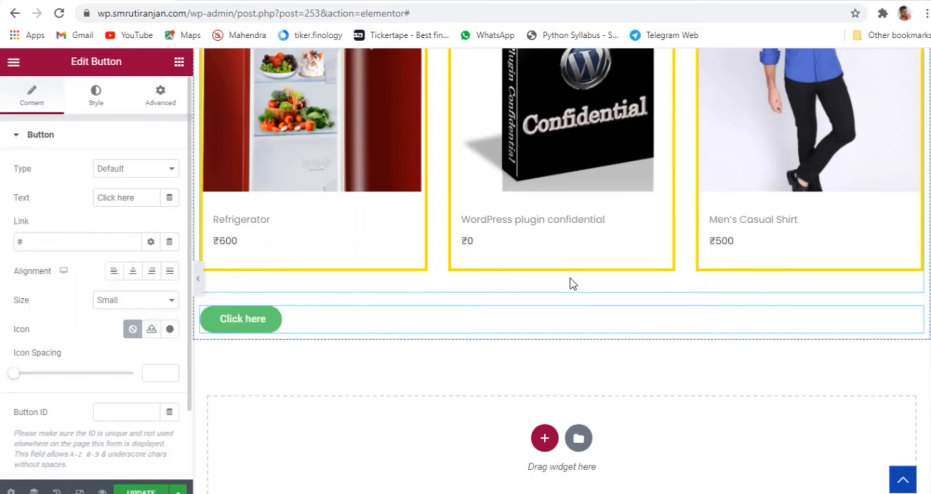
left_click(134, 276)
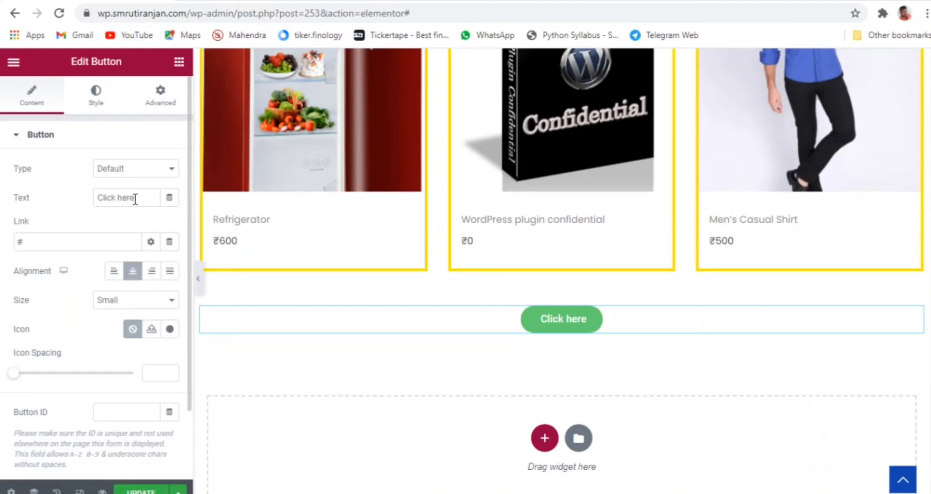
left_click_drag(136, 199, 96, 200)
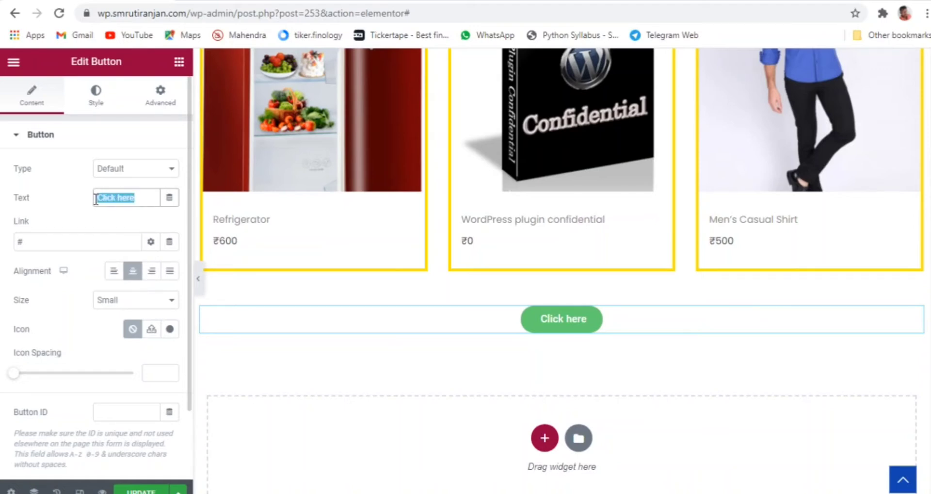
type("Vie")
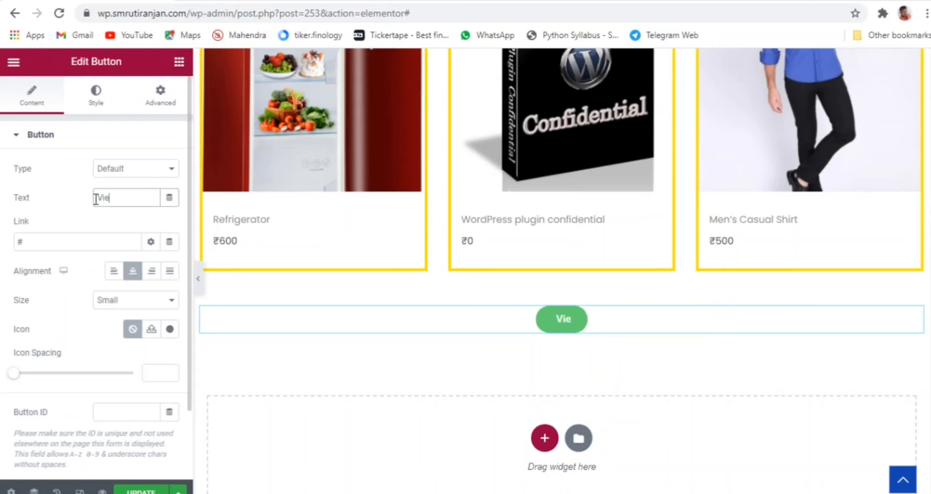
type("w")
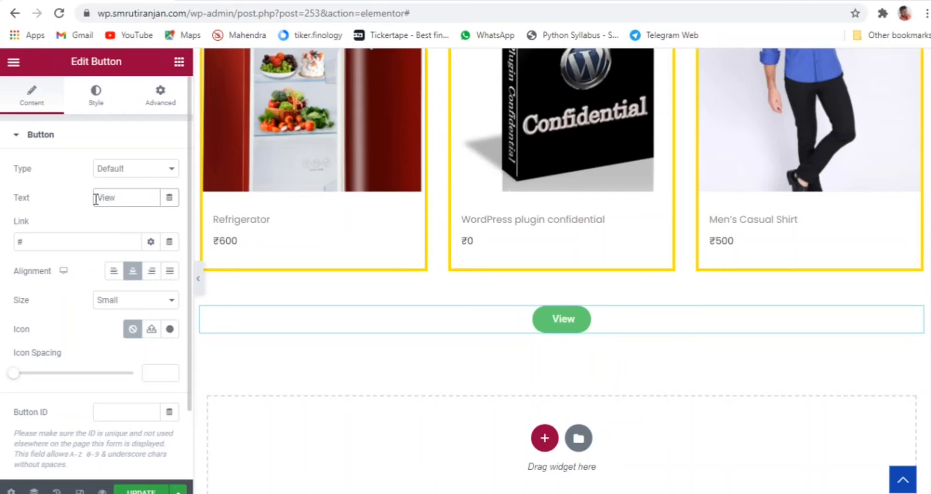
type(" More")
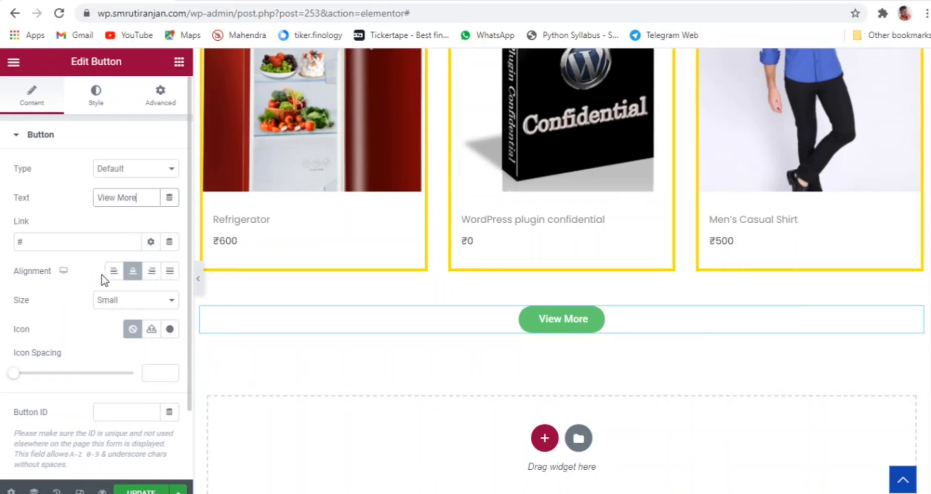
scroll(97, 286, "down", 2)
scroll(95, 289, "up", 2)
- Link the View More button to the Shop page instead of #
left_click(33, 243)
key("BackSpace")
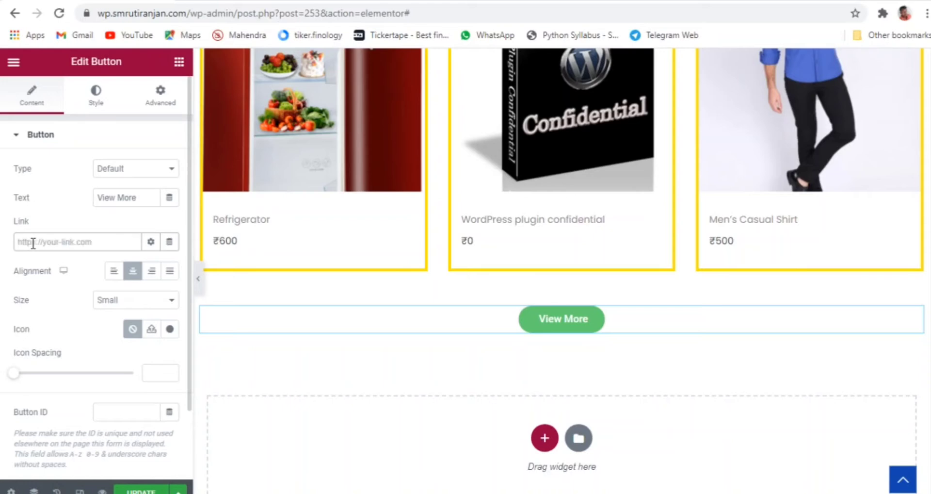
type("shop")
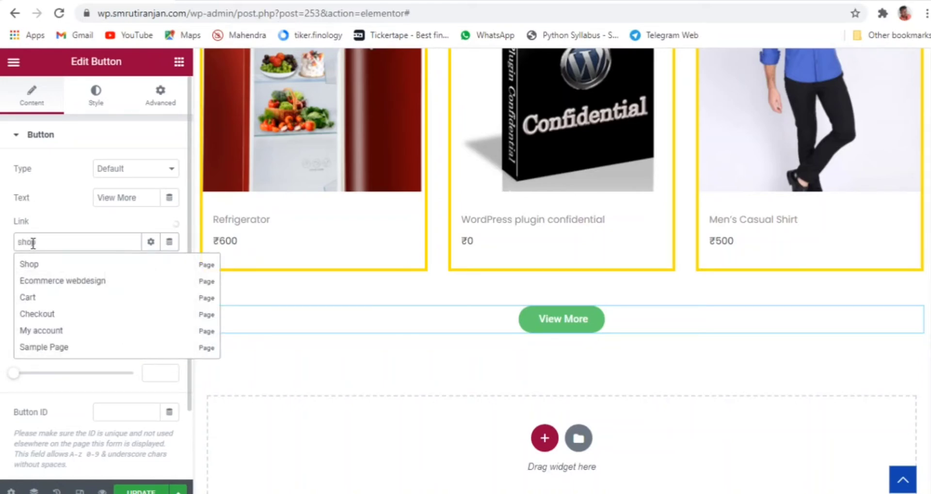
left_click(36, 266)
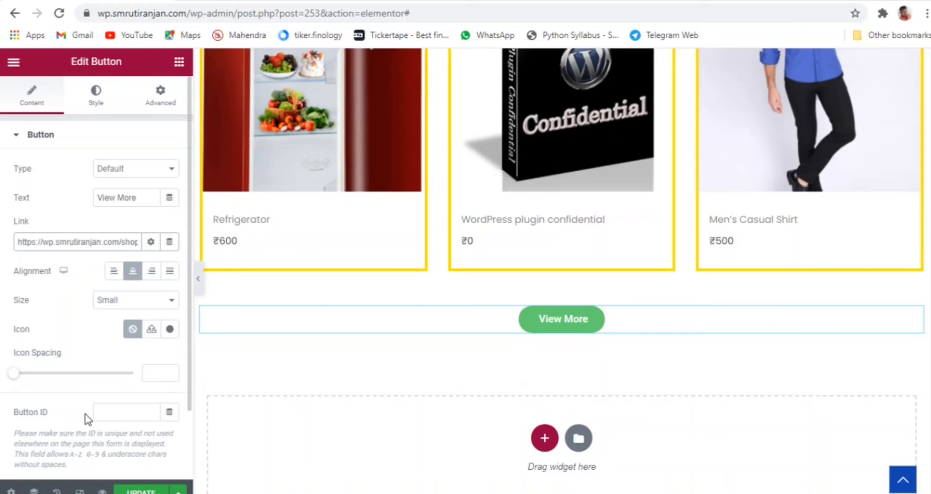
- Give the View More button the dark green global colour #273925 as background
left_click(93, 96)
left_click(169, 313)
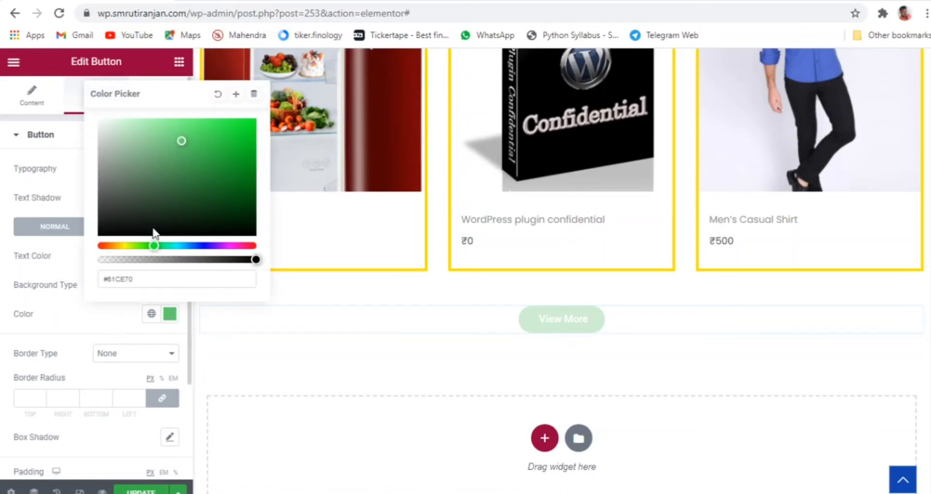
left_click(128, 311)
left_click(151, 313)
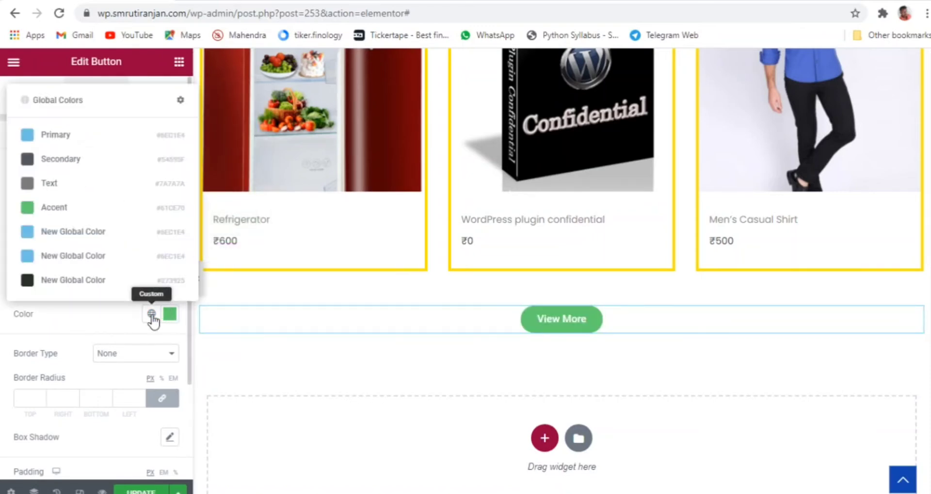
left_click(66, 286)
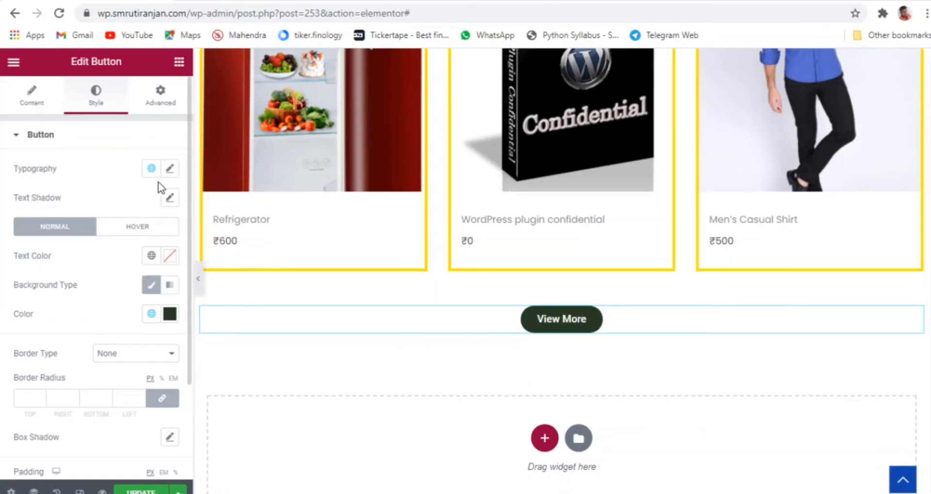
- Set the View More button's typography size to 34 px
left_click(168, 172)
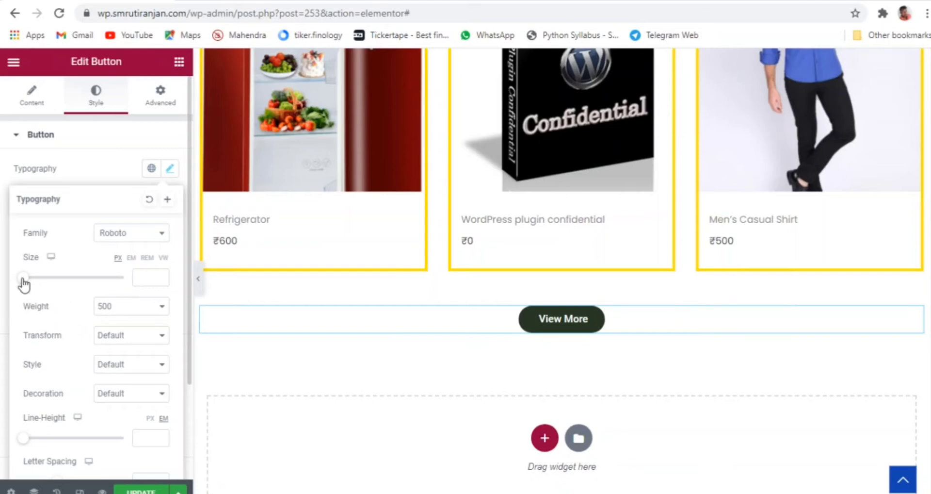
left_click(28, 286)
left_click_drag(28, 281, 39, 282)
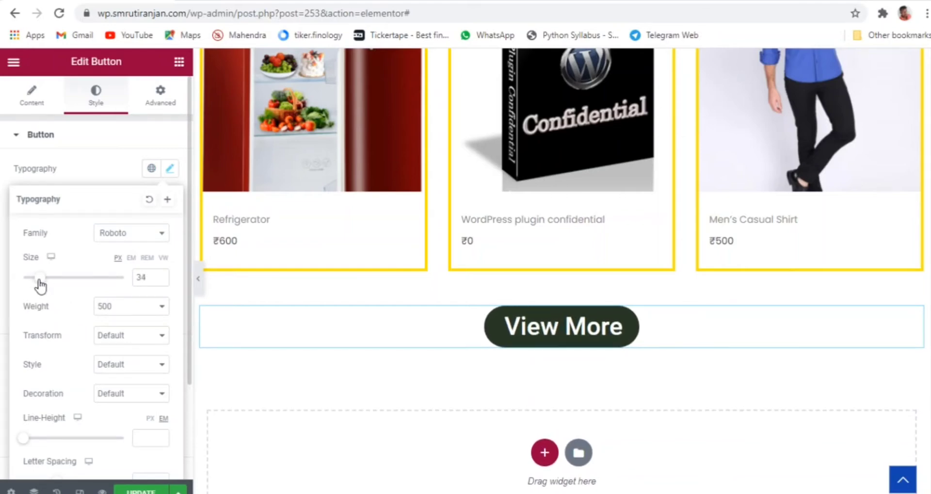
scroll(624, 343, "up", 15)
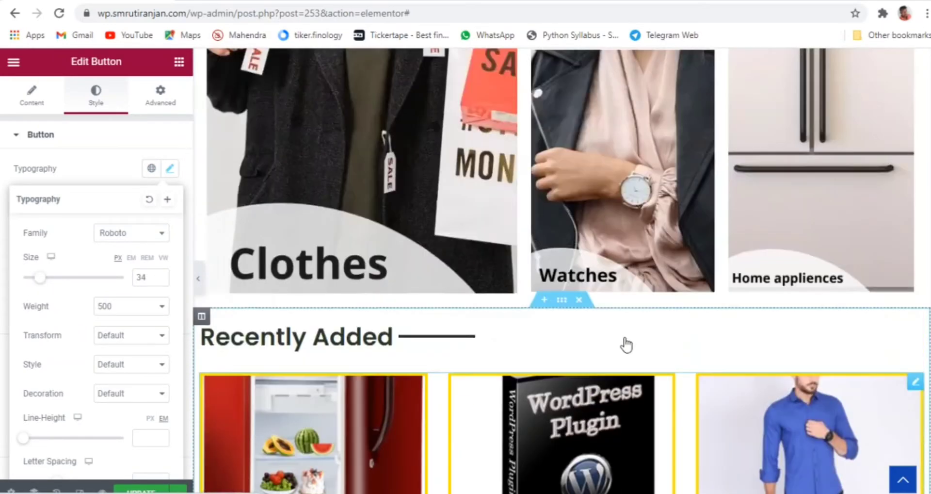
- Change the Shop More! button's link from # to the Shop page, then preview full-width
scroll(626, 342, "up", 10)
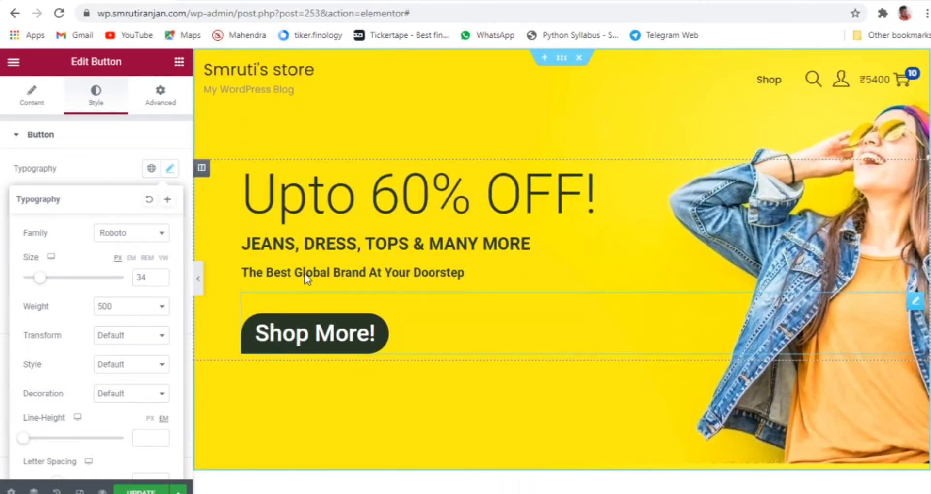
left_click(865, 306)
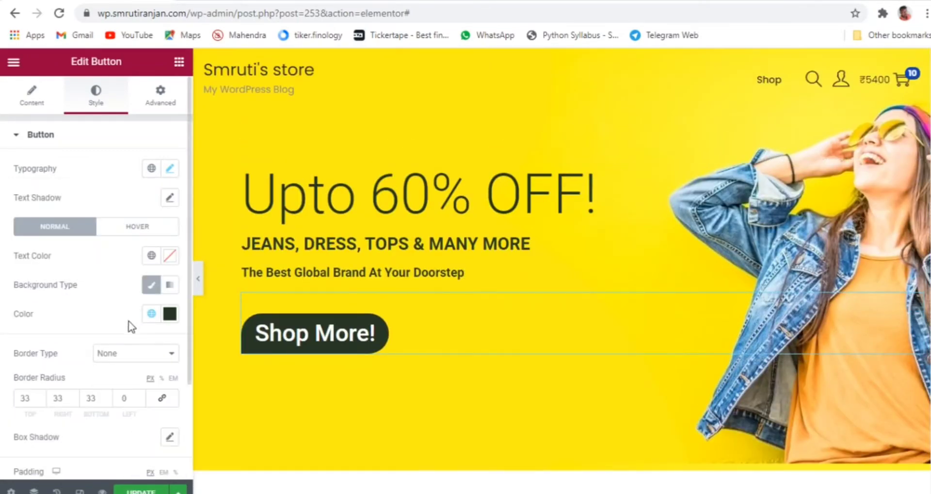
scroll(129, 325, "down", 3)
scroll(128, 315, "up", 5)
left_click(32, 94)
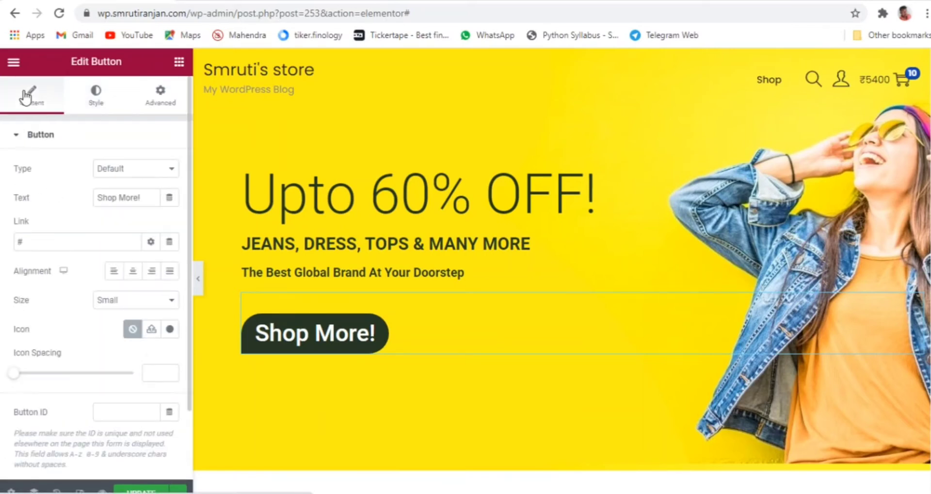
scroll(62, 289, "down", 2)
scroll(83, 284, "up", 2)
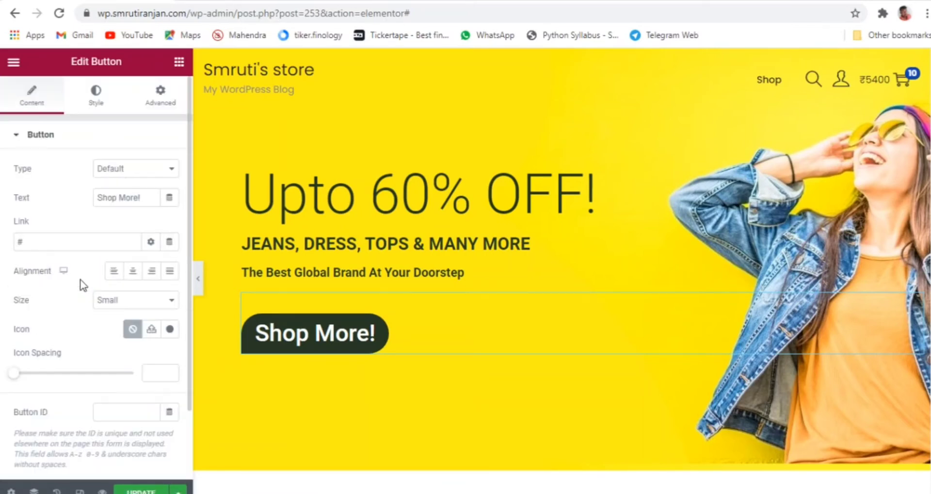
left_click(28, 240)
key("BackSpace")
type("s")
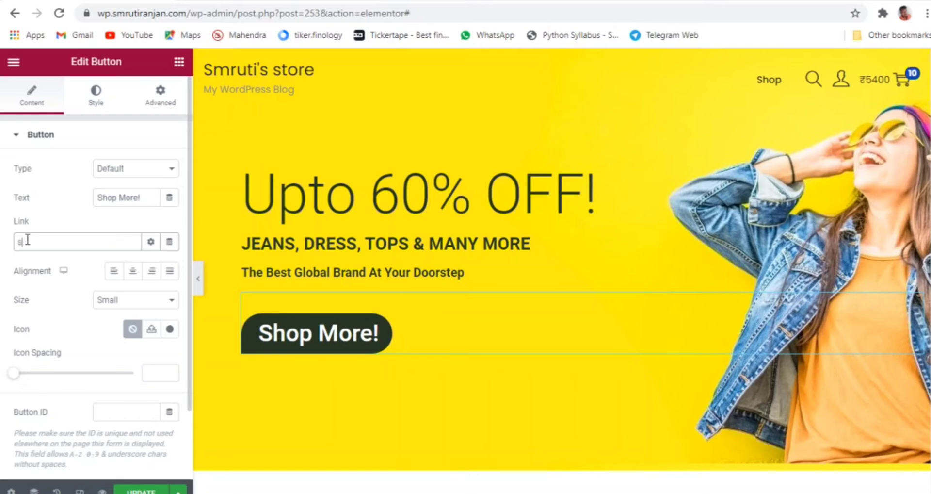
type("ho")
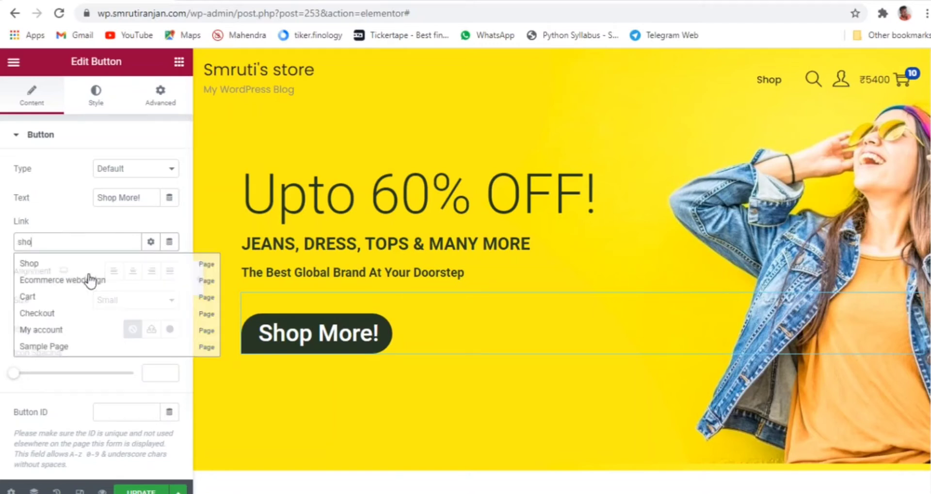
left_click(36, 265)
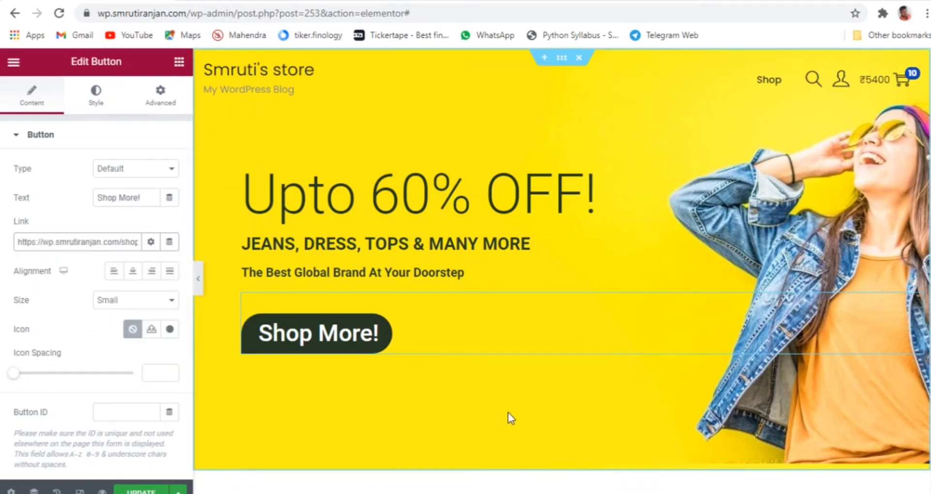
left_click(199, 279)
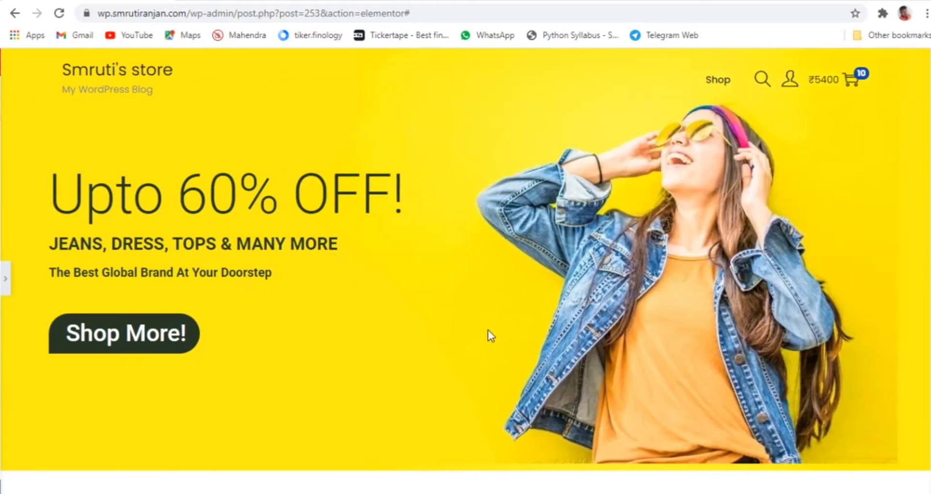
- Scroll the preview down to the dark View More button, then restore the Elementor panel
scroll(490, 331, "down", 3)
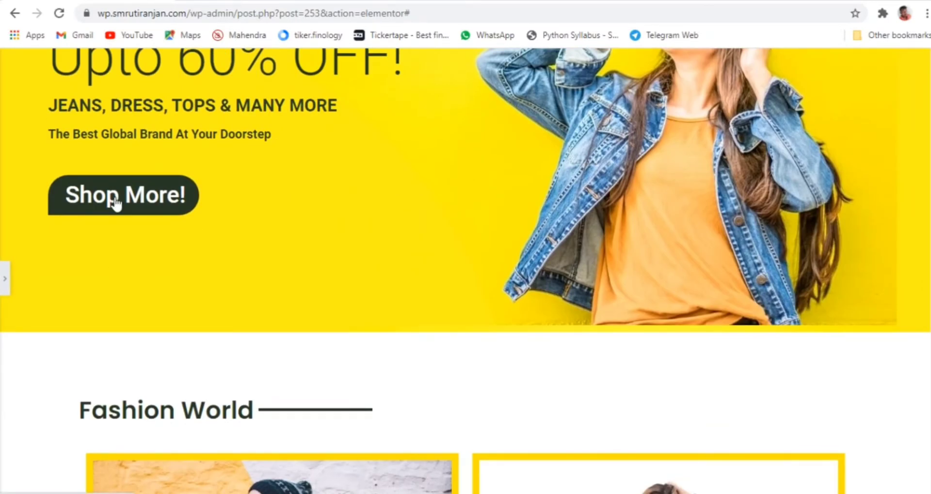
scroll(538, 275, "down", 20)
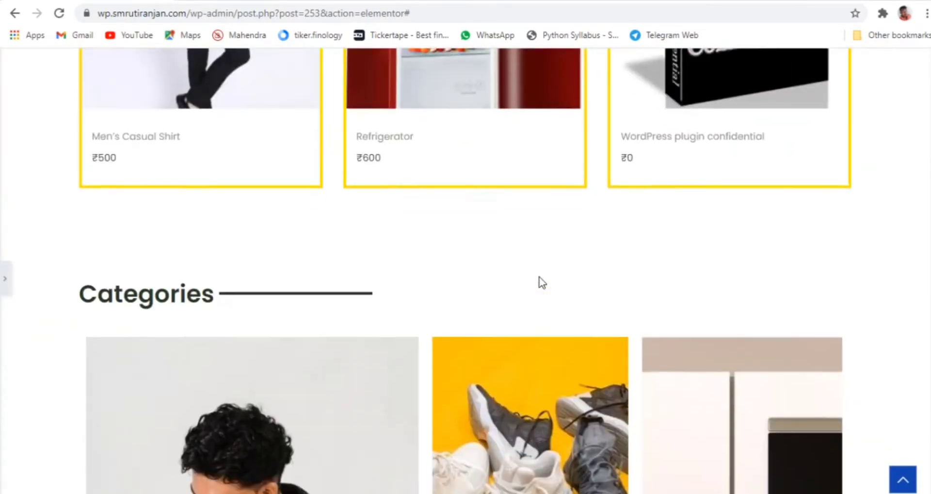
scroll(545, 284, "down", 4)
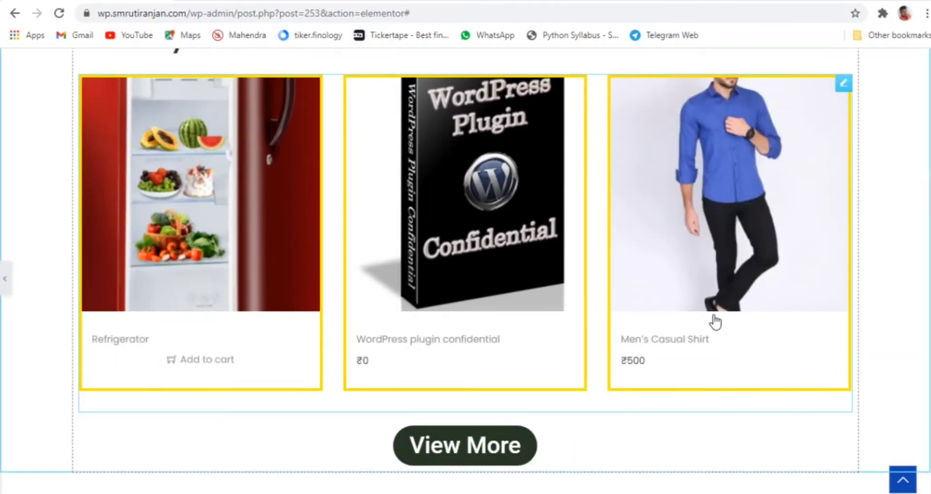
key("ctrl+p")
scroll(864, 323, "down", 4)
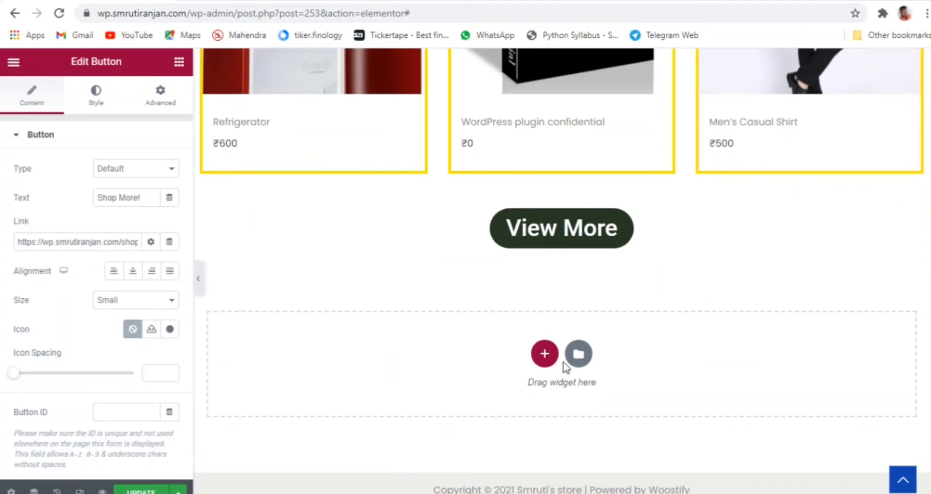
- Add a new single-column section below the View More button
left_click(545, 353)
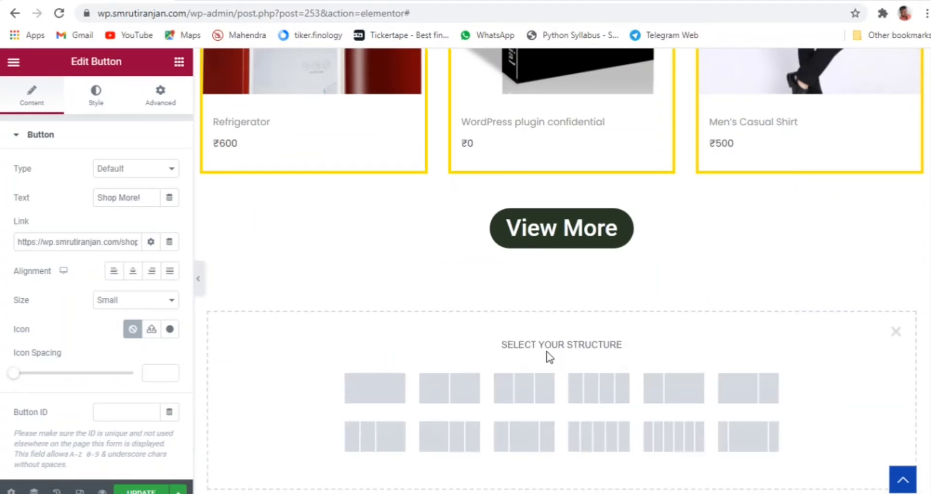
left_click(372, 399)
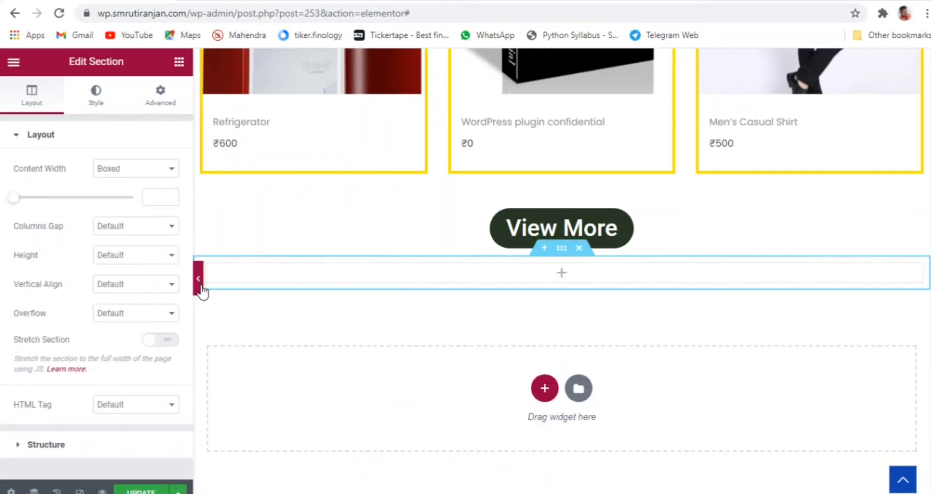
scroll(291, 281, "down", 1)
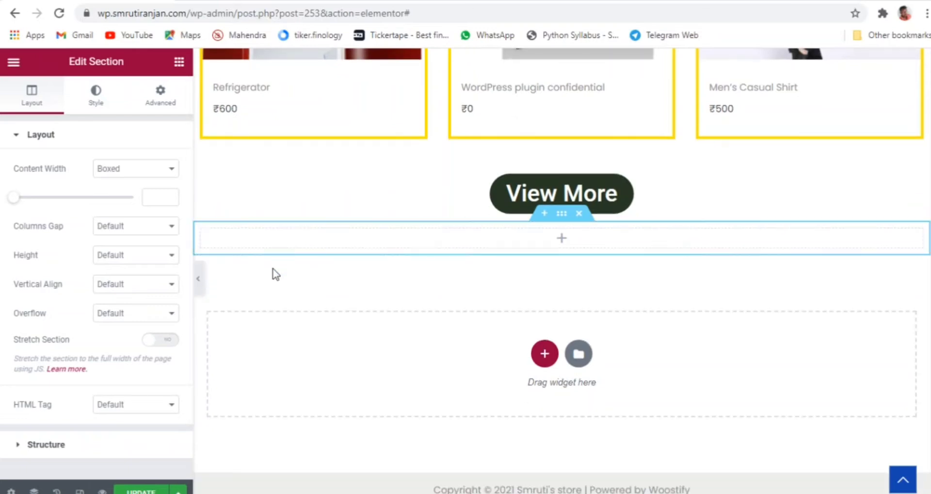
- Add three more columns so the new section has four columns
right_click(202, 238)
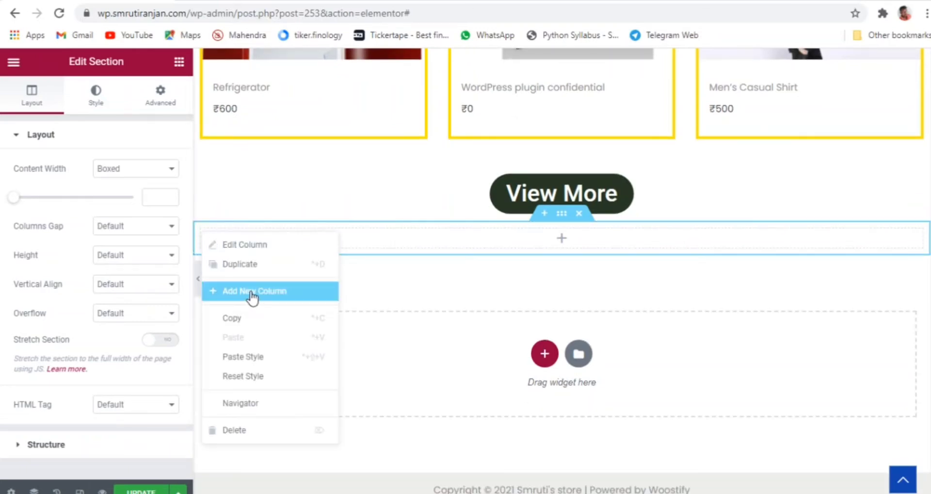
left_click(252, 293)
right_click(201, 238)
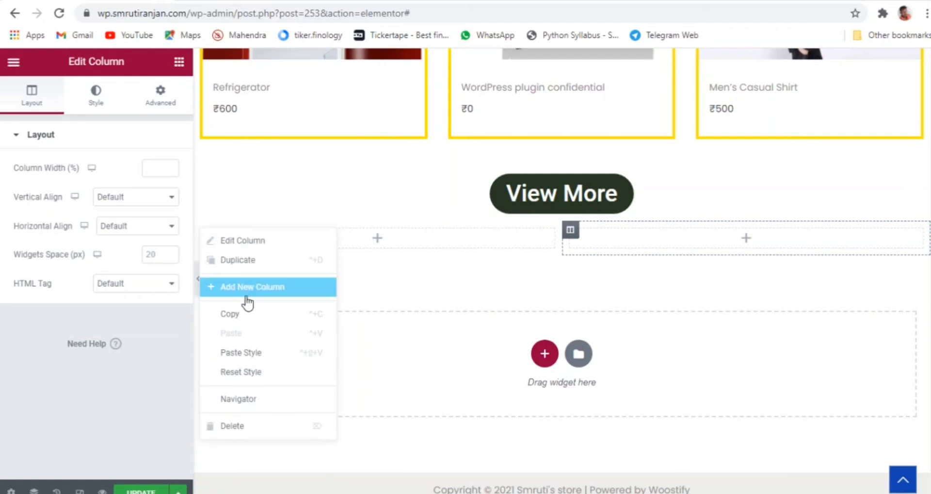
left_click(247, 291)
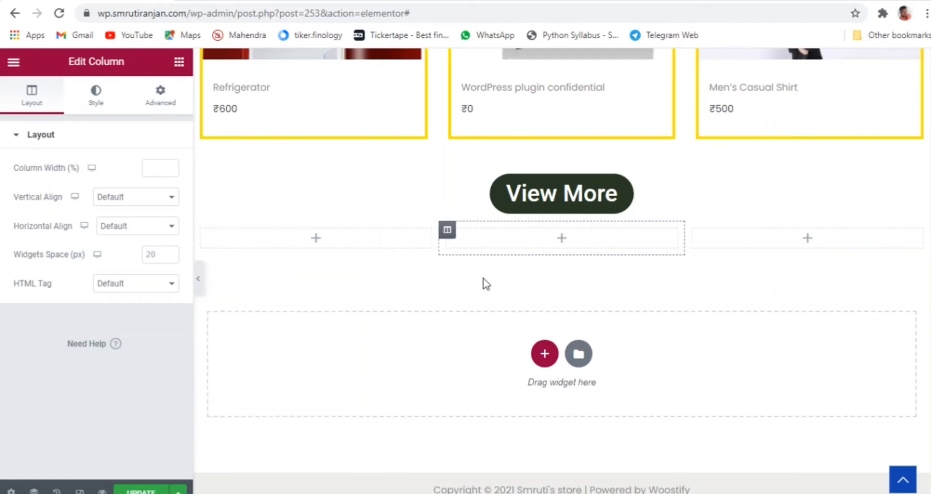
right_click(202, 238)
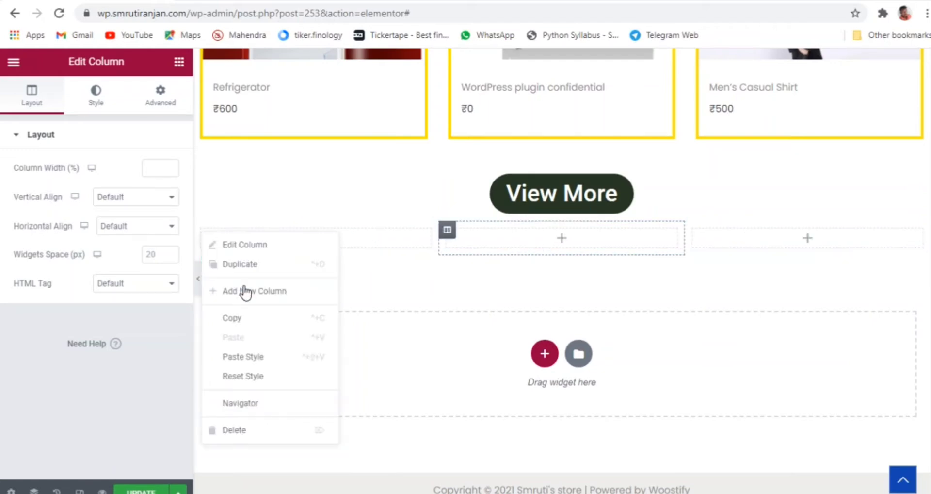
left_click(247, 292)
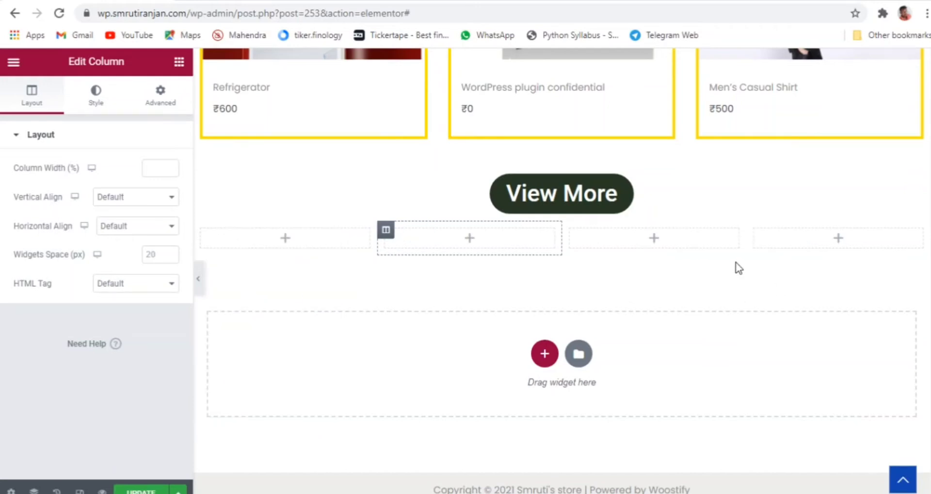
left_click(179, 62)
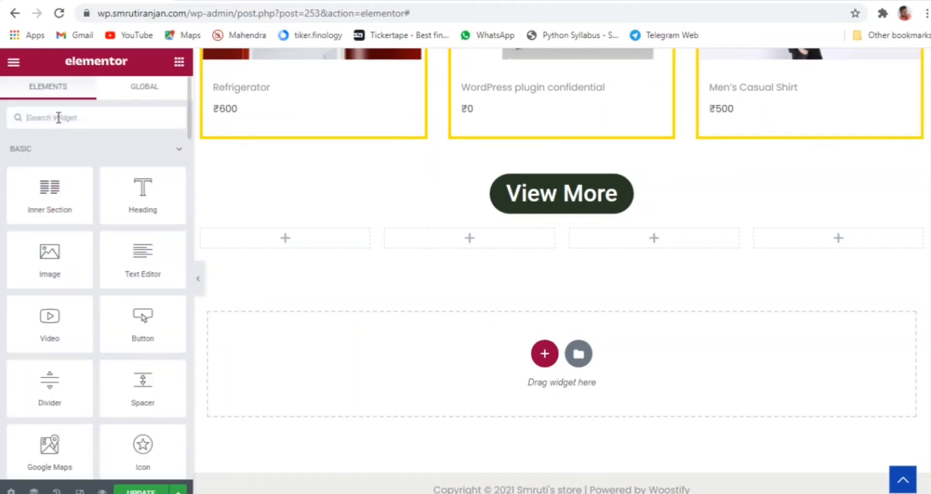
- Put an Icon List in the first column and delete its second and third items
type("icon")
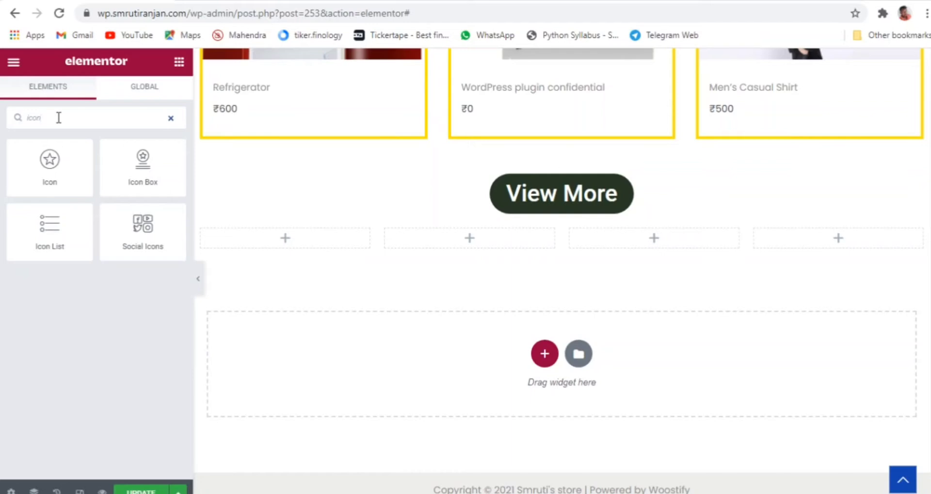
left_click_drag(43, 242, 274, 242)
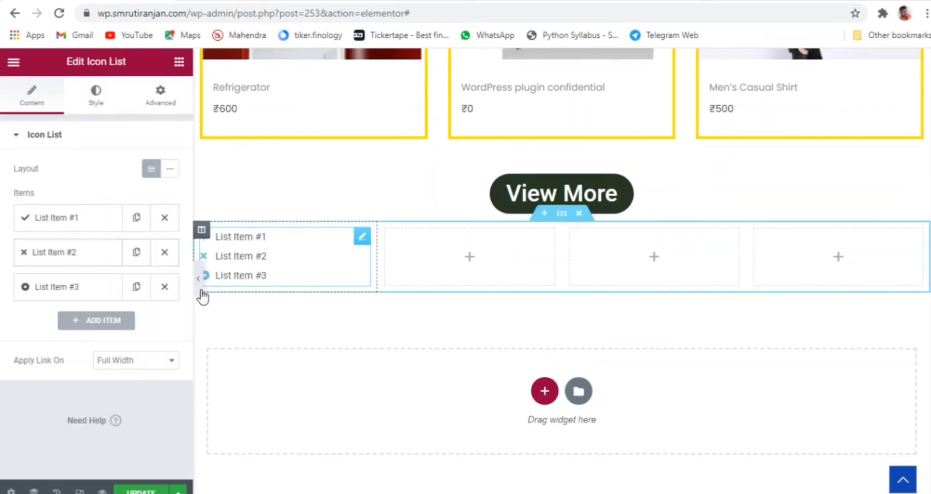
left_click(165, 286)
left_click(165, 252)
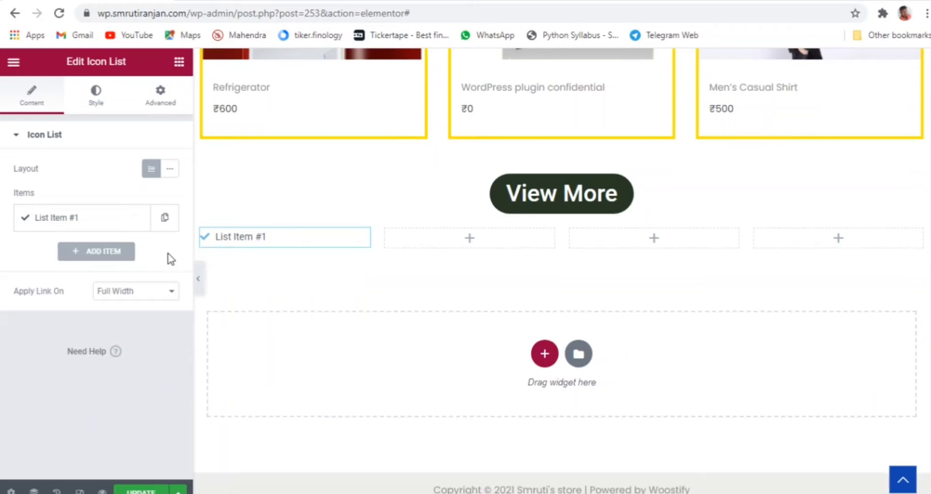
- Start replacing List Item #1's placeholder text, beginning with 'F'
left_click(76, 222)
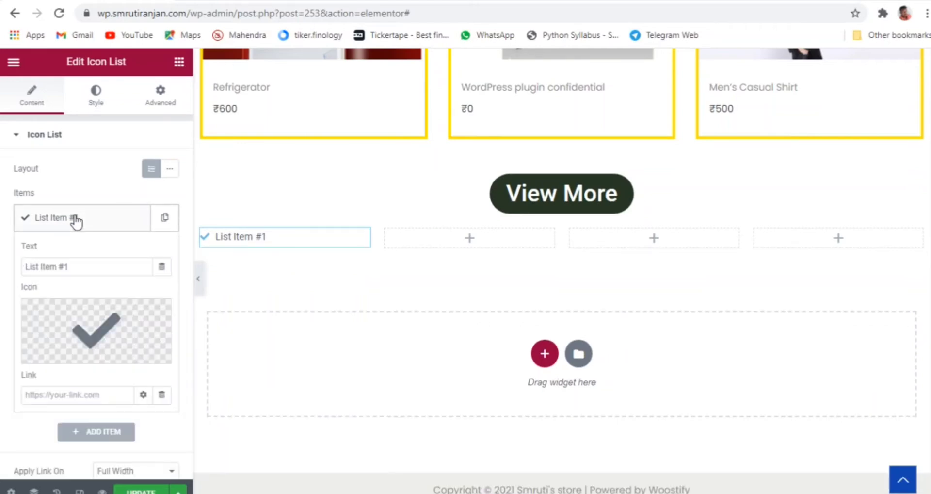
scroll(80, 218, "down", 2)
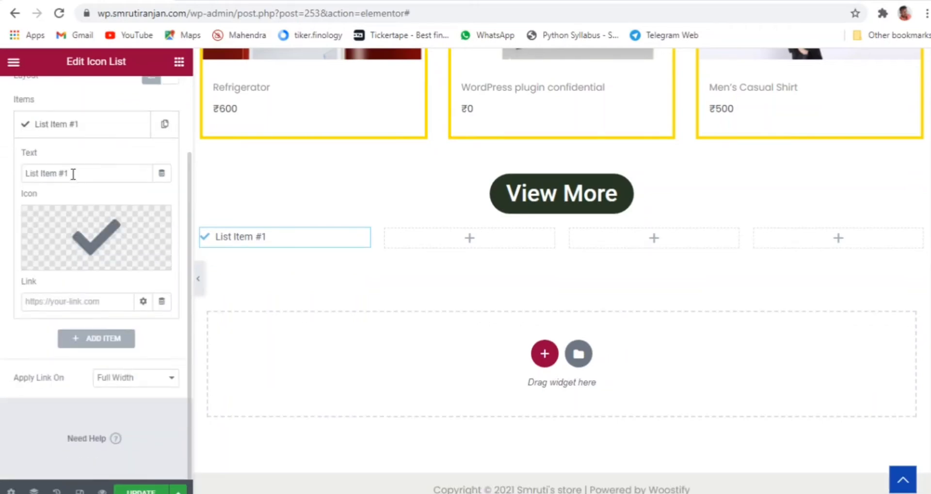
left_click_drag(72, 173, 23, 175)
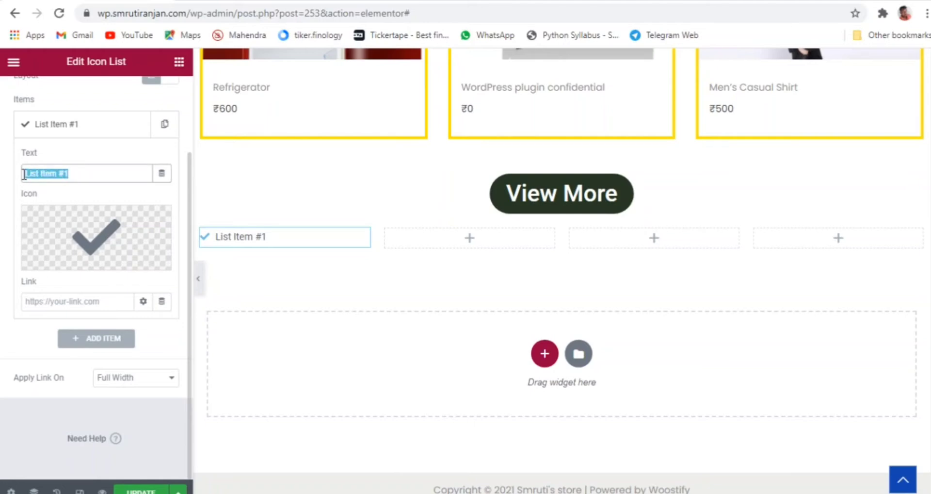
type("Free Shipping")
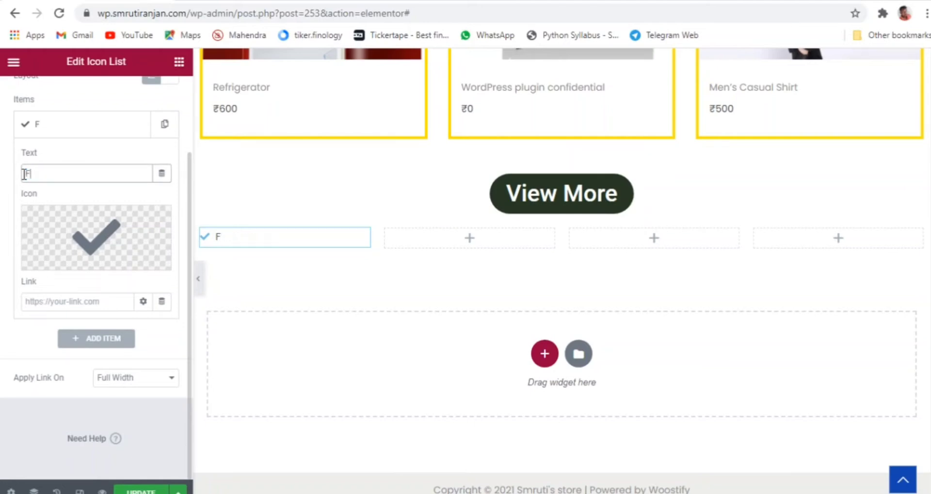
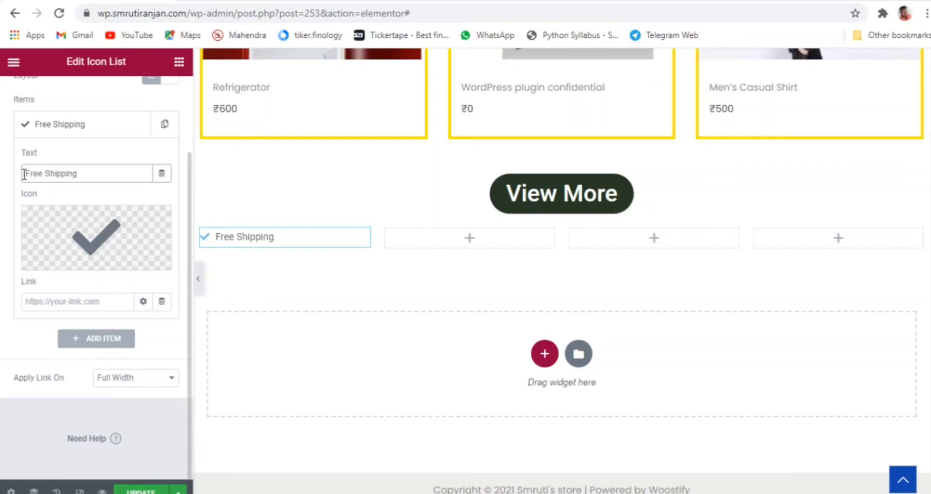
- Swap the Free Shipping check mark for the Shipping truck icon found by searching 'ship'
left_click(88, 231)
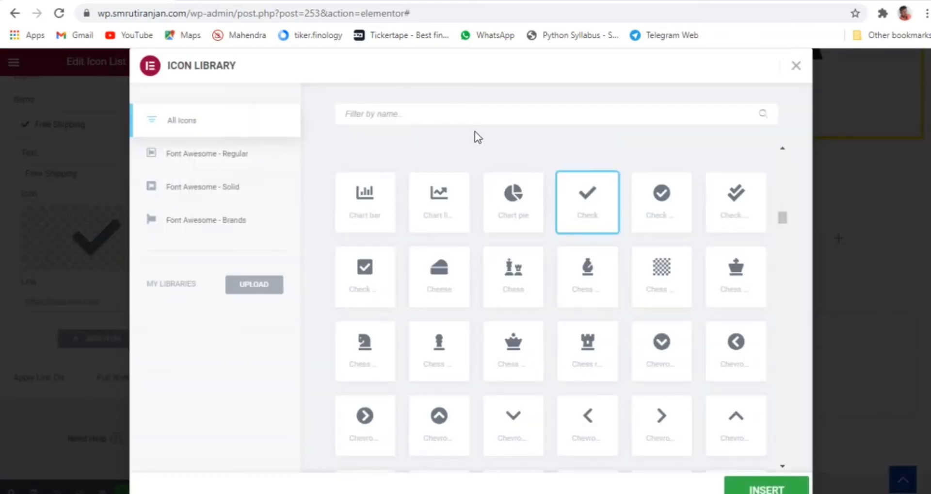
left_click(442, 109)
type("ship")
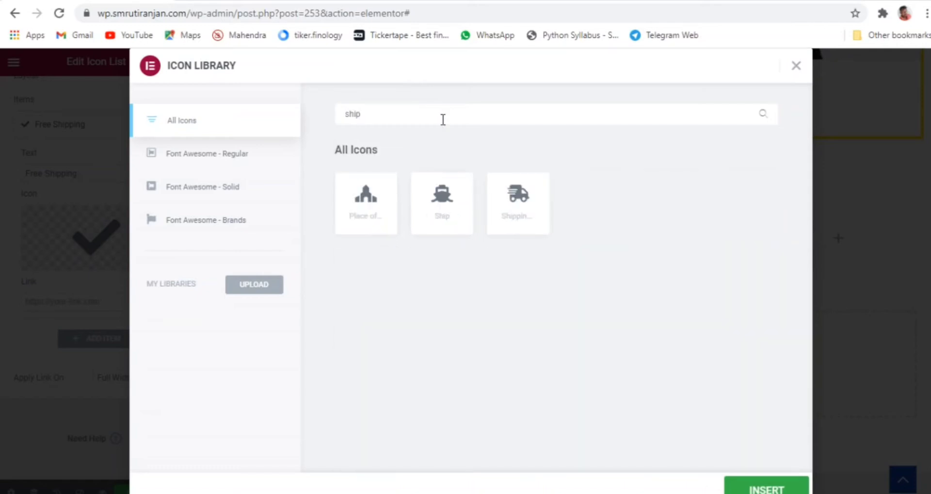
left_click(529, 201)
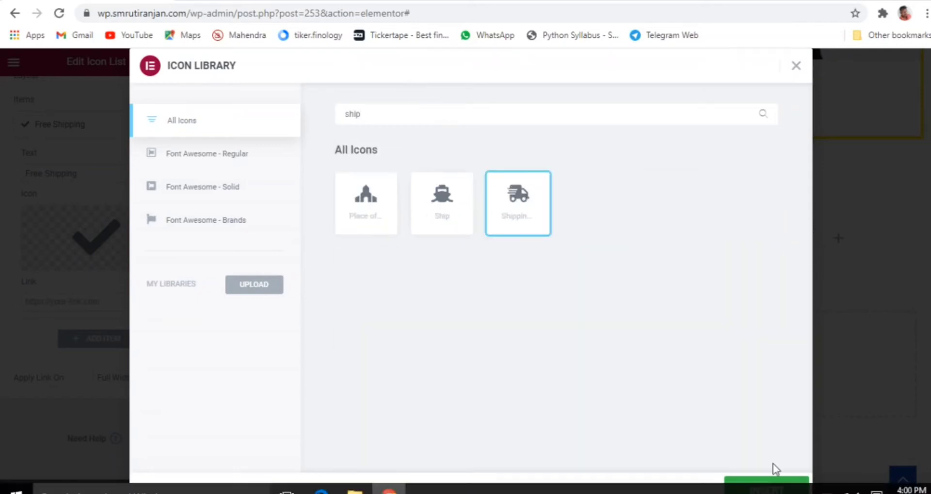
left_click(775, 487)
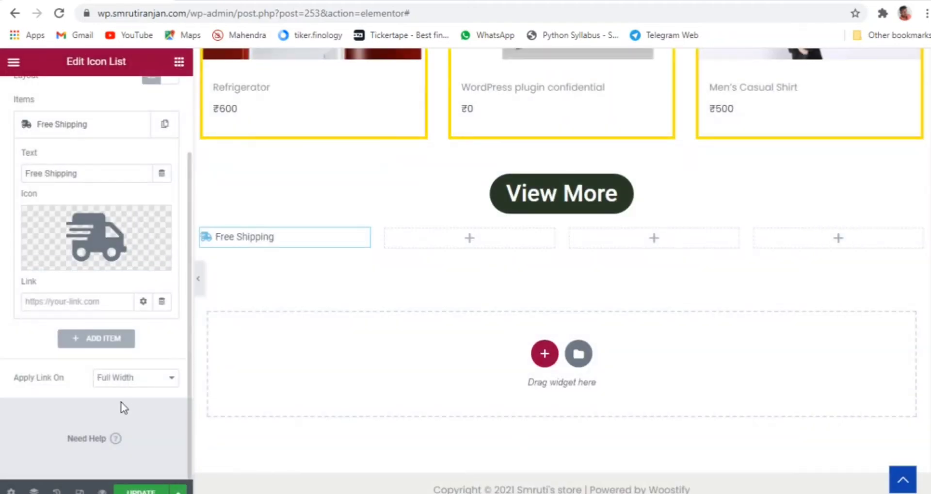
- Colour the truck icon with the dark global colour and set its size to 55
scroll(97, 232, "up", 2)
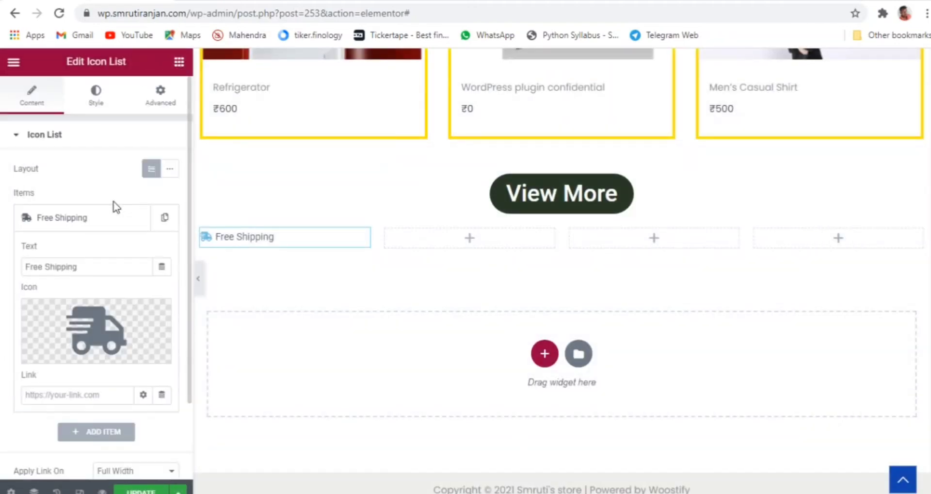
left_click(95, 103)
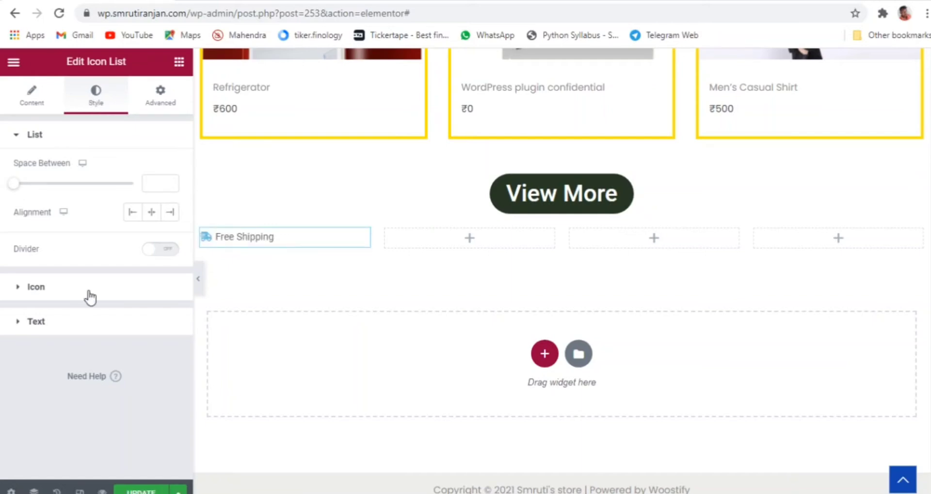
left_click(44, 293)
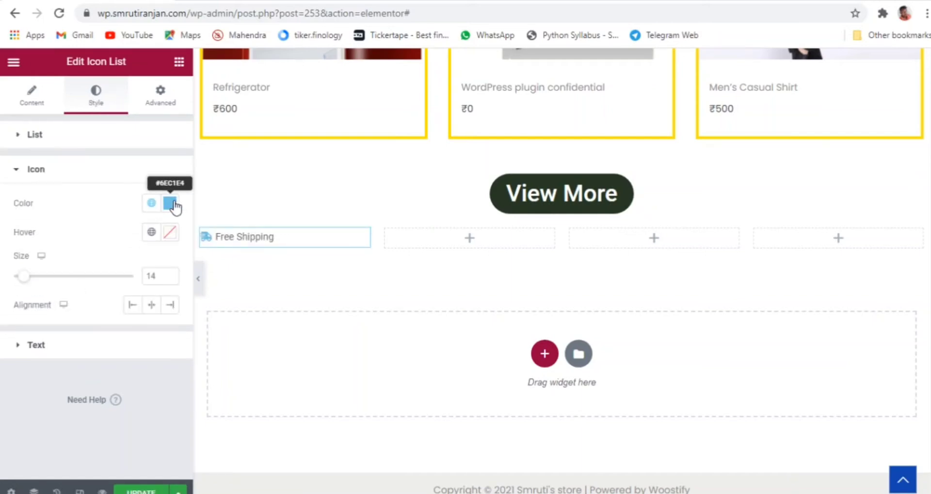
left_click(152, 203)
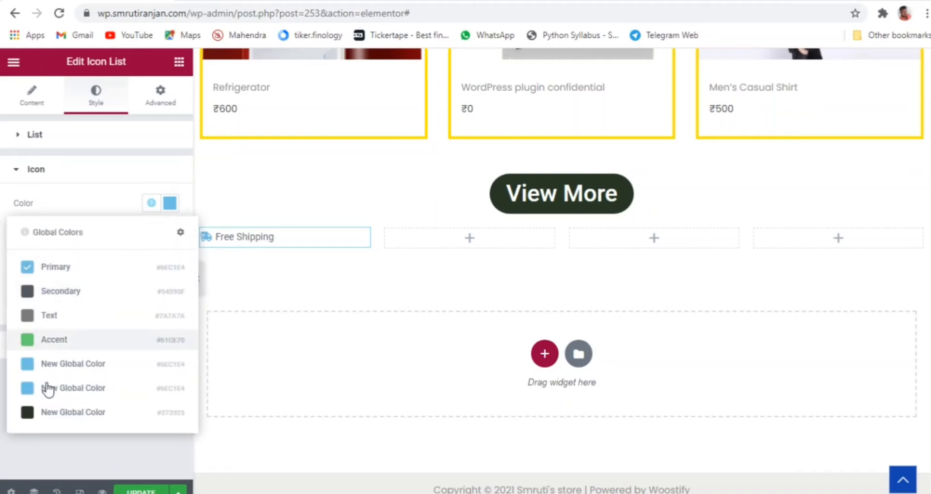
left_click(40, 414)
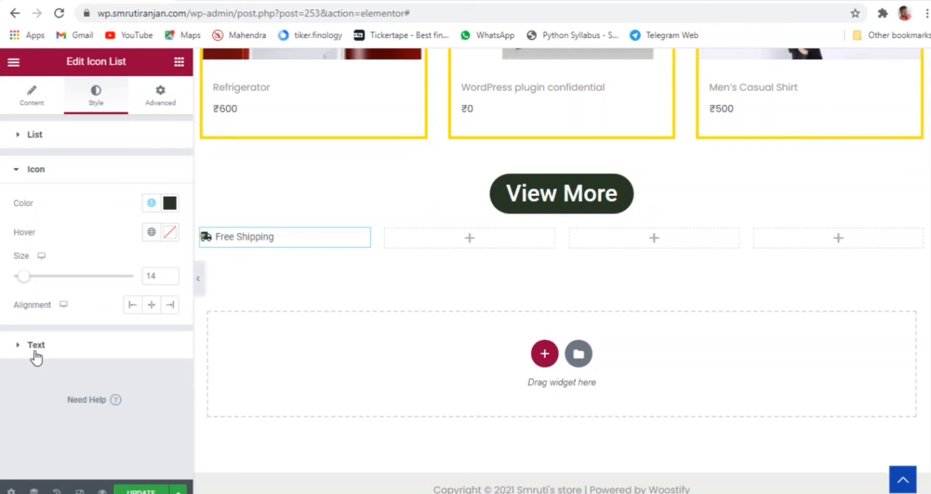
left_click_drag(23, 281, 77, 285)
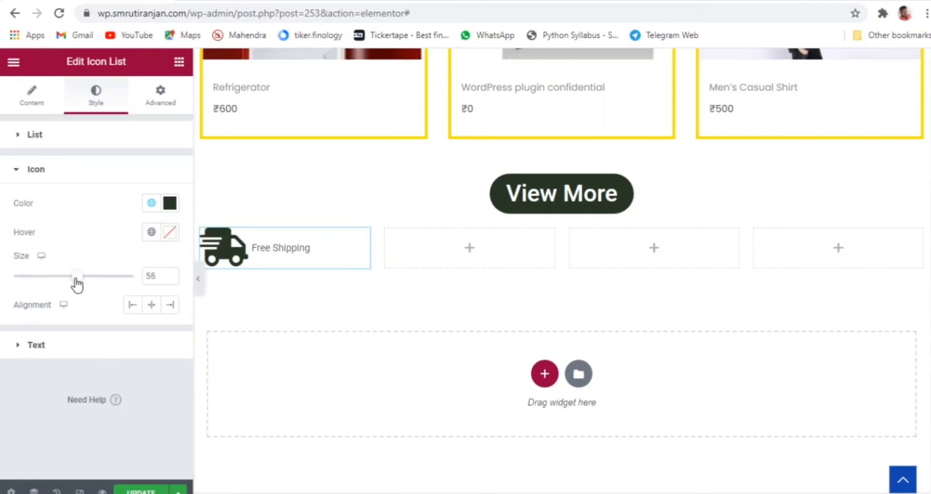
left_click(170, 278)
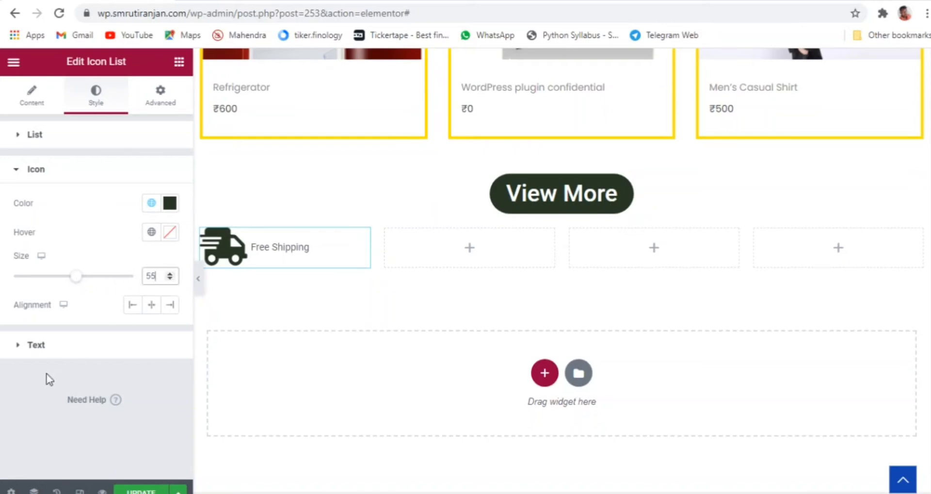
- Make the Free Shipping text dark, weight 600 and size 34
left_click(30, 345)
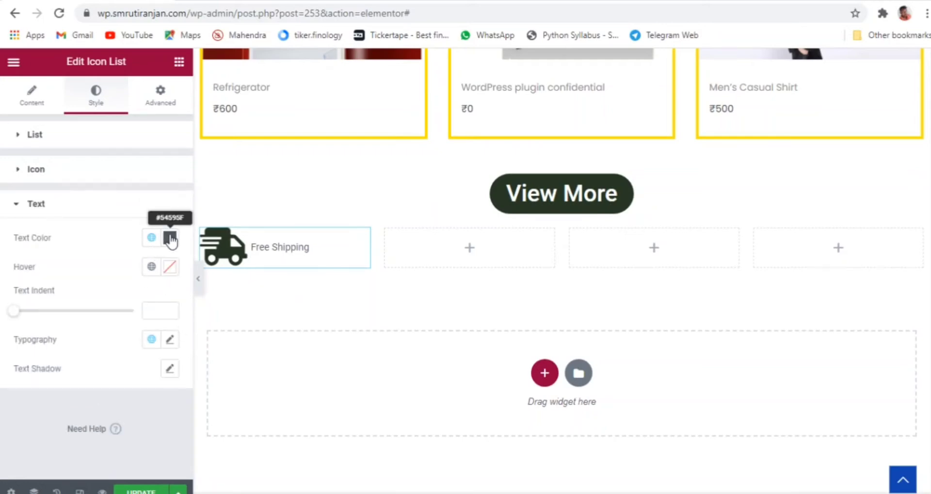
left_click(151, 238)
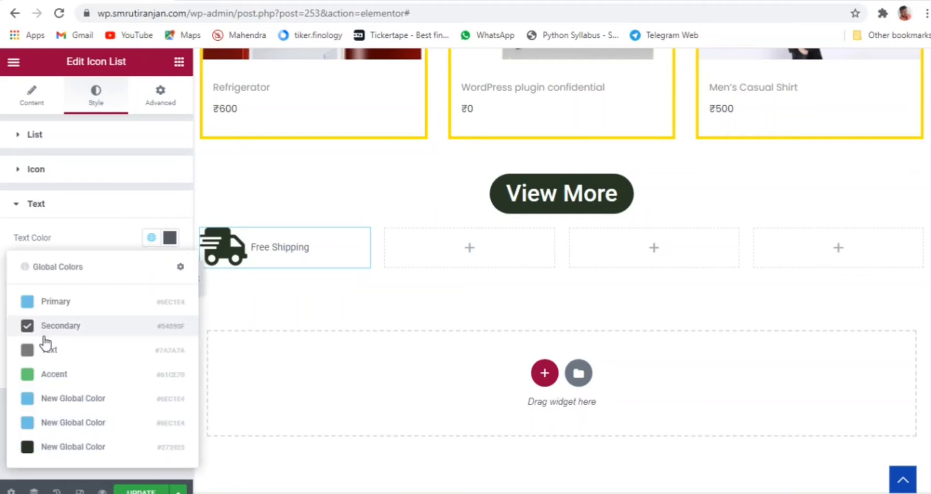
left_click(42, 446)
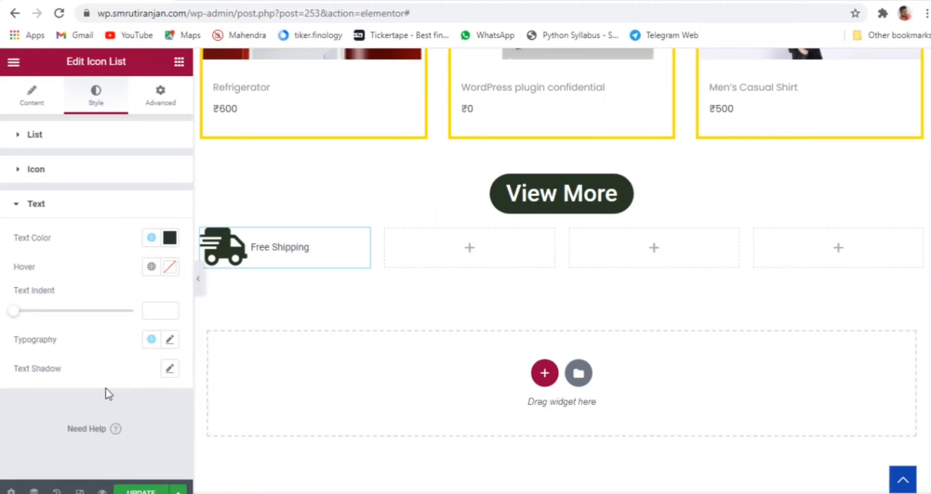
left_click(170, 339)
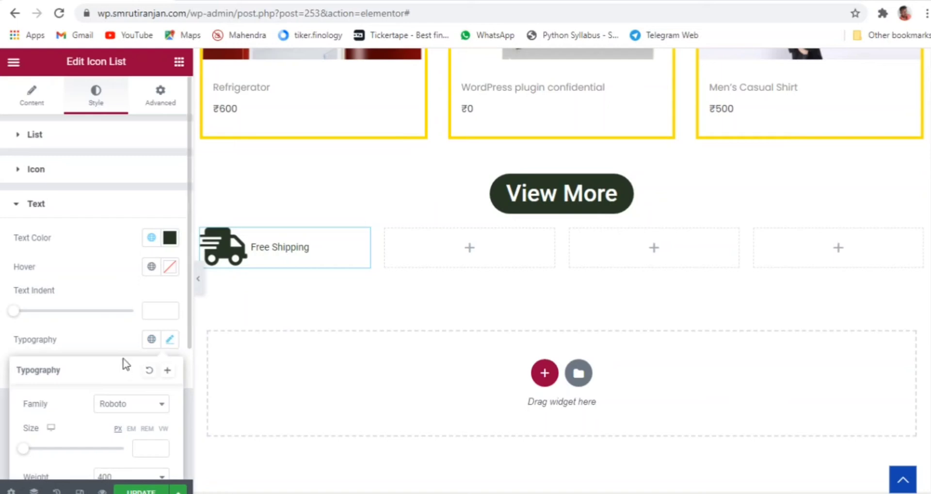
scroll(125, 364, "down", 3)
left_click(110, 341)
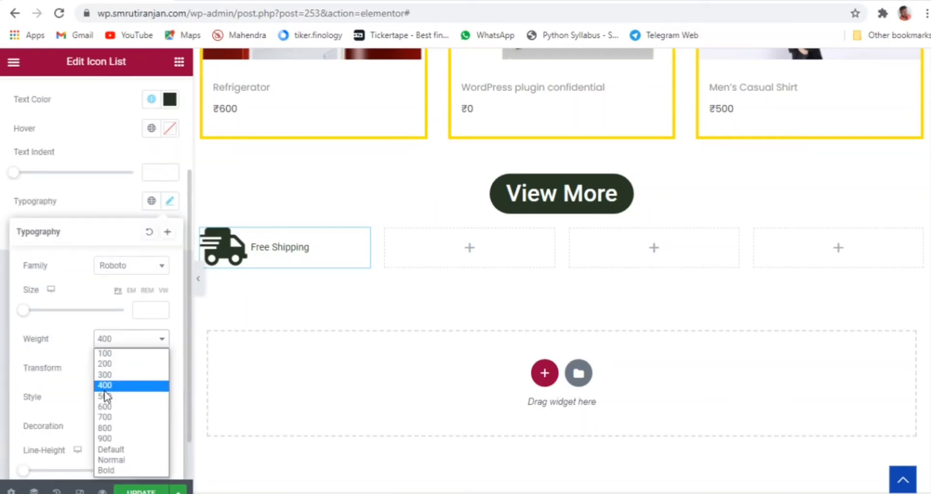
left_click(109, 409)
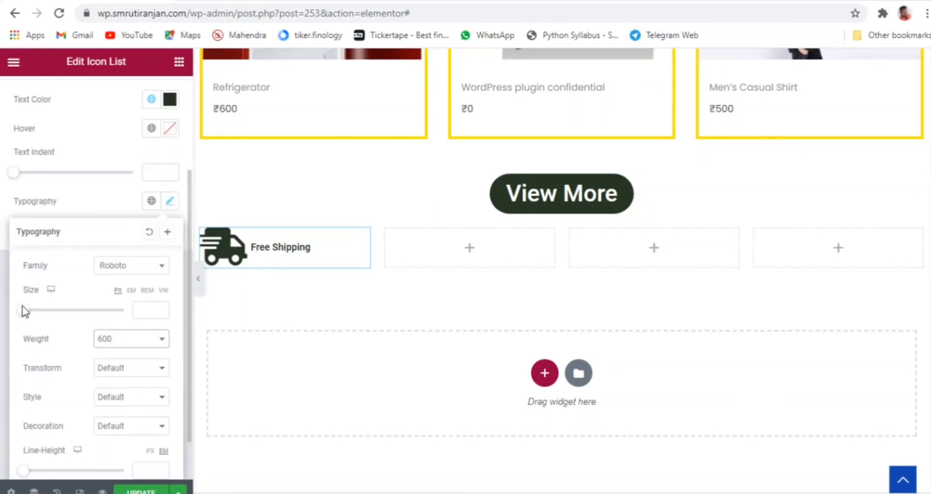
left_click_drag(24, 316, 38, 321)
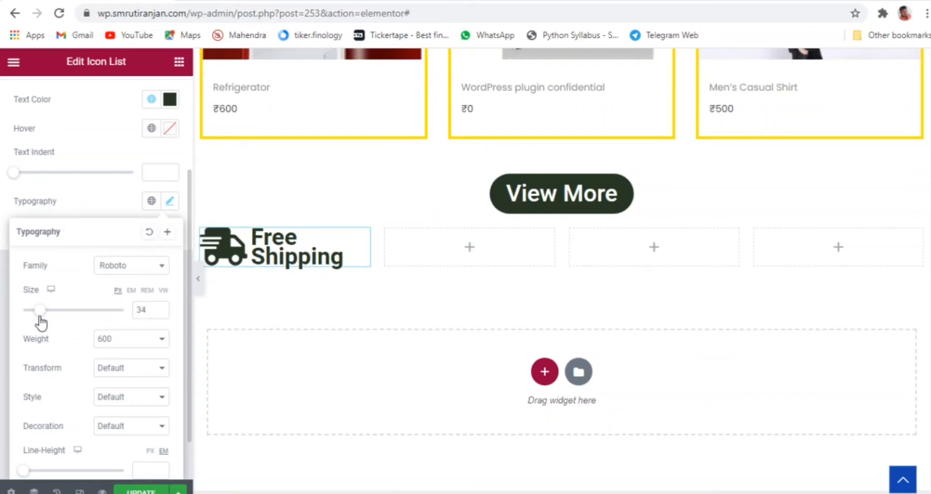
- Indent the Free Shipping text 26 from the icon and preview the result
left_click(198, 289)
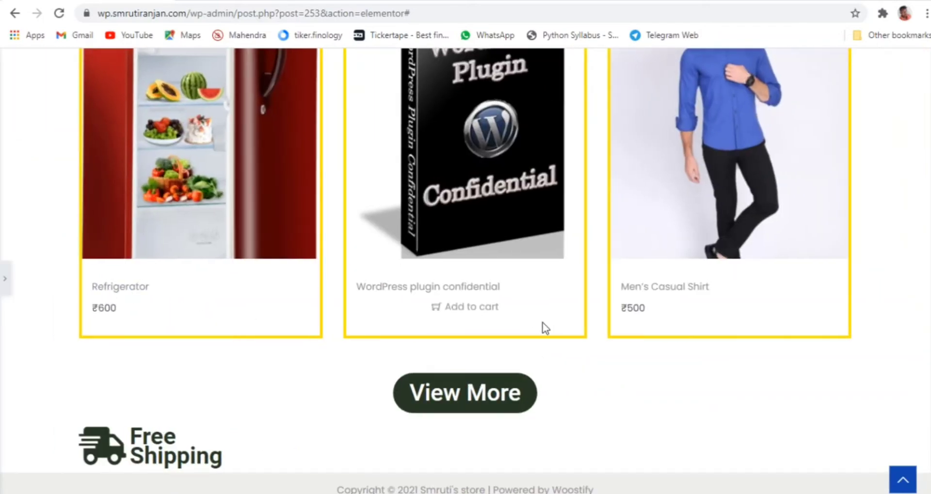
left_click(5, 279)
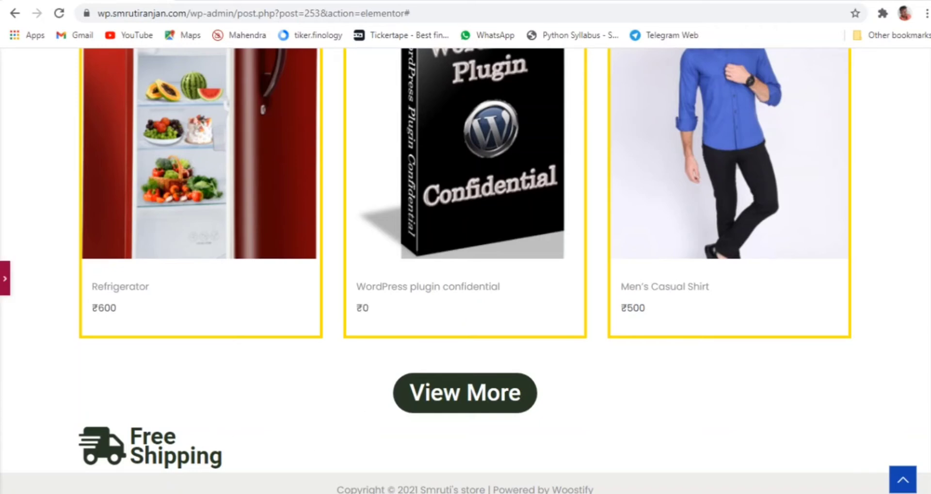
scroll(110, 269, "up", 3)
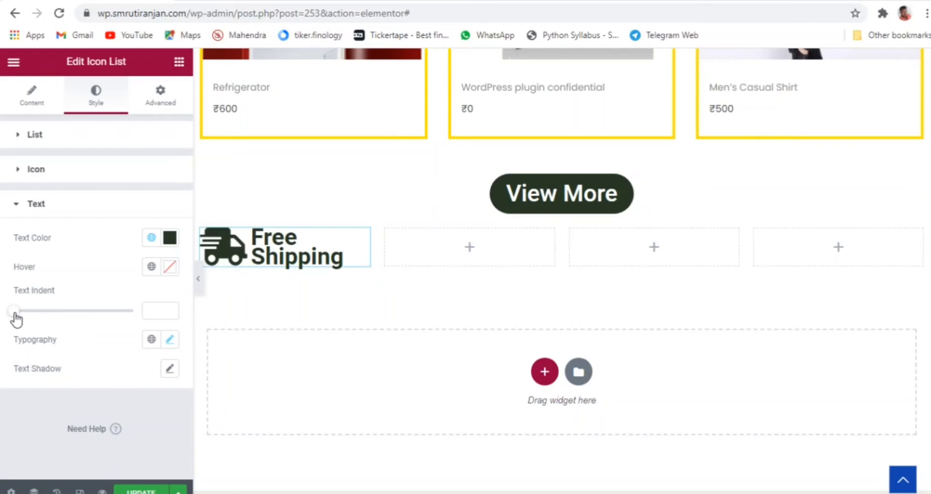
left_click_drag(14, 313, 78, 329)
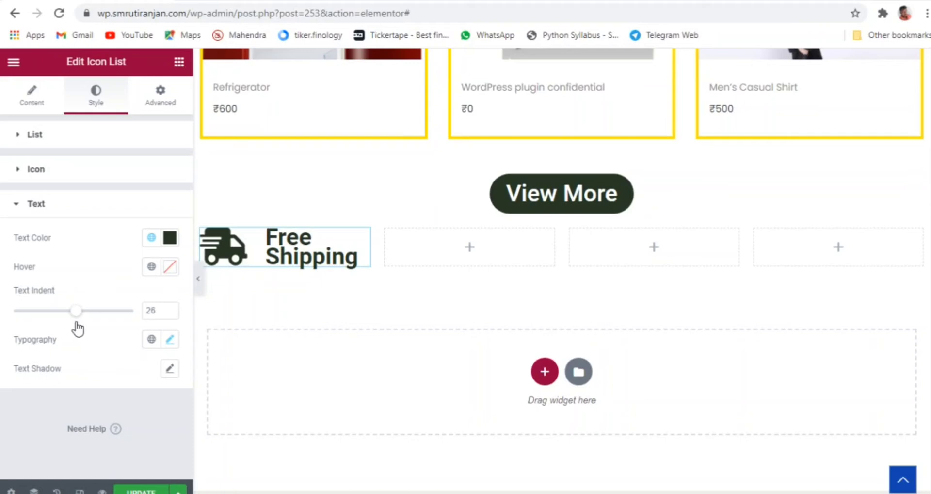
left_click(198, 280)
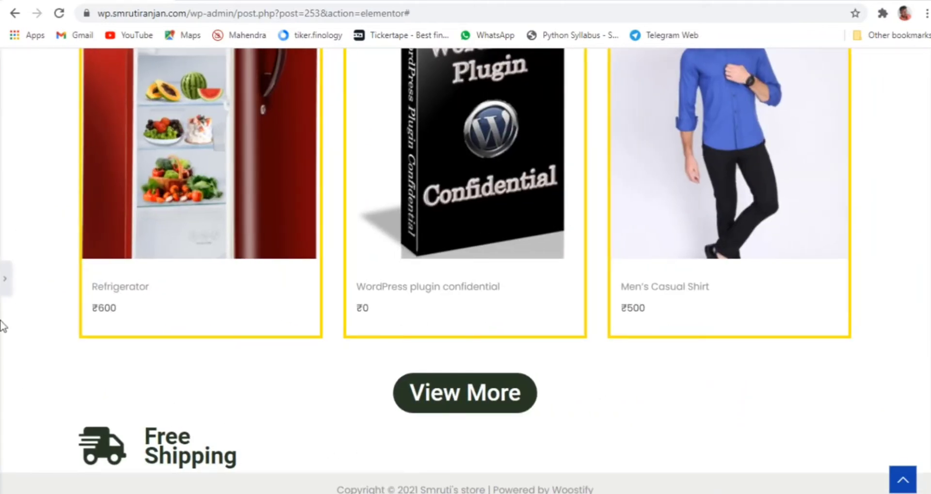
left_click(5, 279)
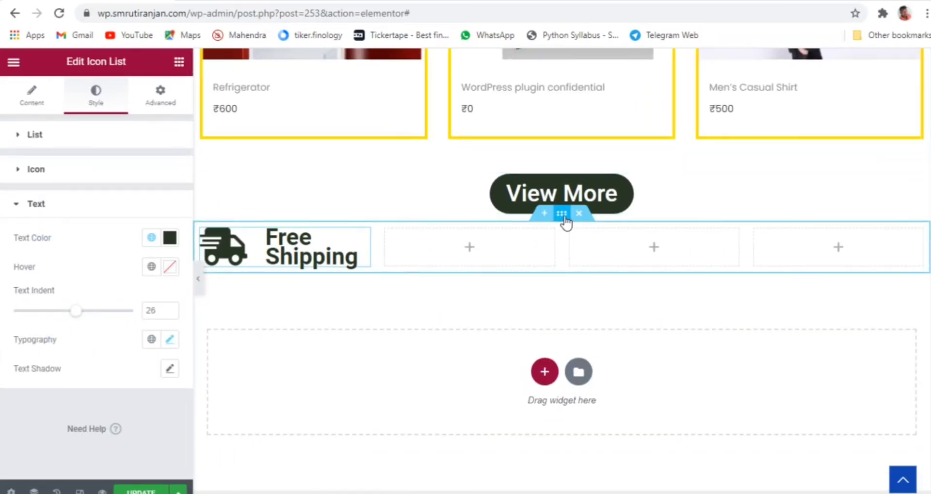
- Give the Free Shipping section a solid yellow #FFD800 background
left_click(564, 216)
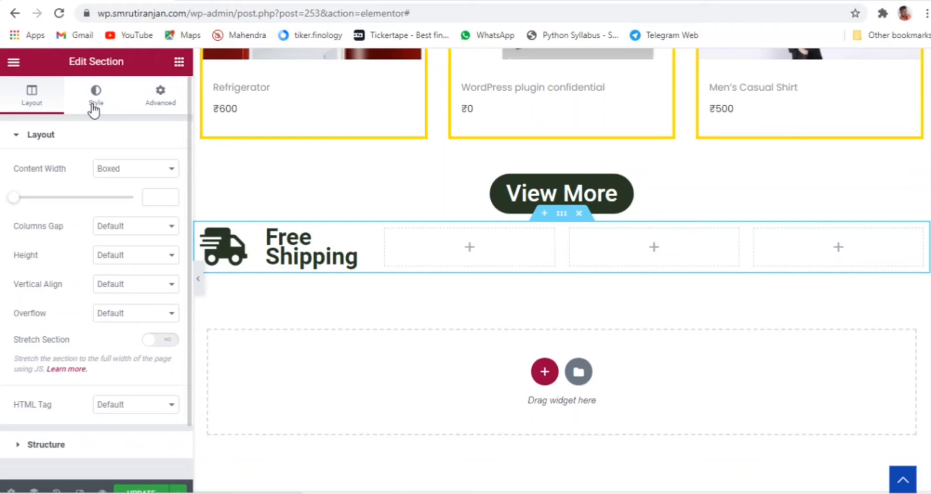
left_click(95, 110)
left_click(114, 203)
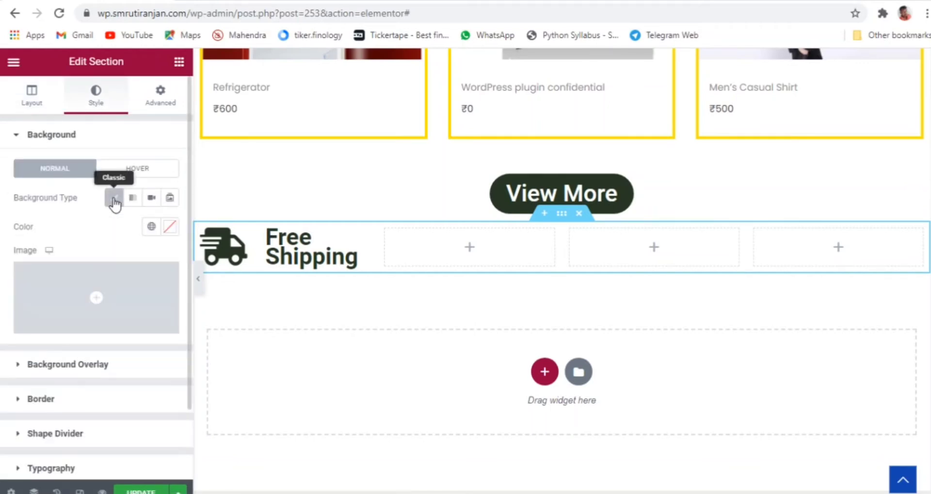
left_click(170, 226)
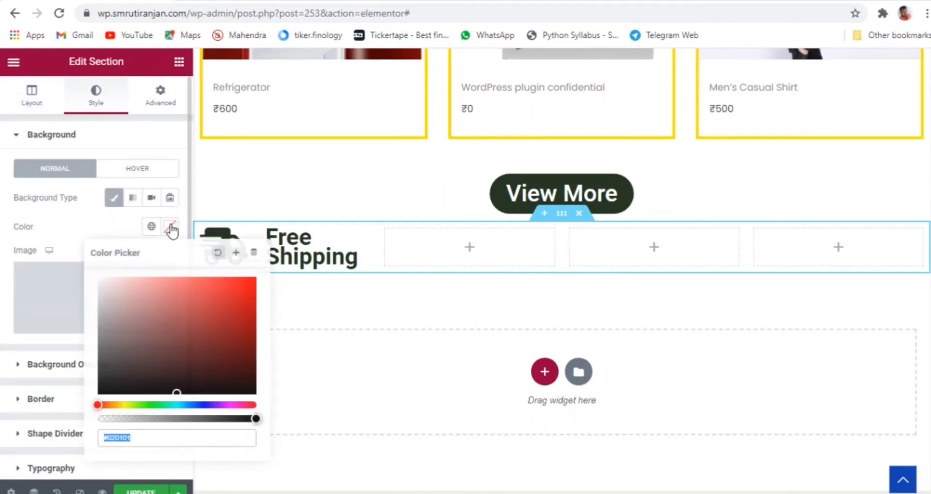
left_click(114, 403)
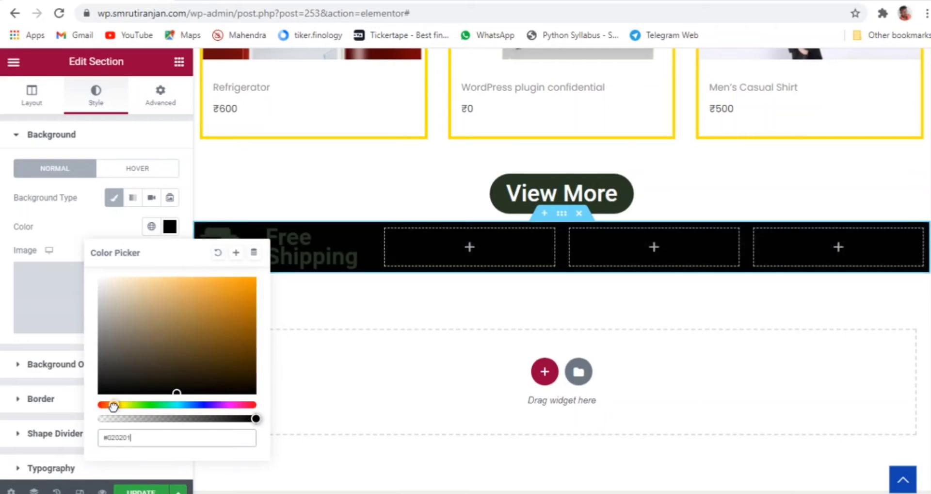
left_click_drag(113, 406, 120, 405)
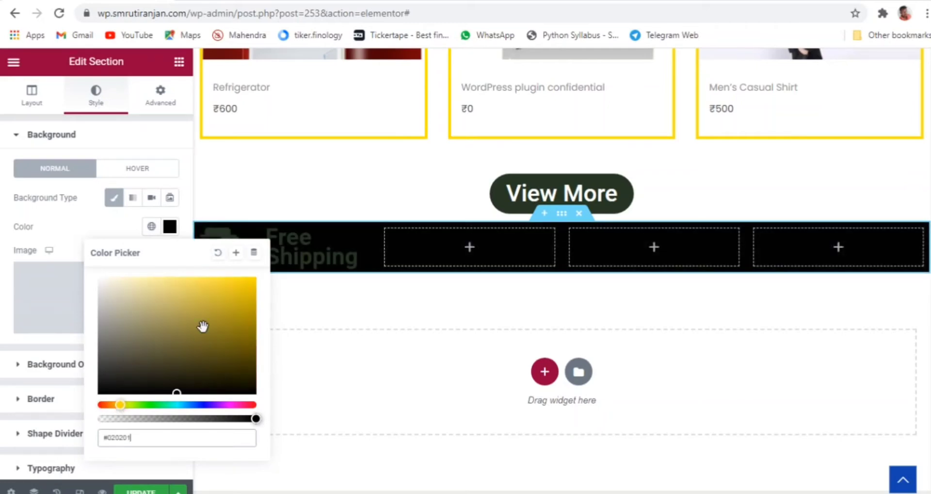
left_click(246, 292)
left_click_drag(252, 282, 260, 281)
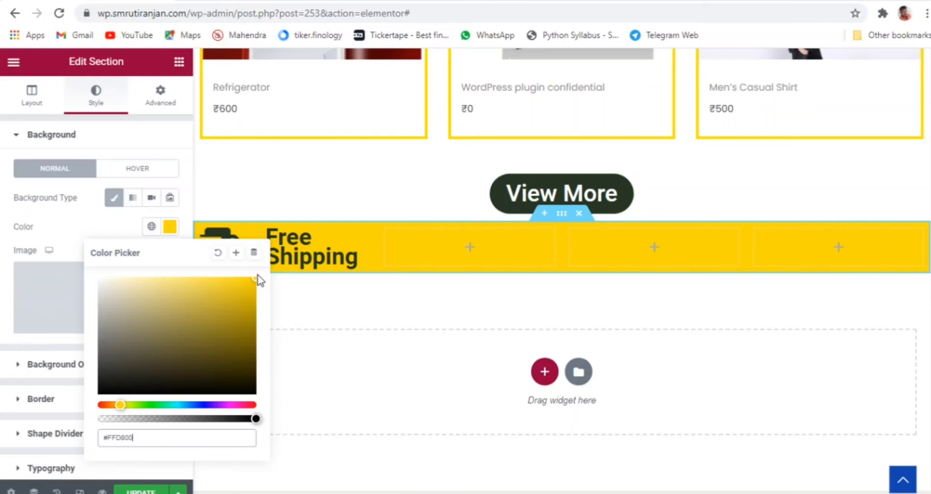
left_click(76, 235)
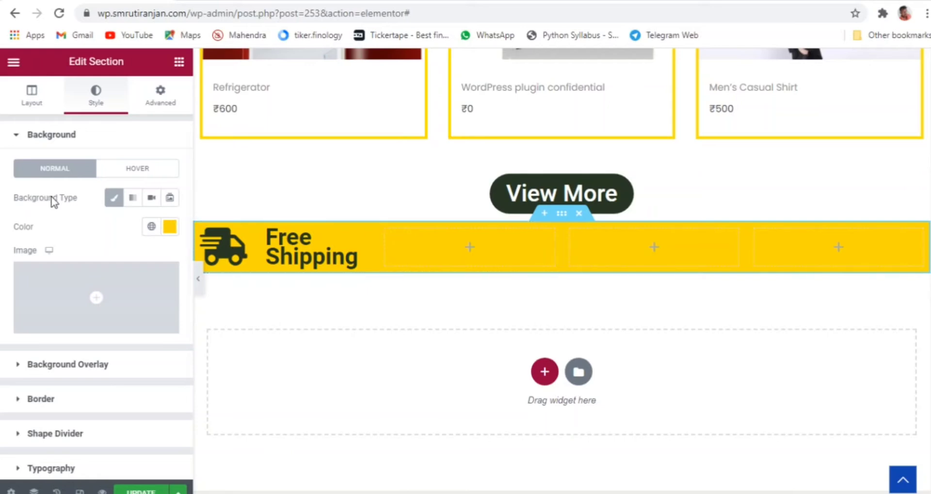
left_click(156, 102)
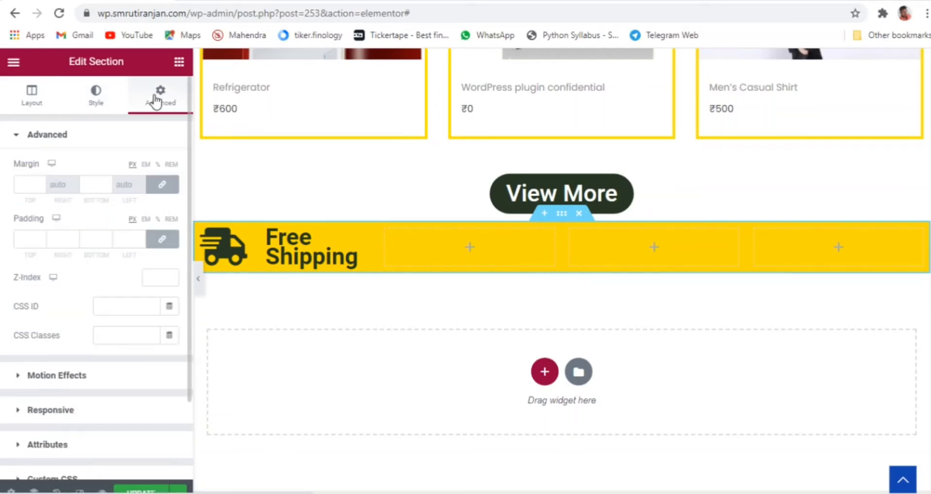
- Set the section's linked padding to 50 px on all sides and preview the taller band
left_click(75, 236)
left_click(74, 236)
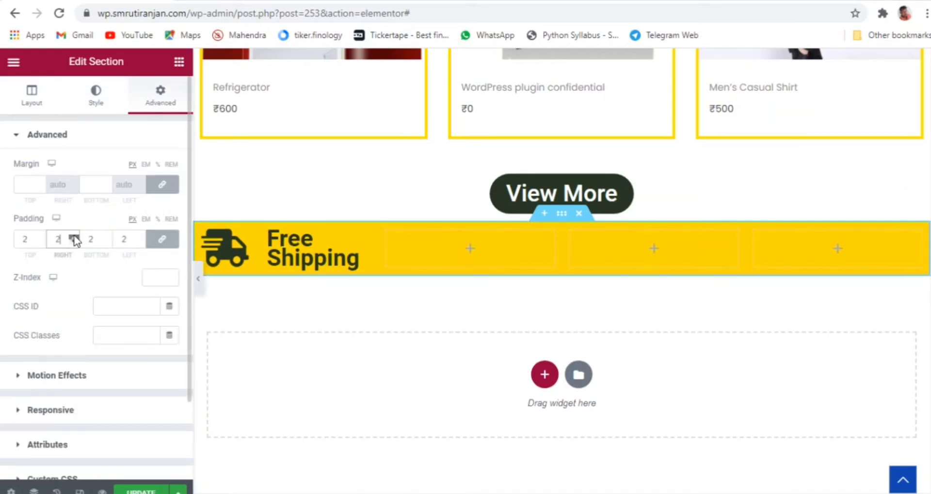
left_click(75, 236)
left_click(74, 236)
double_click(74, 237)
left_click(74, 236)
left_click(74, 236)
left_click(74, 237)
left_click(75, 236)
left_click(75, 236)
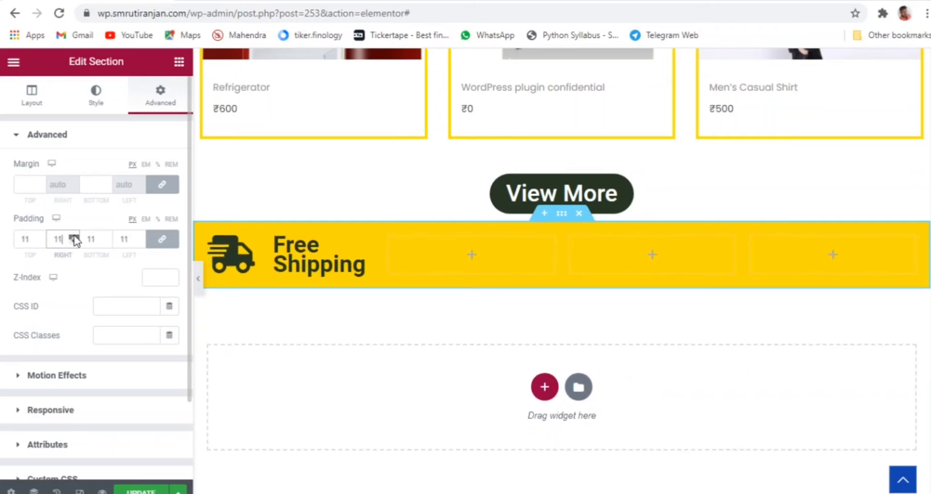
left_click(74, 236)
left_click_drag(33, 239, 16, 238)
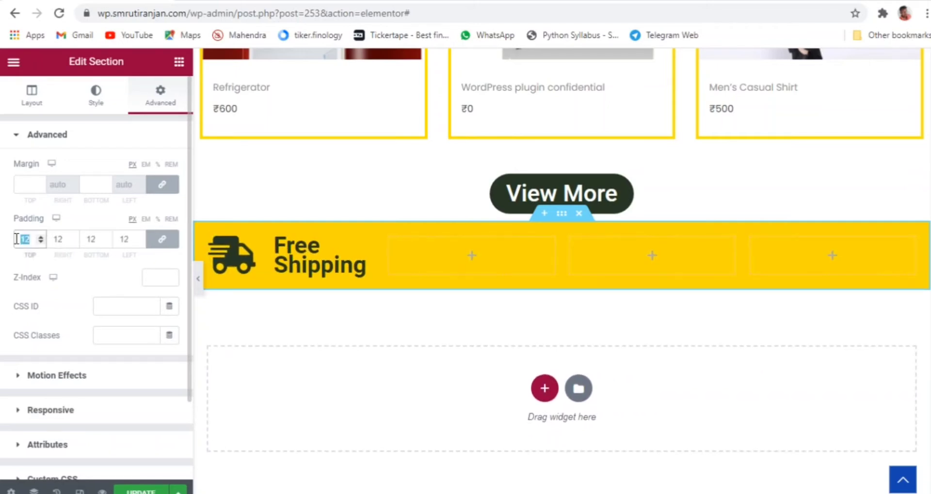
type("30")
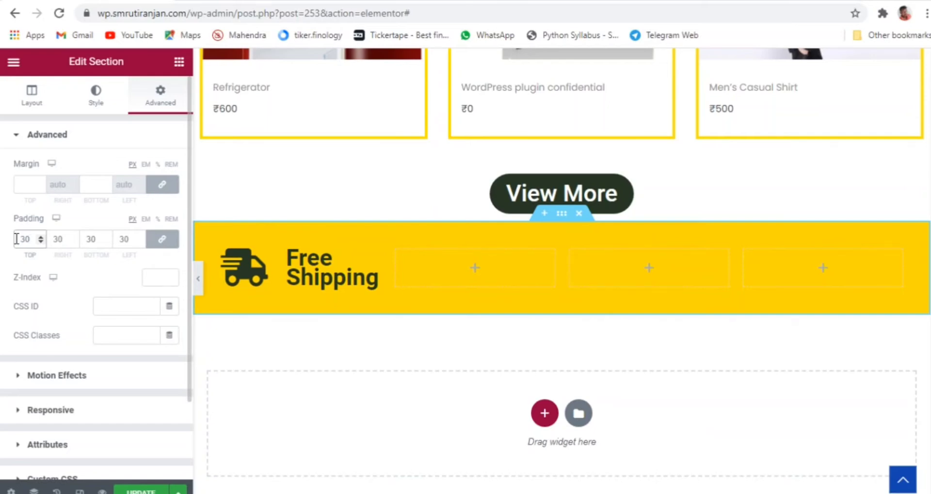
left_click_drag(33, 240, 14, 245)
type("50")
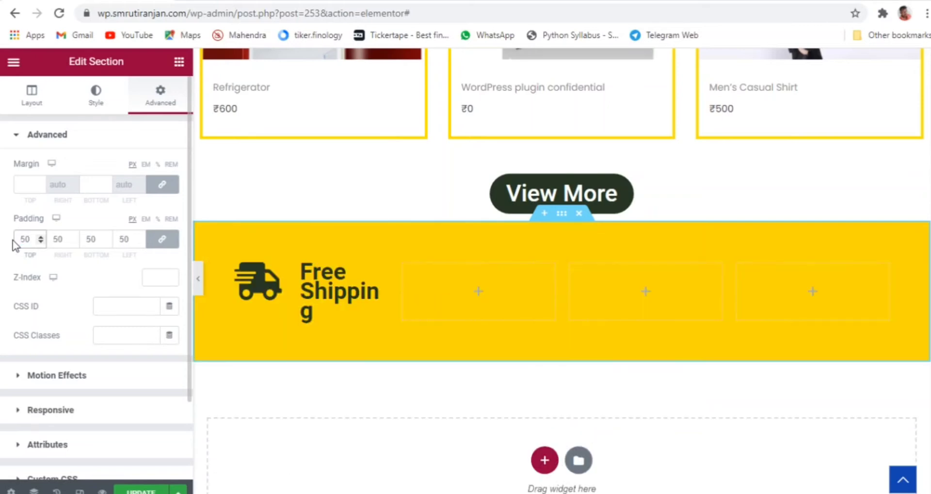
left_click(199, 281)
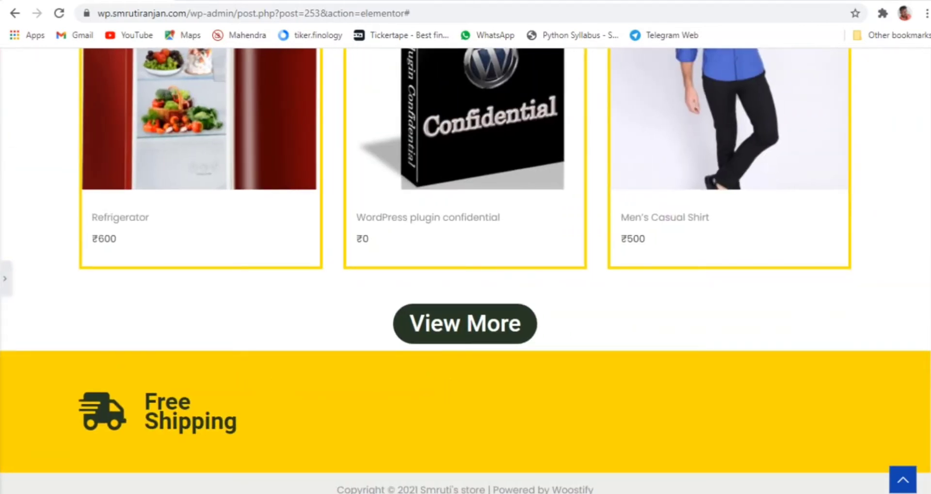
left_click(4, 278)
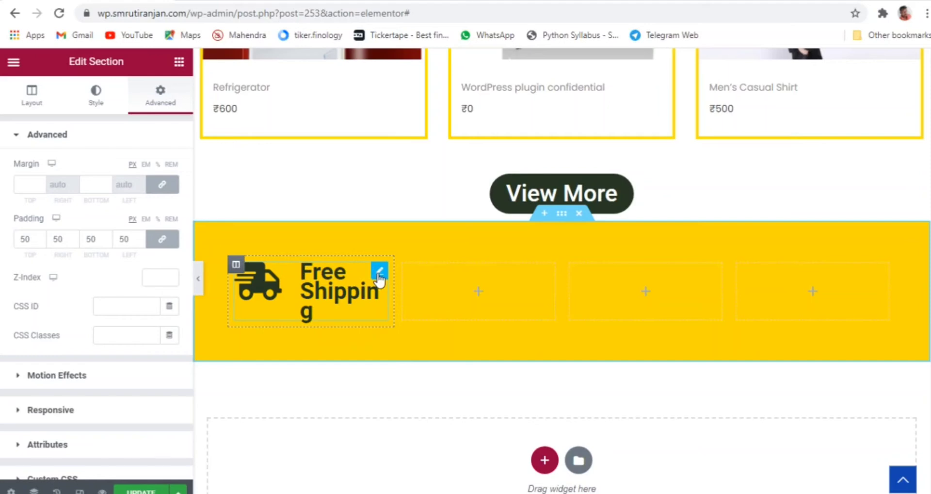
- Copy the Free Shipping widget and paste it into columns 2, 3 and 4
right_click(378, 273)
left_click(428, 343)
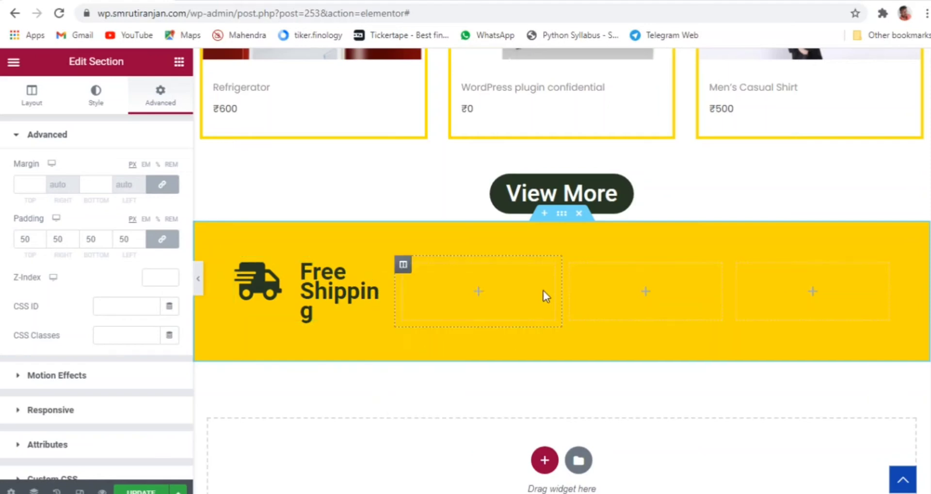
right_click(537, 289)
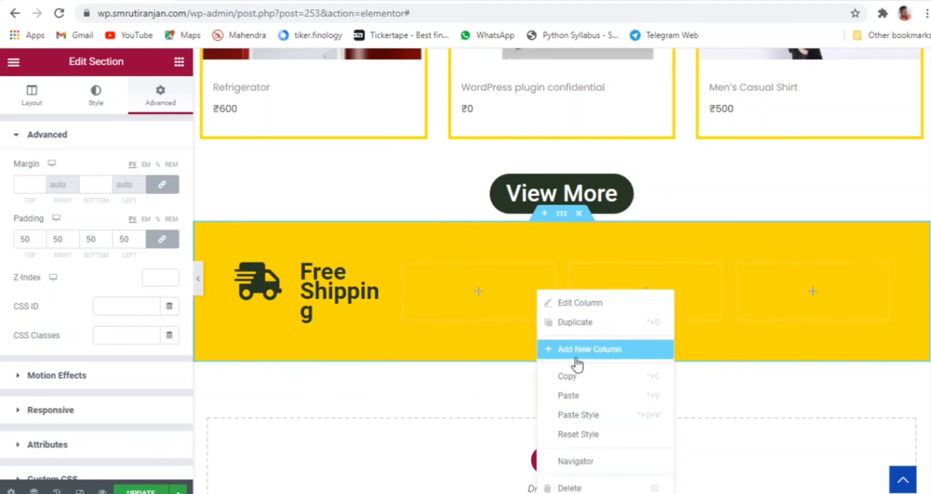
left_click(572, 395)
right_click(641, 293)
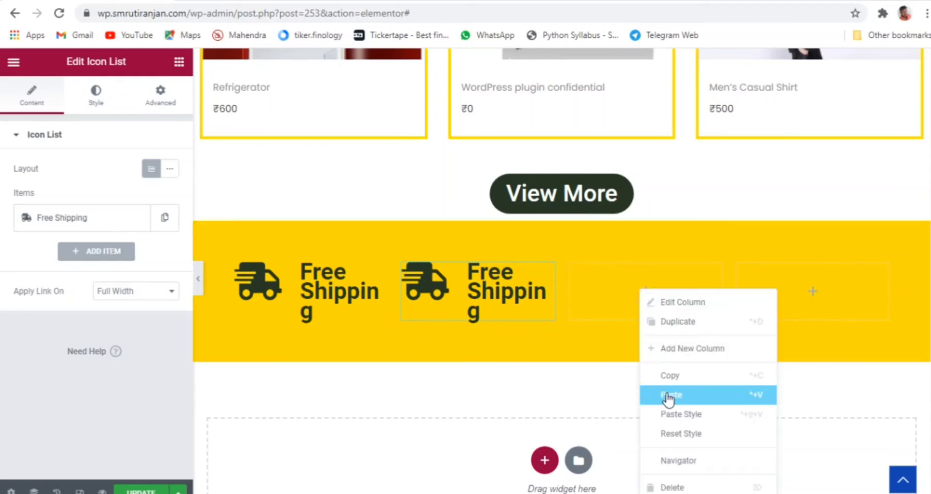
left_click(671, 395)
right_click(815, 296)
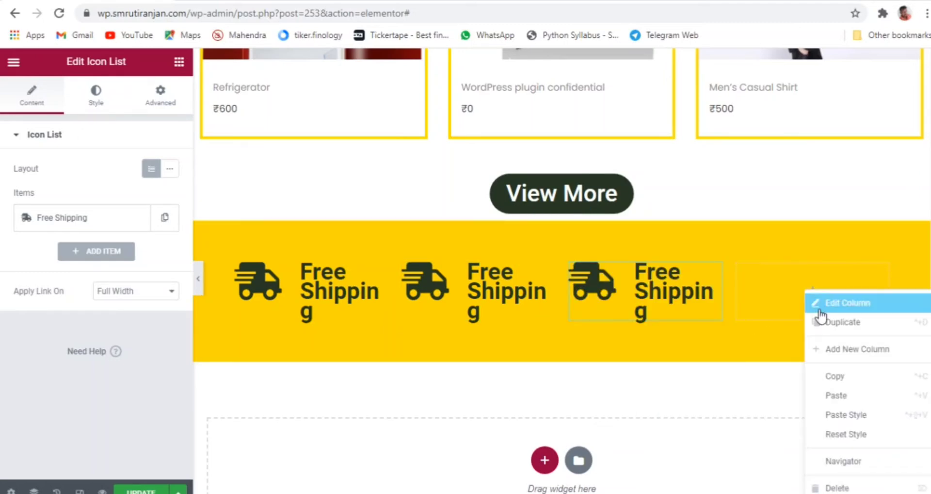
left_click(843, 395)
- Relabel the second column's item 'Easy 7 Day Return'
mouse_move(552, 271)
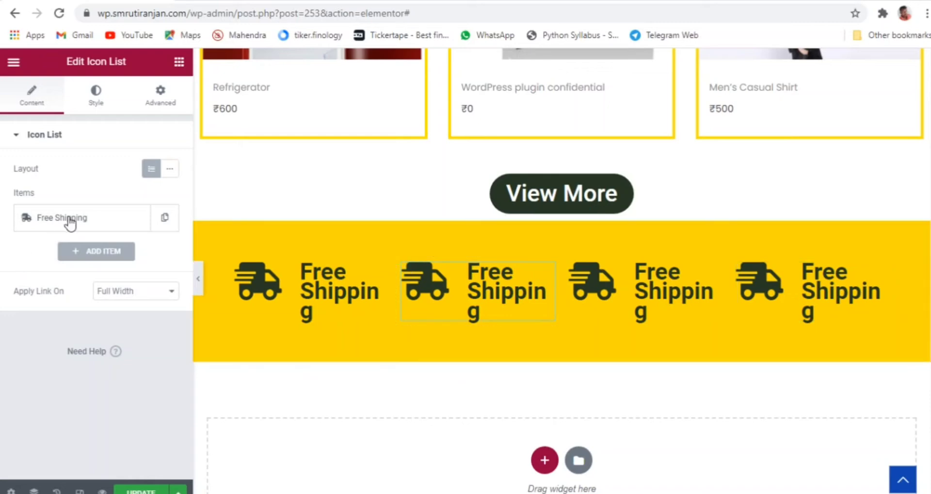
left_click(92, 217)
left_click(85, 267)
left_click_drag(85, 268, 22, 274)
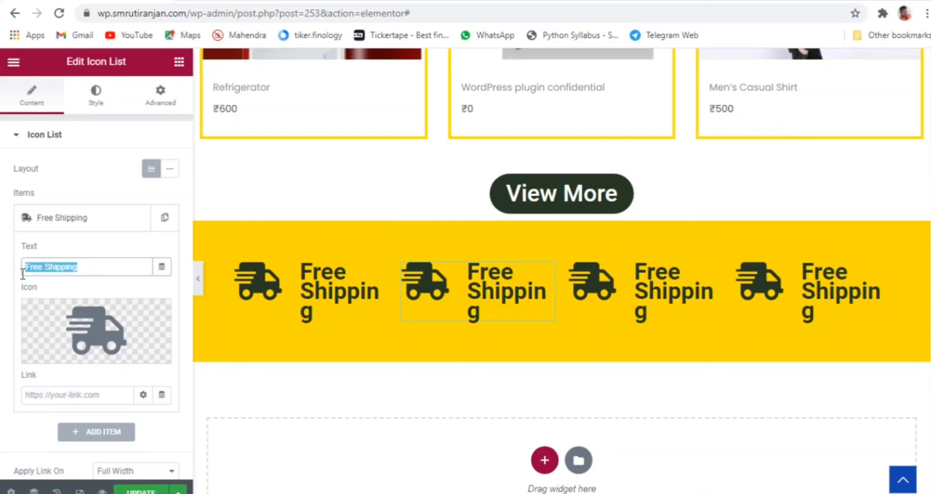
type("Eassy")
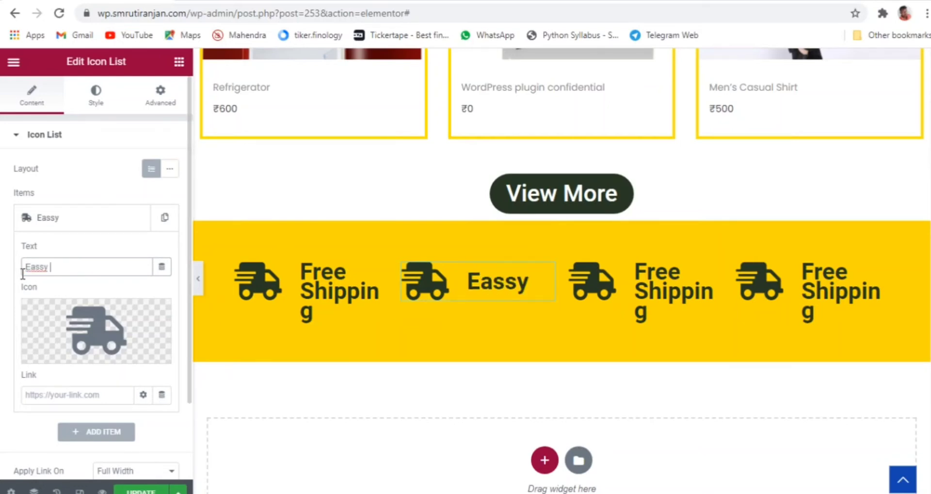
type(" Re")
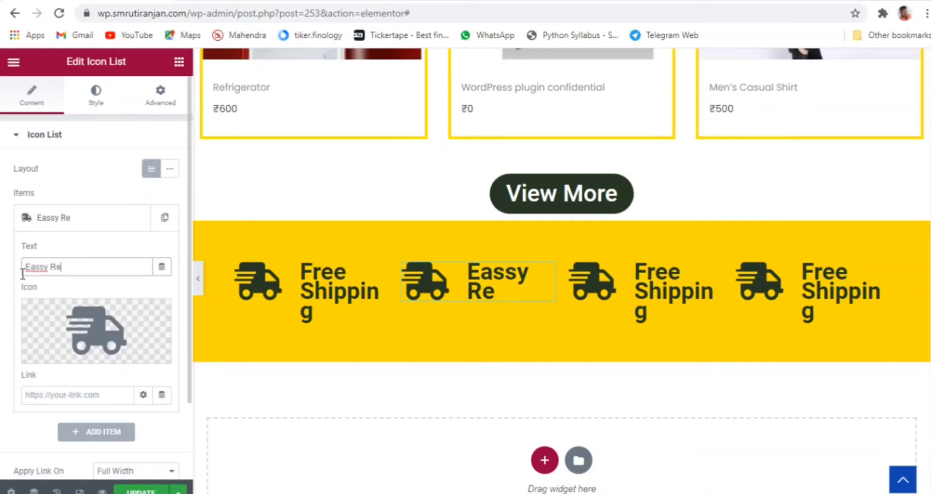
key("BackSpace")
key("BackSpace")
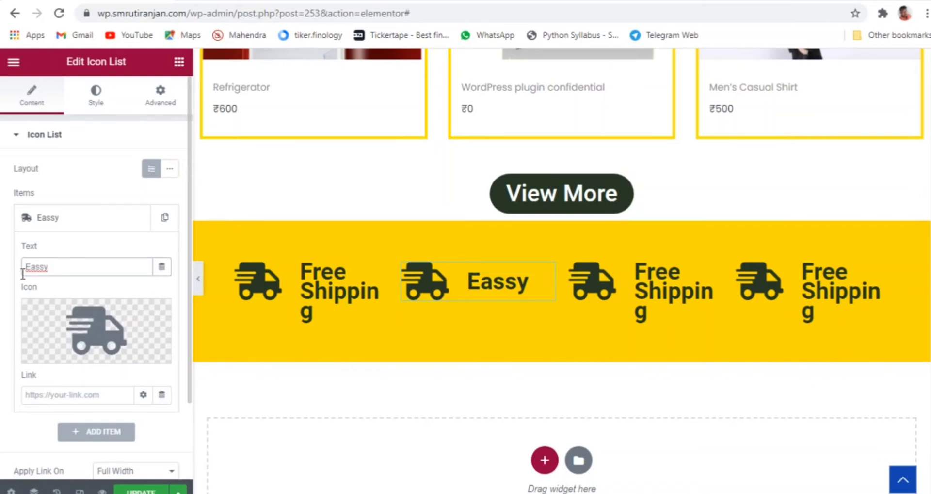
type("7 Day R")
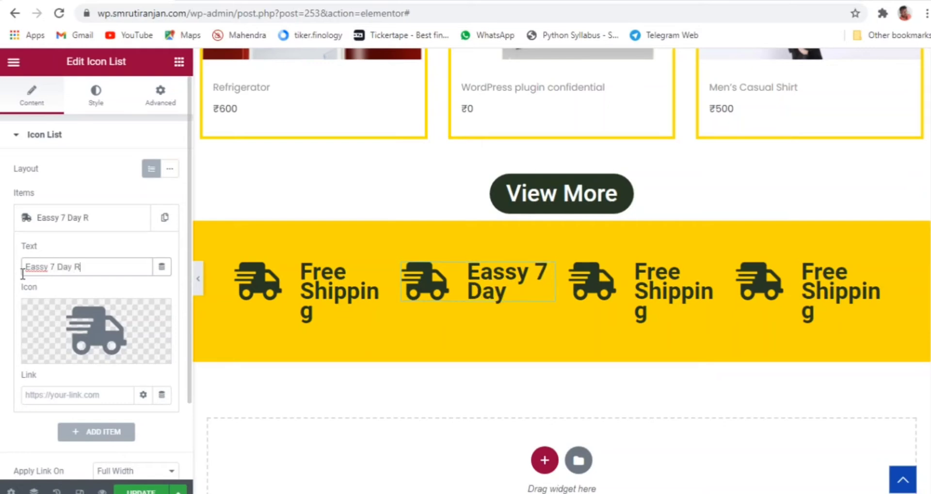
type("etur")
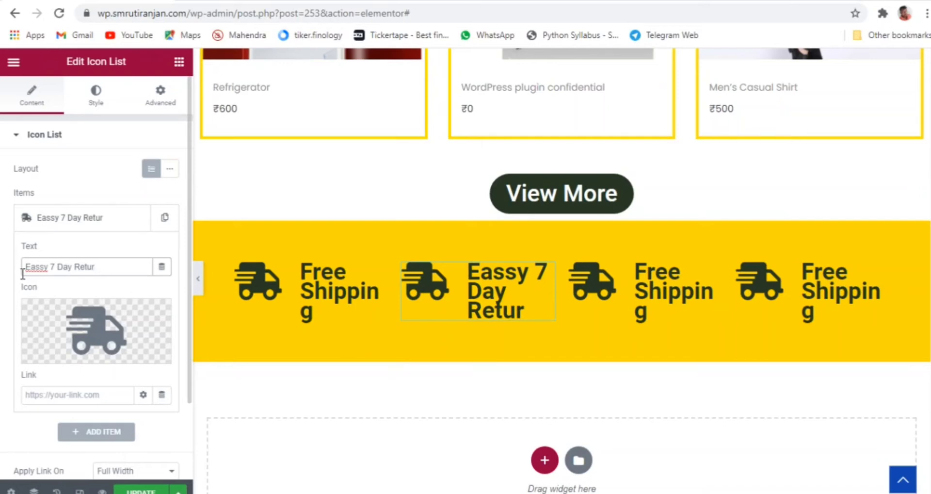
type("n")
right_click(37, 268)
left_click(56, 281)
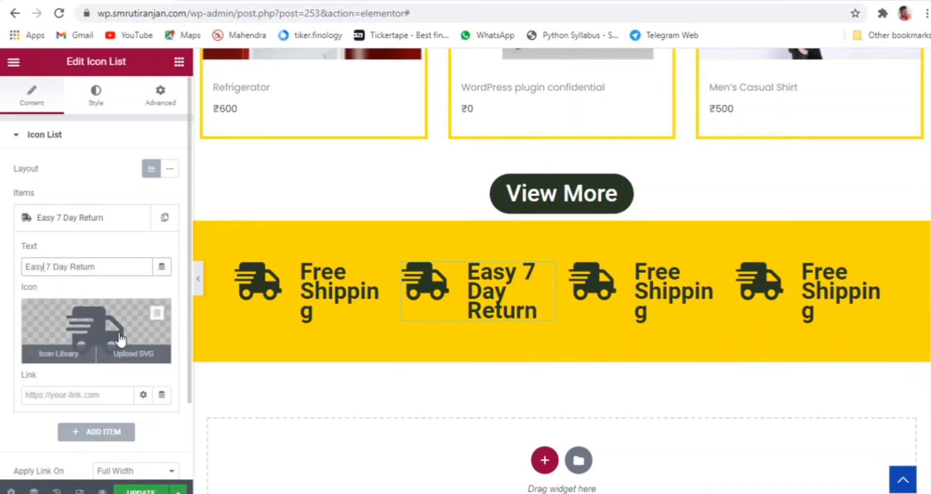
- Replace the Easy 7 Day Return truck with the Retweet icon, found by filtering 'ret'
left_click(76, 327)
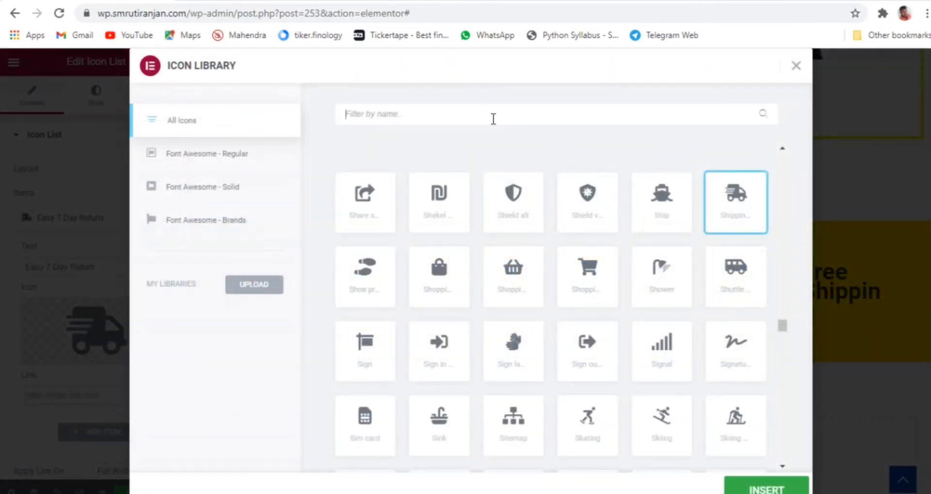
type("e")
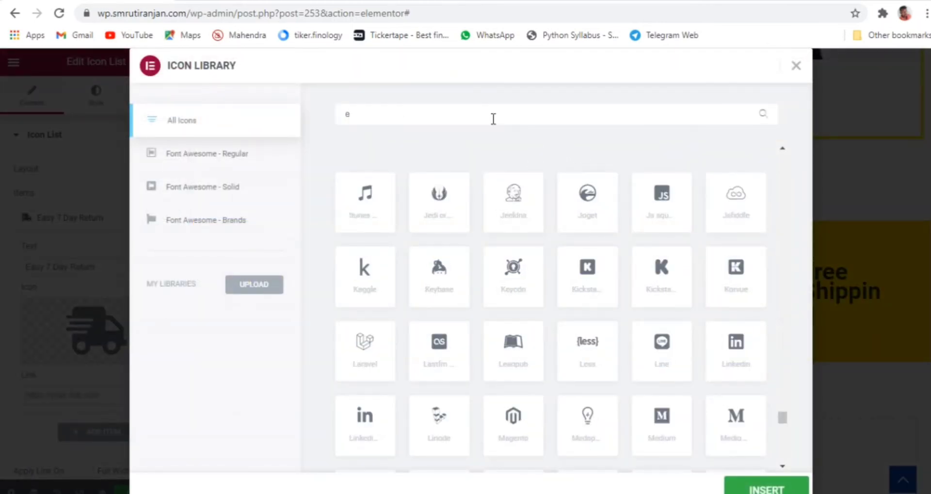
key("BackSpace")
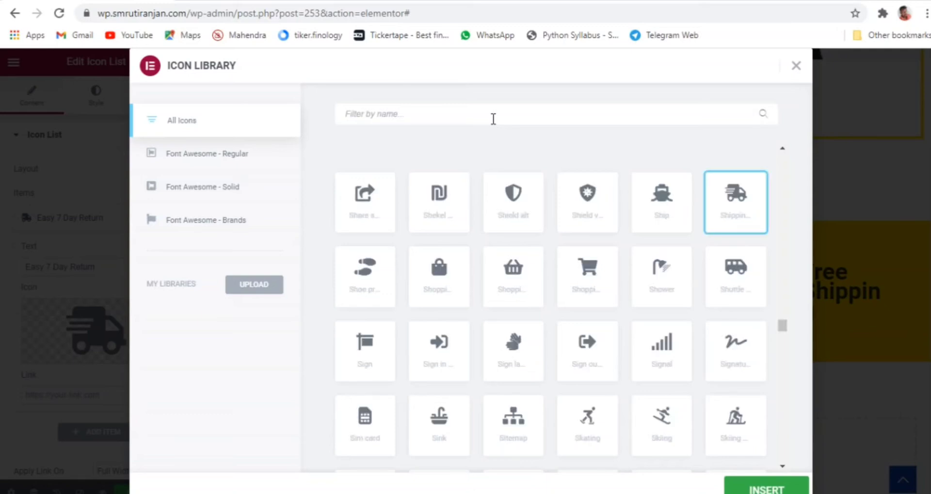
type("ret")
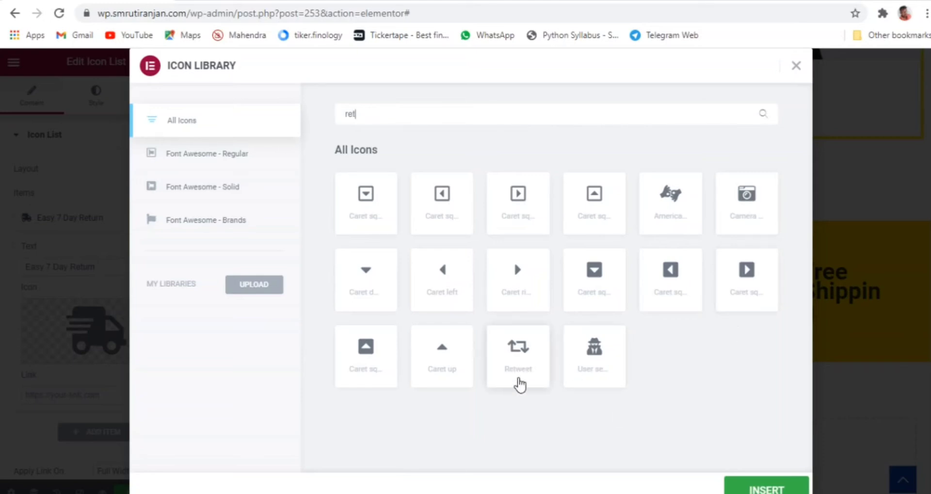
left_click(527, 373)
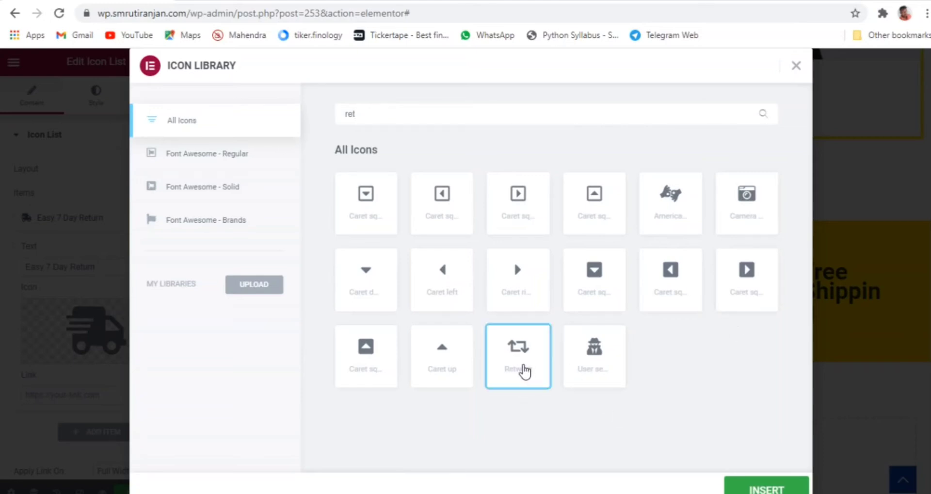
left_click(778, 489)
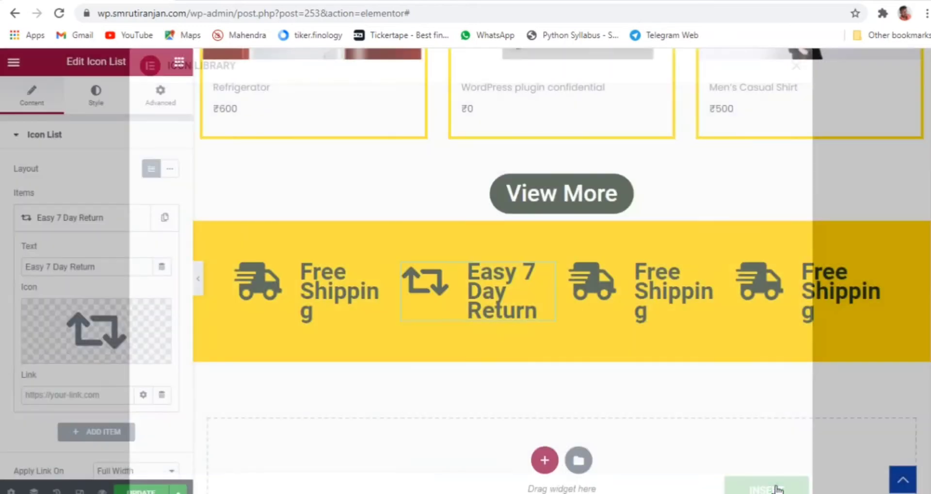
- Relabel the third column's item 'Secure Checkout'
left_click(713, 270)
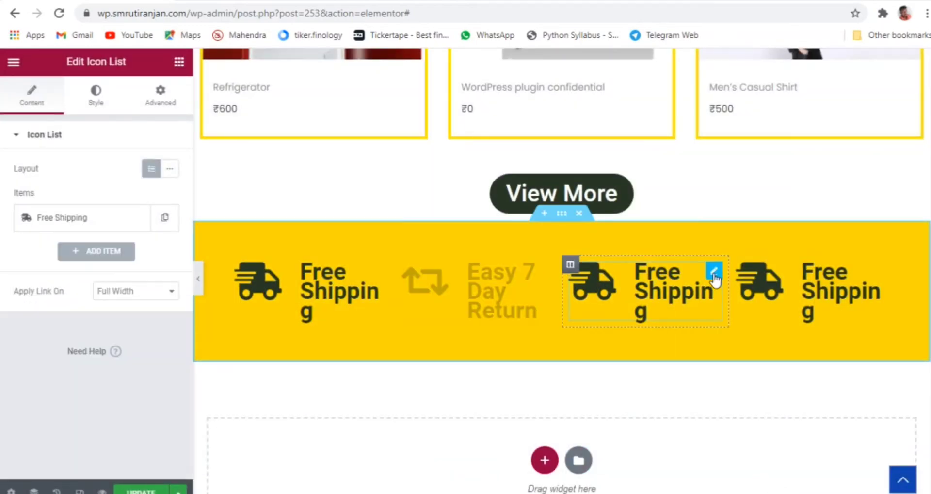
left_click(81, 223)
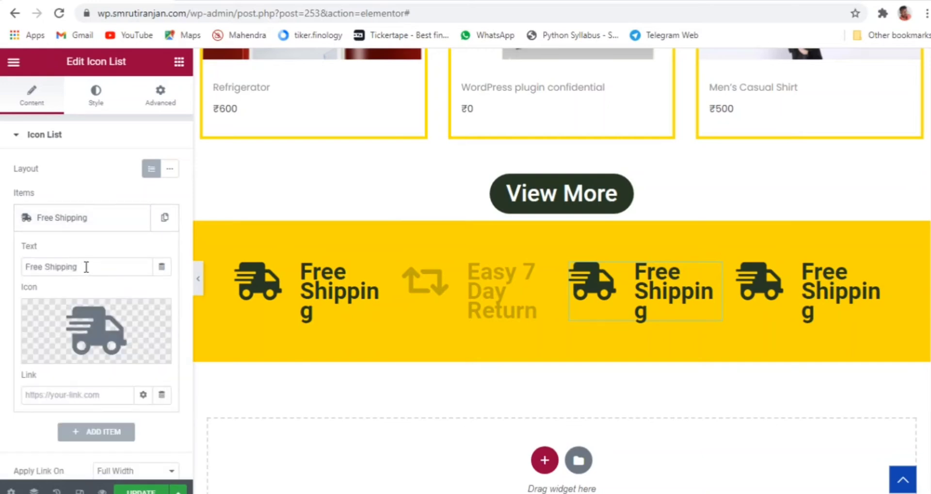
left_click_drag(86, 267, 15, 267)
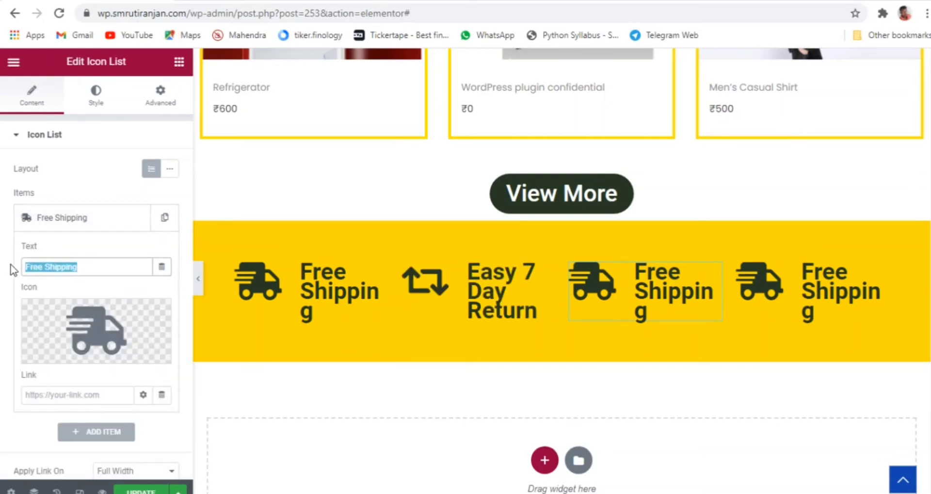
type("Secur")
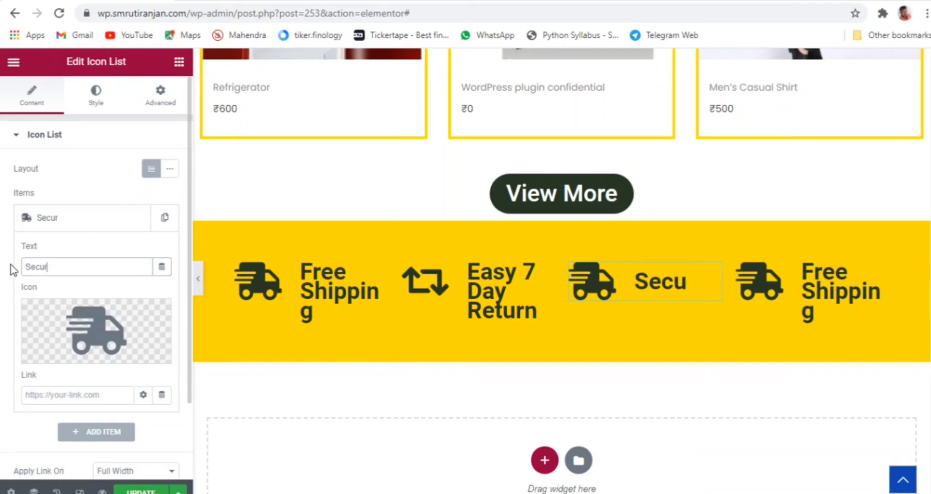
type("e Chec")
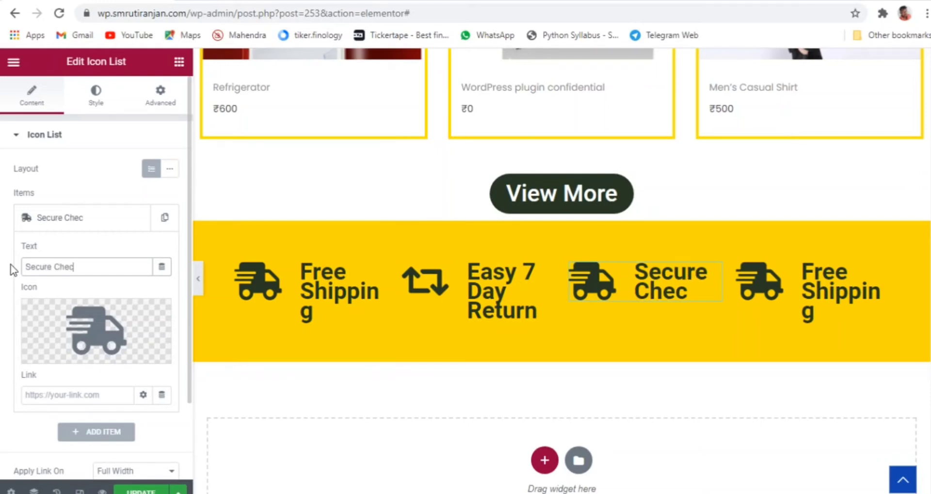
type("kout")
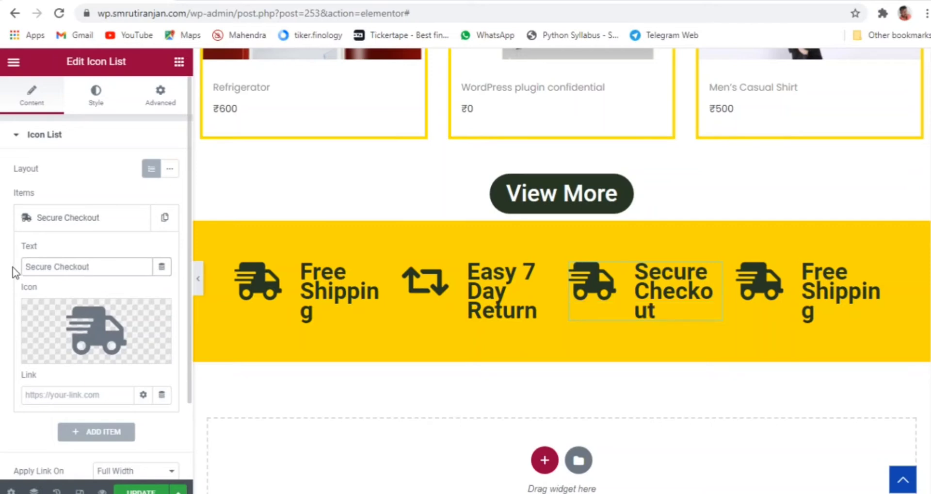
- Give Secure Checkout the shopping-cart icon found by searching 'shop'
left_click(92, 315)
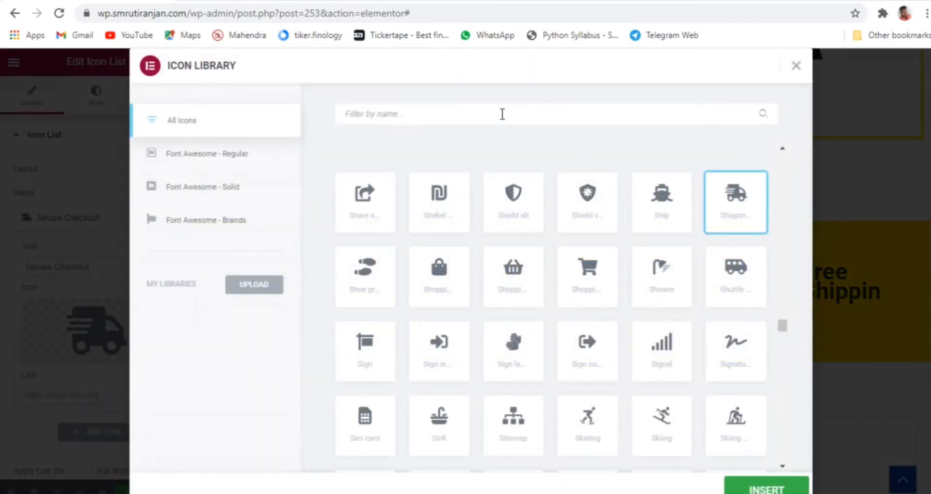
type("secu")
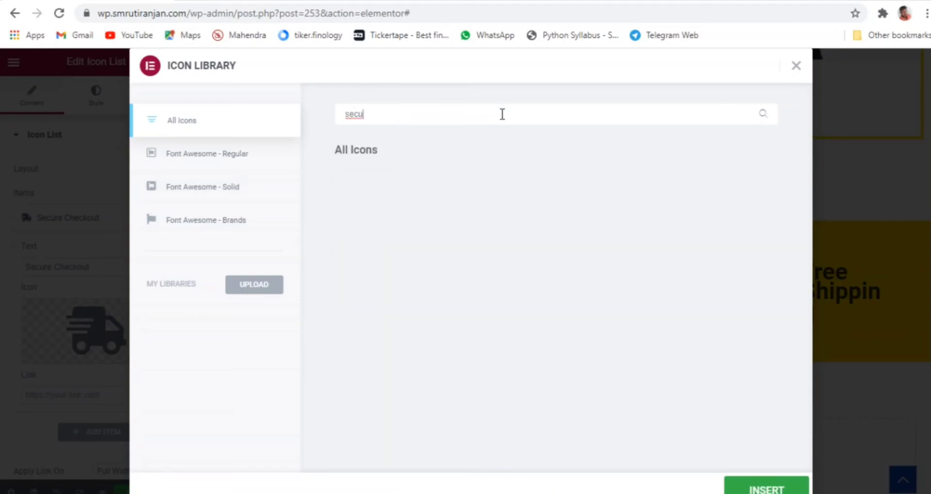
key("BackSpace")
key("BackSpace")
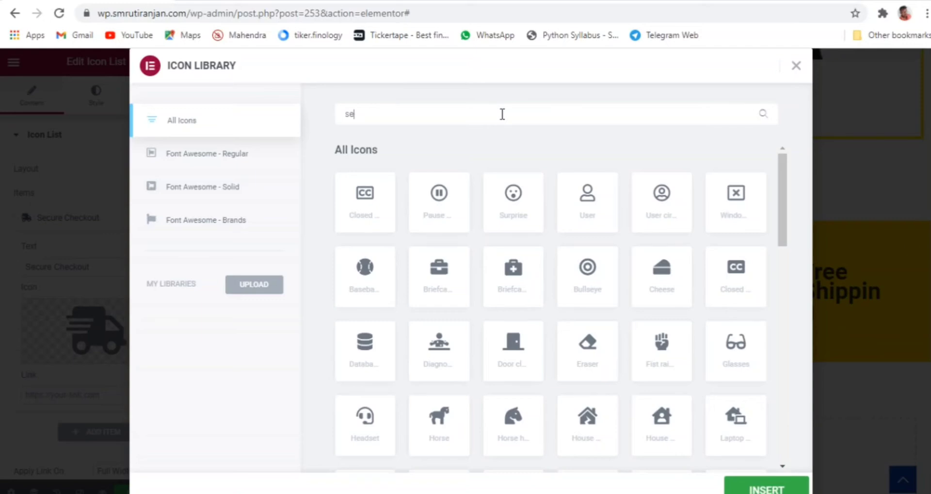
left_click_drag(503, 114, 337, 114)
key("BackSpace")
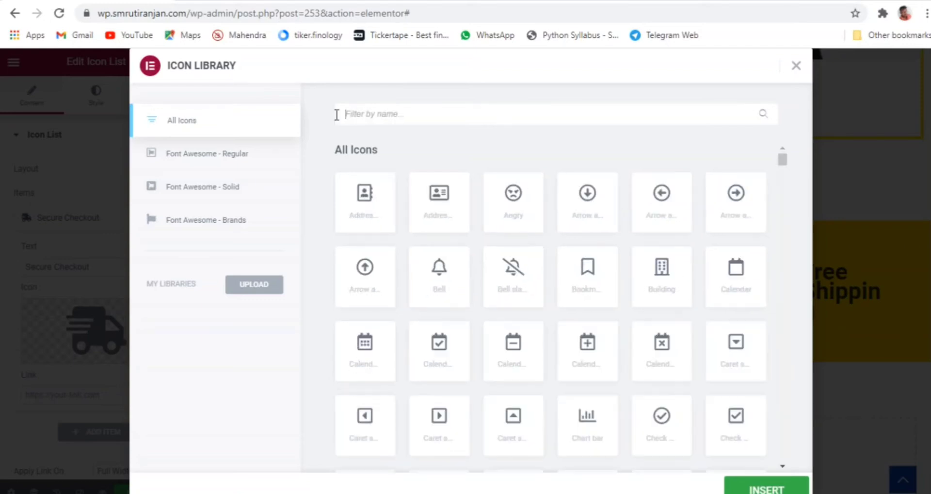
type("shop")
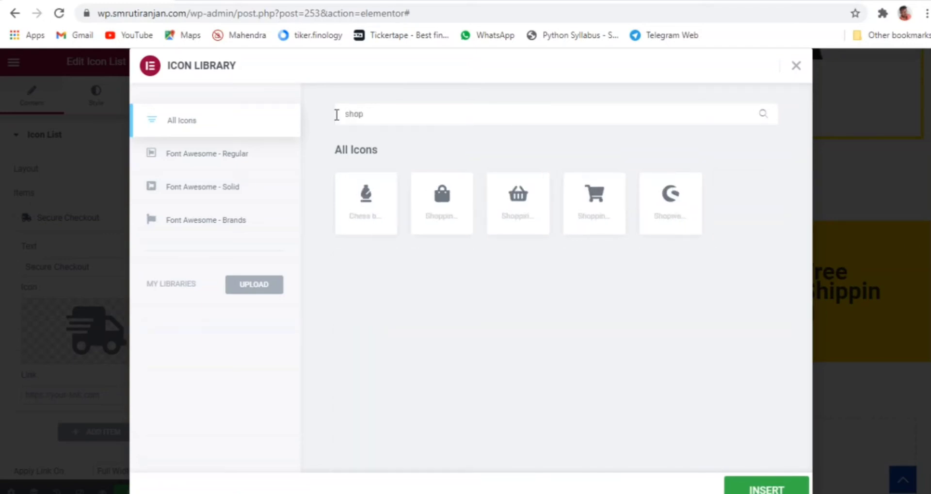
left_click(589, 199)
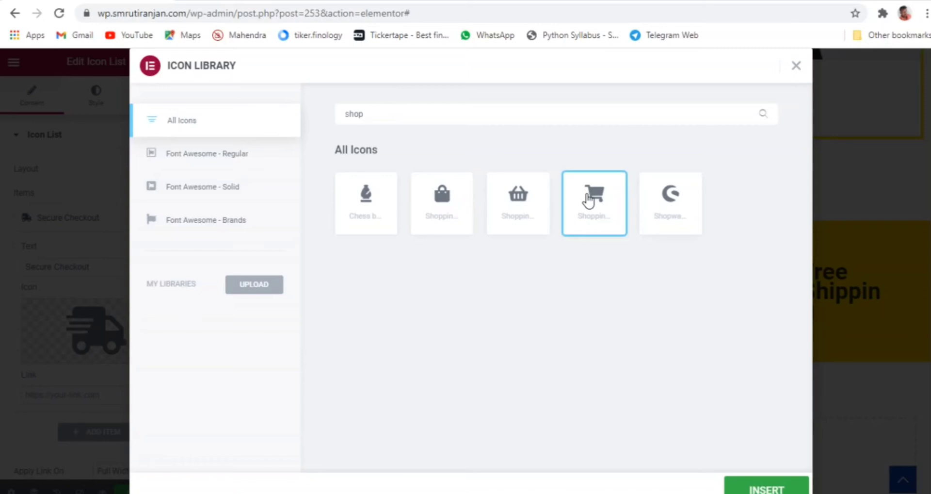
left_click(765, 488)
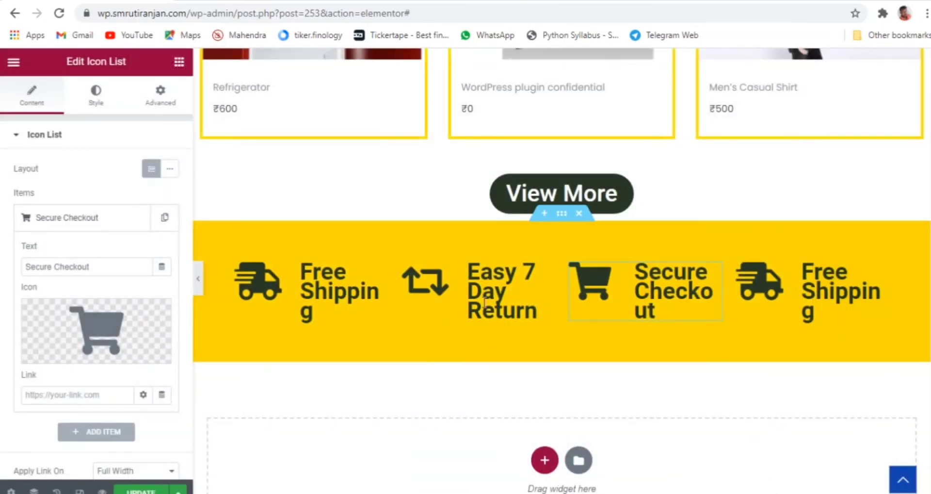
- Set the first Free Shipping text's line height to 1.3 em and preview full width
left_click(198, 280)
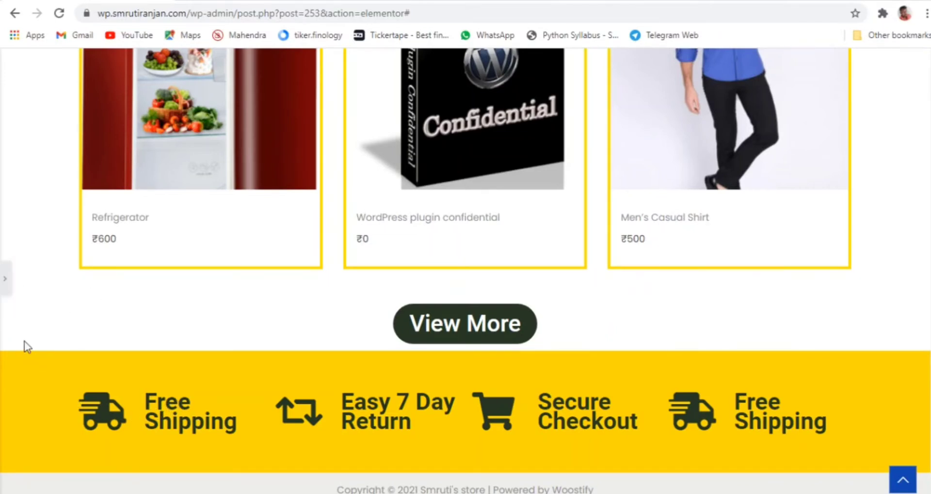
left_click(5, 278)
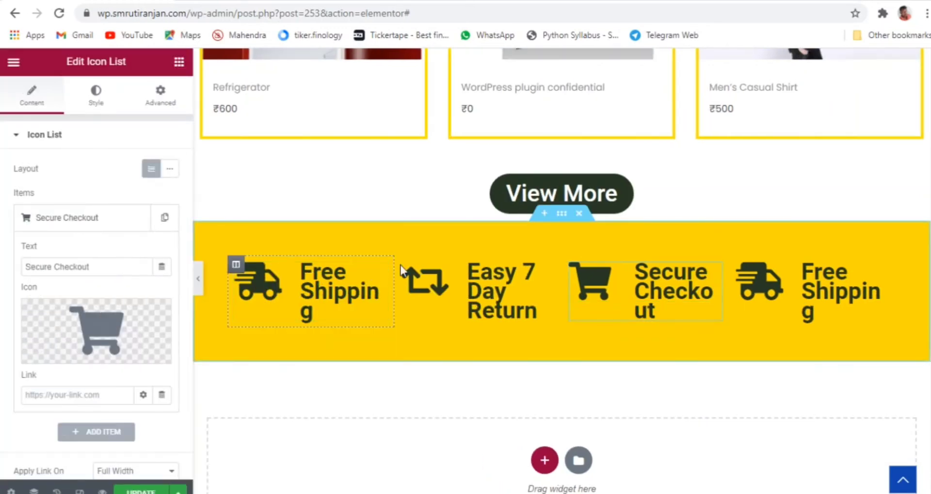
left_click(90, 115)
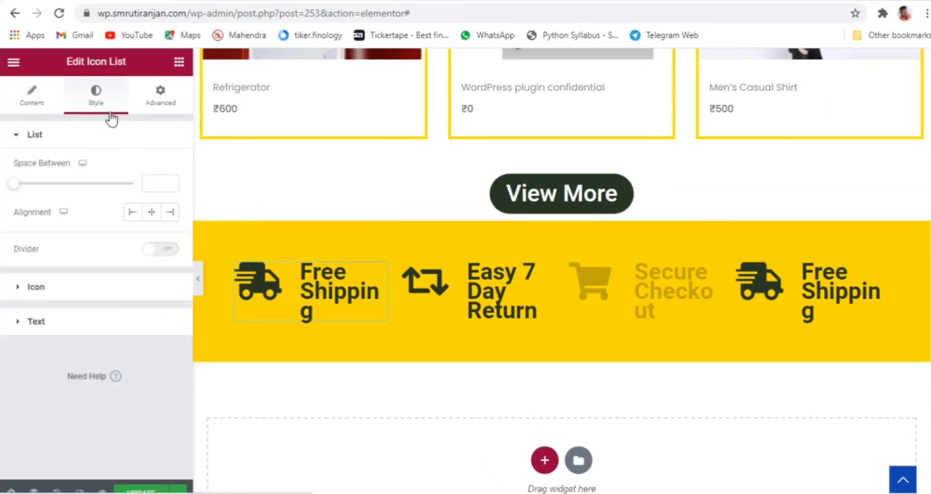
left_click(192, 324)
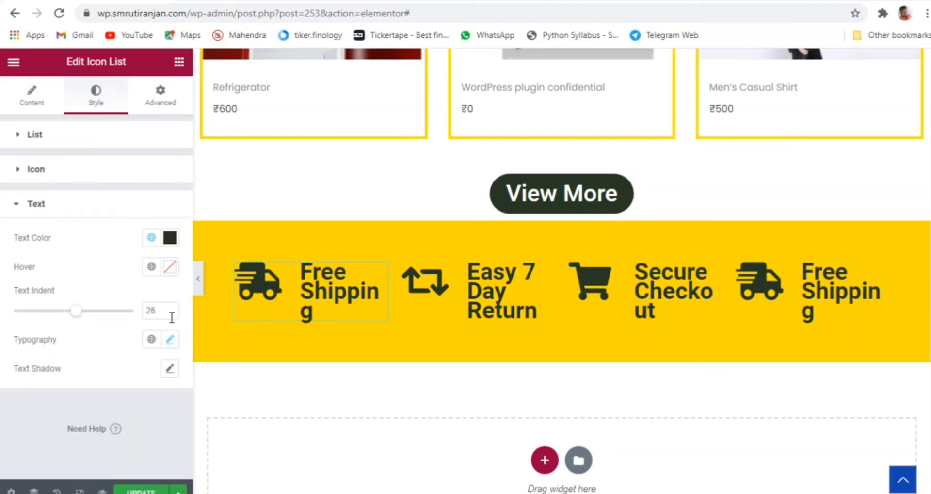
left_click(170, 339)
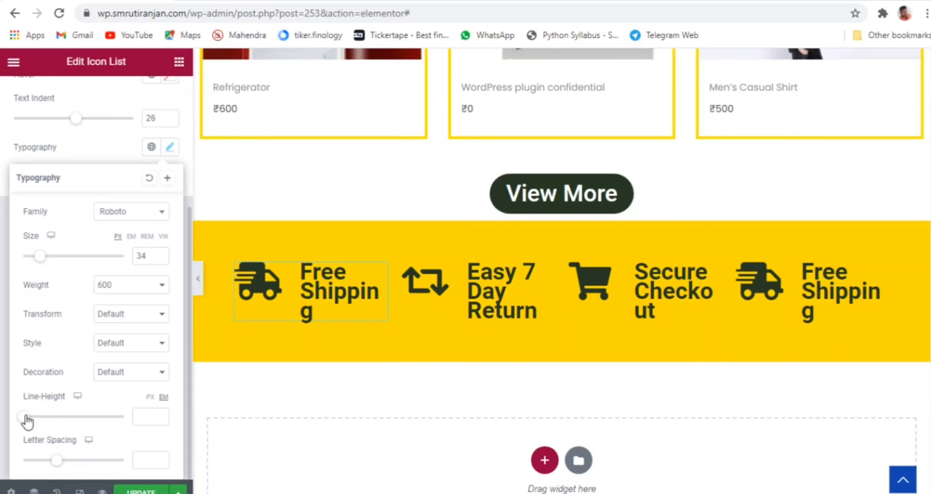
left_click_drag(26, 421, 35, 422)
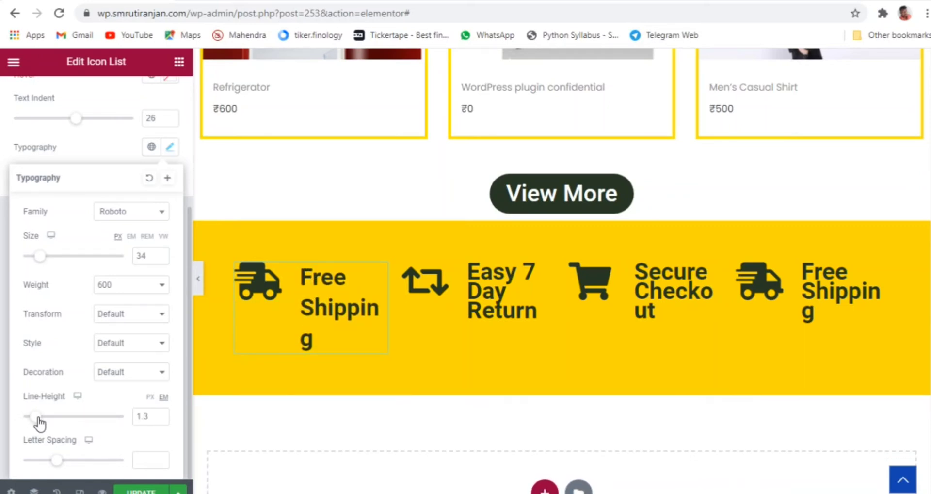
left_click(199, 284)
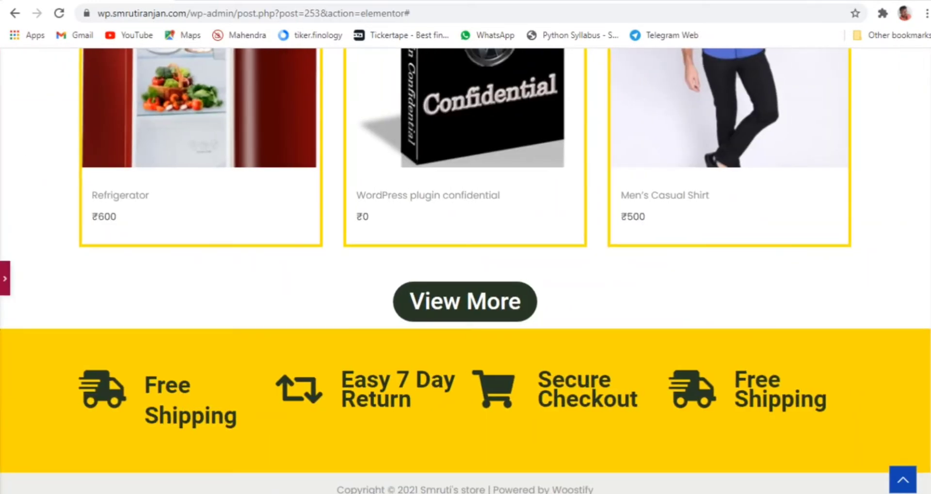
scroll(5, 278, "down", 2)
left_click(5, 278)
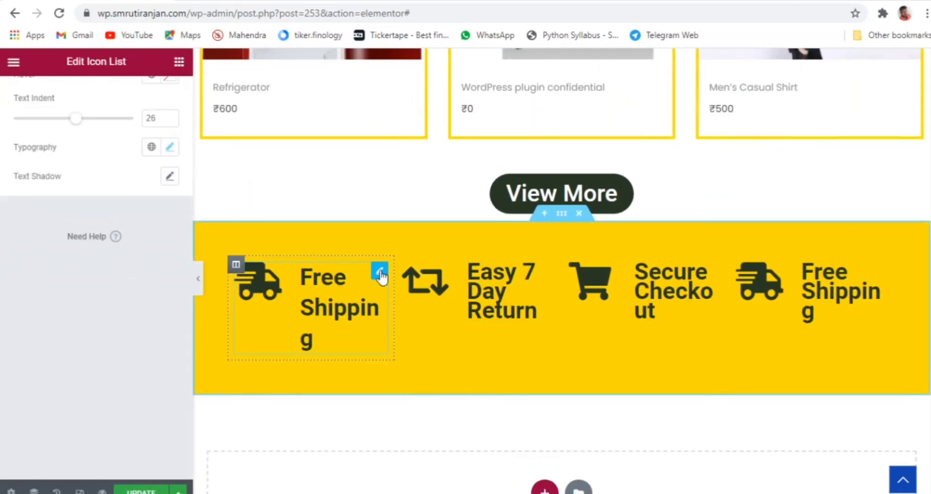
- Copy the first widget's style and paste it onto Easy 7 Day Return, Secure Checkout and the last item
right_click(382, 277)
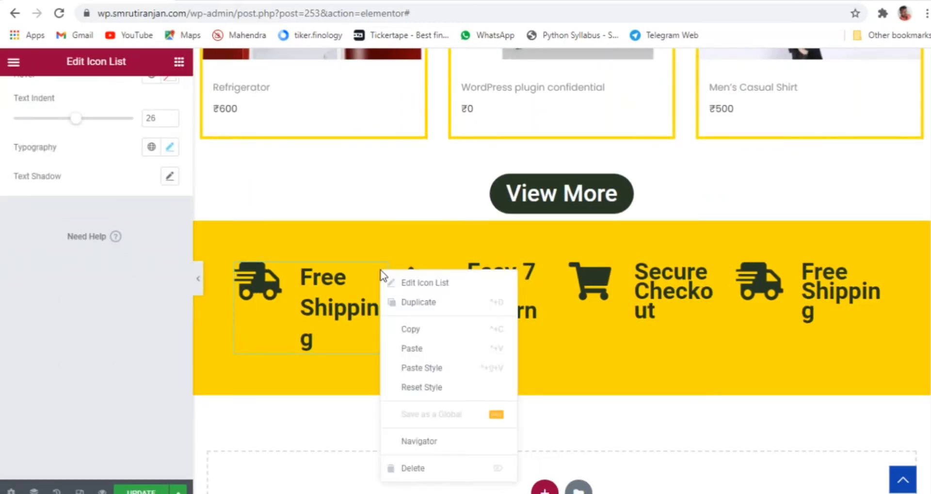
left_click(417, 335)
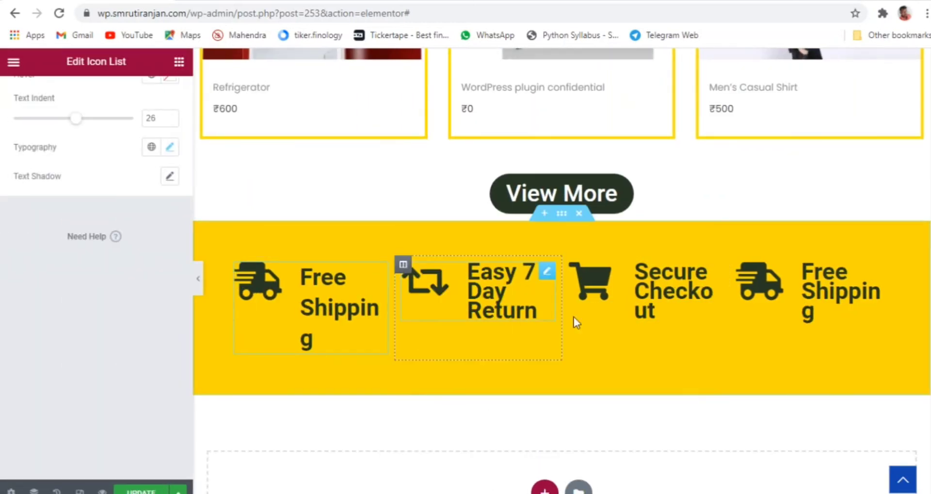
right_click(553, 275)
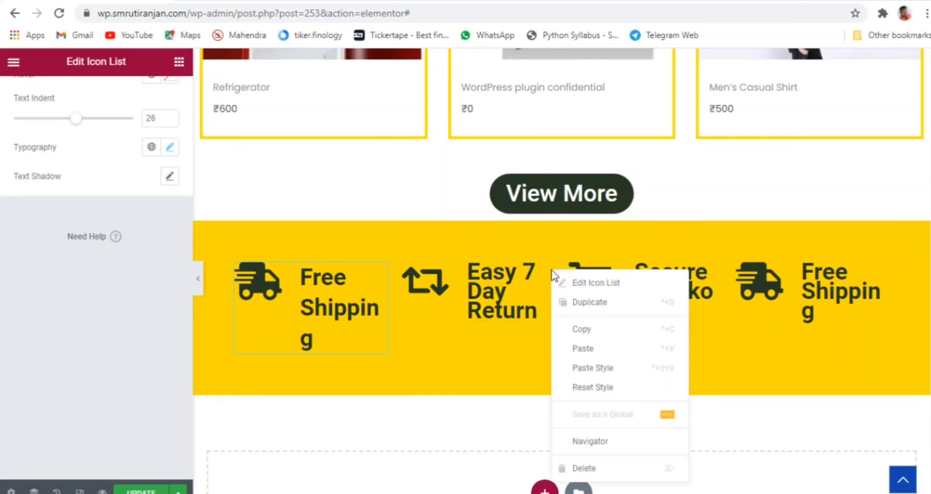
left_click(608, 377)
right_click(714, 274)
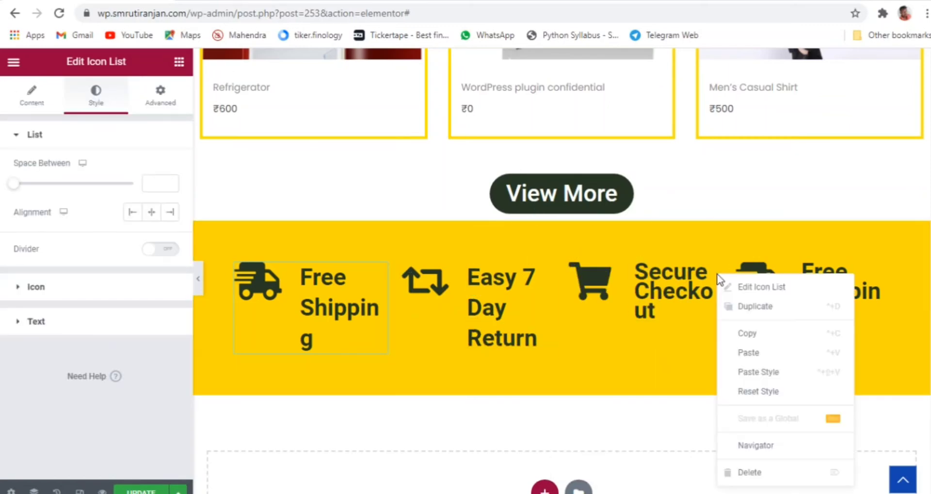
left_click(773, 372)
right_click(882, 274)
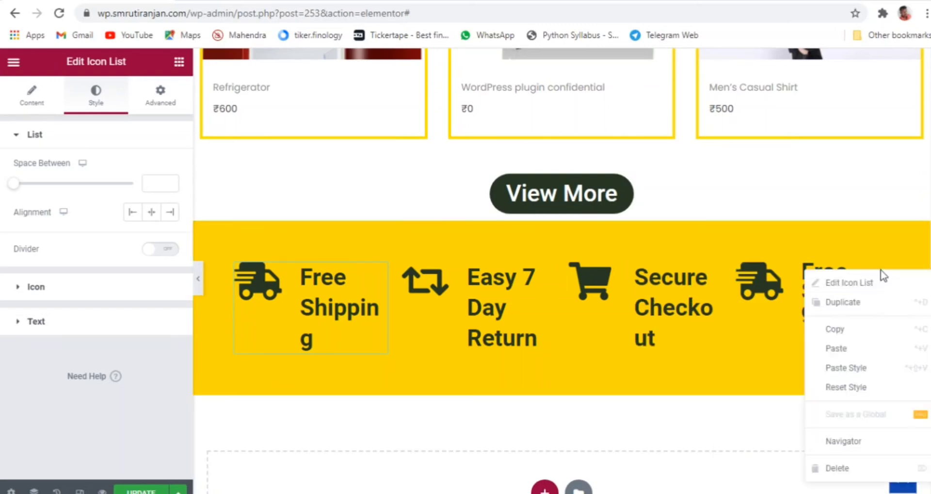
left_click(857, 372)
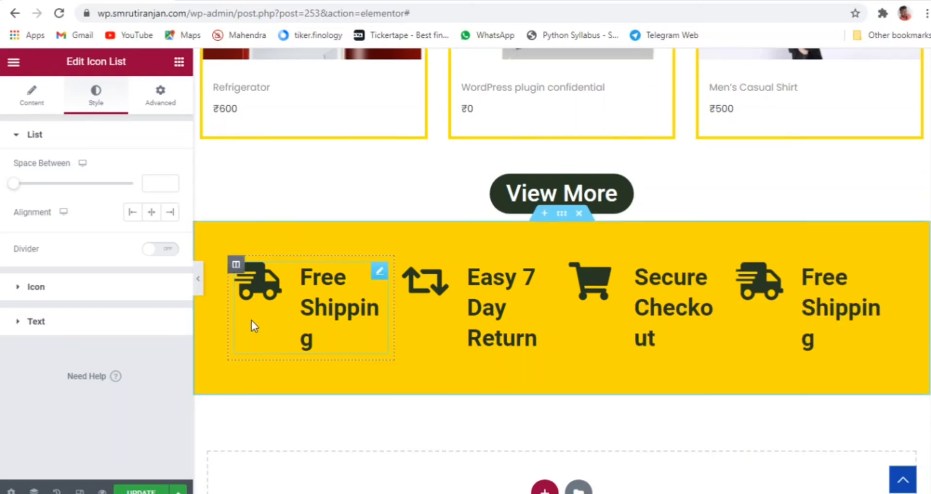
left_click(200, 285)
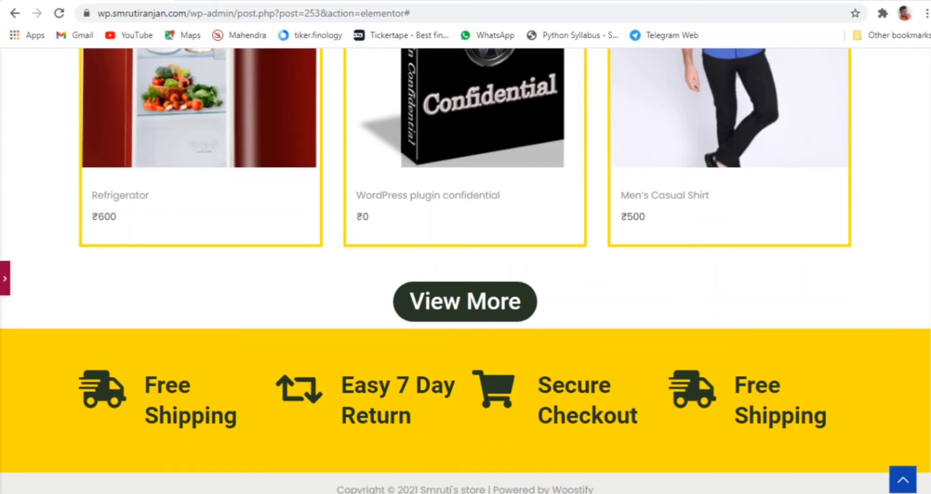
- Change the fourth feature item's text to 'Dedicated Support'
left_click(4, 278)
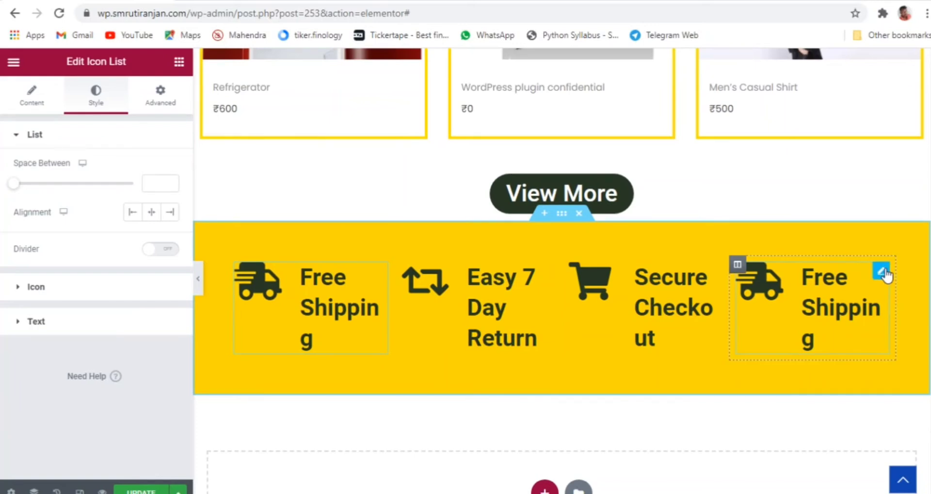
left_click(882, 270)
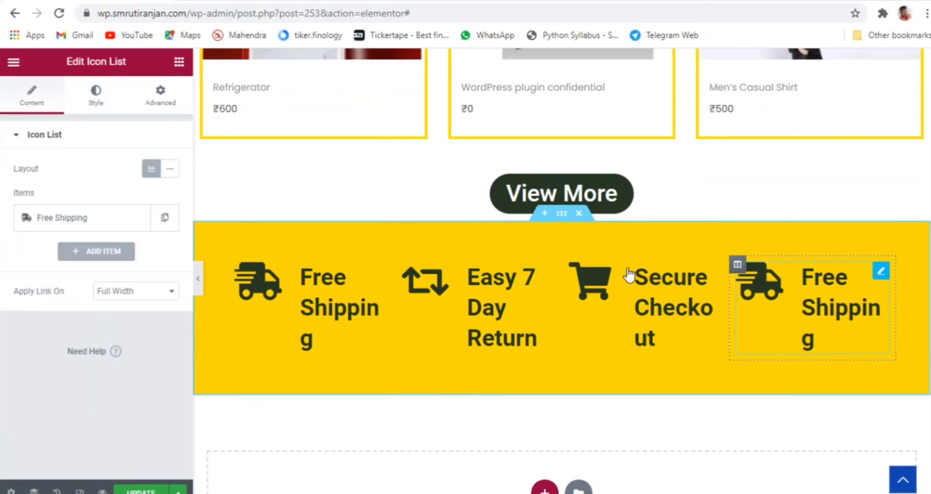
left_click(94, 226)
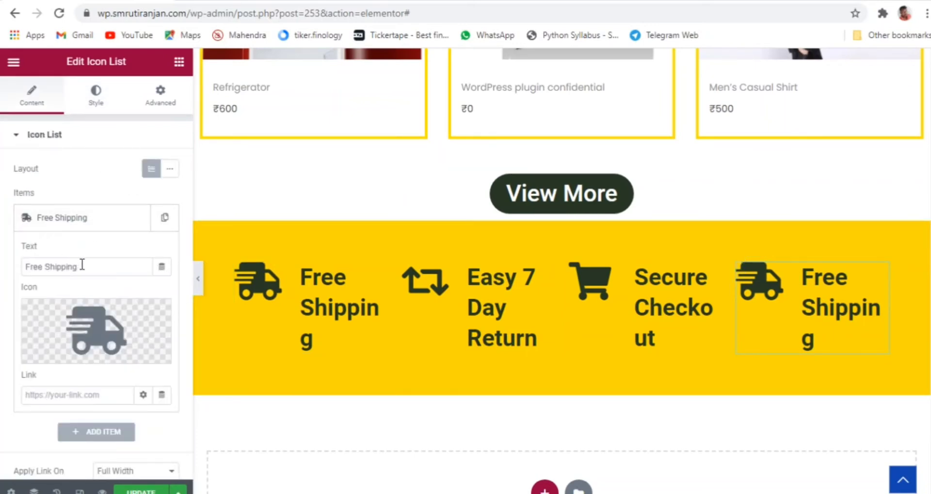
left_click_drag(82, 265, 26, 263)
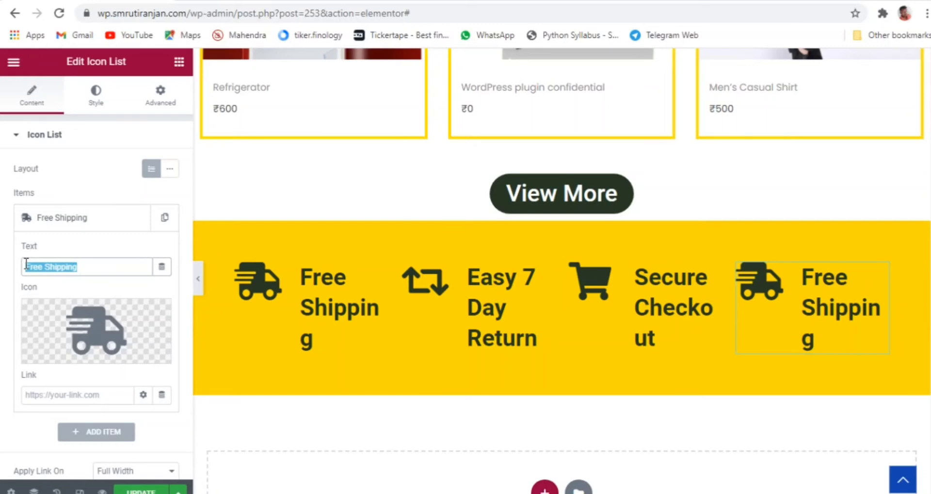
type("Dedi")
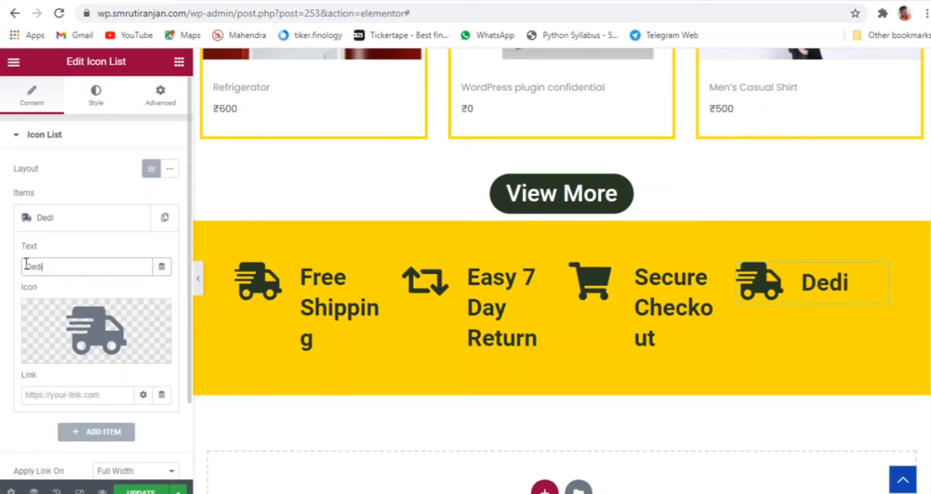
type("cated")
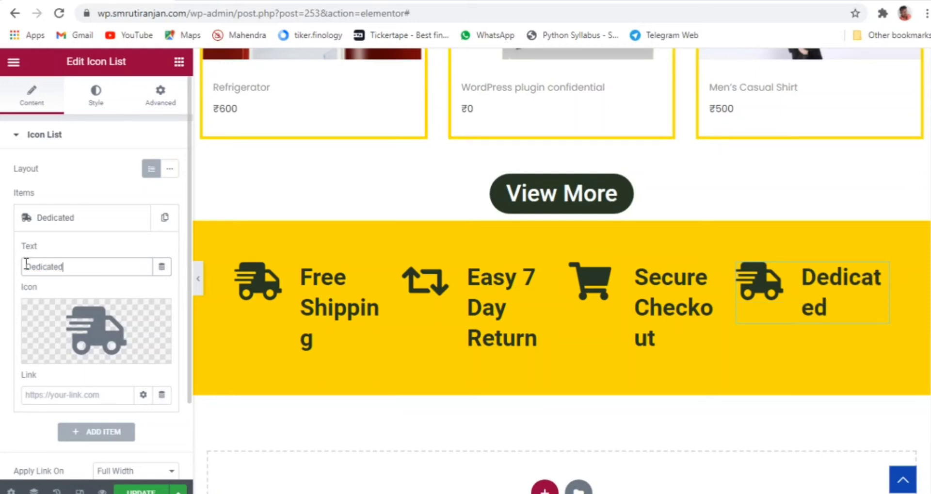
type(" Support")
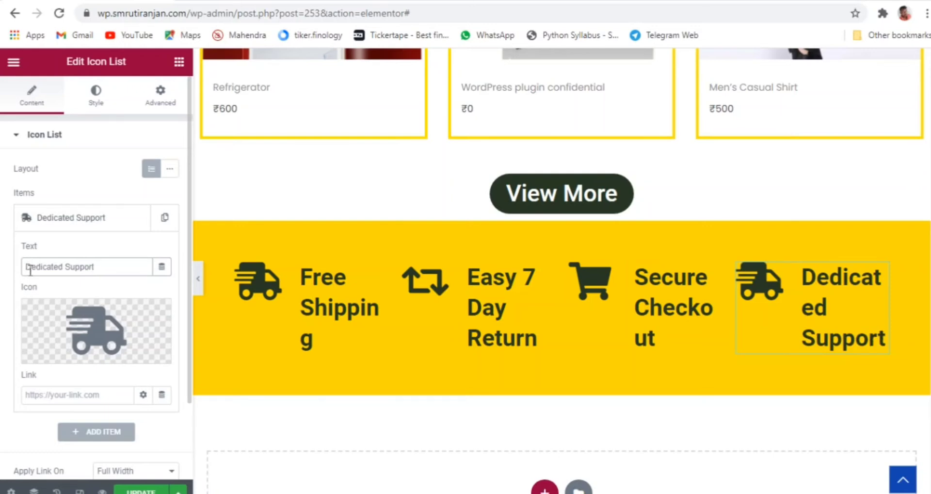
left_click(198, 278)
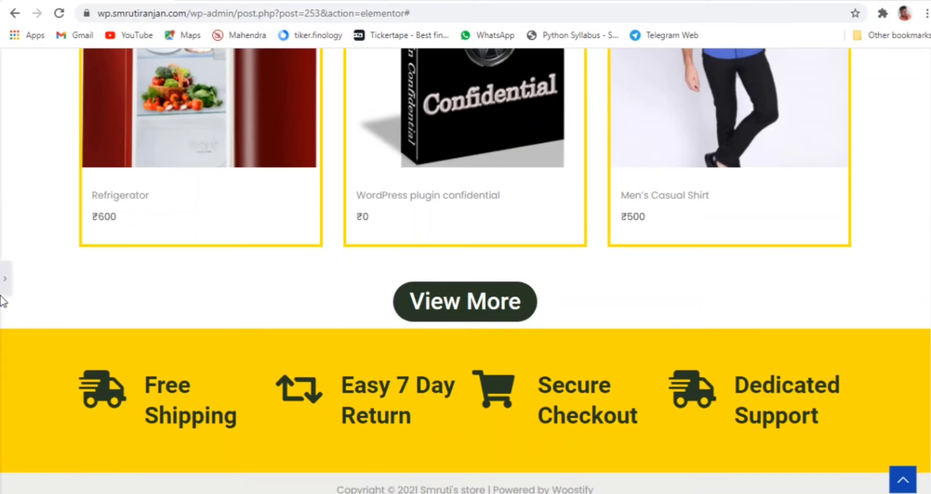
left_click(4, 280)
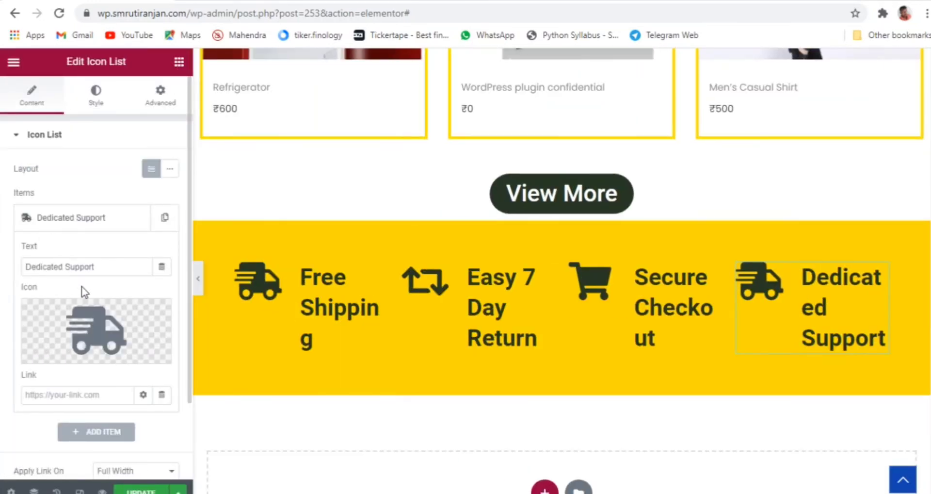
left_click(77, 318)
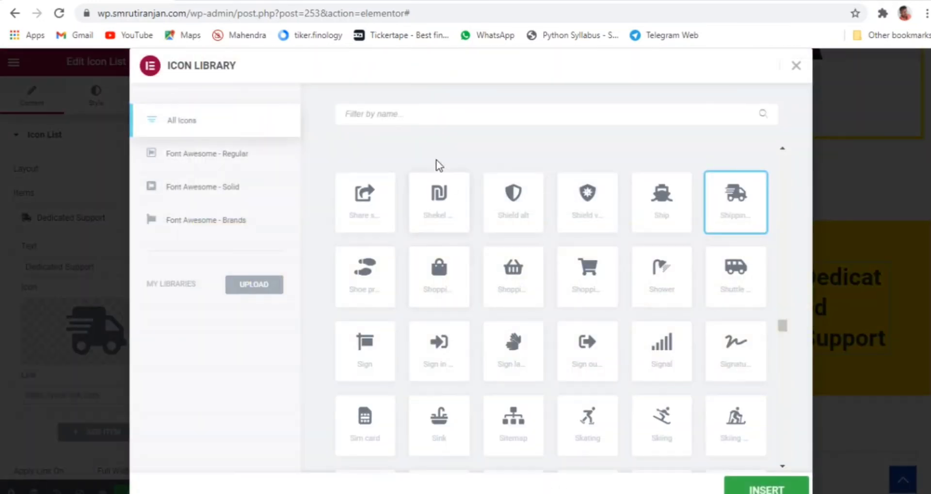
- Search the icon library for 'pho' and insert the Headphones icon for Dedicated Support, then preview
left_click(436, 114)
type("s")
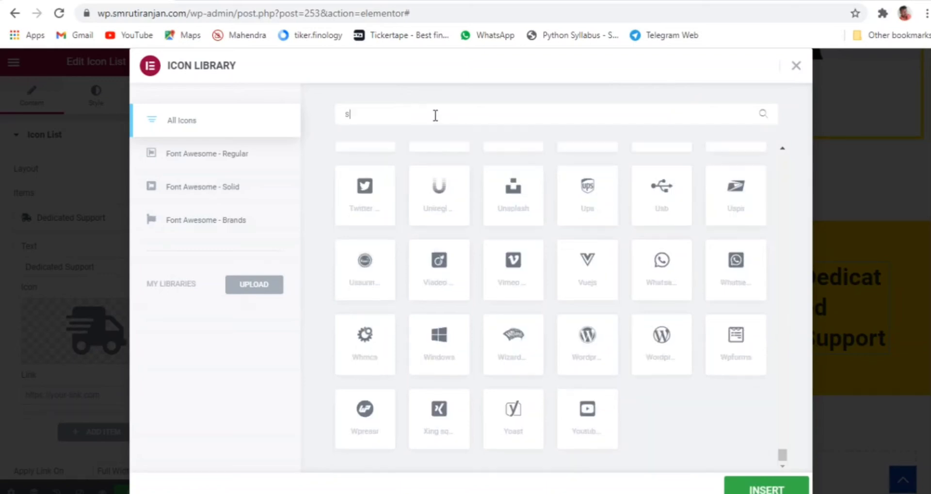
type("upp")
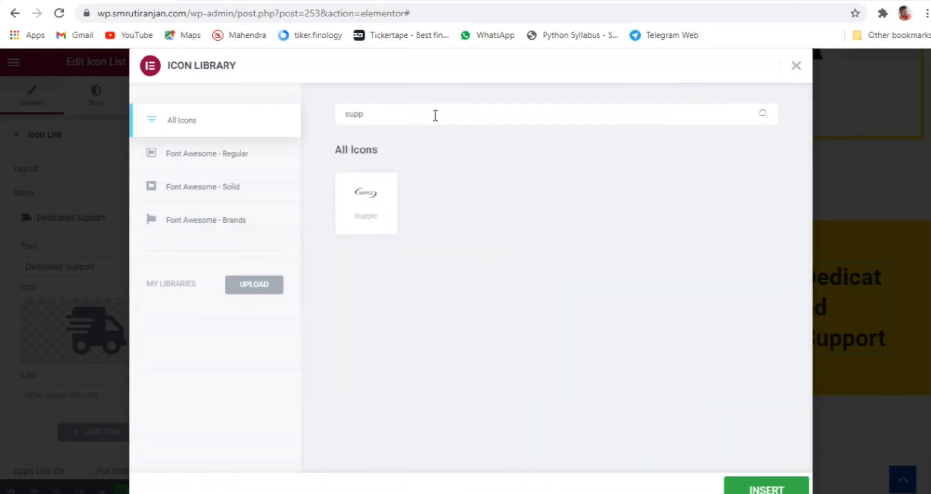
key("BackSpace")
key("BackSpace")
key("BackSpace")
key("BackSpace")
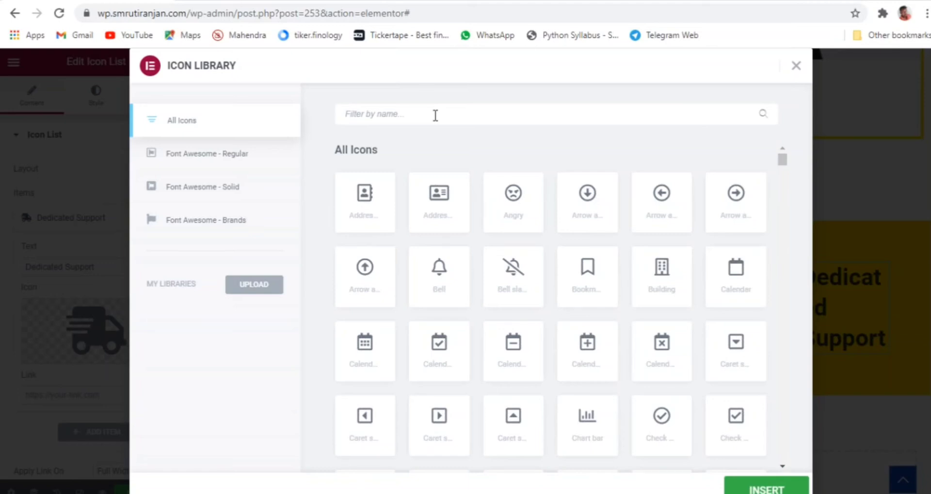
type("call")
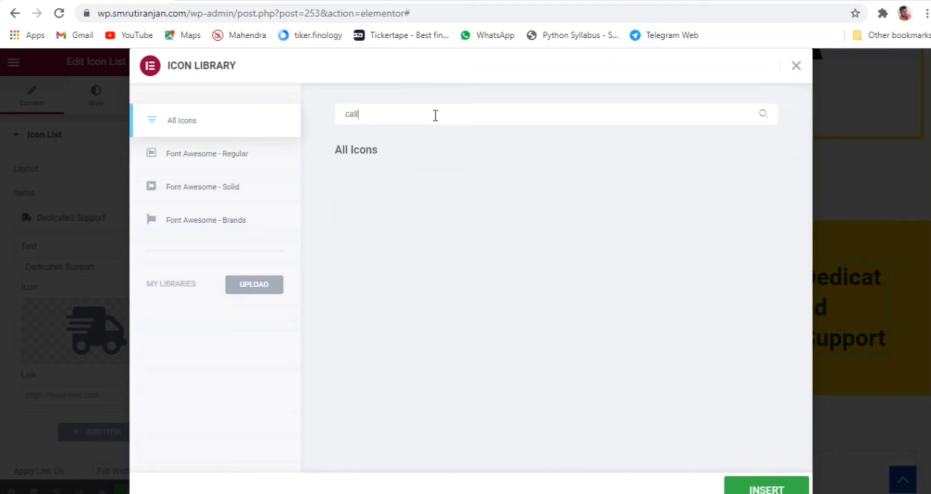
key("BackSpace")
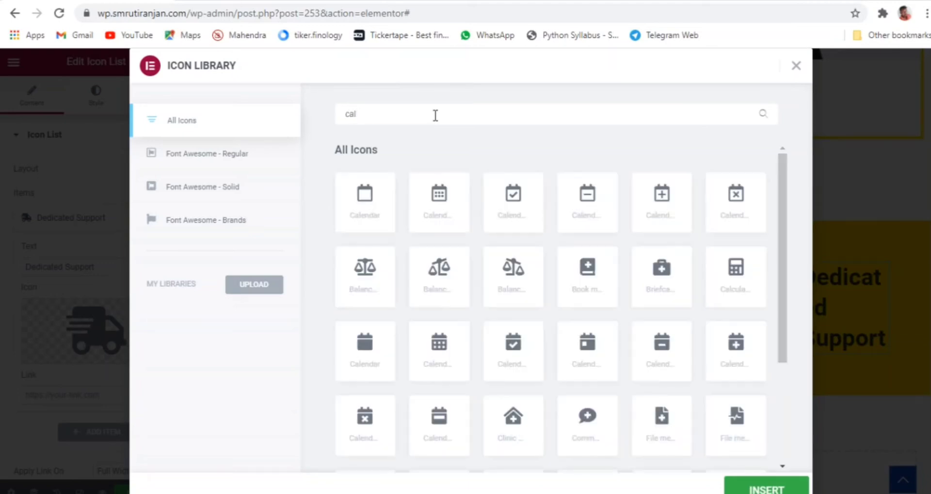
key("BackSpace")
key("BackSpace")
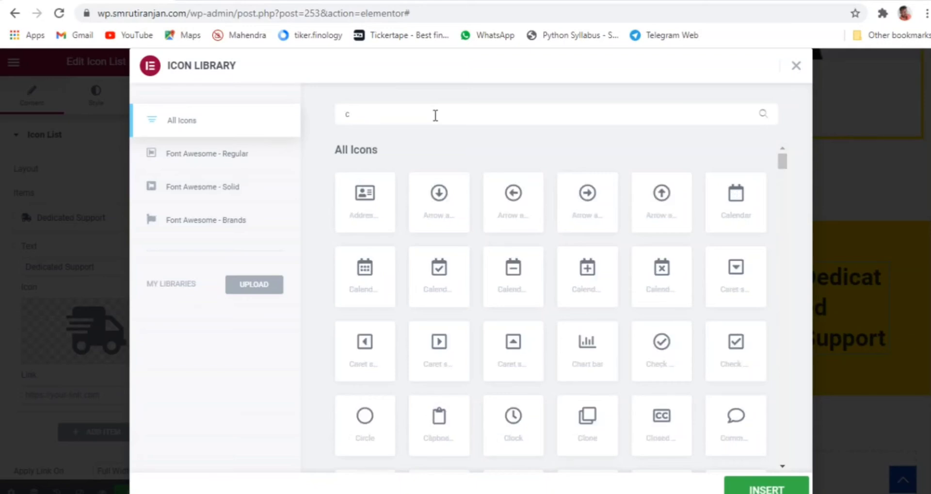
key("BackSpace")
type("pho")
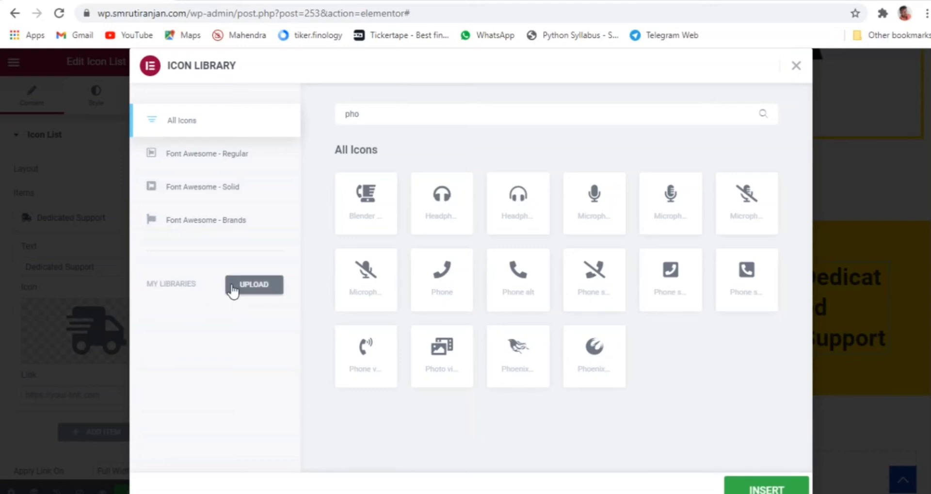
left_click(447, 218)
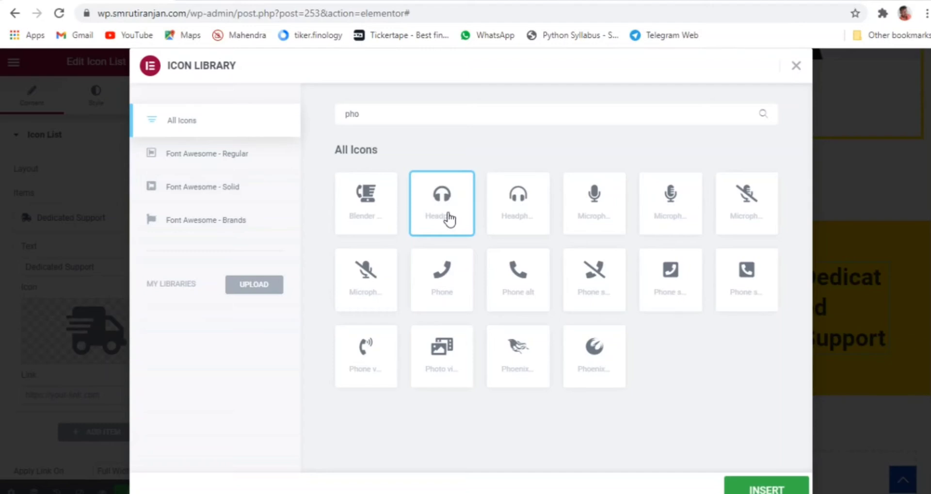
left_click(771, 487)
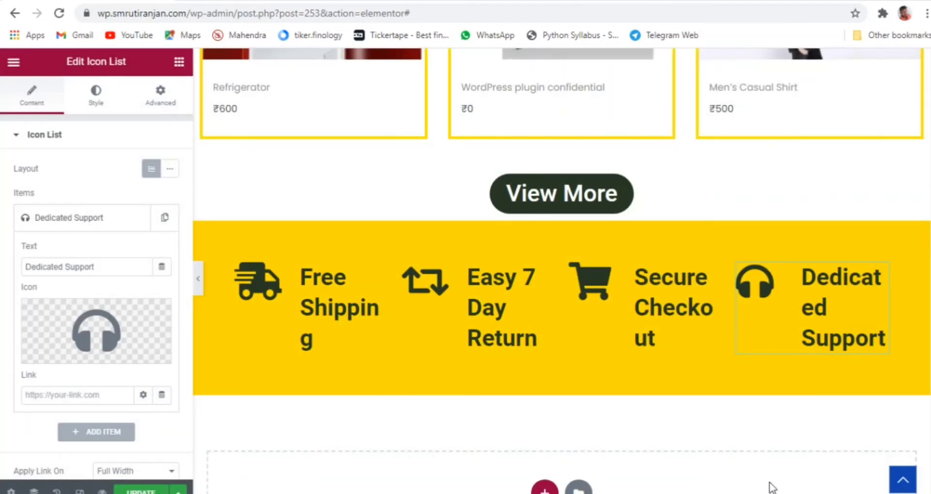
left_click(199, 282)
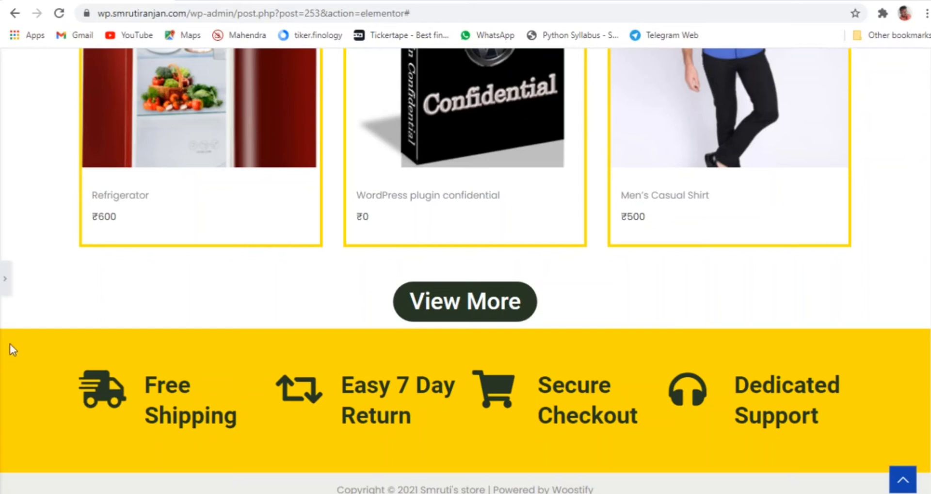
- Set the Free Shipping column's border type to Solid in its Style settings
left_click(5, 278)
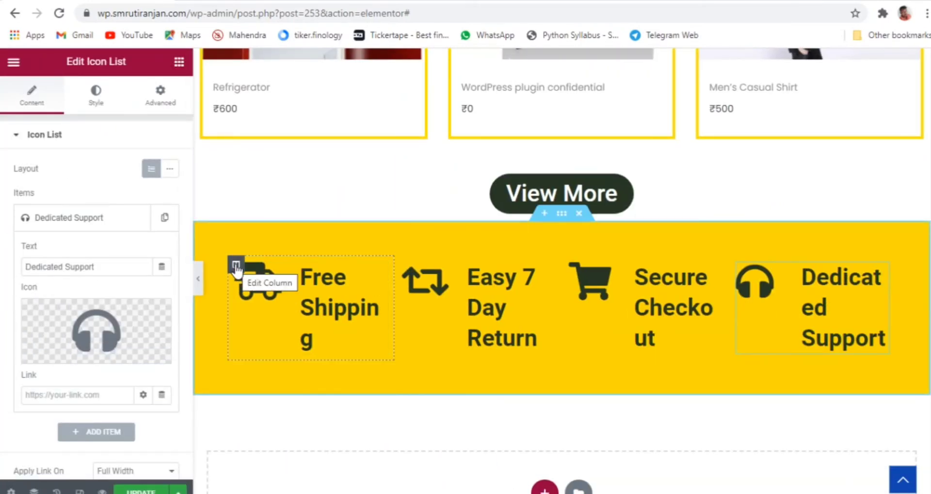
left_click(236, 266)
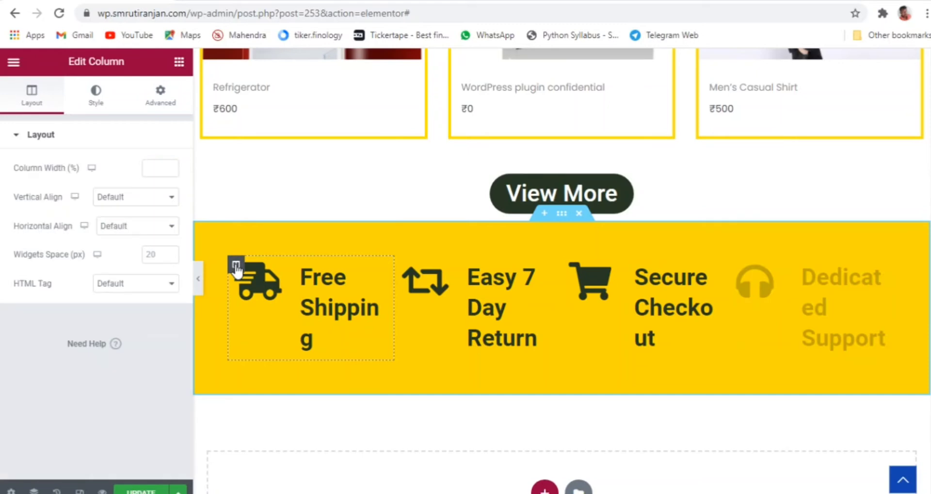
left_click(161, 103)
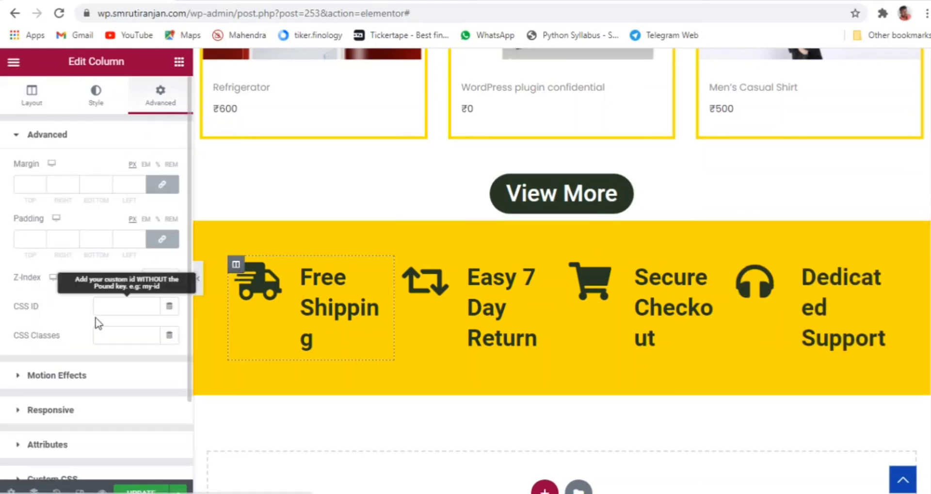
scroll(97, 323, "down", 2)
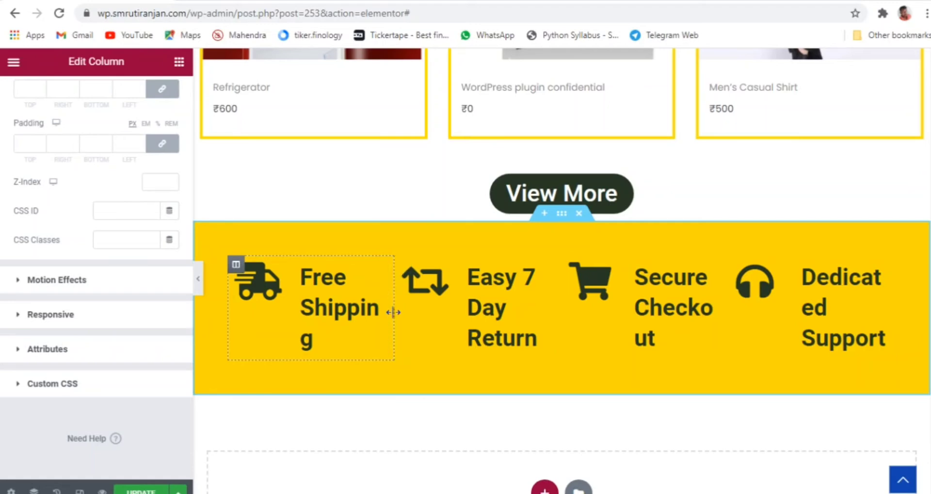
scroll(203, 360, "up", 2)
scroll(155, 330, "up", 1)
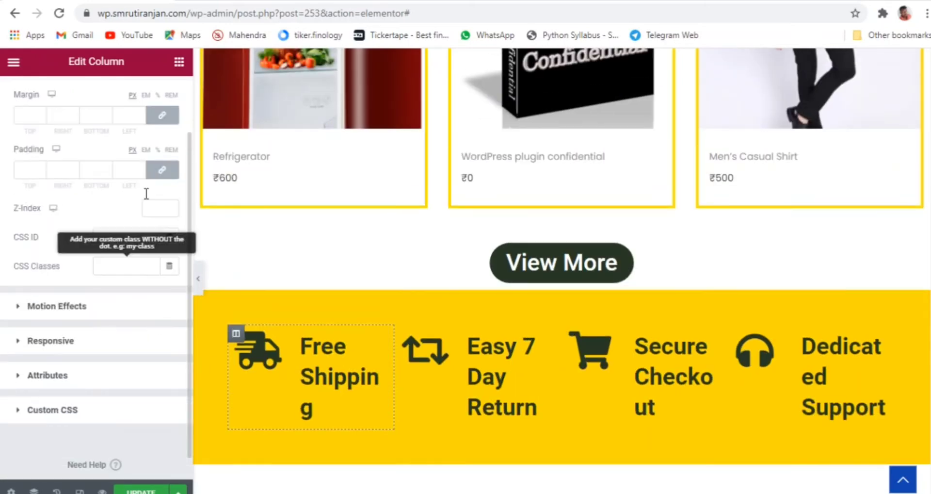
scroll(114, 209, "up", 1)
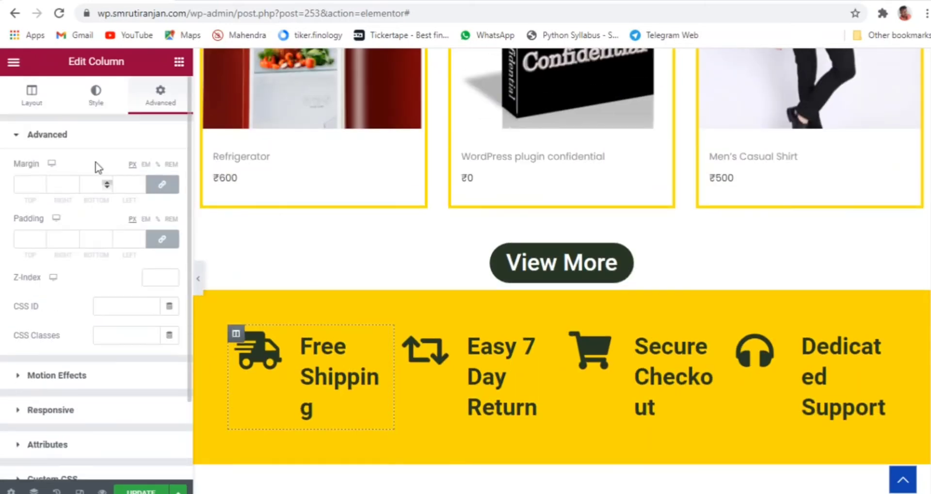
left_click(96, 101)
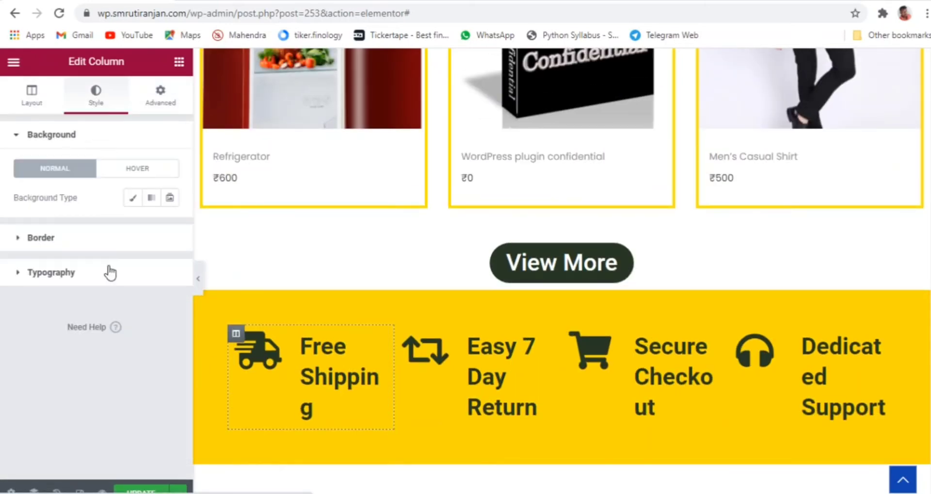
left_click(42, 240)
left_click(136, 234)
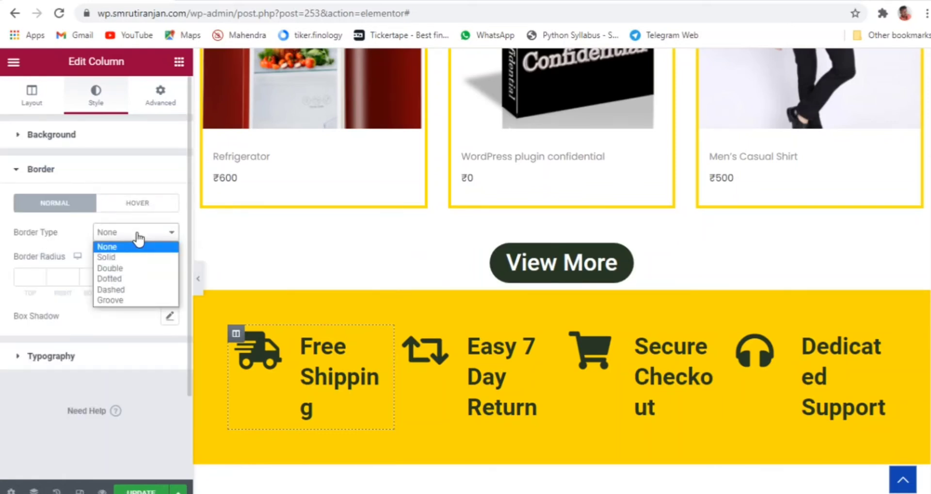
left_click(120, 257)
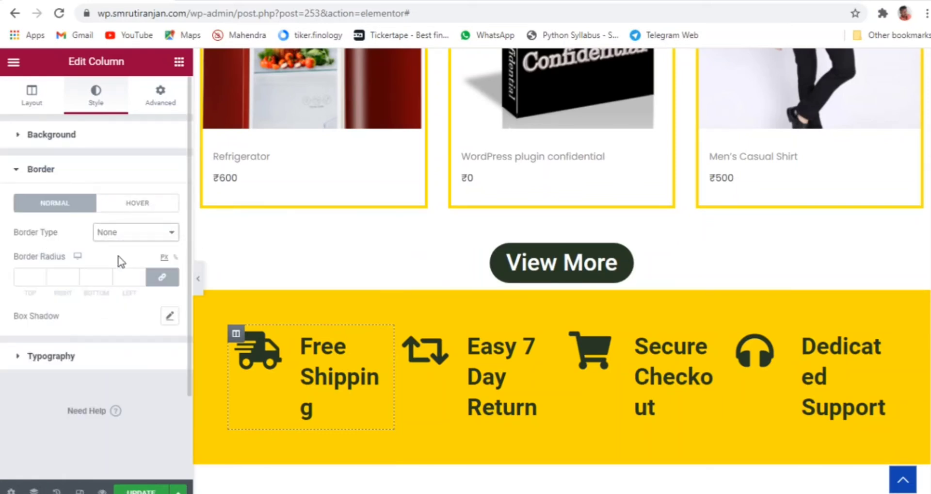
- Unlink the border widths and set only the right border width to 1
left_click(162, 276)
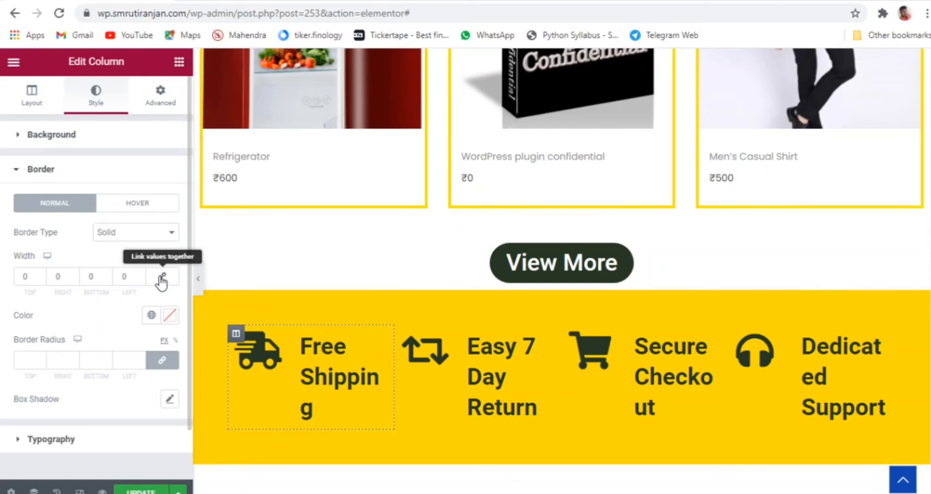
left_click(74, 275)
left_click(74, 274)
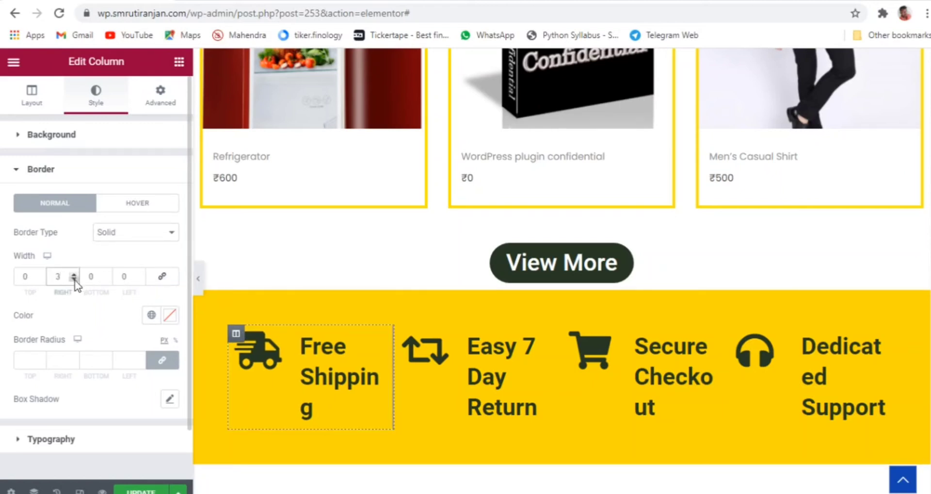
left_click(74, 280)
left_click(199, 289)
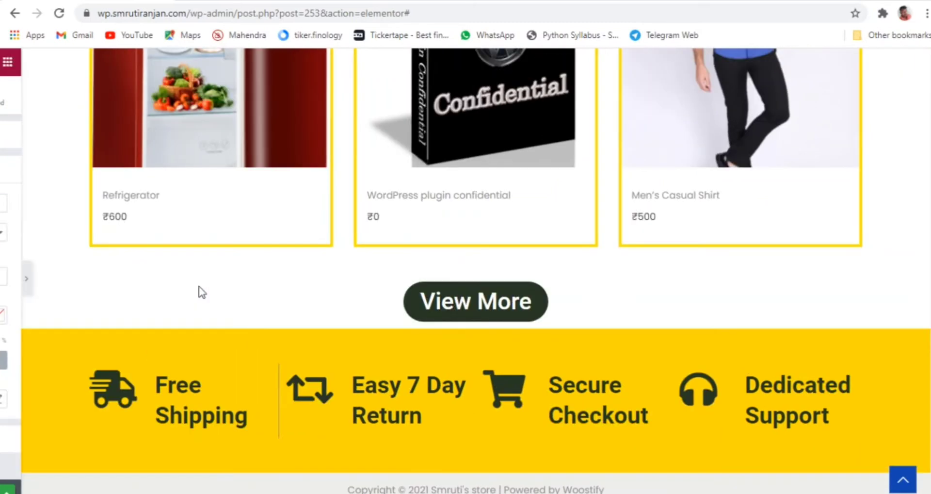
- Make the border colour #020101 semi-transparent by lowering its alpha, then preview the divider
scroll(5, 278, "down", 1)
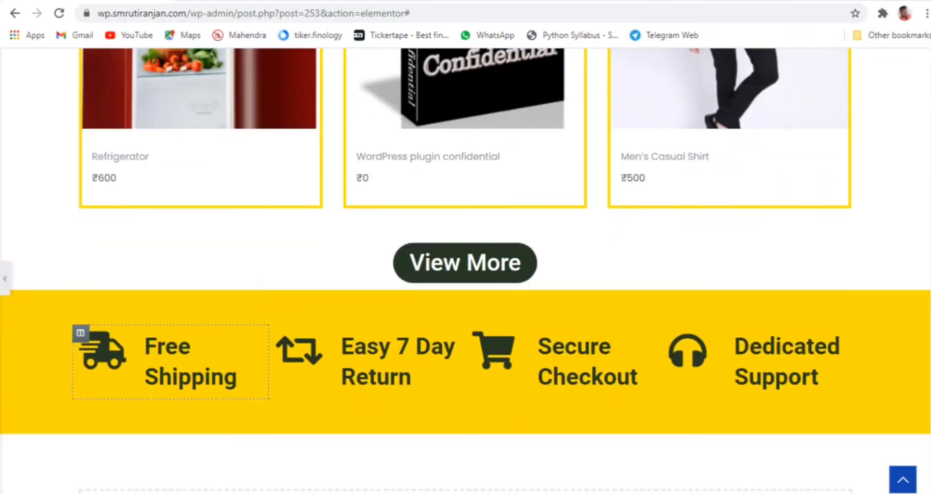
left_click(5, 278)
left_click(168, 317)
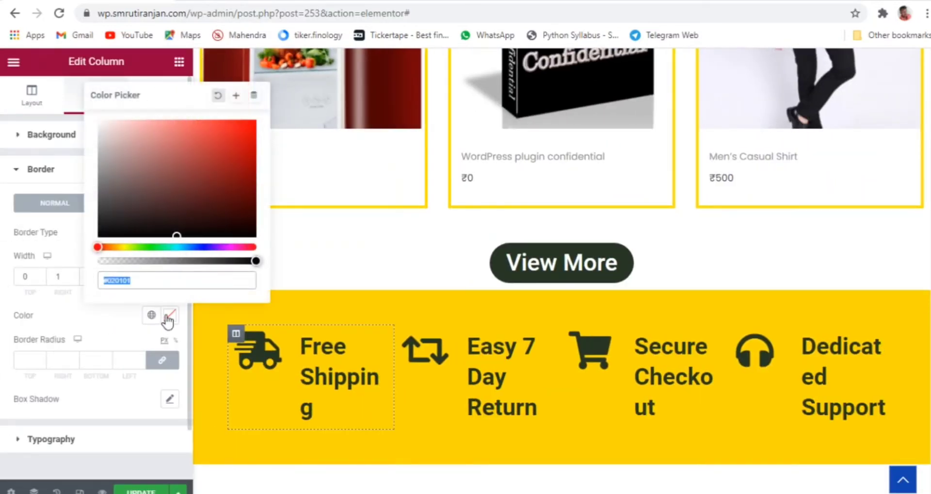
left_click_drag(252, 262, 157, 263)
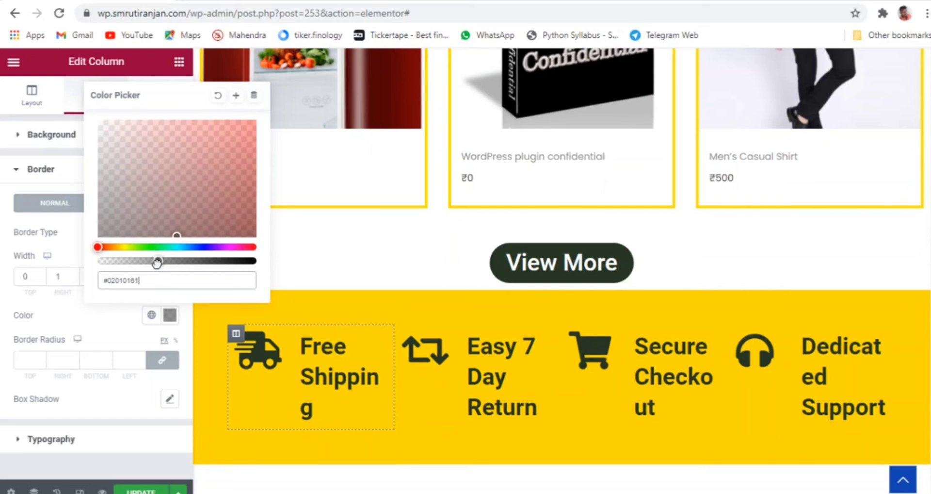
left_click(85, 322)
left_click(197, 282)
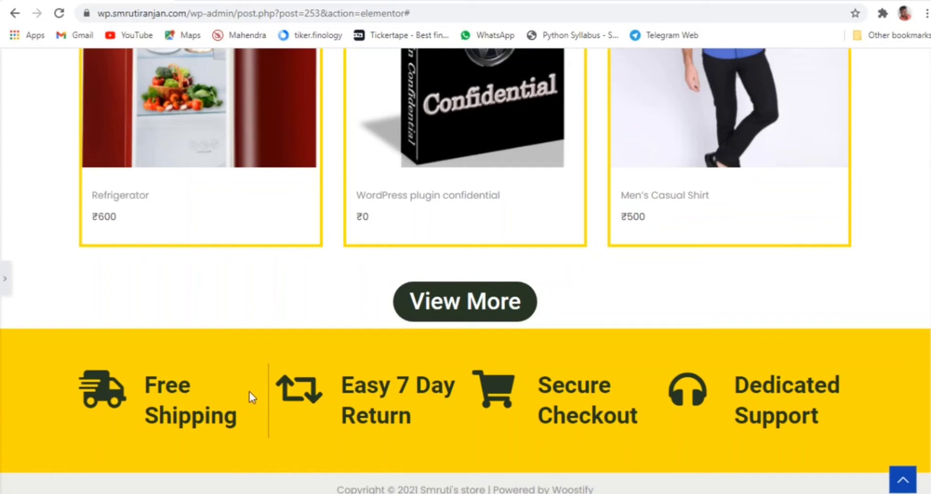
left_click(5, 278)
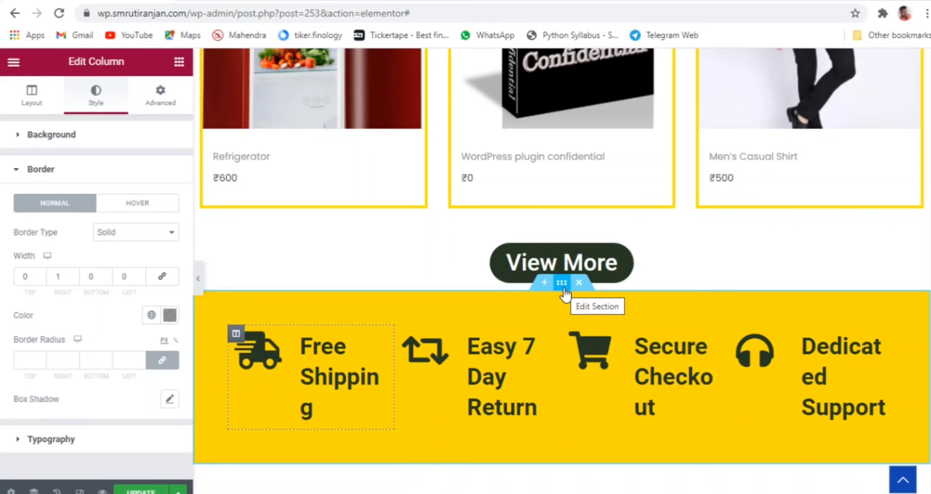
- Set the yellow features section's Content Width to Full Width and preview the result
left_click(563, 287)
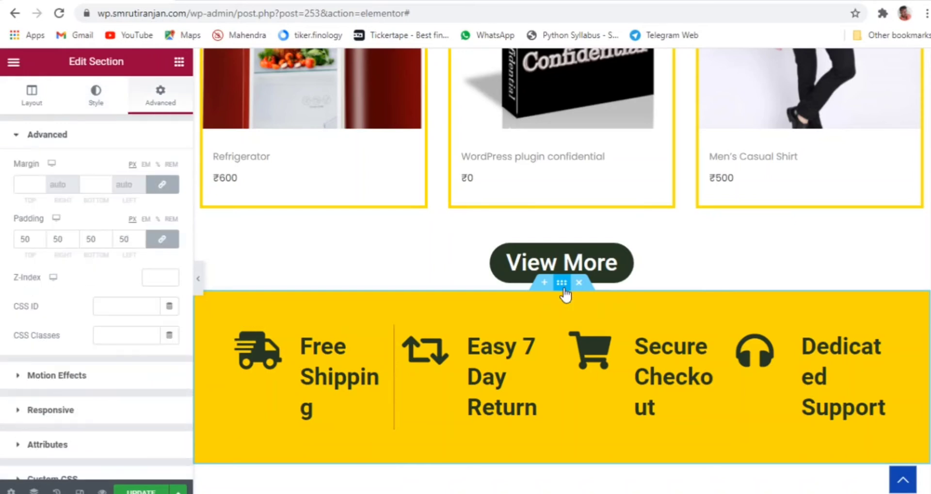
left_click(33, 96)
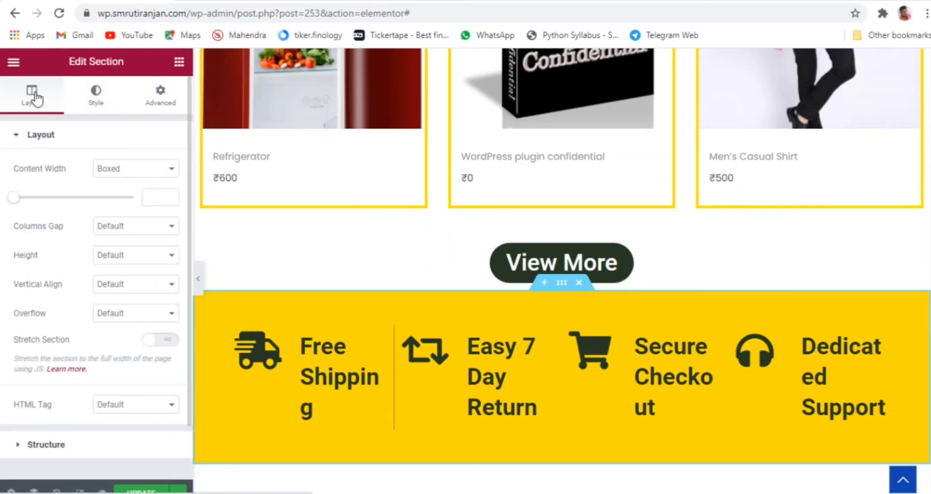
left_click(125, 177)
left_click(129, 195)
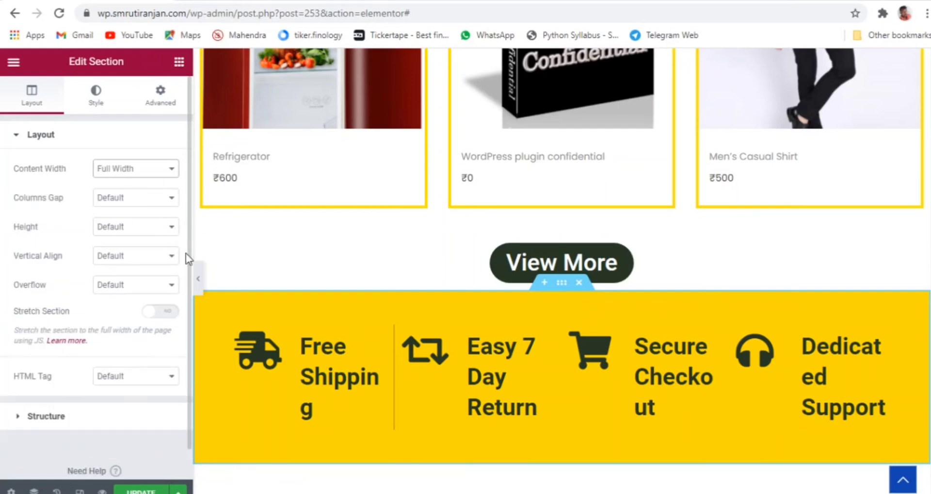
left_click(201, 283)
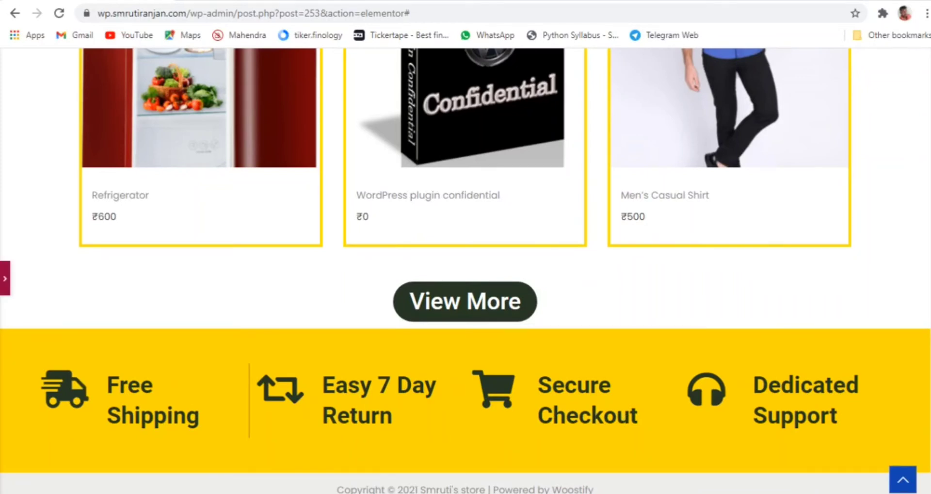
left_click(5, 278)
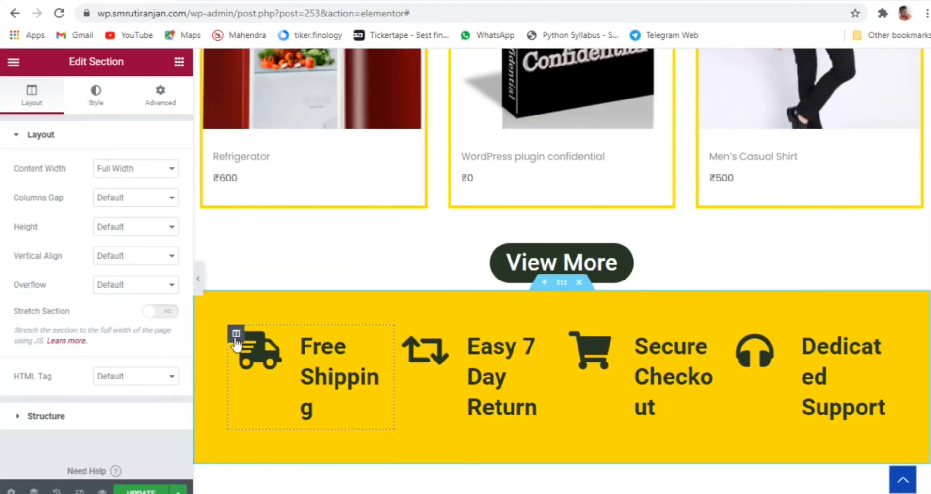
- Copy the Free Shipping column and paste its style onto Easy 7 Day Return and Secure Checkout
right_click(237, 340)
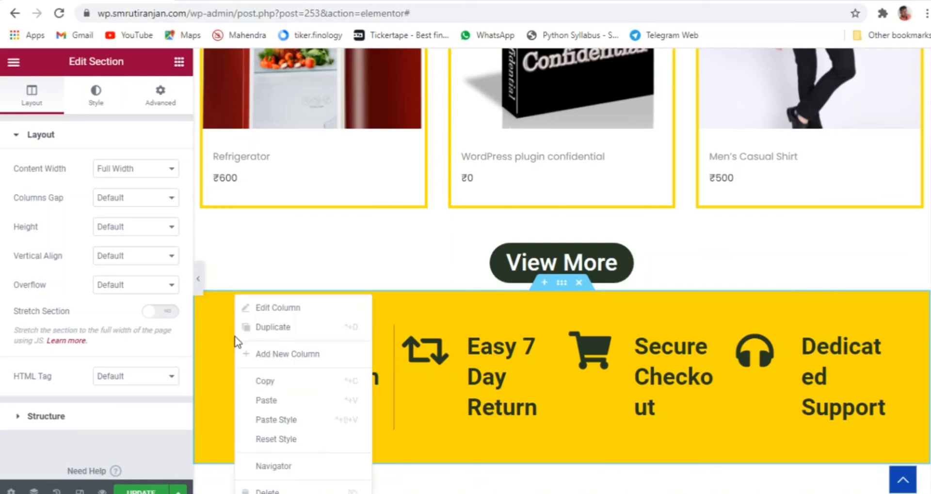
left_click(275, 381)
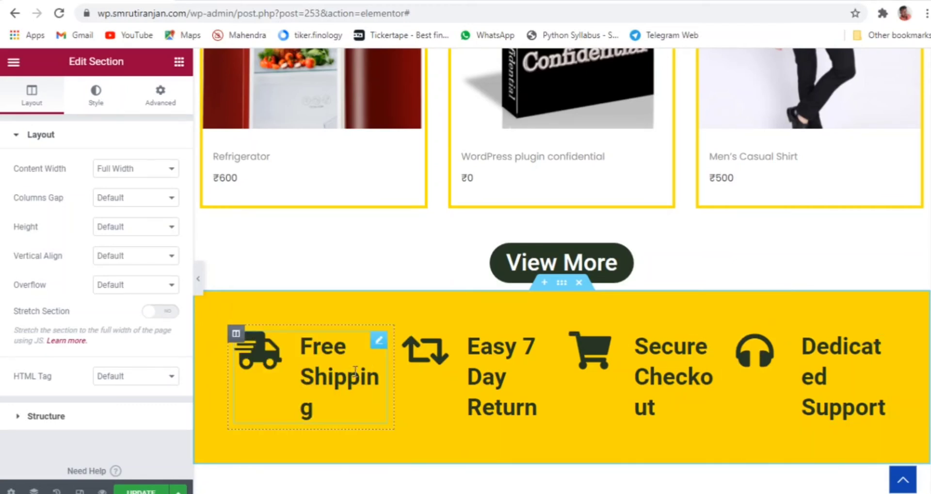
right_click(408, 341)
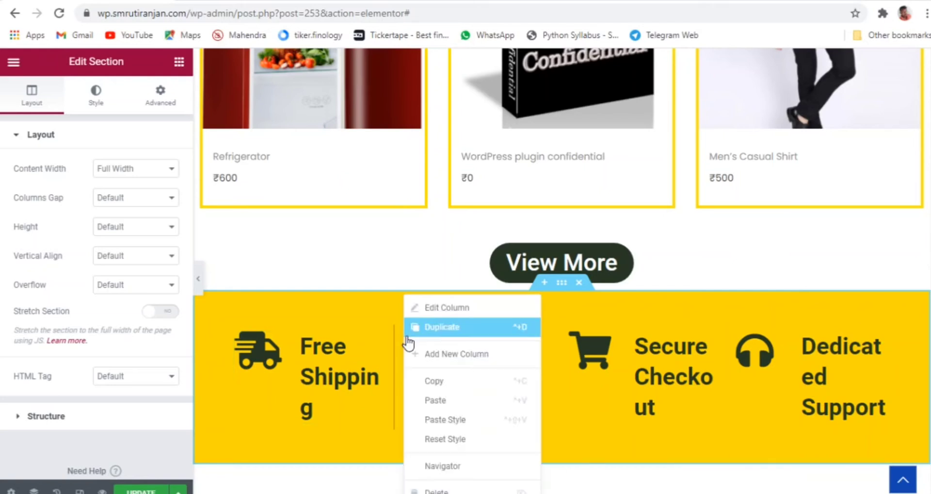
left_click(459, 420)
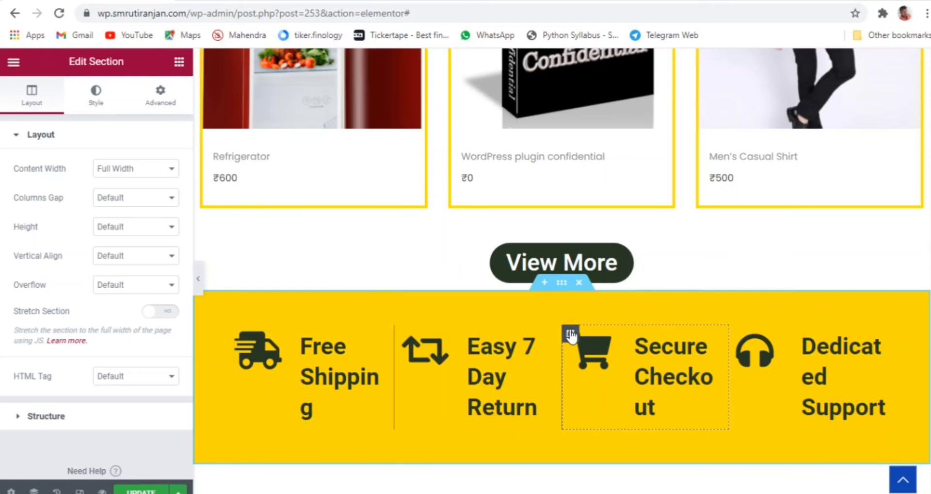
right_click(572, 334)
left_click(624, 417)
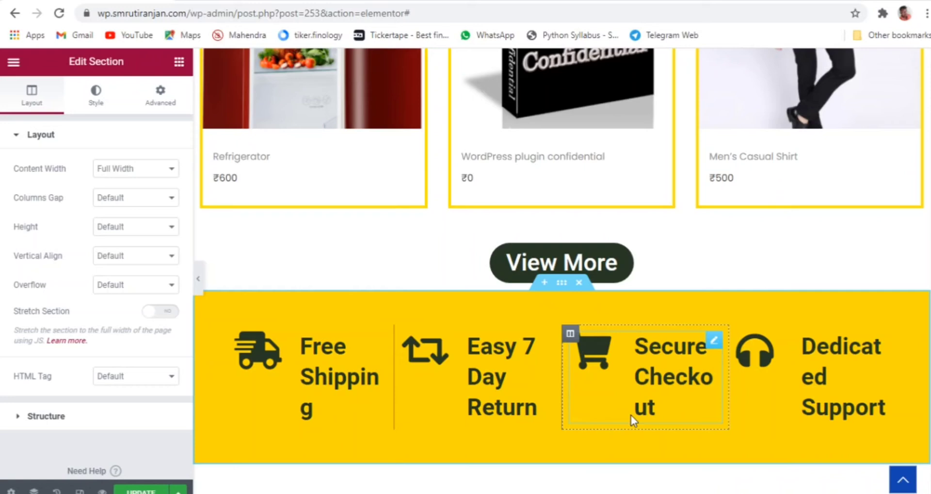
- Preview the divided band, then open the Free Shipping column's Advanced spacing settings
right_click(740, 334)
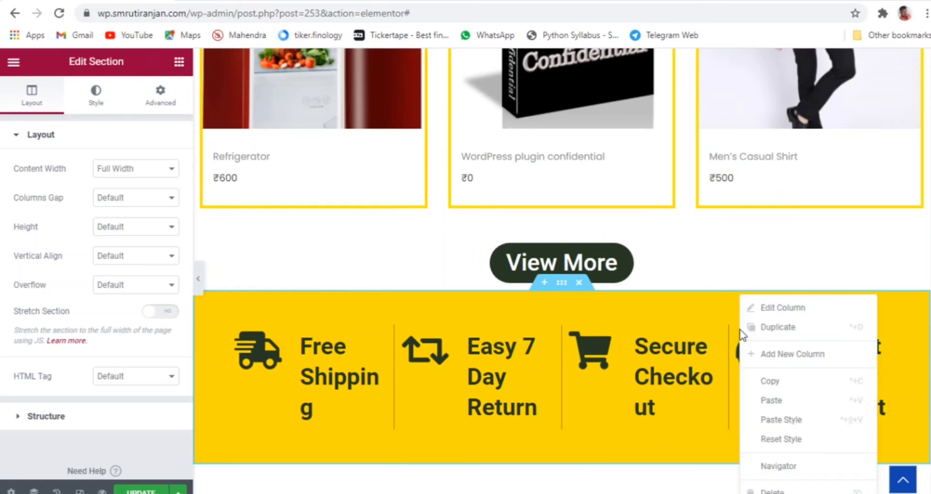
left_click(676, 312)
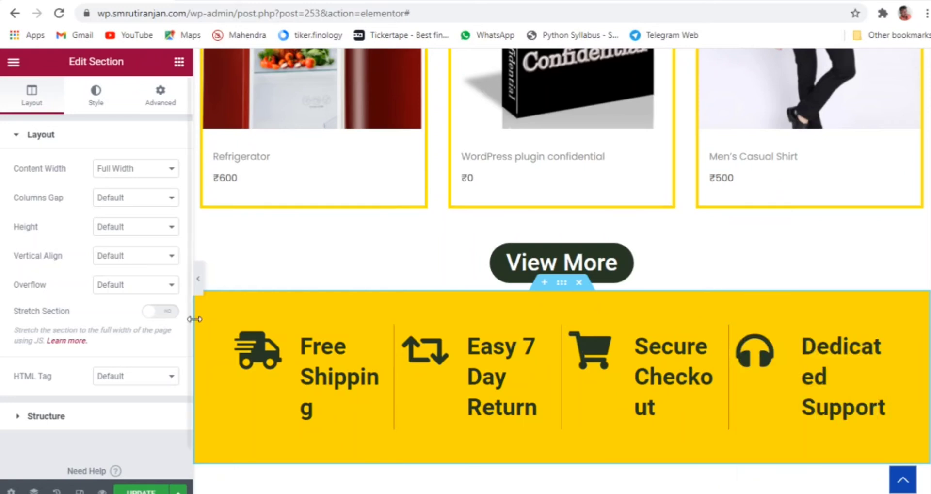
left_click(202, 287)
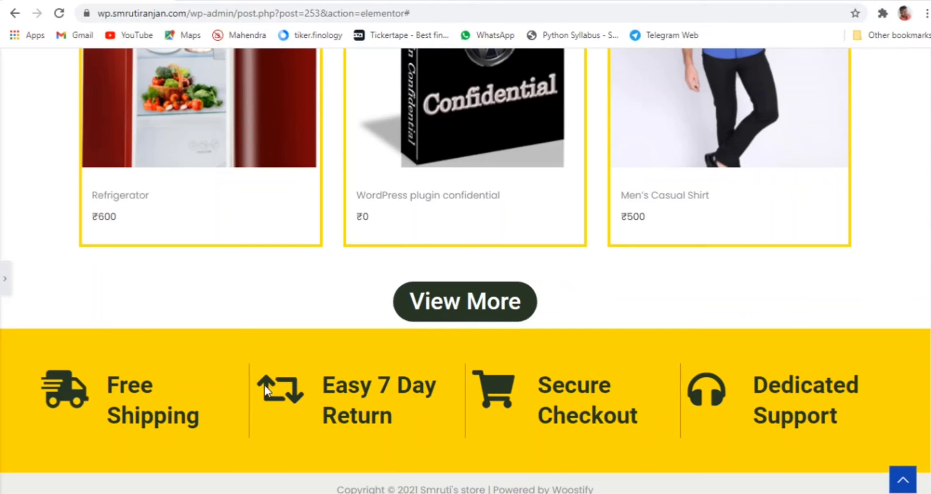
left_click(5, 278)
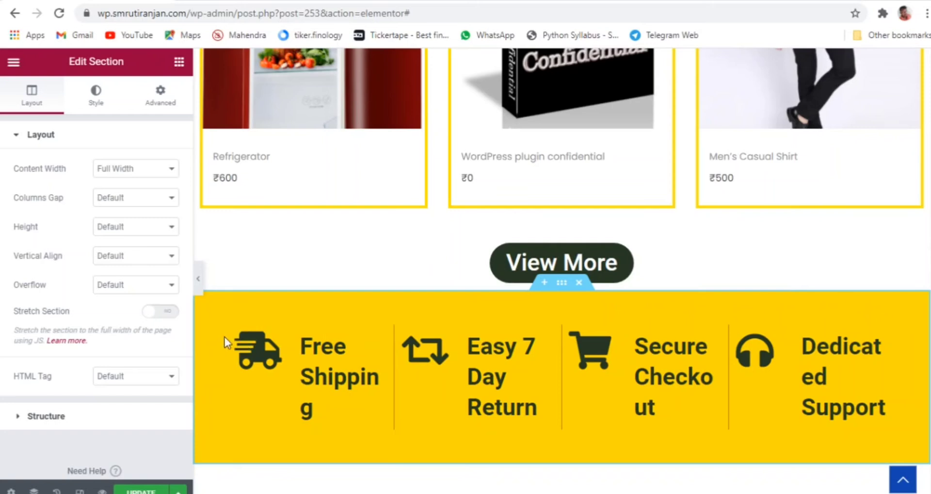
left_click(236, 340)
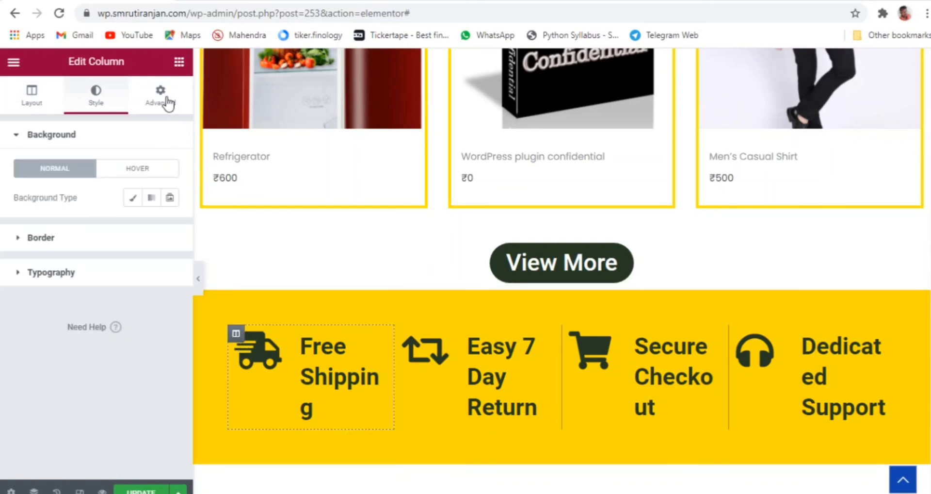
left_click(164, 97)
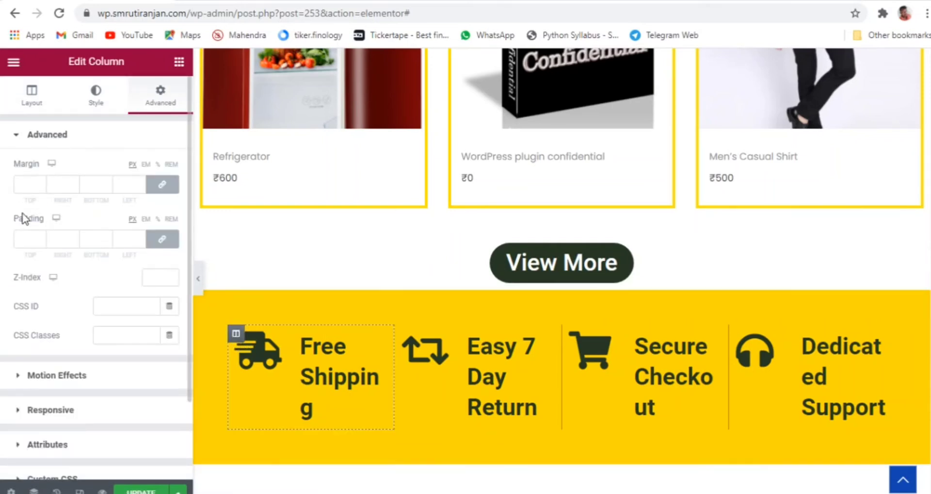
- Unlink the Free Shipping column's padding and set its left padding to 10 px
left_click(162, 240)
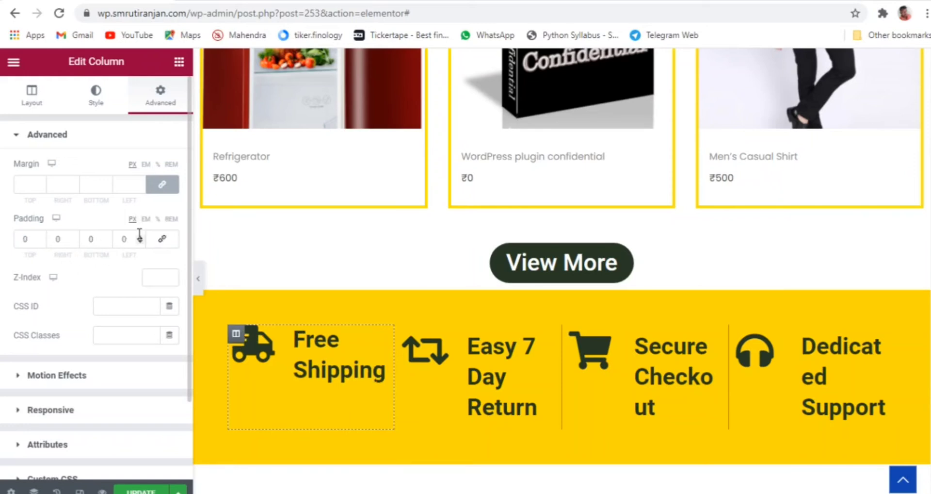
left_click(141, 236)
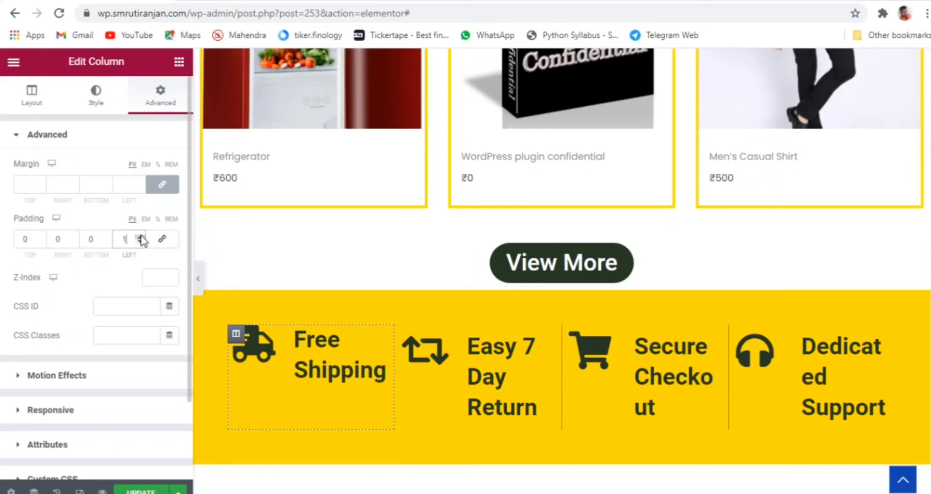
left_click(141, 236)
left_click(141, 237)
left_click(141, 237)
left_click(140, 236)
left_click(141, 236)
left_click(141, 237)
left_click(141, 236)
left_click(140, 237)
left_click(141, 236)
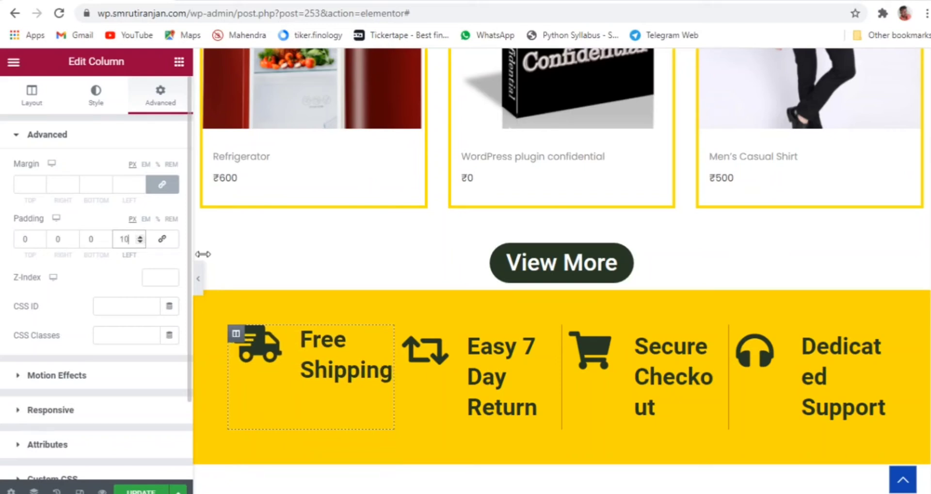
left_click(198, 279)
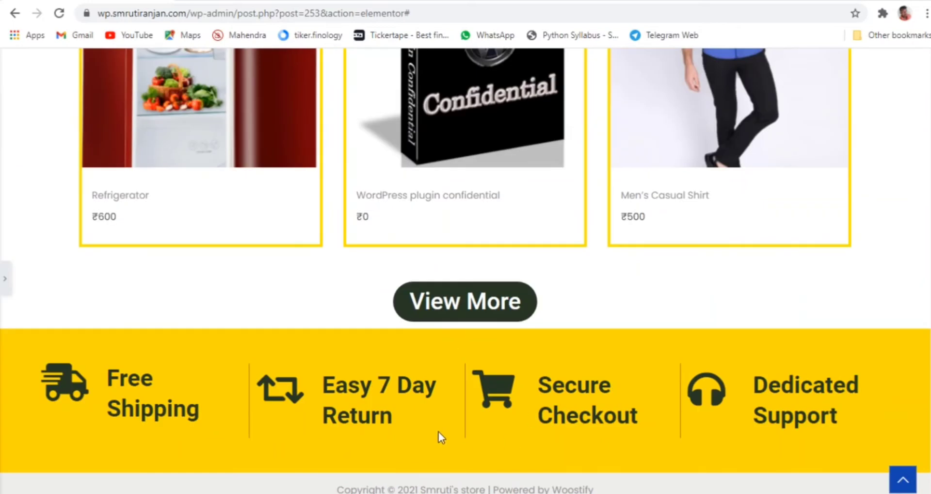
left_click(5, 279)
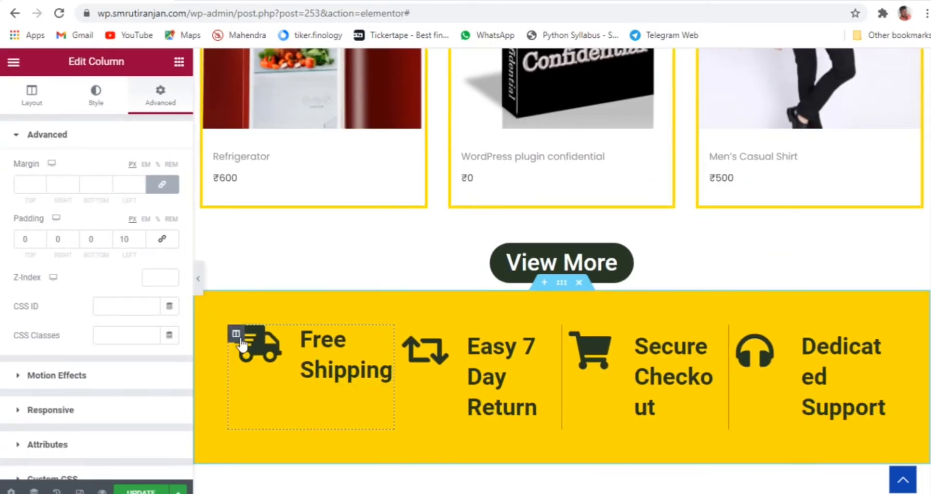
- Copy the Free Shipping column's style onto Easy 7 Day Return, Secure Checkout and Dedicated Support
right_click(236, 334)
left_click(270, 381)
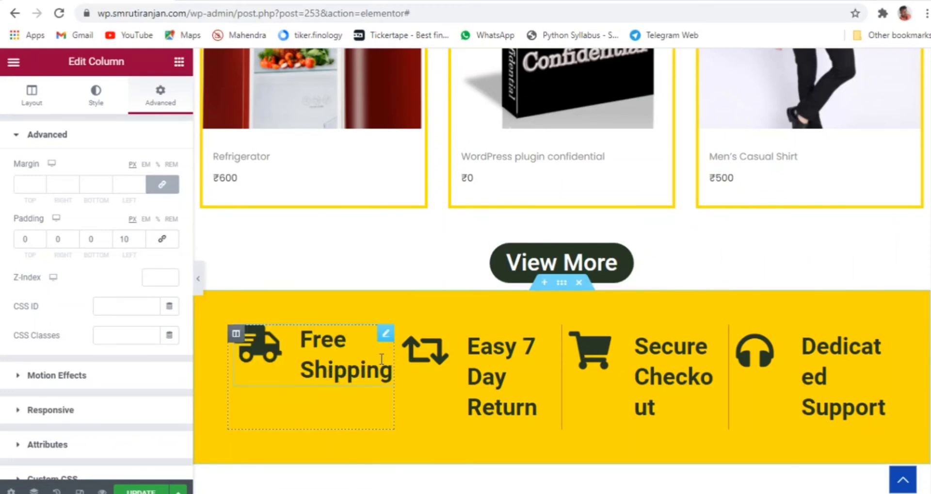
right_click(405, 341)
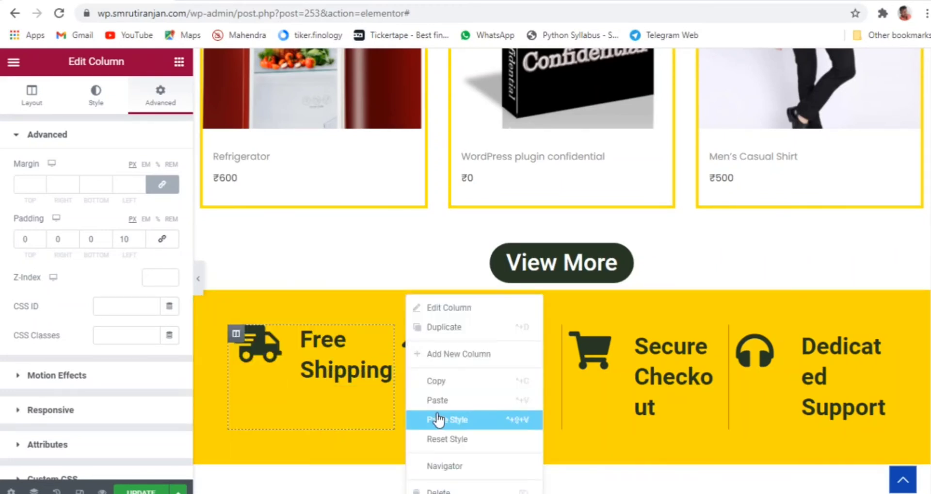
left_click(456, 420)
right_click(574, 335)
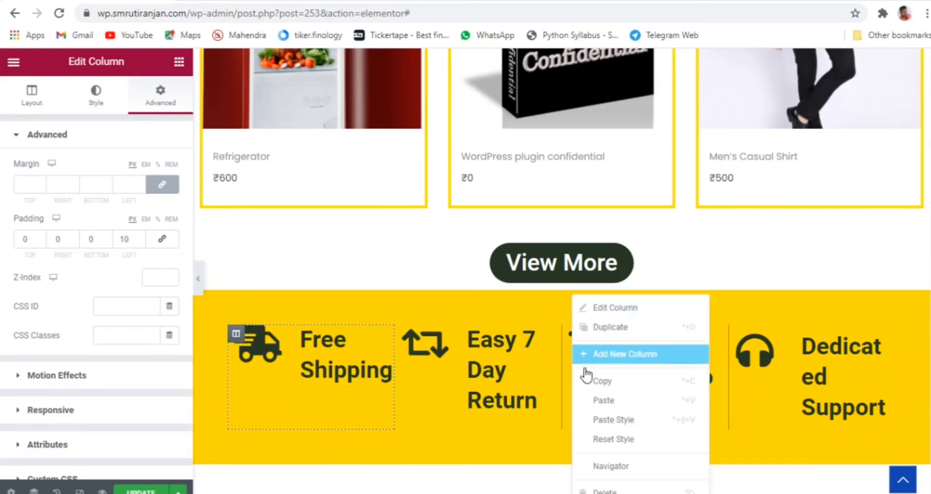
left_click(624, 421)
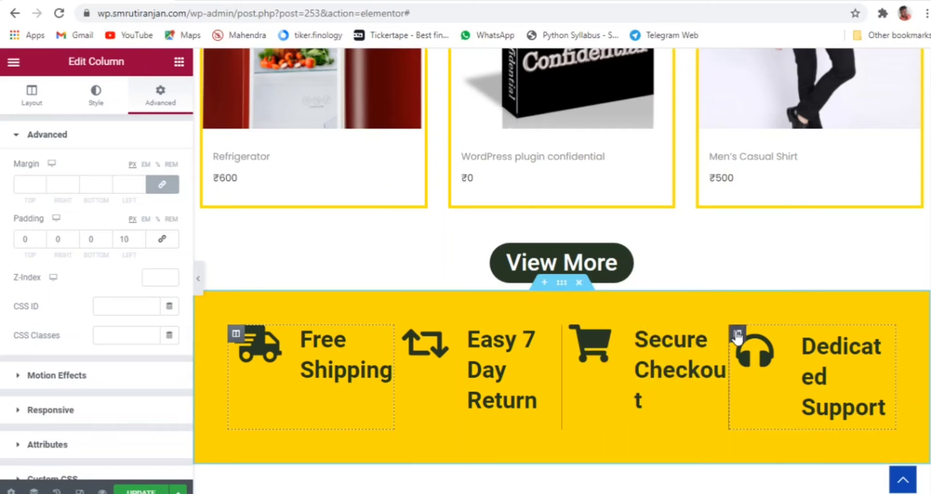
right_click(735, 334)
left_click(777, 419)
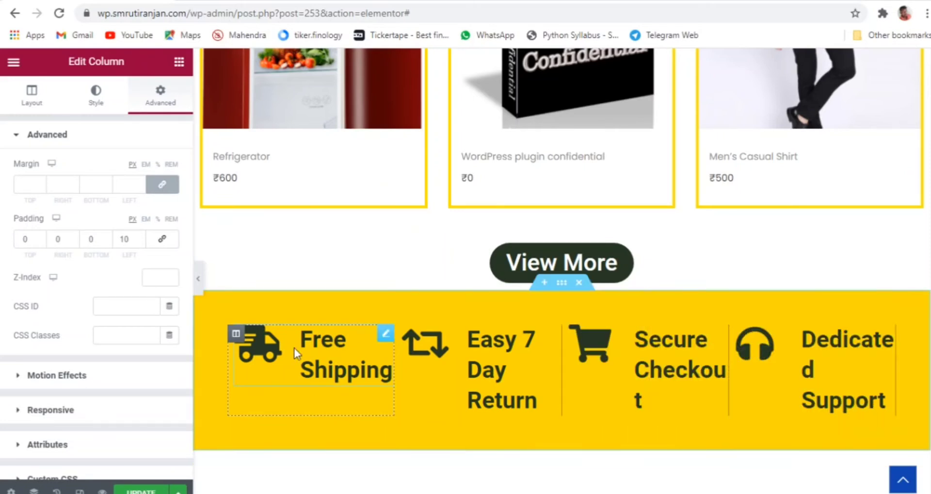
left_click(200, 284)
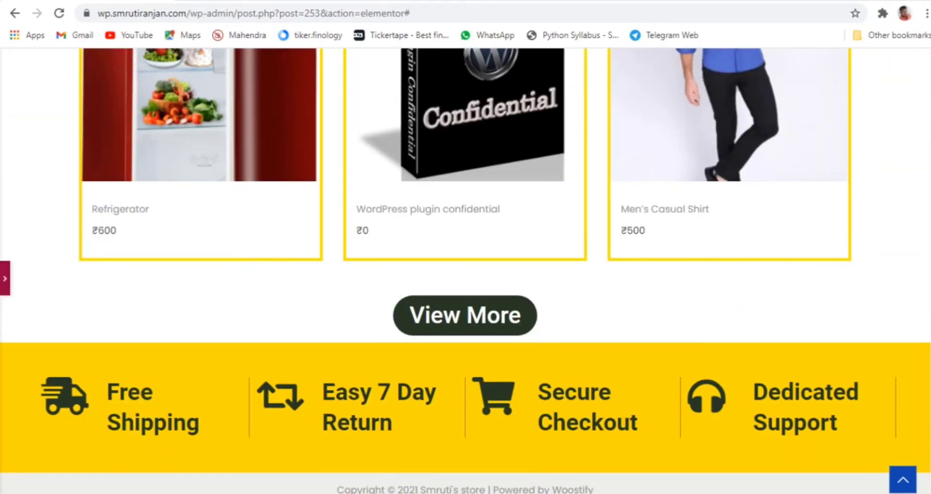
left_click(5, 278)
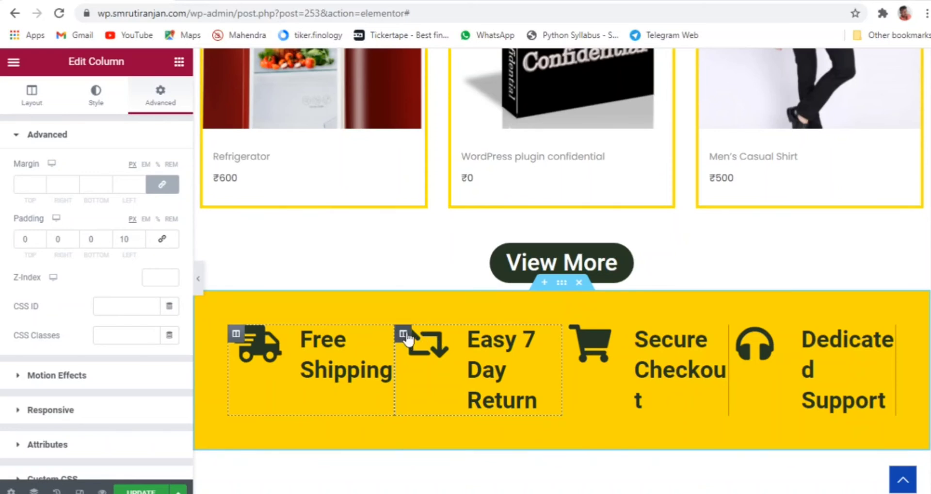
left_click(407, 338)
left_click(162, 98)
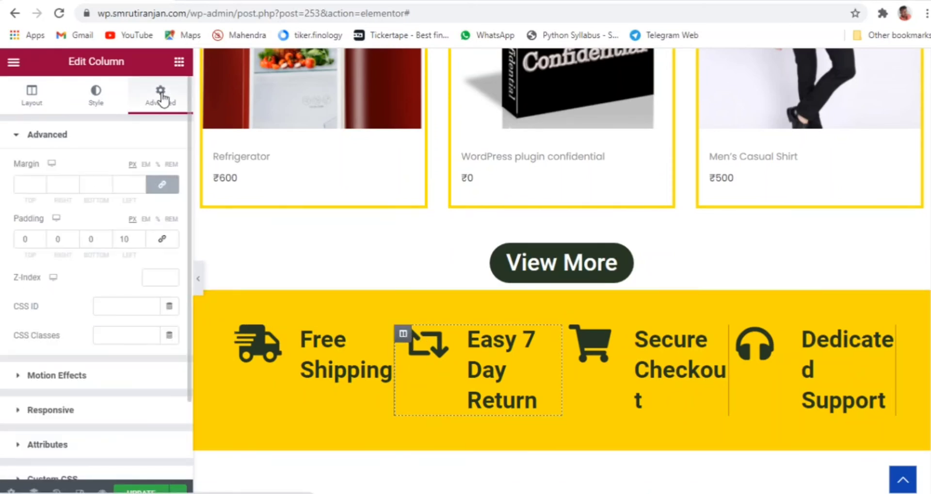
left_click(199, 284)
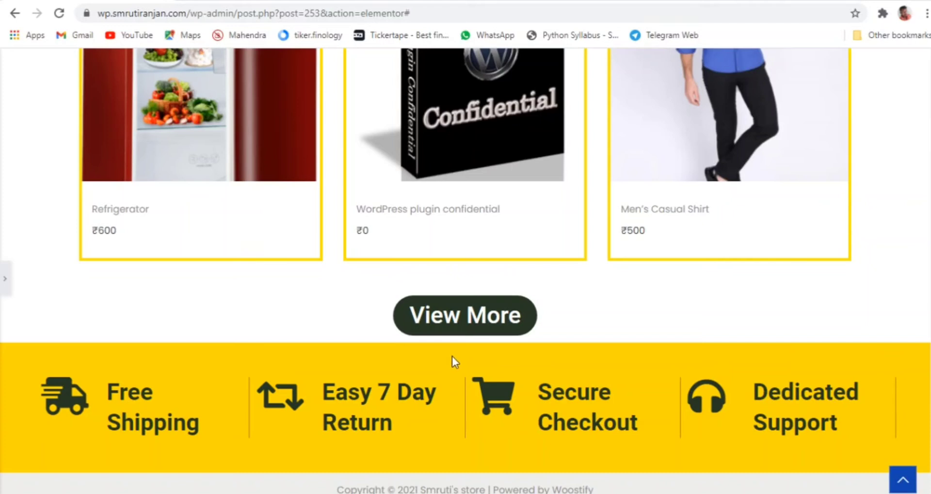
- Add a three-column section below the features bar with Content Width set to Full Width
left_click(5, 278)
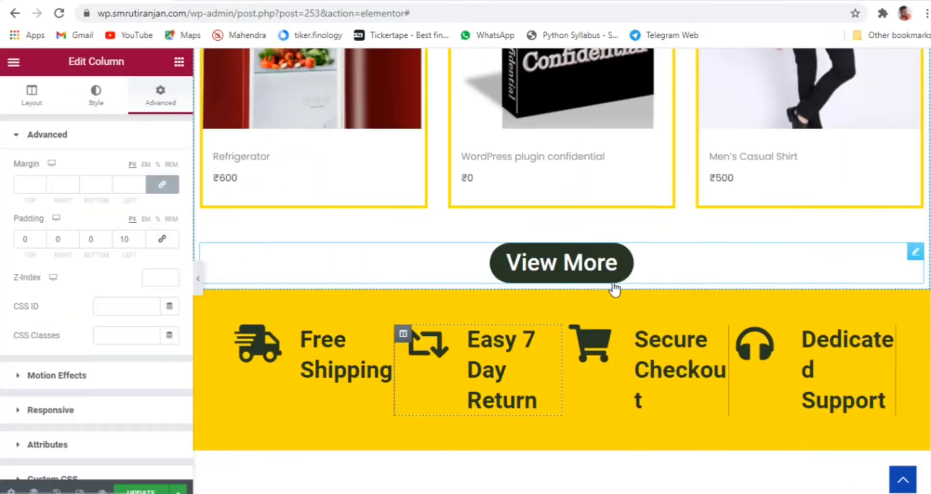
scroll(615, 291, "down", 2)
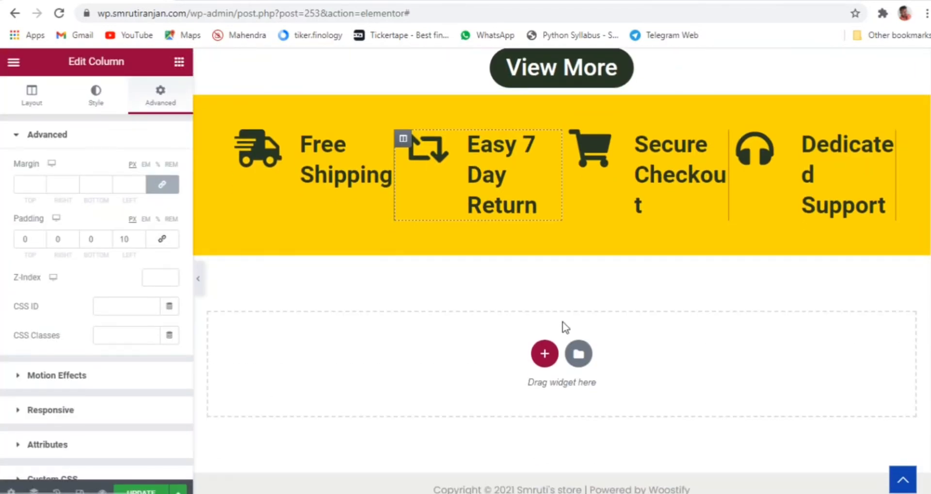
left_click(544, 353)
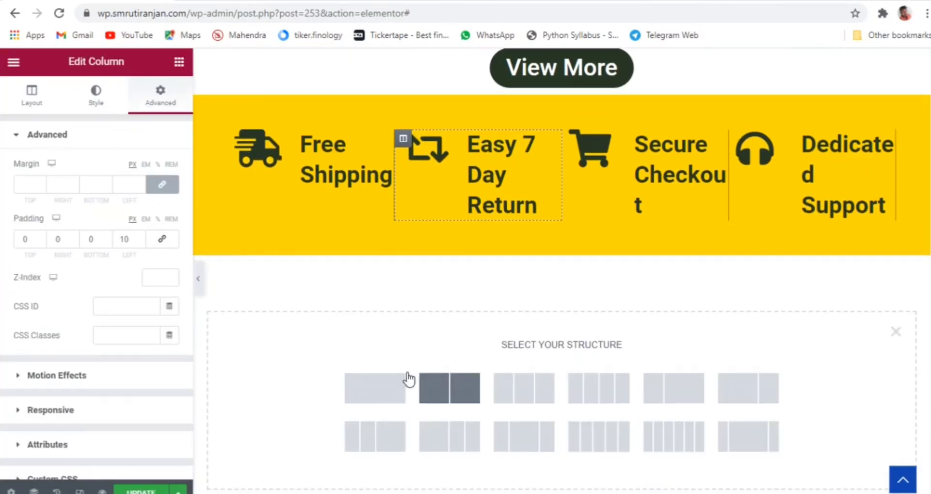
left_click(527, 396)
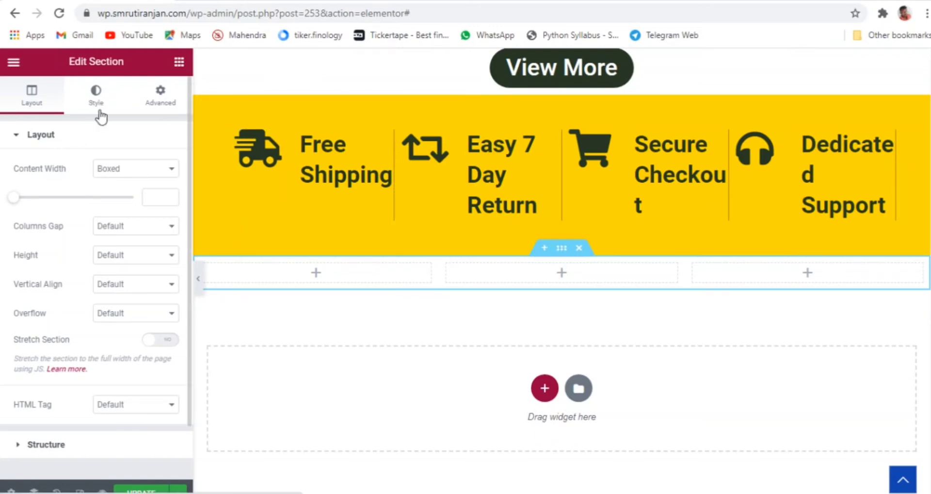
left_click(125, 170)
left_click(129, 195)
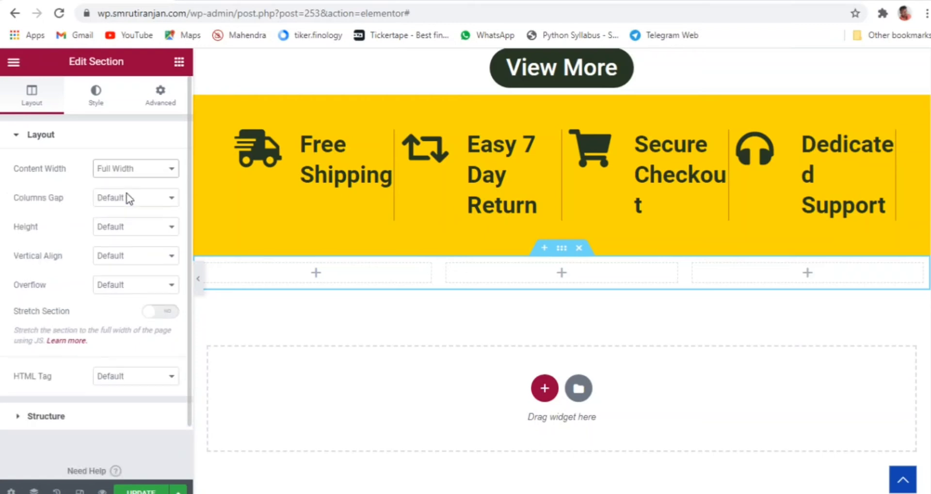
- Give the new section a Classic background using the dark global colour #273925
left_click(96, 102)
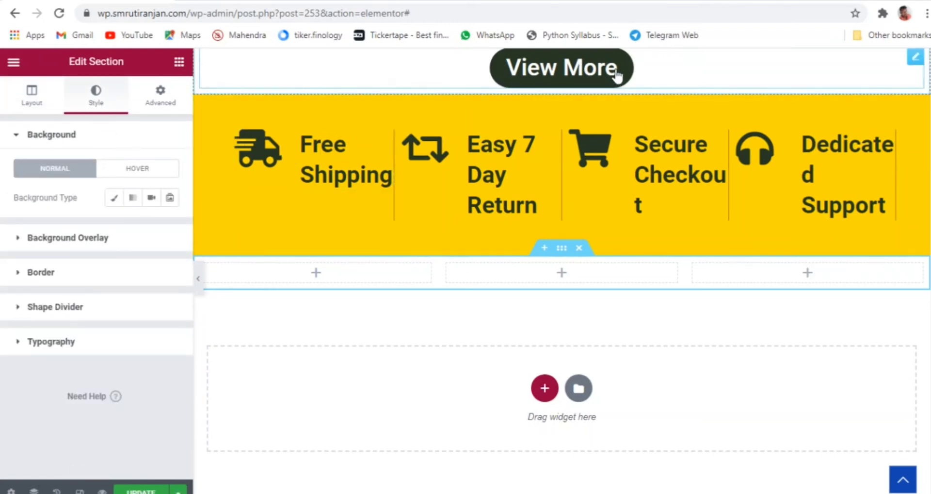
left_click(114, 200)
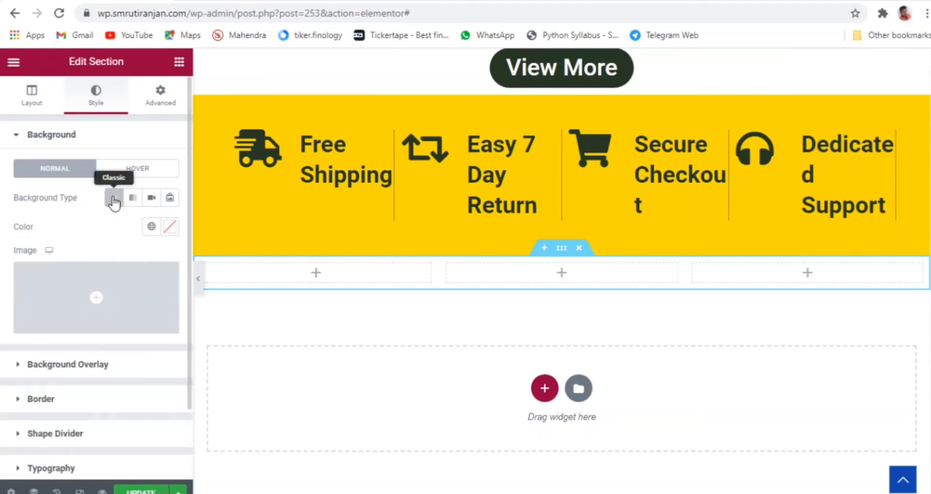
left_click(153, 227)
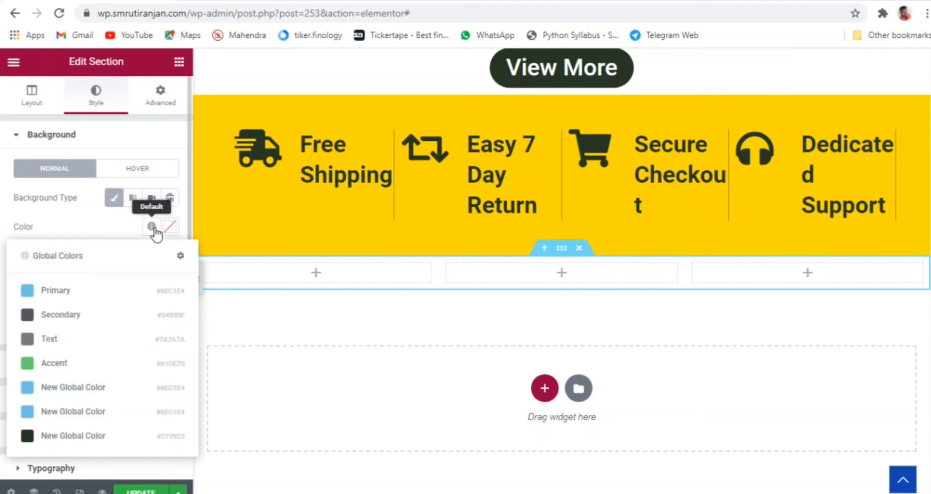
left_click(73, 437)
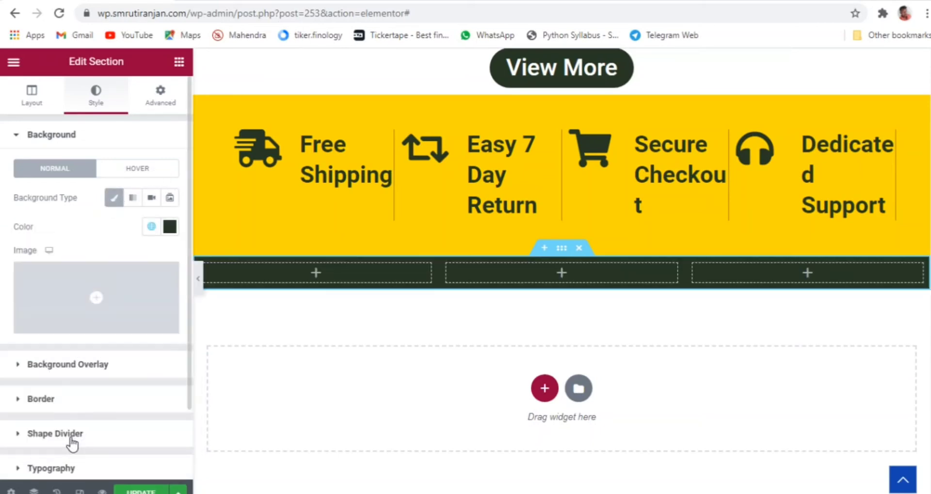
left_click(178, 67)
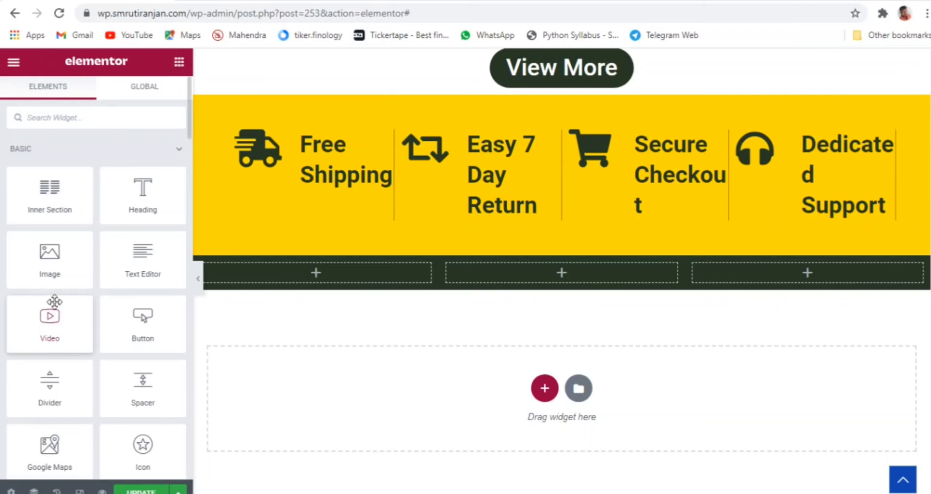
- Add a Heading widget to the first dark column reading 'Quick link'
left_click_drag(139, 191, 312, 270)
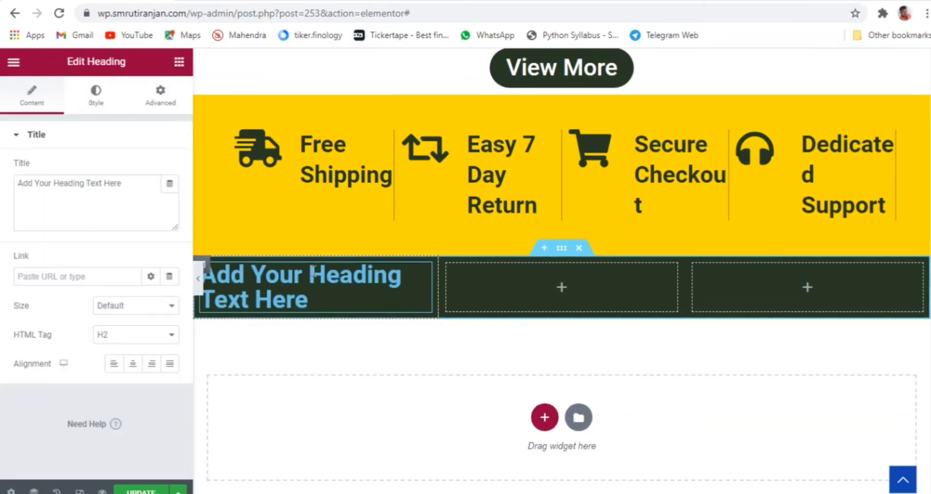
left_click_drag(130, 187, 7, 193)
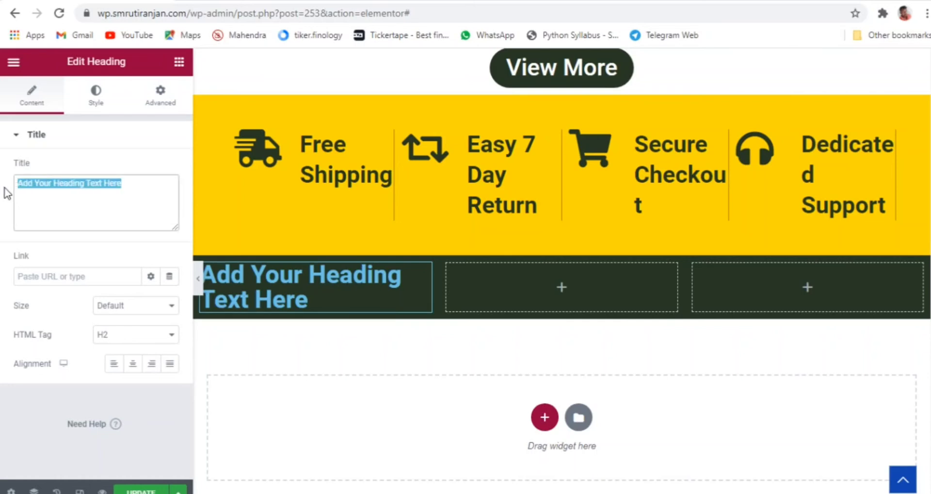
type("Q")
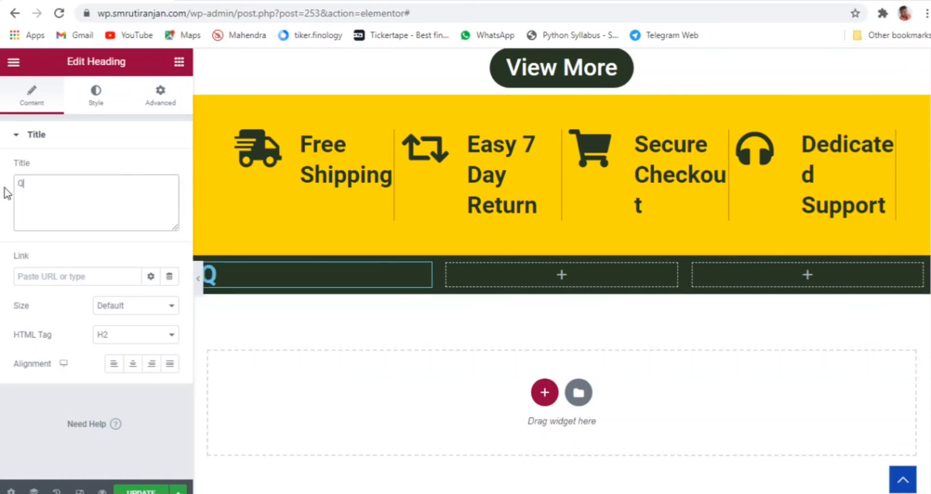
type("uick")
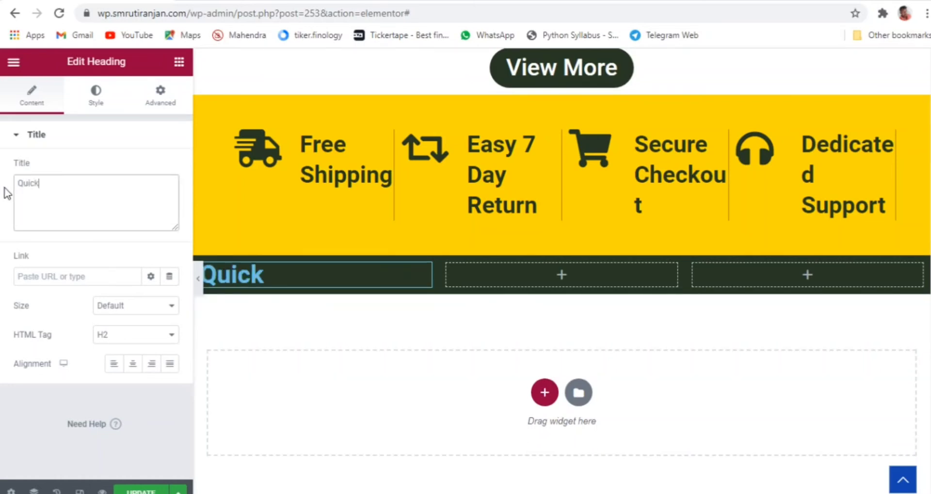
type(" link")
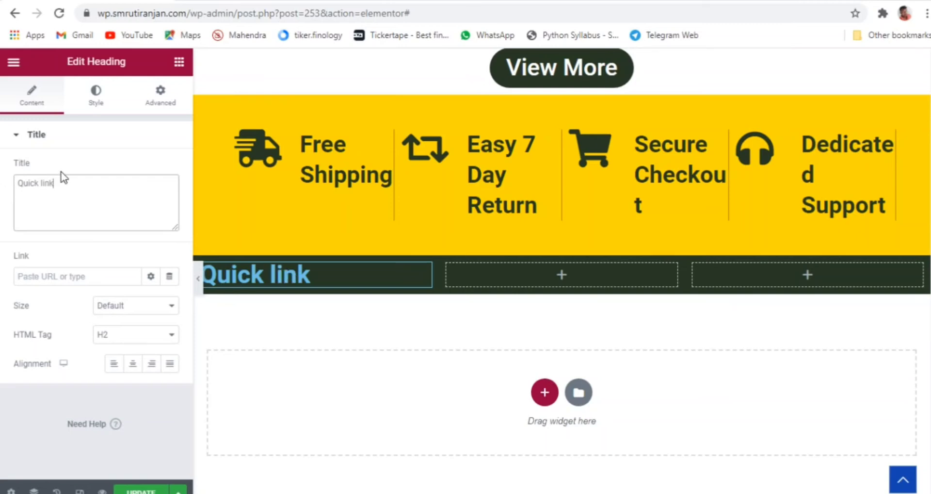
- Style the Quick link heading with white #FFFFFF text and 22 px typography size
left_click(101, 109)
left_click(169, 171)
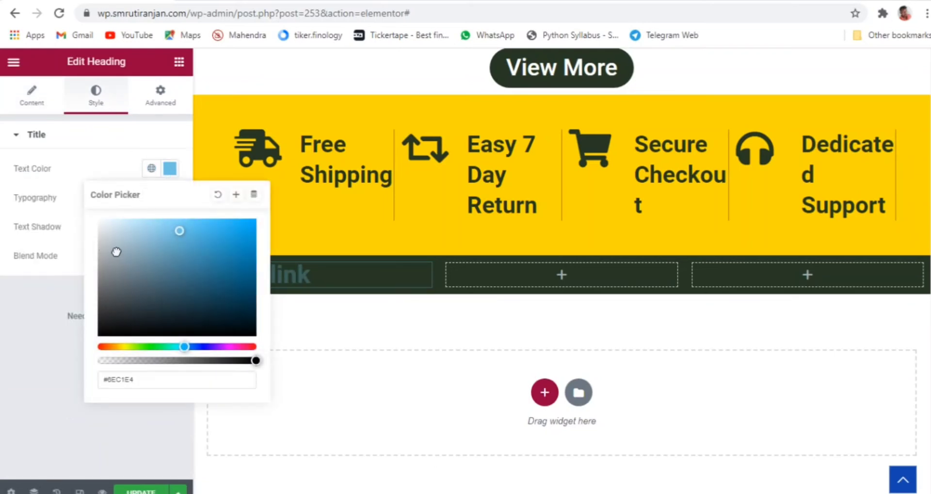
left_click_drag(117, 248, 84, 217)
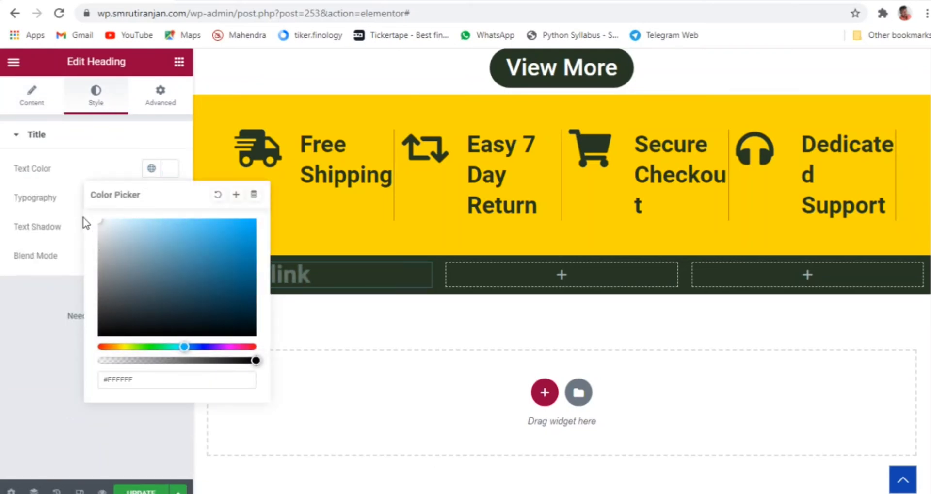
left_click(36, 281)
left_click(171, 199)
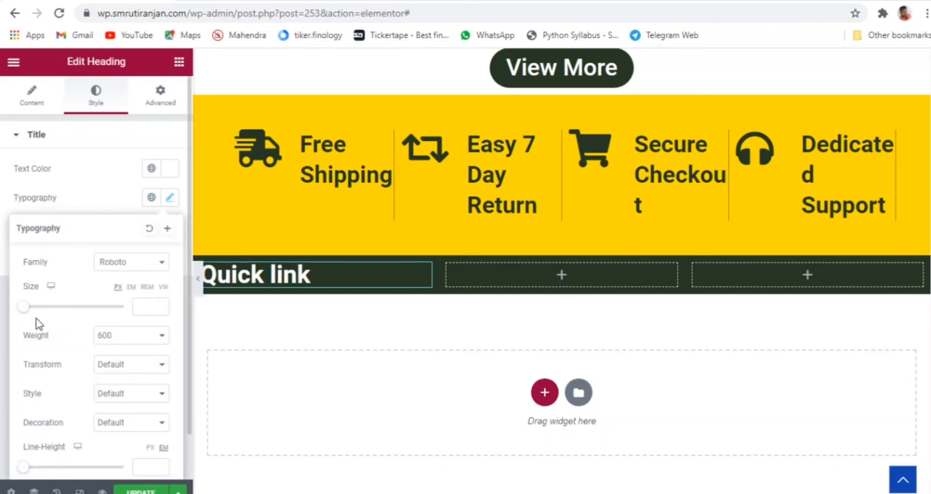
left_click_drag(24, 308, 35, 314)
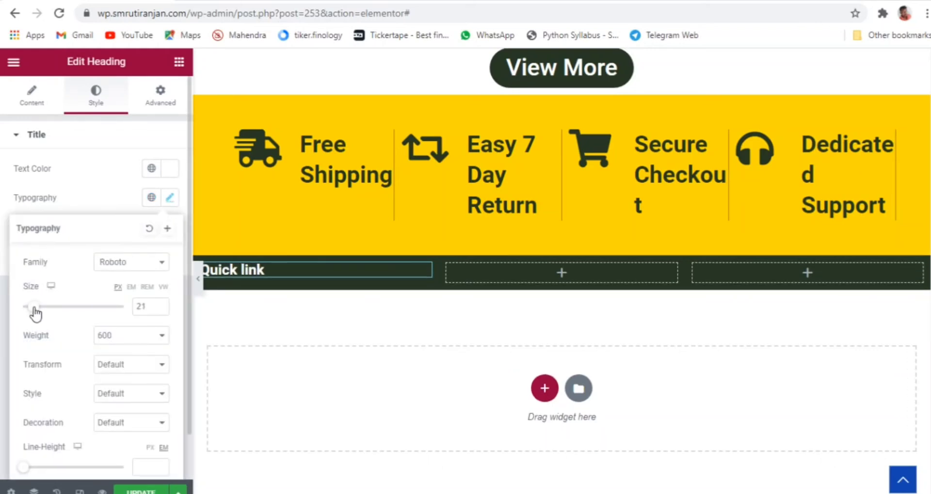
left_click(160, 304)
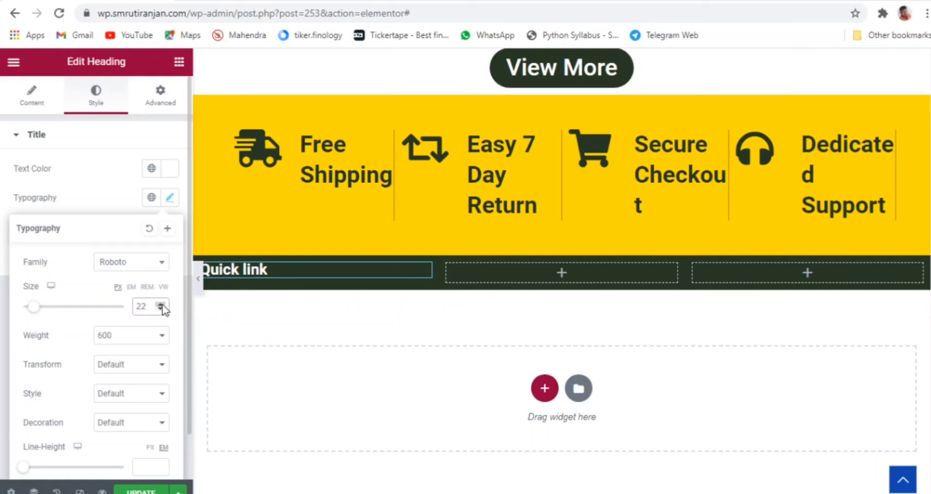
left_click(197, 282)
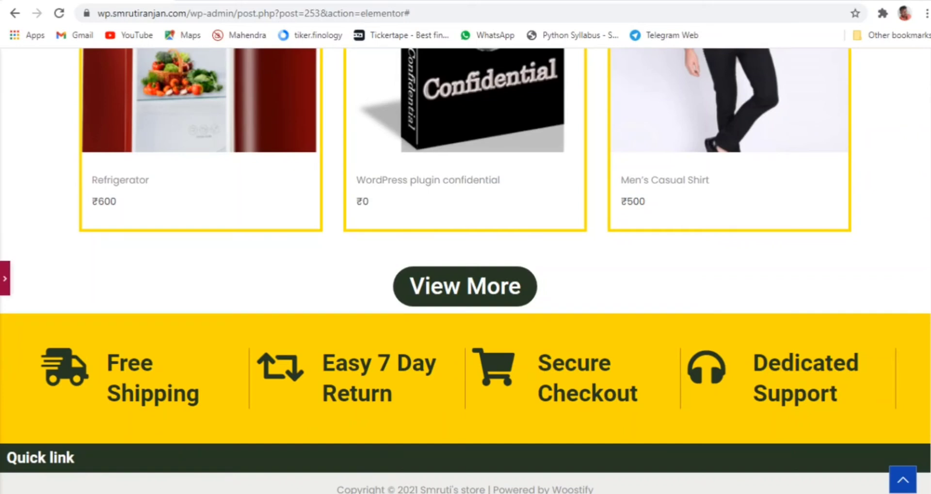
left_click(5, 278)
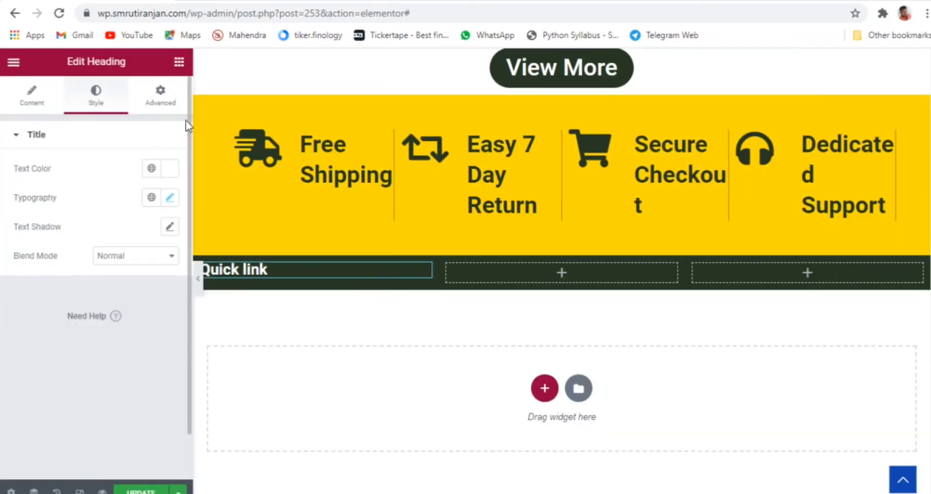
- Search widgets for 'ico' and place an Icon List under the Quick link heading
left_click(182, 63)
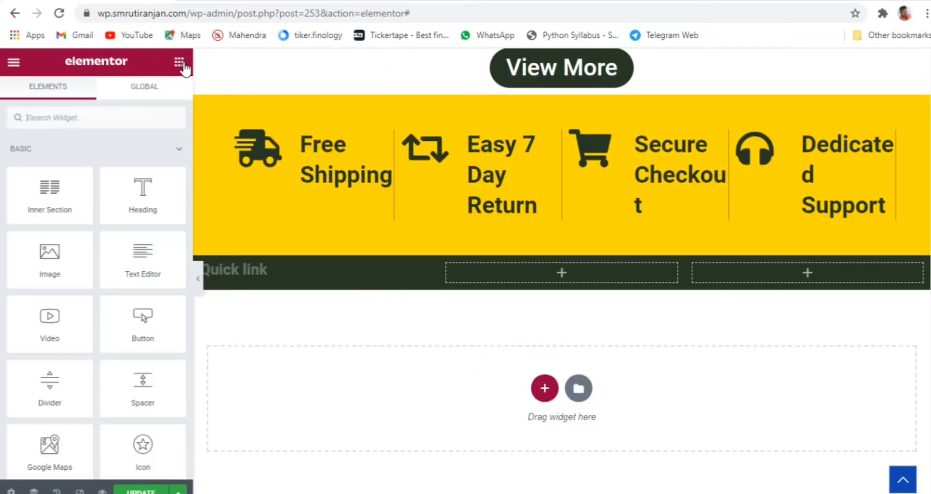
scroll(89, 324, "down", 2)
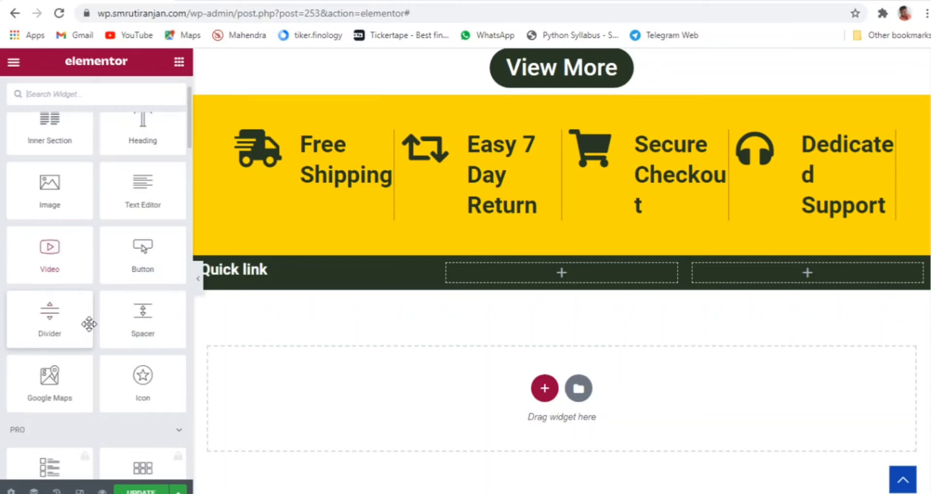
scroll(89, 324, "up", 2)
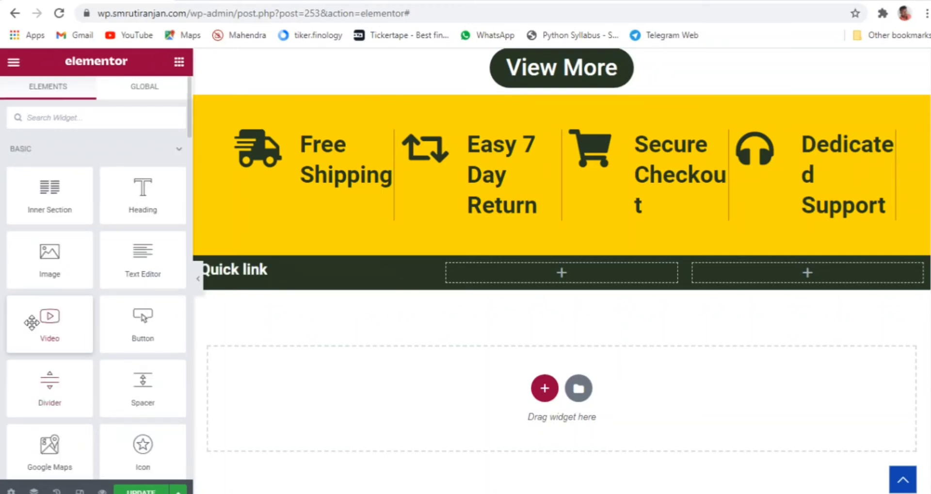
scroll(31, 322, "down", 2)
scroll(37, 214, "up", 2)
left_click(79, 113)
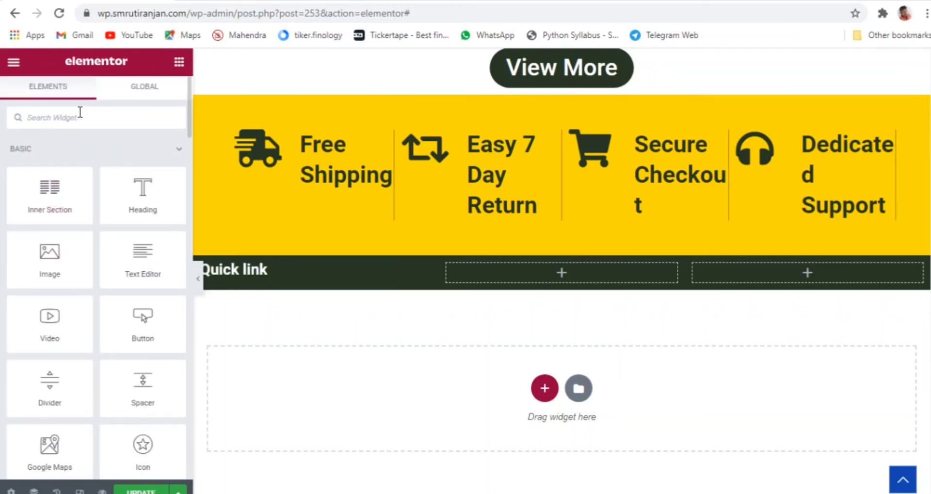
type("ico")
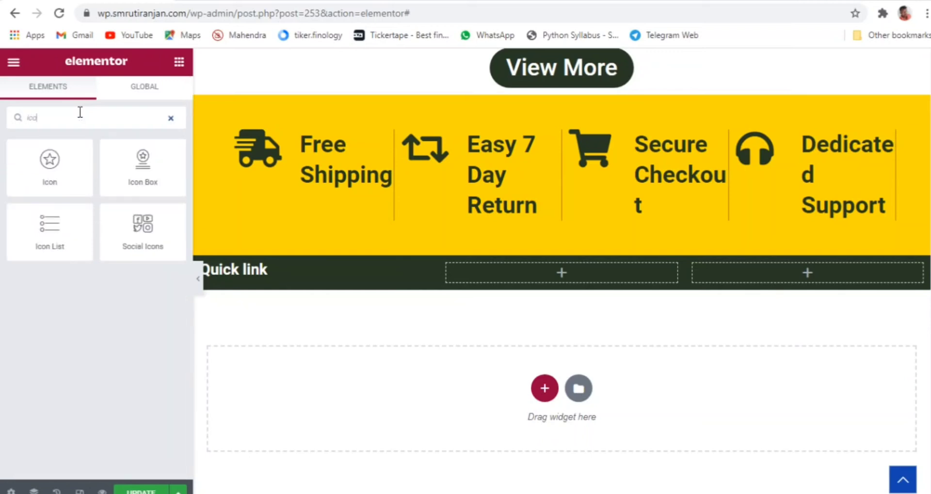
left_click_drag(49, 227, 281, 273)
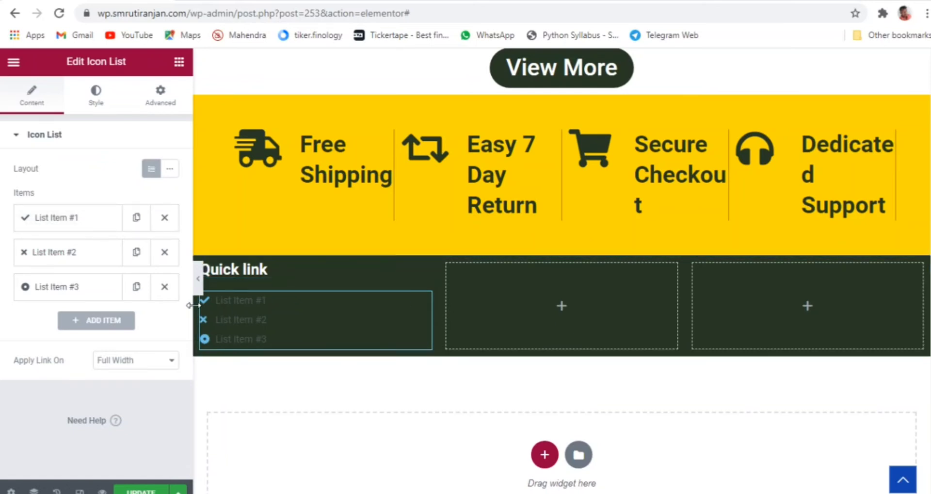
- Delete list items #2 and #3 and remove the check icon from item #1
left_click(167, 290)
left_click(169, 258)
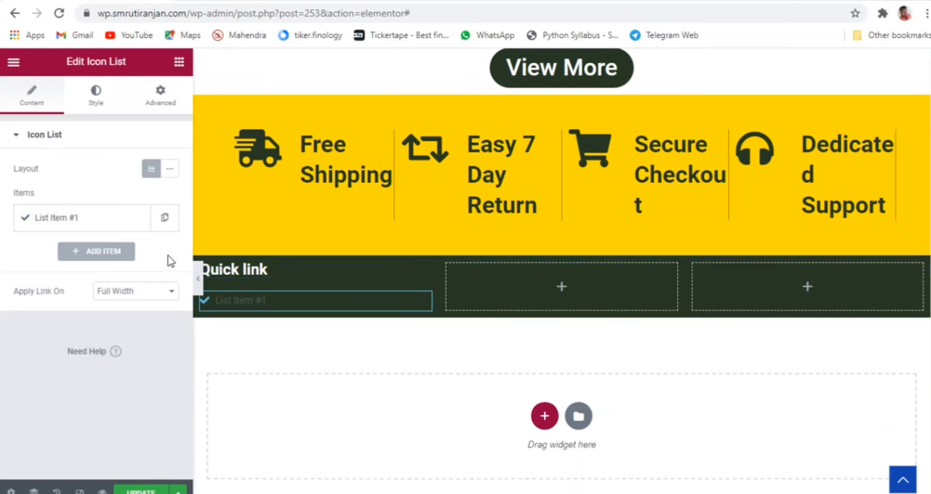
left_click(104, 221)
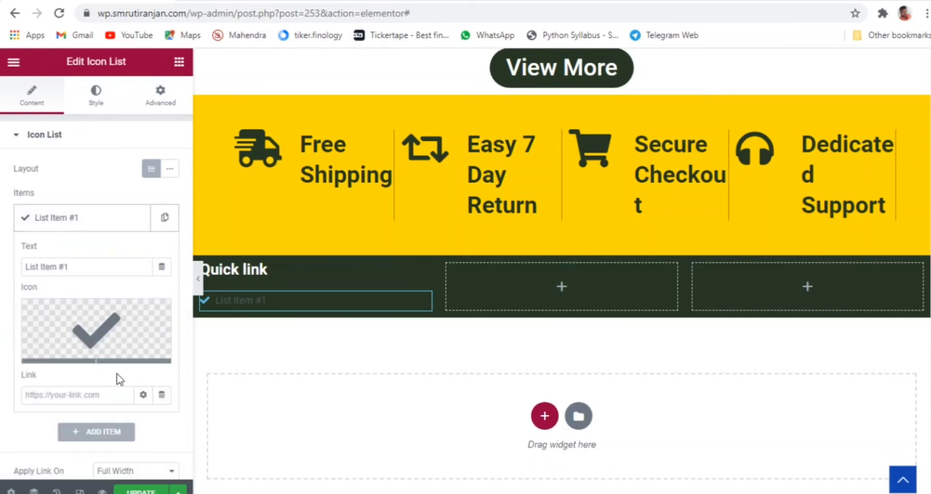
mouse_move(89, 334)
left_click(156, 314)
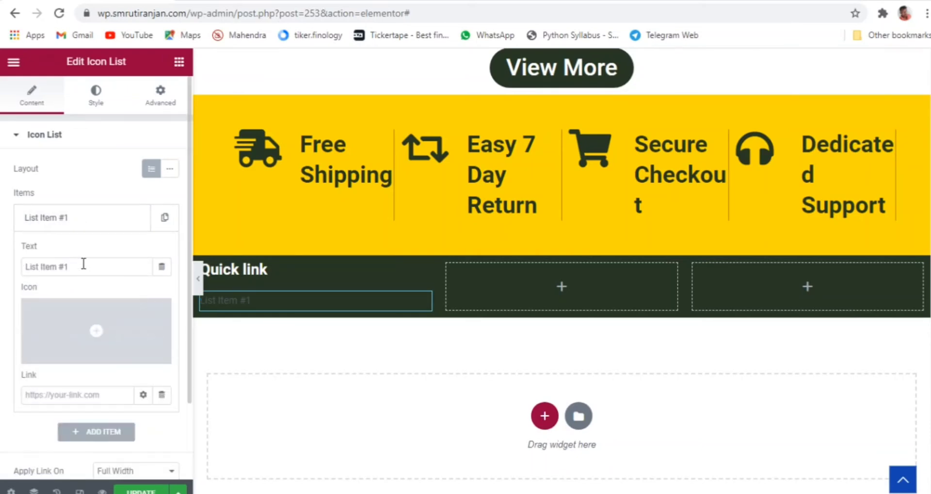
left_click_drag(85, 266, 3, 270)
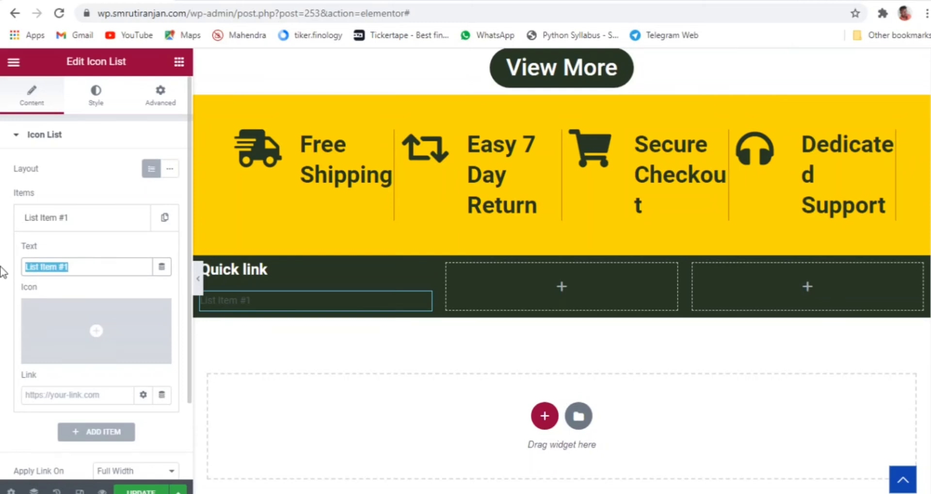
- Rename the list item to 'Shop', then duplicate it and delete the copy
type("S")
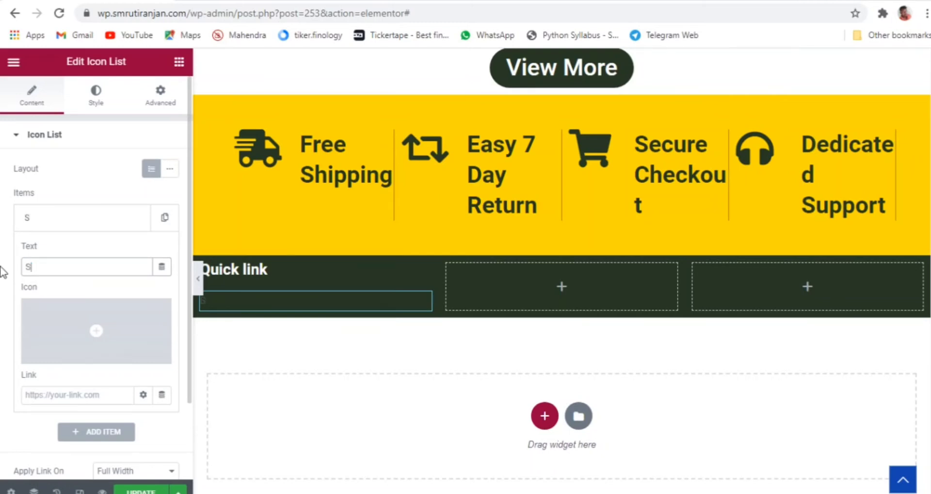
type("hop")
scroll(120, 381, "down", 2)
scroll(120, 378, "up", 2)
left_click(161, 223)
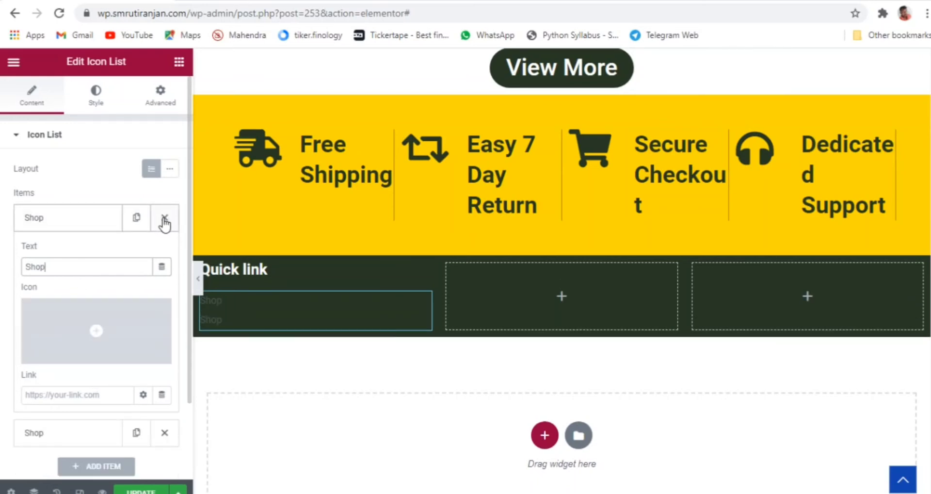
scroll(138, 284, "down", 2)
scroll(138, 284, "down", 1)
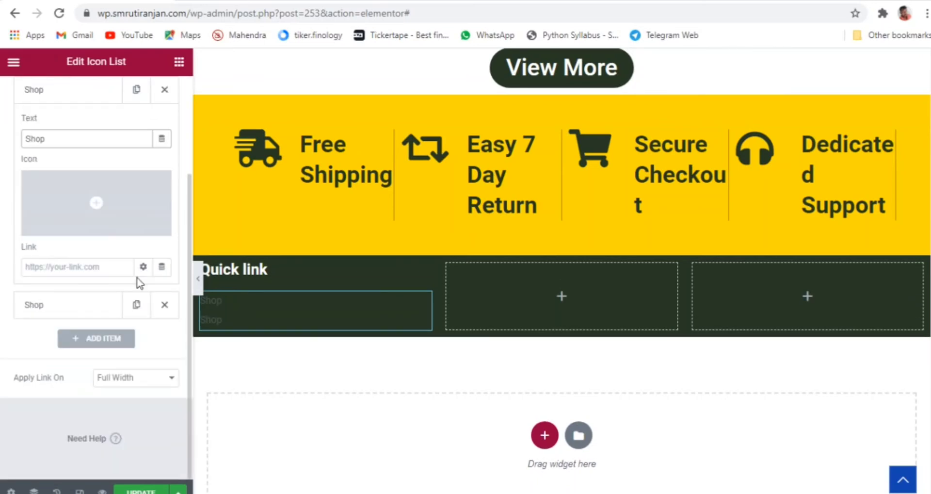
left_click(58, 309)
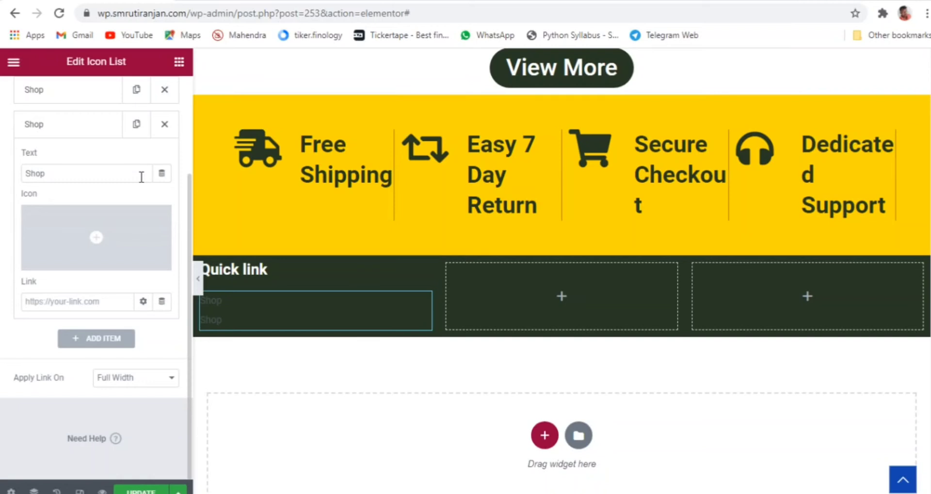
left_click(164, 124)
- Link the Shop item to the site's Shop page via the Link field suggestions
scroll(112, 189, "up", 3)
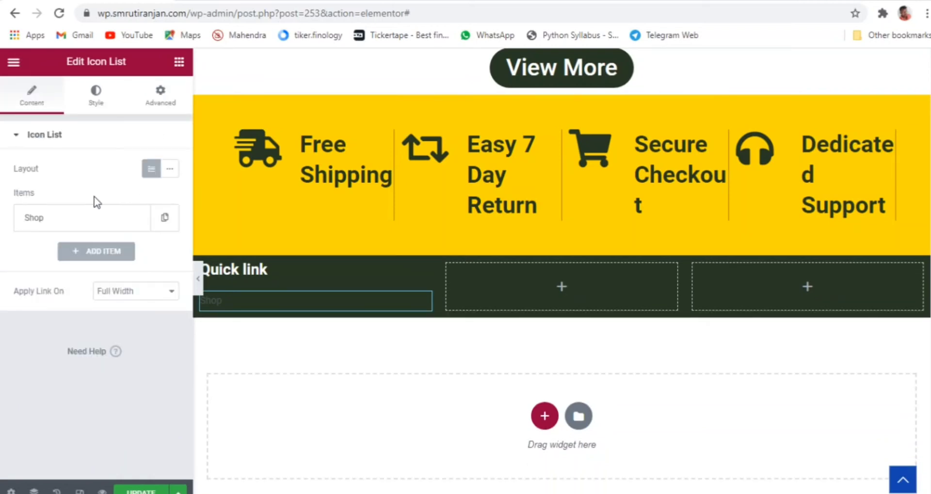
left_click(62, 220)
scroll(127, 239, "down", 2)
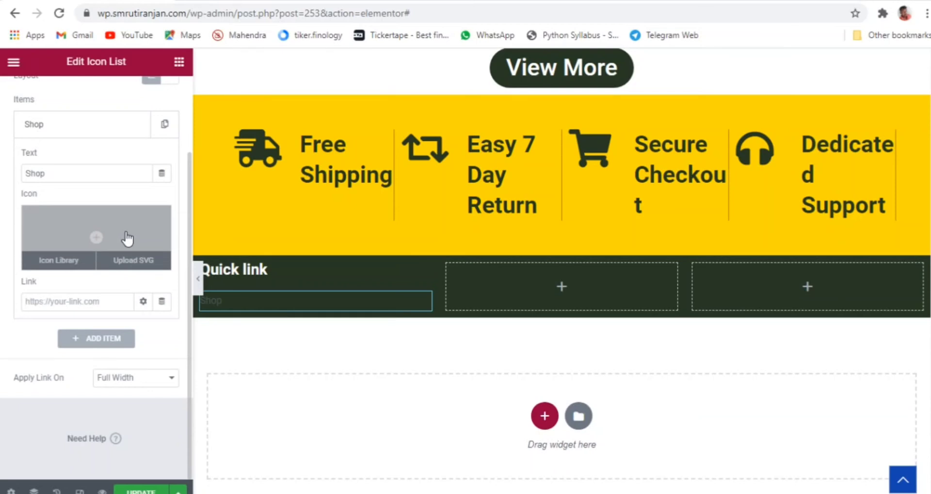
left_click(62, 300)
type("shop")
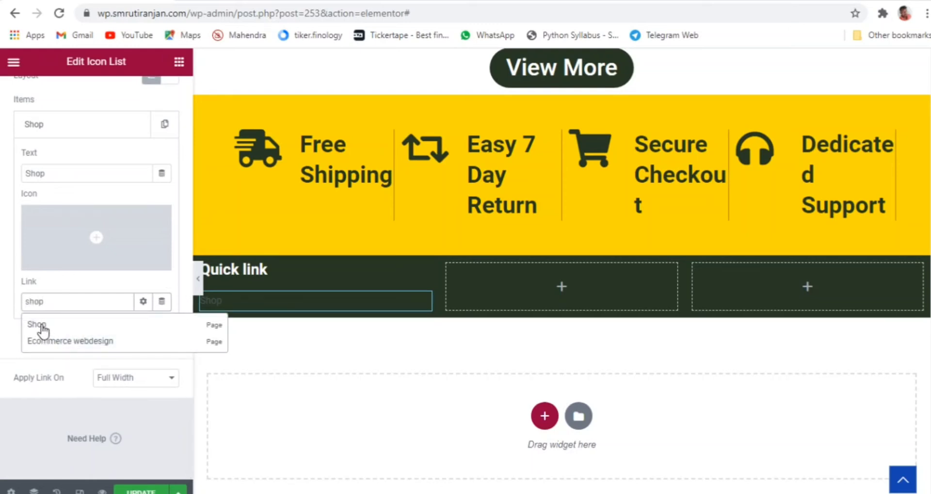
left_click(43, 329)
scroll(42, 330, "up", 3)
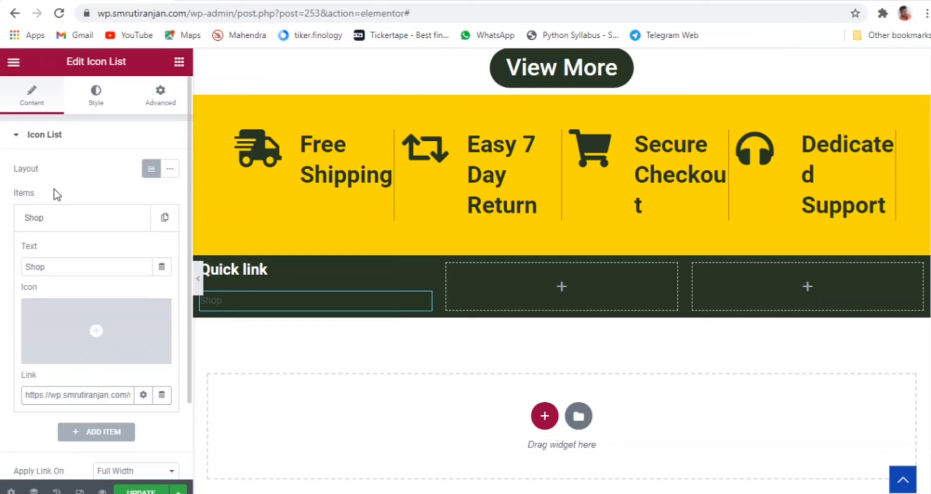
left_click(104, 219)
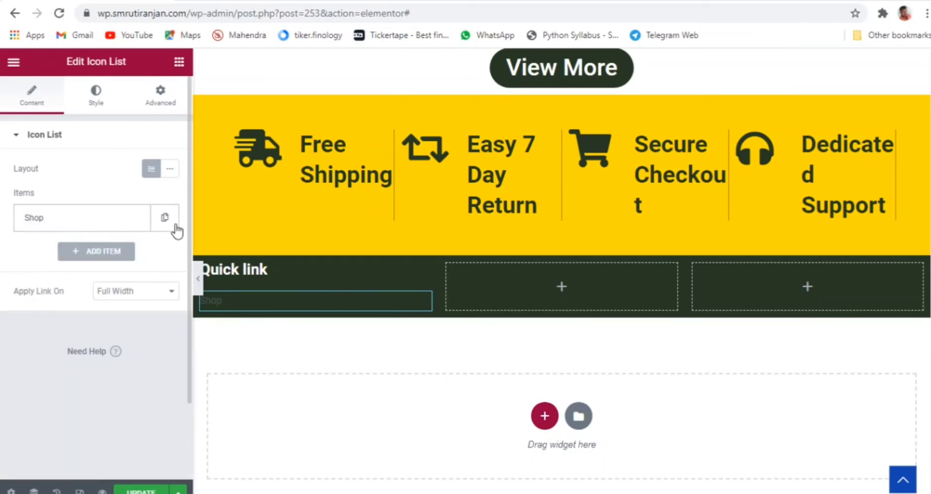
- Duplicate the Shop item so the Quick link list has five entries
left_click(166, 220)
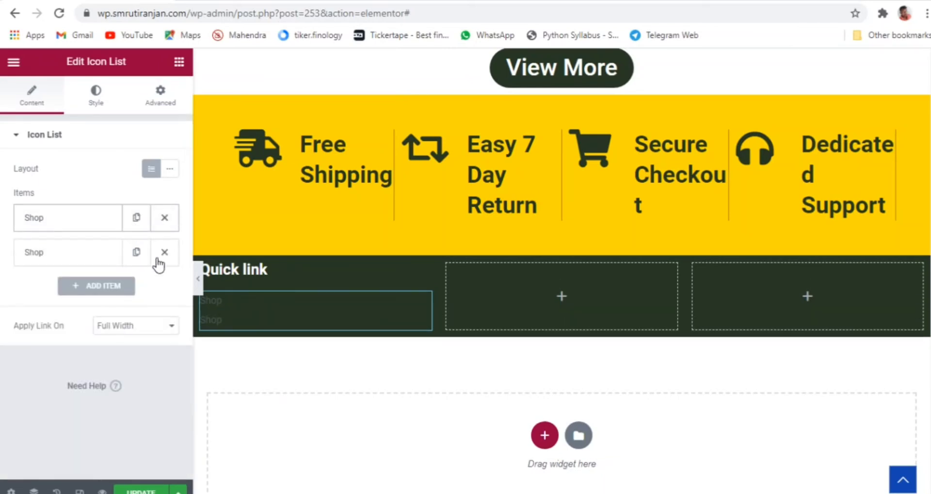
left_click(136, 253)
left_click(137, 288)
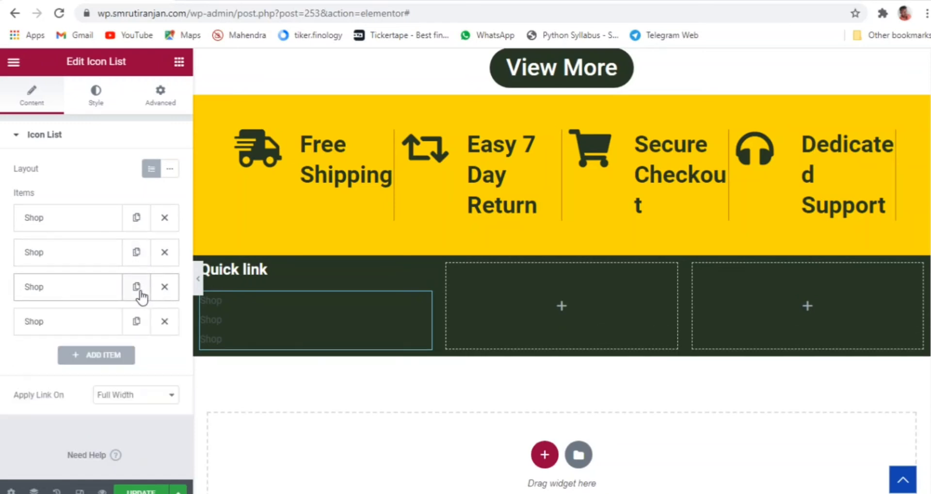
left_click(137, 322)
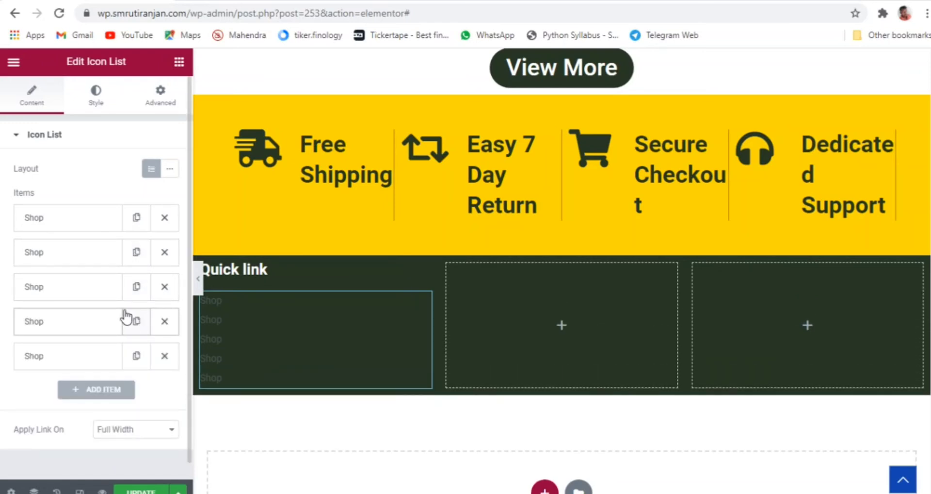
- Rename the second list item to 'My Account'
left_click(52, 256)
double_click(48, 302)
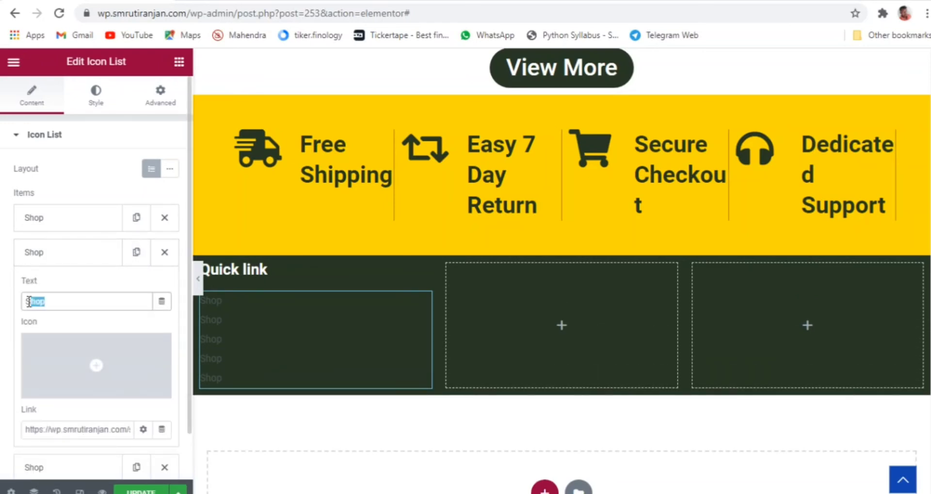
type("My")
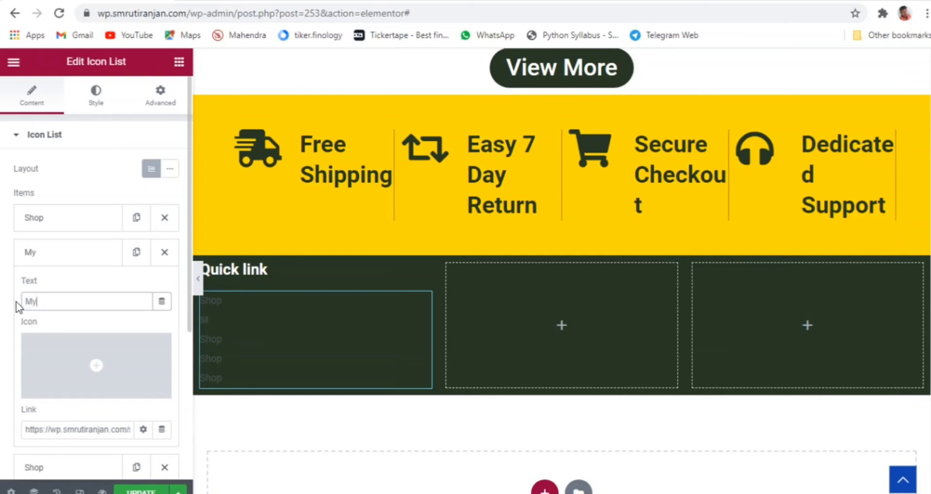
type(" Account")
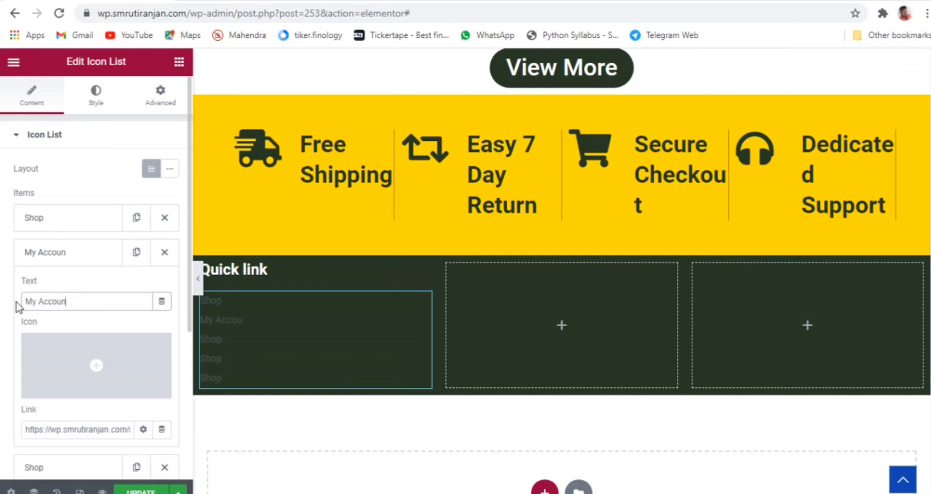
left_click(94, 260)
- Rename the third list item to 'About Us'
left_click(77, 294)
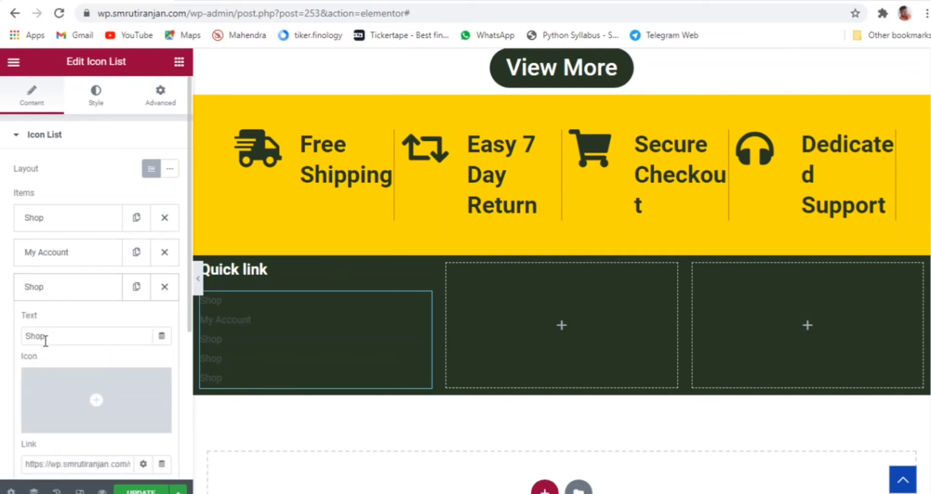
left_click_drag(49, 336, 15, 343)
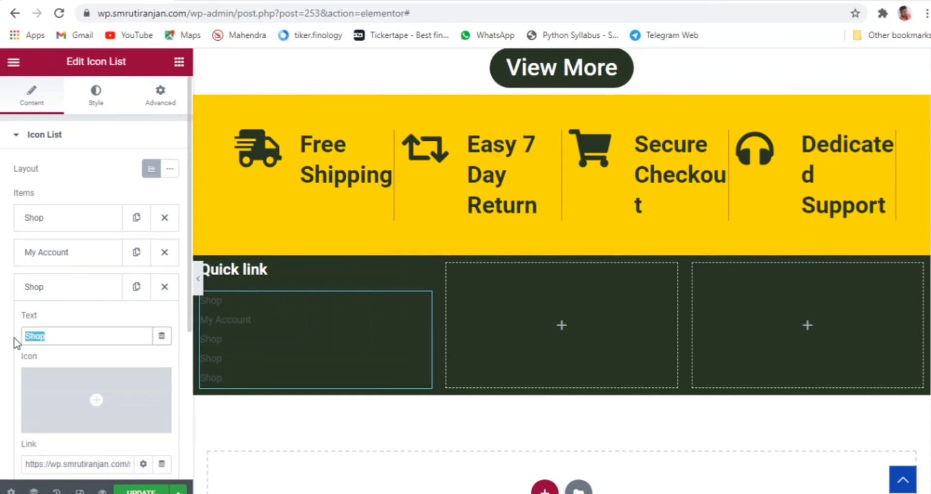
key("BackSpace")
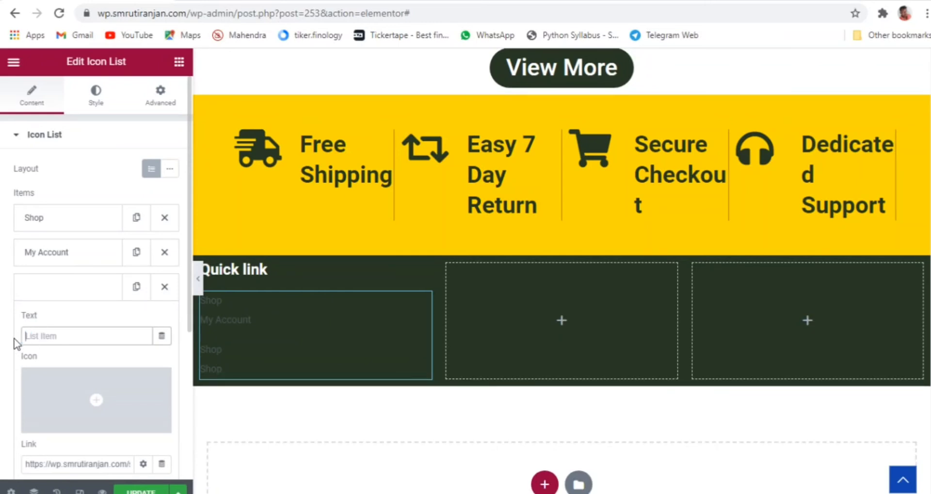
type("Ab")
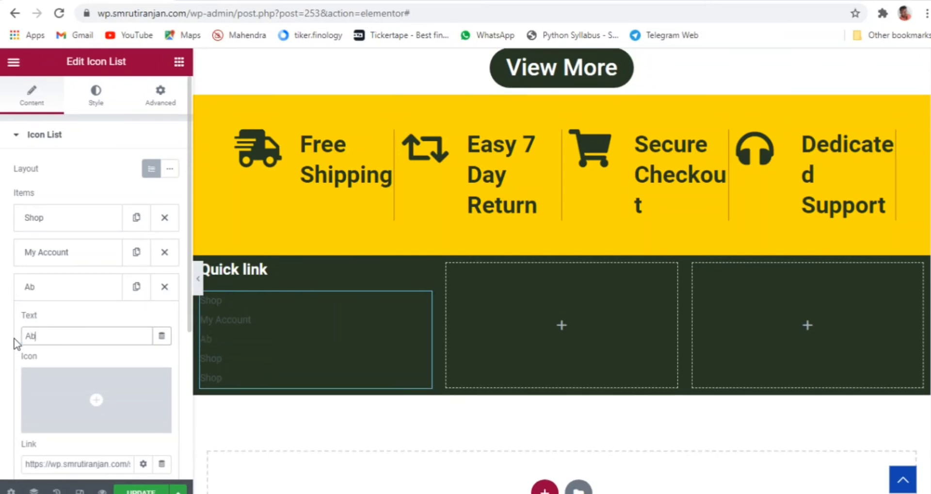
type("out Us")
scroll(73, 359, "down", 4)
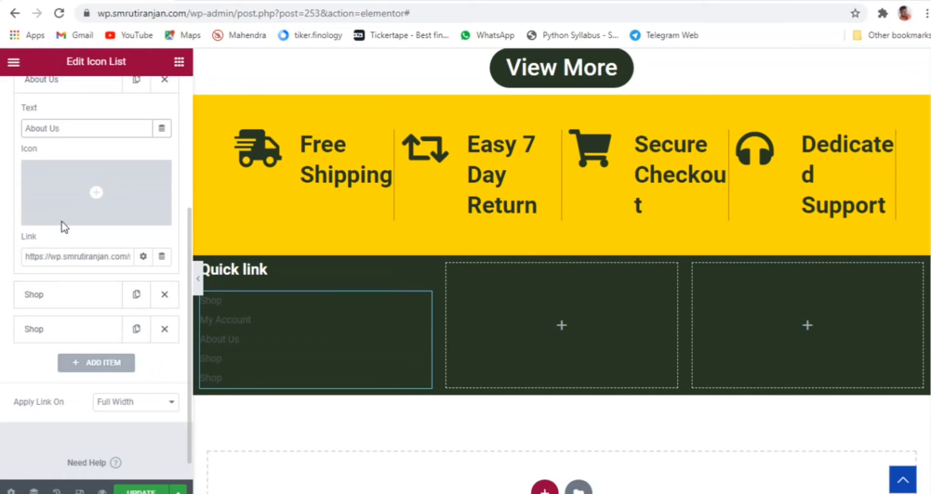
scroll(99, 258, "up", 1)
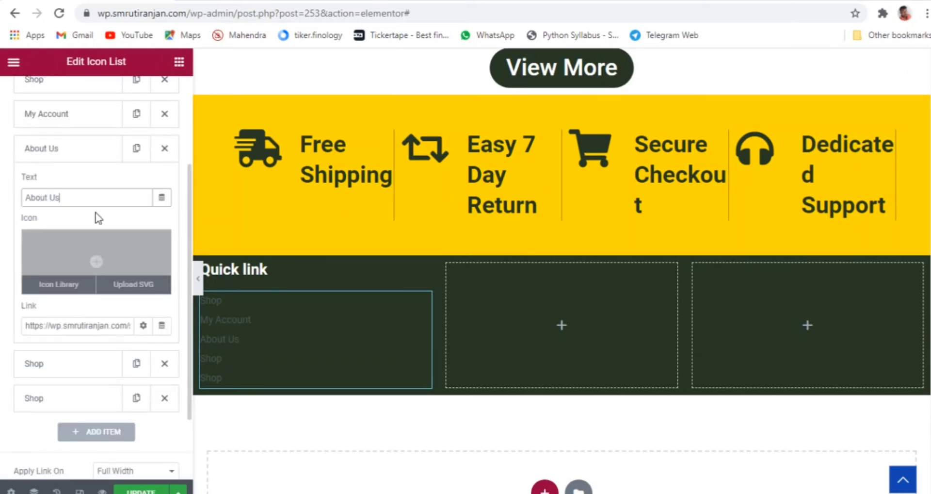
left_click(87, 150)
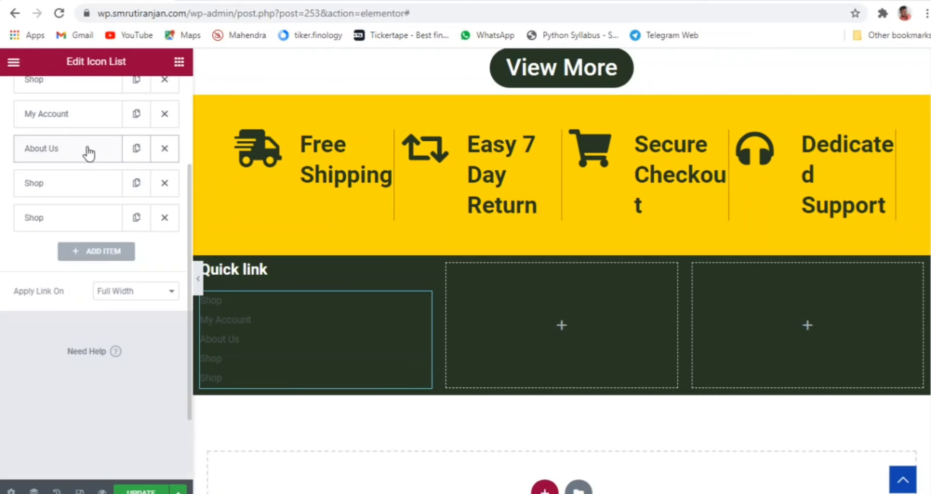
- Rename the fourth list item to 'Terms & Condition'
left_click(54, 190)
scroll(129, 262, "down", 1)
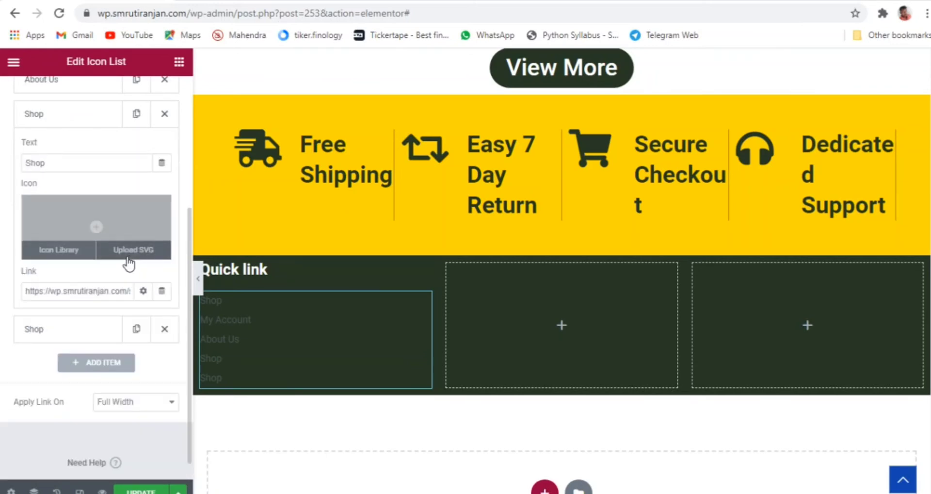
scroll(128, 265, "up", 1)
left_click_drag(54, 236, 19, 236)
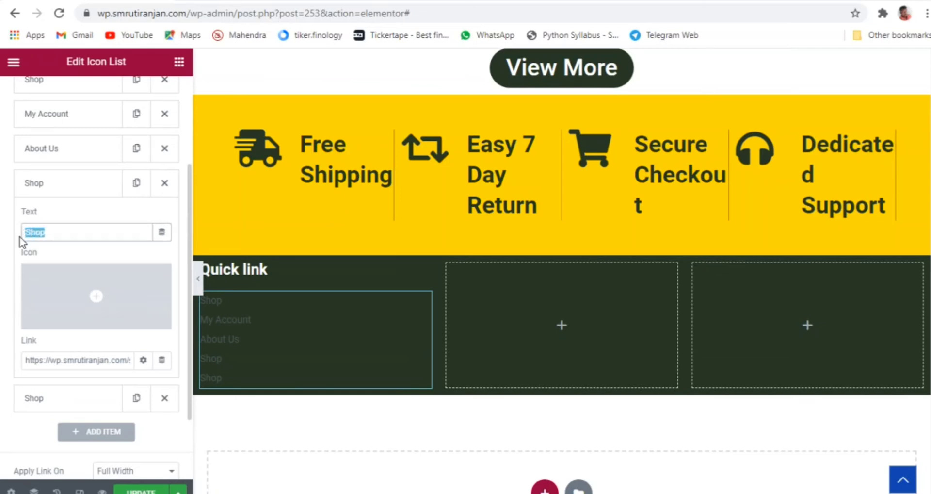
type("Terms & Cond")
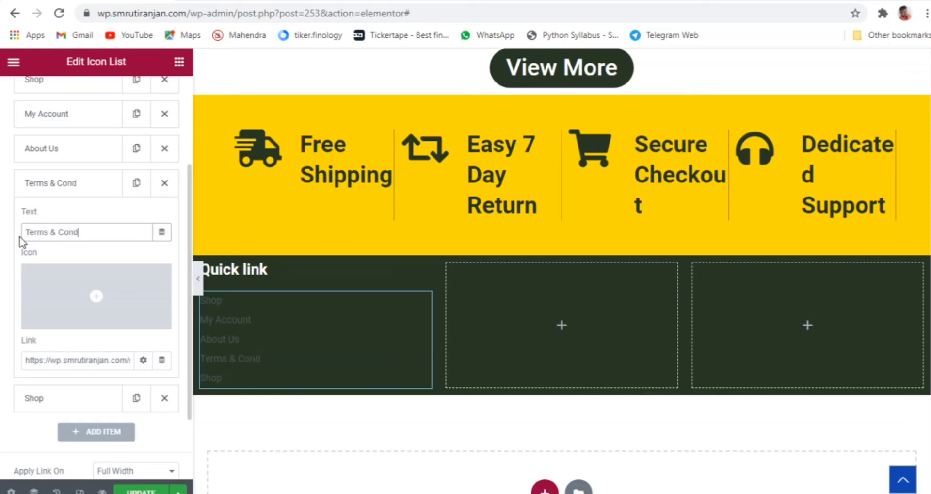
type("ition")
left_click(90, 190)
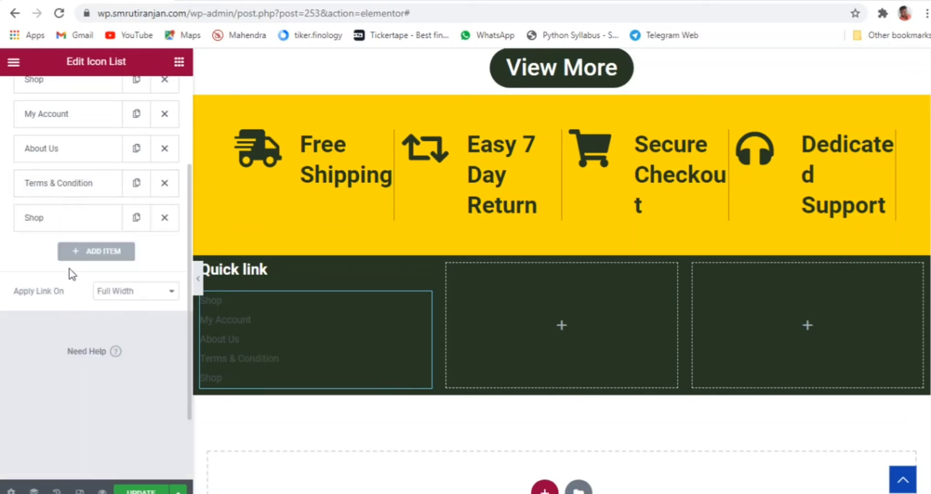
- Rename the last list item to 'Contact Us' and preview the footer
left_click(65, 226)
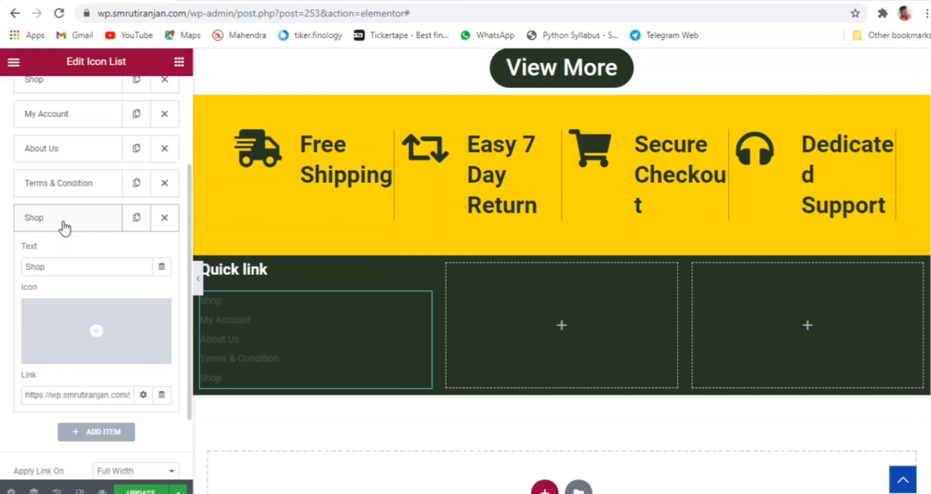
scroll(63, 253, "down", 2)
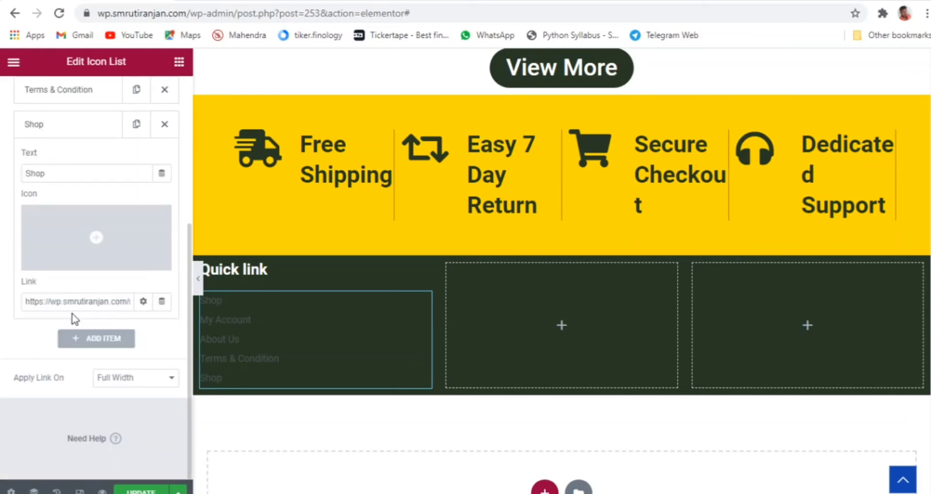
scroll(72, 315, "up", 3)
left_click_drag(73, 313, 37, 311)
key("BackSpace")
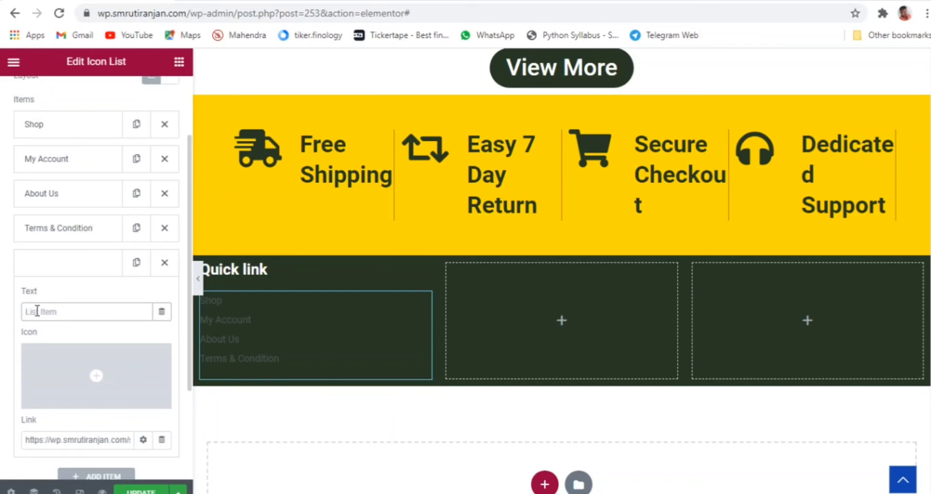
type("Cont")
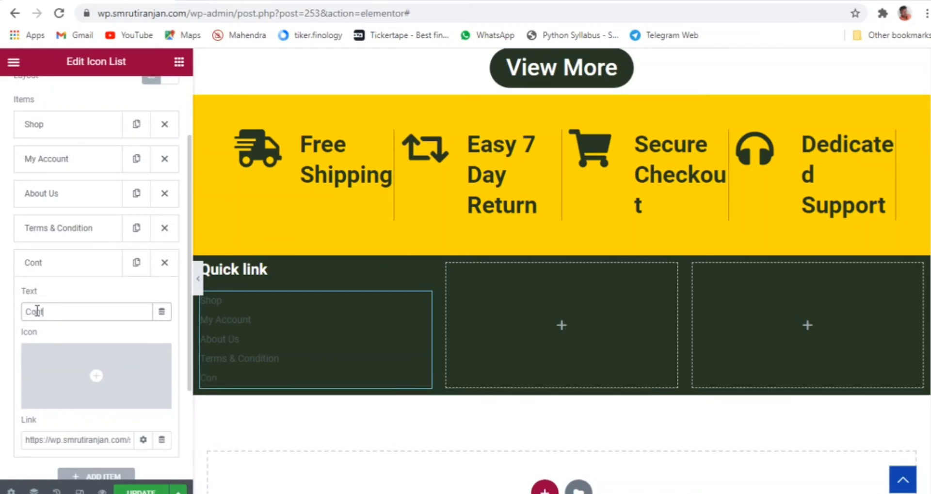
type("act Us")
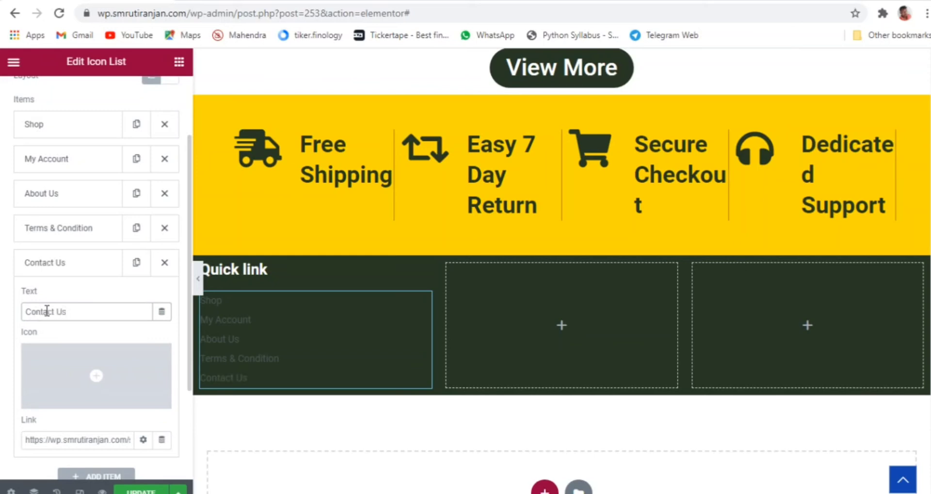
left_click(199, 282)
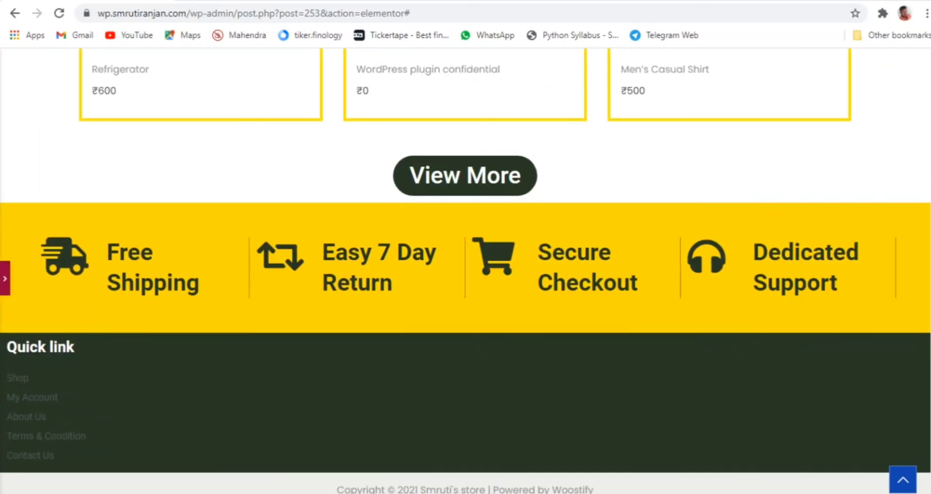
scroll(5, 278, "down", 2)
left_click(5, 278)
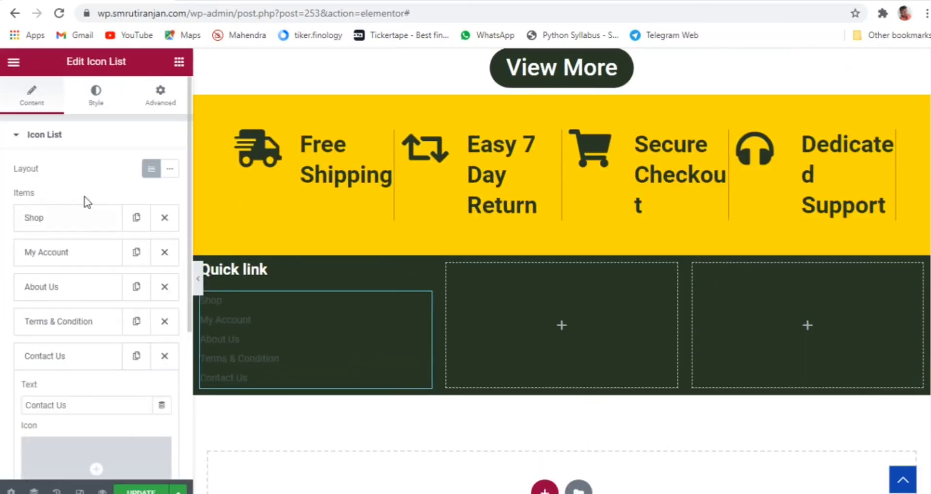
- Set the Quick link list's text colour to white in the Style tab
left_click(95, 100)
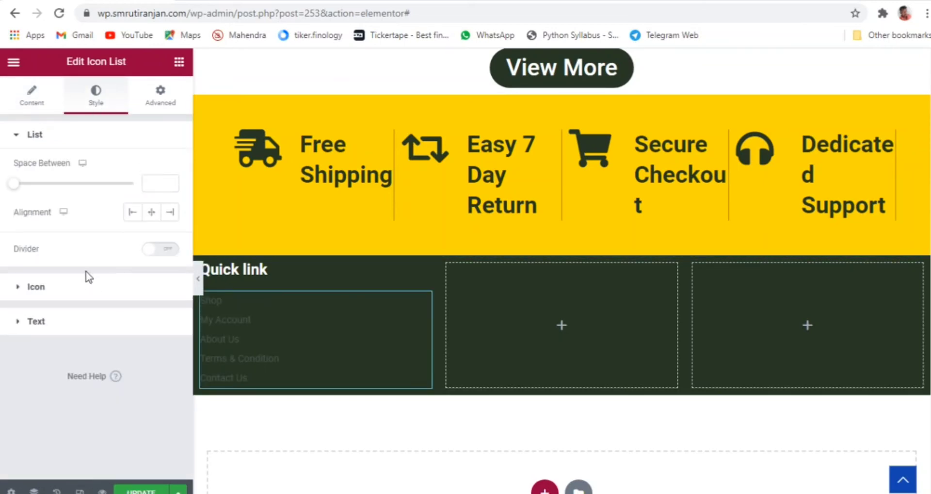
left_click(65, 330)
left_click(169, 237)
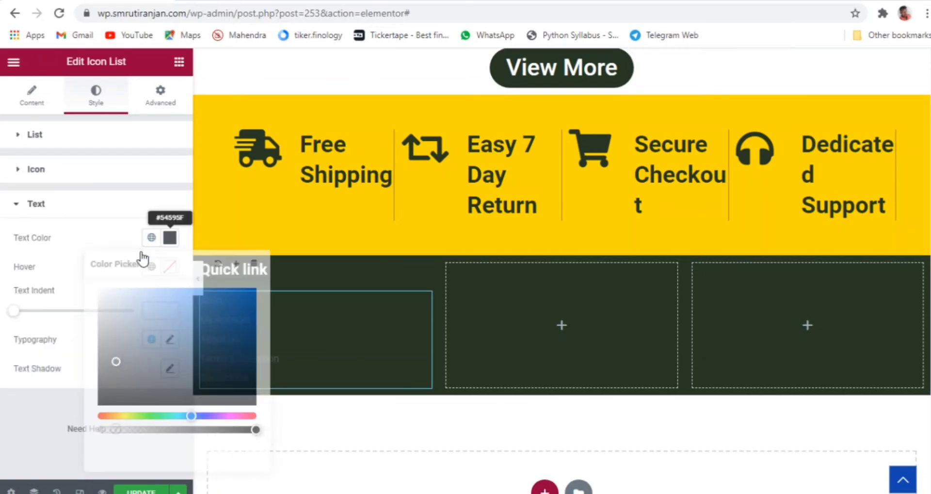
left_click(101, 289)
left_click_drag(101, 290, 96, 285)
left_click(21, 422)
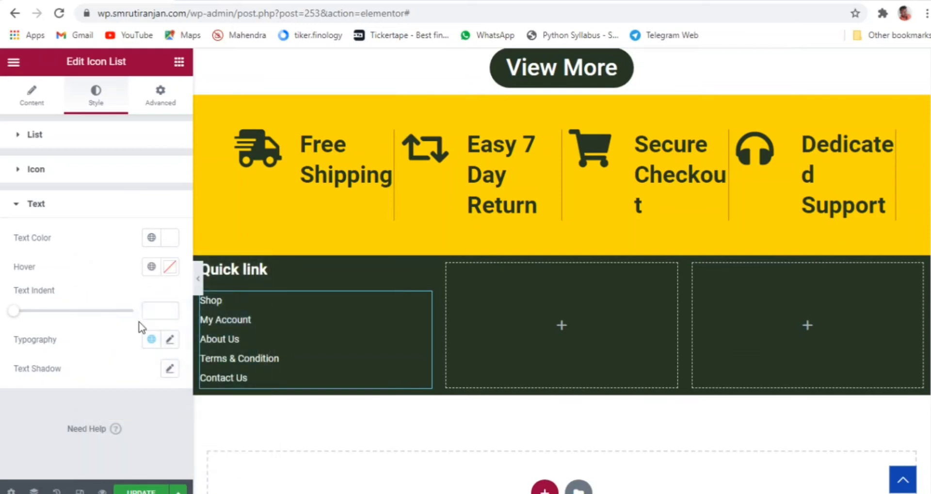
- Enlarge the list text size to 19 px and preview the footer
left_click(170, 339)
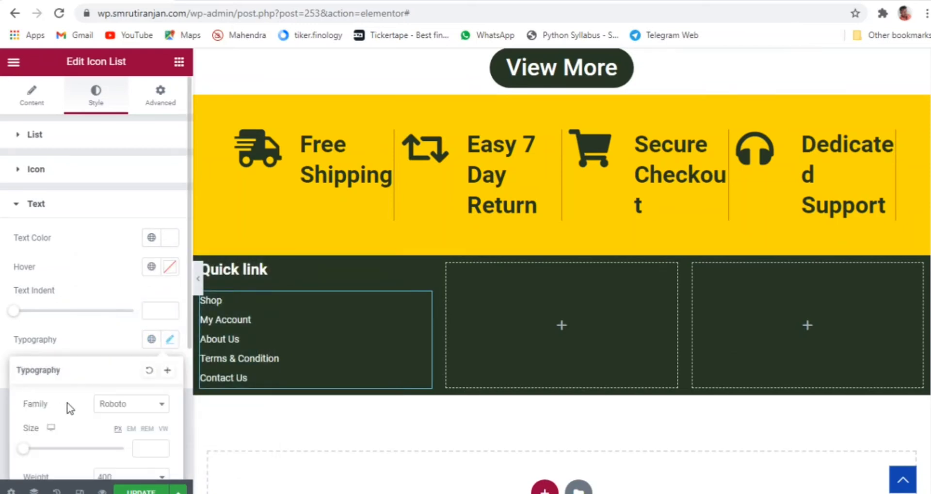
scroll(66, 403, "down", 3)
left_click_drag(27, 314, 35, 313)
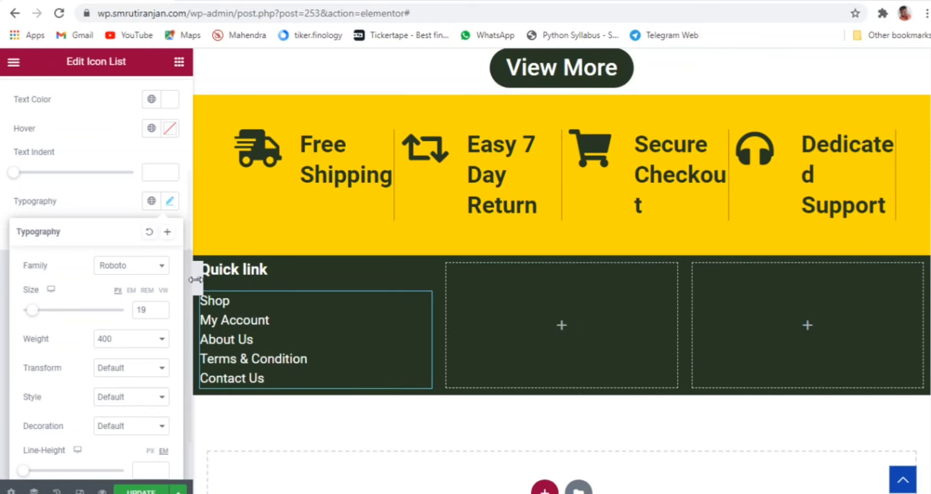
left_click(198, 279)
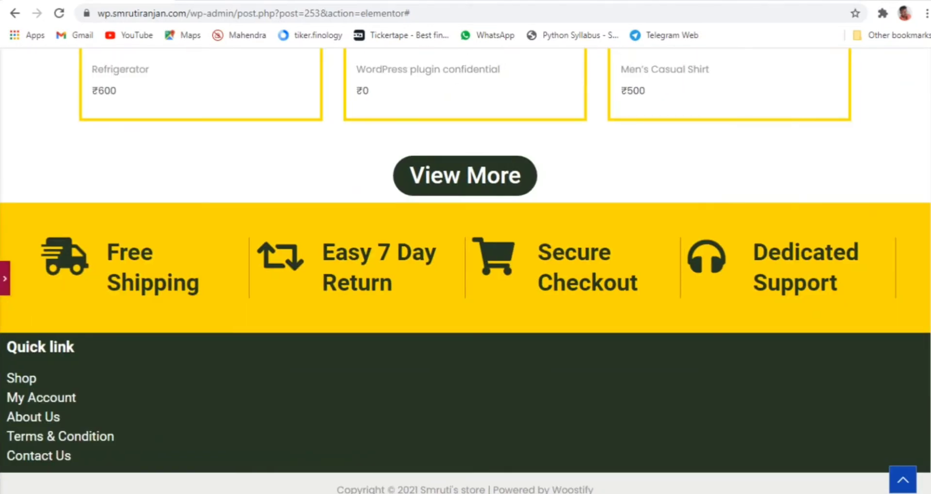
left_click(5, 278)
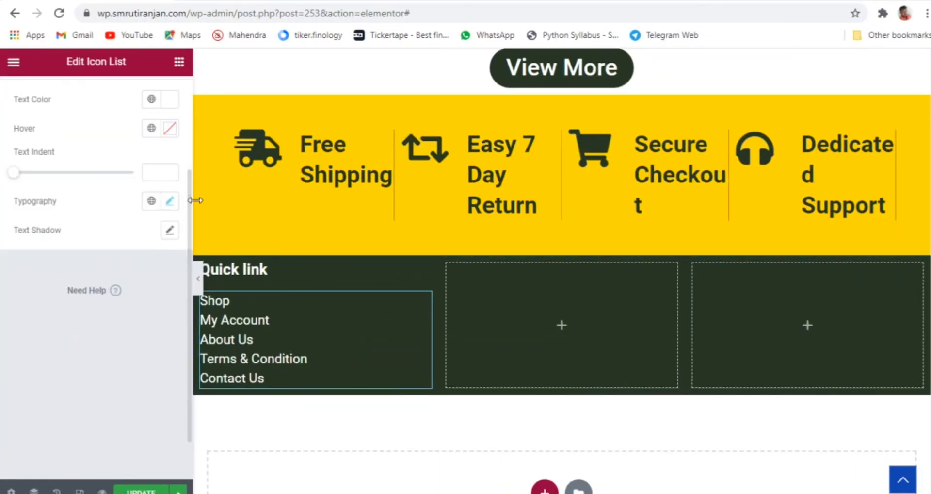
- Step the list text size down to 15 px and preview the result
left_click(170, 201)
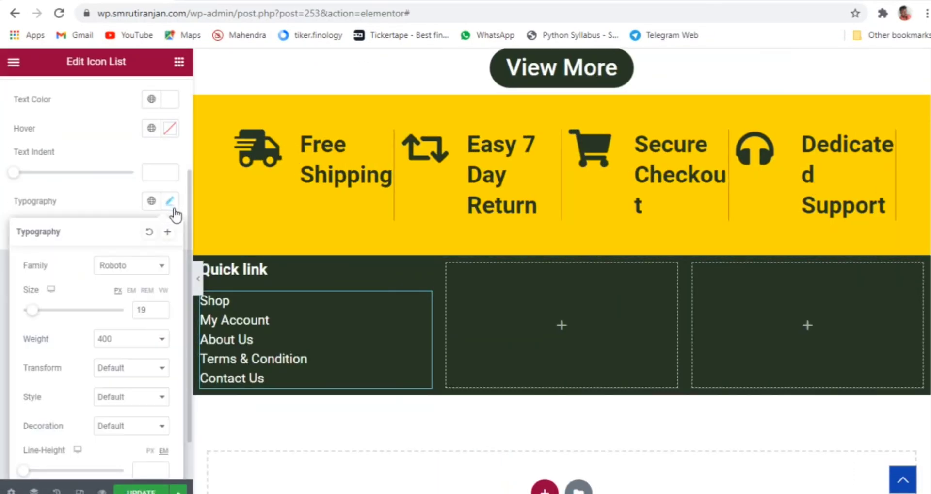
left_click(160, 314)
left_click(160, 314)
left_click(161, 315)
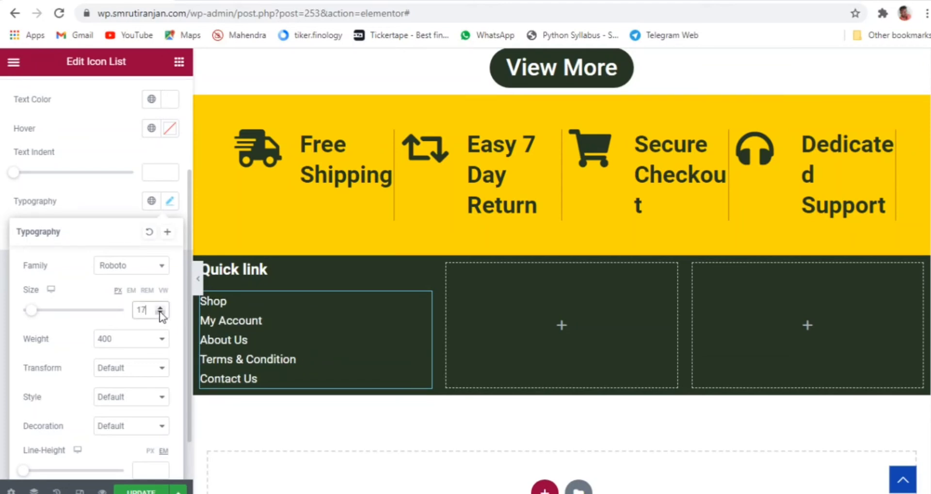
left_click(160, 315)
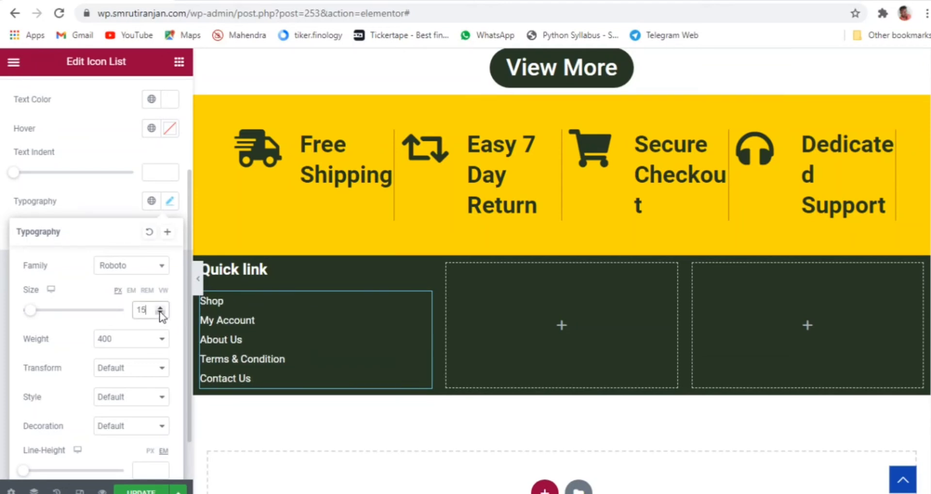
left_click(199, 279)
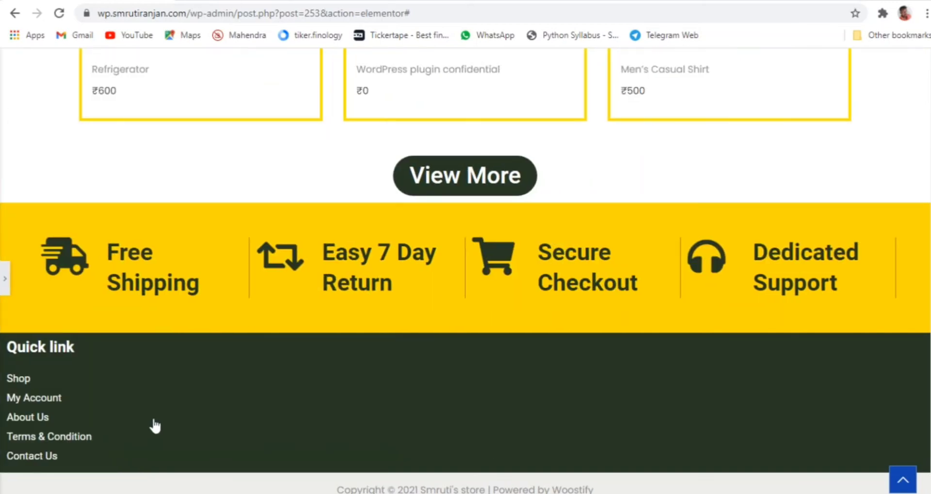
left_click(5, 279)
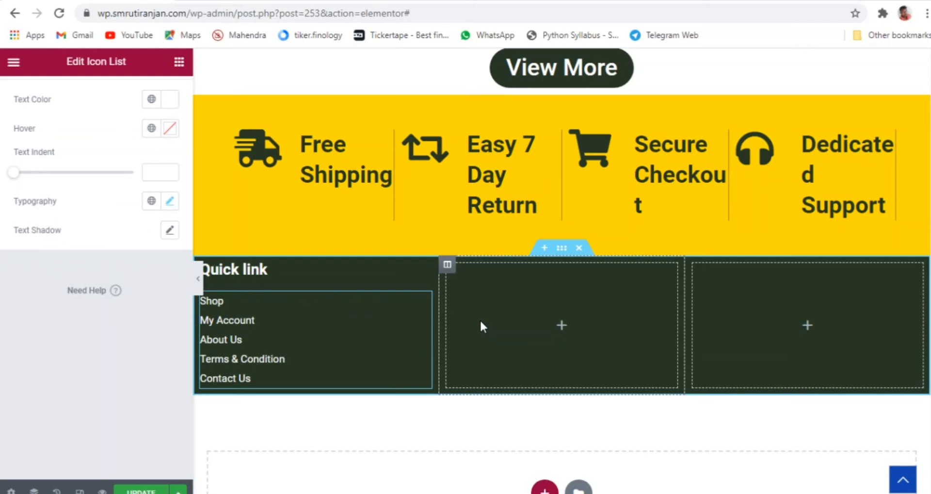
- Copy the Quick link heading into the middle column and retitle it 'About Us'
right_click(424, 276)
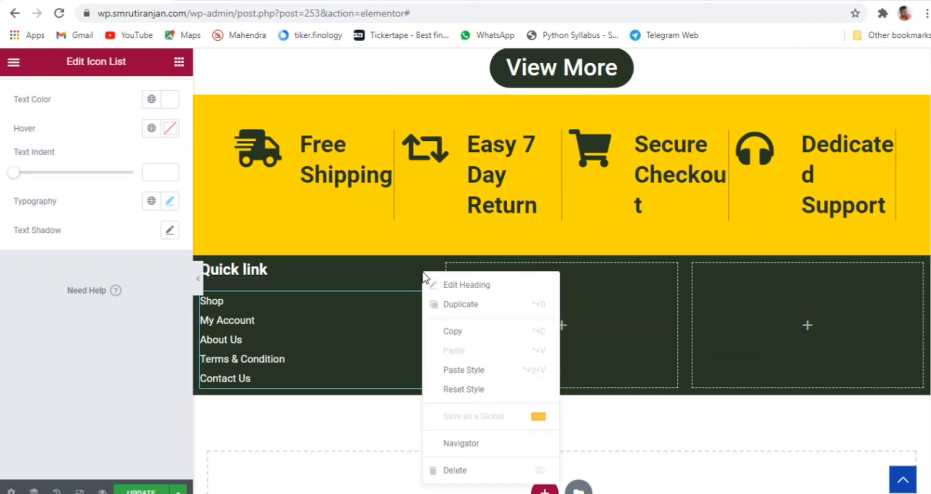
left_click(468, 334)
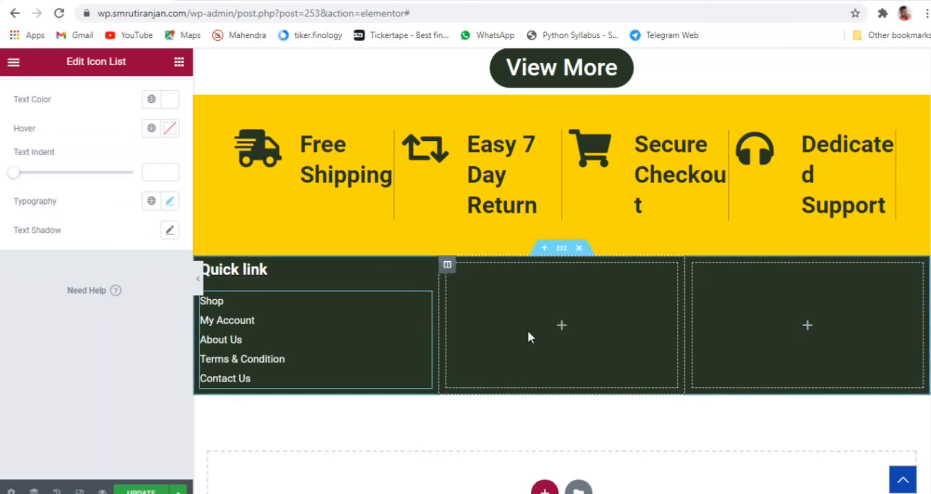
right_click(577, 325)
left_click(616, 399)
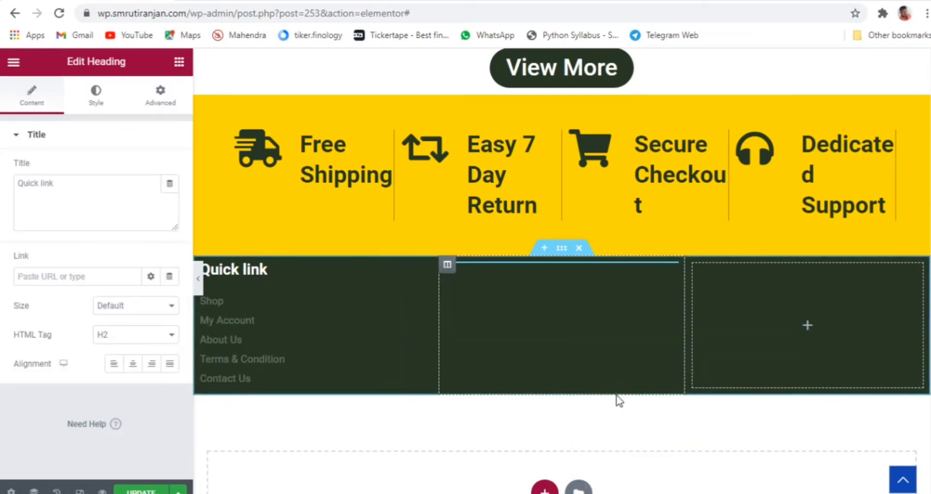
left_click_drag(63, 183, 3, 182)
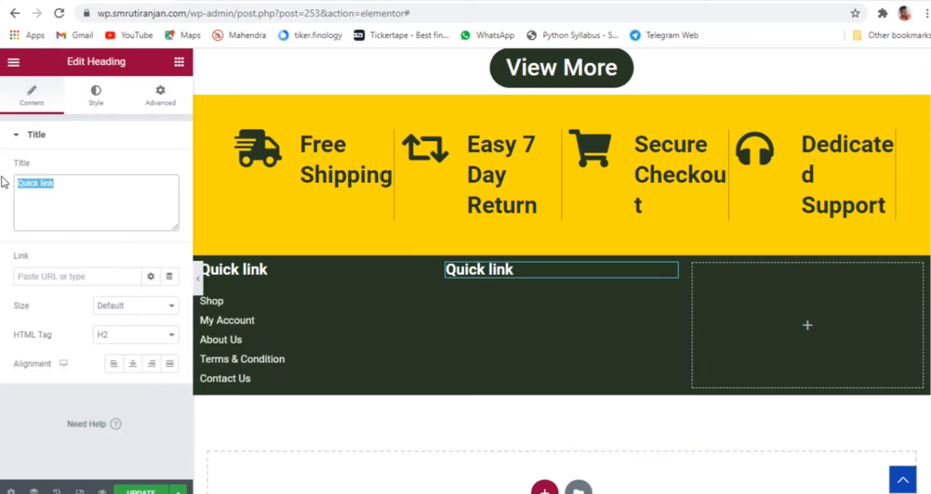
type("About Us")
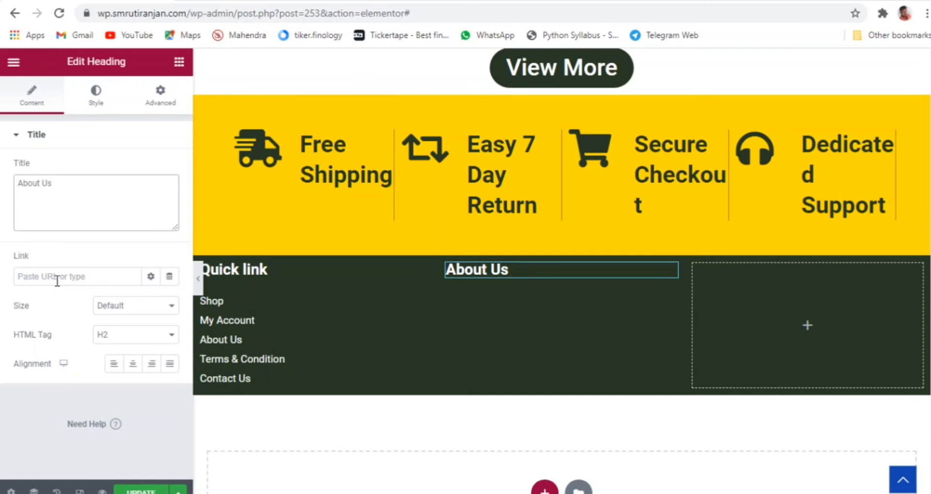
left_click(181, 71)
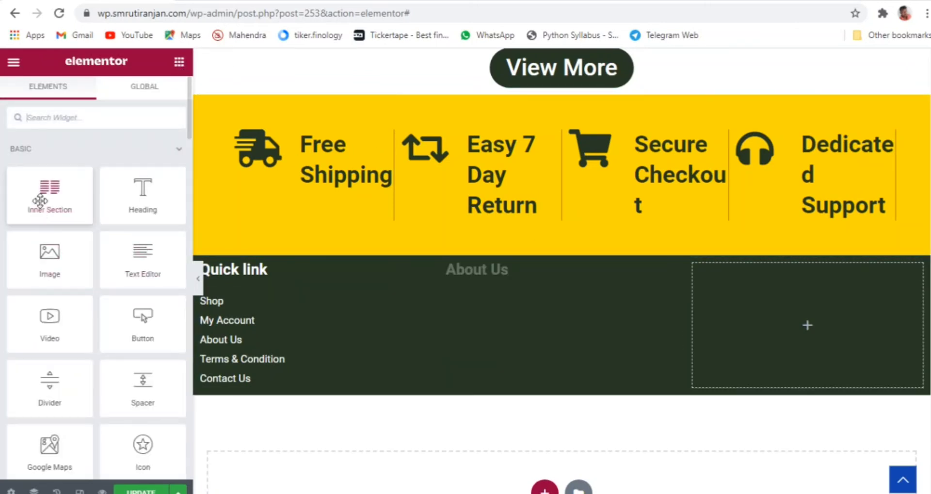
- Add a Text Editor paragraph under About Us and make its text white
left_click_drag(137, 270, 483, 273)
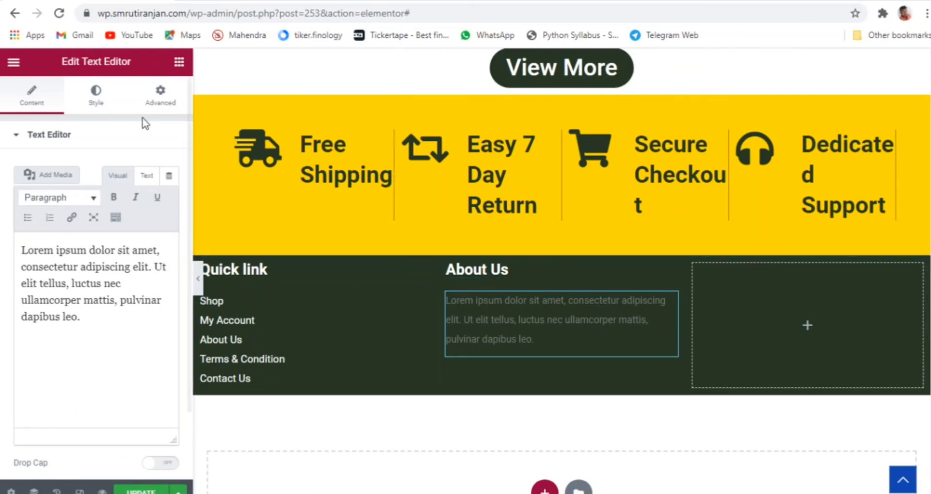
left_click(100, 97)
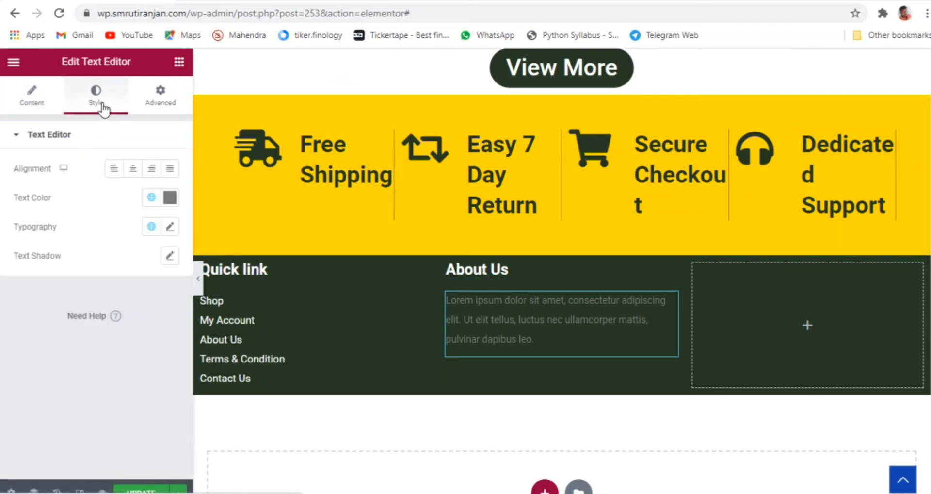
left_click(170, 197)
left_click_drag(112, 314, 95, 248)
left_click(18, 345)
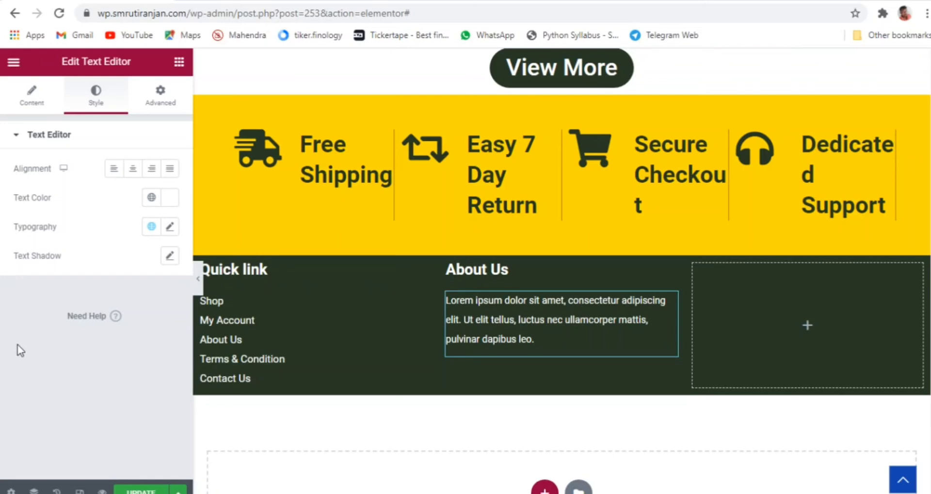
left_click(199, 286)
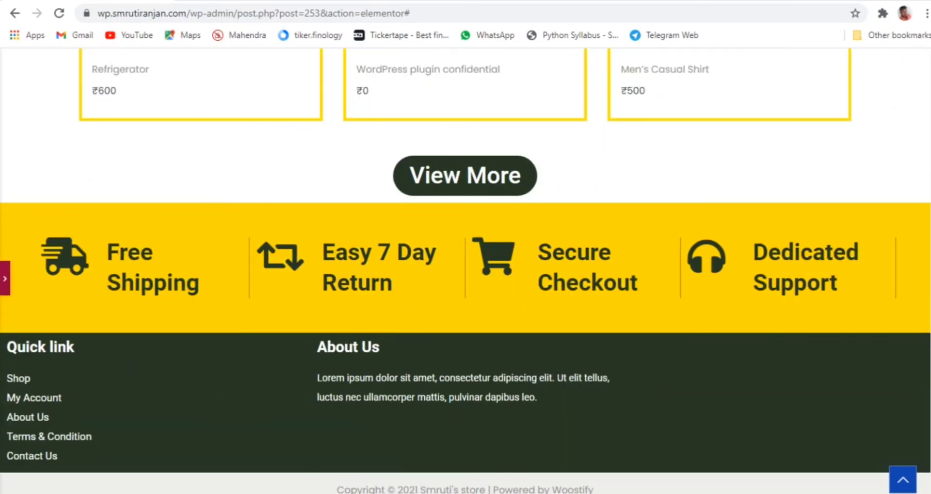
left_click(5, 278)
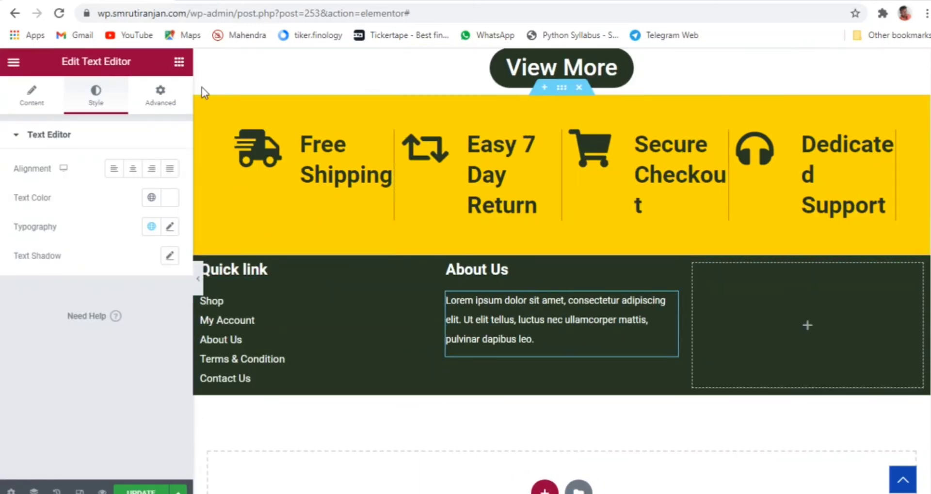
- Add a left-aligned Social Icons widget below the About Us paragraph
left_click(179, 62)
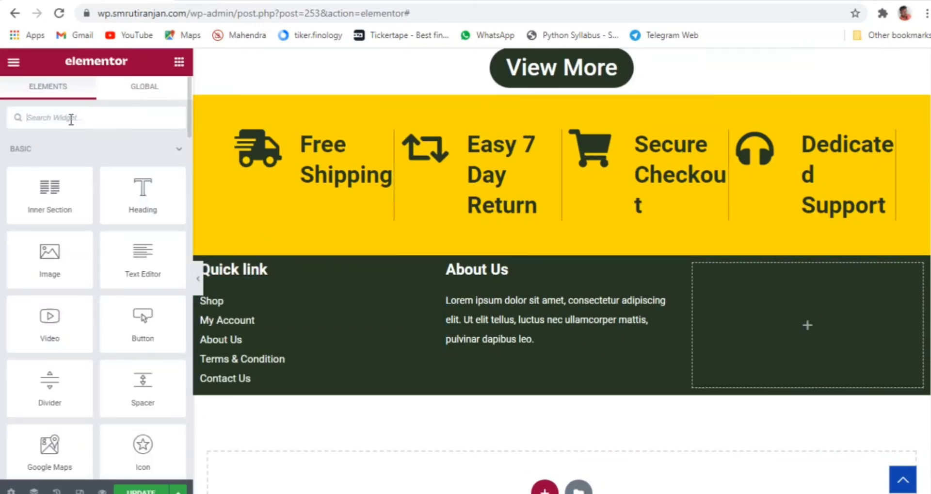
type("Soci")
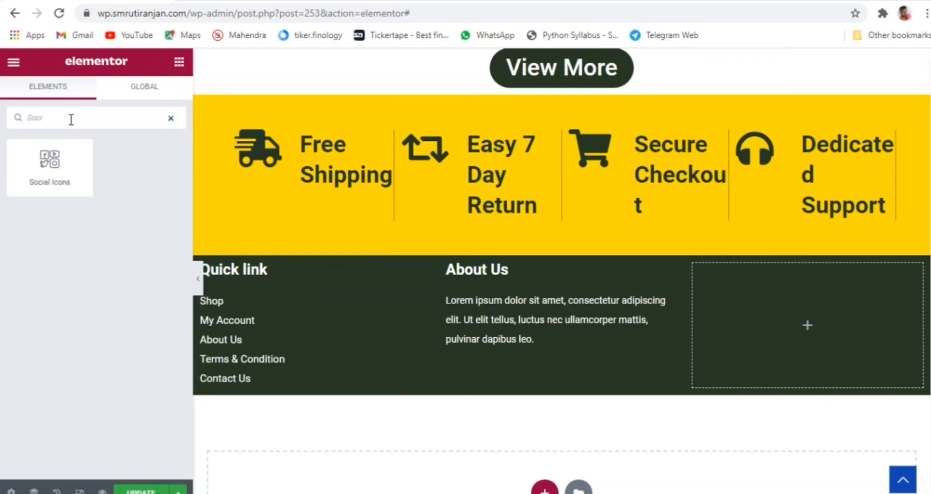
left_click_drag(49, 163, 522, 359)
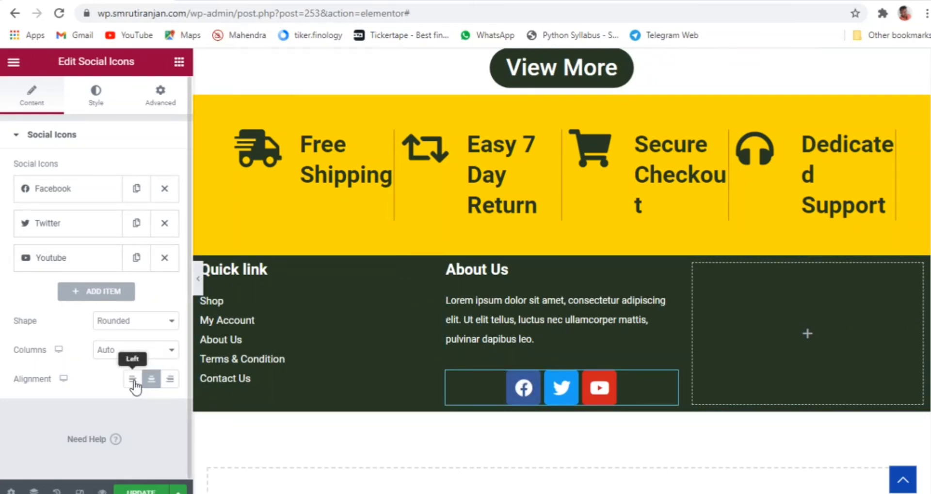
left_click(134, 383)
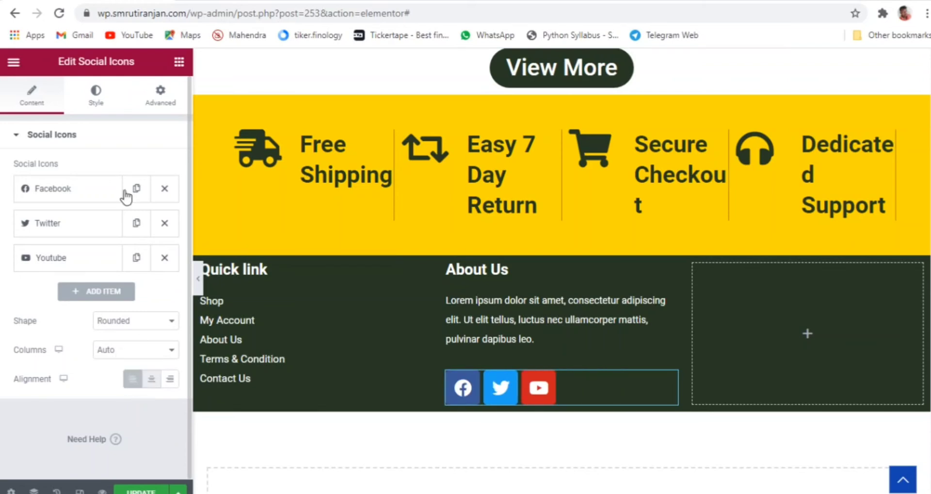
- Give the social icons a custom primary colour of the dark green global colour (#273925)
left_click(92, 98)
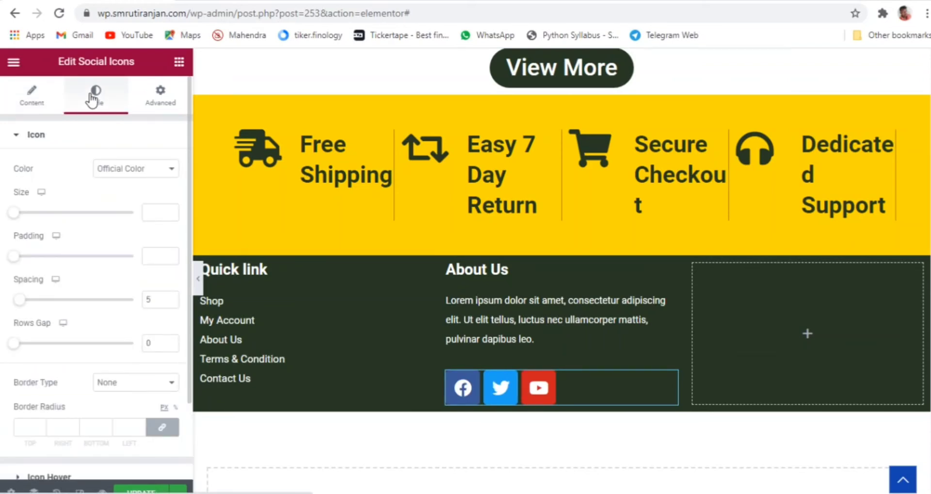
left_click(160, 171)
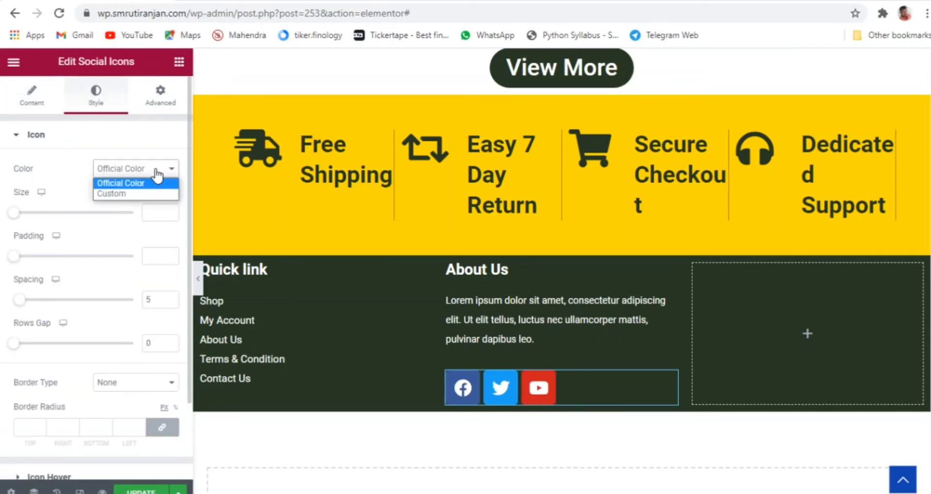
left_click(115, 193)
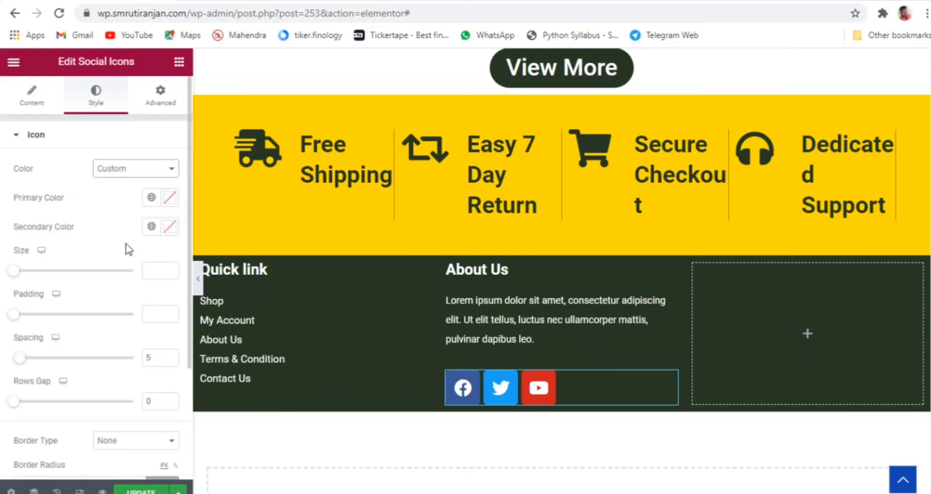
left_click(170, 198)
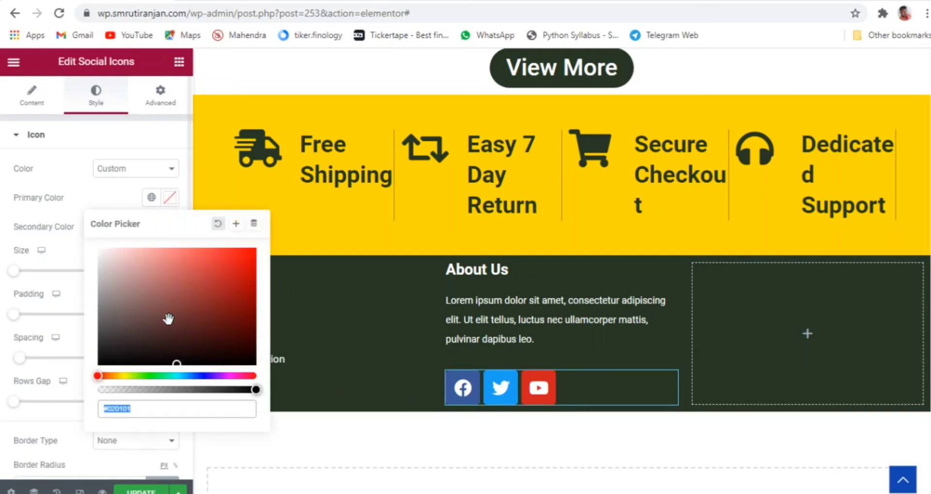
left_click(152, 198)
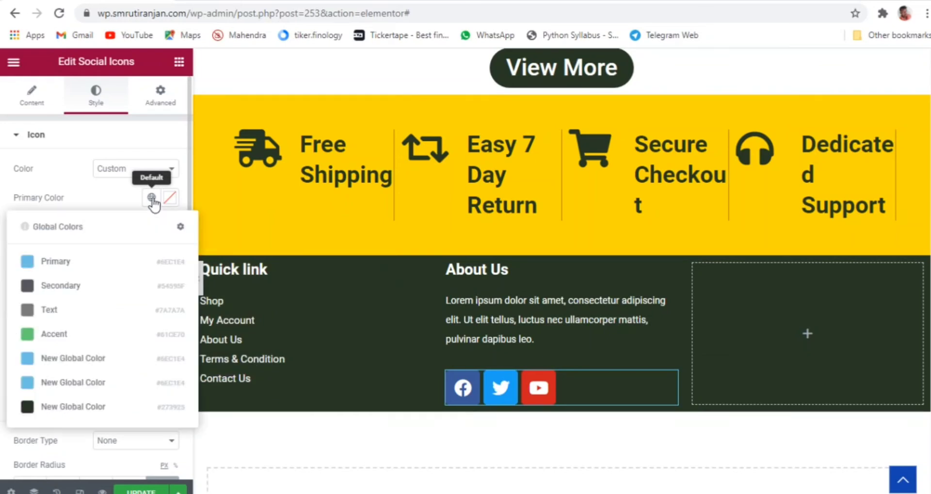
left_click(56, 406)
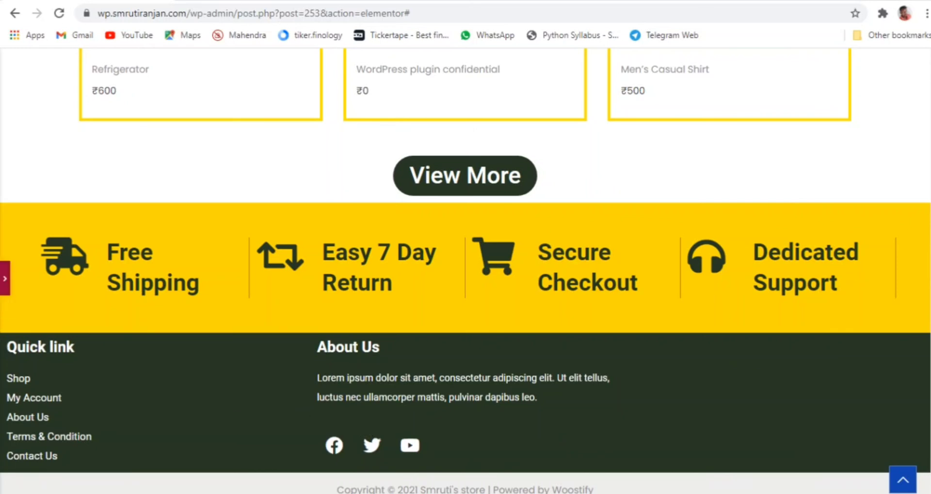
left_click(5, 277)
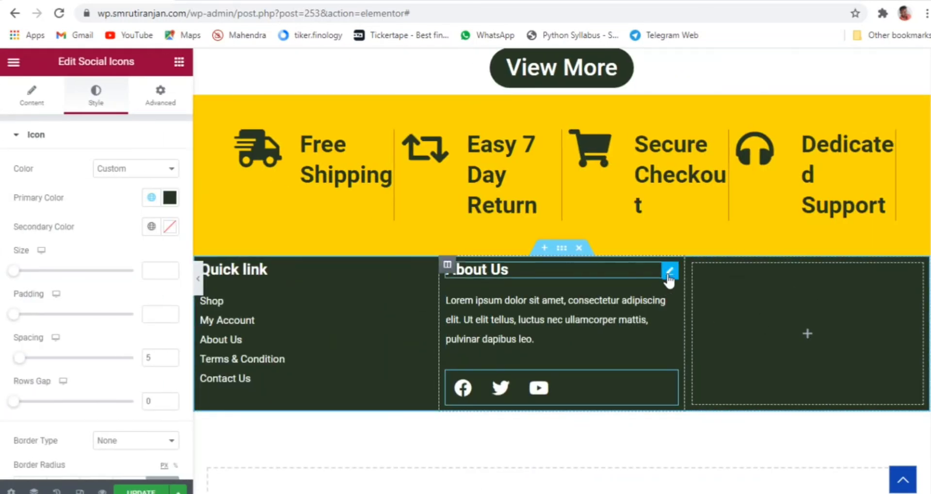
- Paste a copy of the About Us heading into the third column and retitle it 'Office Address'
right_click(664, 278)
left_click(679, 331)
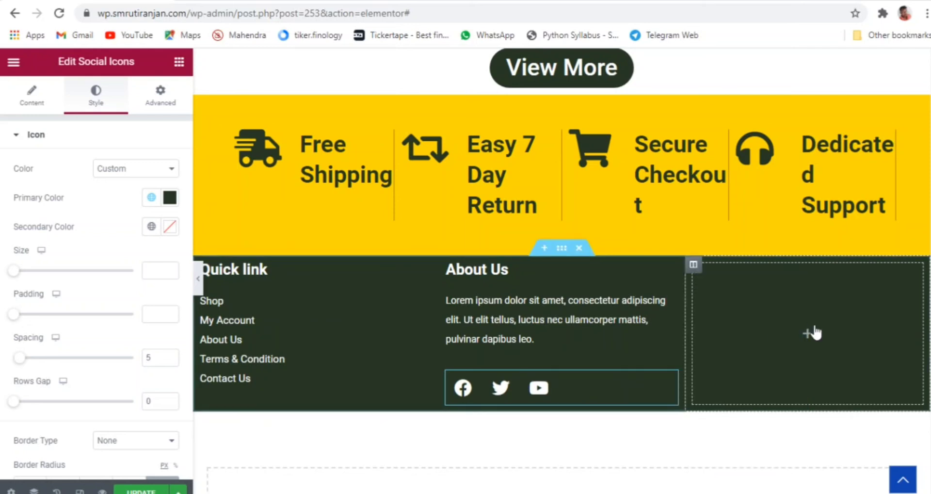
right_click(838, 317)
left_click(849, 399)
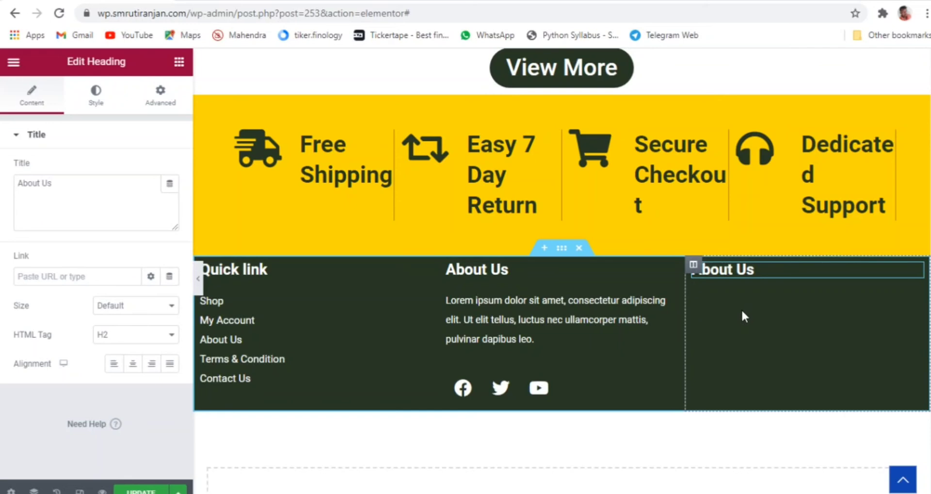
left_click_drag(72, 184, 14, 191)
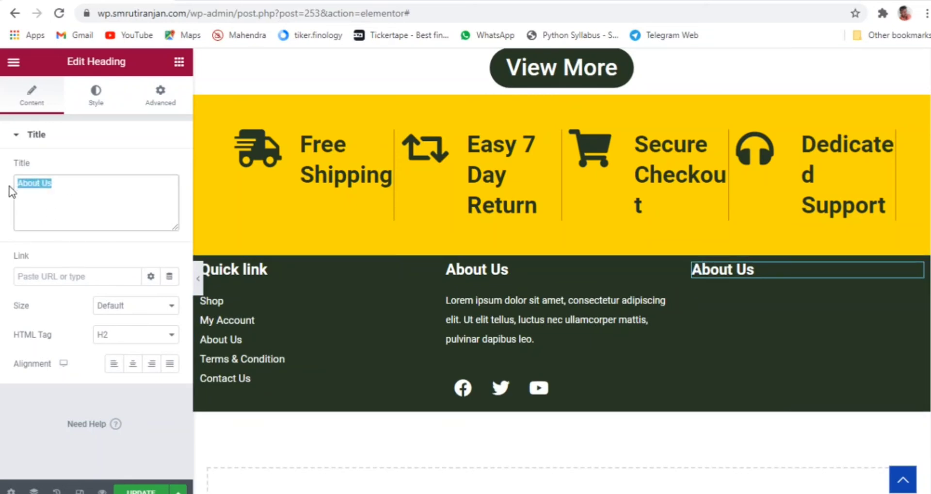
type("A")
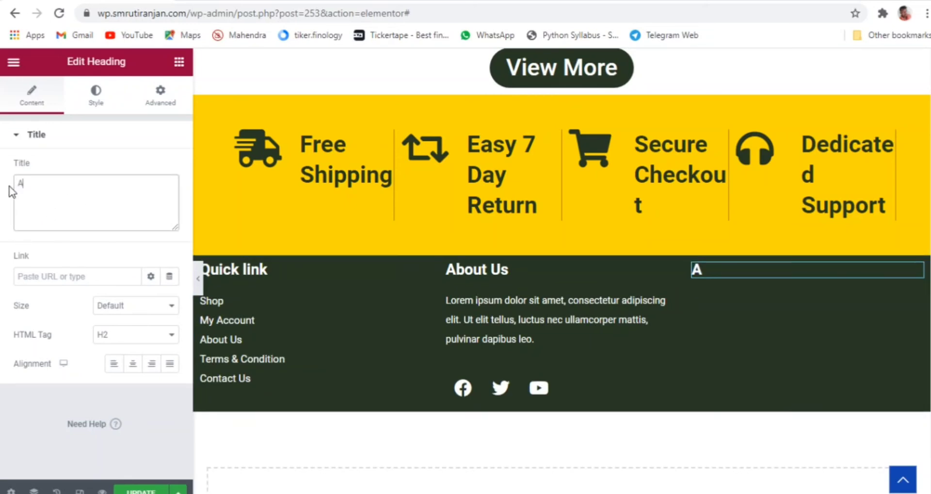
type("dress")
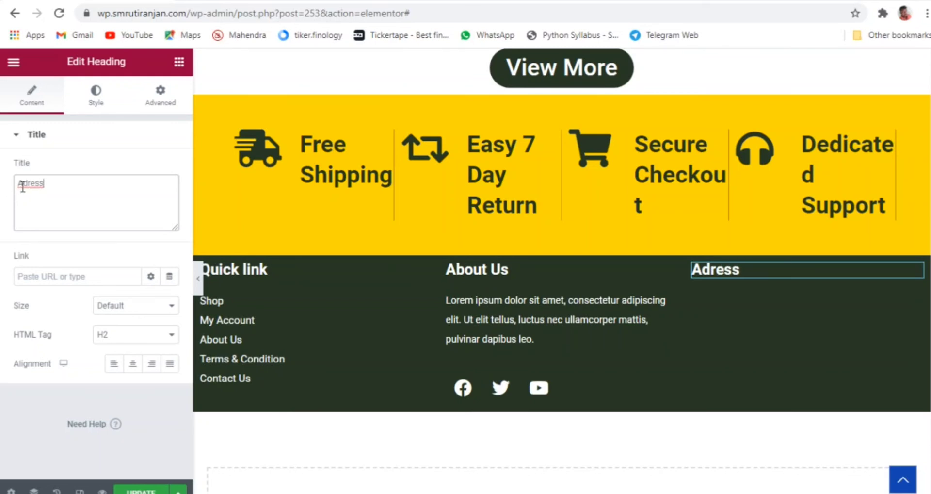
right_click(23, 186)
left_click(26, 193)
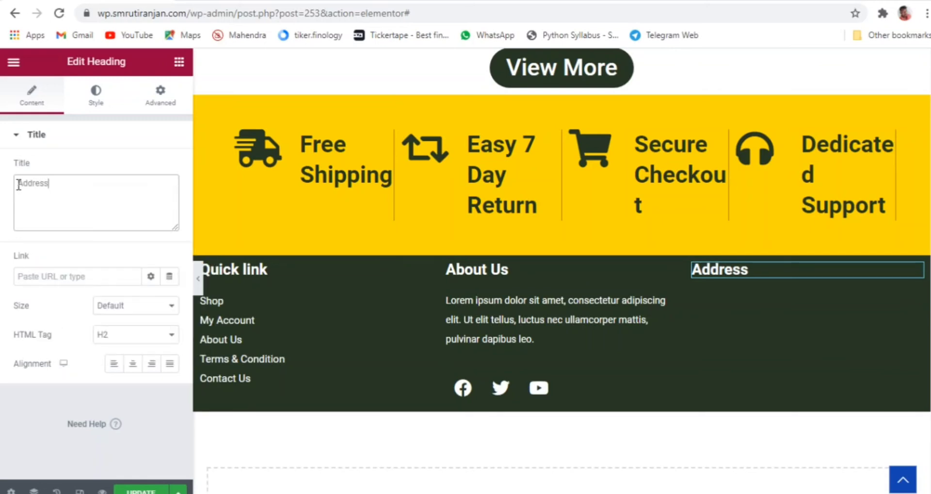
left_click(18, 185)
type("Offi")
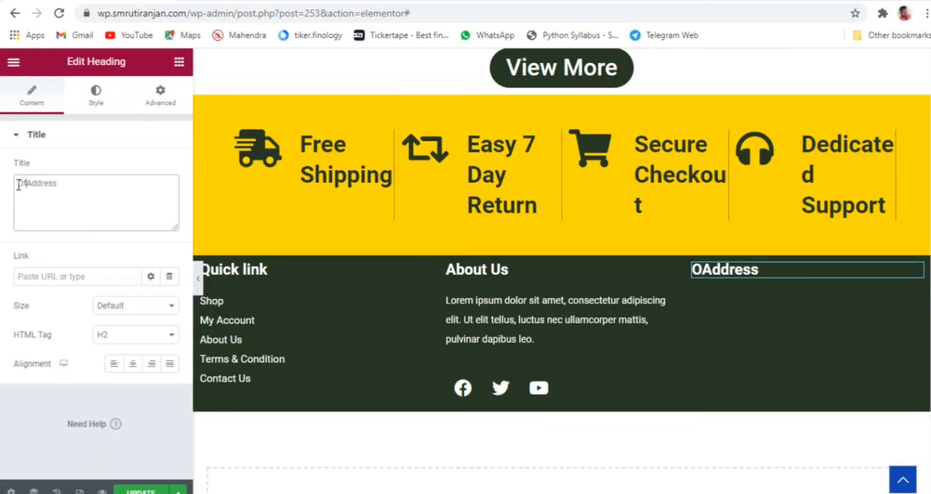
type("ce")
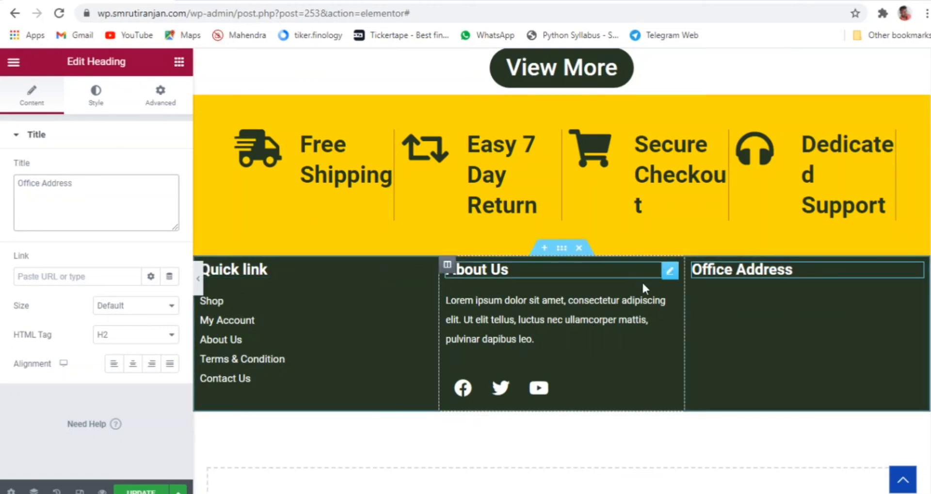
right_click(669, 307)
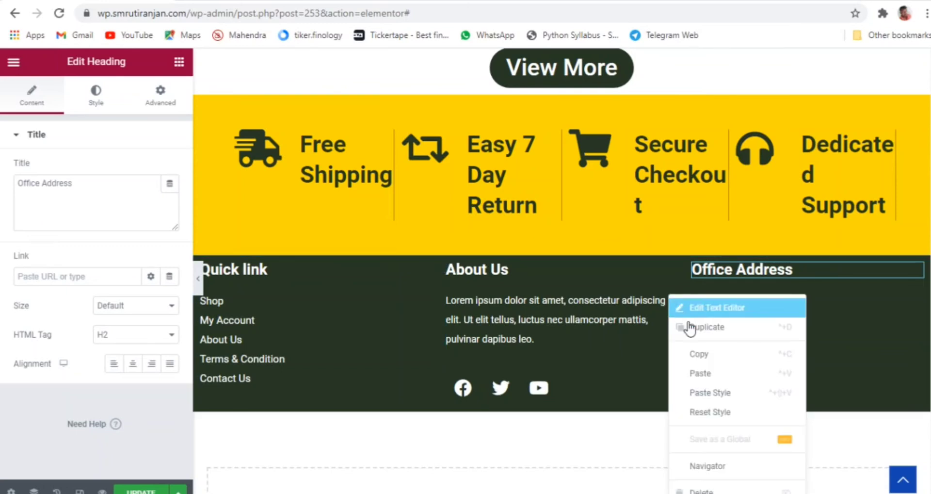
left_click(713, 374)
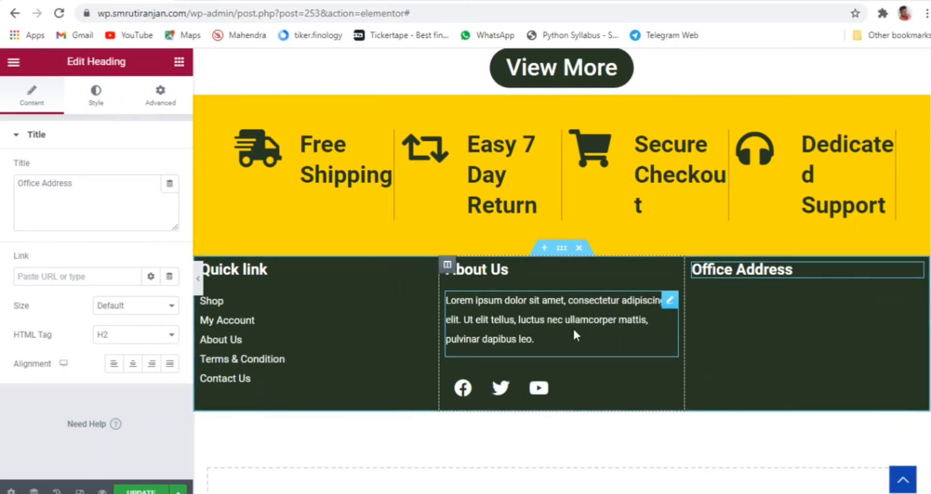
right_click(782, 329)
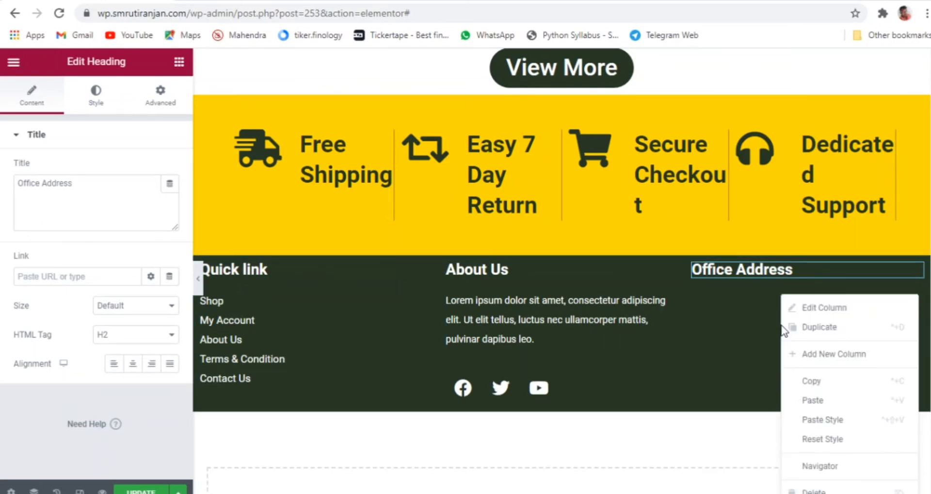
left_click(830, 401)
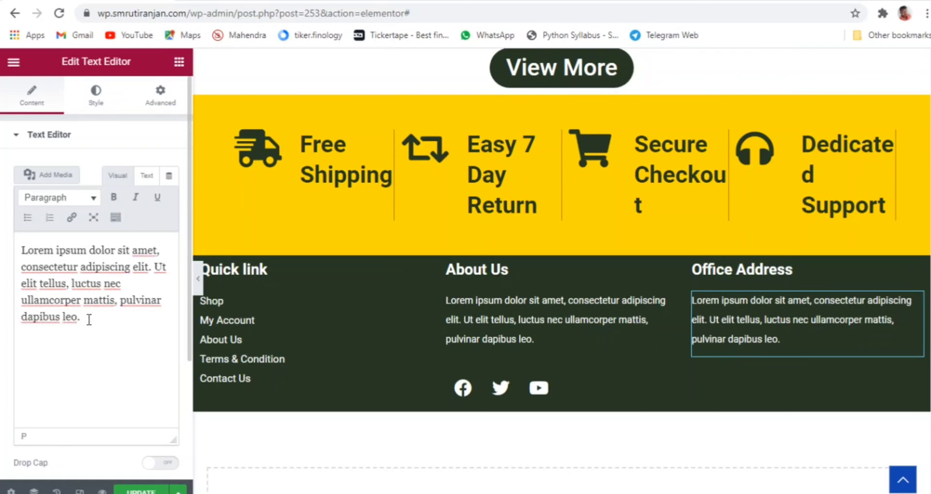
key("Return")
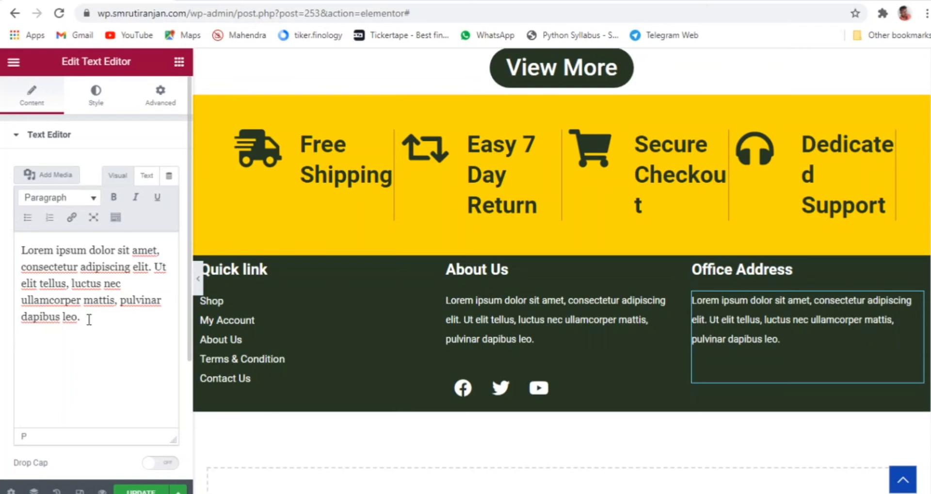
type("Mob-8745")
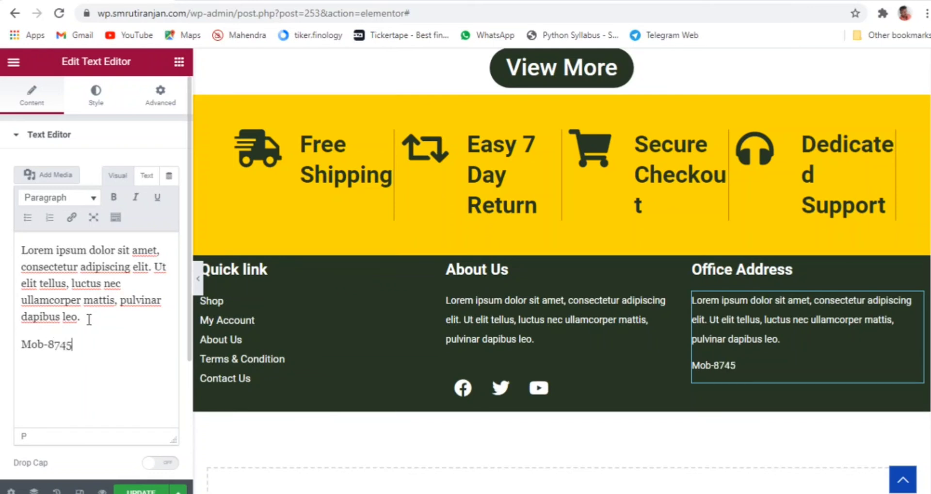
type("78889")
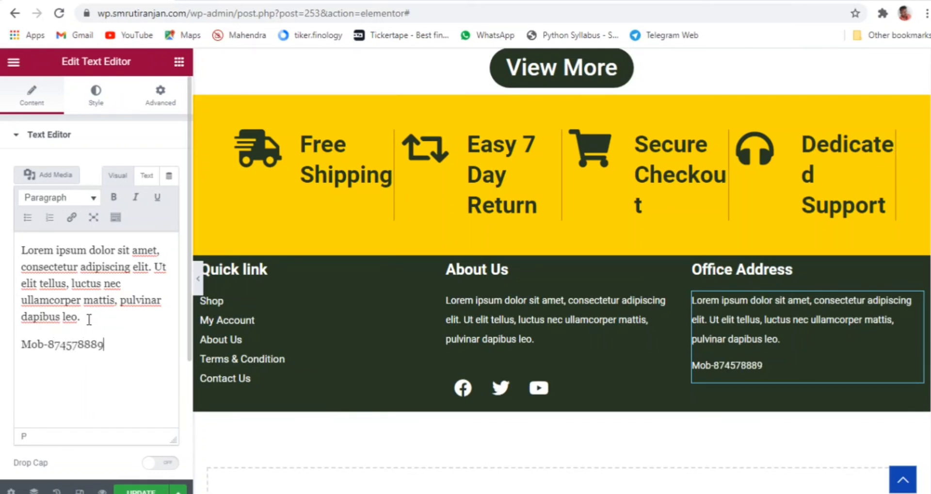
left_click(202, 283)
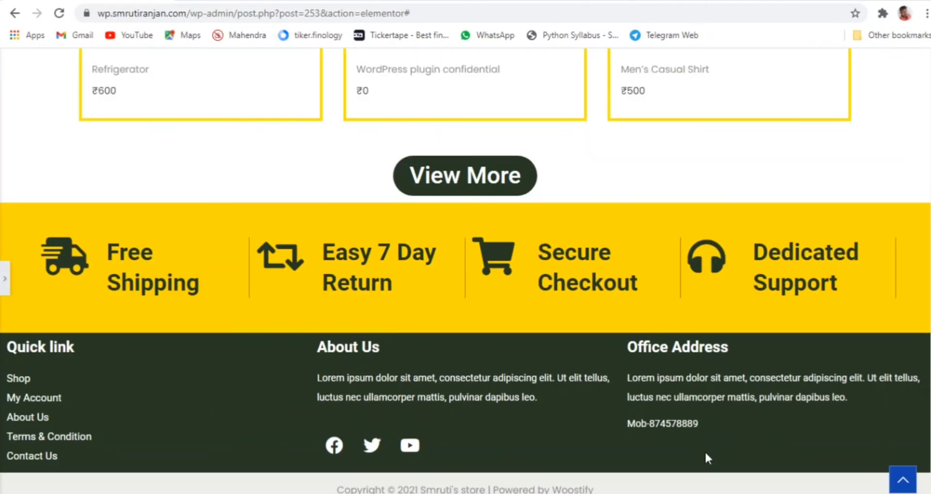
left_click(5, 279)
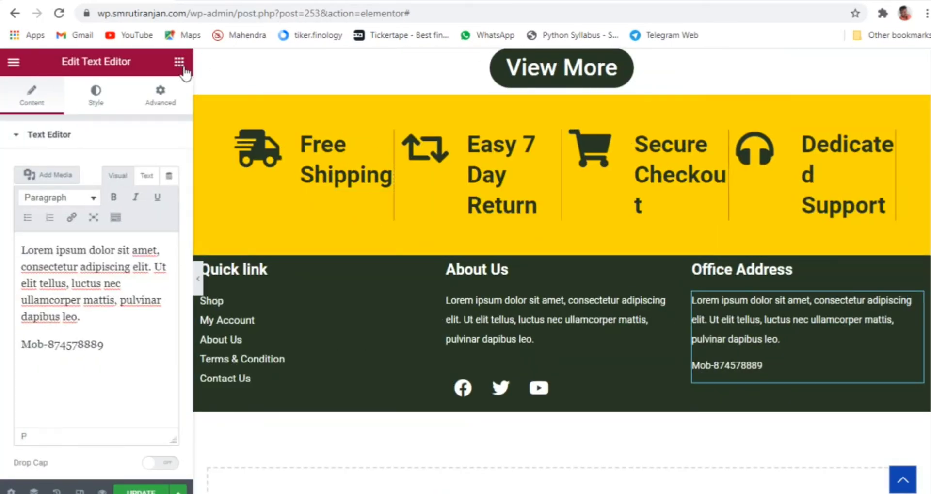
- Add an Image widget showing pngegg.png card logos below the mobile number
left_click(179, 62)
left_click_drag(319, 296, 798, 381)
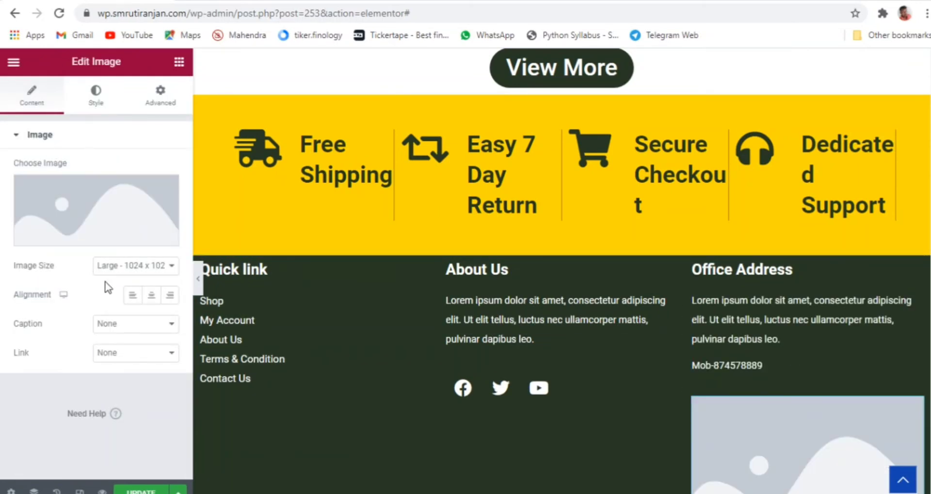
left_click(103, 203)
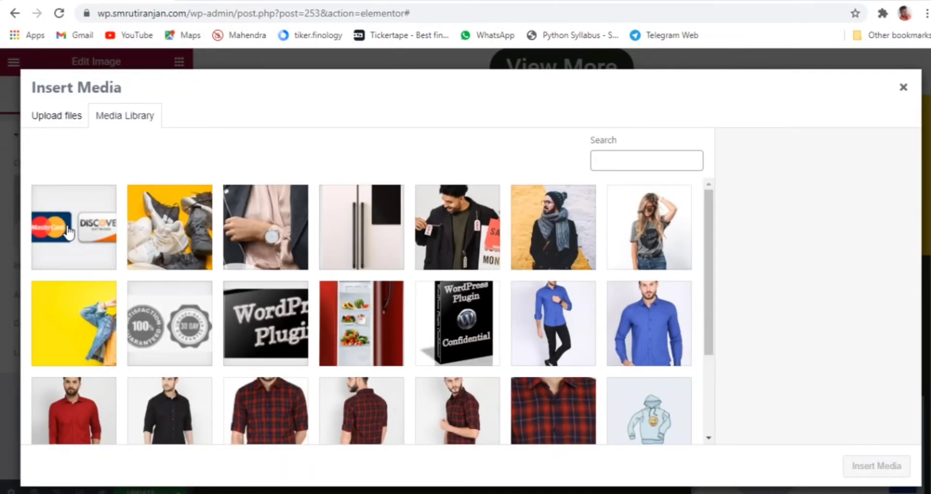
left_click(68, 233)
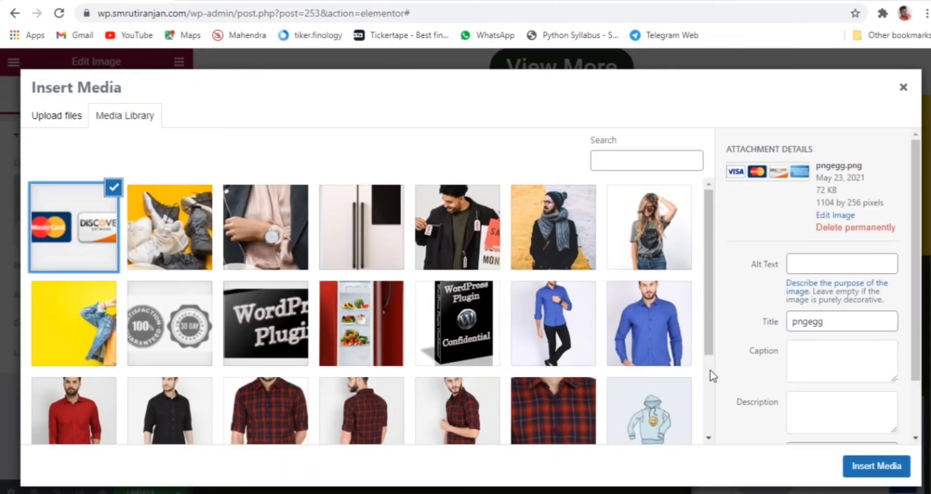
left_click(861, 465)
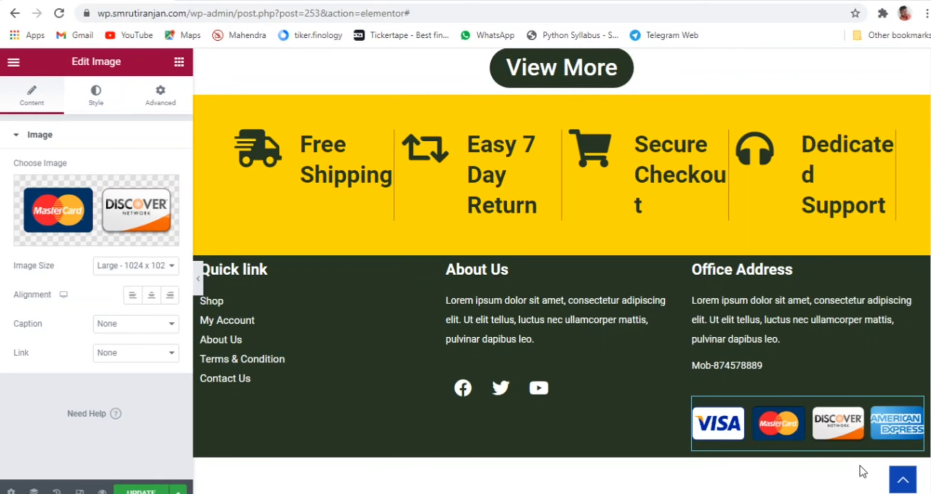
left_click(199, 287)
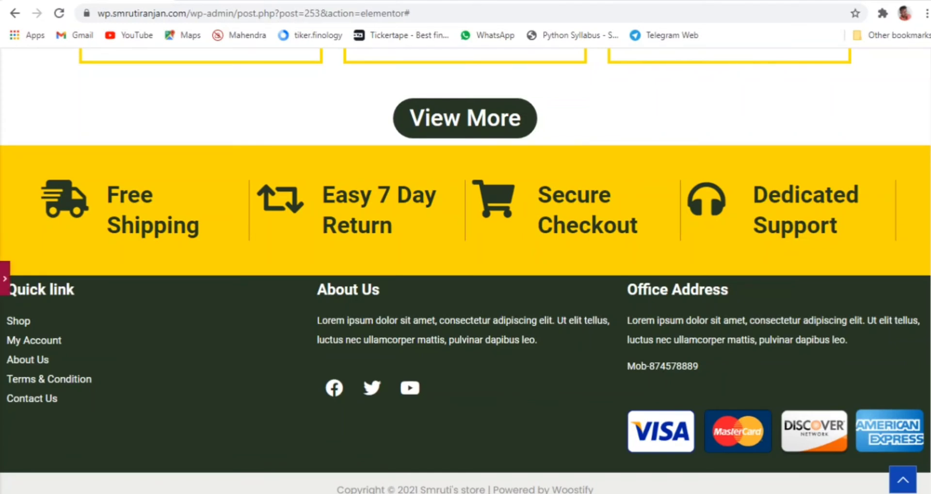
- Shrink the footer's payment-cards image to 66% width
scroll(4, 278, "down", 1)
left_click(5, 278)
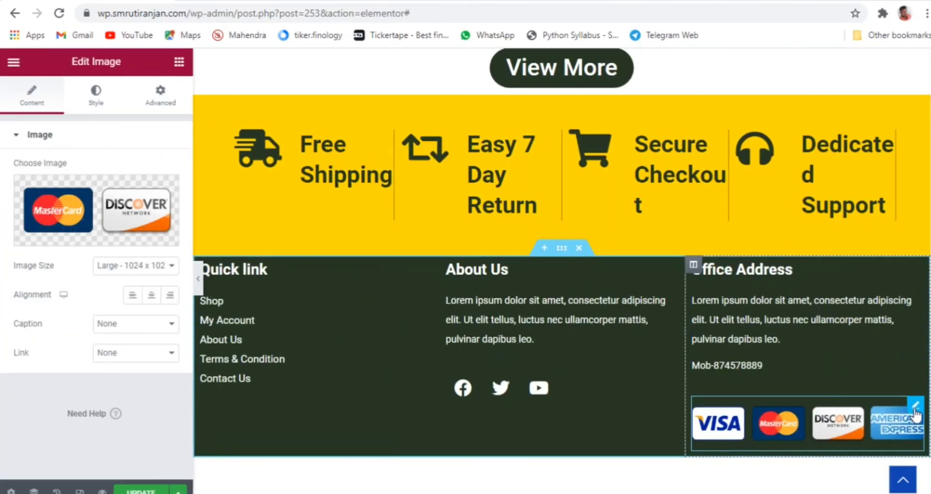
left_click(97, 97)
left_click(14, 227)
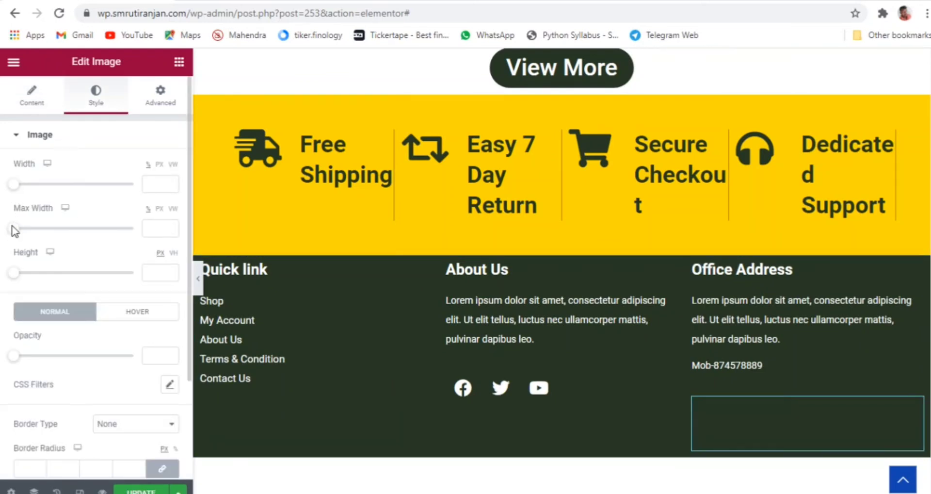
left_click_drag(17, 188, 93, 193)
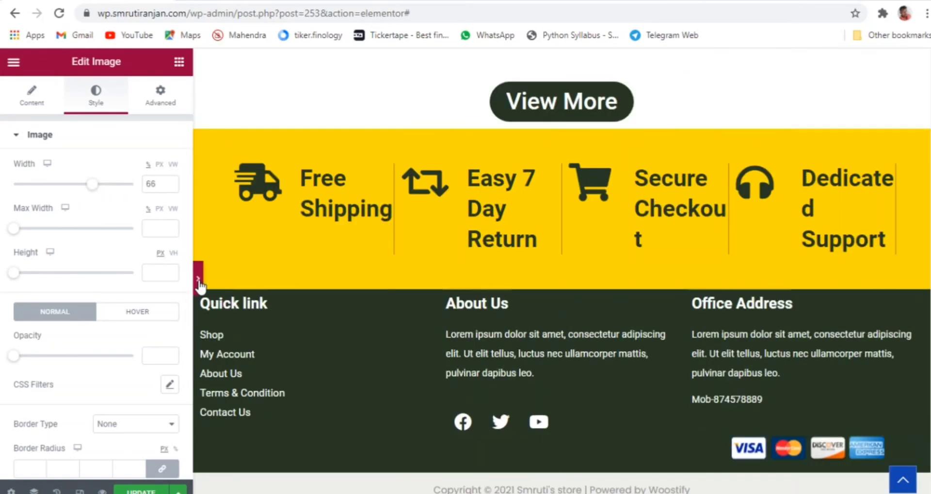
left_click(198, 278)
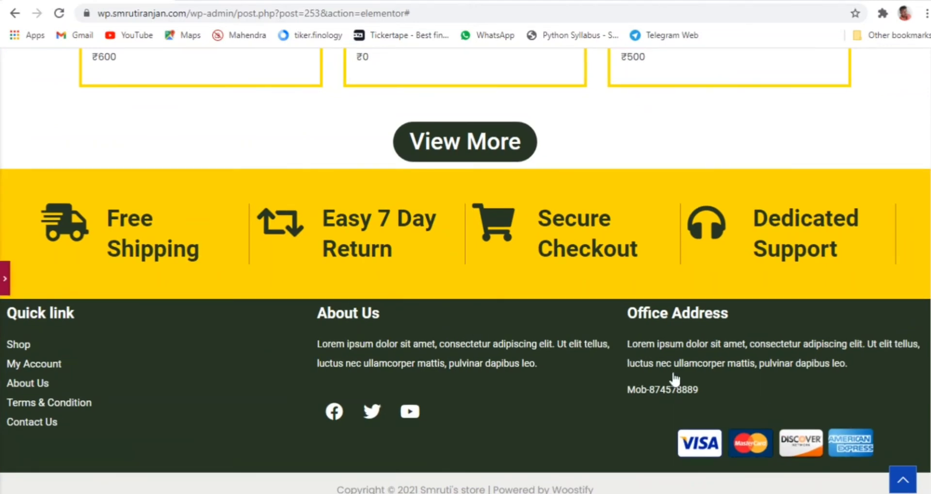
scroll(756, 437, "down", 2)
- Align the payment-cards image to the left and preview the footer
left_click(5, 278)
scroll(102, 403, "down", 3)
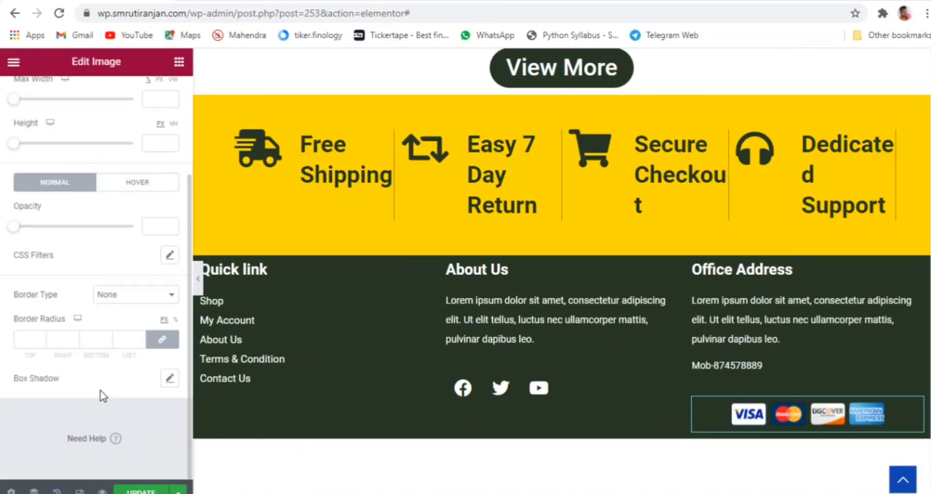
scroll(101, 395, "up", 3)
scroll(99, 371, "down", 1)
scroll(60, 189, "up", 1)
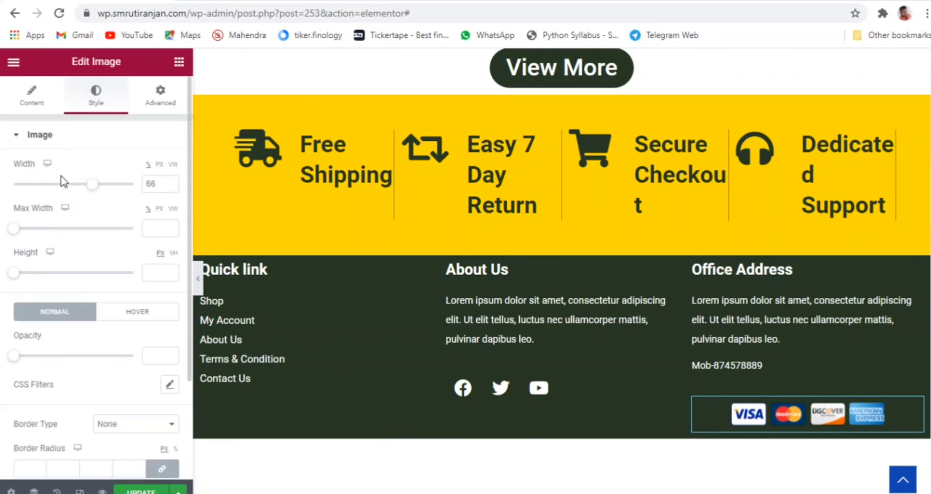
left_click(32, 97)
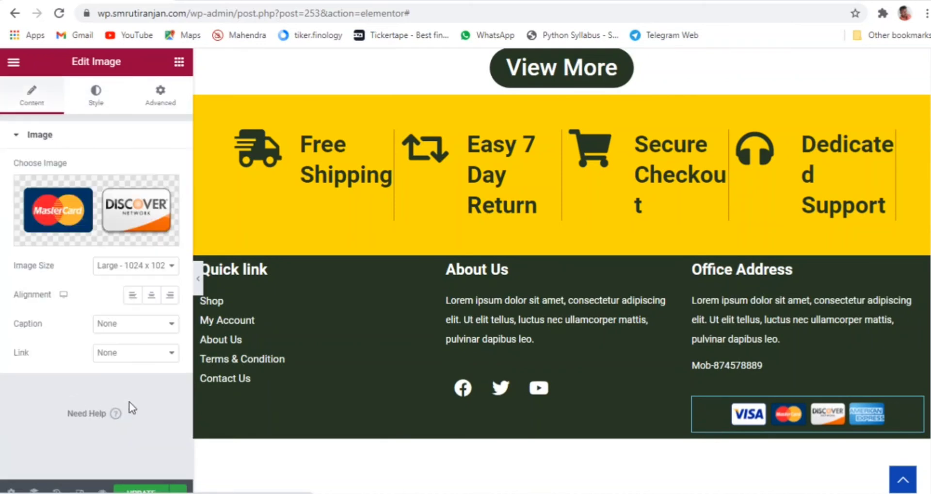
left_click(132, 295)
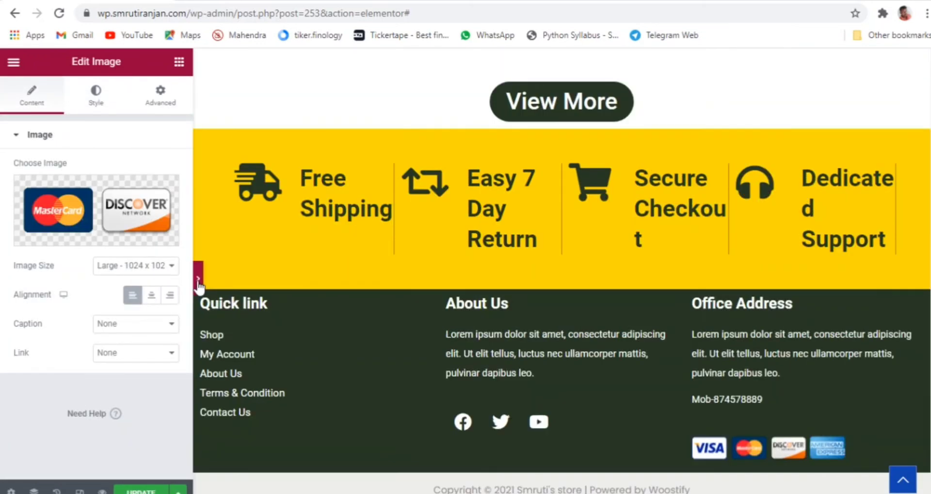
left_click(198, 278)
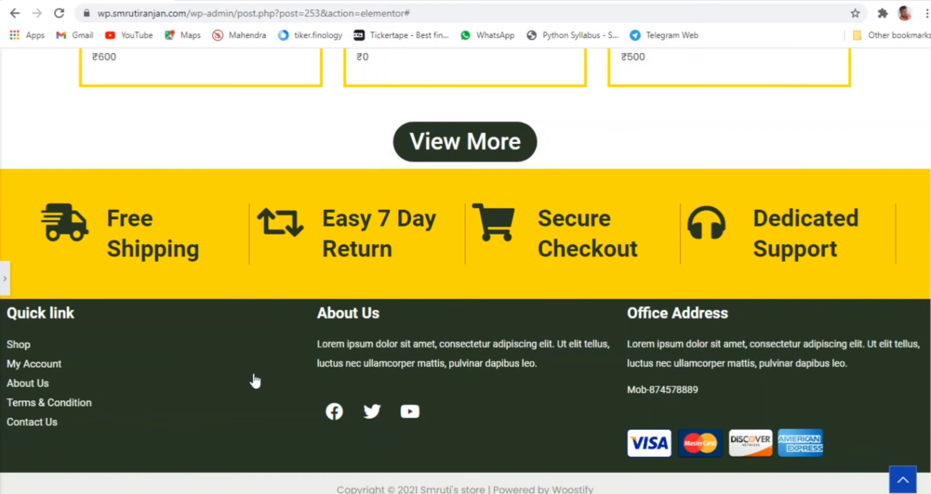
- Set the footer section's linked padding to 30 px on top, right, bottom and left
left_click(4, 278)
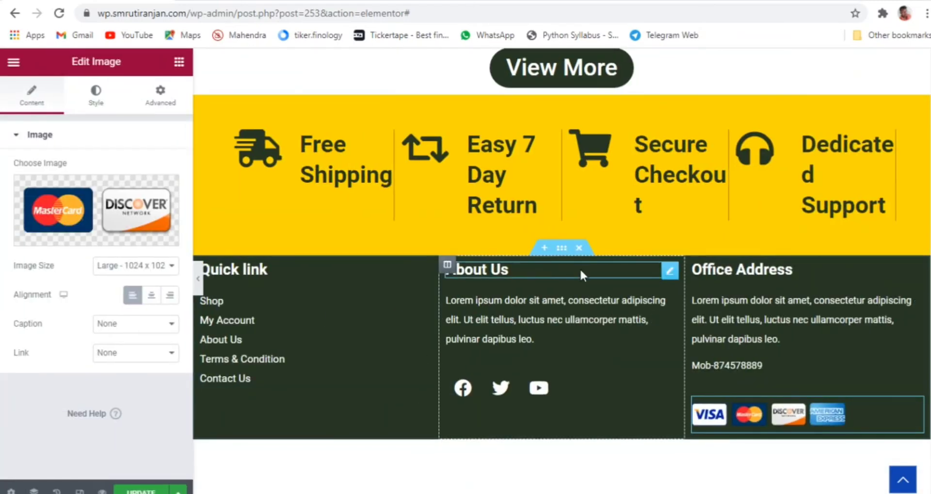
left_click(561, 248)
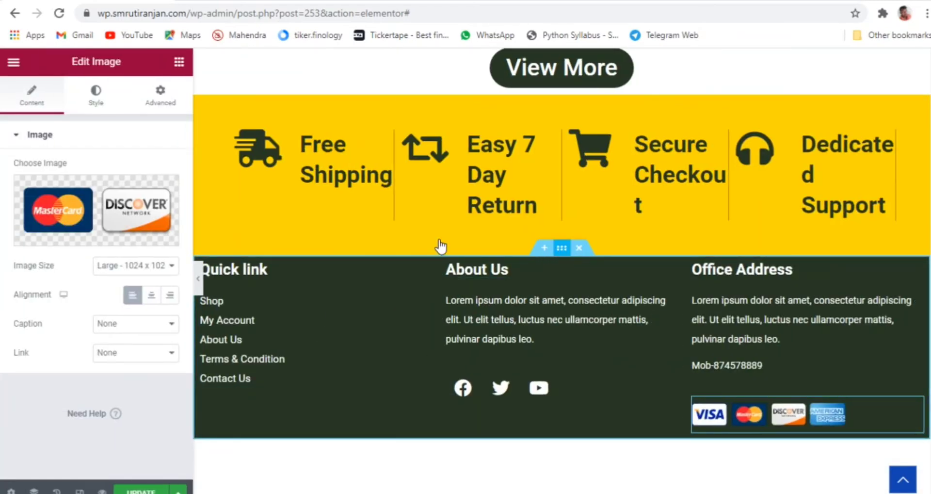
left_click(163, 97)
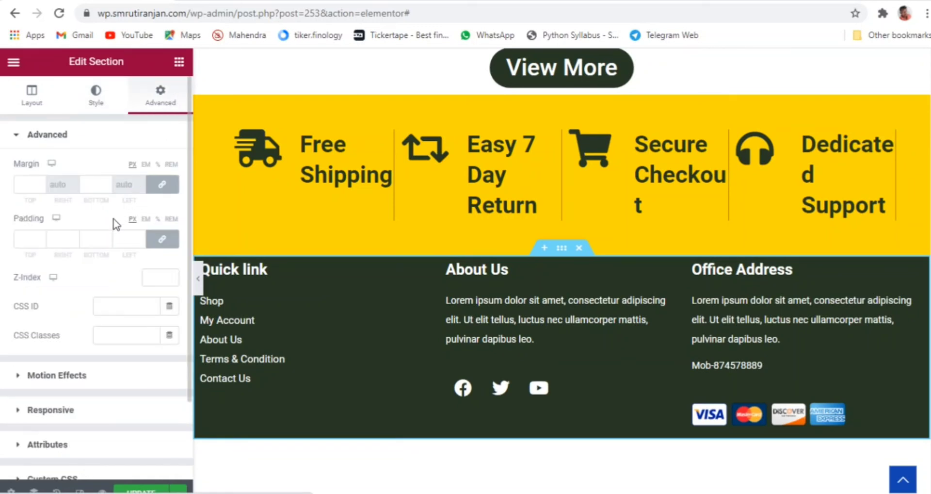
left_click(141, 240)
type("5")
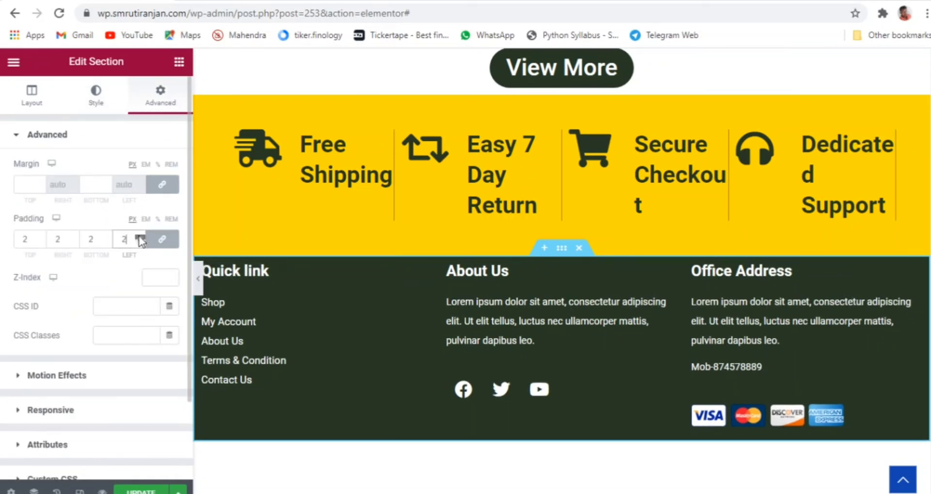
left_click(140, 237)
left_click(141, 237)
left_click(141, 237)
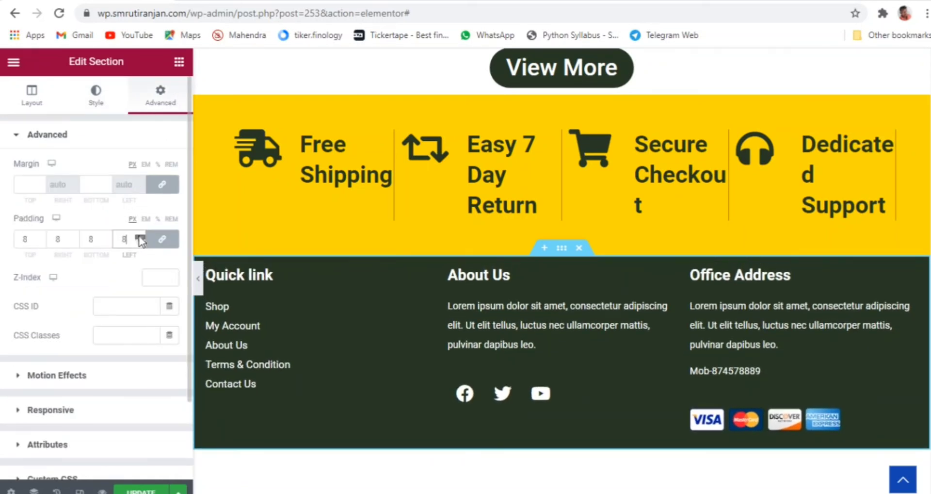
left_click(140, 237)
double_click(19, 239)
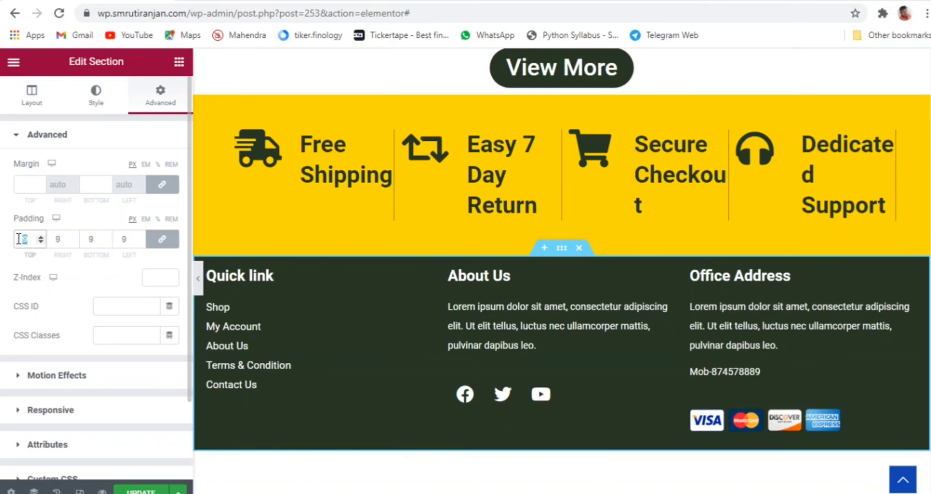
type("30")
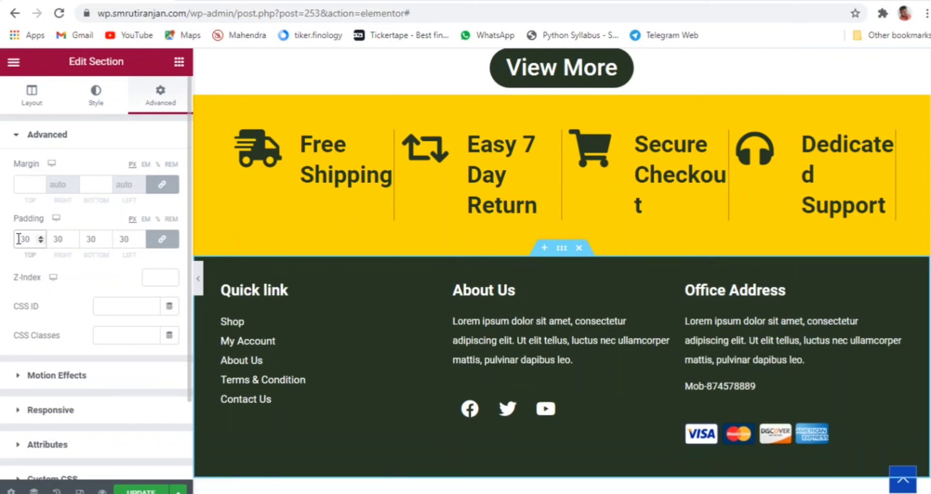
left_click(199, 279)
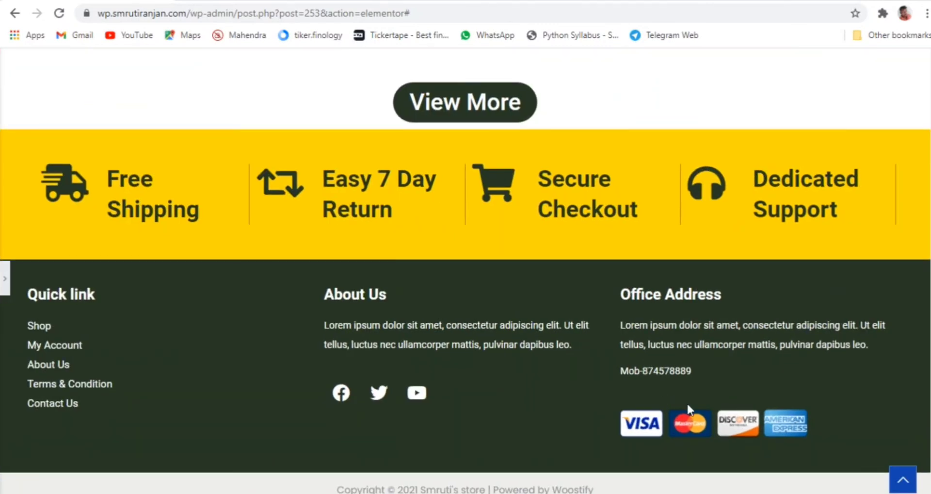
scroll(487, 408, "up", 5)
scroll(487, 407, "down", 5)
scroll(487, 408, "up", 15)
scroll(490, 407, "up", 15)
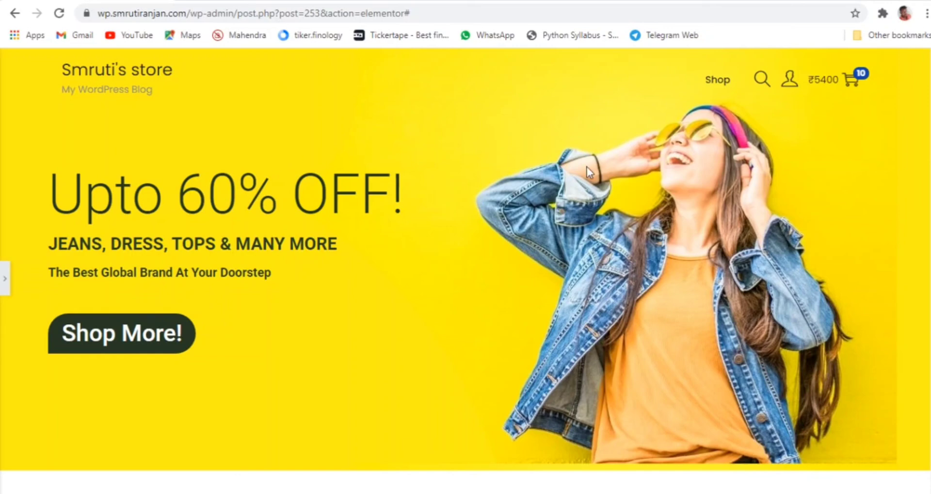
scroll(587, 168, "down", 20)
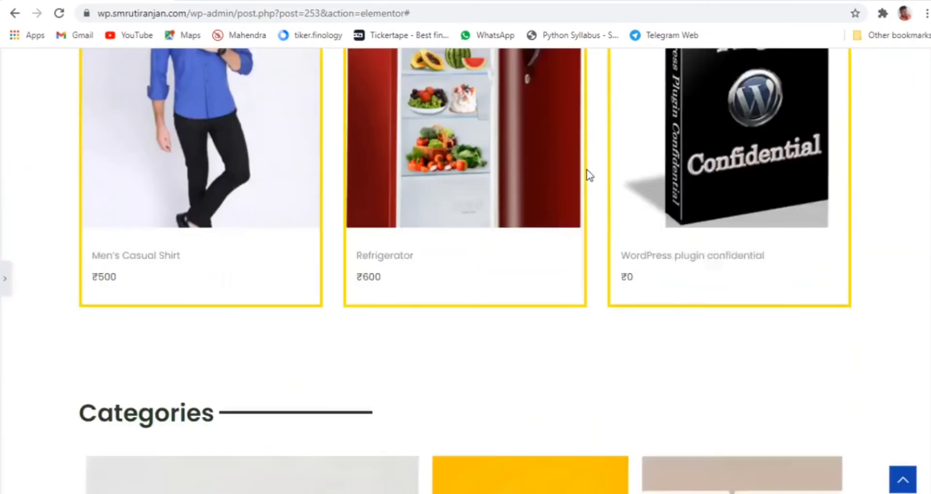
scroll(597, 199, "up", 15)
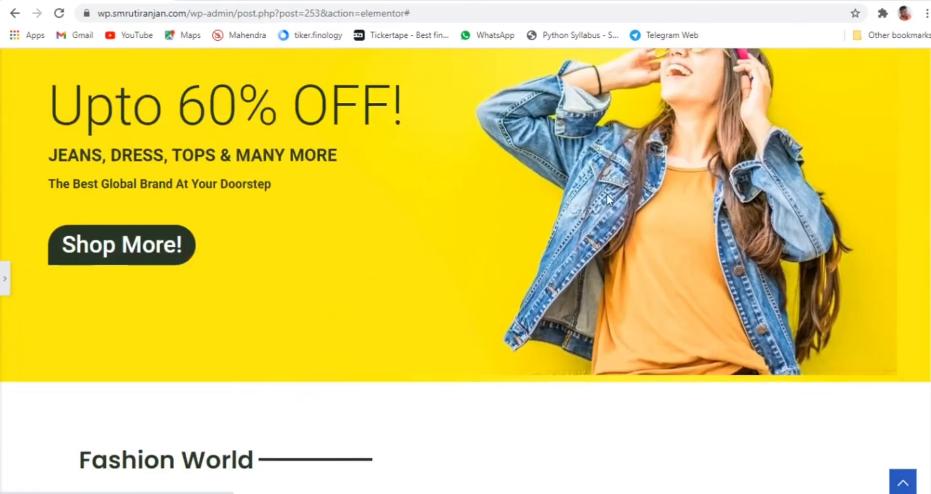
scroll(606, 196, "up", 2)
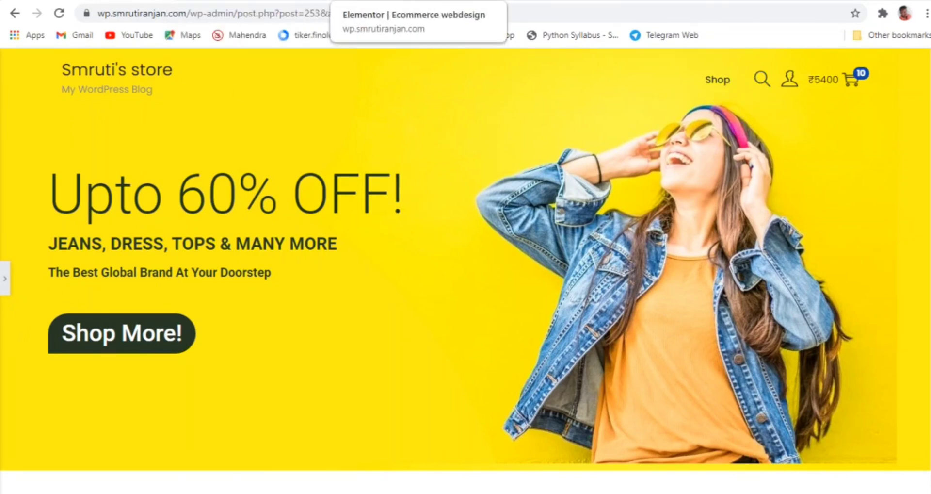
- Go from the dashboard to the Appearance > Menus screen
left_click(213, 1)
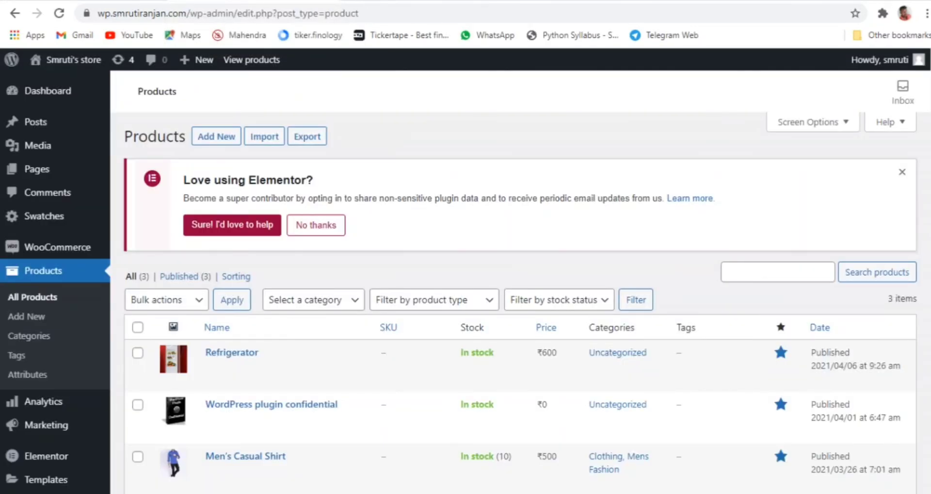
mouse_move(61, 154)
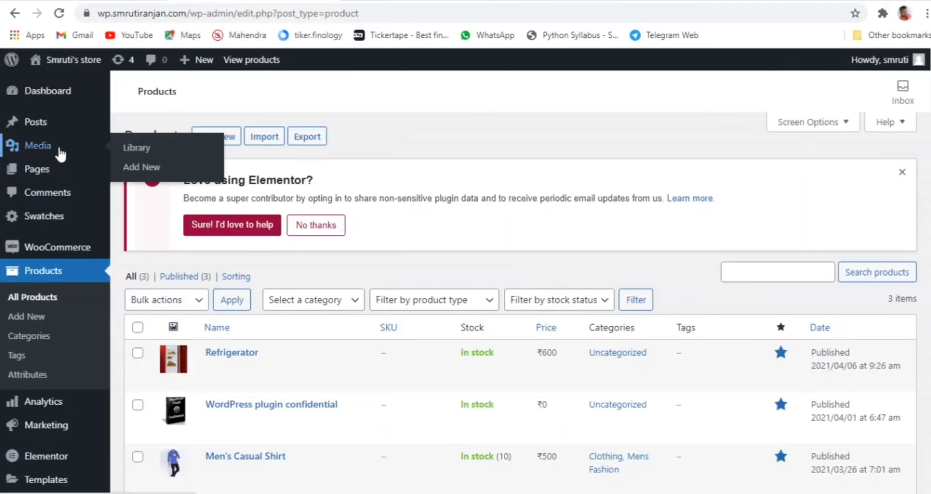
scroll(41, 368, "down", 3)
mouse_move(50, 355)
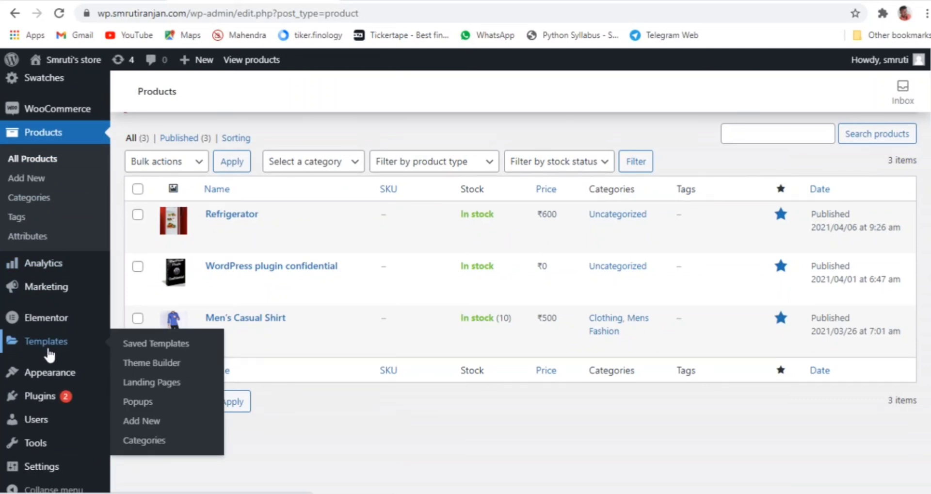
mouse_move(51, 374)
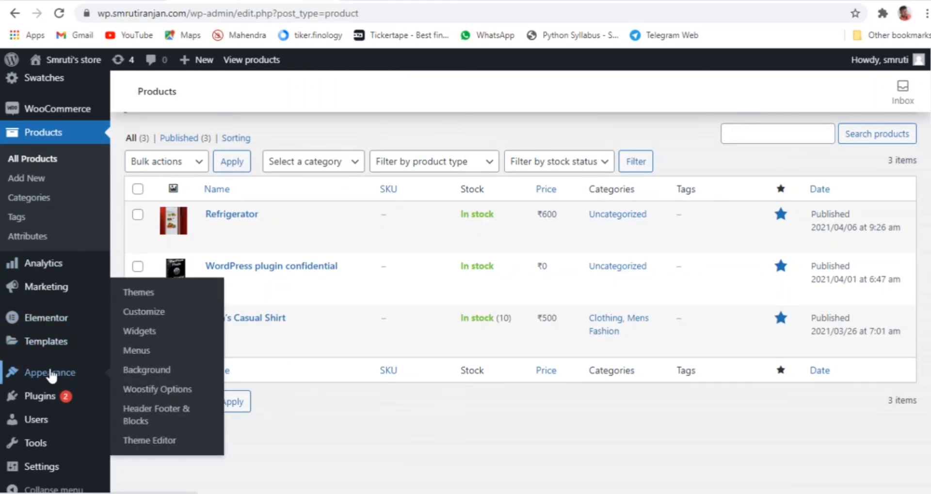
left_click(137, 352)
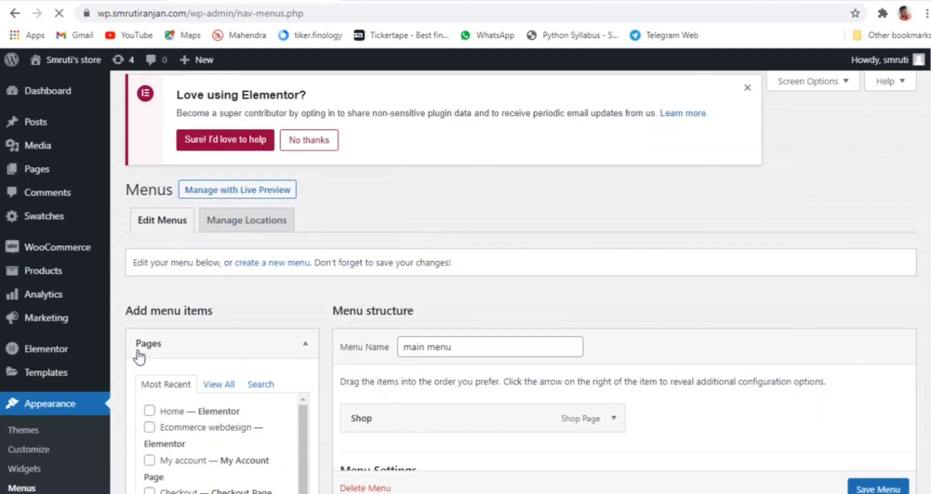
- Tick Home — Elementor in the Pages list and save 'main menu' as the Primary Menu
scroll(524, 350, "down", 4)
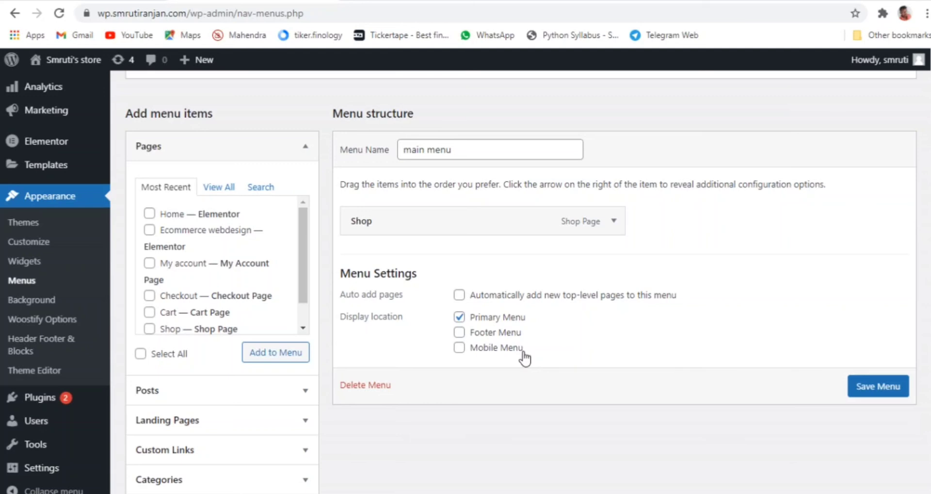
left_click(150, 215)
scroll(187, 306, "down", 1)
scroll(185, 291, "down", 2)
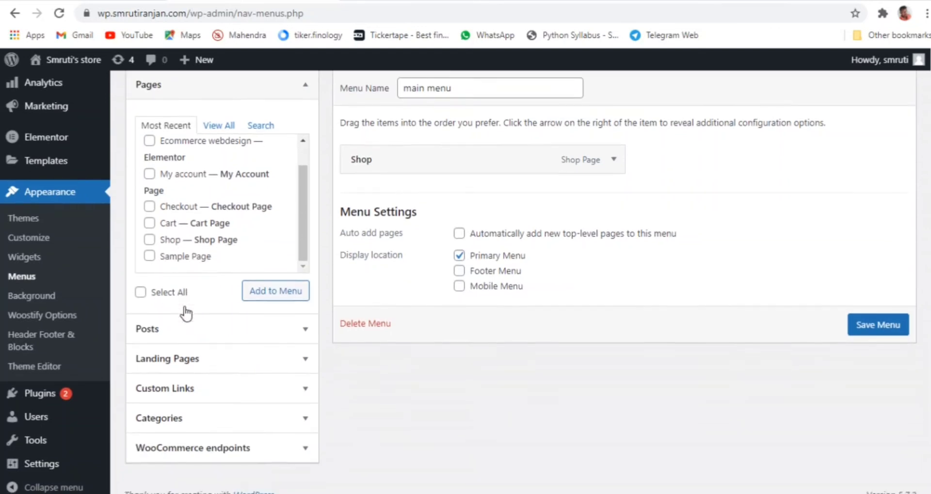
scroll(183, 252, "up", 1)
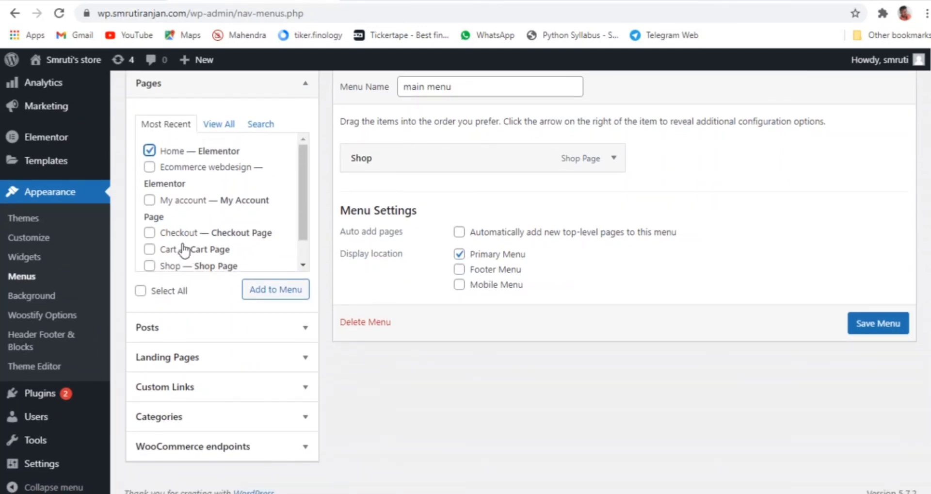
scroll(184, 251, "down", 1)
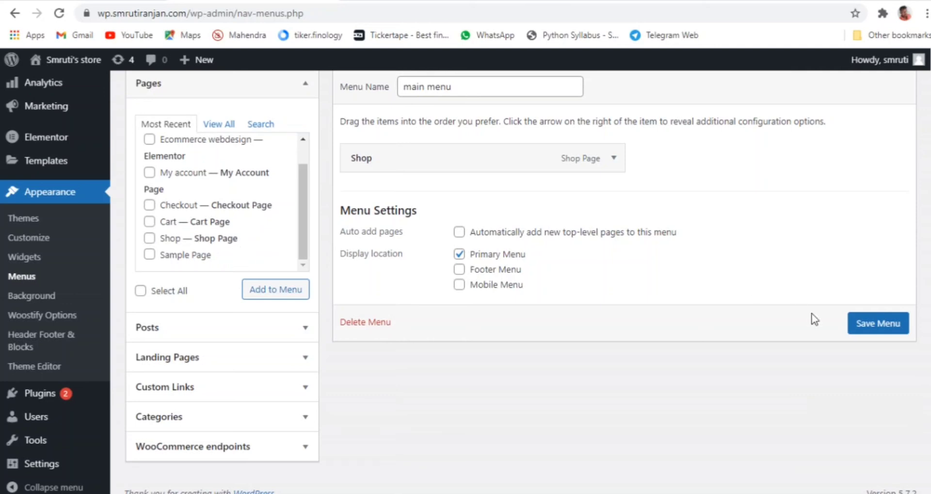
left_click(884, 326)
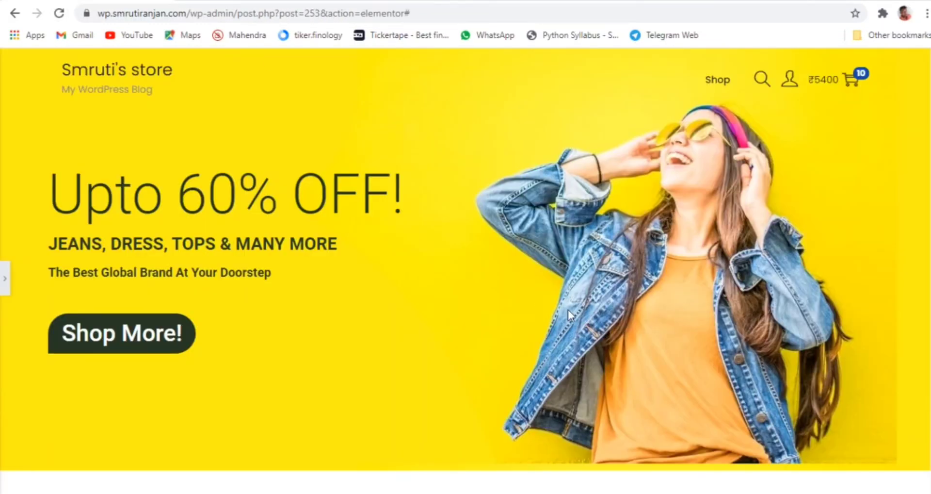
scroll(533, 304, "down", 4)
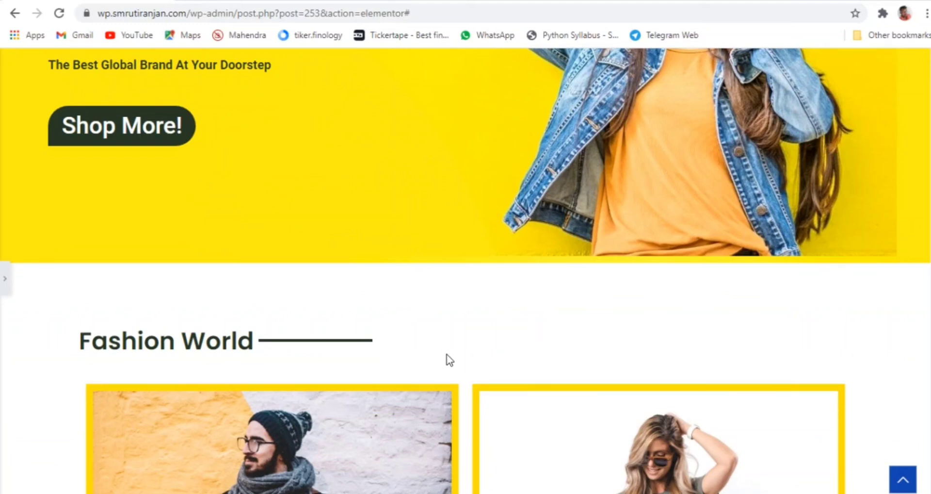
scroll(450, 359, "up", 4)
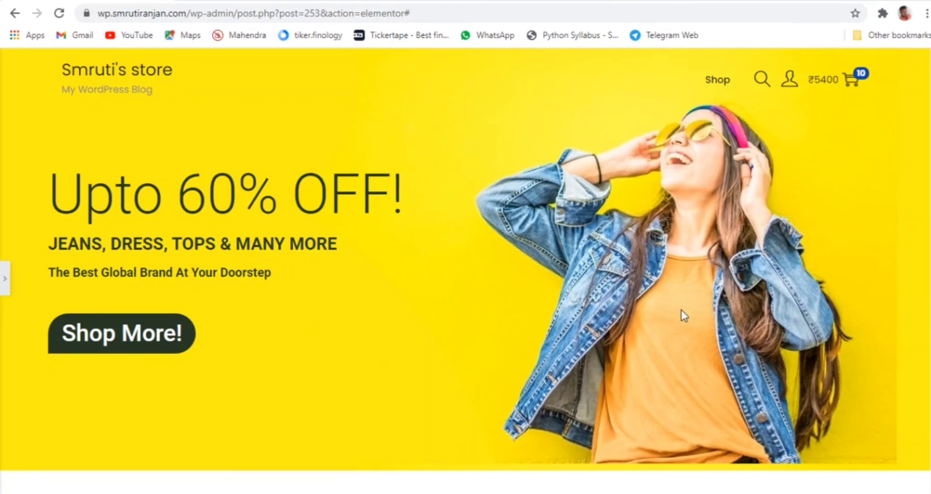
scroll(682, 310, "down", 4)
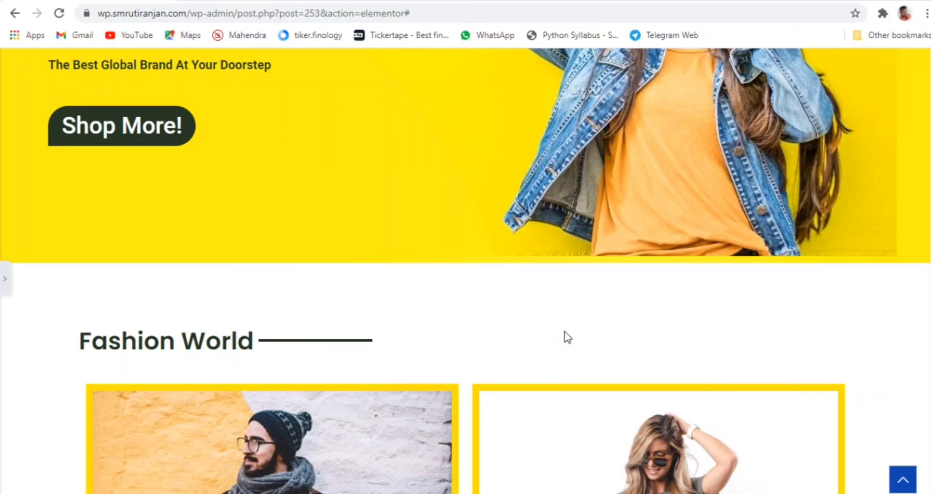
scroll(568, 337, "up", 4)
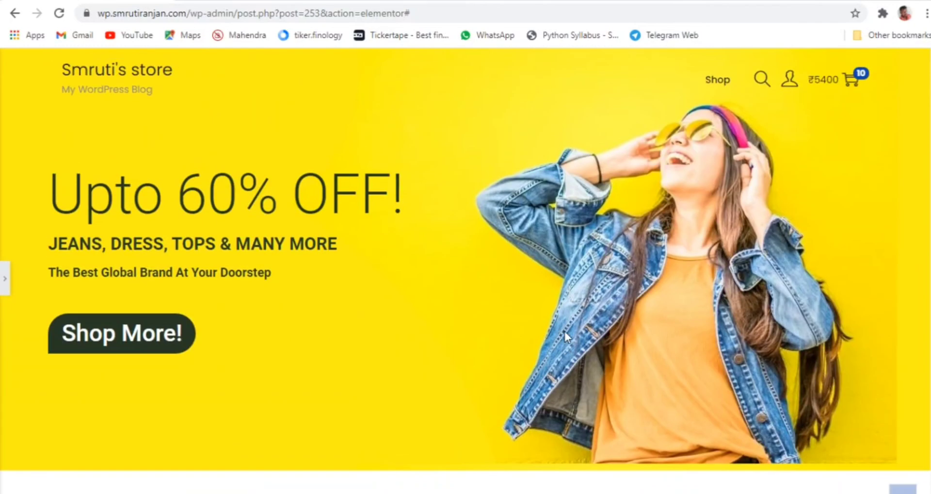
scroll(819, 322, "down", 3)
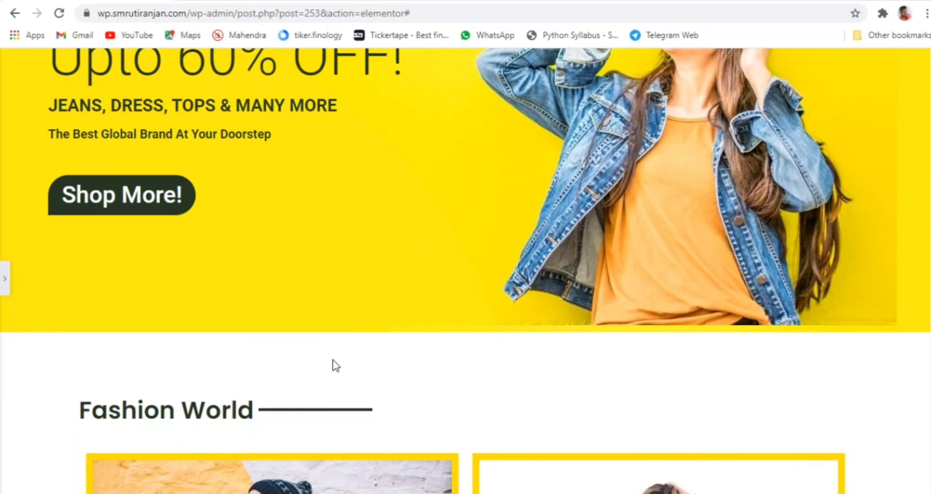
scroll(335, 359, "up", 3)
scroll(339, 359, "down", 3)
- Set the hero section's background image position to bottom right with No-repeat
left_click(5, 278)
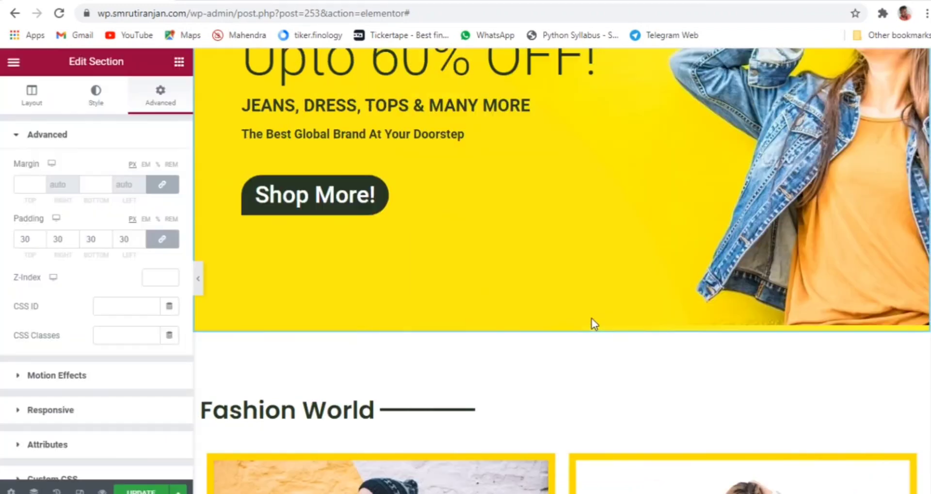
scroll(591, 320, "up", 4)
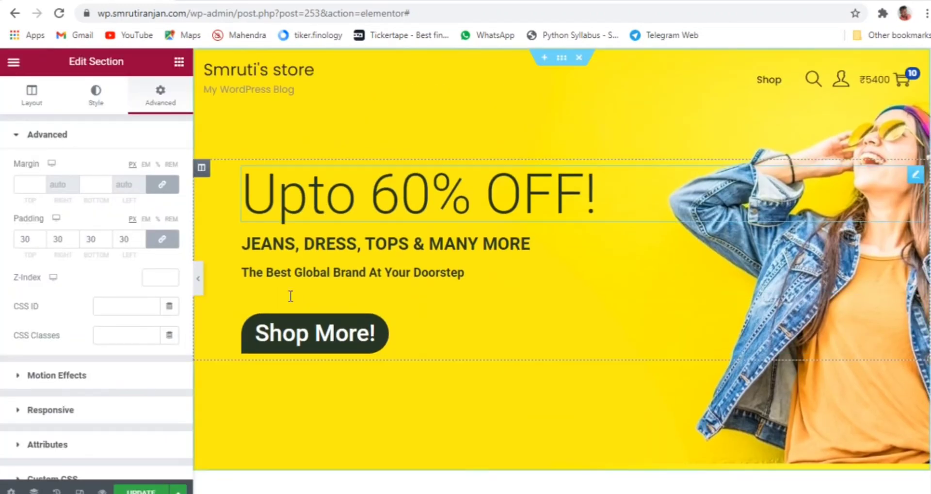
left_click(34, 489)
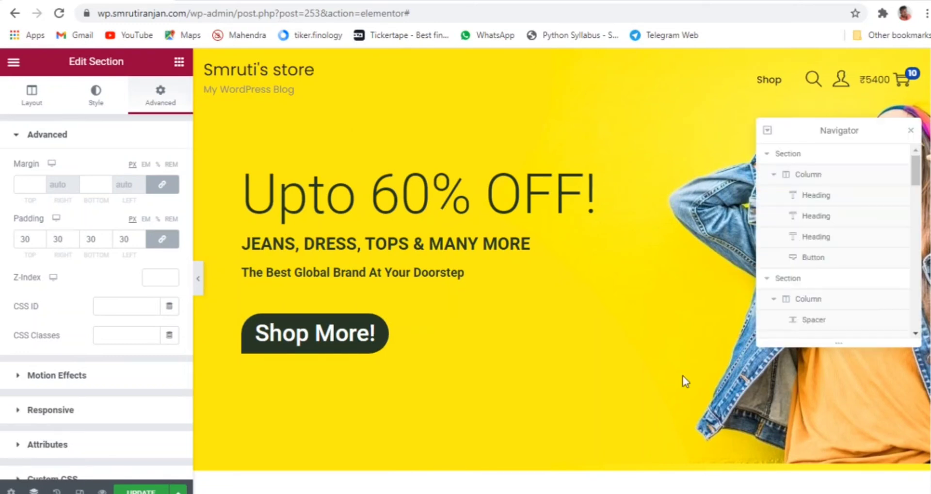
left_click(796, 154)
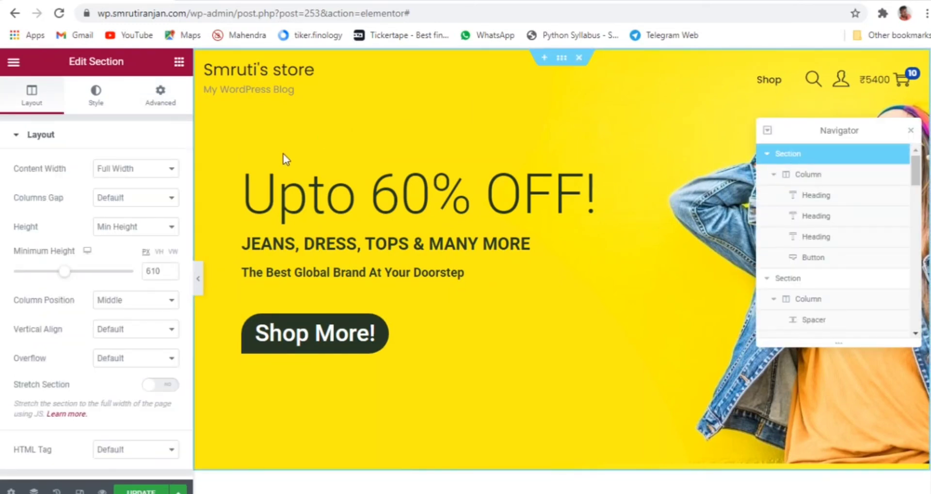
left_click(97, 101)
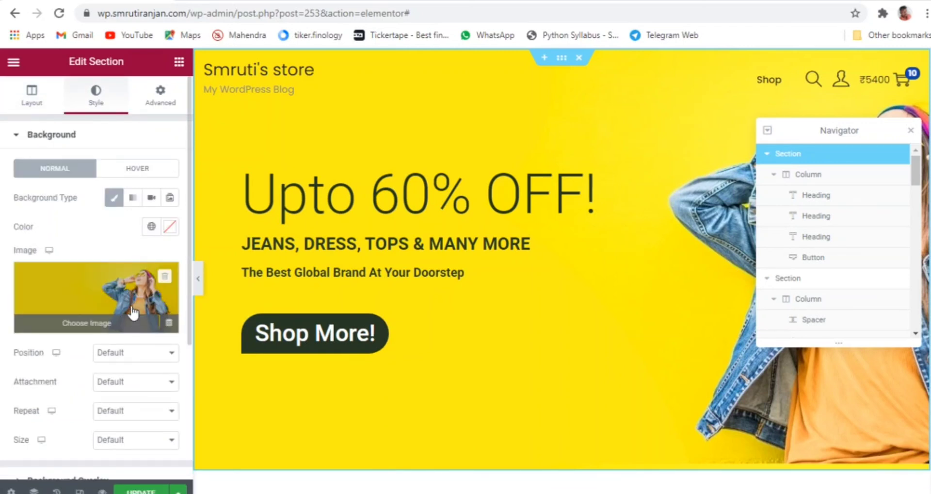
scroll(131, 313, "down", 1)
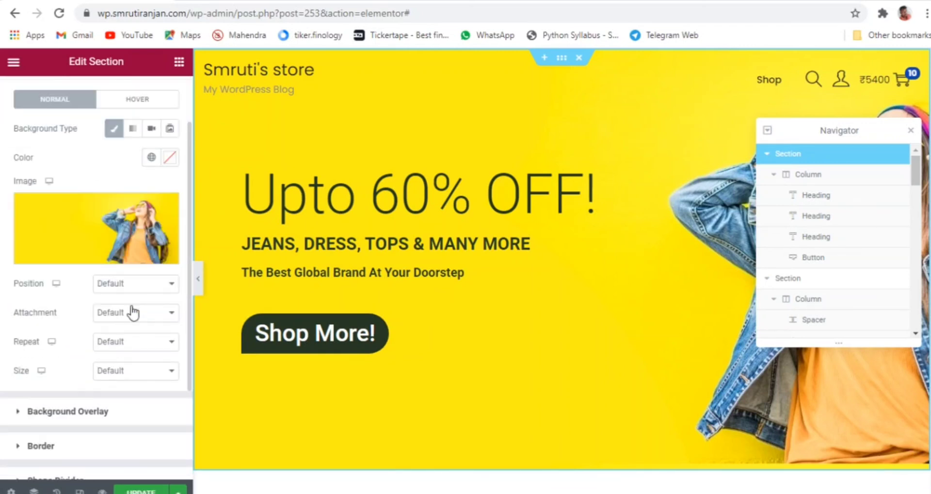
left_click(118, 285)
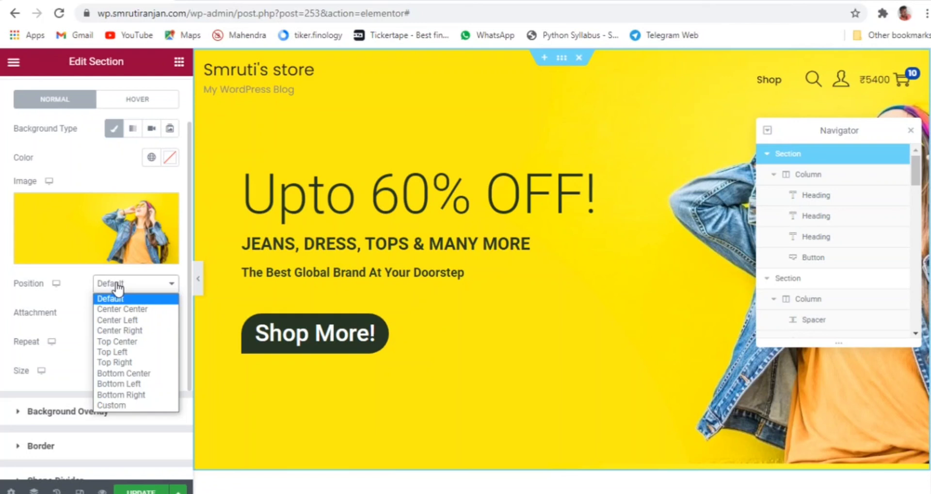
left_click(137, 399)
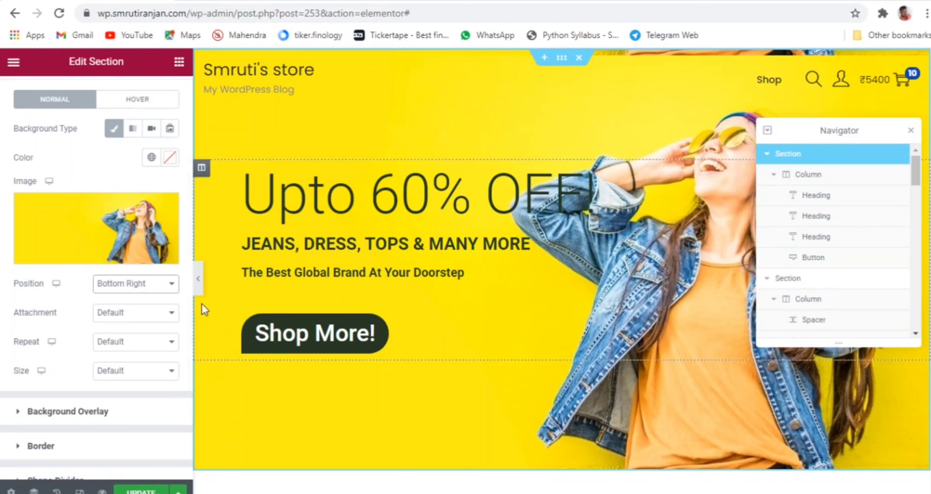
left_click(124, 345)
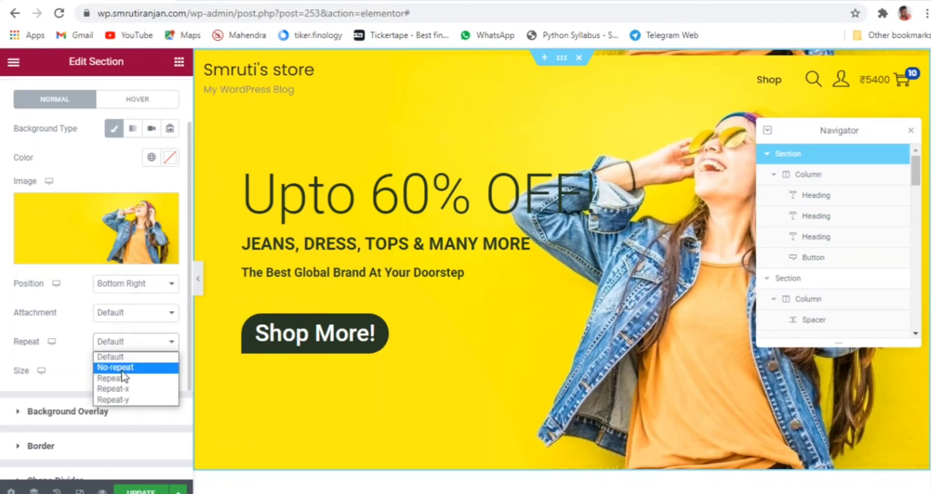
left_click(119, 367)
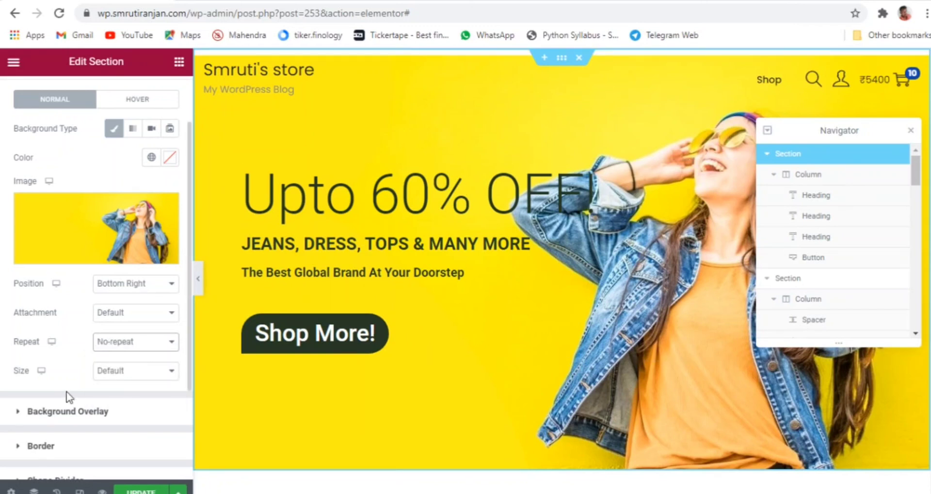
- Set the hero background image size to Cover so it fills the section
left_click(198, 284)
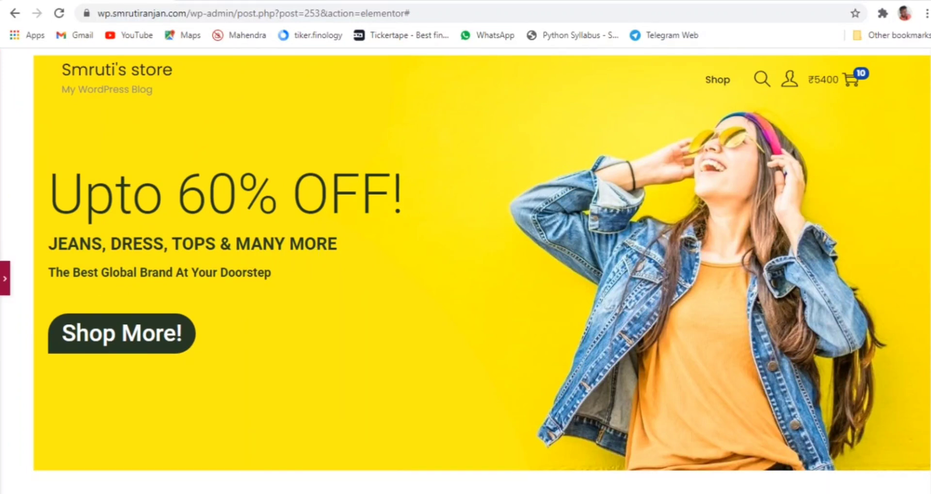
left_click(4, 278)
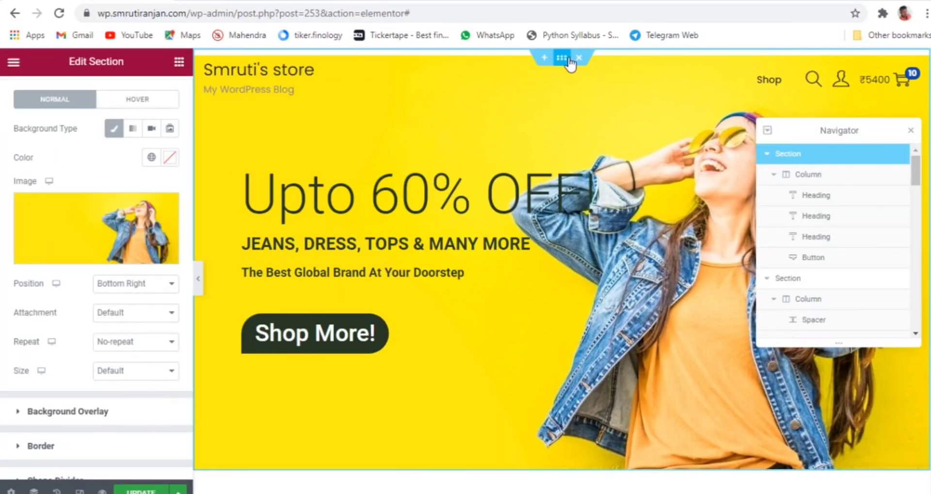
scroll(56, 155, "up", 2)
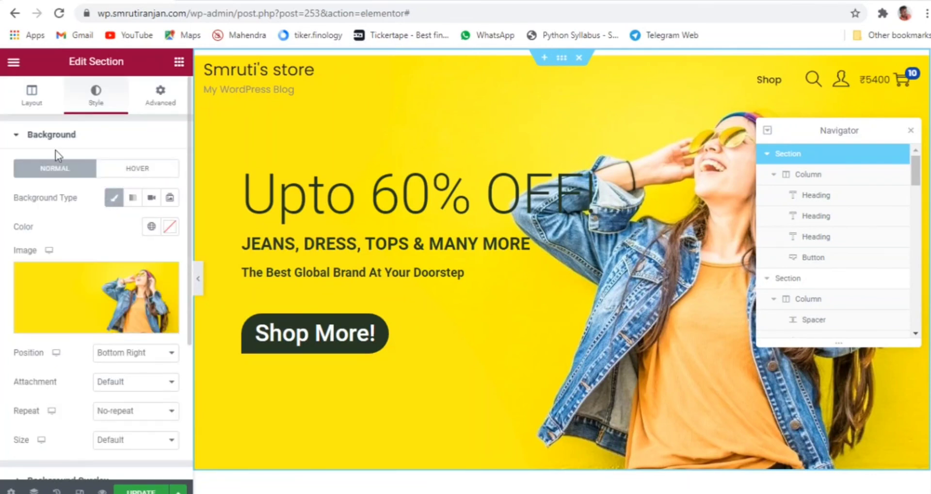
left_click(32, 96)
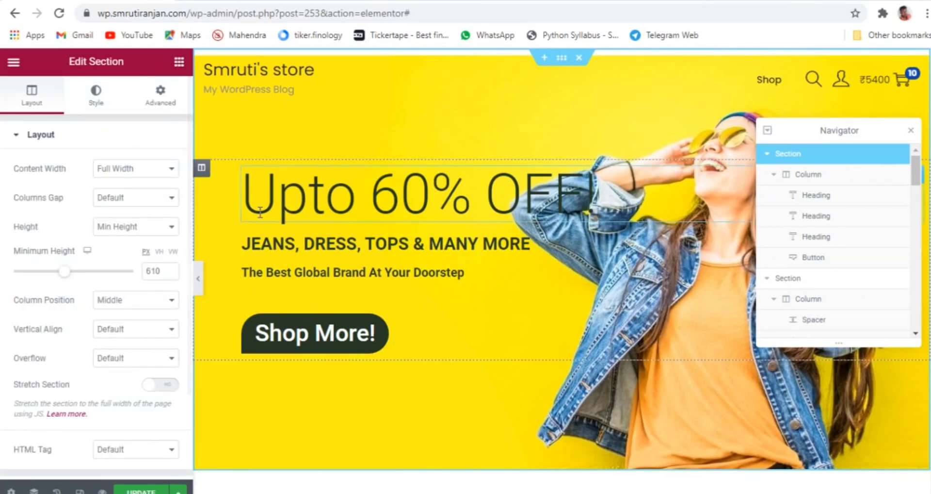
left_click(198, 279)
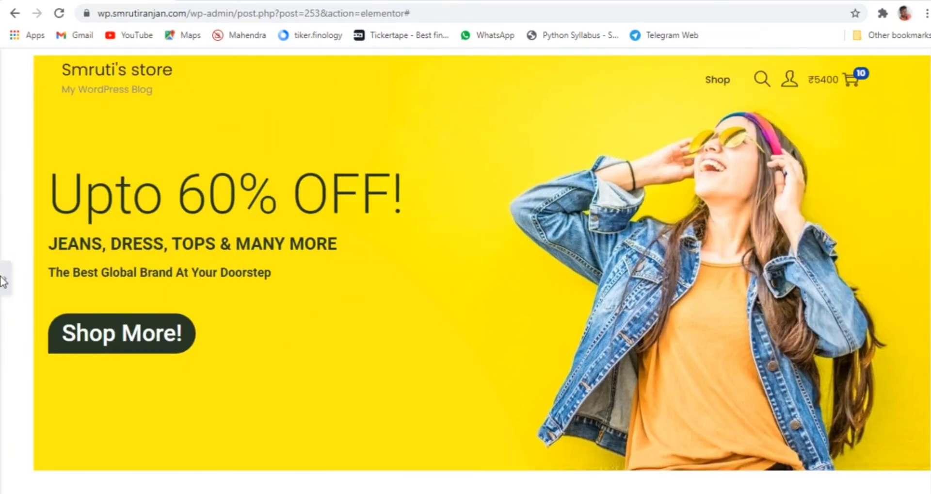
left_click(4, 280)
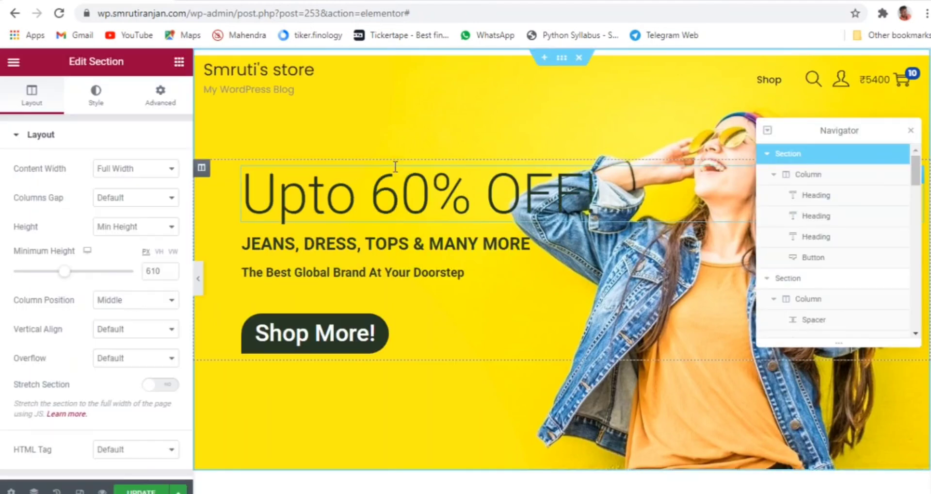
left_click(103, 104)
scroll(104, 316, "down", 3)
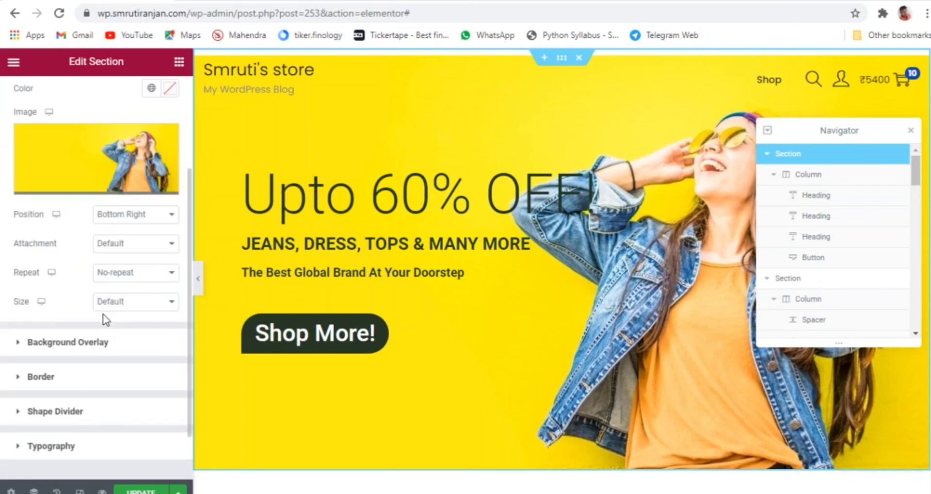
left_click(129, 302)
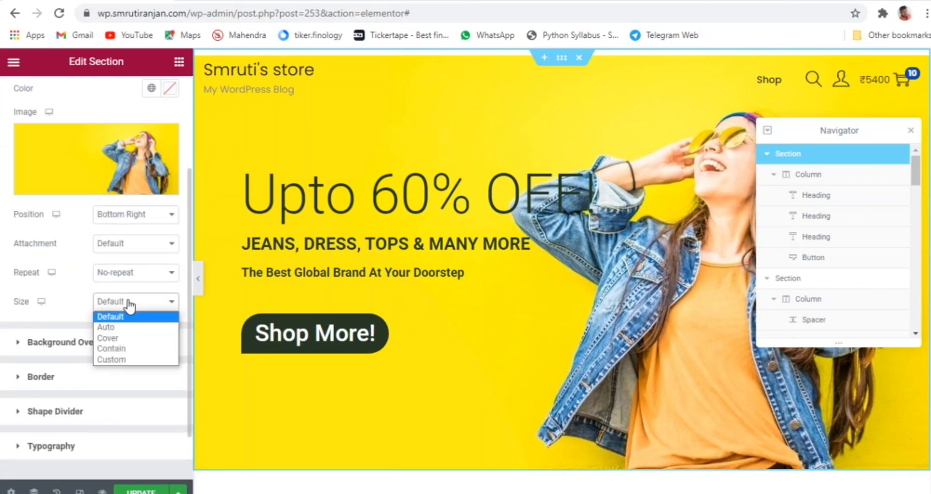
left_click(125, 341)
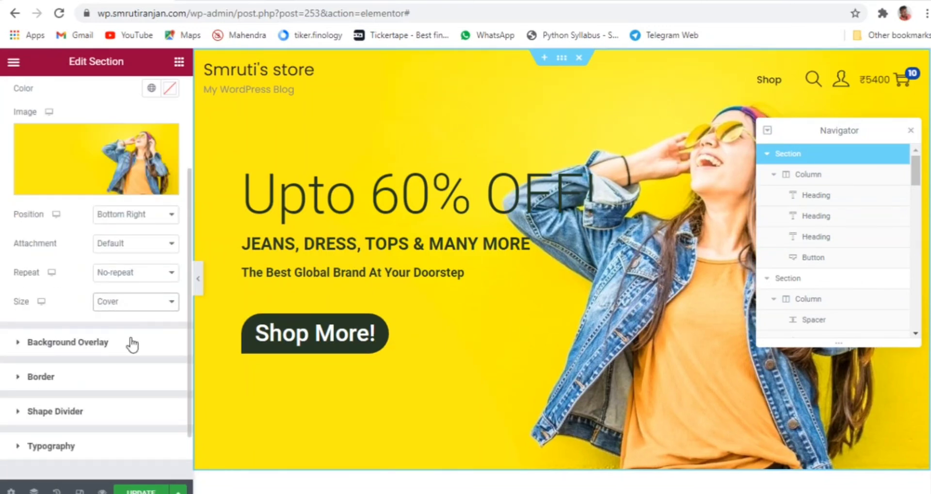
- Scroll through the full-width preview to check the hero, Fashion cards, Featured Product and Categories sections
left_click(200, 278)
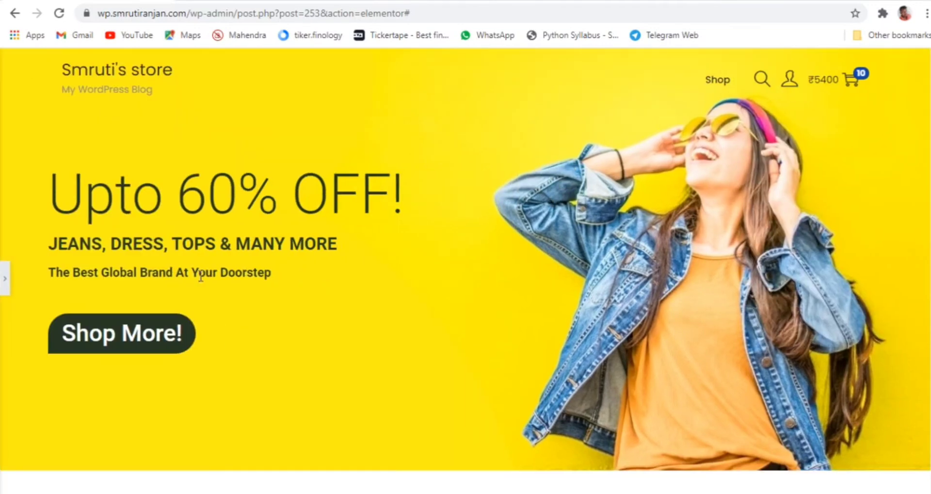
scroll(648, 309, "down", 4)
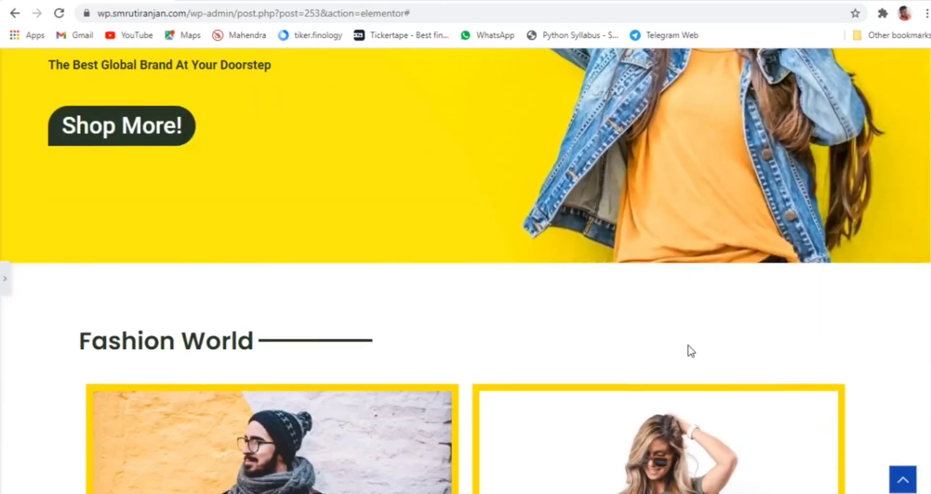
scroll(691, 349, "up", 5)
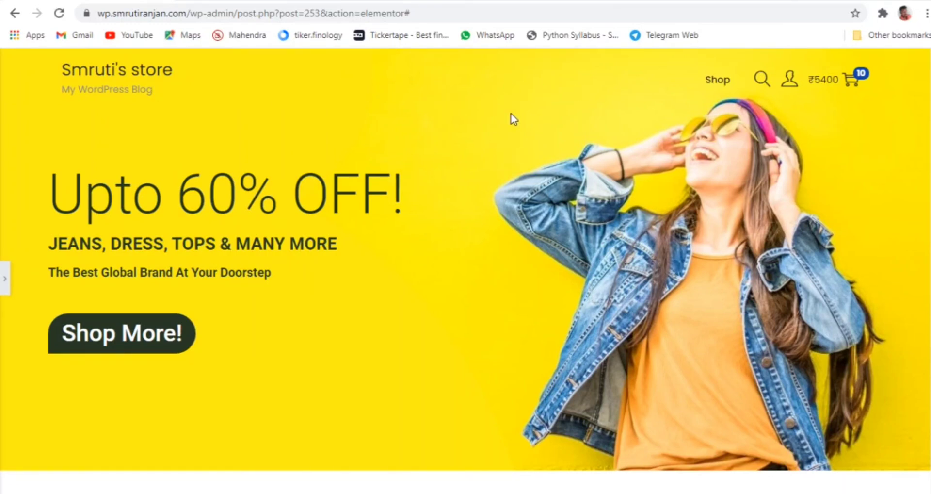
scroll(514, 118, "down", 15)
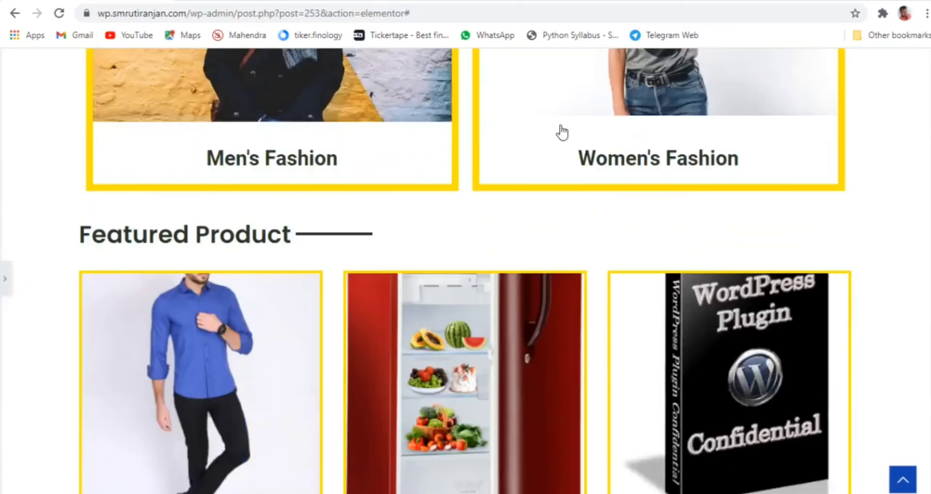
scroll(562, 131, "down", 18)
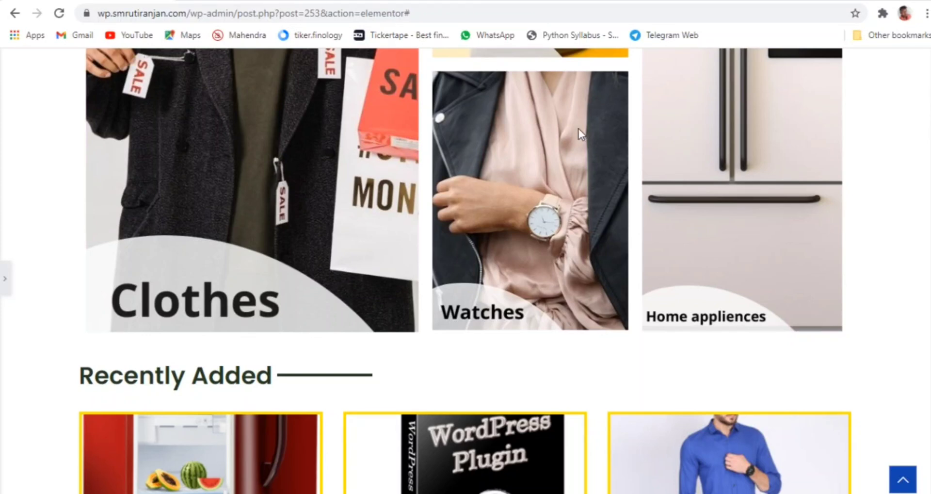
scroll(630, 250, "up", 4)
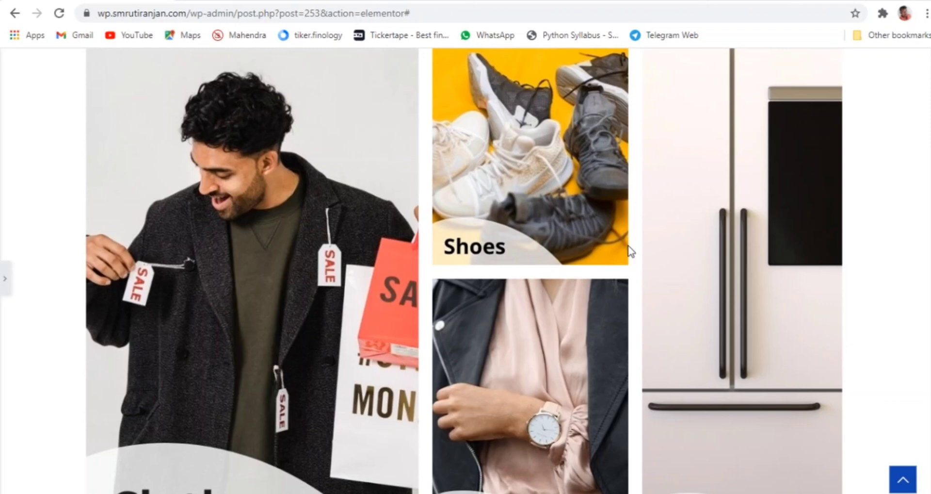
scroll(626, 252, "up", 15)
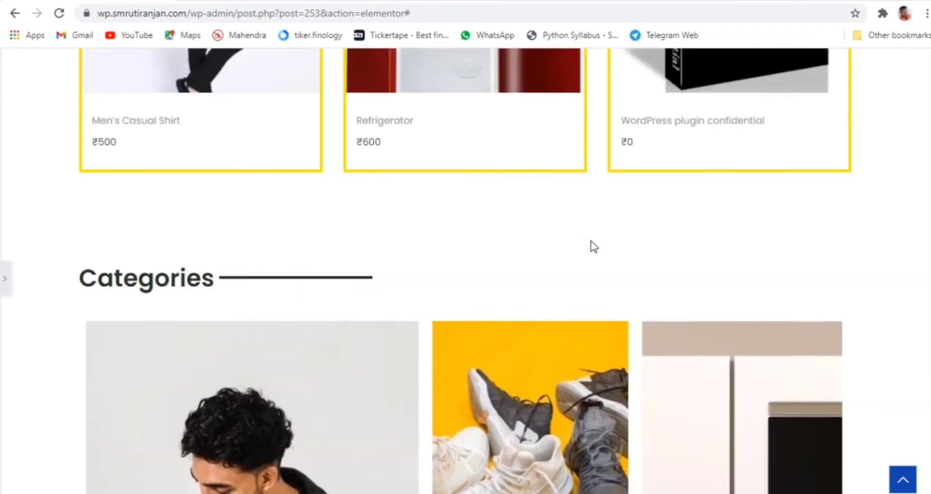
scroll(624, 259, "up", 5)
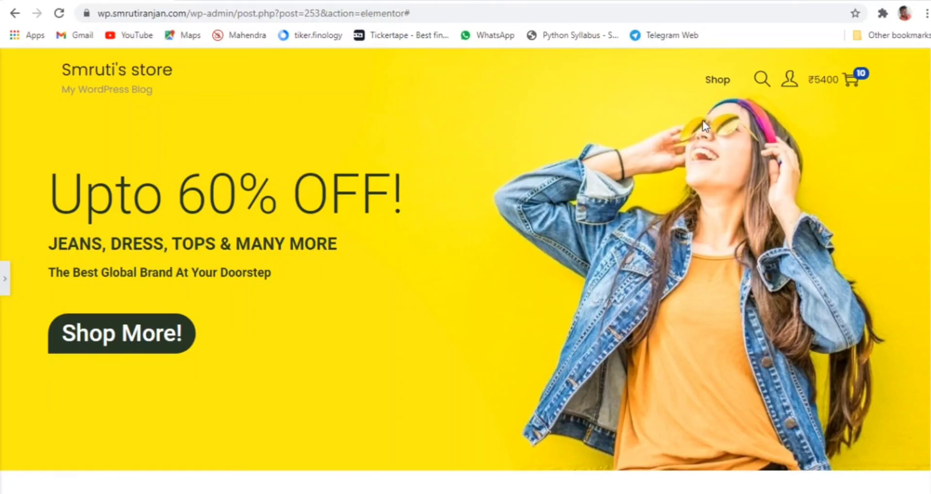
scroll(562, 332, "down", 5)
scroll(562, 334, "down", 6)
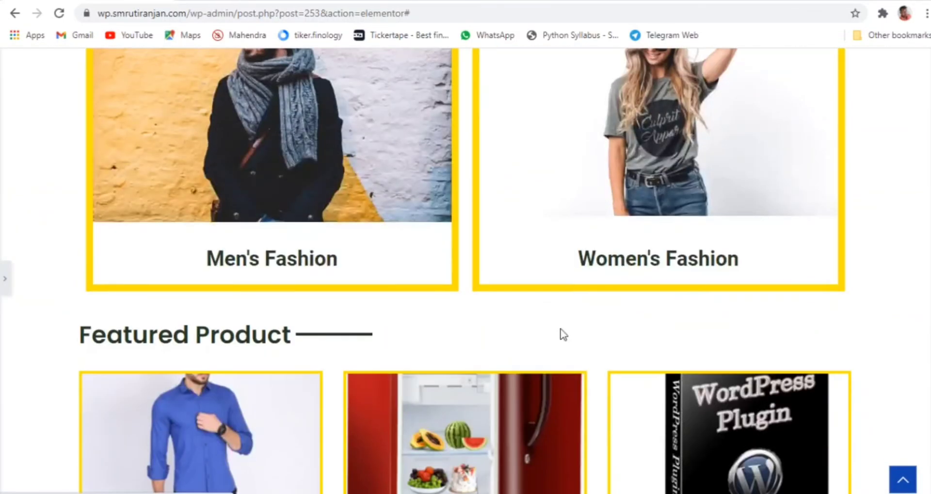